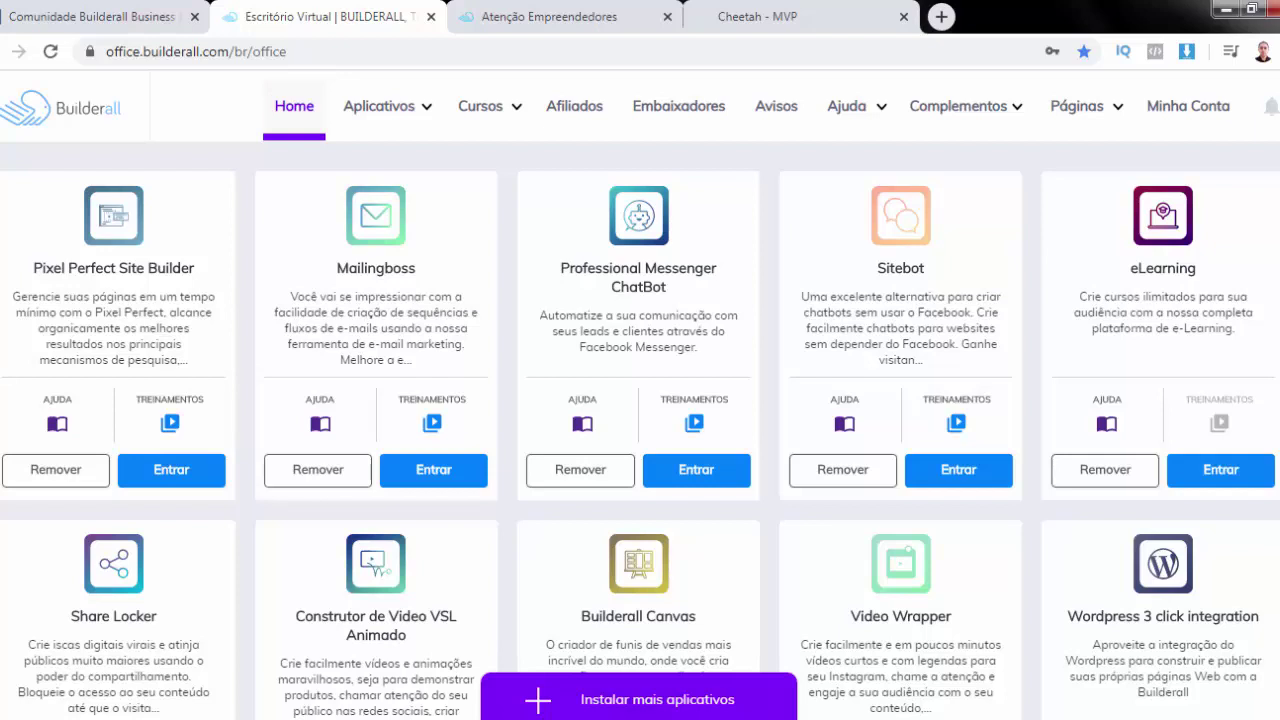
Close the Atenção Empreendedores tab and scroll the office apps down to the Cheetah Drag N Drop card
{"action": "left_click", "coordinate": [667, 17]}
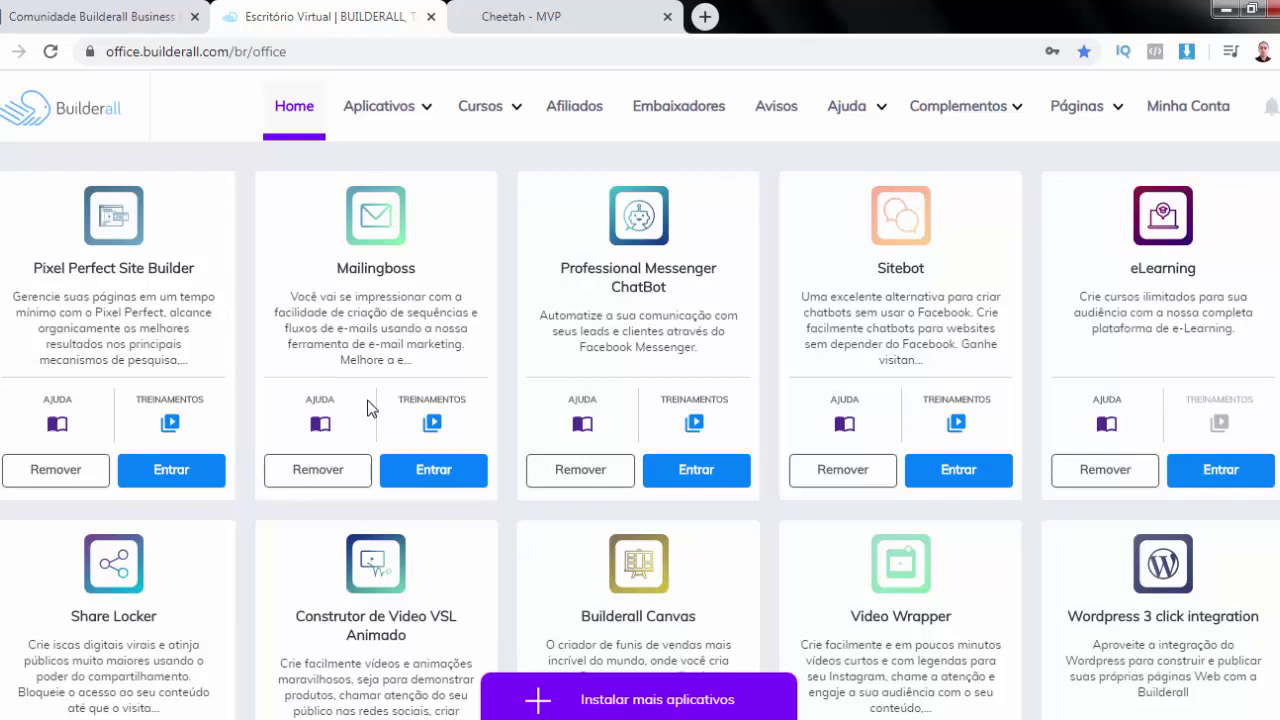
{"action": "scroll", "coordinate": [367, 405], "scroll_direction": "down", "scroll_amount": 5}
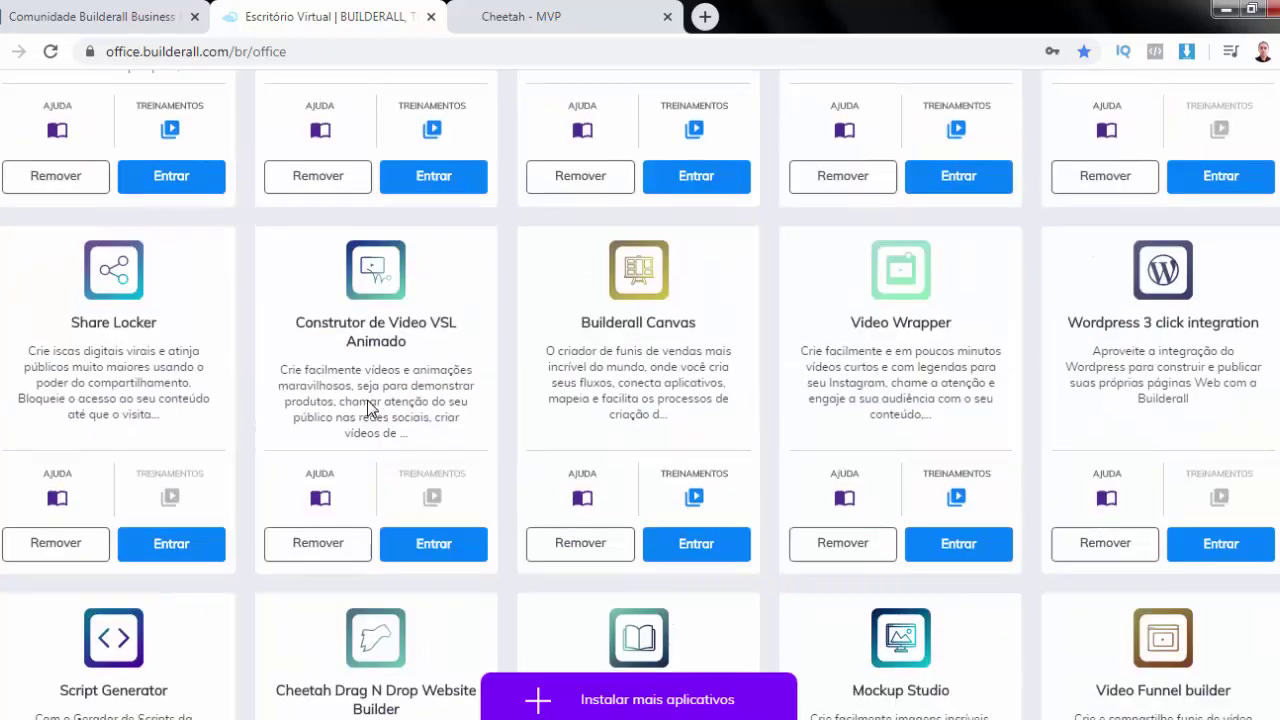
{"action": "scroll", "coordinate": [325, 385], "scroll_direction": "down", "scroll_amount": 1}
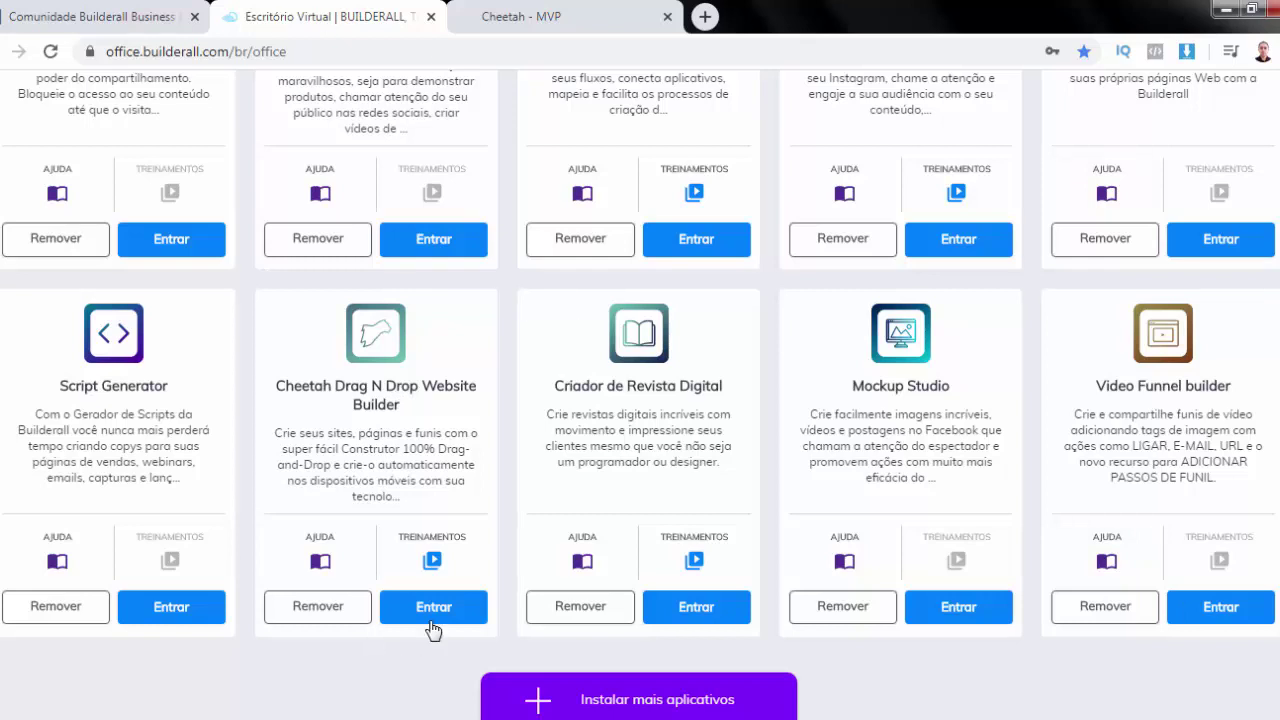
Switch to the Cheetah - MVP dashboard and start creating a new site
{"action": "left_click", "coordinate": [545, 18]}
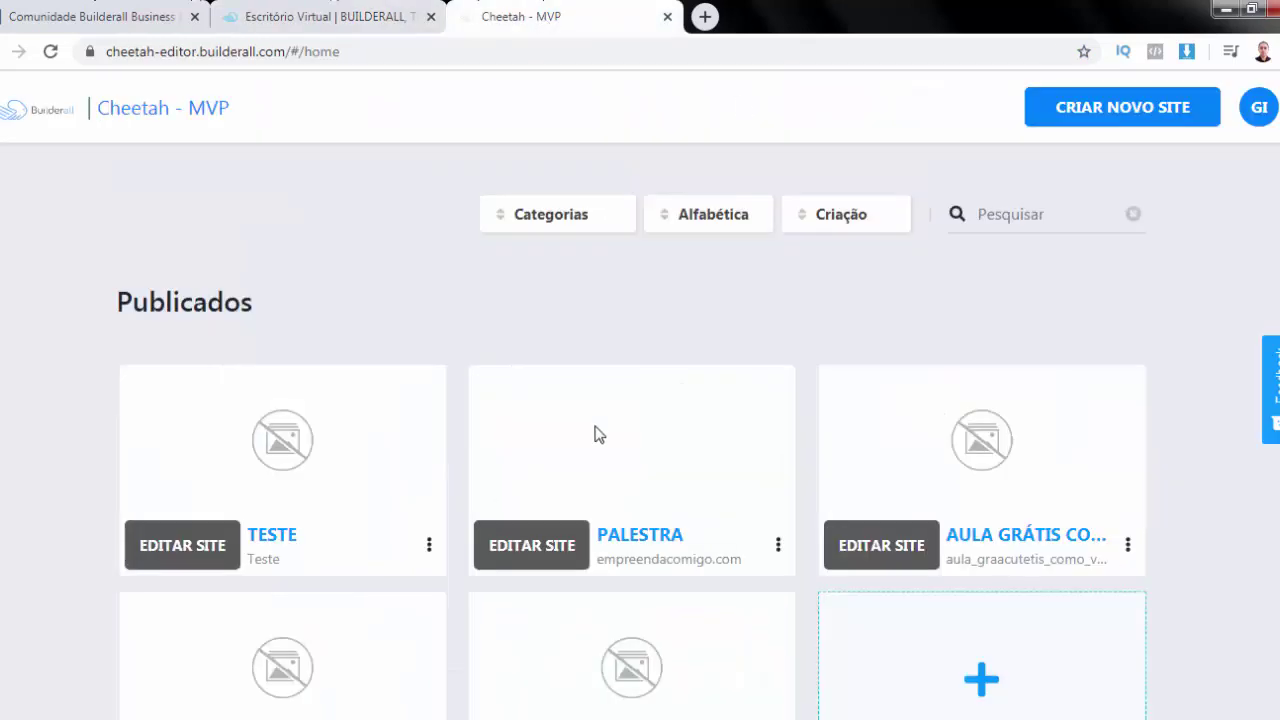
{"action": "scroll", "coordinate": [703, 400], "scroll_direction": "down", "scroll_amount": 4}
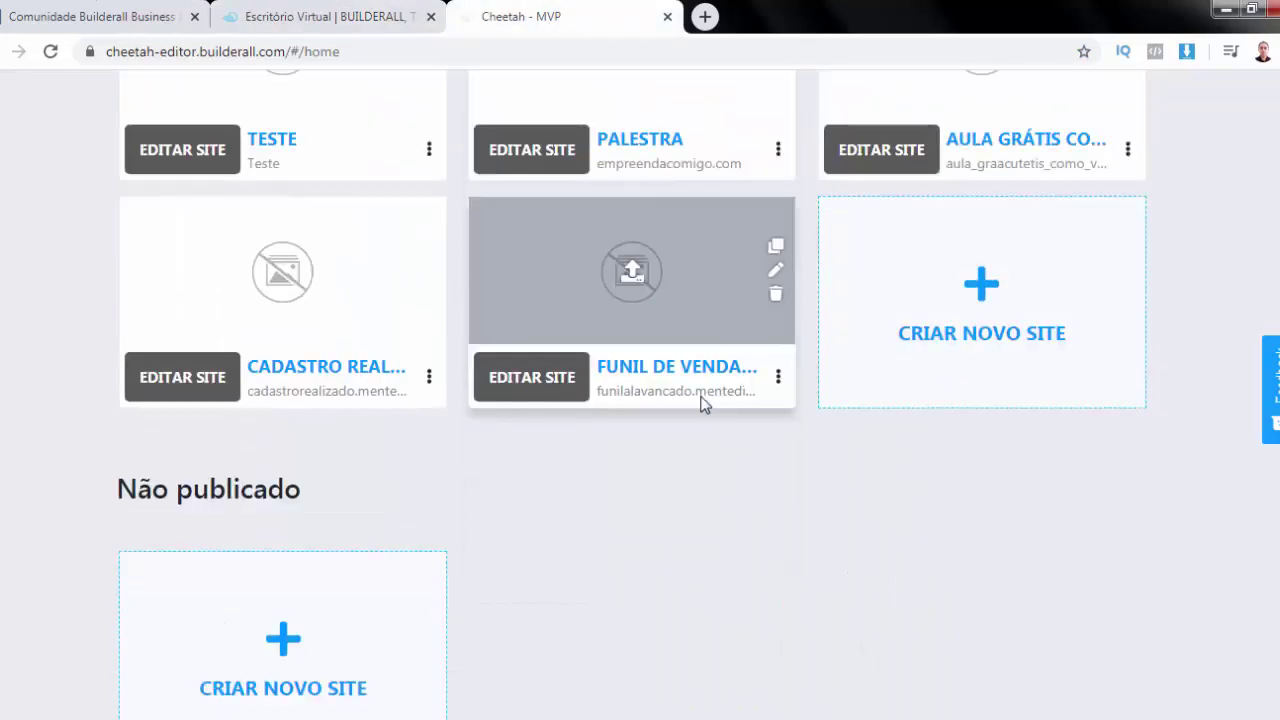
{"action": "scroll", "coordinate": [703, 400], "scroll_direction": "up", "scroll_amount": 2}
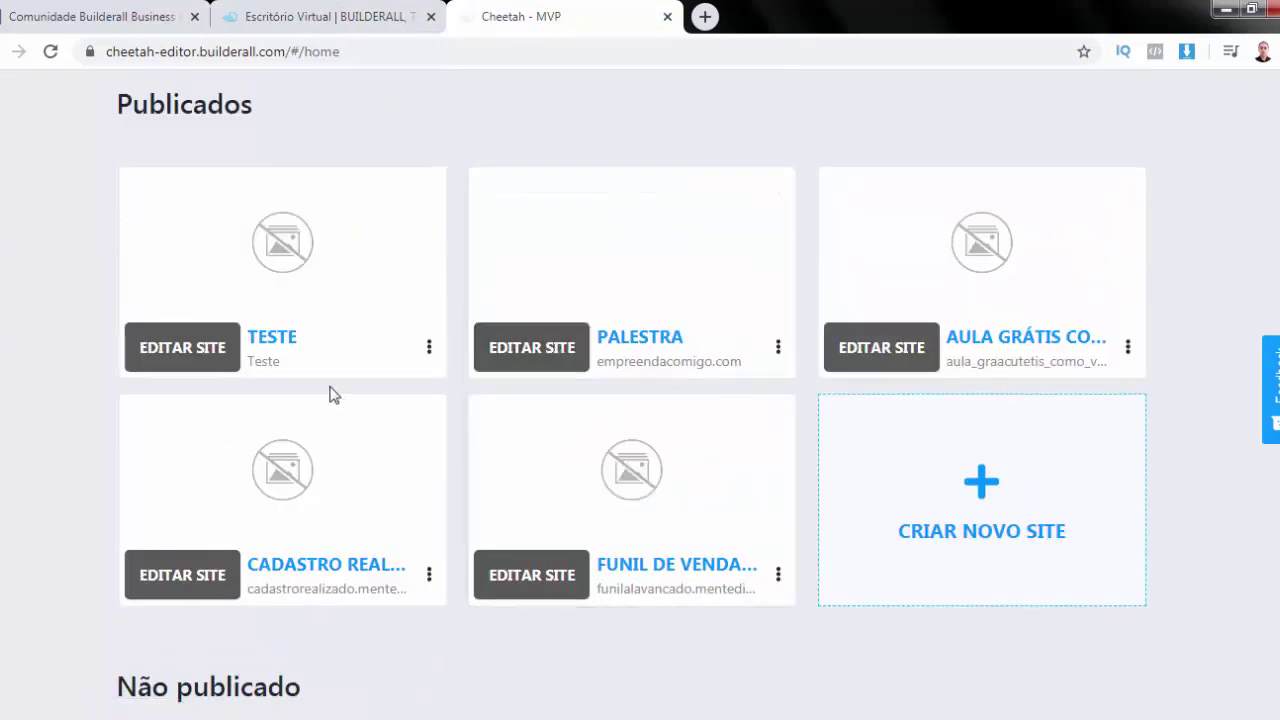
{"action": "mouse_move", "coordinate": [451, 436]}
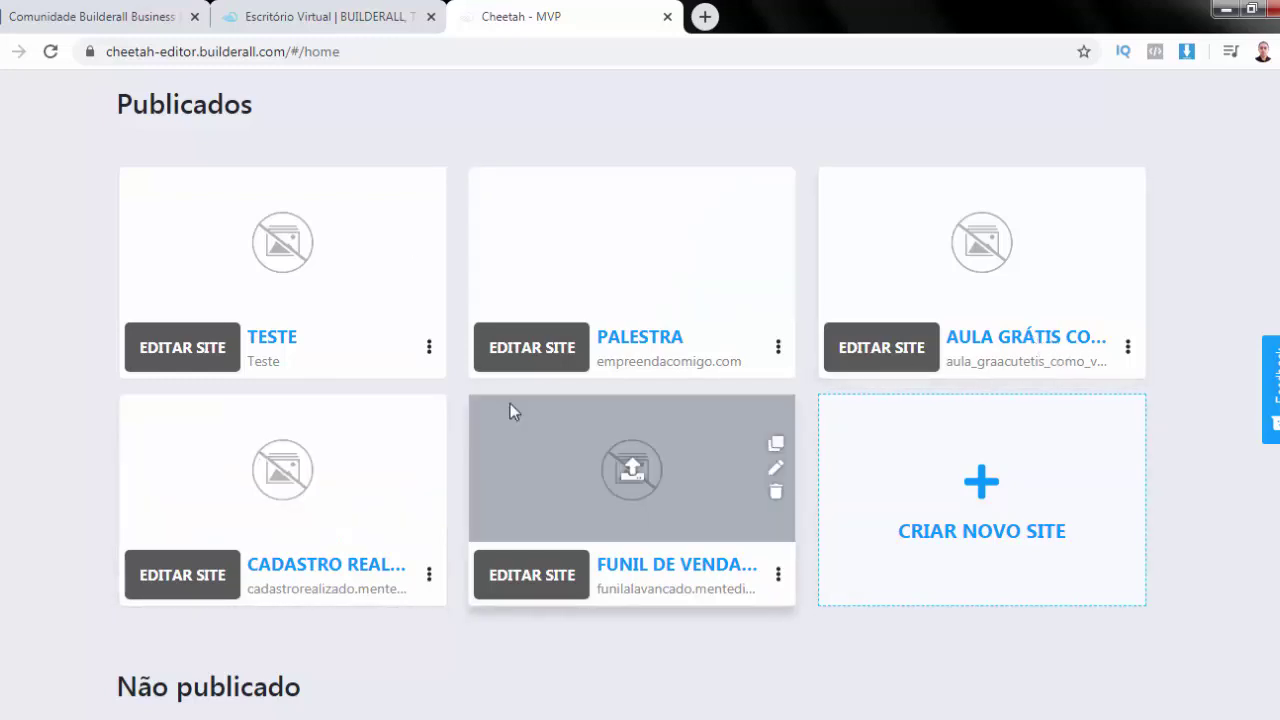
{"action": "scroll", "coordinate": [510, 403], "scroll_direction": "down", "scroll_amount": 1}
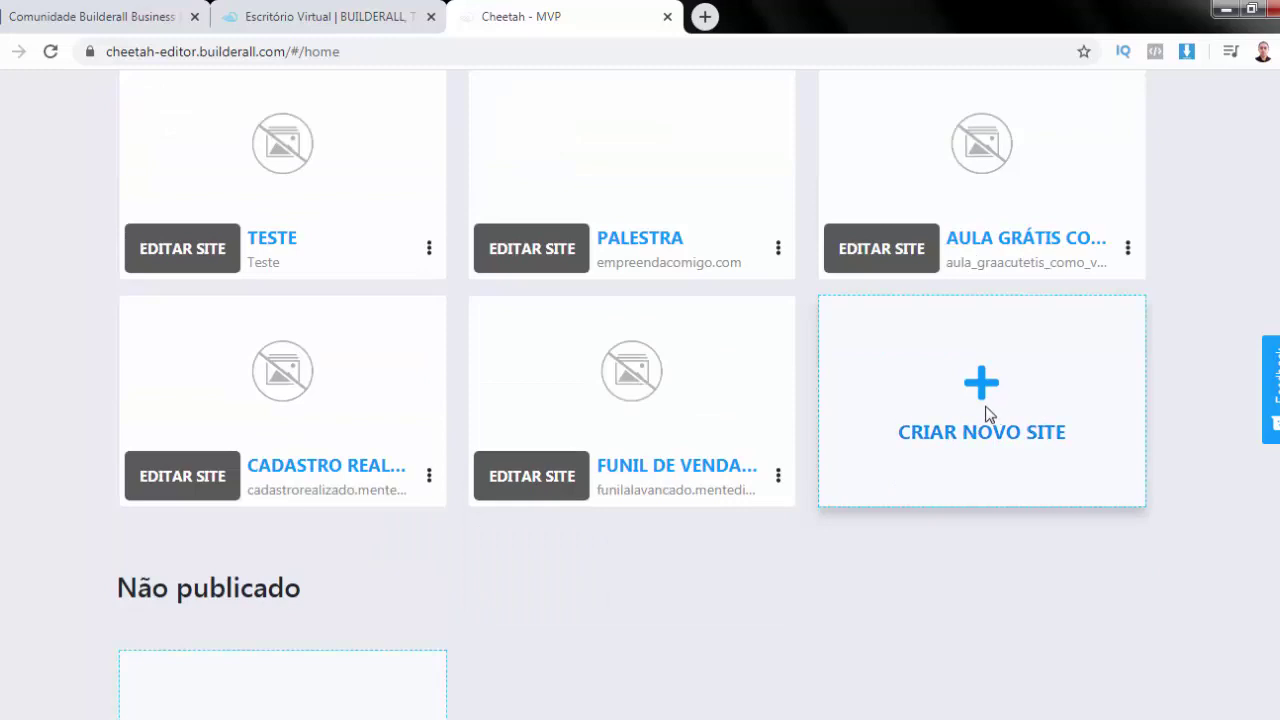
{"action": "left_click", "coordinate": [985, 405]}
Give the new site title 'Site' and description 'Site', and choose to start from a template
{"action": "left_click", "coordinate": [656, 296]}
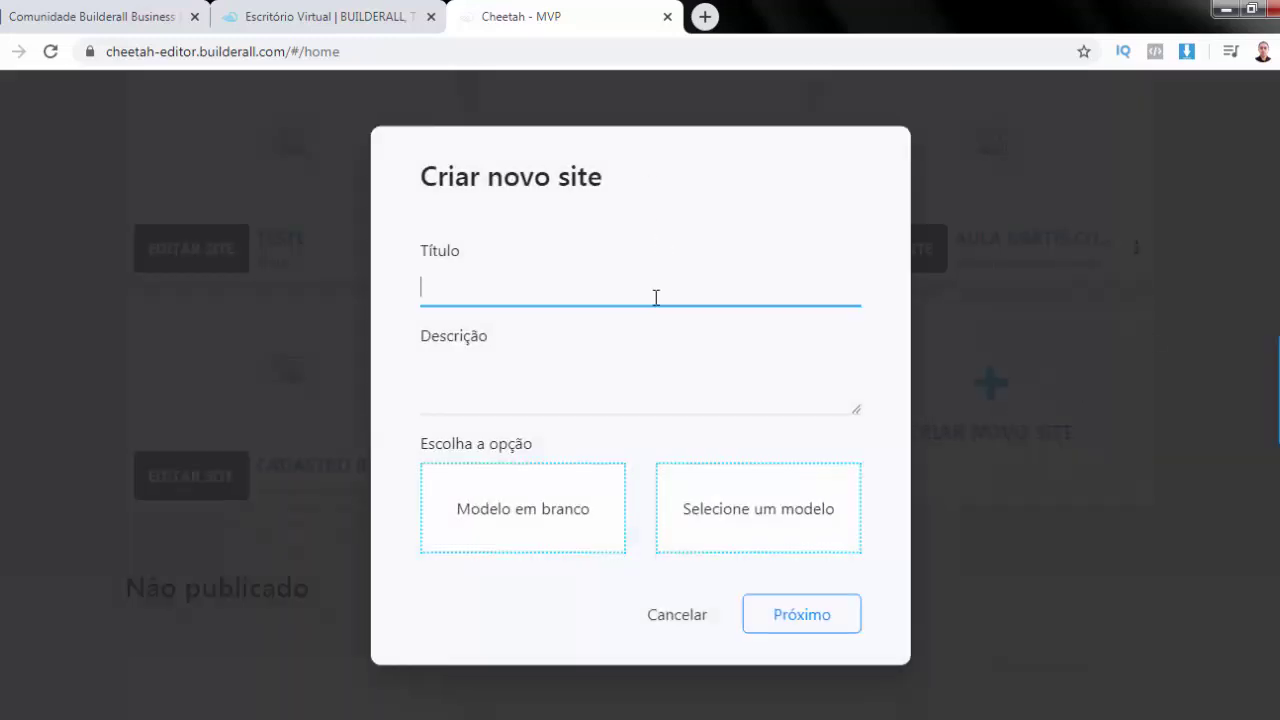
{"action": "type", "text": "Site"}
{"action": "left_click", "coordinate": [674, 369]}
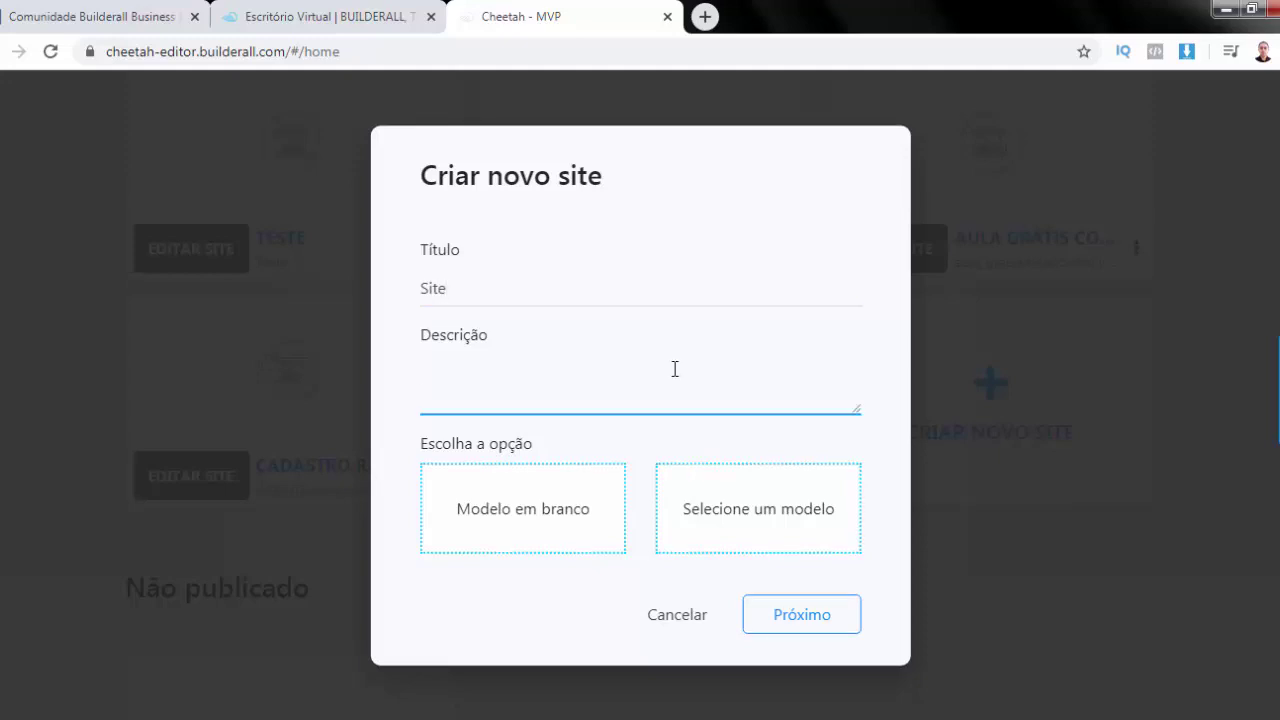
{"action": "type", "text": "Site"}
{"action": "left_click", "coordinate": [752, 512]}
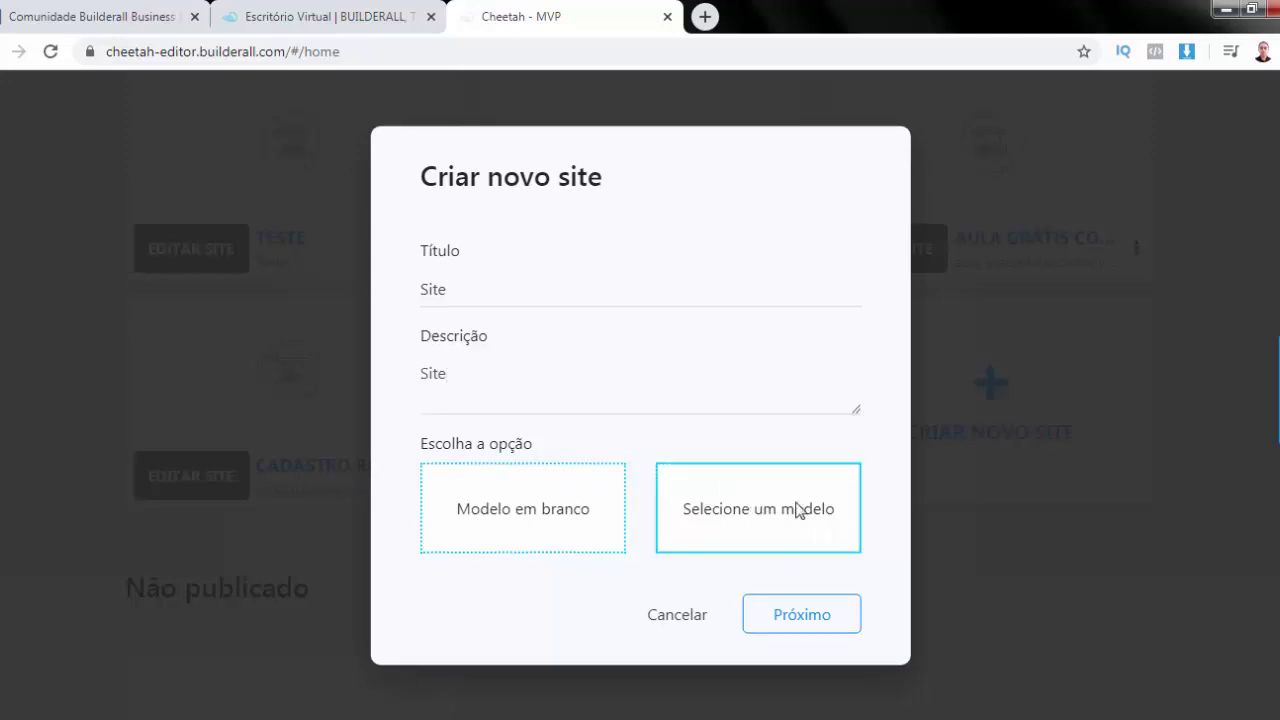
{"action": "left_click", "coordinate": [801, 614]}
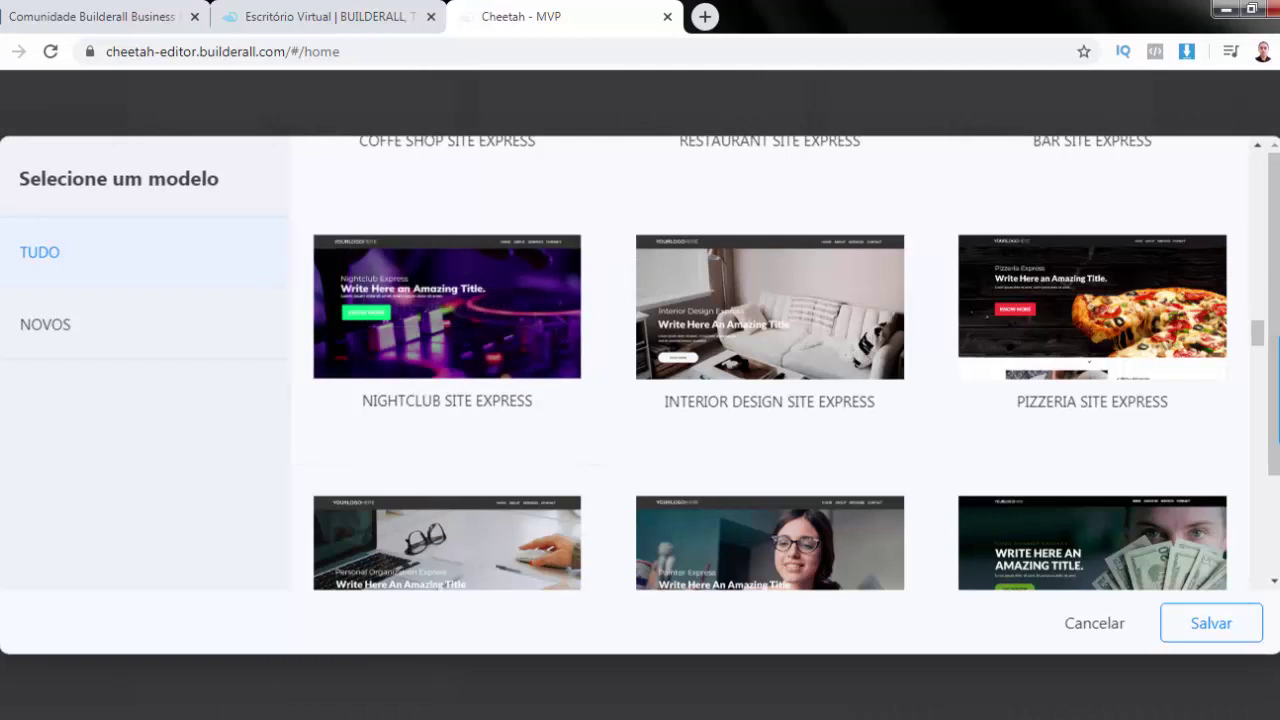
Browse the template gallery down to the 036 - ACADEMIA 24 HORAS fitness template card
{"action": "left_click_drag", "start_coordinate": [1260, 334], "coordinate": [1263, 150]}
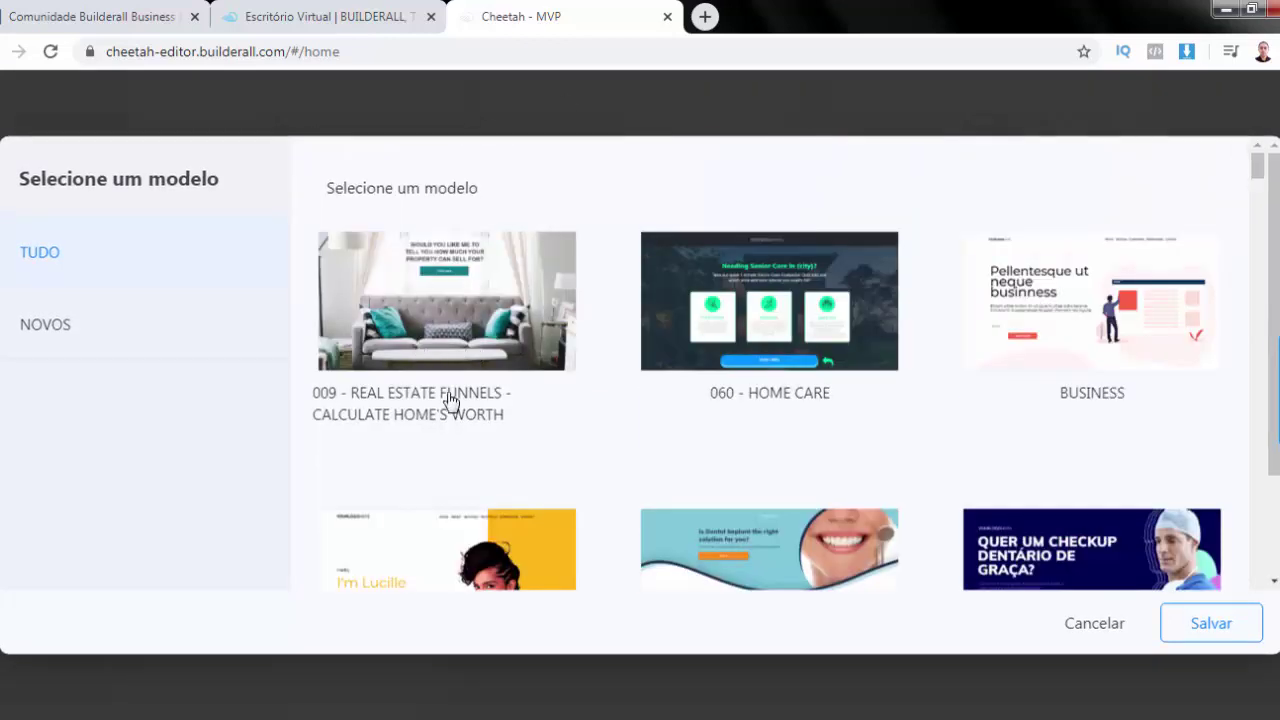
{"action": "left_click", "coordinate": [440, 245]}
{"action": "left_click_drag", "start_coordinate": [1263, 175], "coordinate": [1263, 193]}
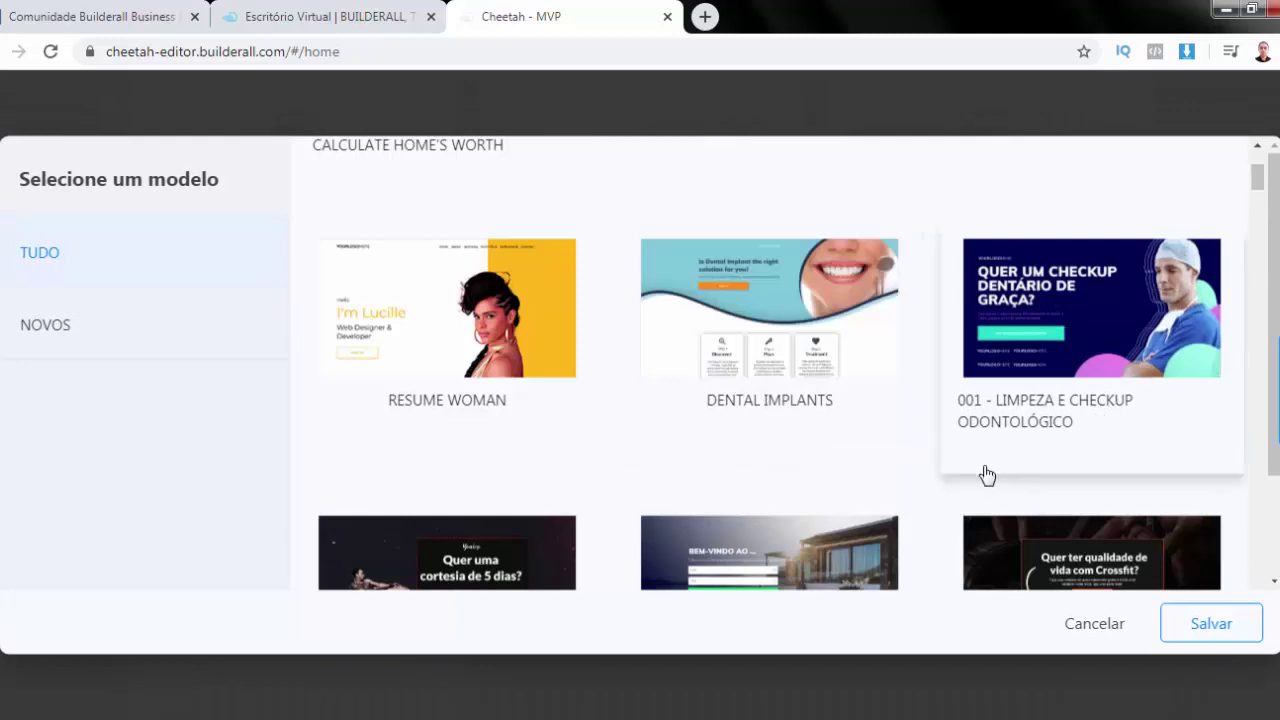
{"action": "left_click_drag", "start_coordinate": [1257, 194], "coordinate": [1257, 205]}
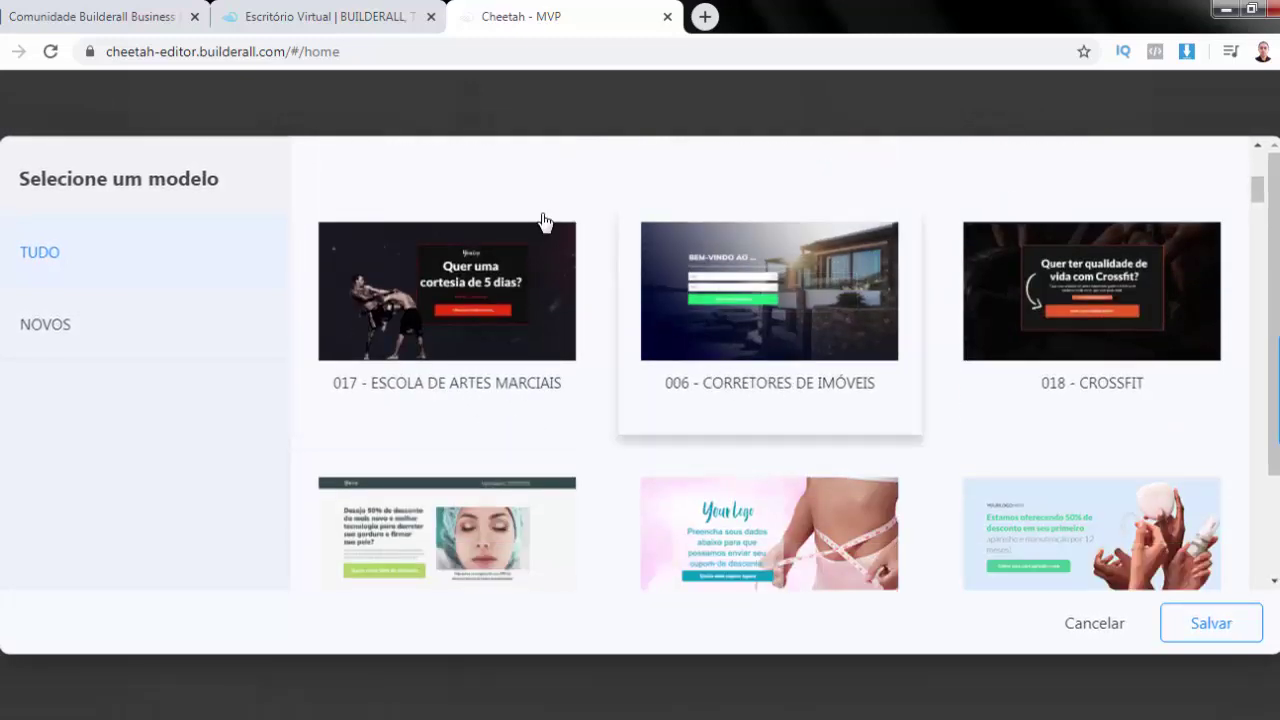
{"action": "left_click_drag", "start_coordinate": [1258, 189], "coordinate": [1258, 199]}
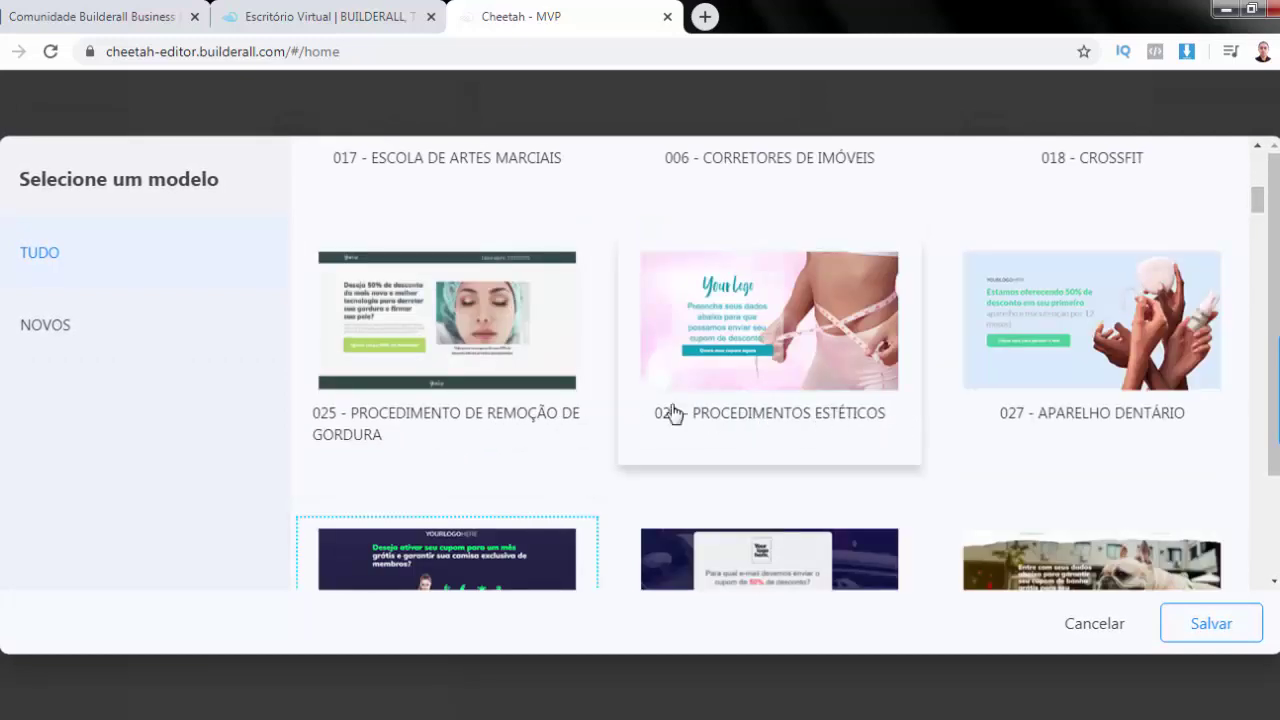
{"action": "left_click_drag", "start_coordinate": [1257, 200], "coordinate": [1257, 210]}
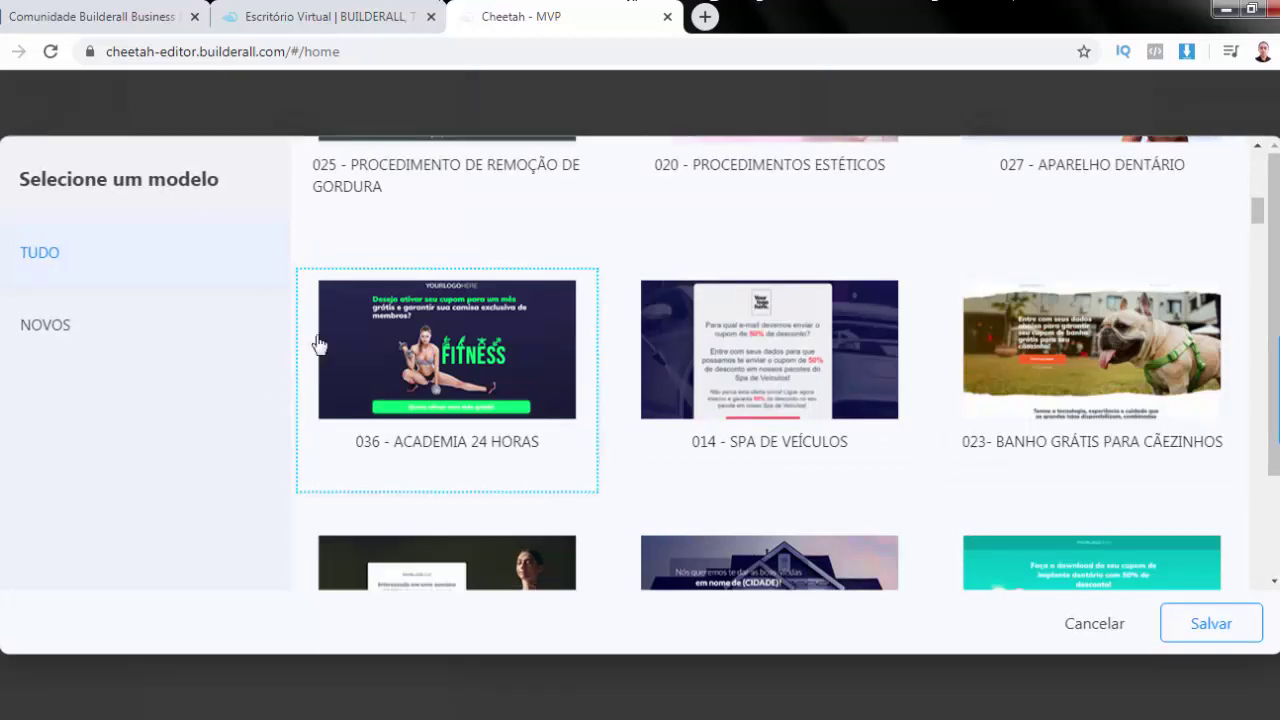
{"action": "mouse_move", "coordinate": [449, 369]}
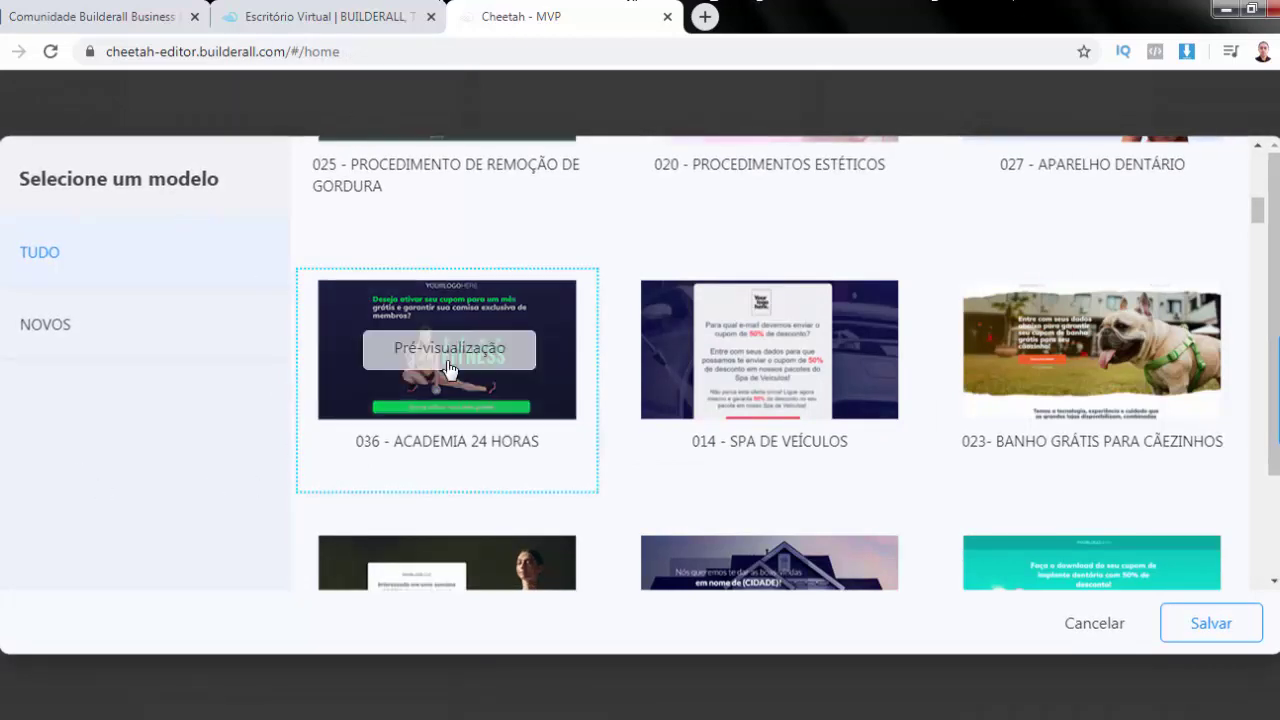
{"action": "left_click", "coordinate": [446, 350]}
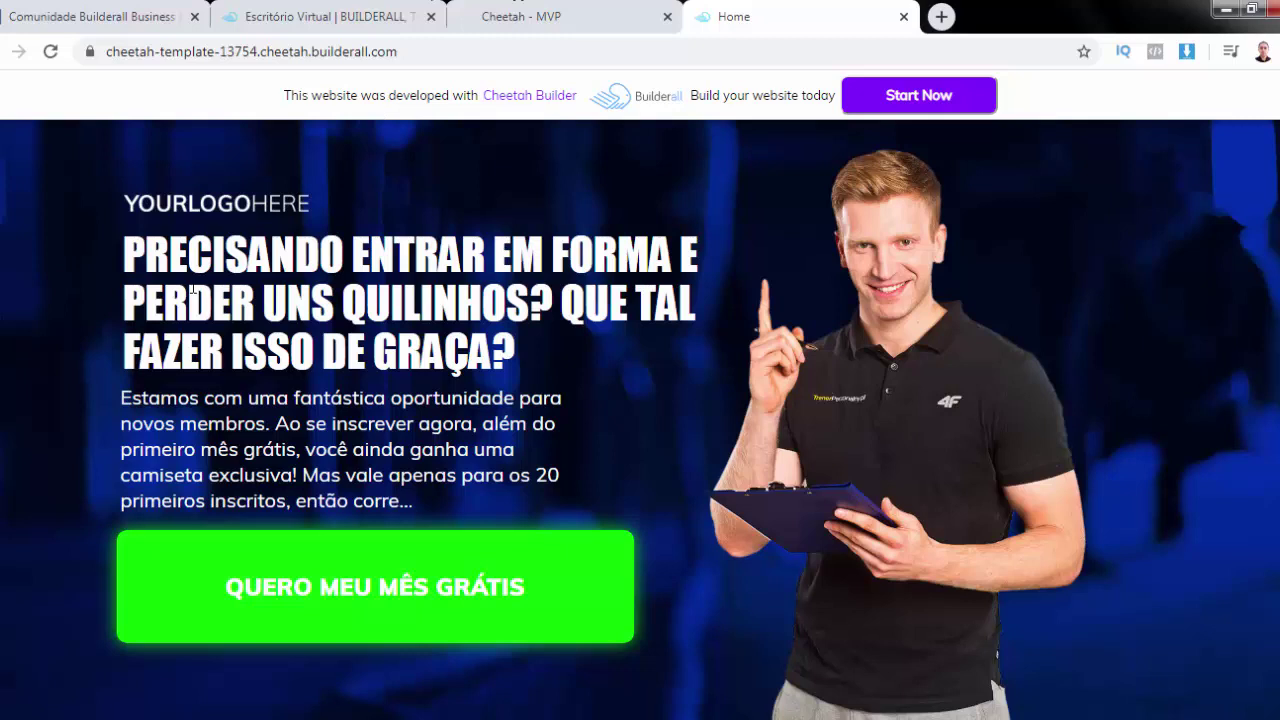
{"action": "scroll", "coordinate": [640, 420], "scroll_direction": "down", "scroll_amount": 4}
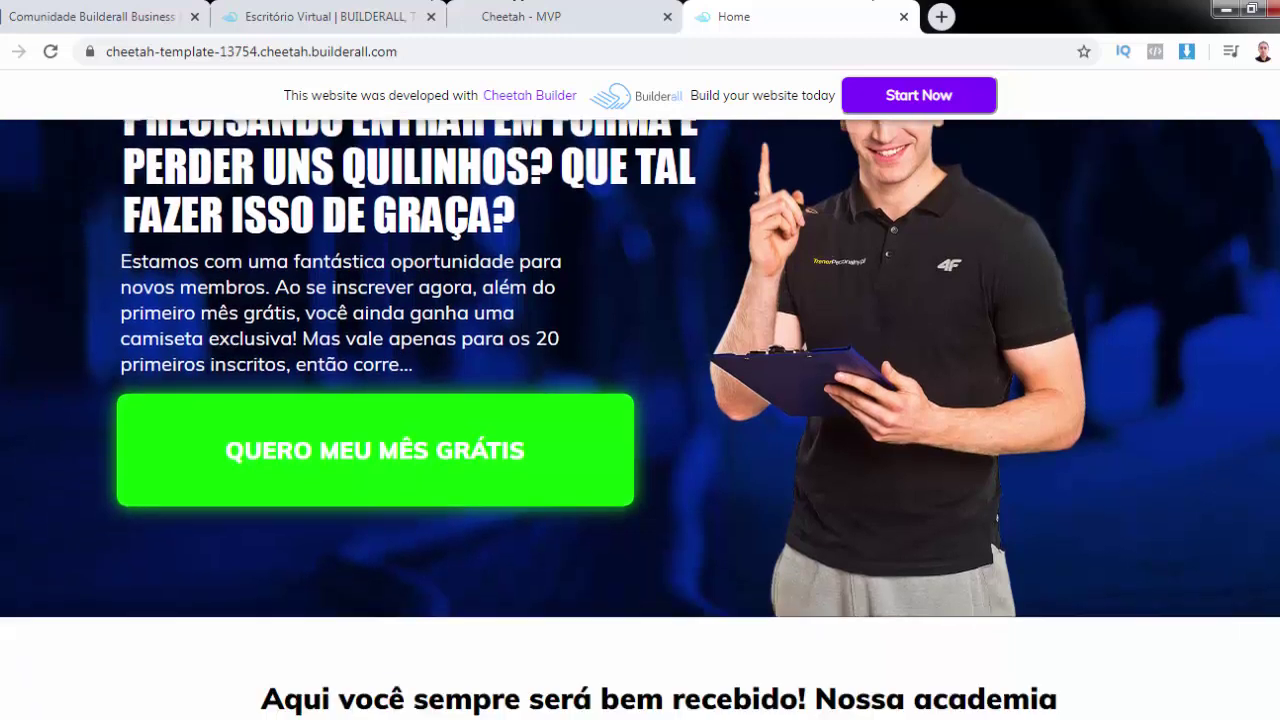
{"action": "scroll", "coordinate": [640, 420], "scroll_direction": "down", "scroll_amount": 3}
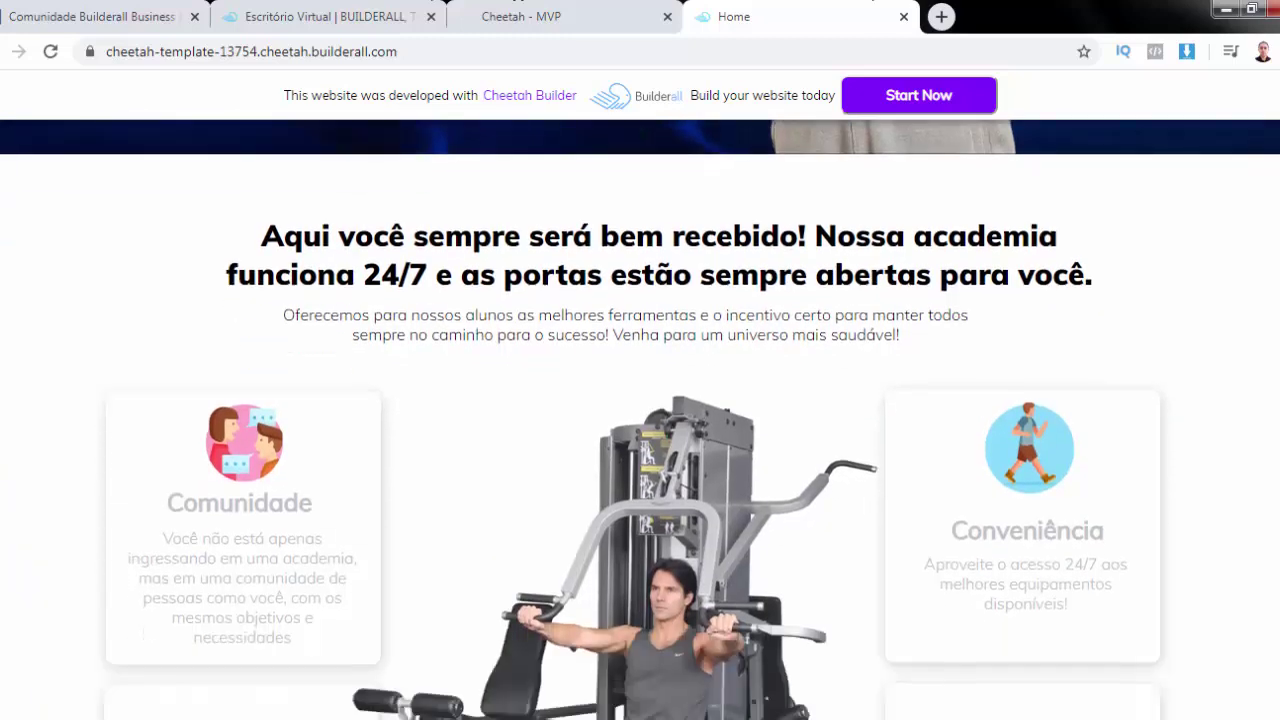
{"action": "scroll", "coordinate": [640, 420], "scroll_direction": "down", "scroll_amount": 4}
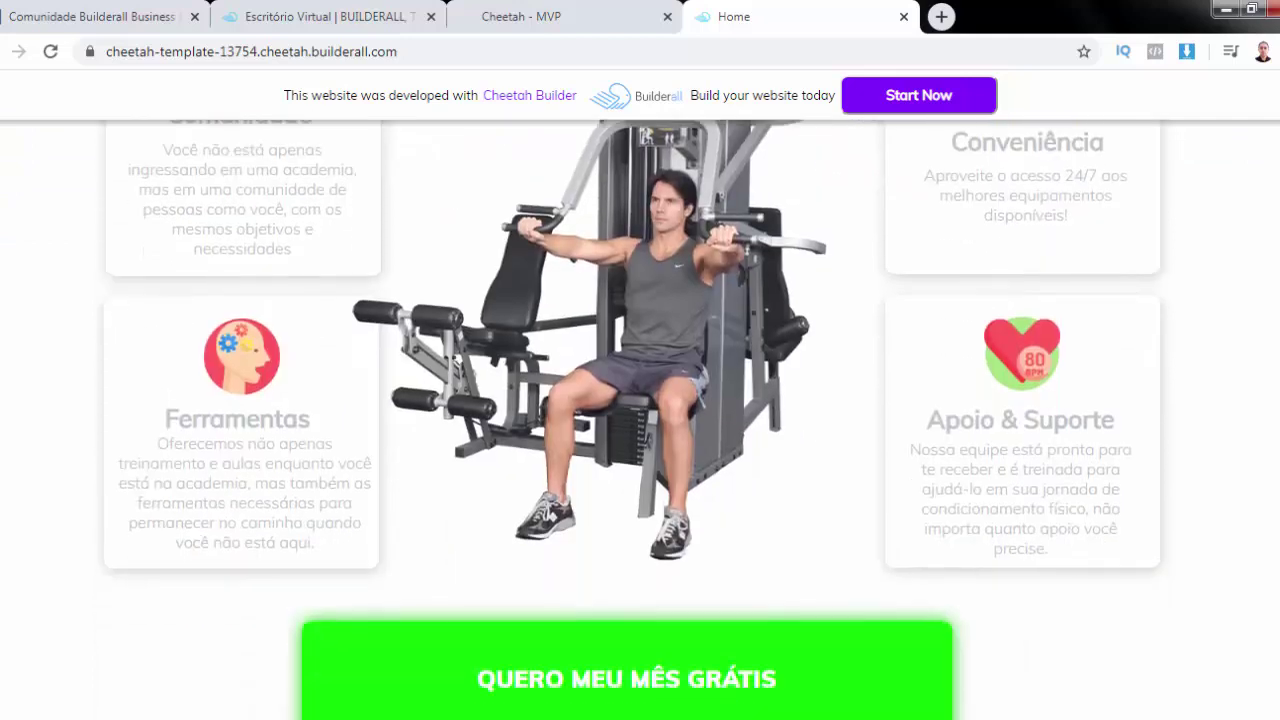
{"action": "scroll", "coordinate": [640, 420], "scroll_direction": "up", "scroll_amount": 10}
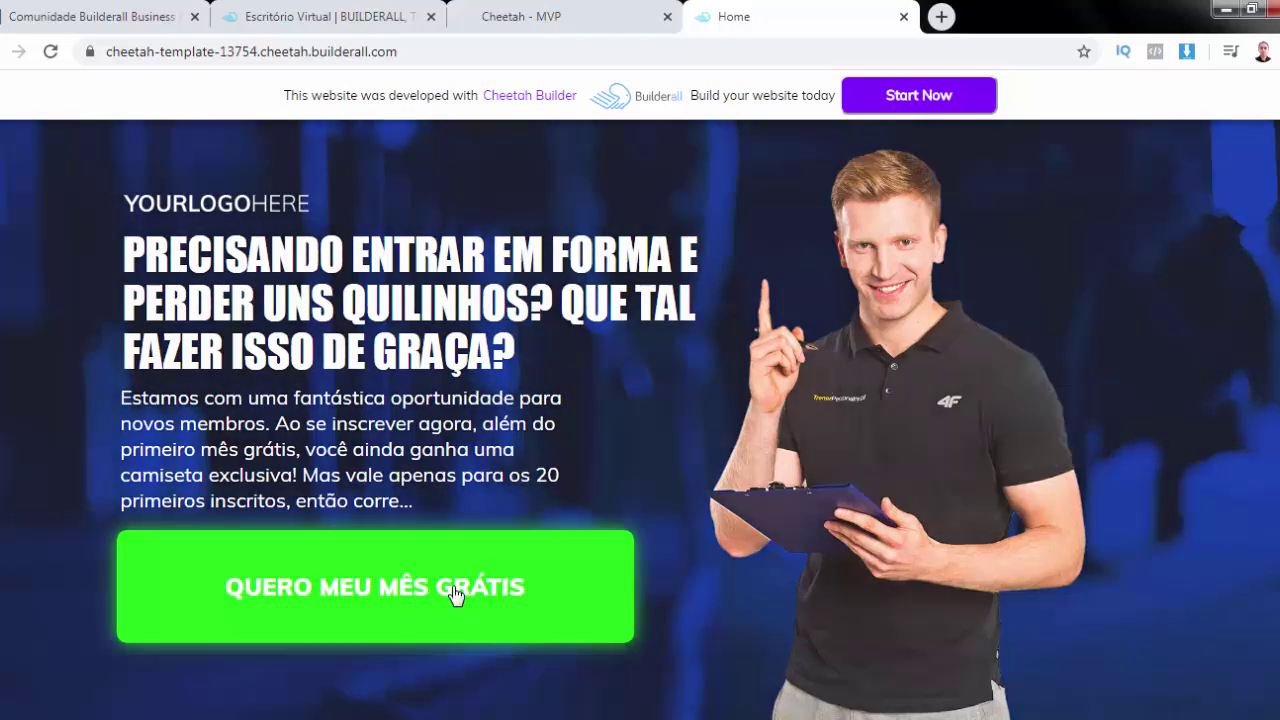
{"action": "left_click", "coordinate": [455, 594]}
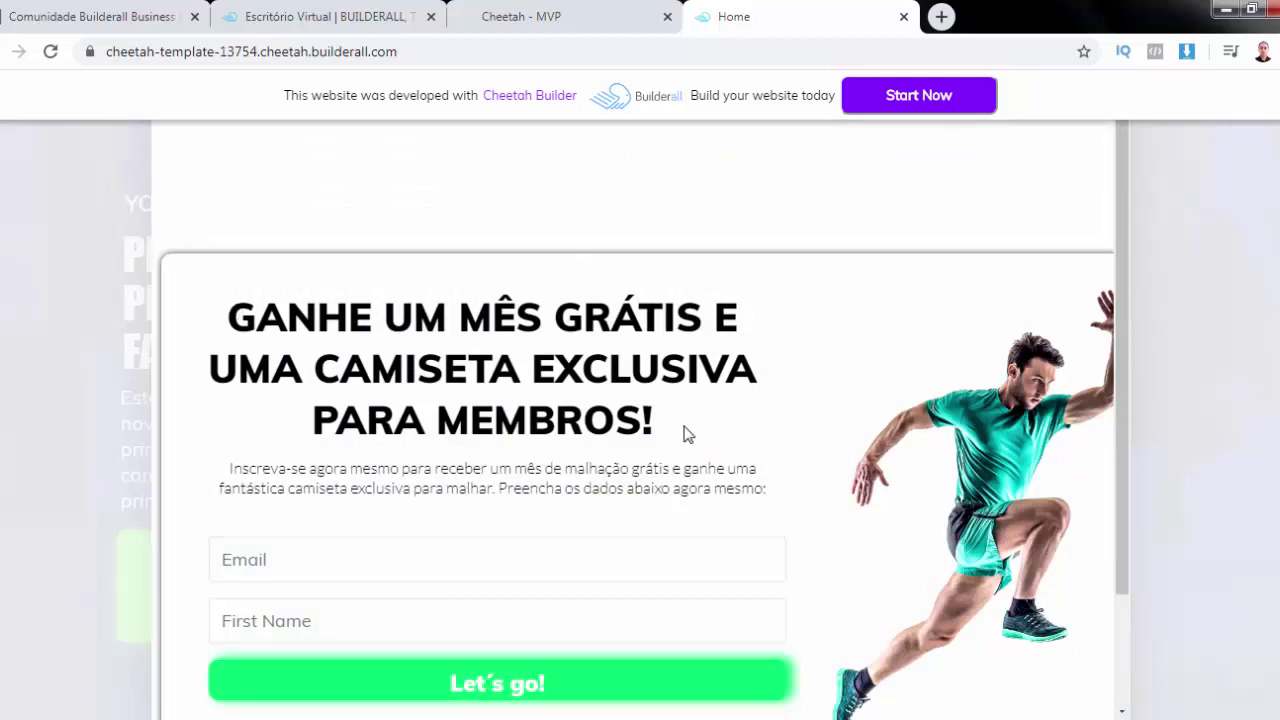
{"action": "scroll", "coordinate": [686, 430], "scroll_direction": "down", "scroll_amount": 2}
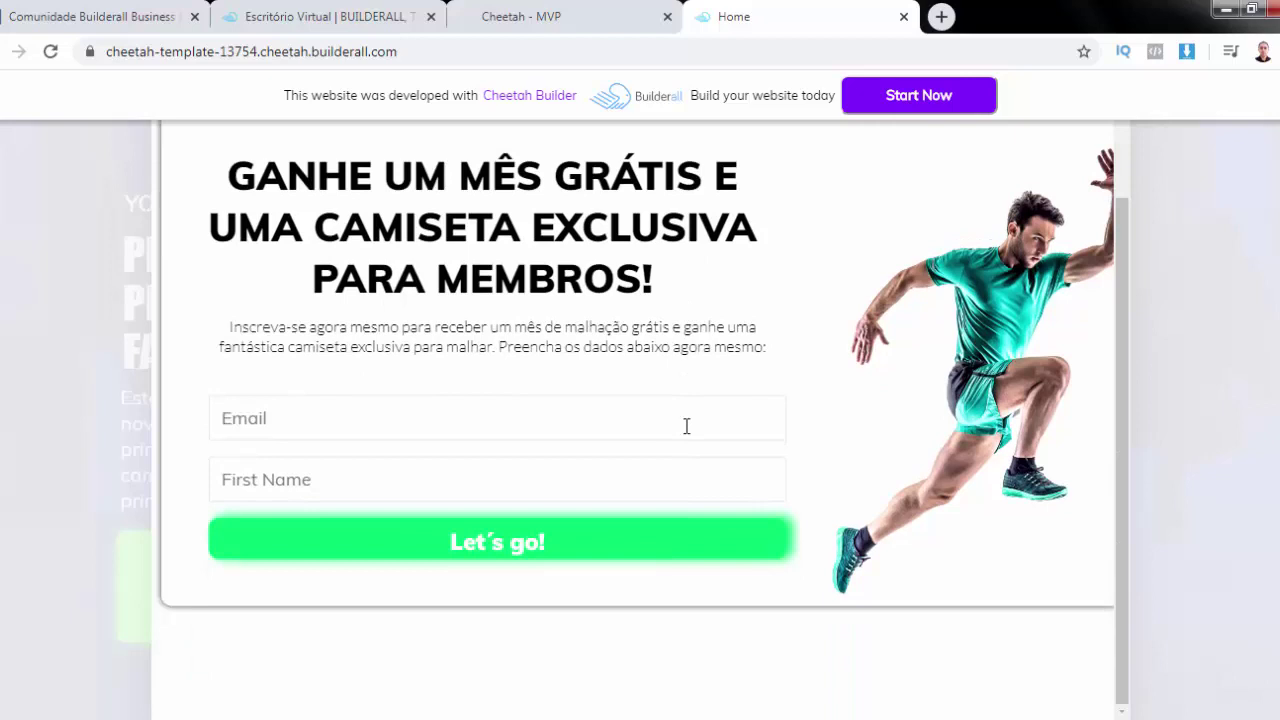
{"action": "scroll", "coordinate": [686, 426], "scroll_direction": "up", "scroll_amount": 2}
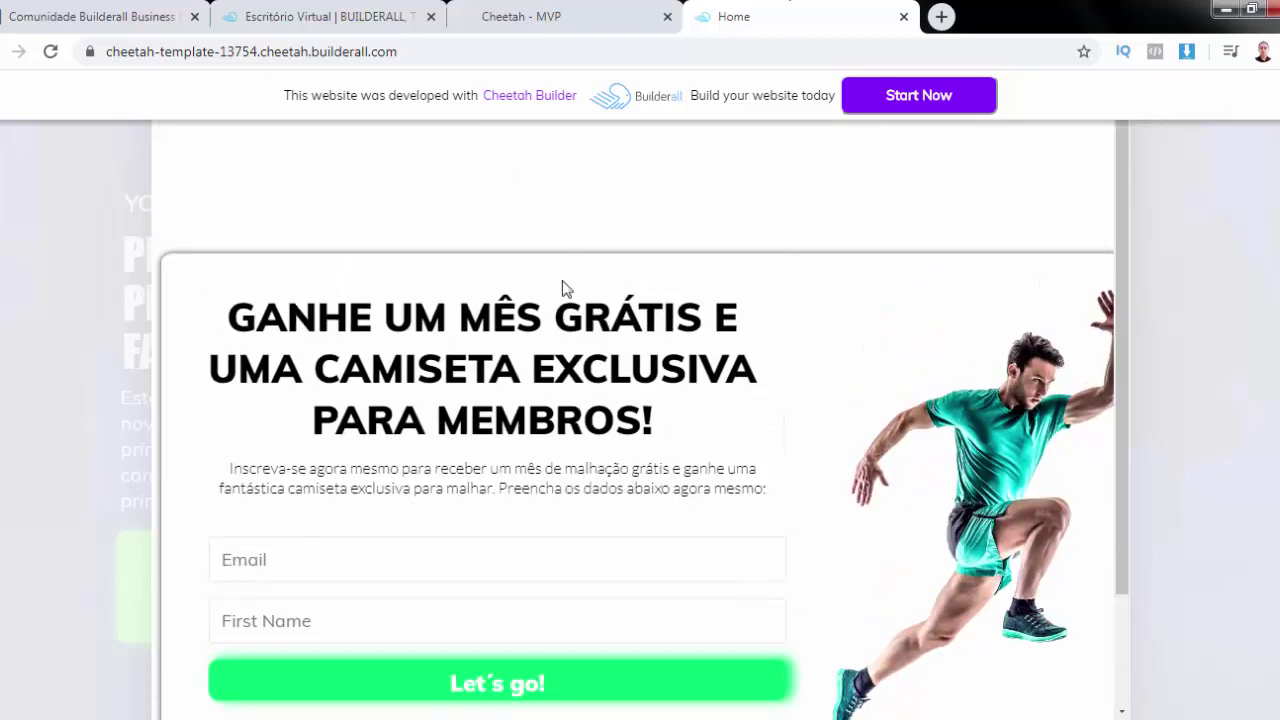
{"action": "left_click", "coordinate": [1233, 173]}
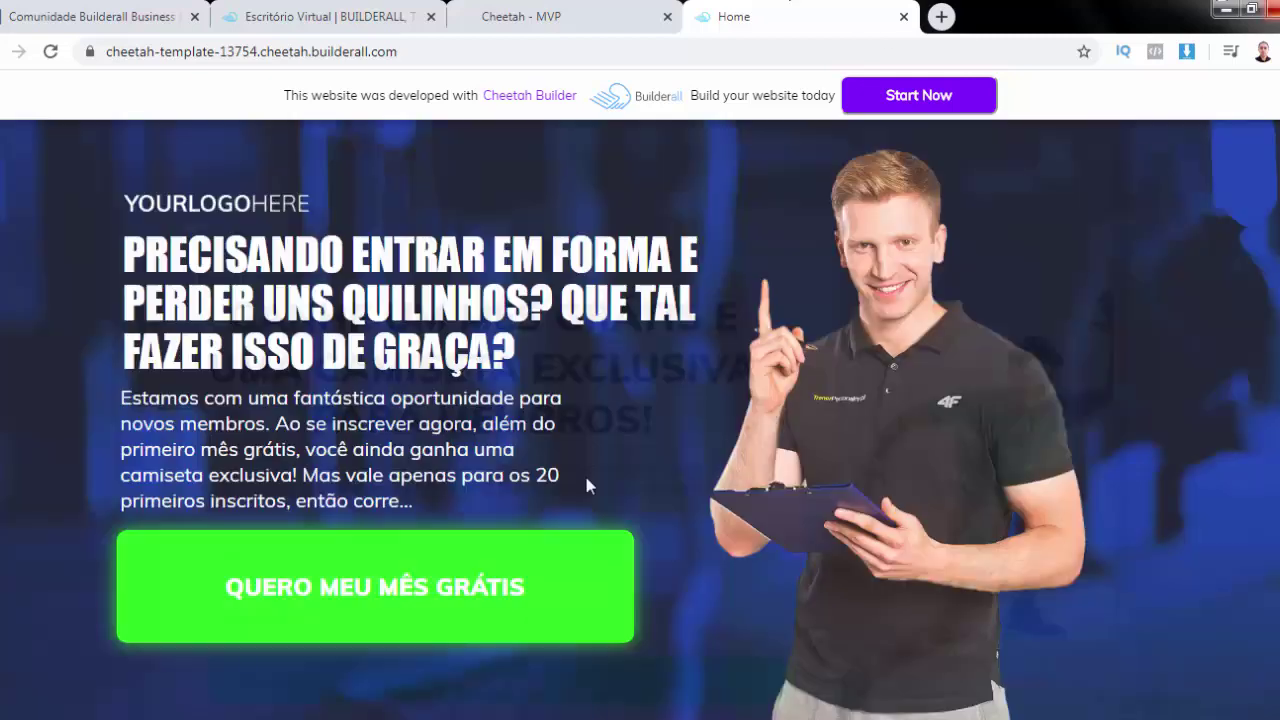
{"action": "scroll", "coordinate": [709, 445], "scroll_direction": "down", "scroll_amount": 10}
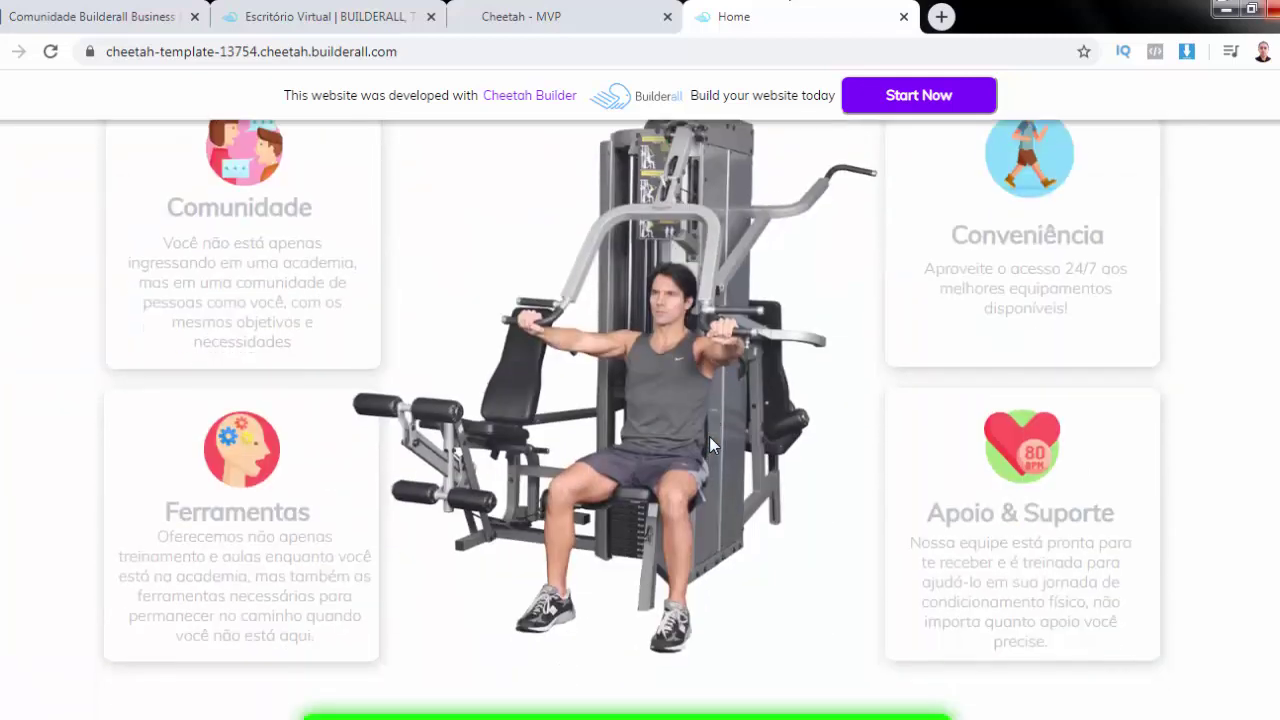
{"action": "scroll", "coordinate": [713, 445], "scroll_direction": "down", "scroll_amount": 1}
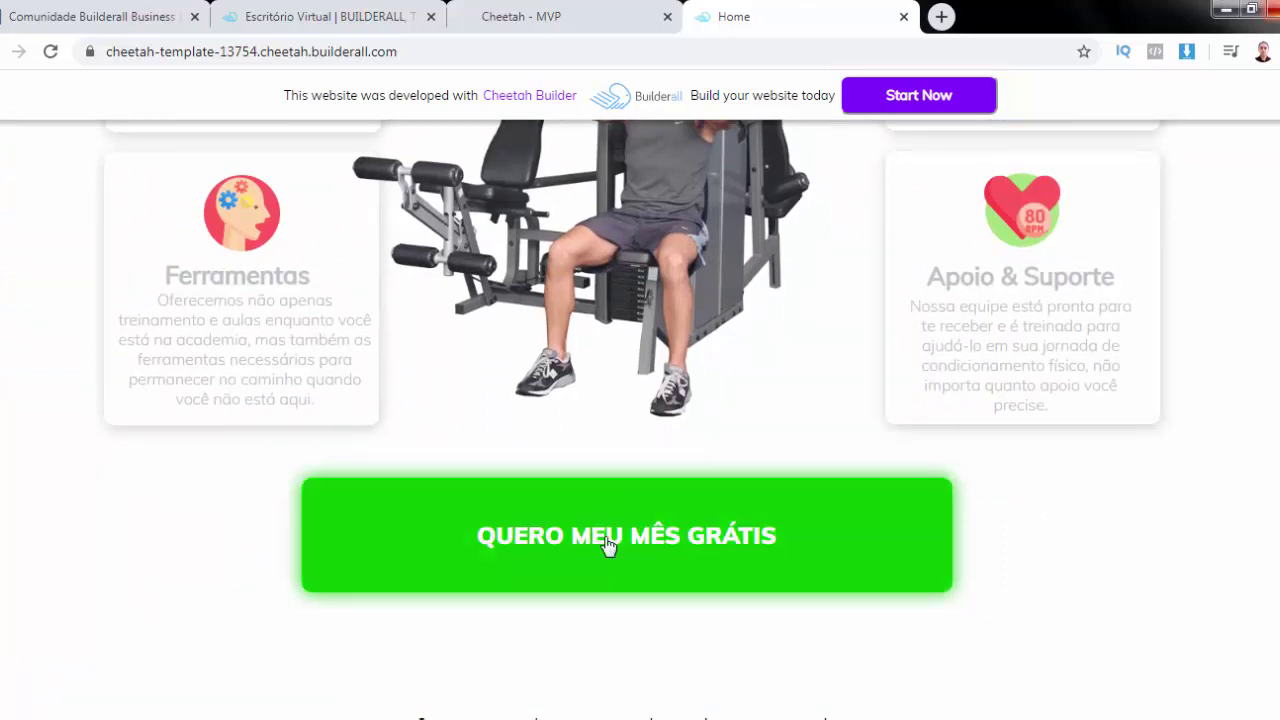
{"action": "left_click", "coordinate": [820, 548]}
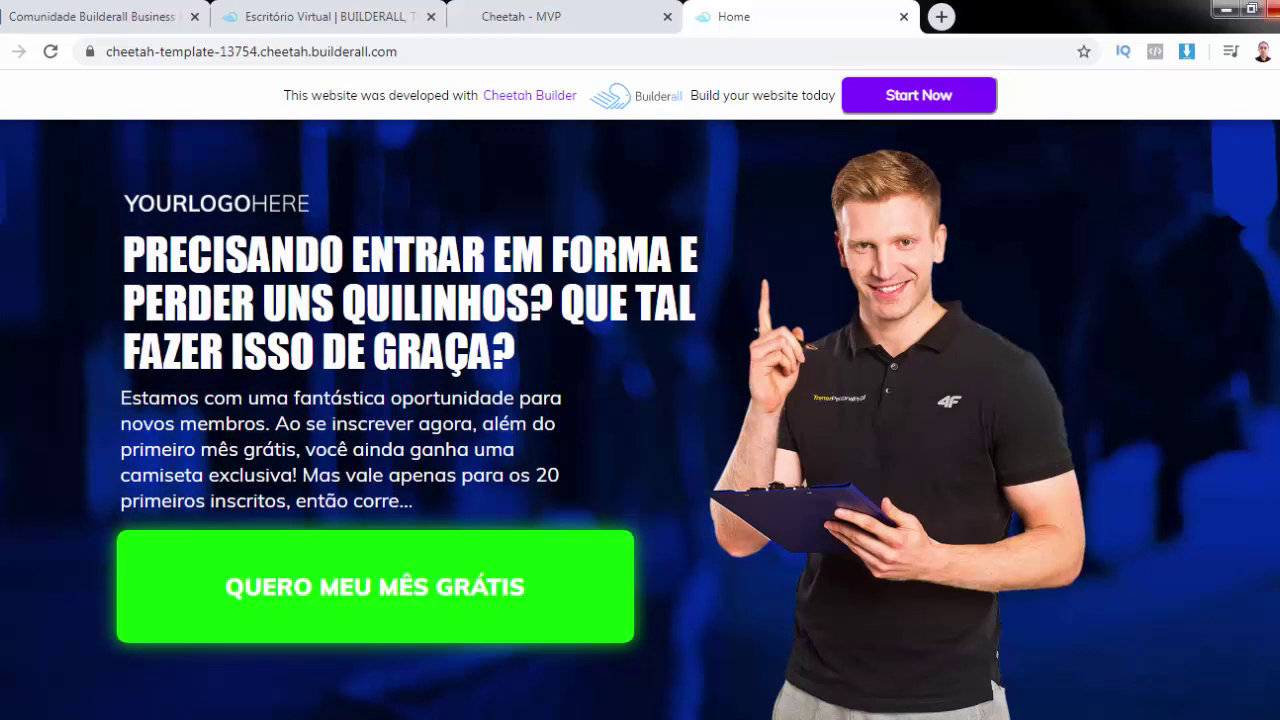
{"action": "left_click", "coordinate": [903, 17]}
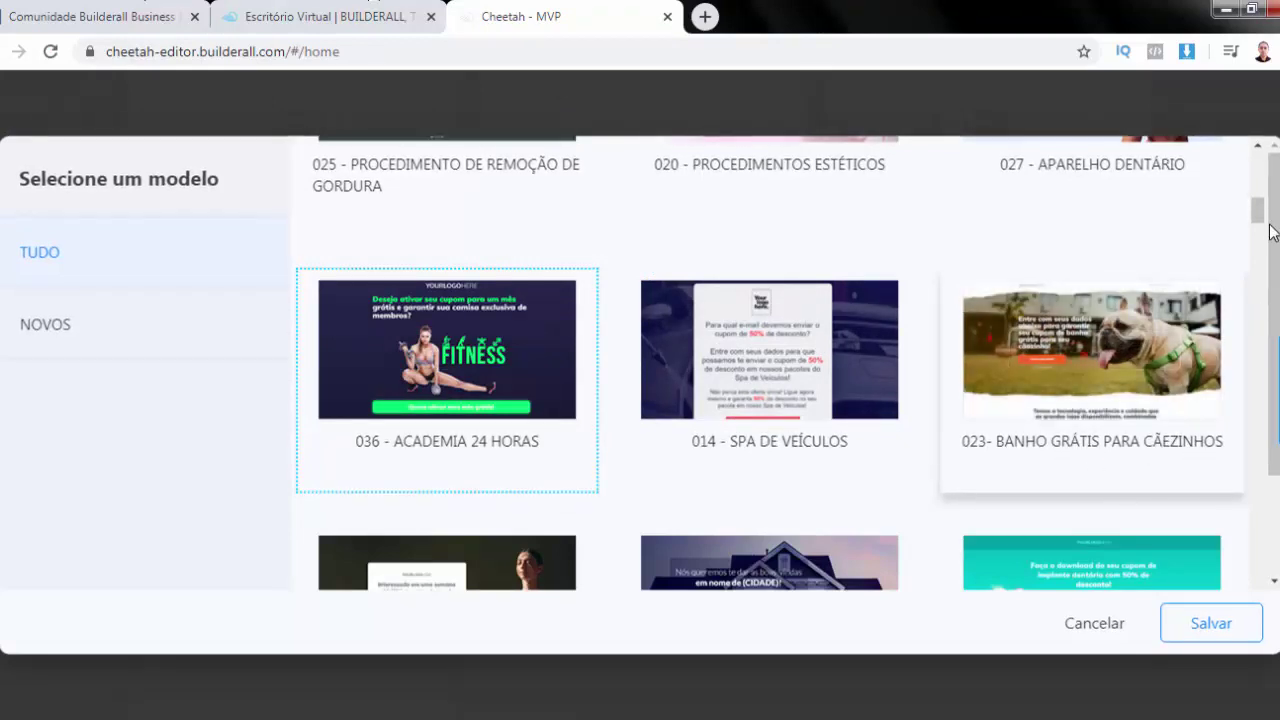
{"action": "left_click_drag", "start_coordinate": [1258, 226], "coordinate": [1258, 240]}
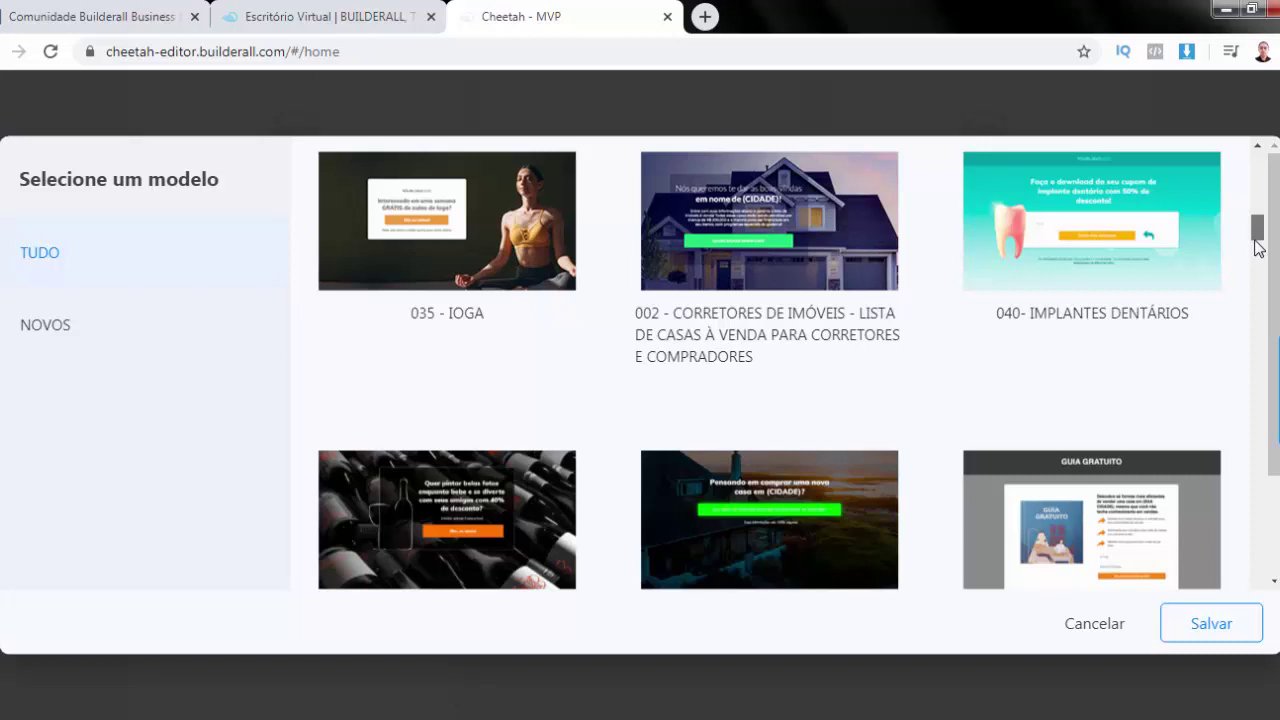
{"action": "left_click_drag", "start_coordinate": [1258, 248], "coordinate": [1258, 250]}
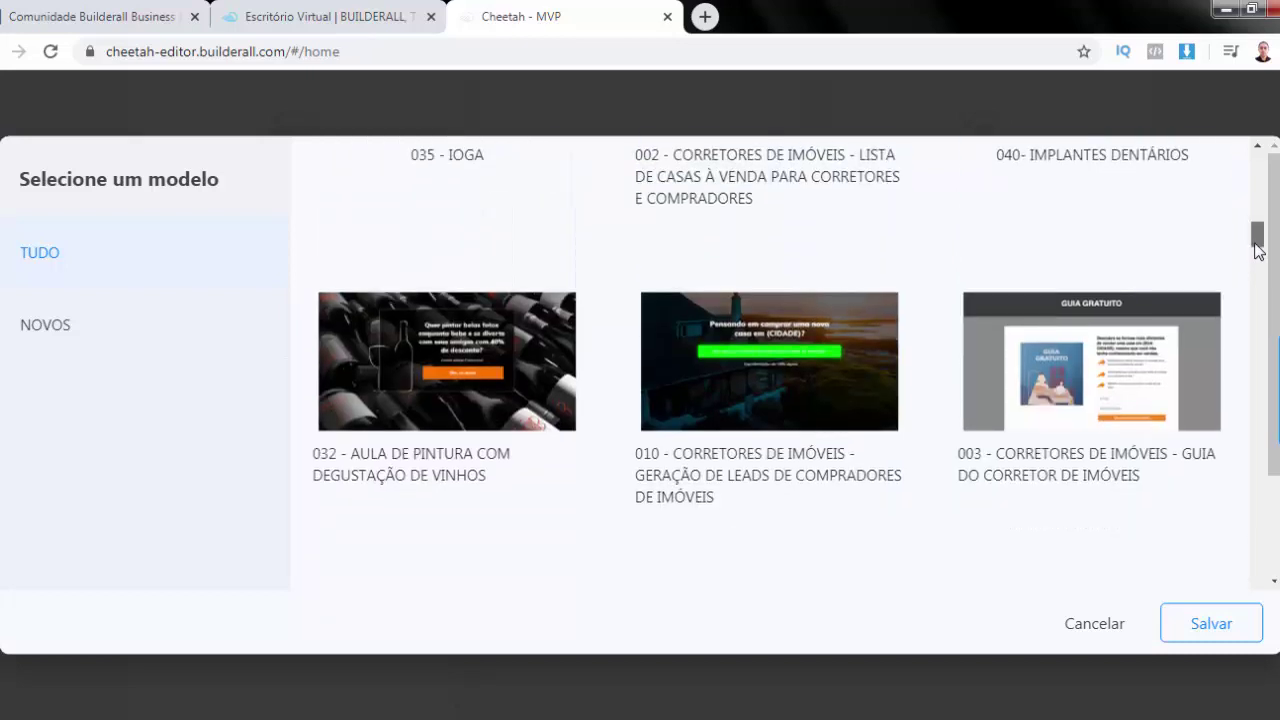
{"action": "left_click_drag", "start_coordinate": [1258, 250], "coordinate": [1258, 260]}
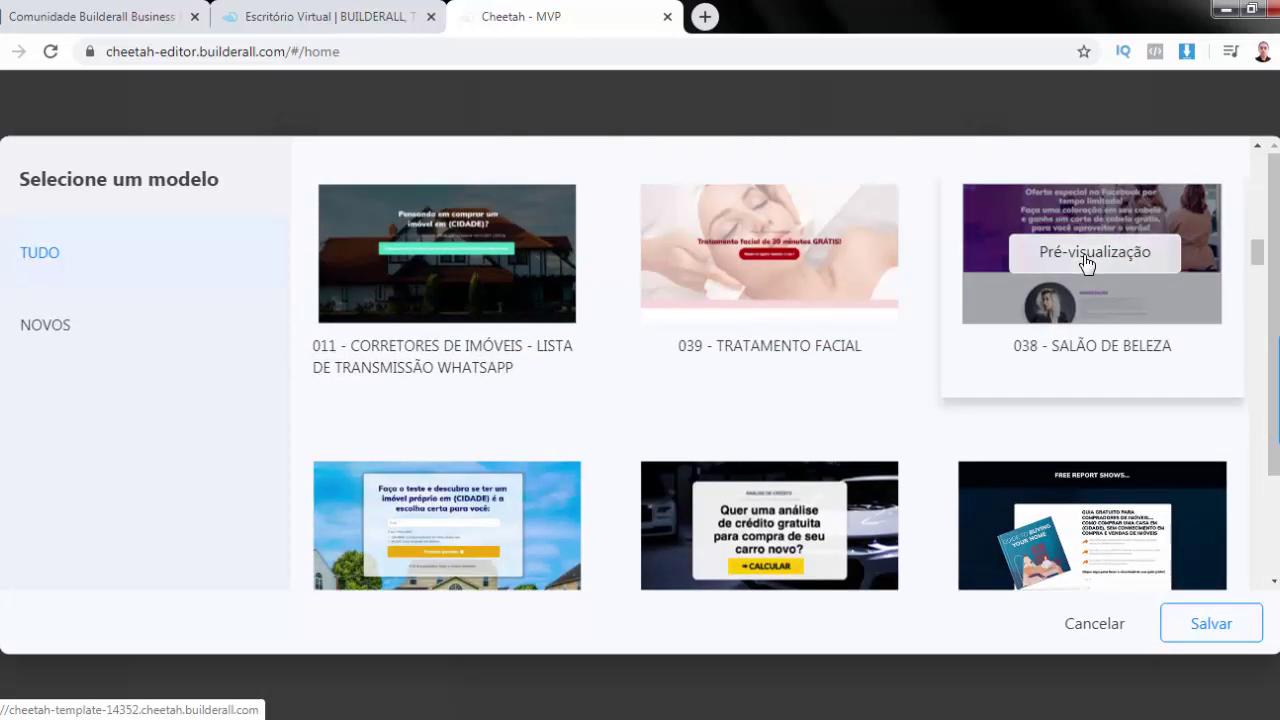
{"action": "left_click", "coordinate": [1087, 262]}
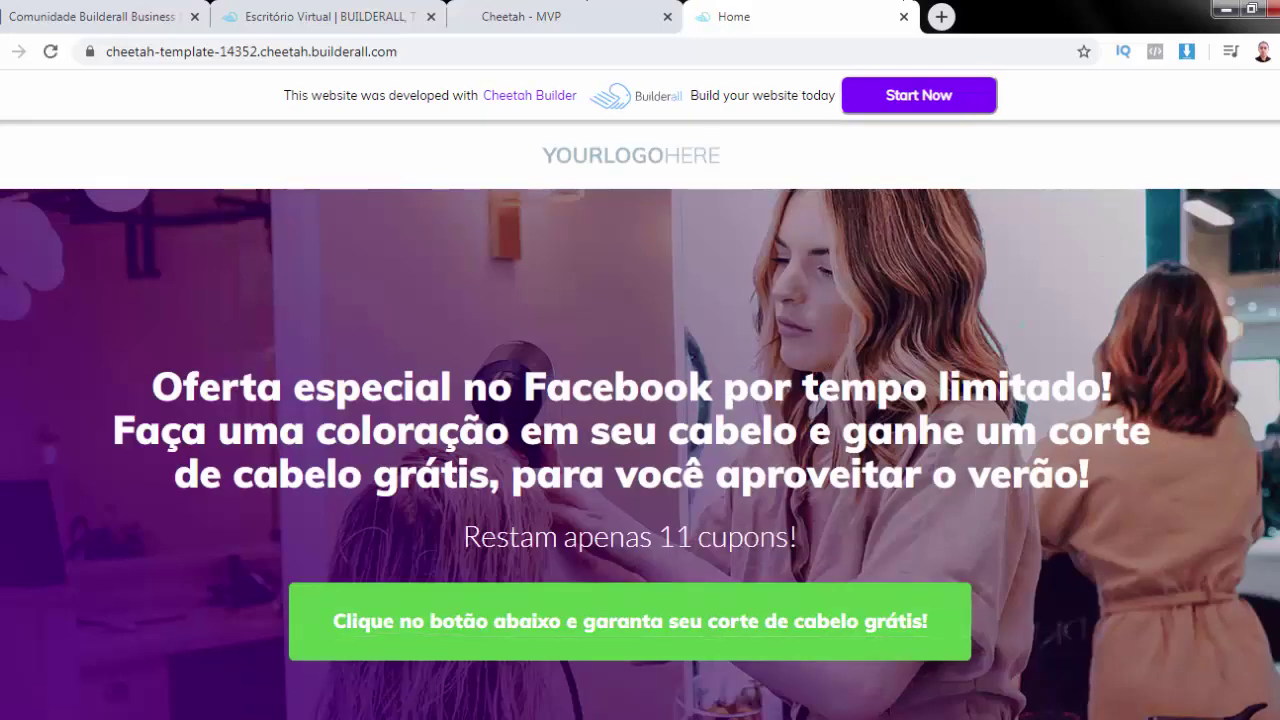
{"action": "scroll", "coordinate": [640, 420], "scroll_direction": "down", "scroll_amount": 1}
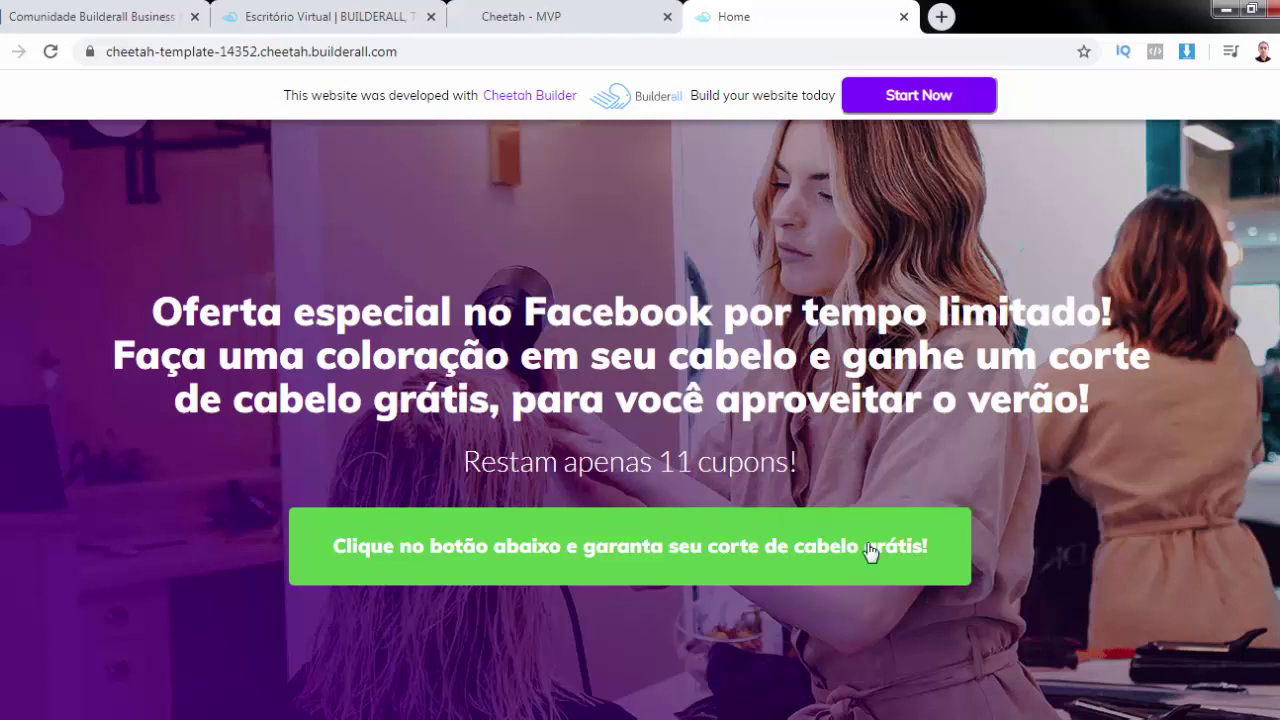
{"action": "scroll", "coordinate": [640, 420], "scroll_direction": "down", "scroll_amount": 10}
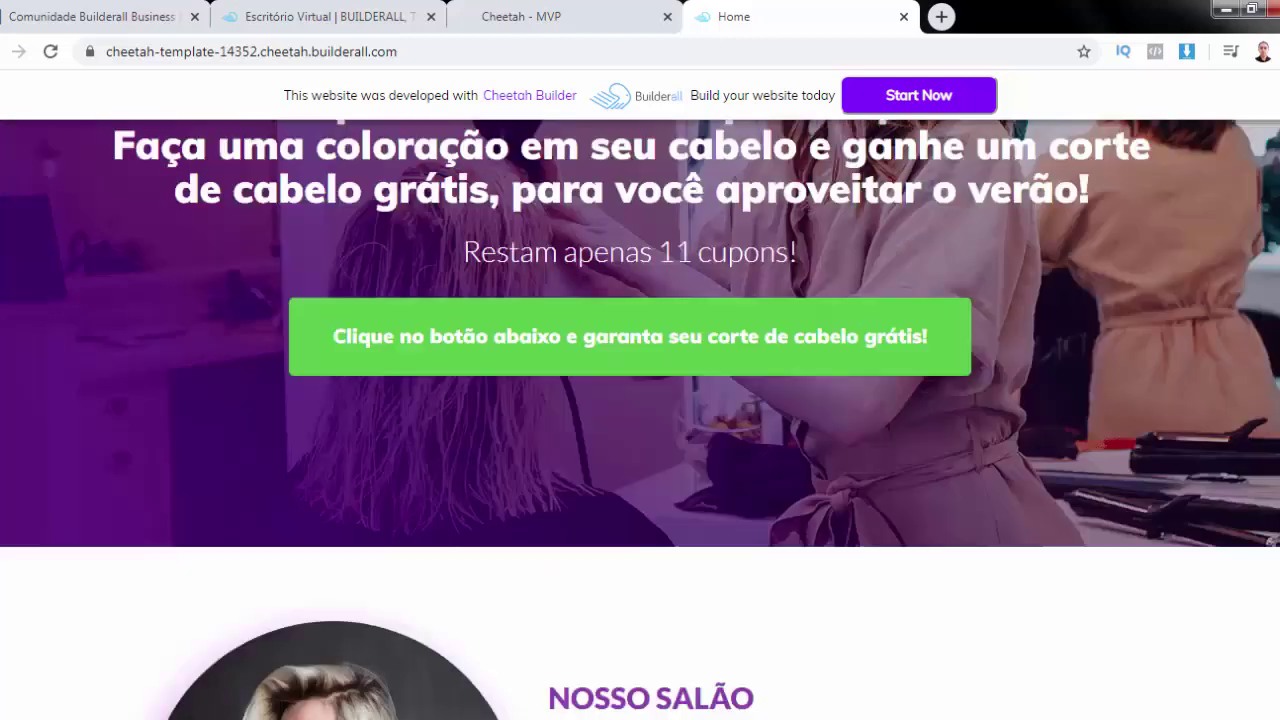
{"action": "scroll", "coordinate": [640, 420], "scroll_direction": "down", "scroll_amount": 5}
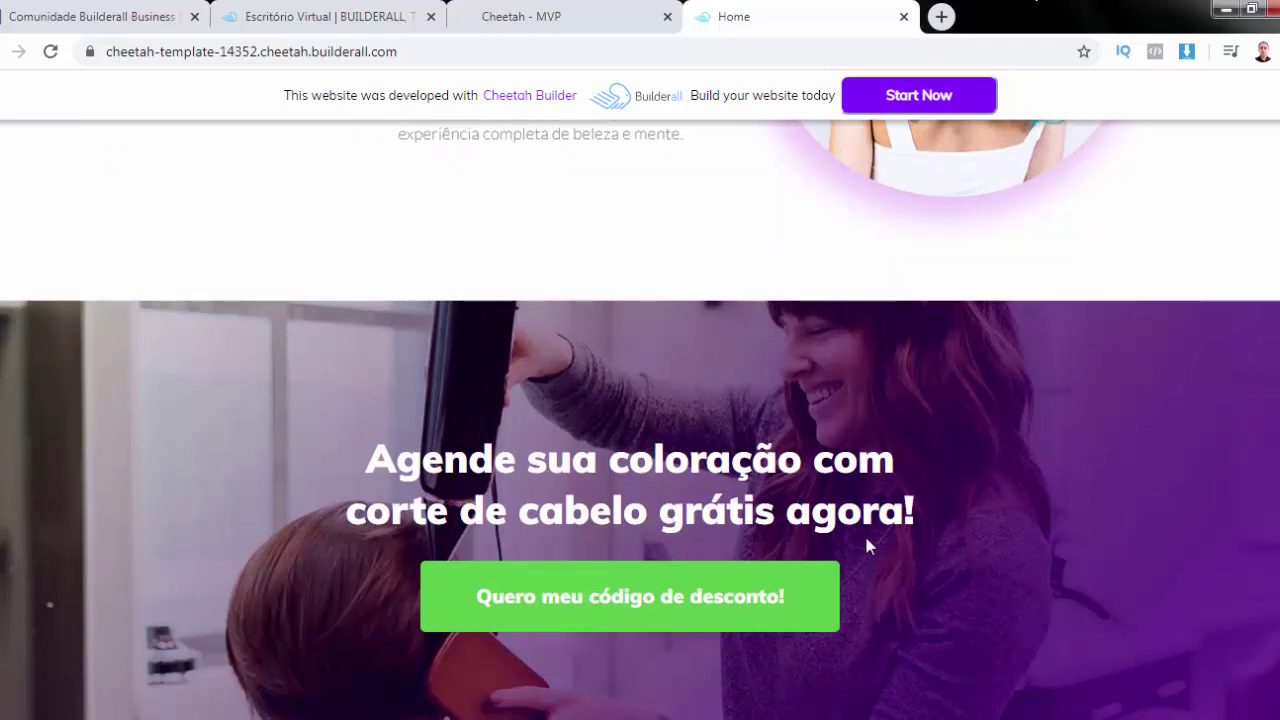
{"action": "left_click", "coordinate": [646, 612]}
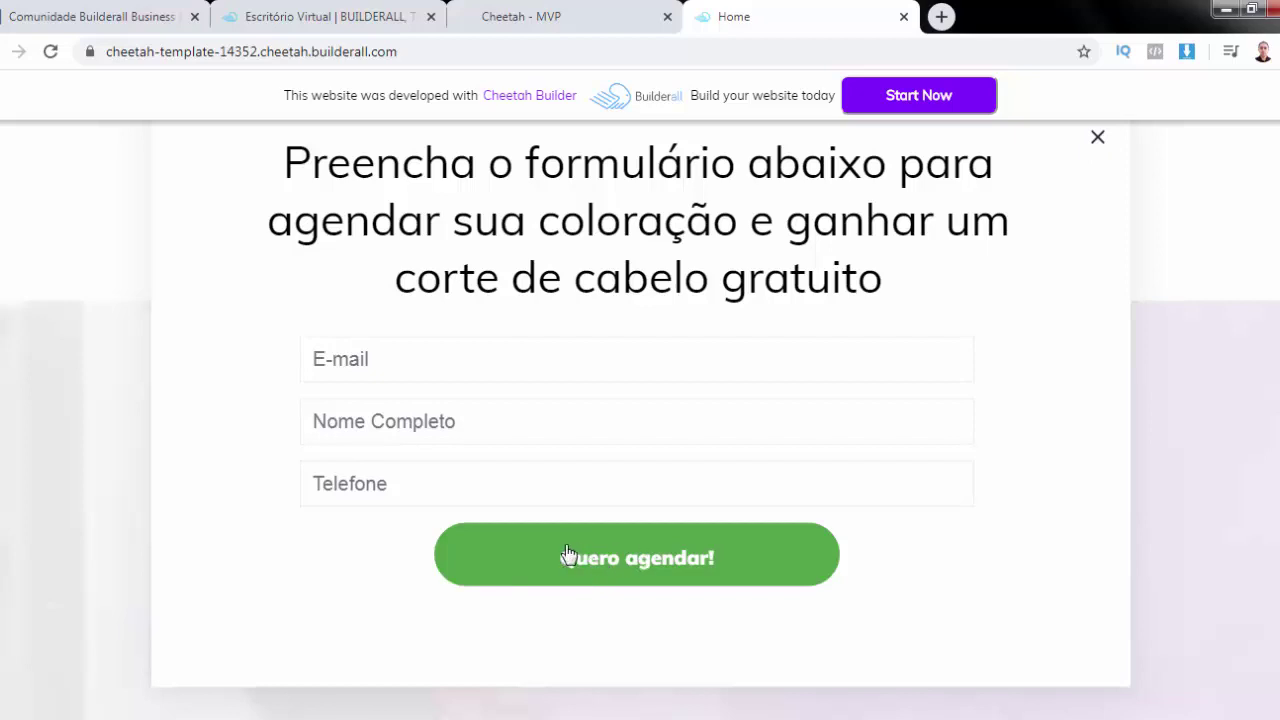
{"action": "left_click", "coordinate": [1098, 139]}
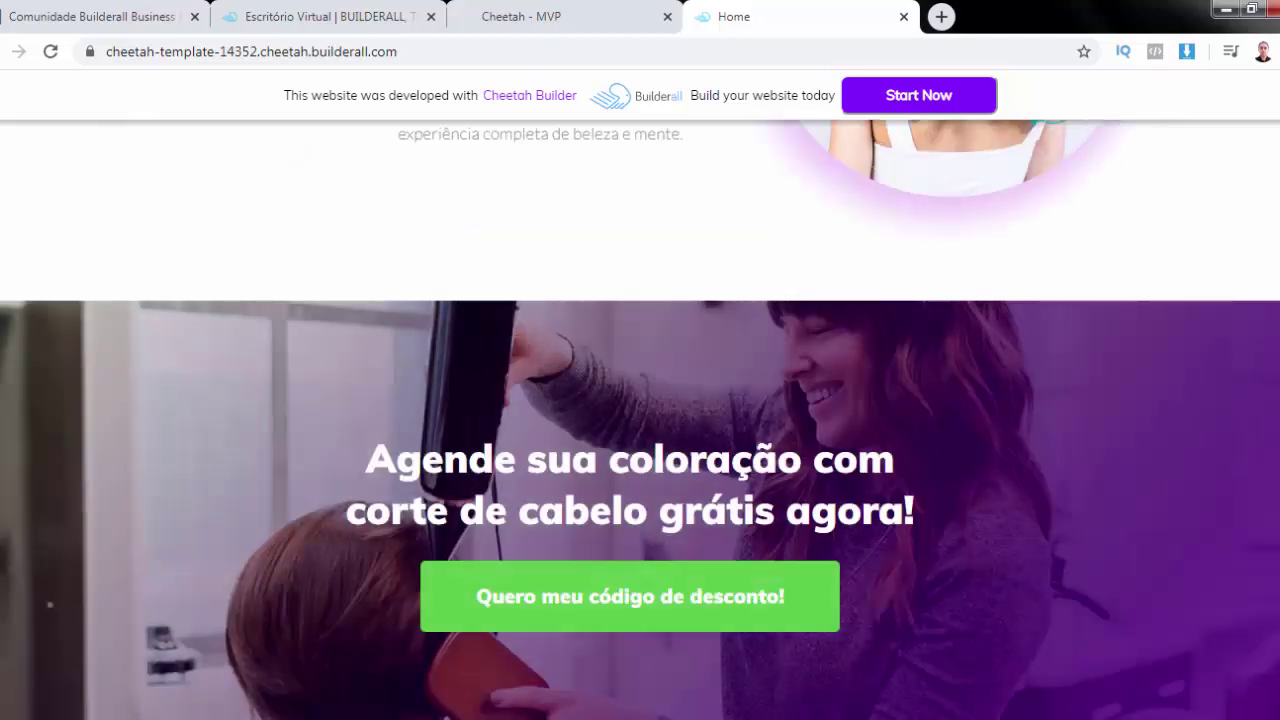
{"action": "left_click", "coordinate": [905, 18]}
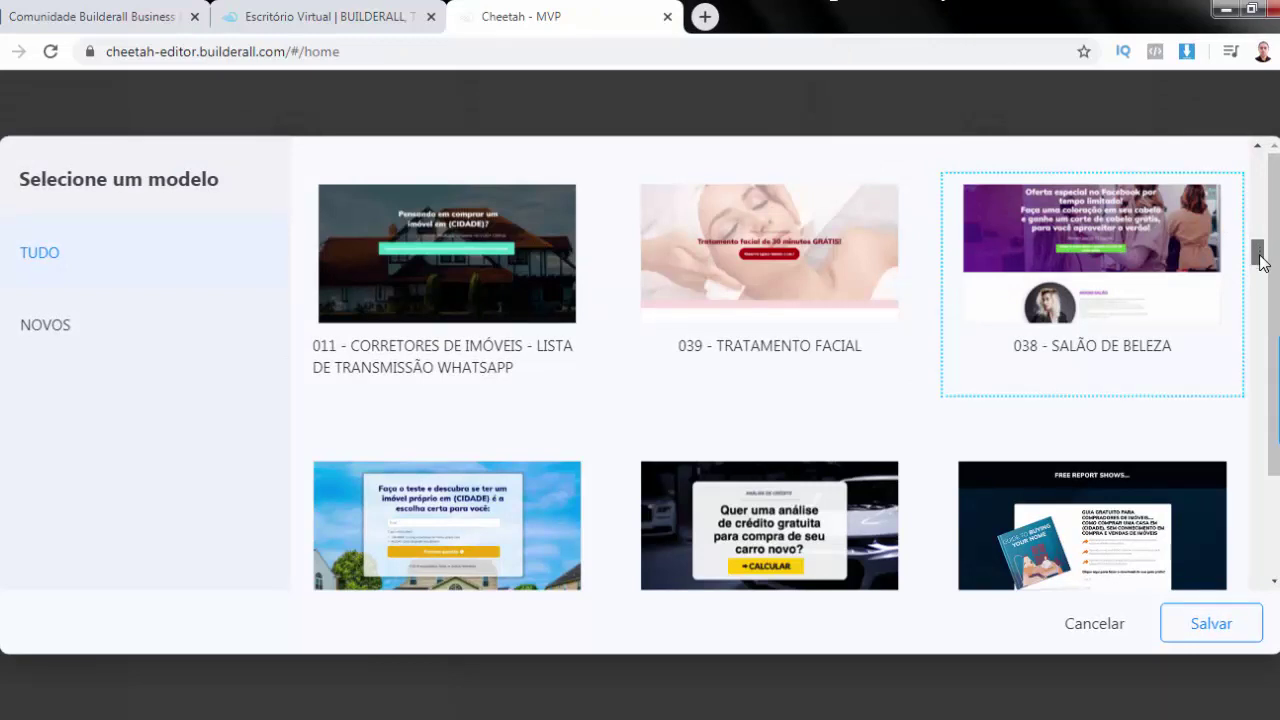
Pick the 036 - ACADEMIA 24 HORAS template and save it for the new site
{"action": "scroll", "coordinate": [1259, 260], "scroll_direction": "down", "scroll_amount": 2}
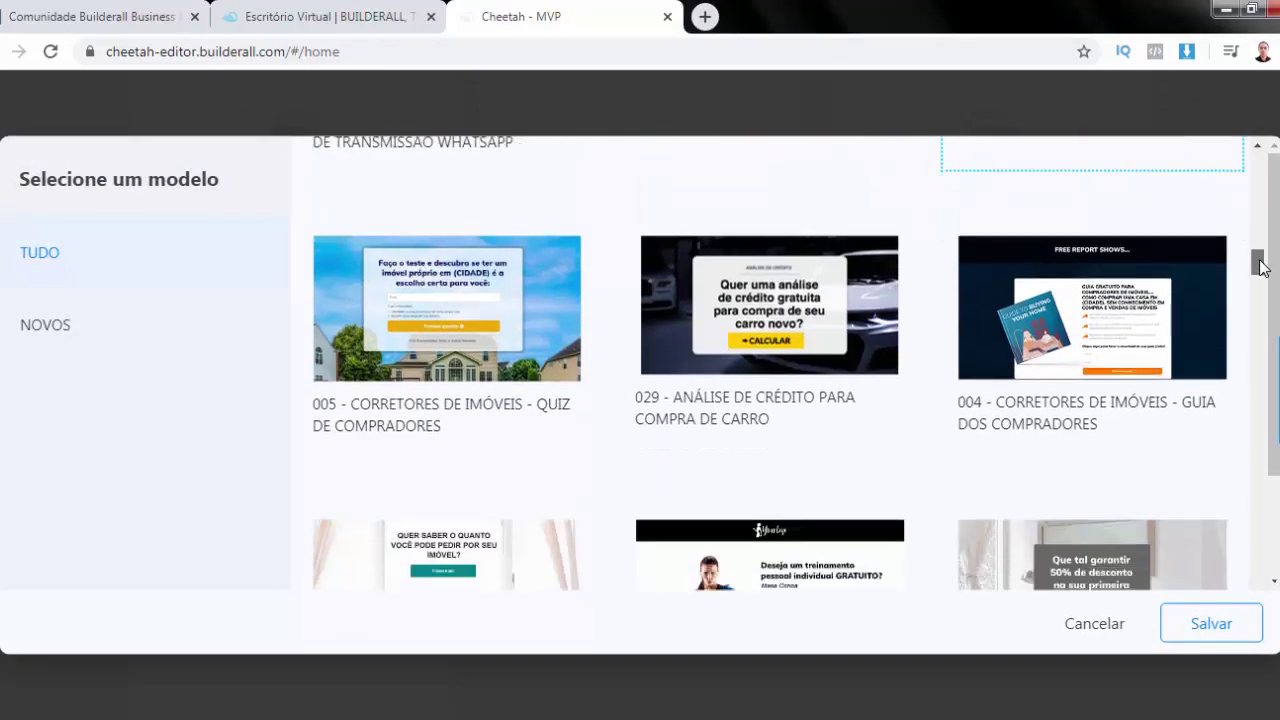
{"action": "scroll", "coordinate": [1262, 266], "scroll_direction": "down", "scroll_amount": 1}
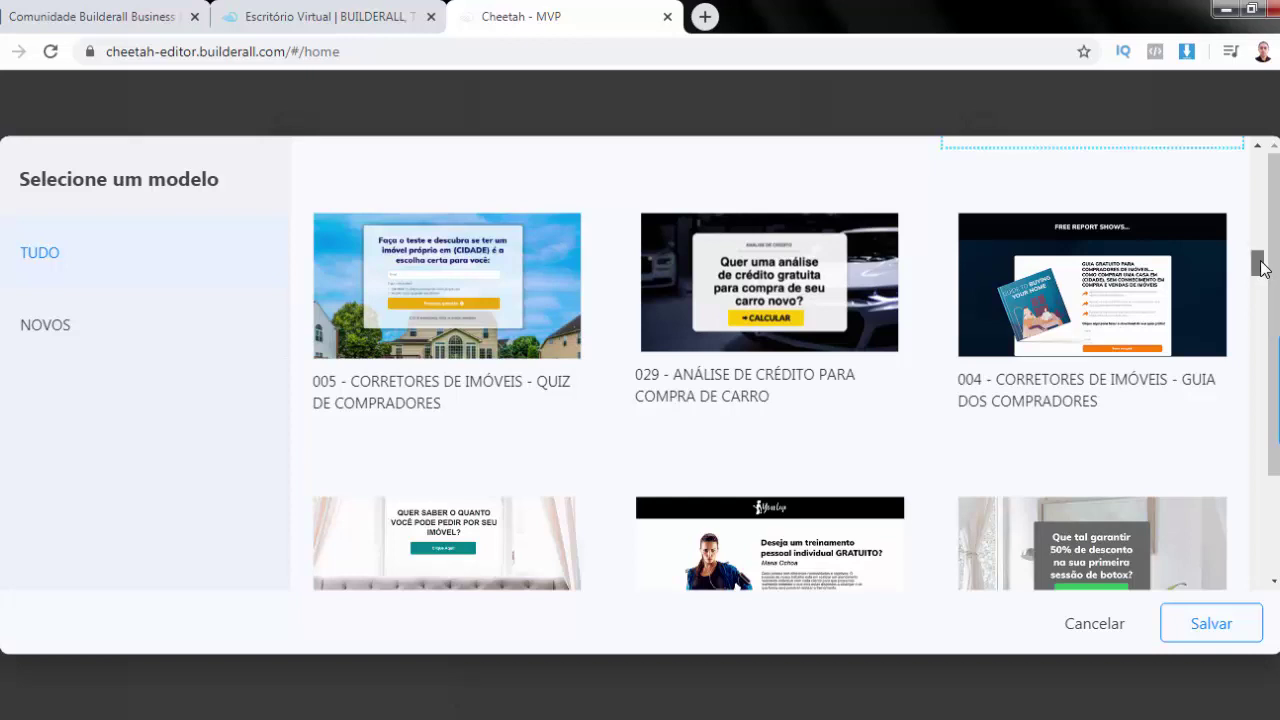
{"action": "mouse_move", "coordinate": [1262, 273]}
{"action": "left_mouse_down"}
{"action": "mouse_move", "coordinate": [1259, 354]}
{"action": "mouse_move", "coordinate": [1246, 320]}
{"action": "mouse_move", "coordinate": [1260, 186]}
{"action": "mouse_move", "coordinate": [1263, 223]}
{"action": "mouse_move", "coordinate": [1260, 209]}
{"action": "left_mouse_up"}
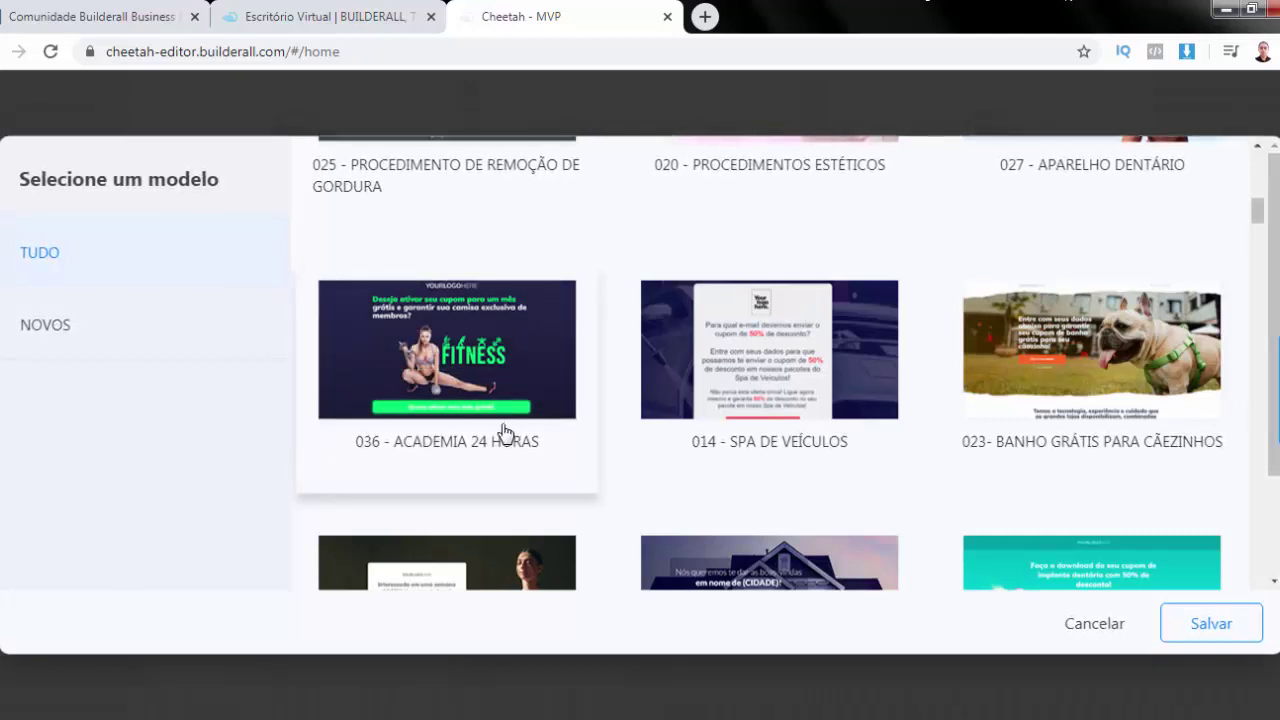
{"action": "left_click", "coordinate": [588, 415]}
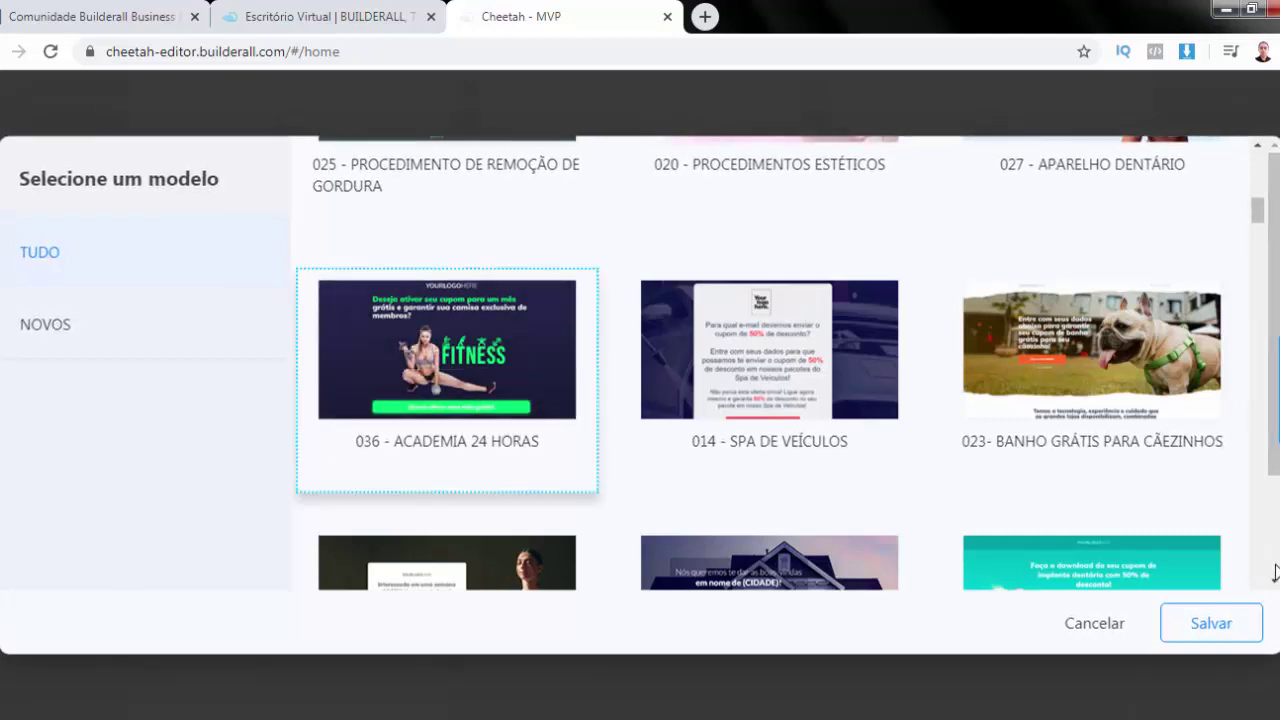
{"action": "left_click", "coordinate": [1222, 626]}
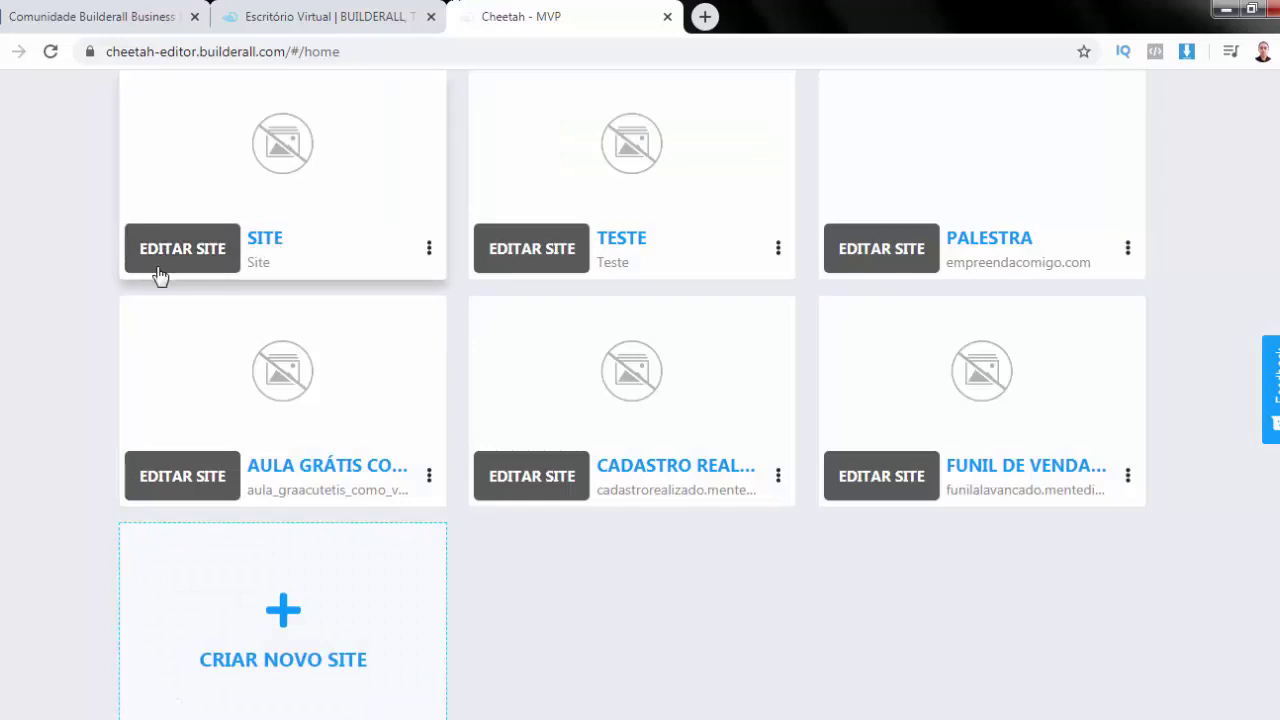
Open the site's HOME page in the editor and skip the introductory tour
{"action": "left_click", "coordinate": [176, 249]}
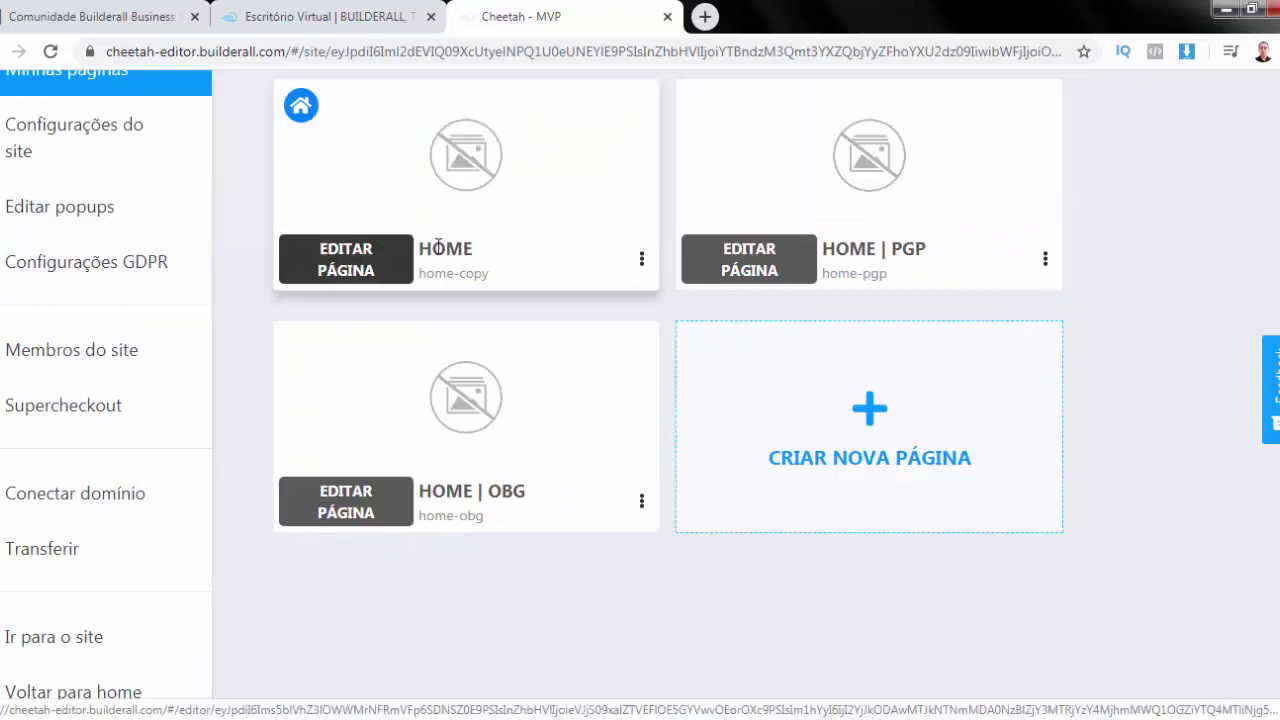
{"action": "scroll", "coordinate": [217, 268], "scroll_direction": "up", "scroll_amount": 1}
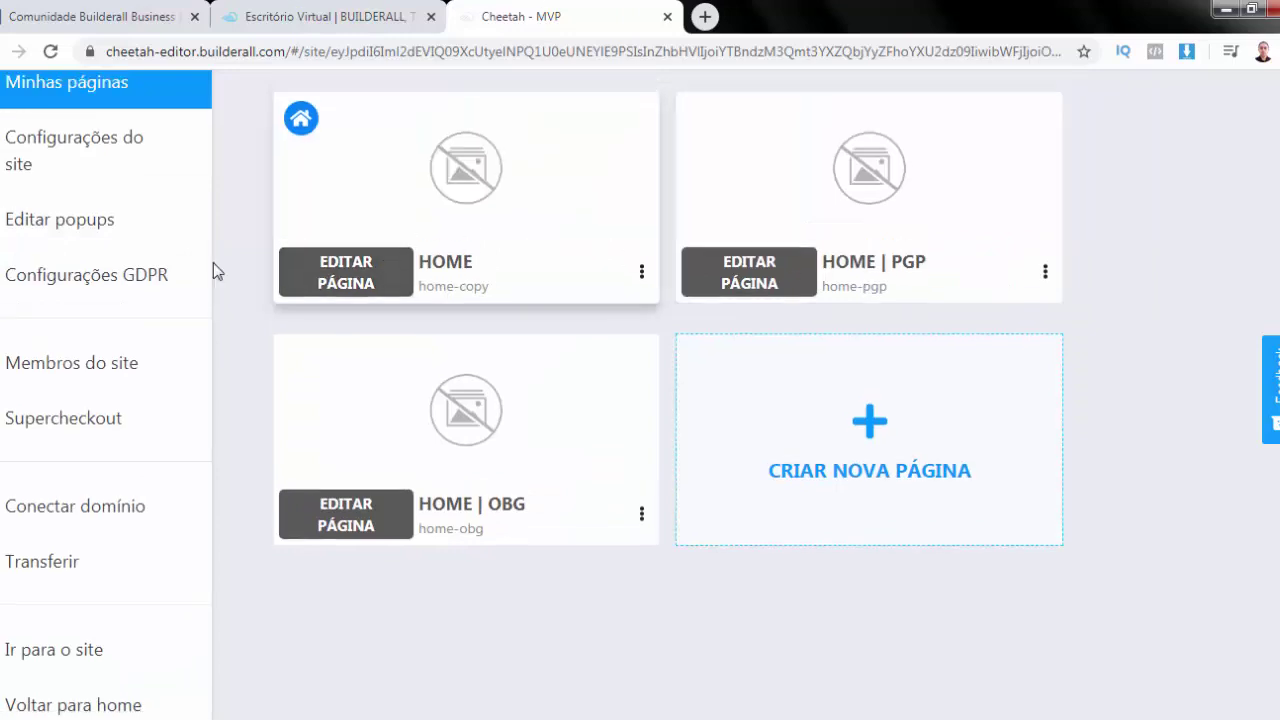
{"action": "left_click", "coordinate": [333, 272]}
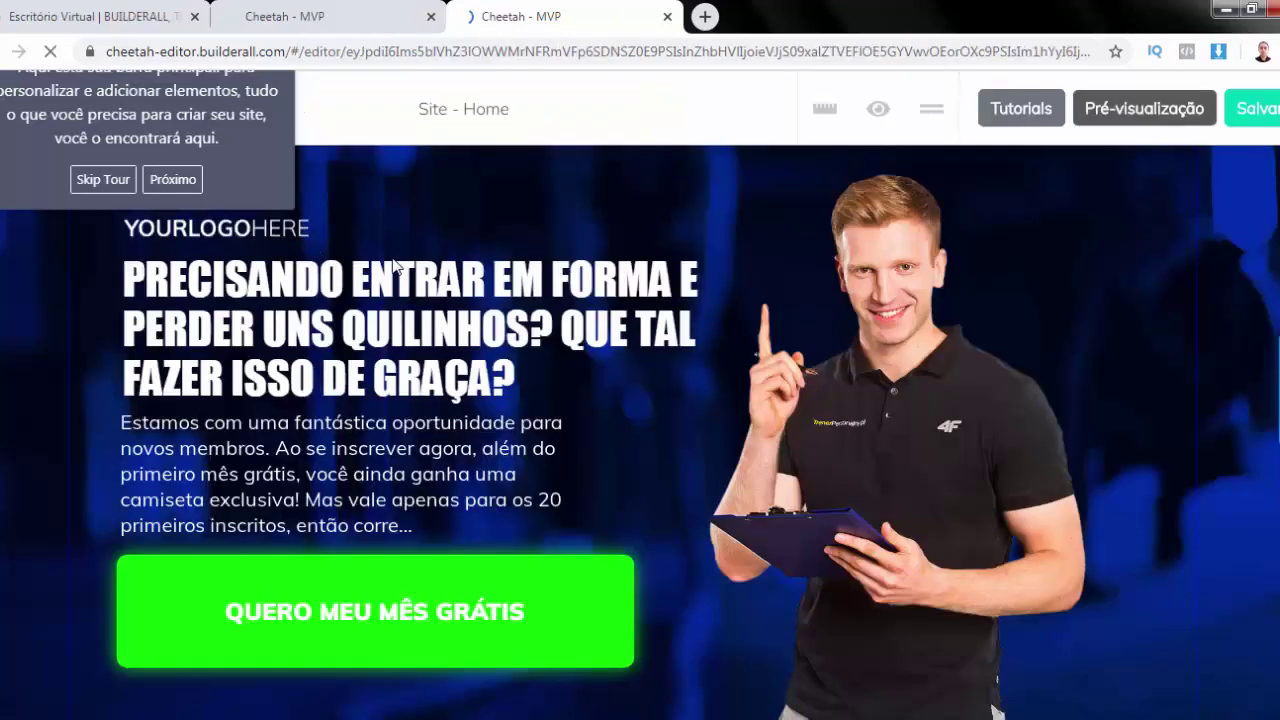
{"action": "left_click", "coordinate": [103, 180]}
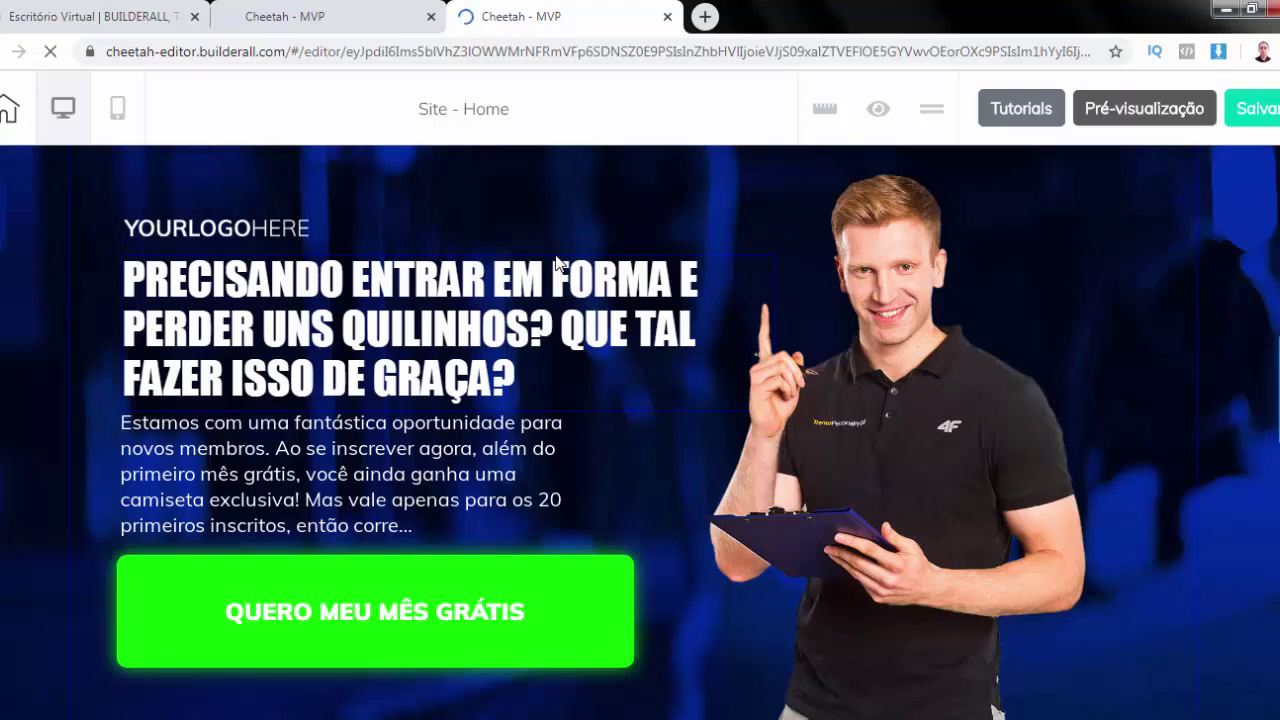
Select the YOURLOGOHERE logo and expand its general image settings
{"action": "left_click", "coordinate": [203, 232]}
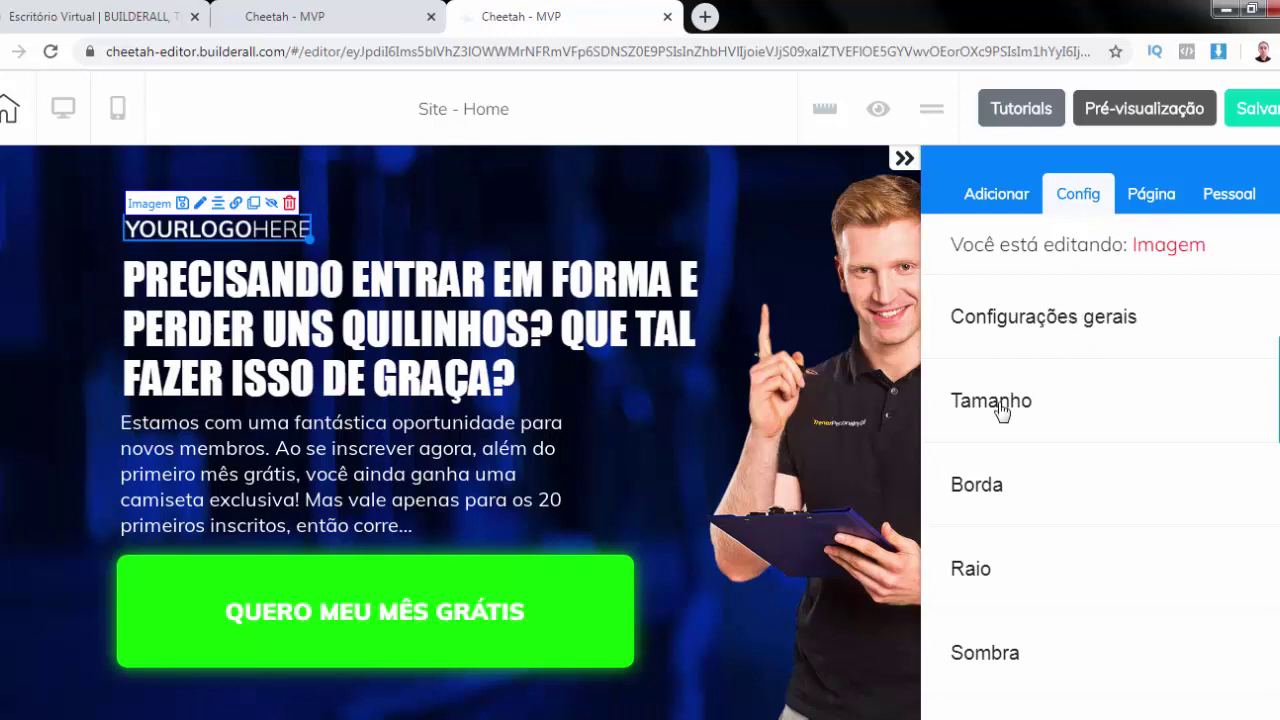
{"action": "scroll", "coordinate": [1001, 415], "scroll_direction": "down", "scroll_amount": 5}
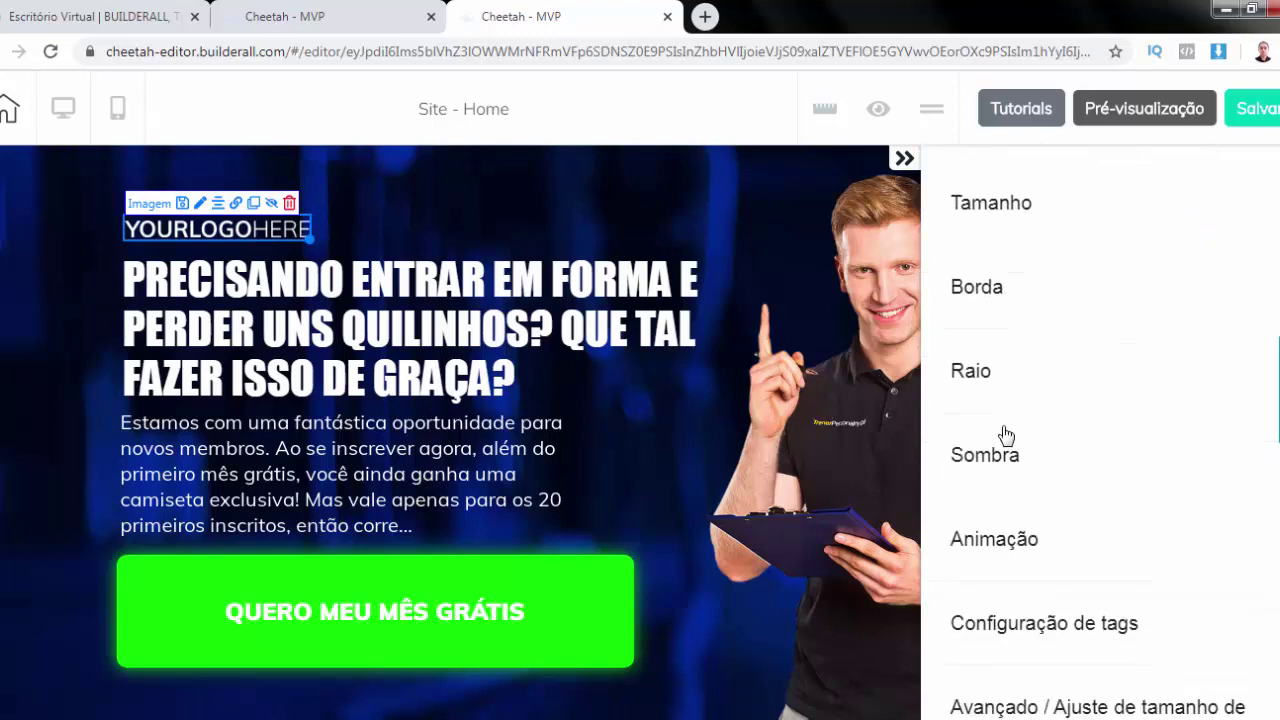
{"action": "scroll", "coordinate": [1006, 435], "scroll_direction": "up", "scroll_amount": 5}
{"action": "left_click", "coordinate": [1026, 320]}
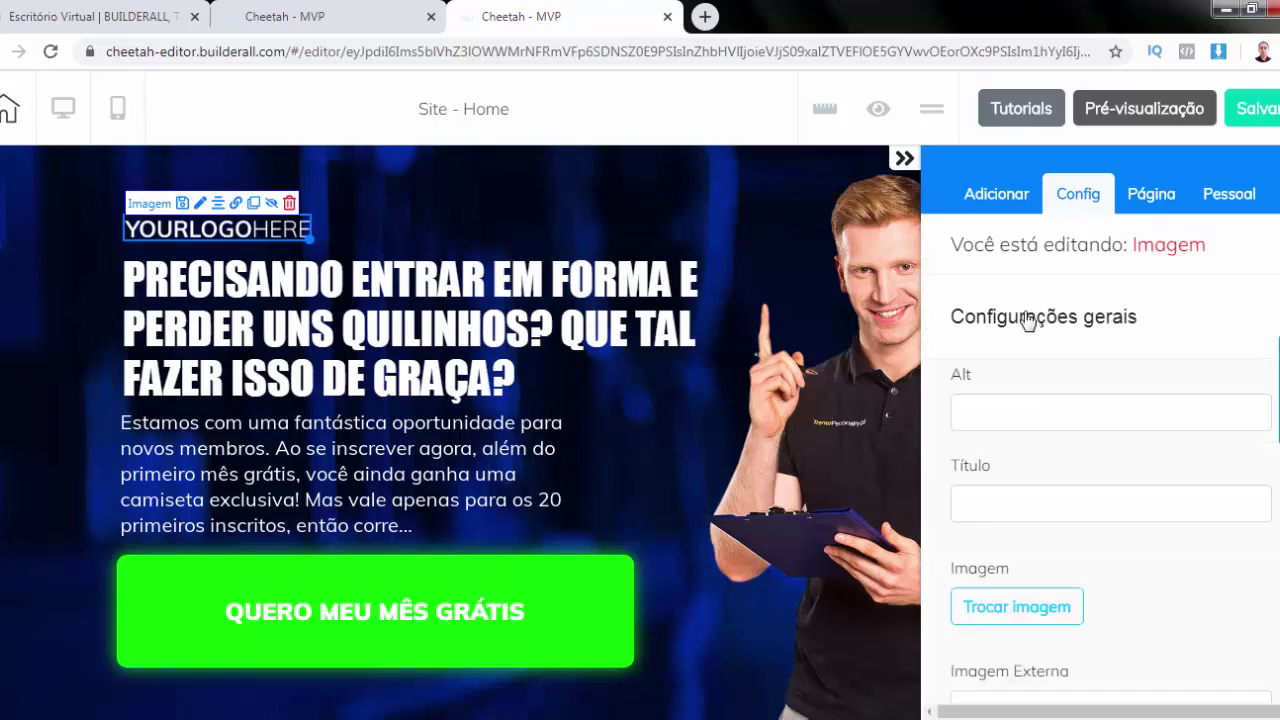
{"action": "scroll", "coordinate": [1083, 403], "scroll_direction": "down", "scroll_amount": 2}
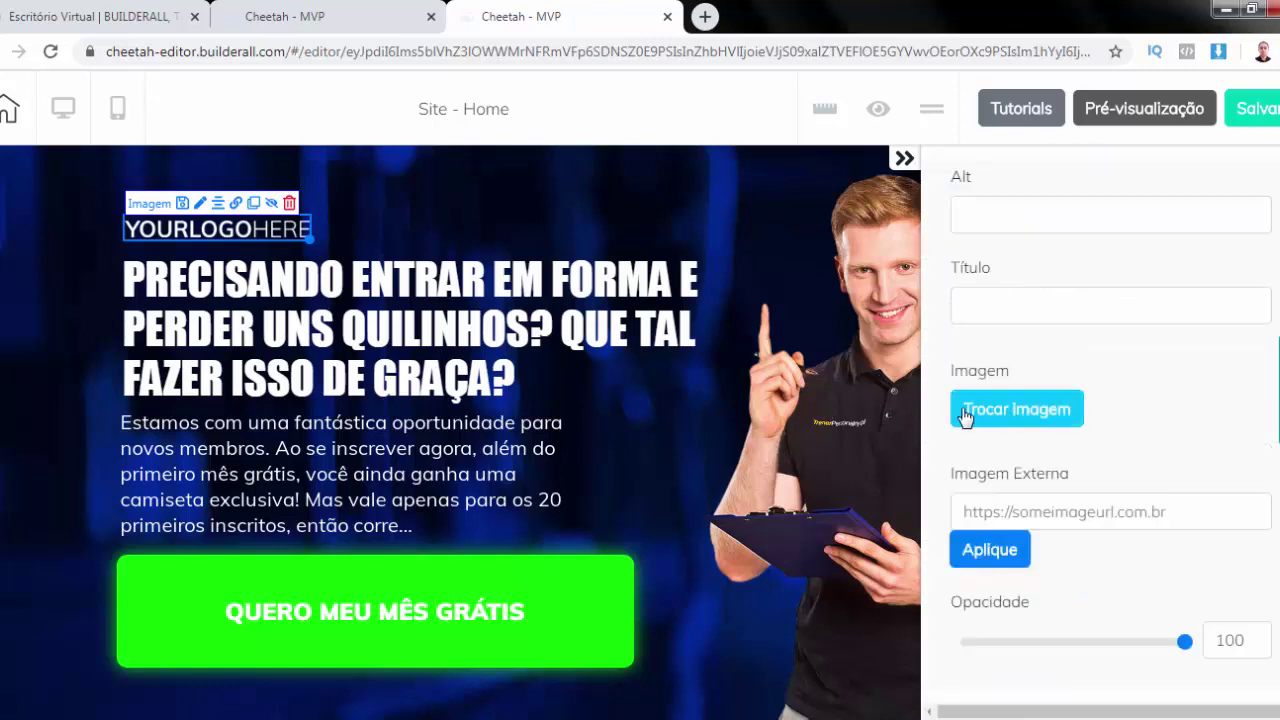
Replace the logo with the internet-1295531_1280 image and shrink it slightly
{"action": "left_click", "coordinate": [1037, 409]}
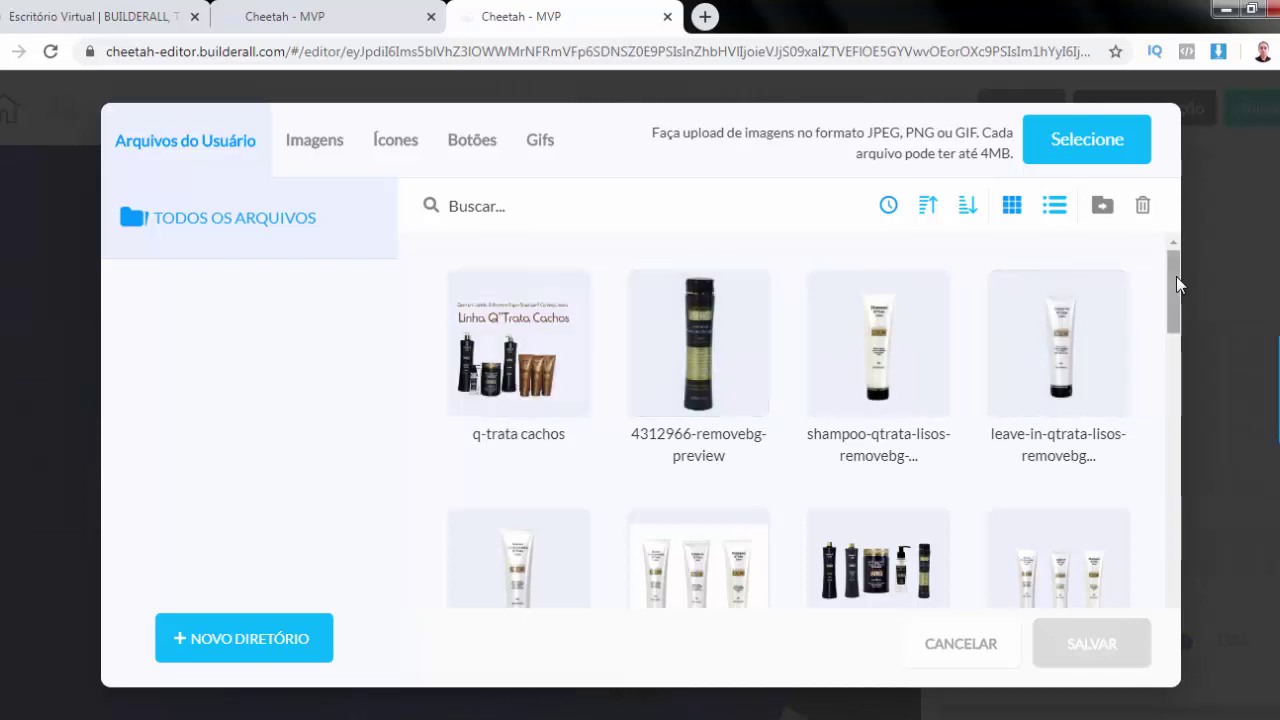
{"action": "left_click_drag", "start_coordinate": [1176, 302], "coordinate": [1168, 545]}
{"action": "scroll", "coordinate": [1168, 545], "scroll_direction": "down", "scroll_amount": 3}
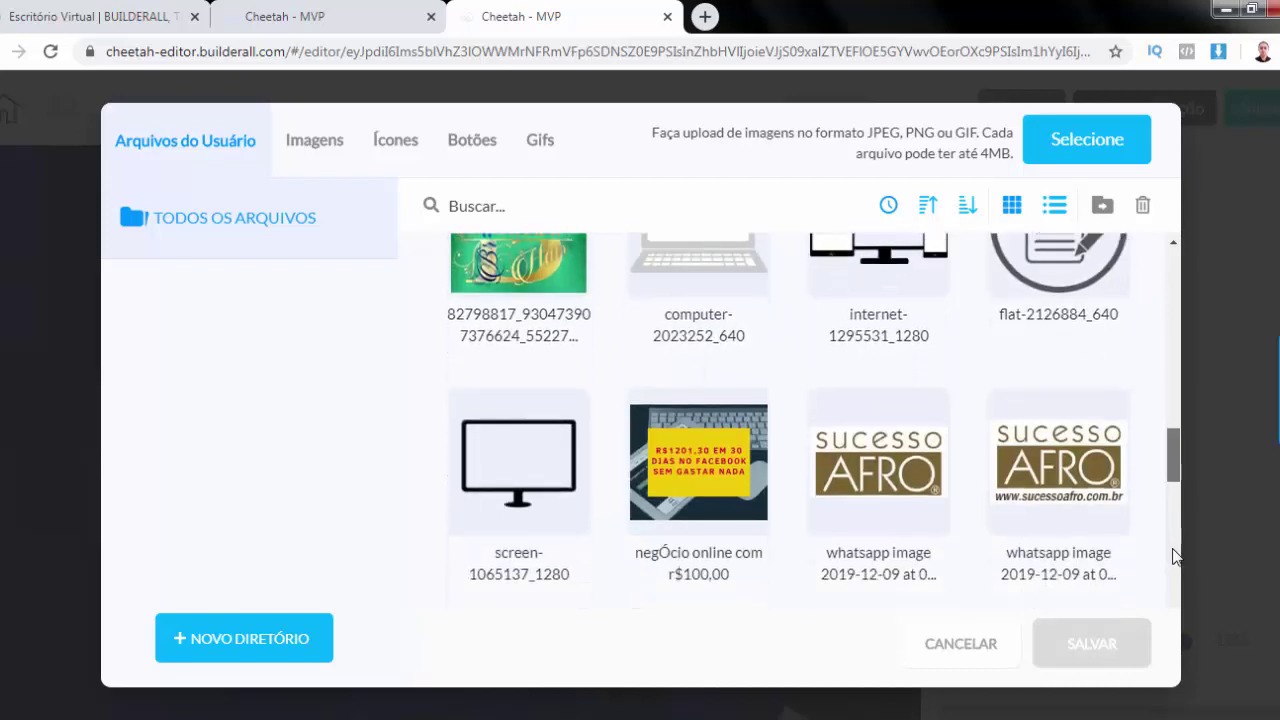
{"action": "scroll", "coordinate": [1198, 471], "scroll_direction": "up", "scroll_amount": 3}
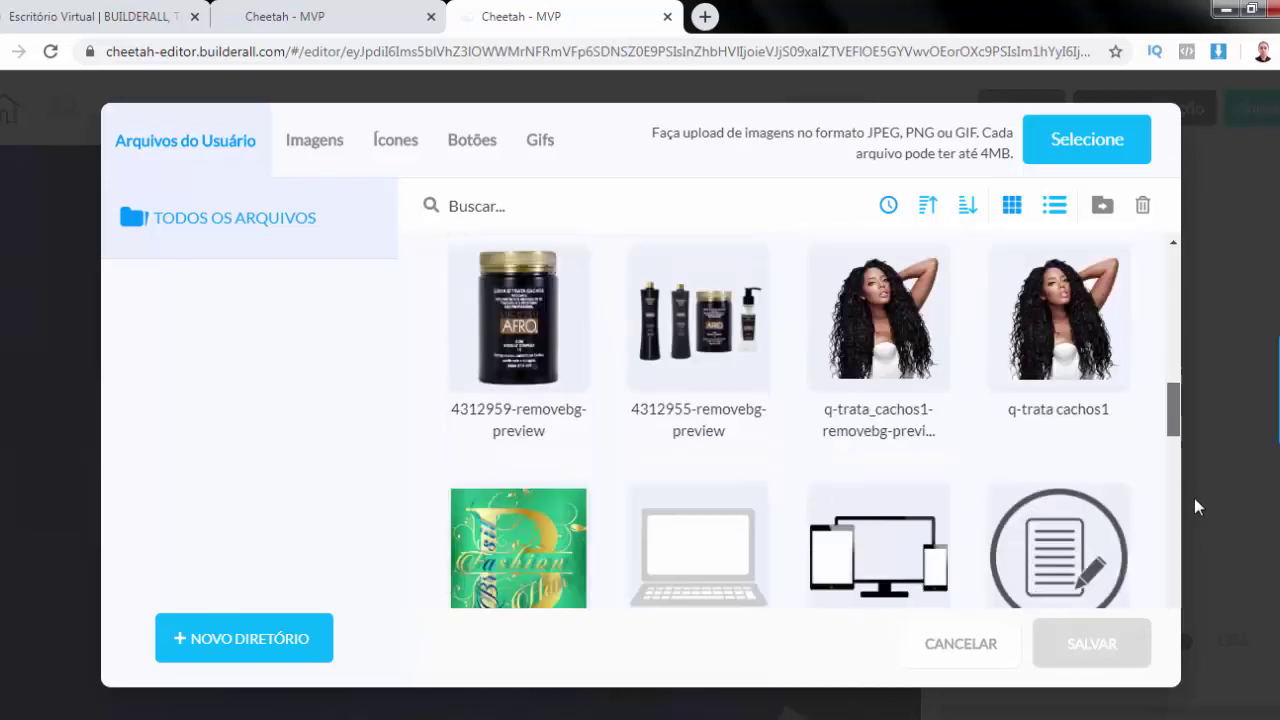
{"action": "scroll", "coordinate": [1194, 505], "scroll_direction": "down", "scroll_amount": 1}
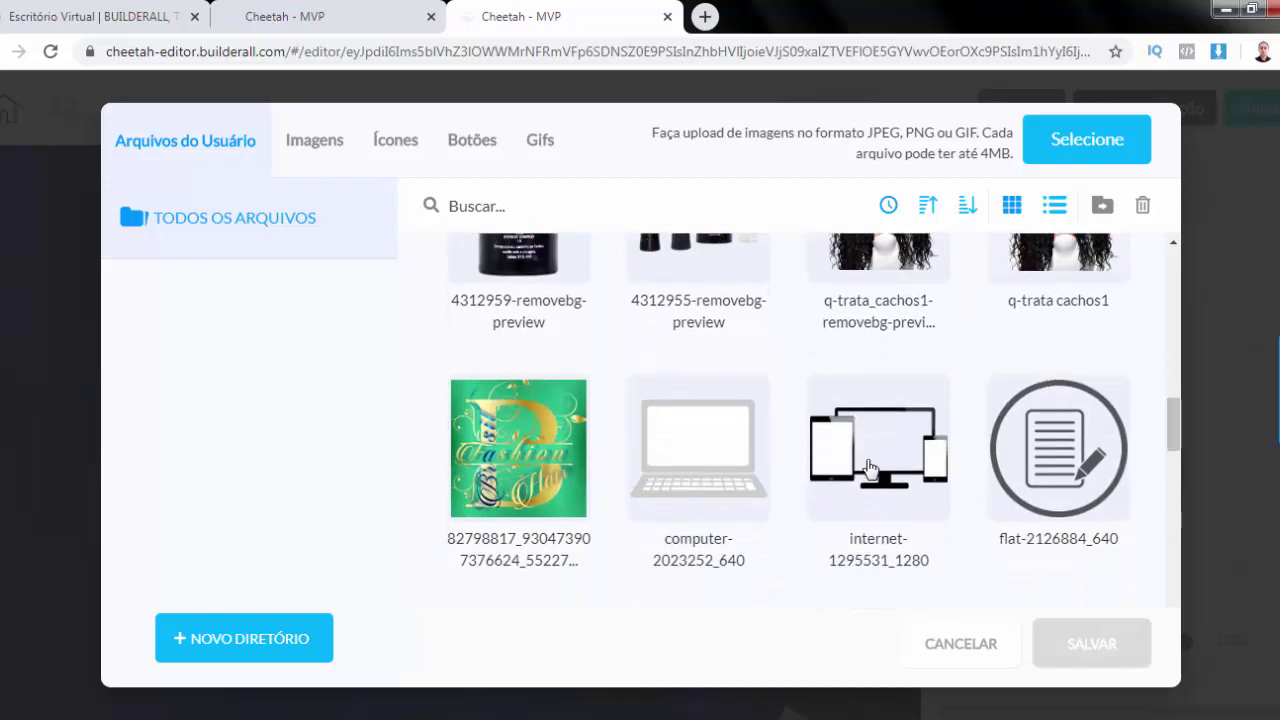
{"action": "mouse_move", "coordinate": [885, 455]}
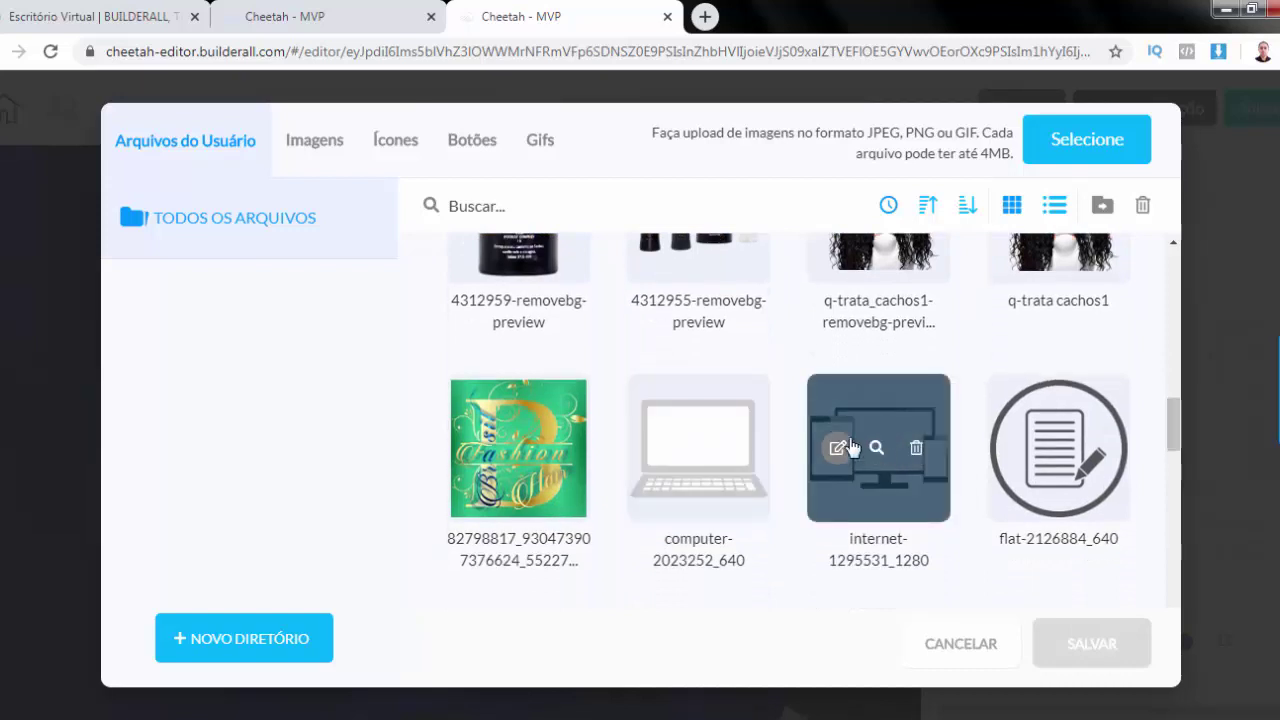
{"action": "left_click", "coordinate": [893, 405]}
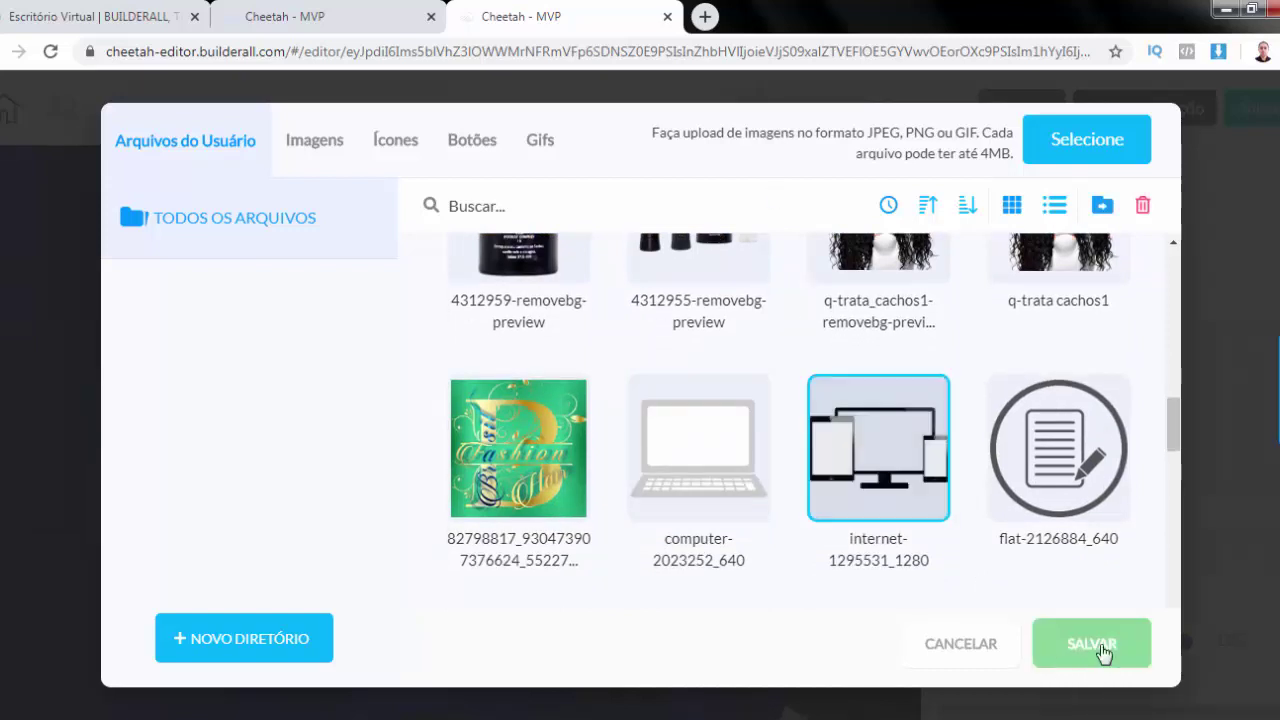
{"action": "left_click", "coordinate": [1097, 645]}
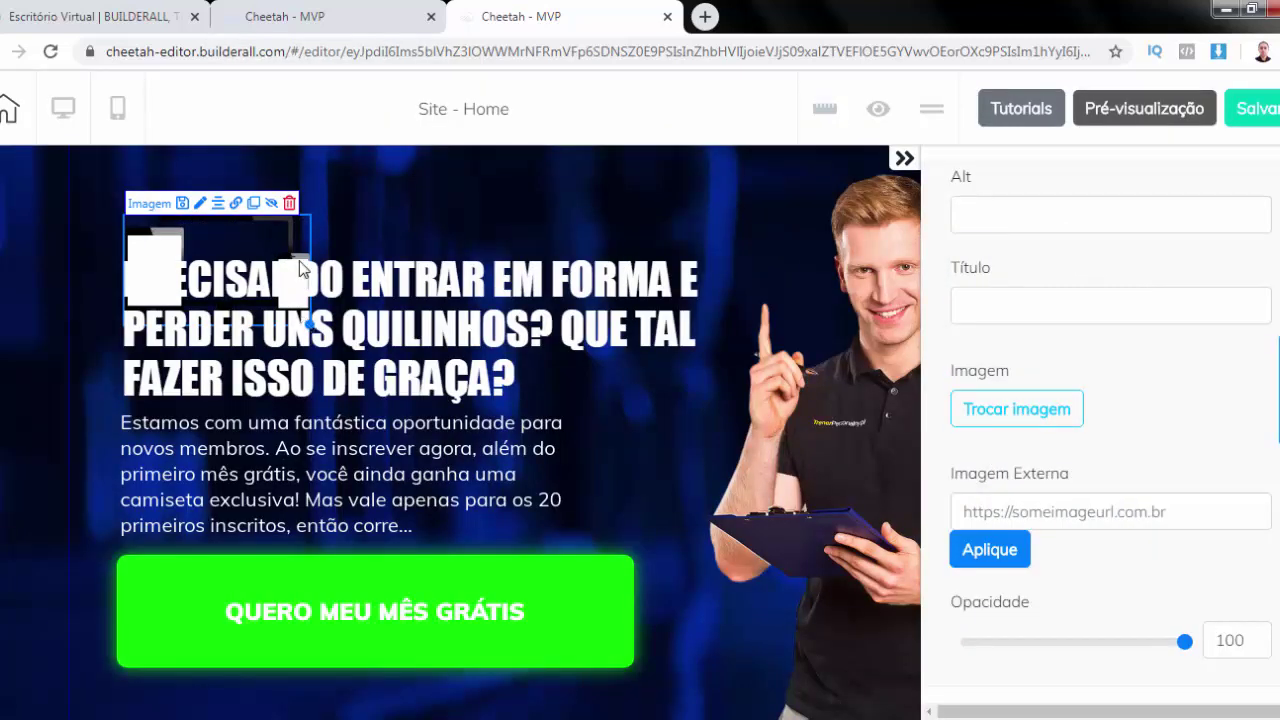
{"action": "left_click_drag", "start_coordinate": [243, 230], "coordinate": [211, 207]}
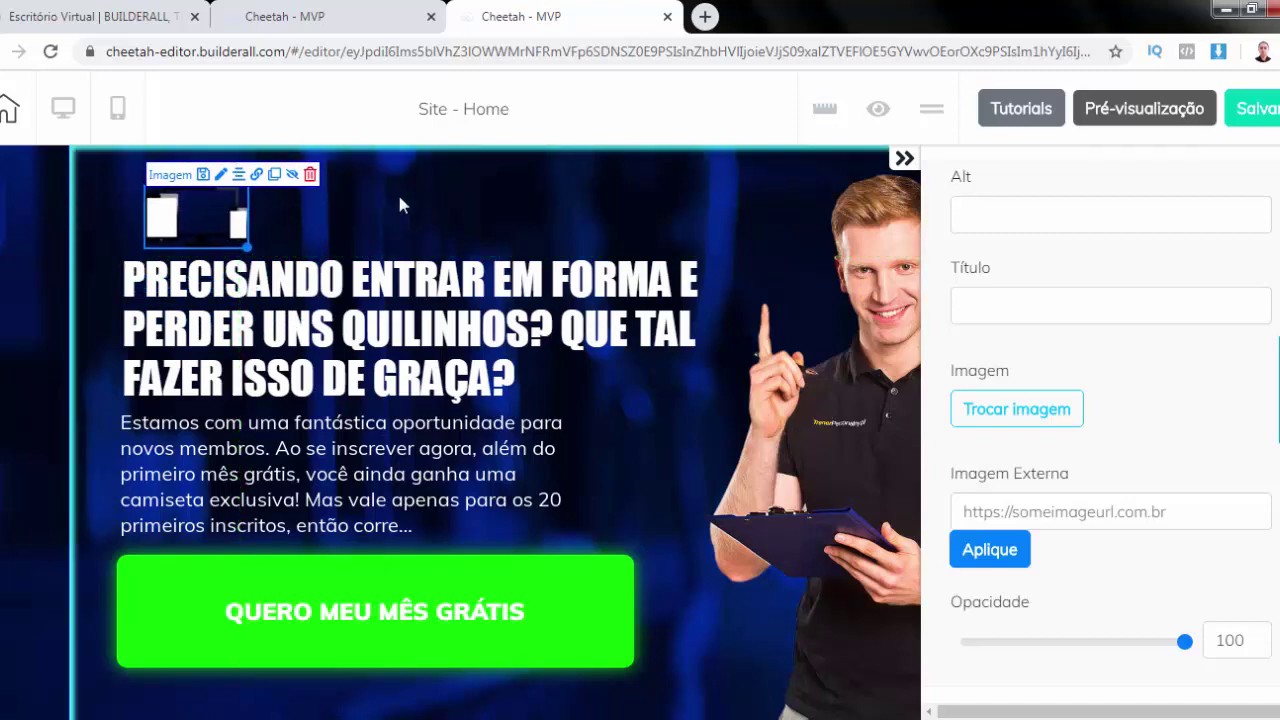
Give the hero section a purple 500BA7 background colour
{"action": "left_click", "coordinate": [362, 187]}
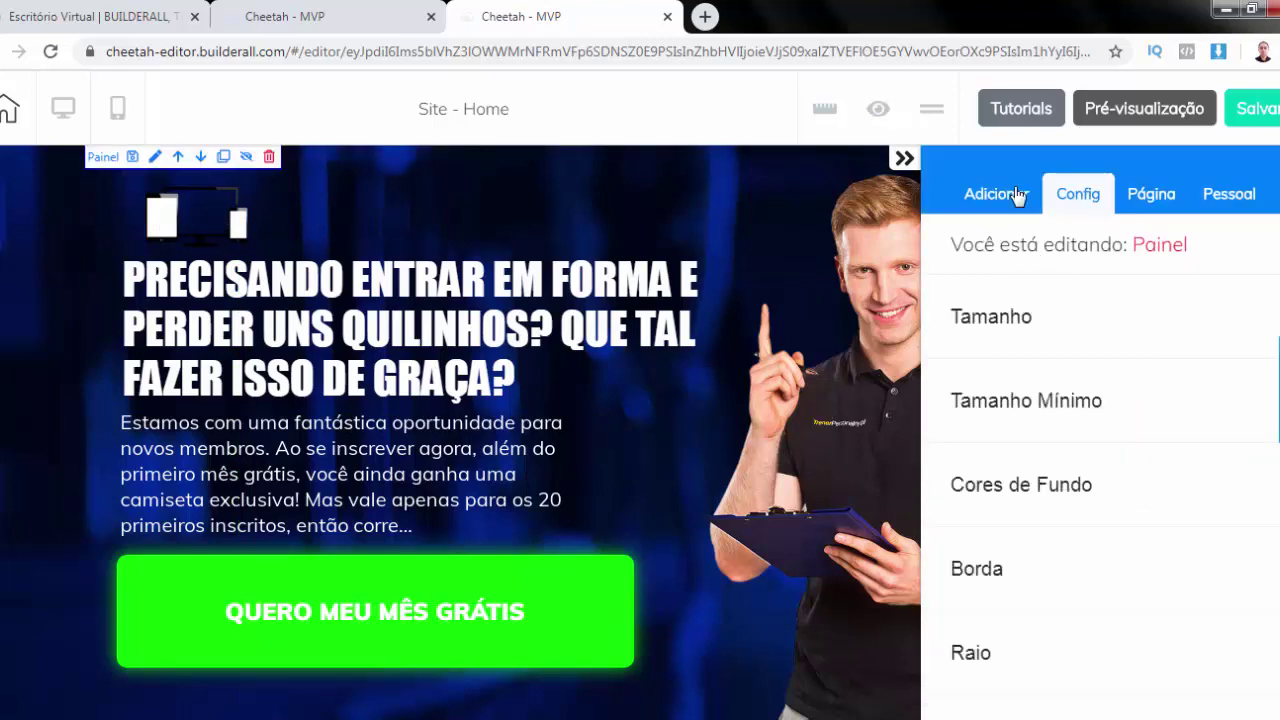
{"action": "left_click", "coordinate": [1040, 490]}
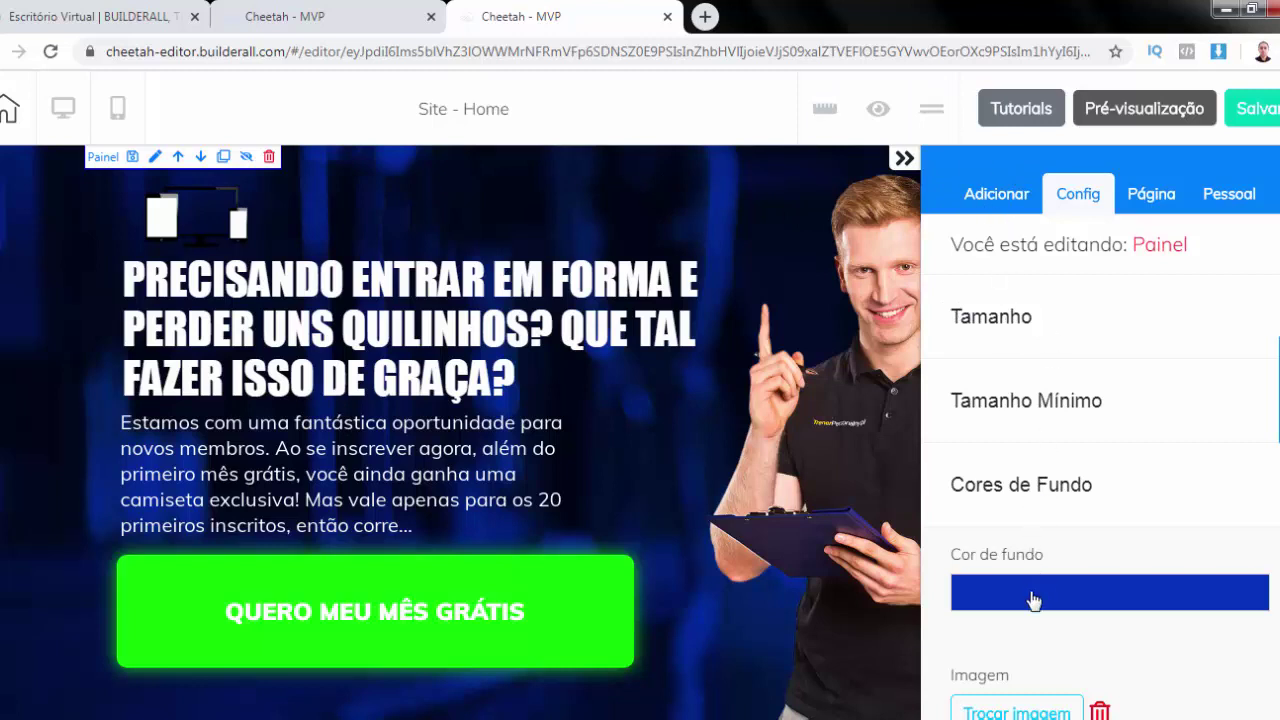
{"action": "left_click", "coordinate": [1001, 601]}
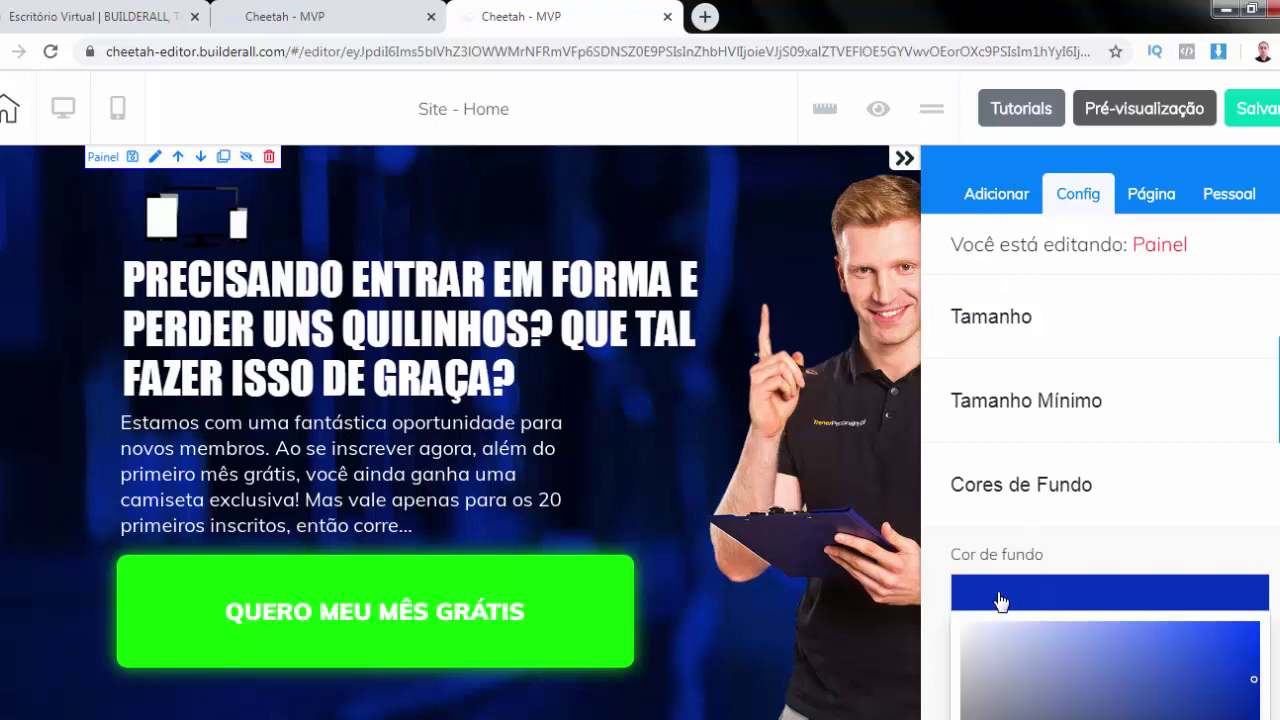
{"action": "scroll", "coordinate": [1194, 488], "scroll_direction": "down", "scroll_amount": 3}
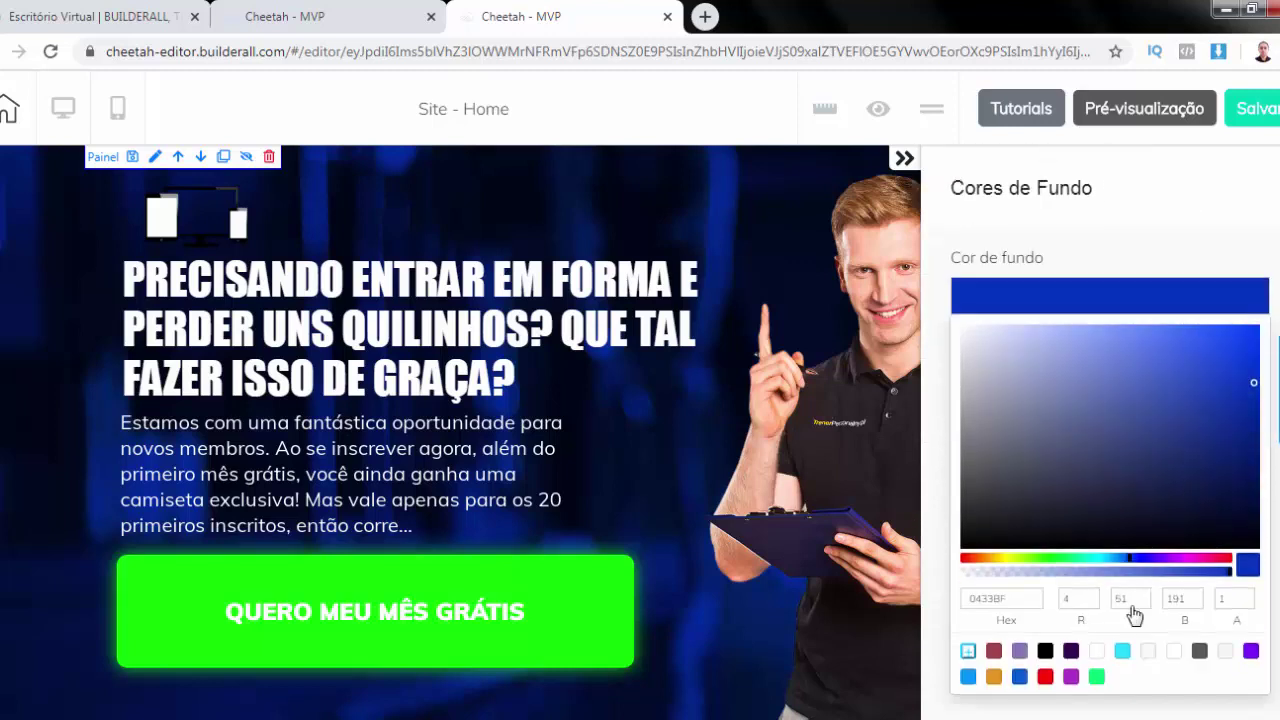
{"action": "left_click", "coordinate": [1250, 651]}
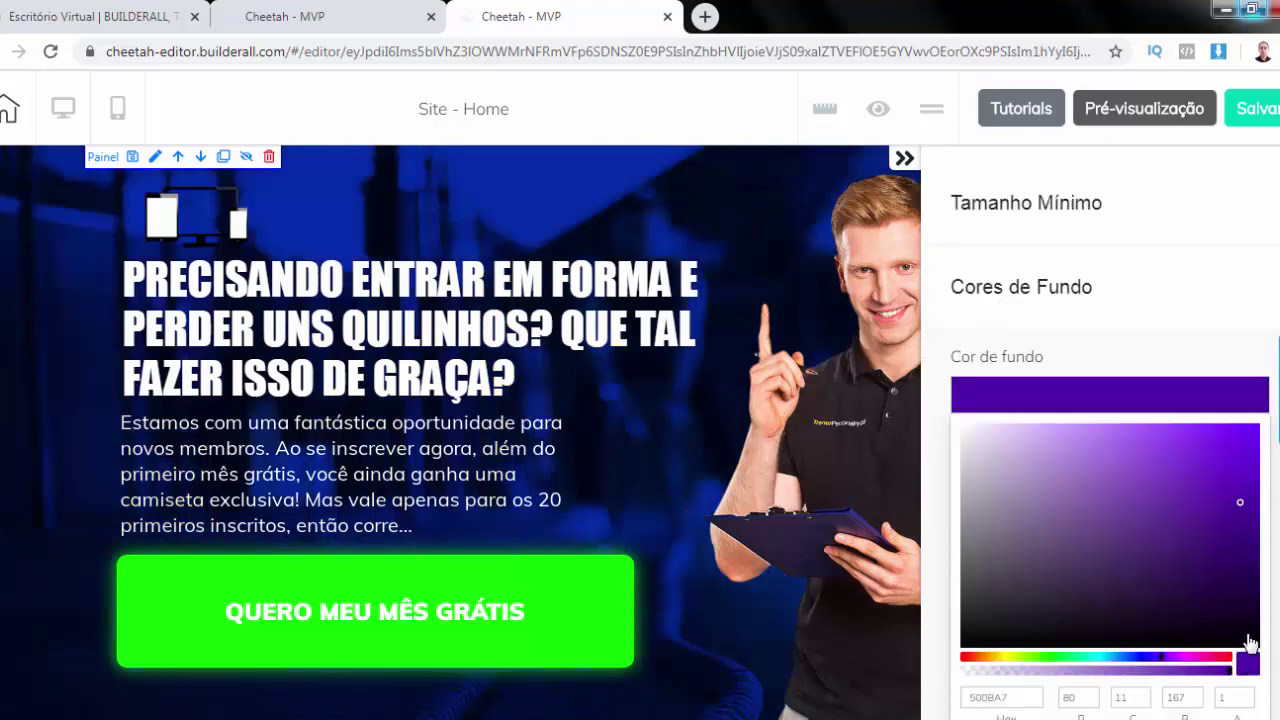
{"action": "left_click", "coordinate": [1006, 397]}
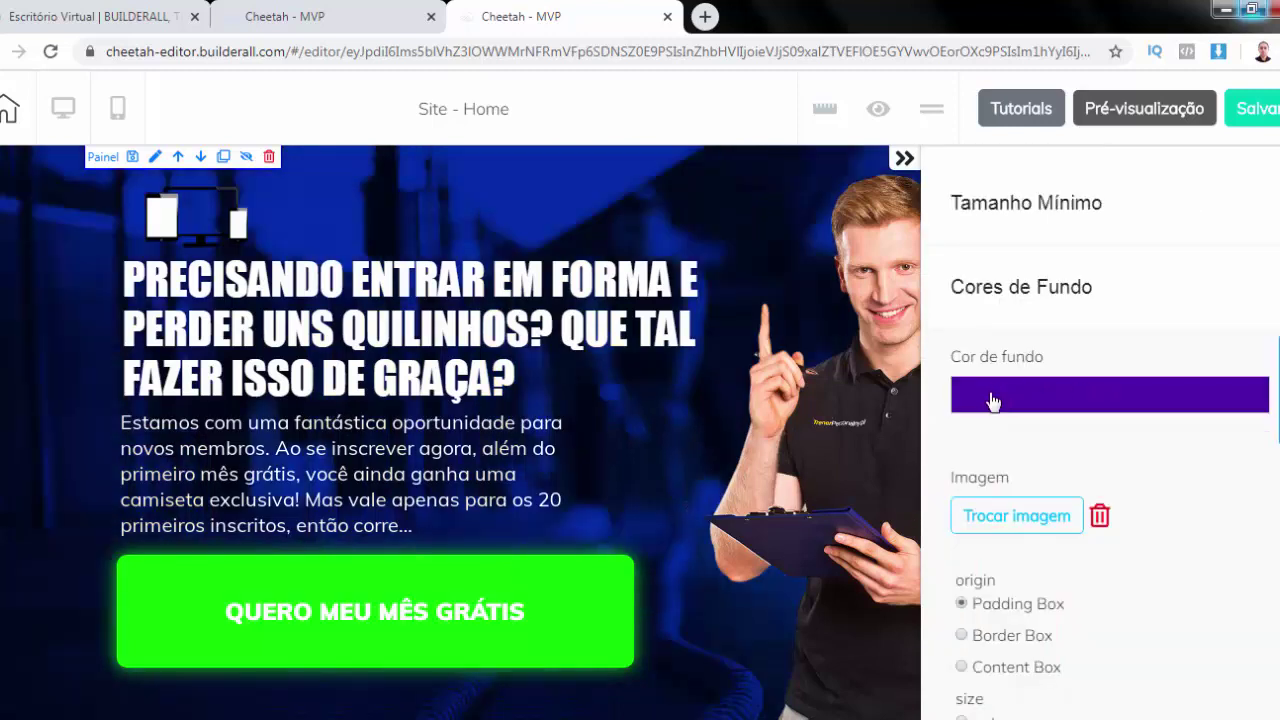
{"action": "left_click", "coordinate": [993, 400]}
{"action": "left_click", "coordinate": [993, 400]}
Remove the hero's background photo and close the settings panel
{"action": "scroll", "coordinate": [1000, 385], "scroll_direction": "down", "scroll_amount": 1}
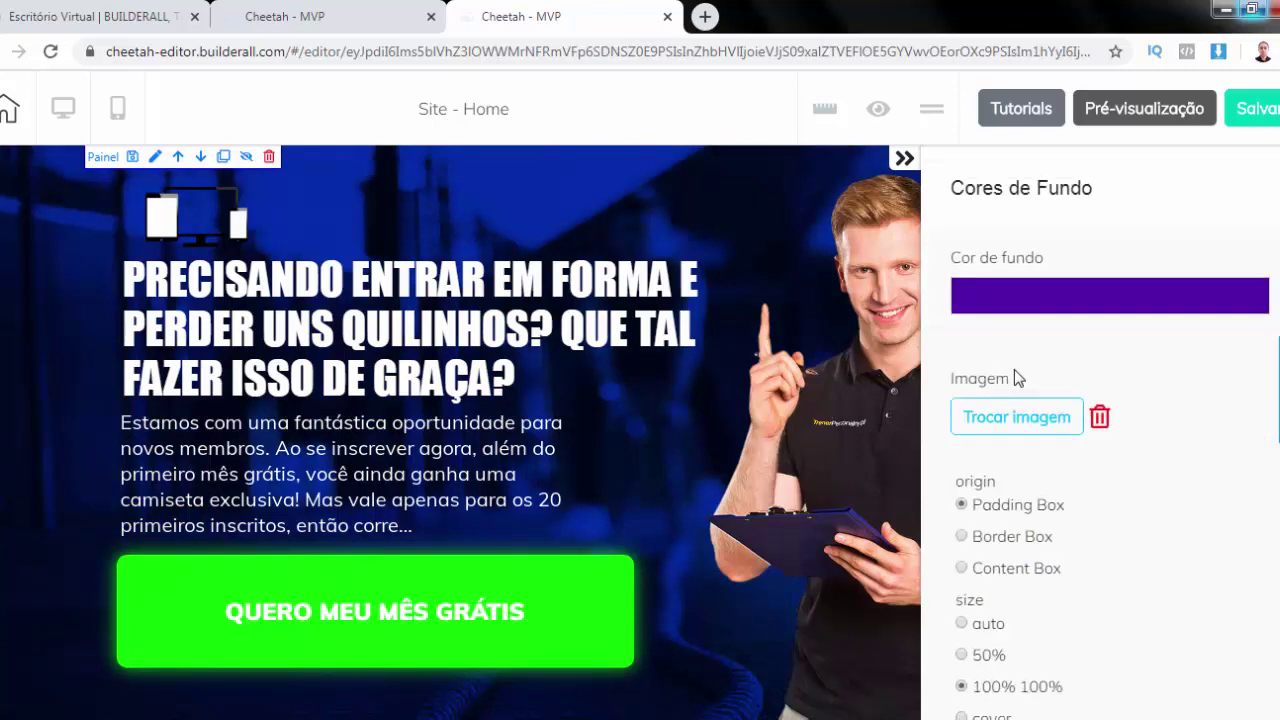
{"action": "left_click", "coordinate": [1100, 418]}
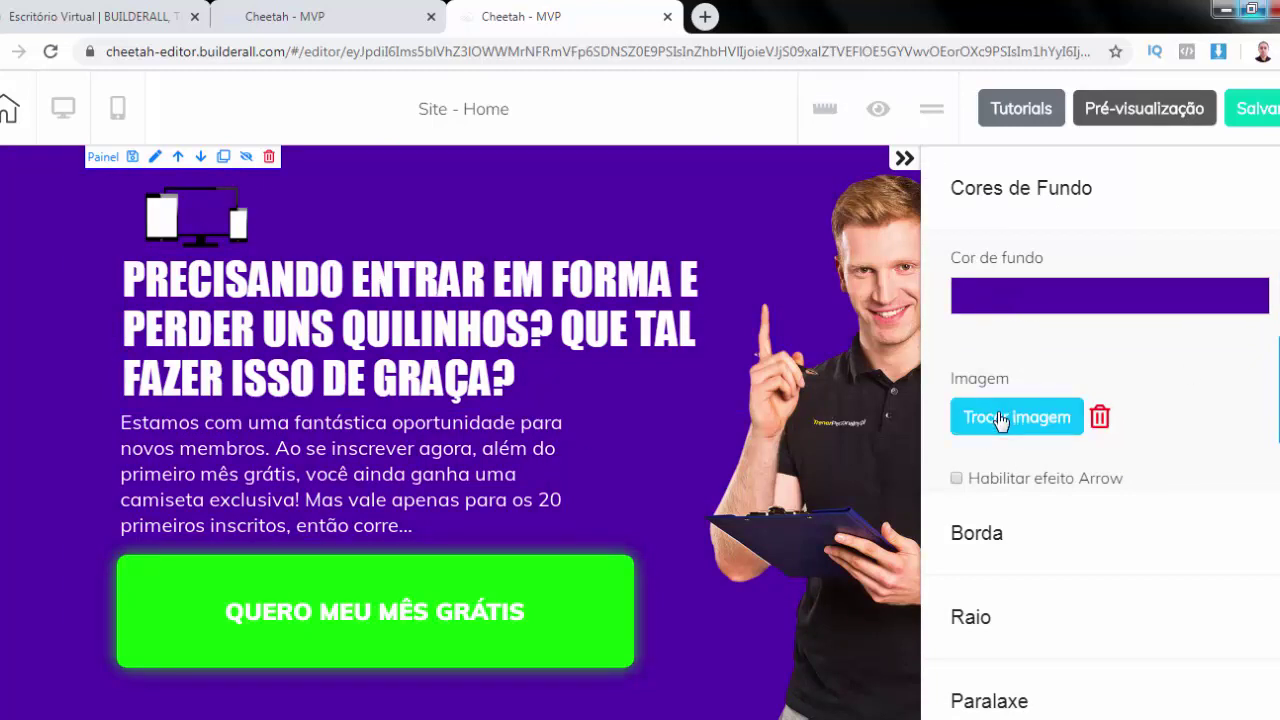
{"action": "scroll", "coordinate": [985, 270], "scroll_direction": "up", "scroll_amount": 2}
{"action": "left_click", "coordinate": [975, 292]}
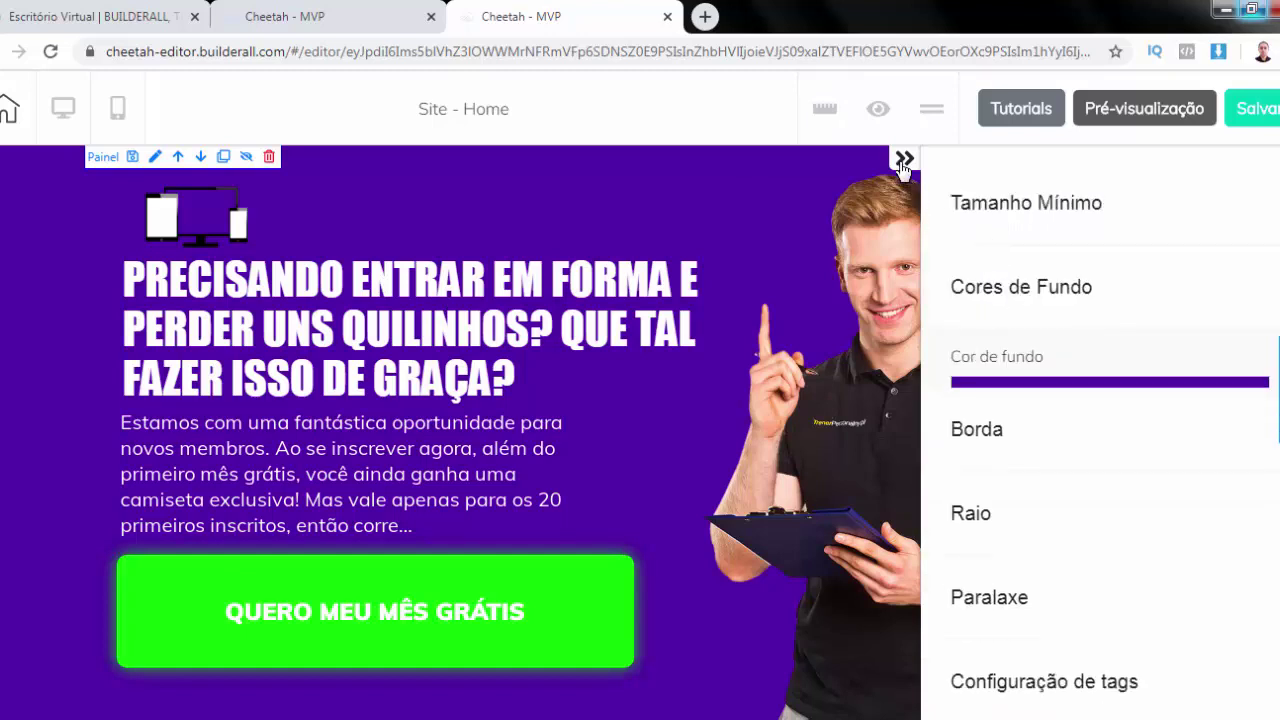
{"action": "left_click", "coordinate": [752, 326]}
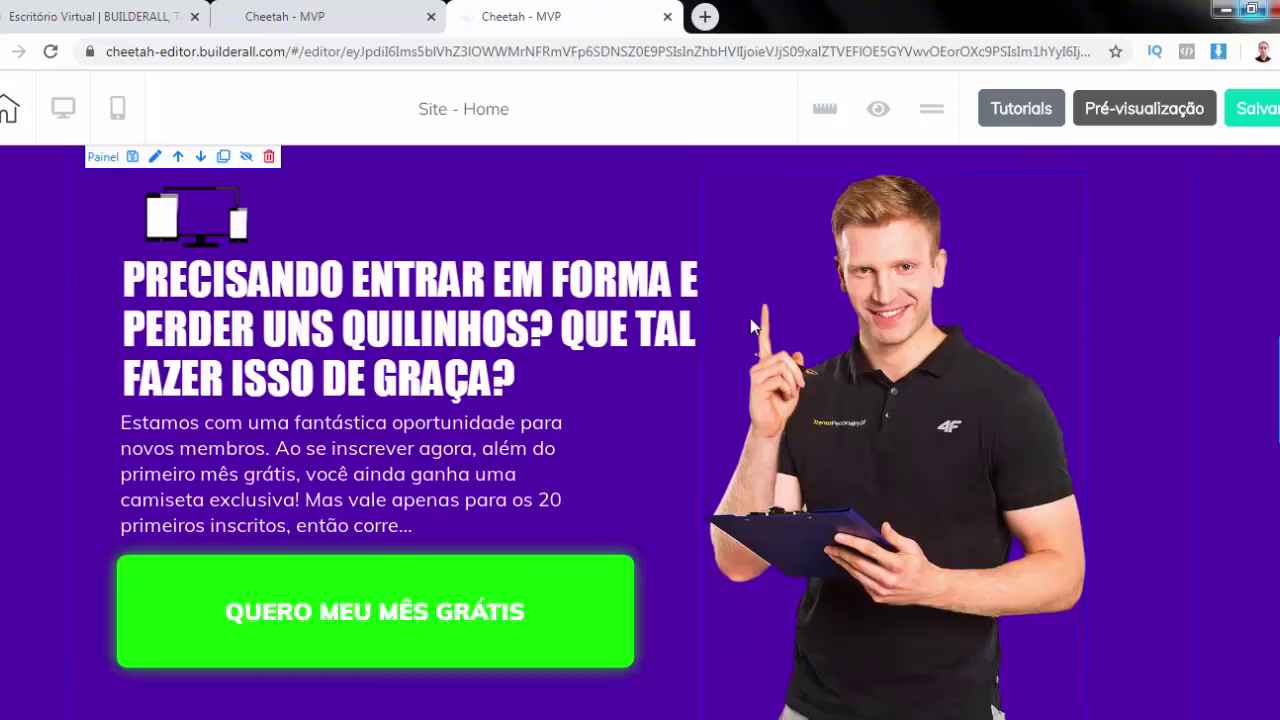
Replace 'QUE TAL FAZER ISSO DE GRAÇA?' with 'PARTICIPE DA NOSSA PROMOÇÃO DE VERÃO...' in the headline
{"action": "left_click", "coordinate": [165, 289]}
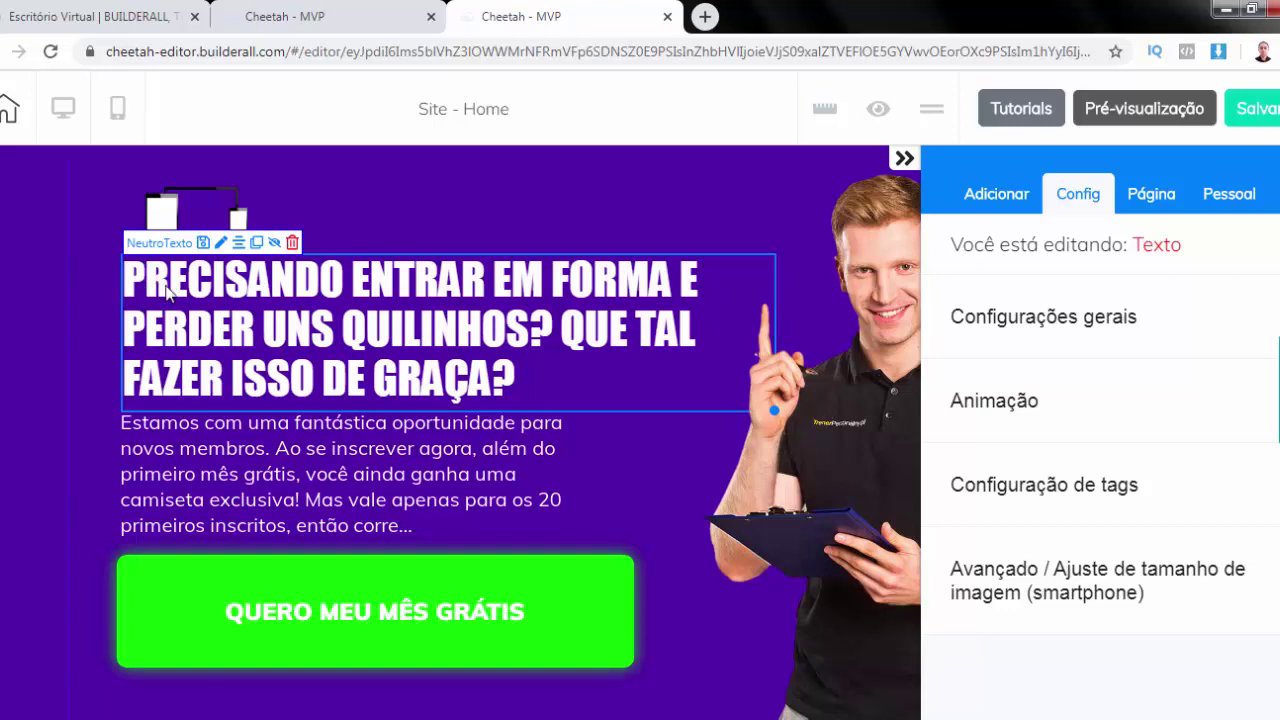
{"action": "key", "text": "Delete"}
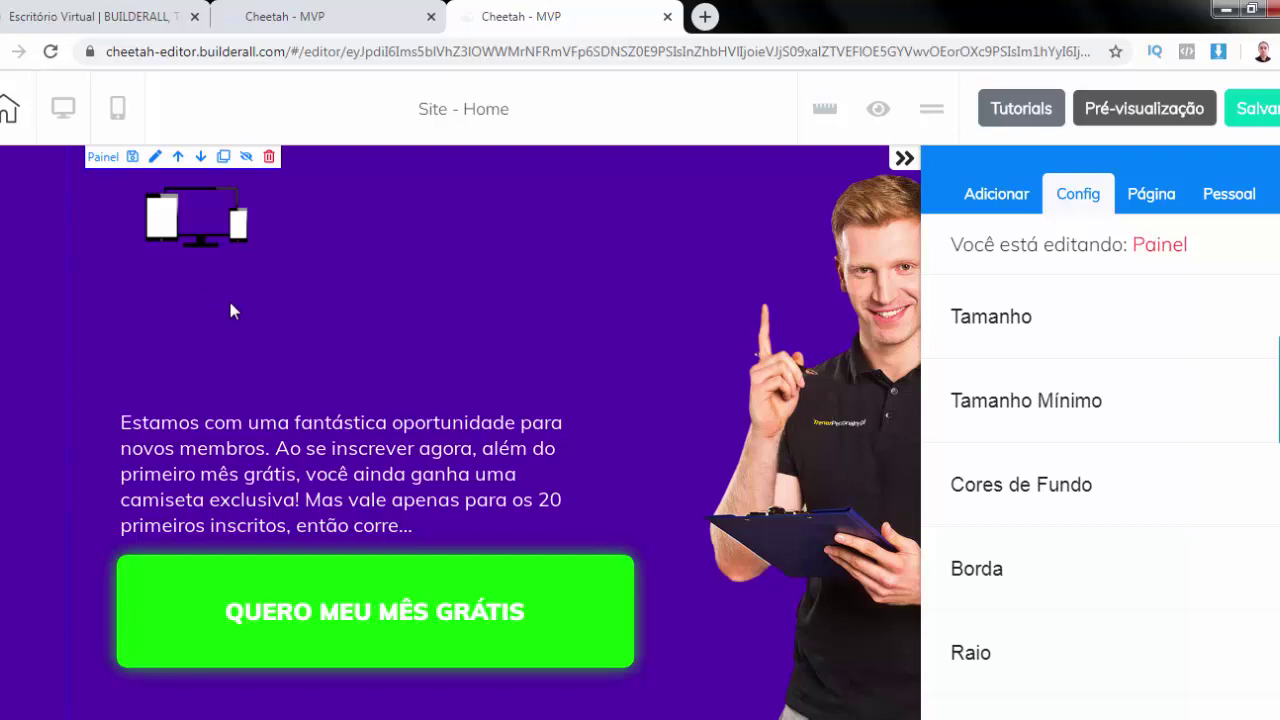
{"action": "key", "text": "ctrl+z"}
{"action": "left_click_drag", "start_coordinate": [124, 280], "coordinate": [613, 376]}
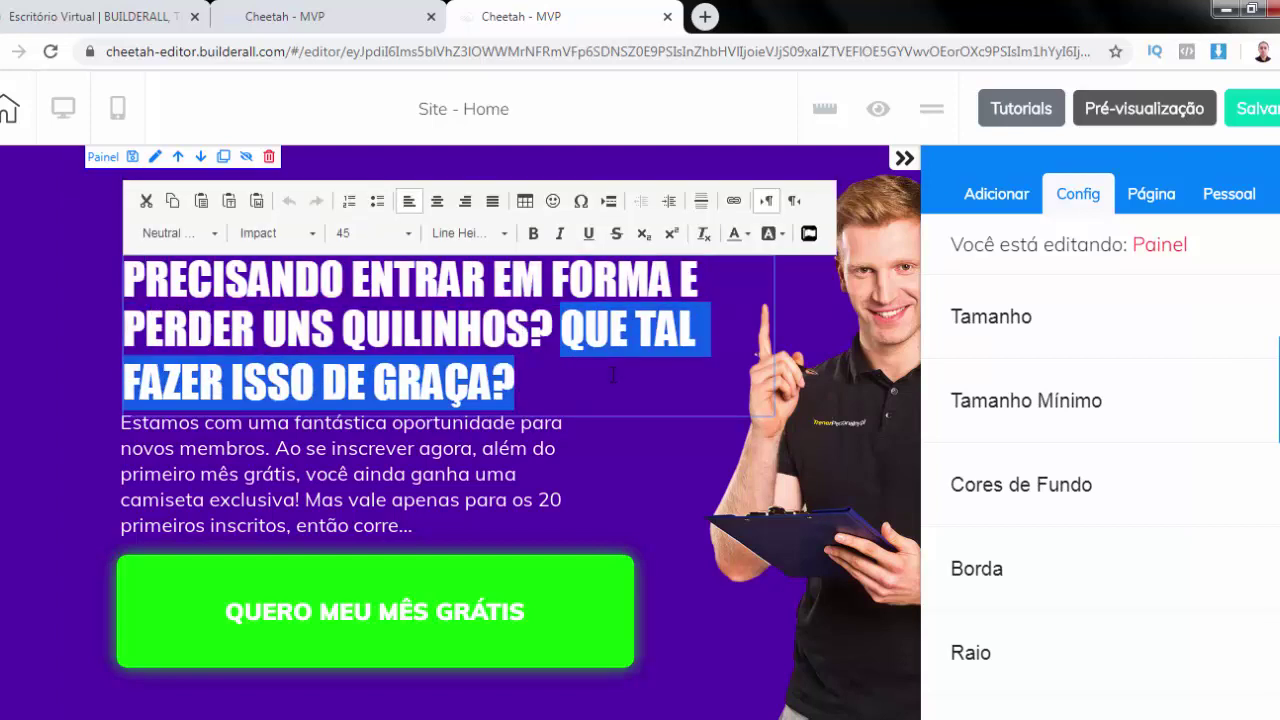
{"action": "type", "text": "PA"}
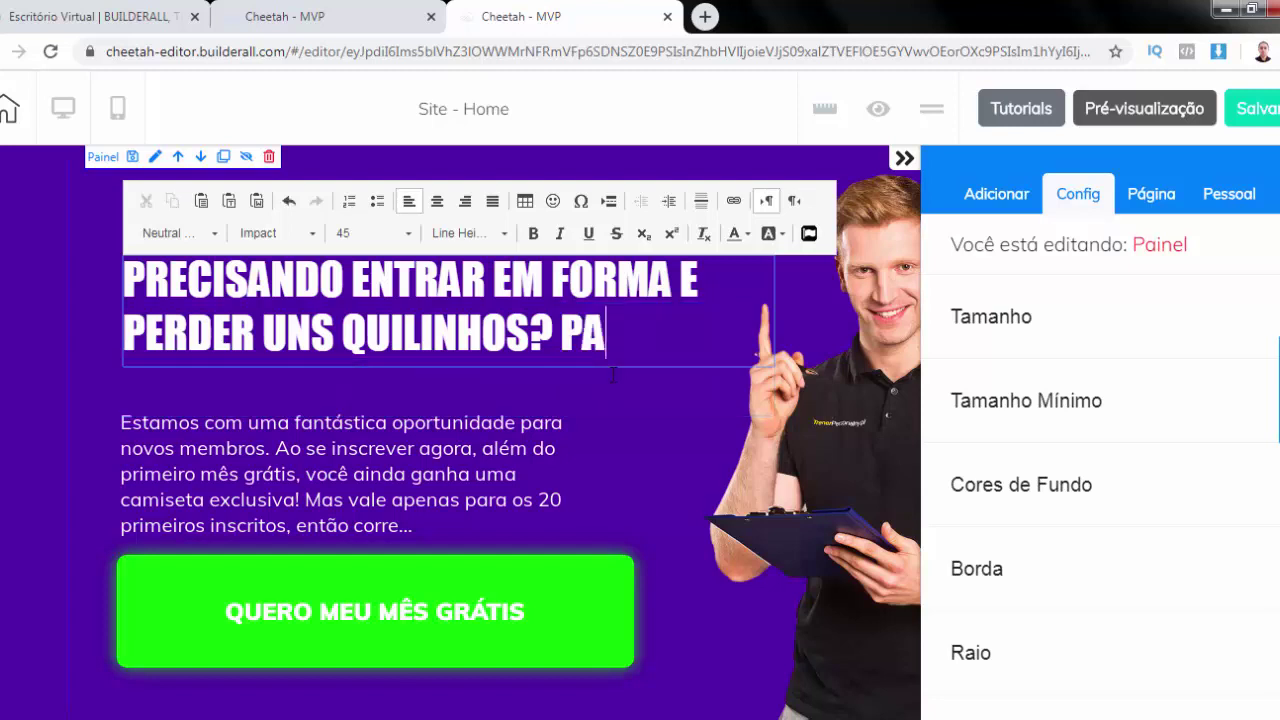
{"action": "type", "text": "RTICIPE"}
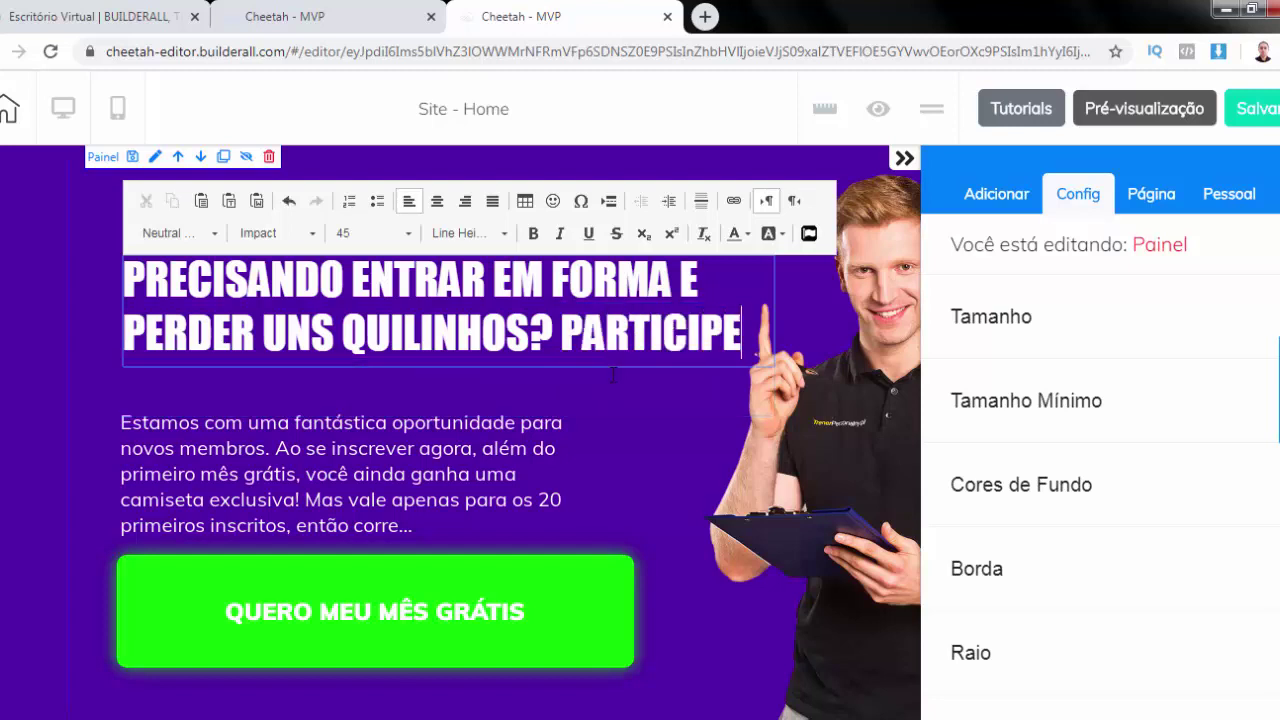
{"action": "type", "text": "DA NOSSA PROMOÇÃO DE VERÃO..."}
{"action": "left_click", "coordinate": [189, 473]}
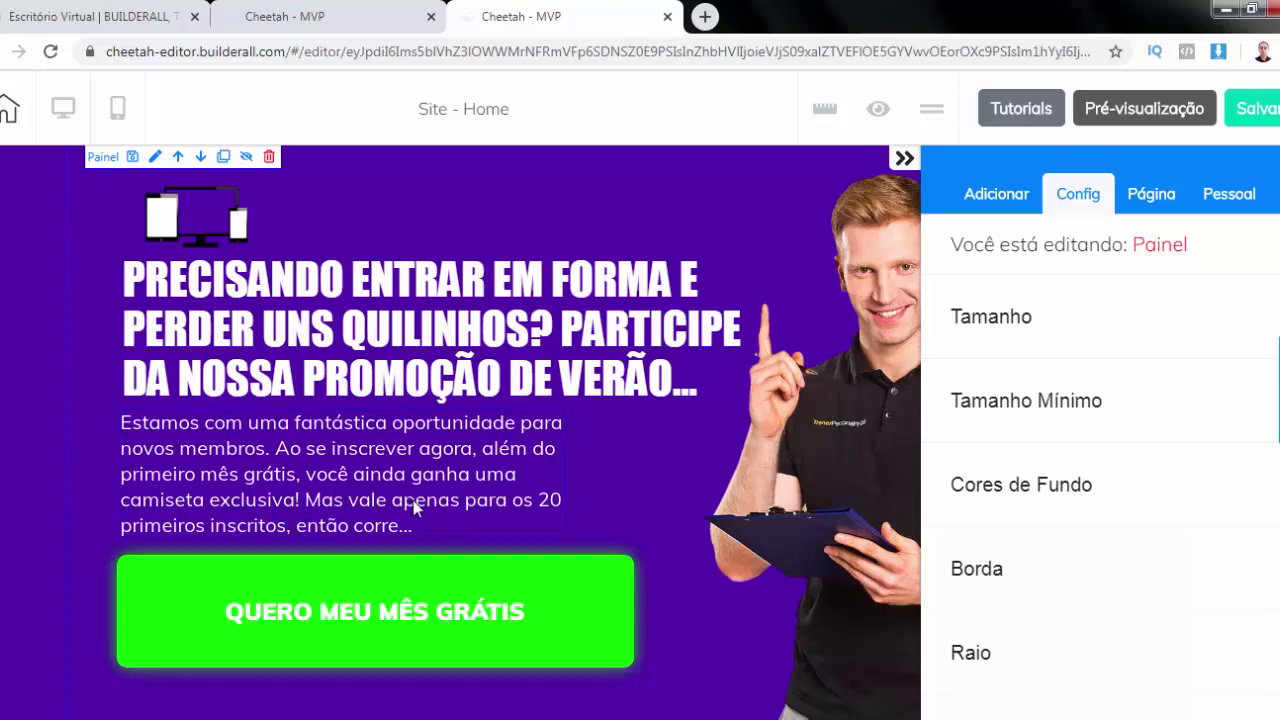
{"action": "scroll", "coordinate": [415, 507], "scroll_direction": "down", "scroll_amount": 1}
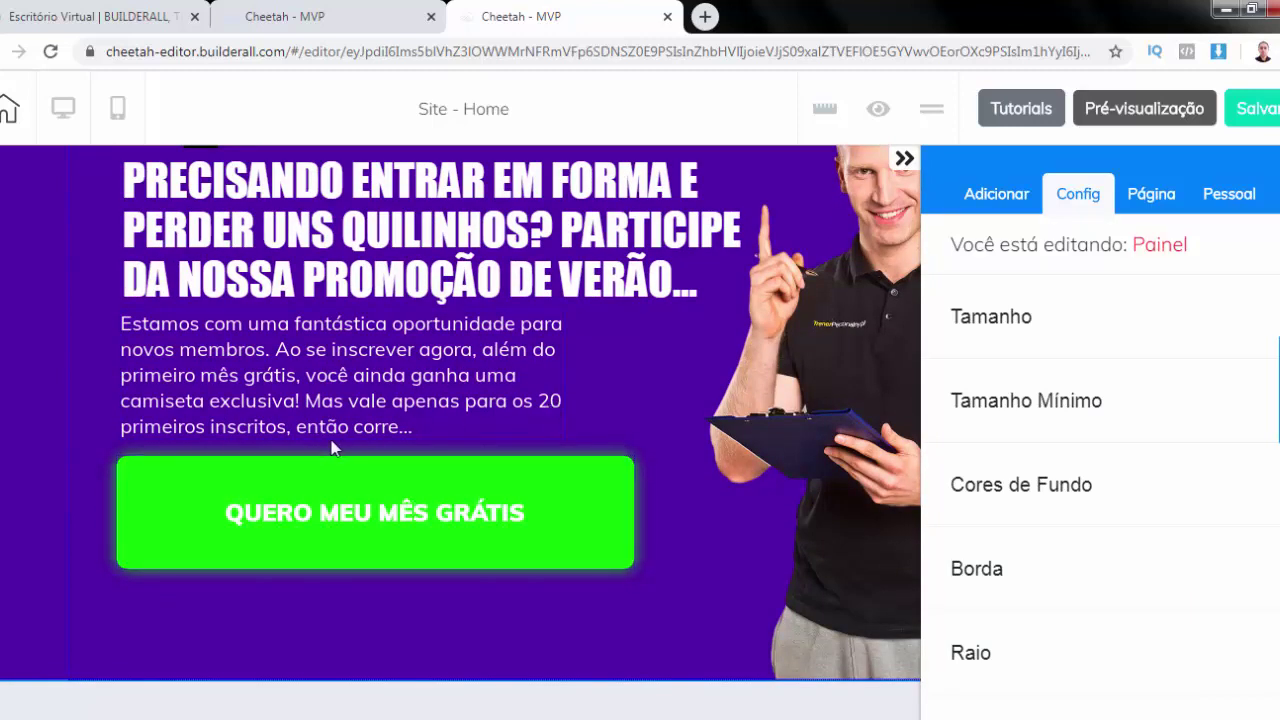
{"action": "left_click", "coordinate": [904, 158]}
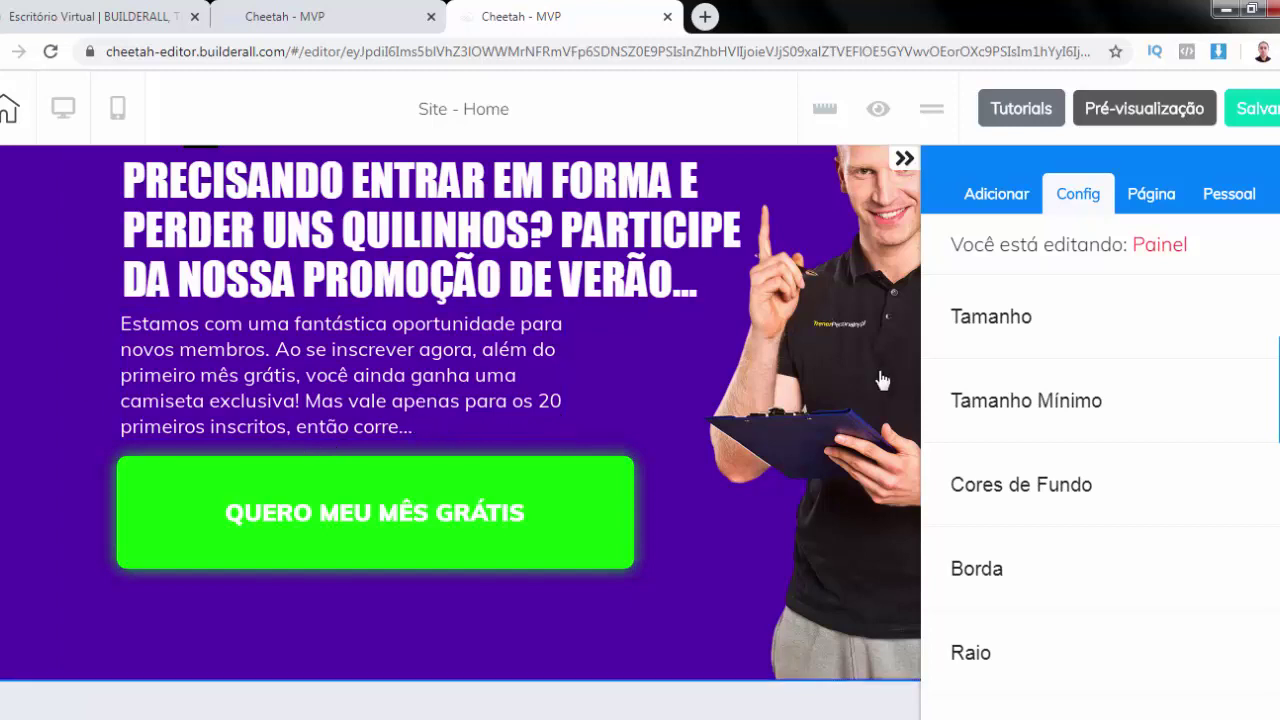
{"action": "scroll", "coordinate": [938, 405], "scroll_direction": "up", "scroll_amount": 1}
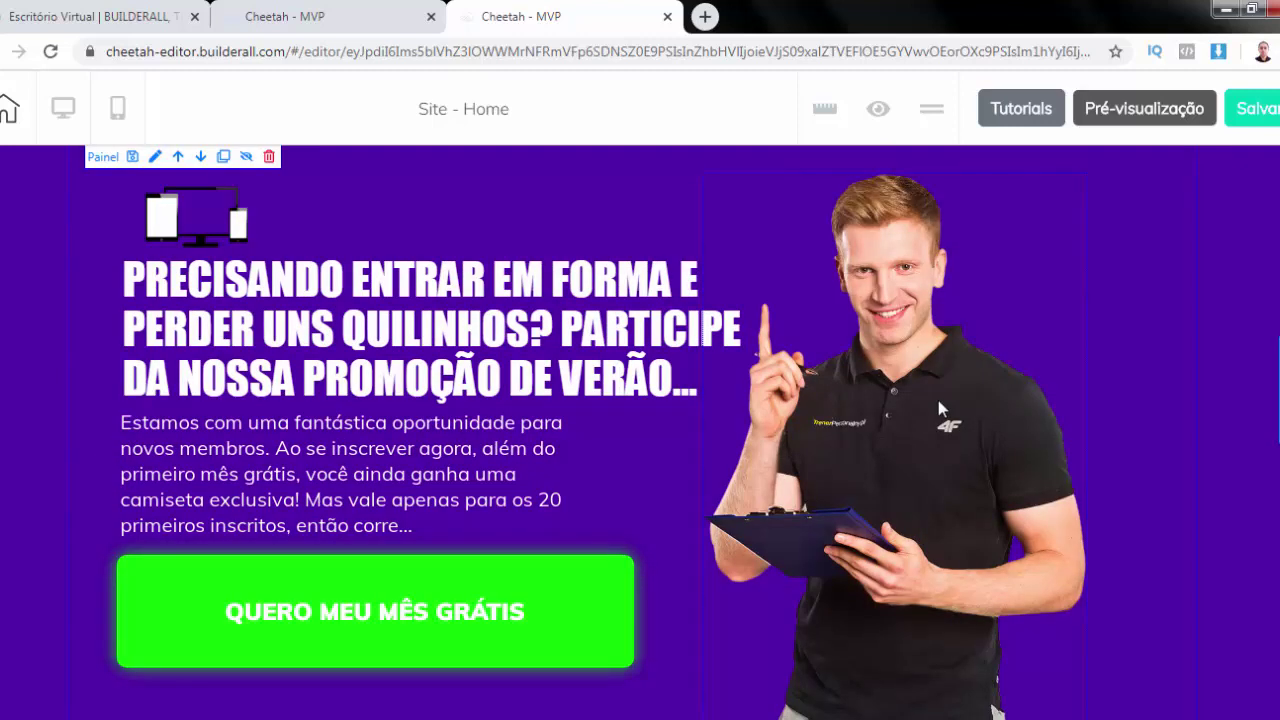
Open the trainer photo's replacement library, then cancel, leaving the photo unchanged
{"action": "left_click", "coordinate": [938, 400]}
{"action": "left_click", "coordinate": [1047, 335]}
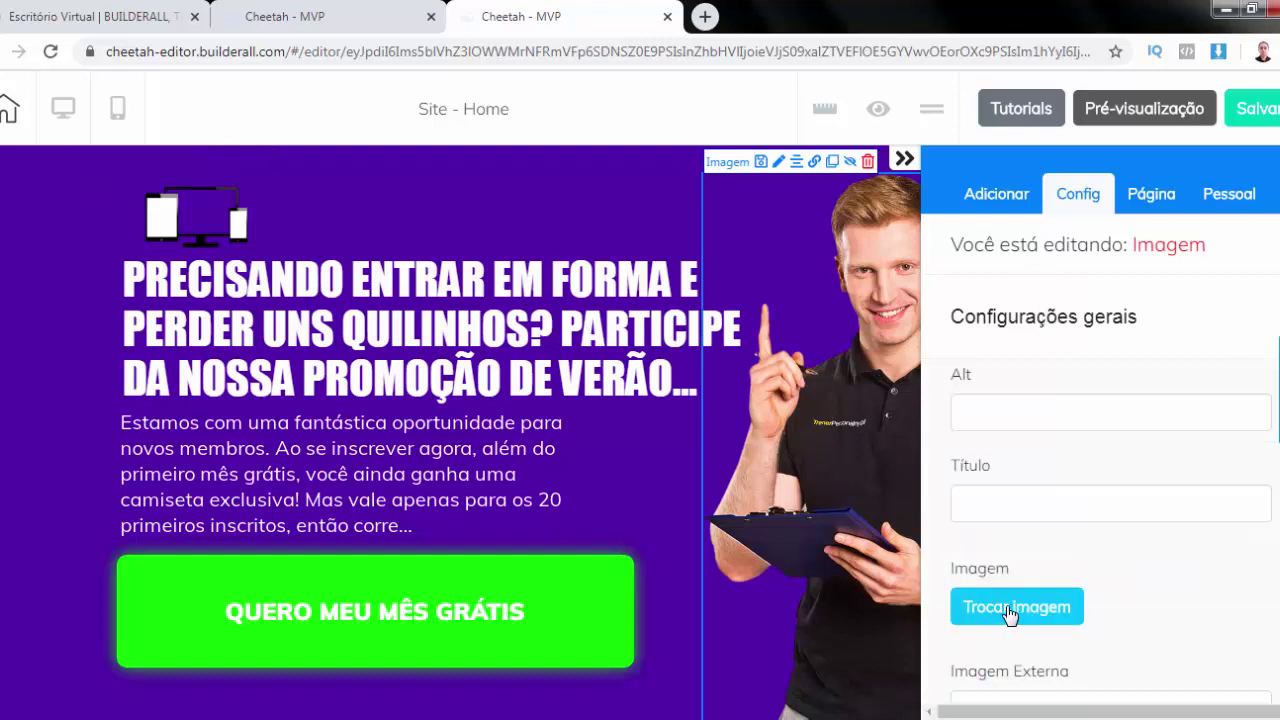
{"action": "left_click", "coordinate": [1010, 610]}
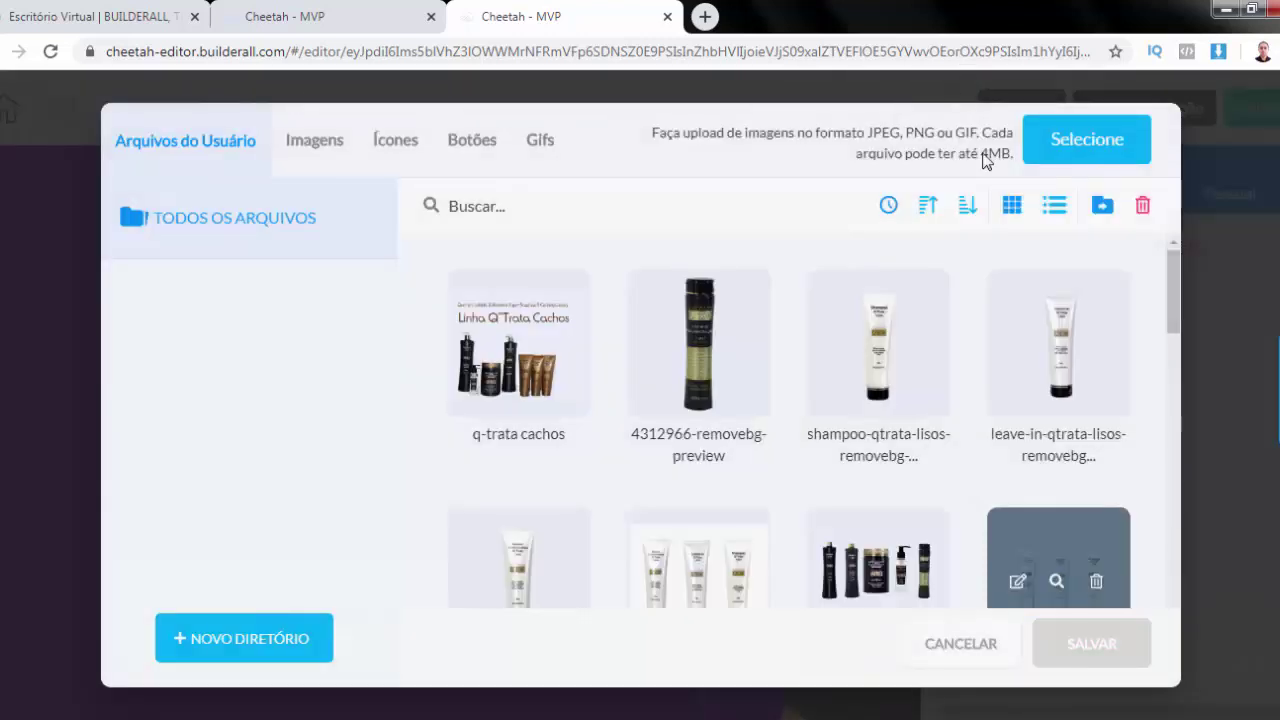
{"action": "left_click", "coordinate": [966, 645]}
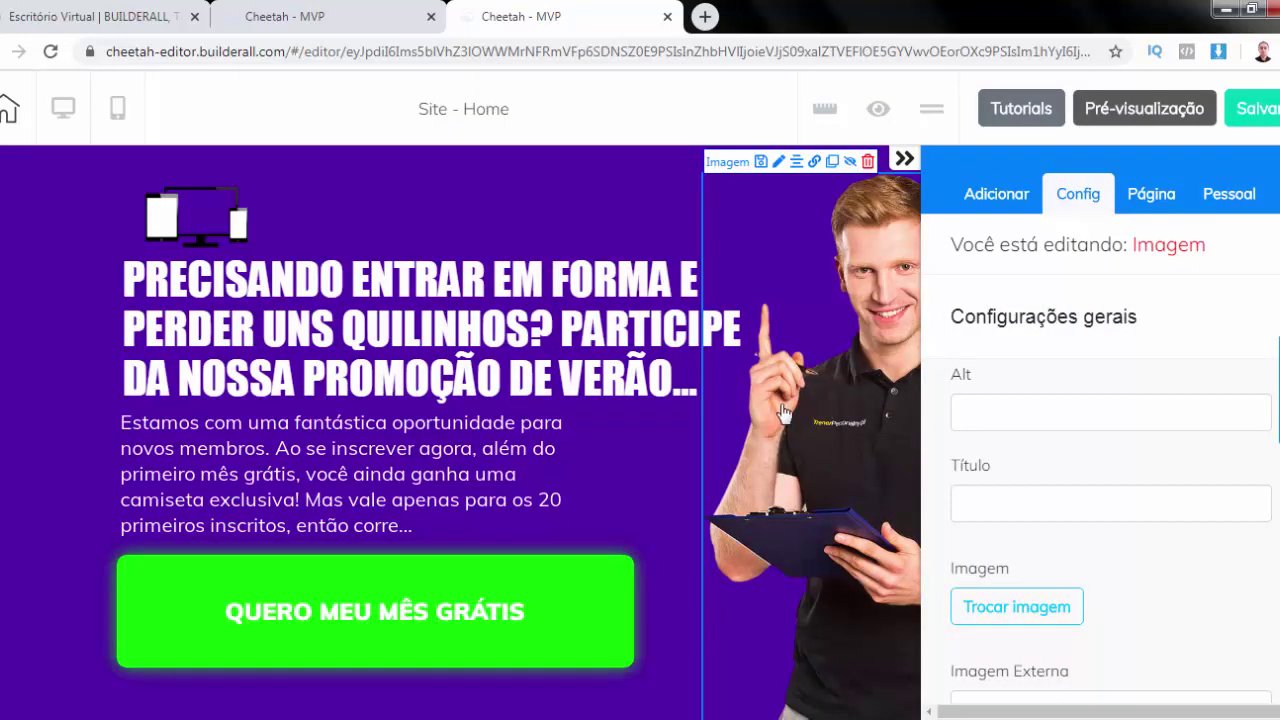
{"action": "left_click", "coordinate": [782, 410]}
{"action": "scroll", "coordinate": [780, 400], "scroll_direction": "down", "scroll_amount": 2}
{"action": "scroll", "coordinate": [780, 400], "scroll_direction": "up", "scroll_amount": 2}
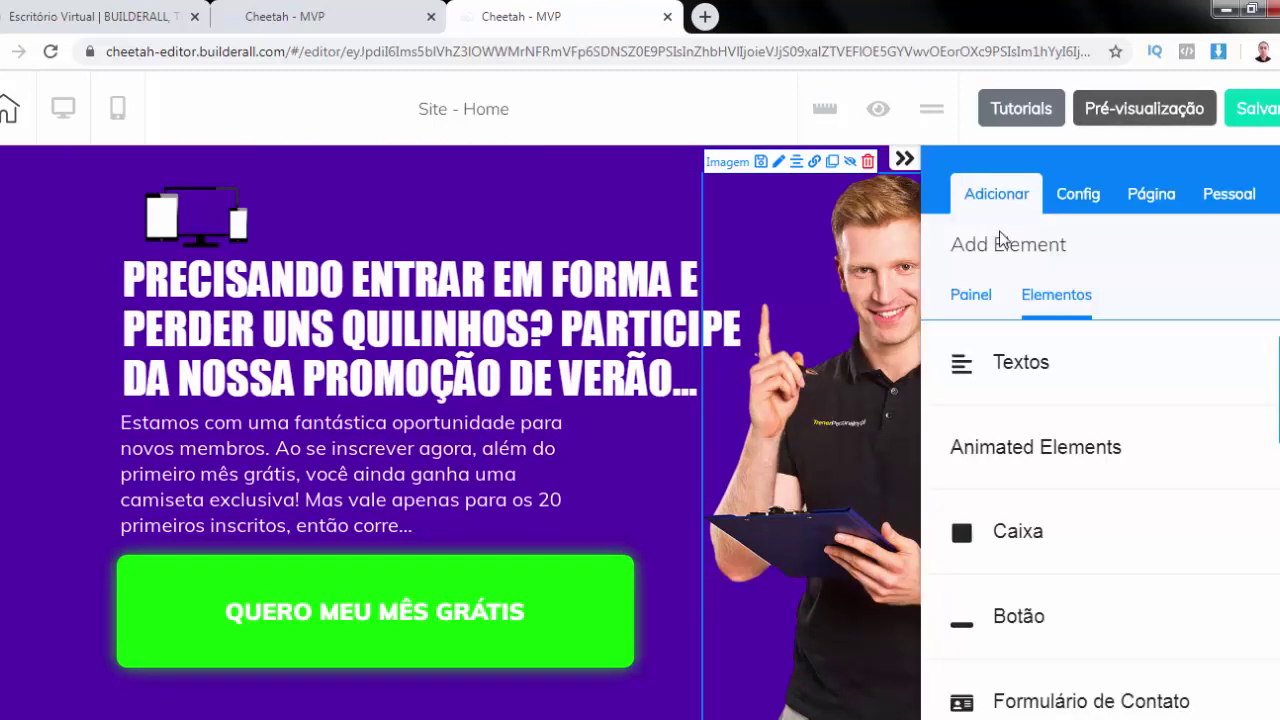
Browse section templates down to Depoimentos and expand its layouts, such as Testimonials - 04 and 05
{"action": "left_click", "coordinate": [966, 300]}
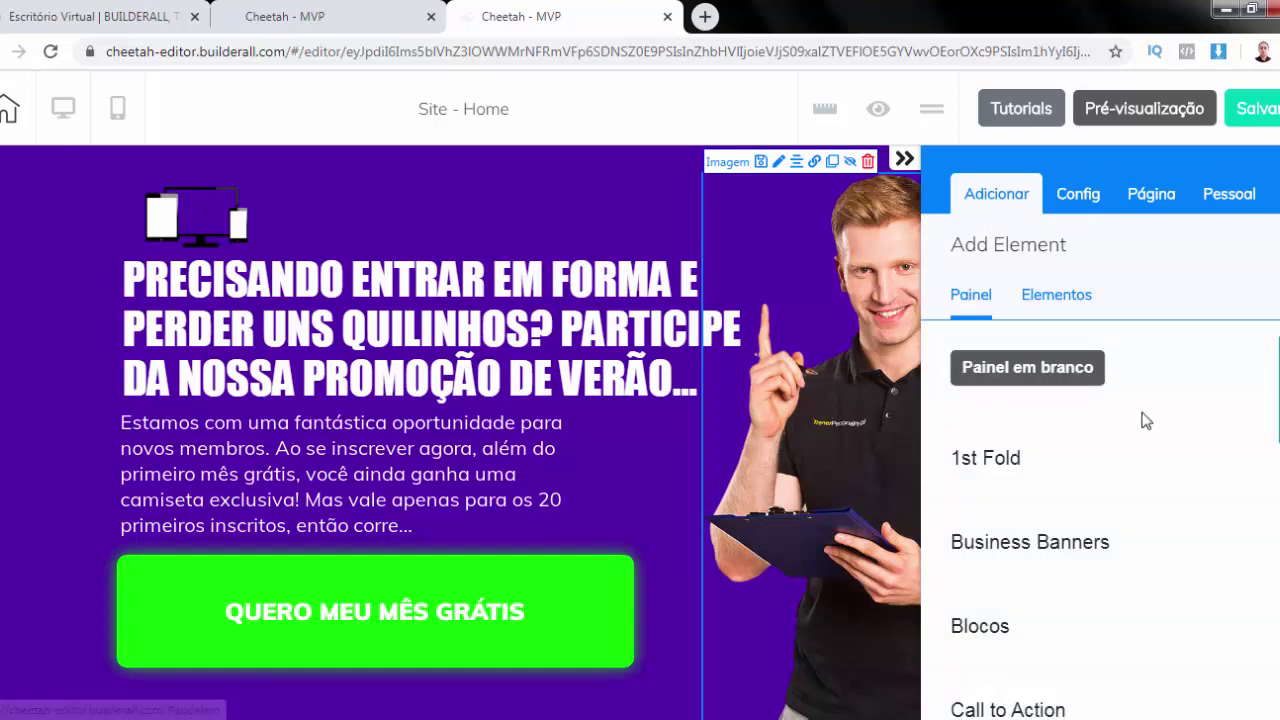
{"action": "scroll", "coordinate": [1205, 360], "scroll_direction": "down", "scroll_amount": 2}
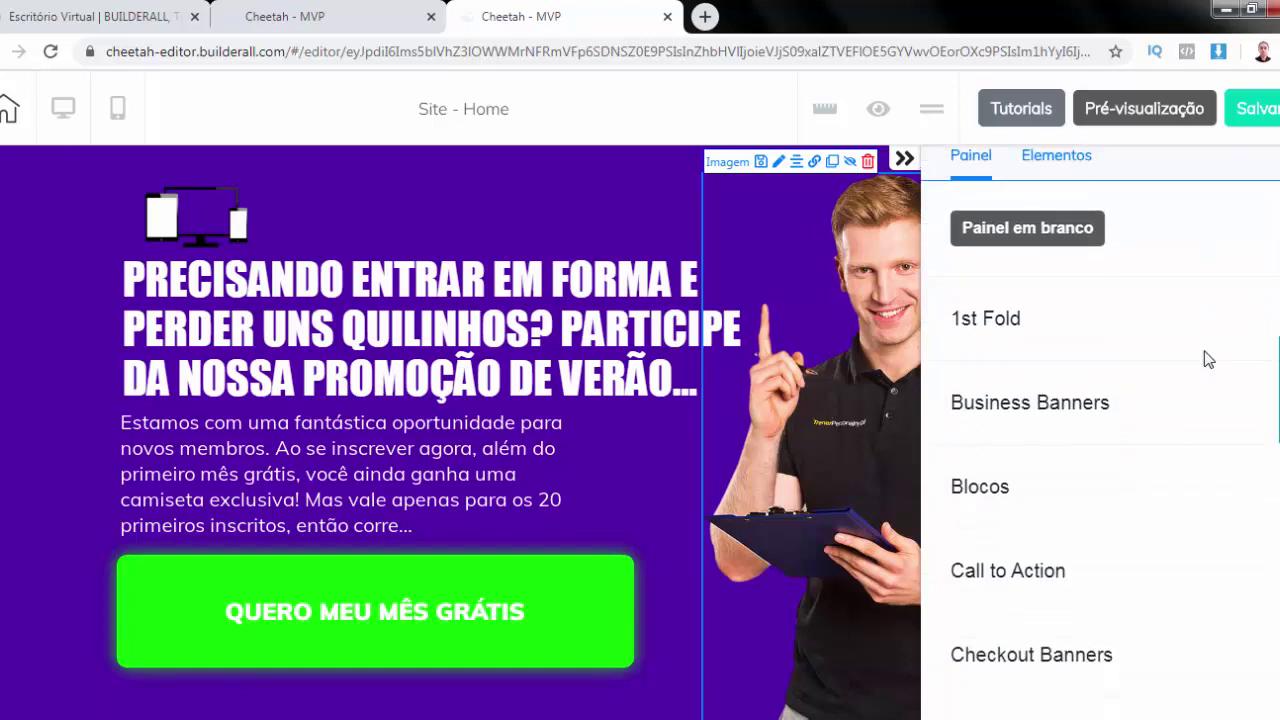
{"action": "scroll", "coordinate": [1207, 360], "scroll_direction": "down", "scroll_amount": 4}
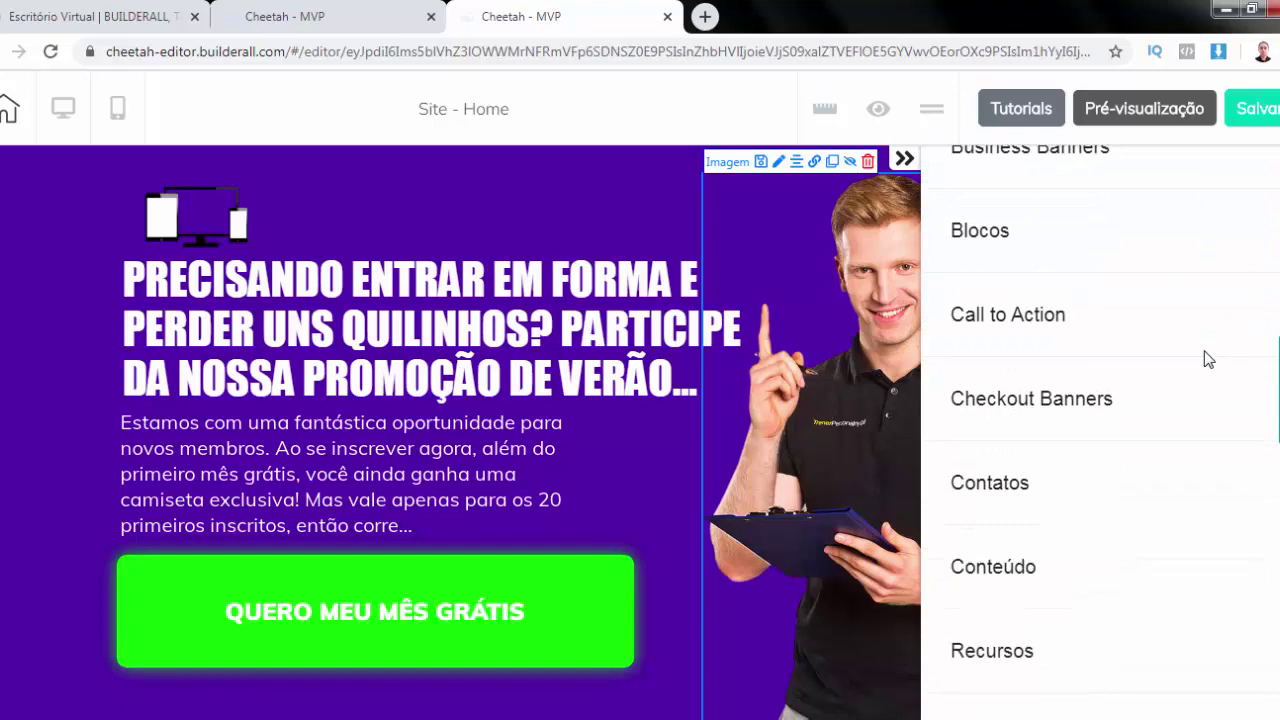
{"action": "scroll", "coordinate": [1207, 360], "scroll_direction": "down", "scroll_amount": 1}
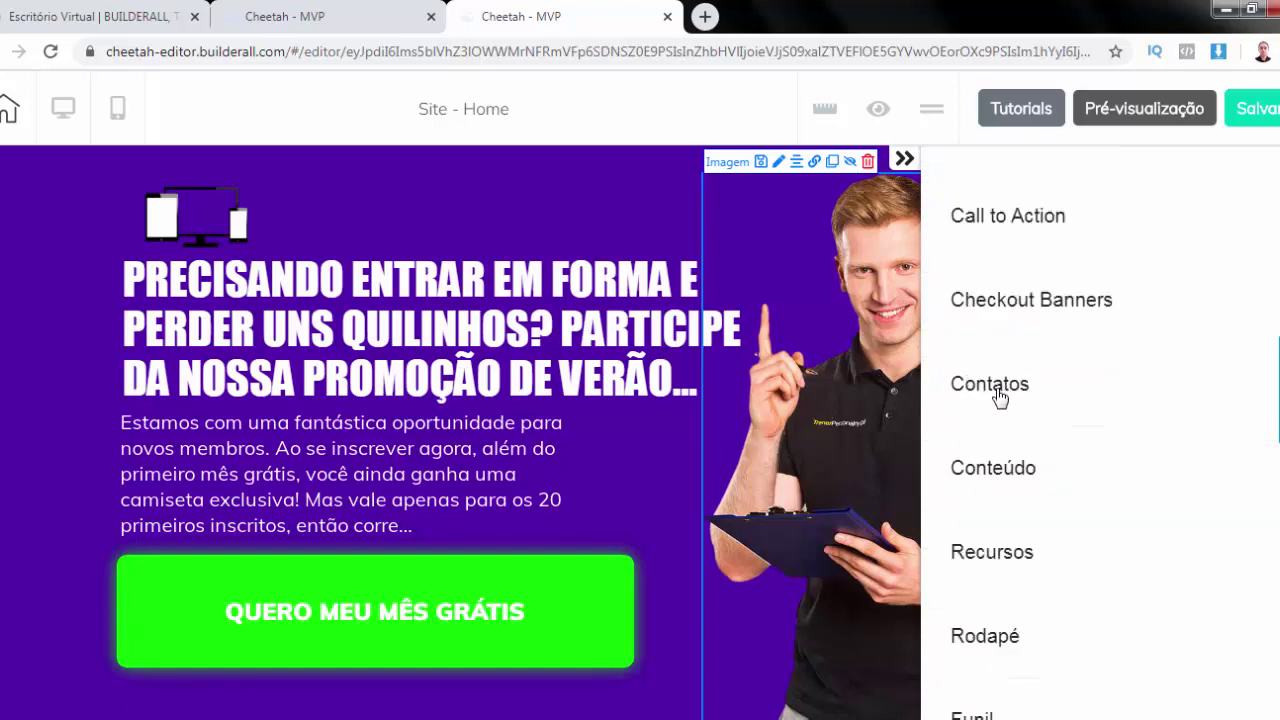
{"action": "scroll", "coordinate": [998, 397], "scroll_direction": "down", "scroll_amount": 2}
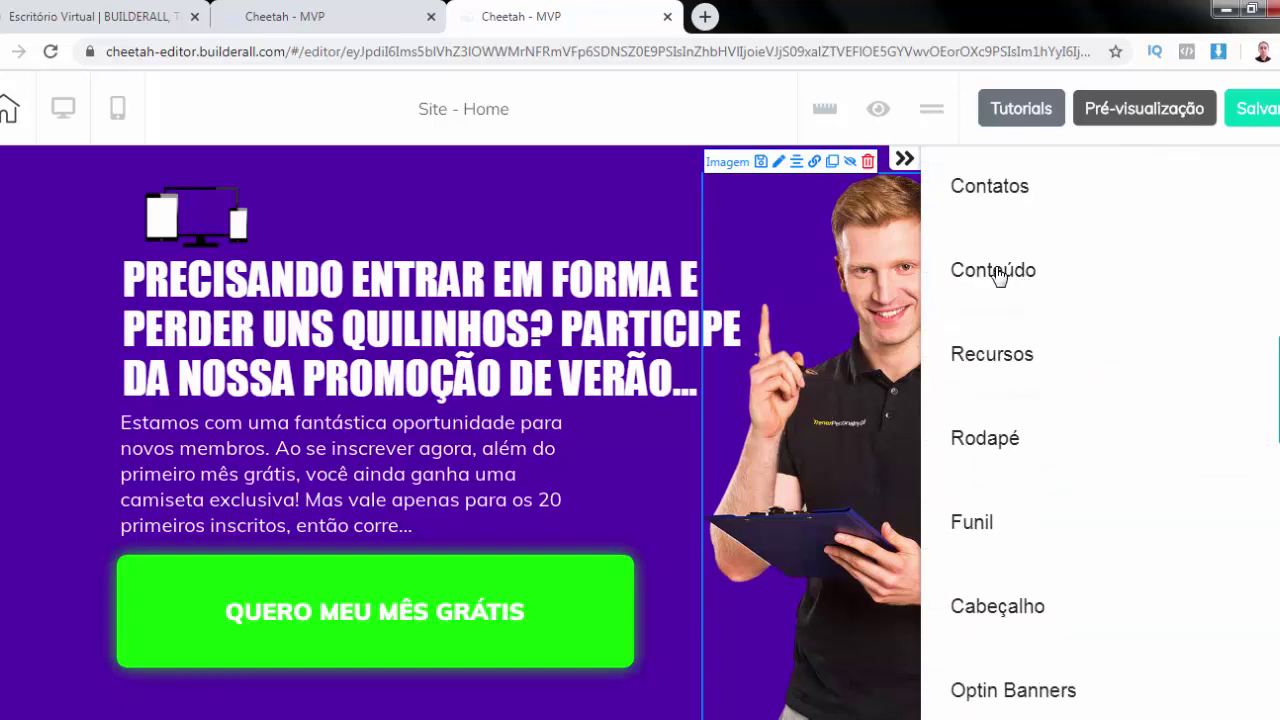
{"action": "scroll", "coordinate": [998, 276], "scroll_direction": "down", "scroll_amount": 4}
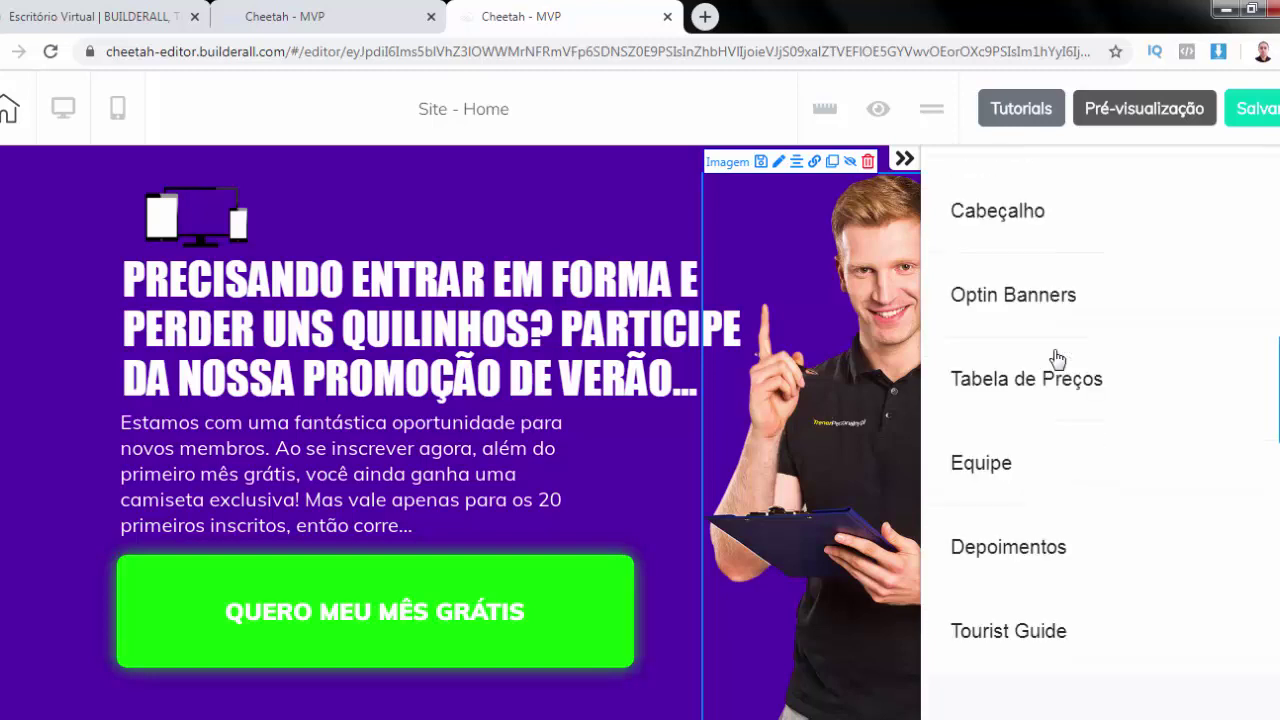
{"action": "left_click", "coordinate": [1024, 527]}
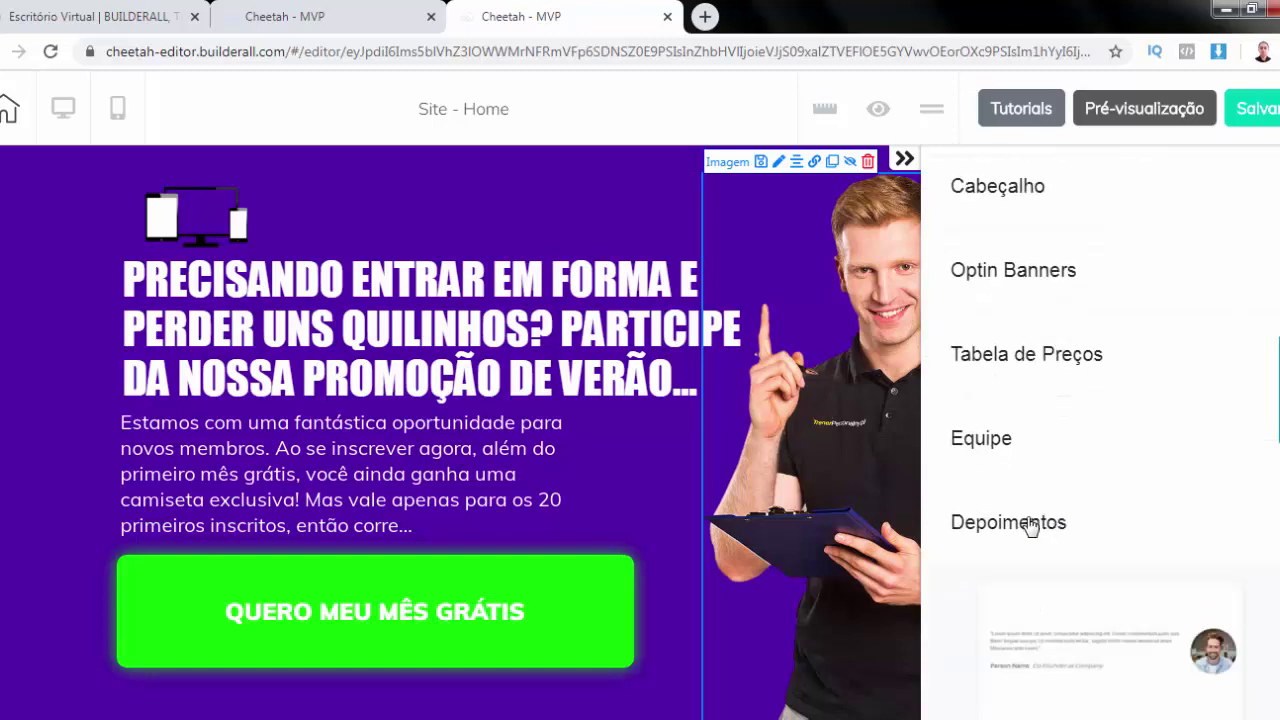
{"action": "scroll", "coordinate": [1030, 527], "scroll_direction": "down", "scroll_amount": 3}
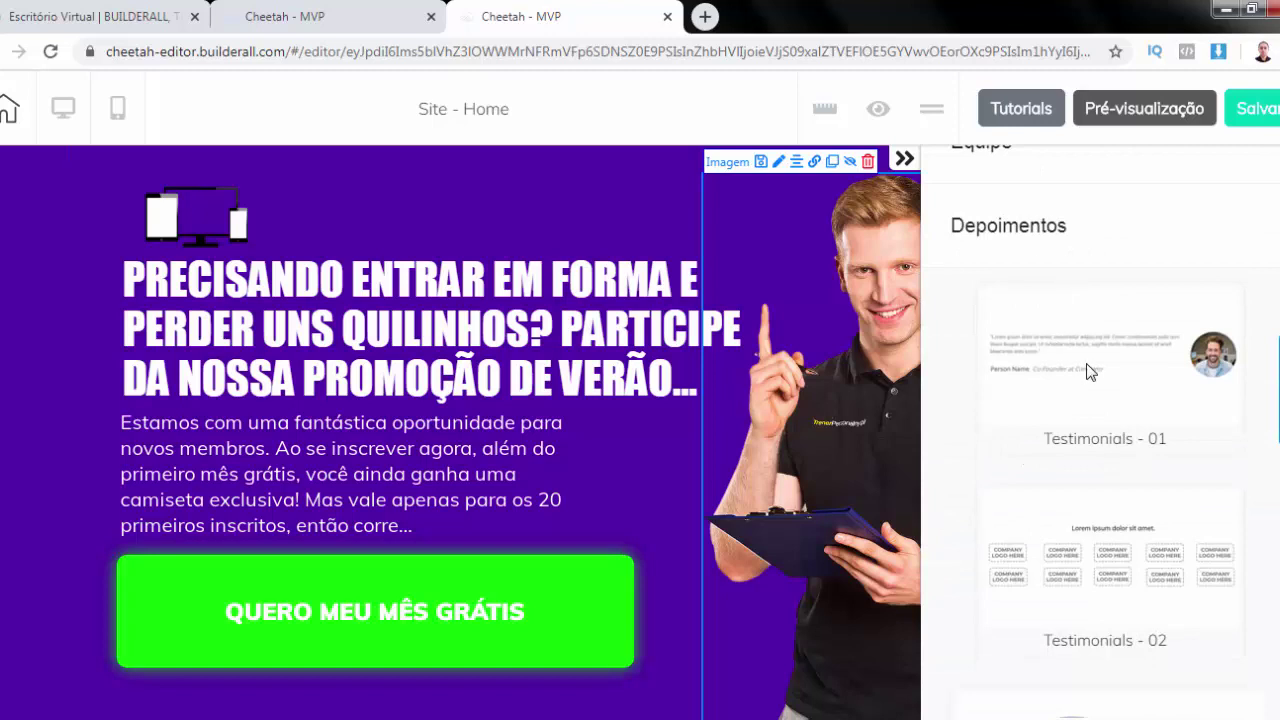
{"action": "scroll", "coordinate": [1086, 553], "scroll_direction": "down", "scroll_amount": 3}
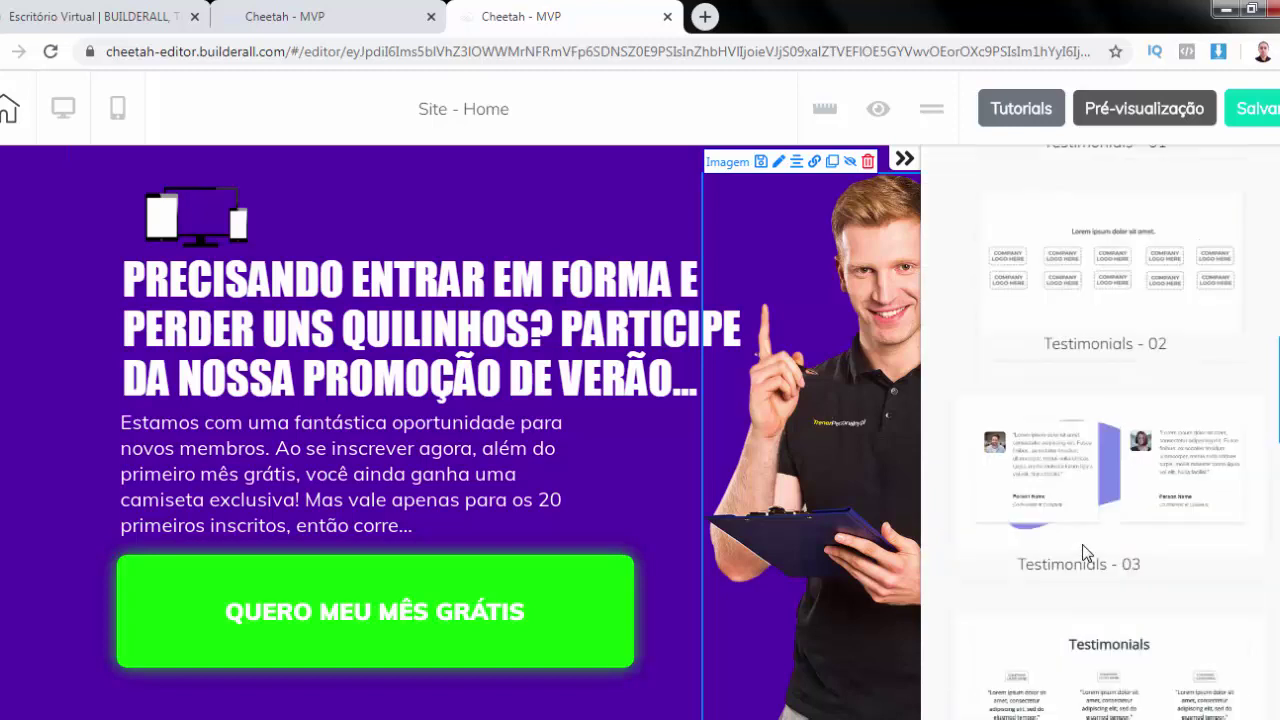
{"action": "scroll", "coordinate": [1086, 553], "scroll_direction": "down", "scroll_amount": 2}
{"action": "scroll", "coordinate": [1086, 553], "scroll_direction": "down", "scroll_amount": 7}
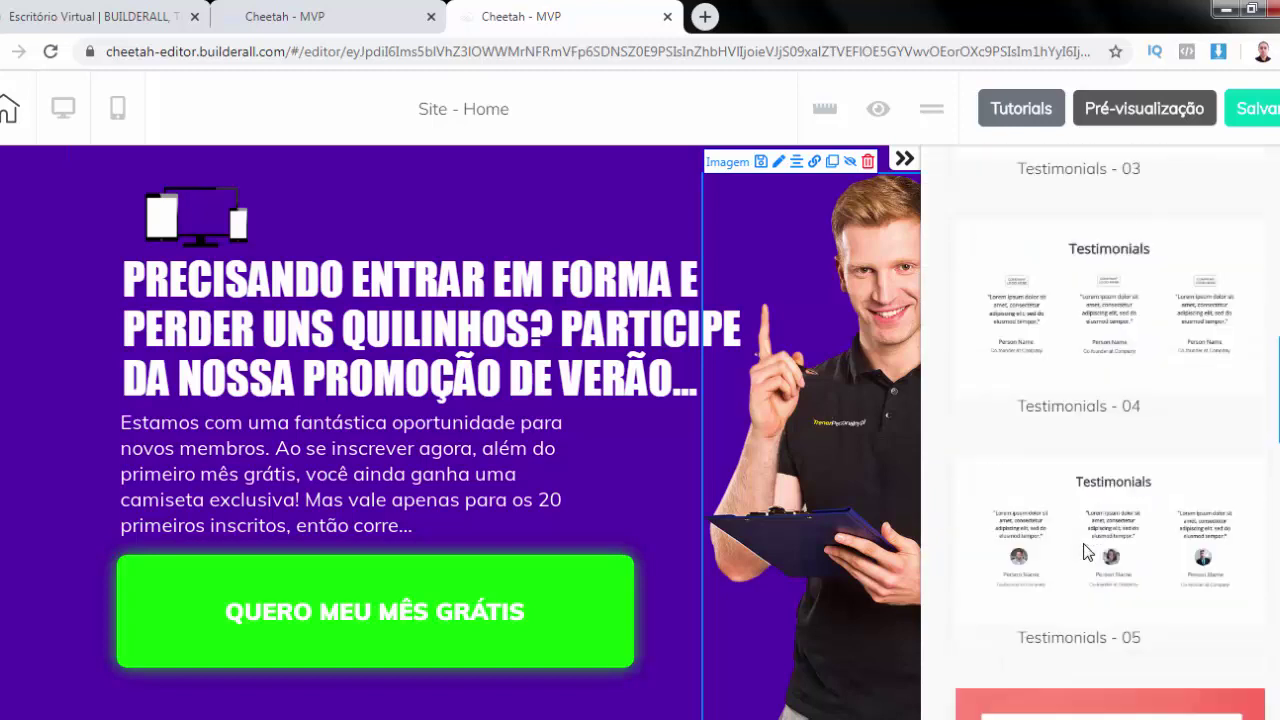
{"action": "scroll", "coordinate": [1088, 553], "scroll_direction": "up", "scroll_amount": 4}
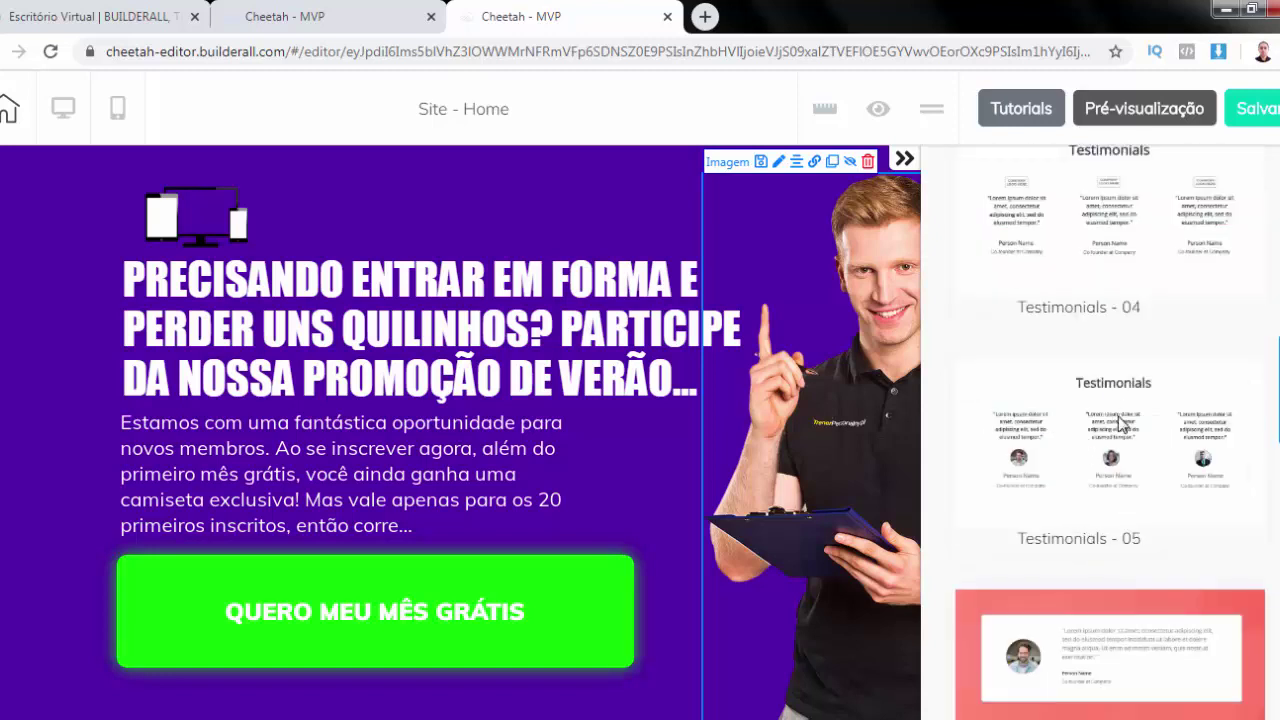
Add the Testimonials - 05 section with three placeholder quotes to the Home page
{"action": "left_click", "coordinate": [660, 450]}
{"action": "scroll", "coordinate": [615, 365], "scroll_direction": "down", "scroll_amount": 8}
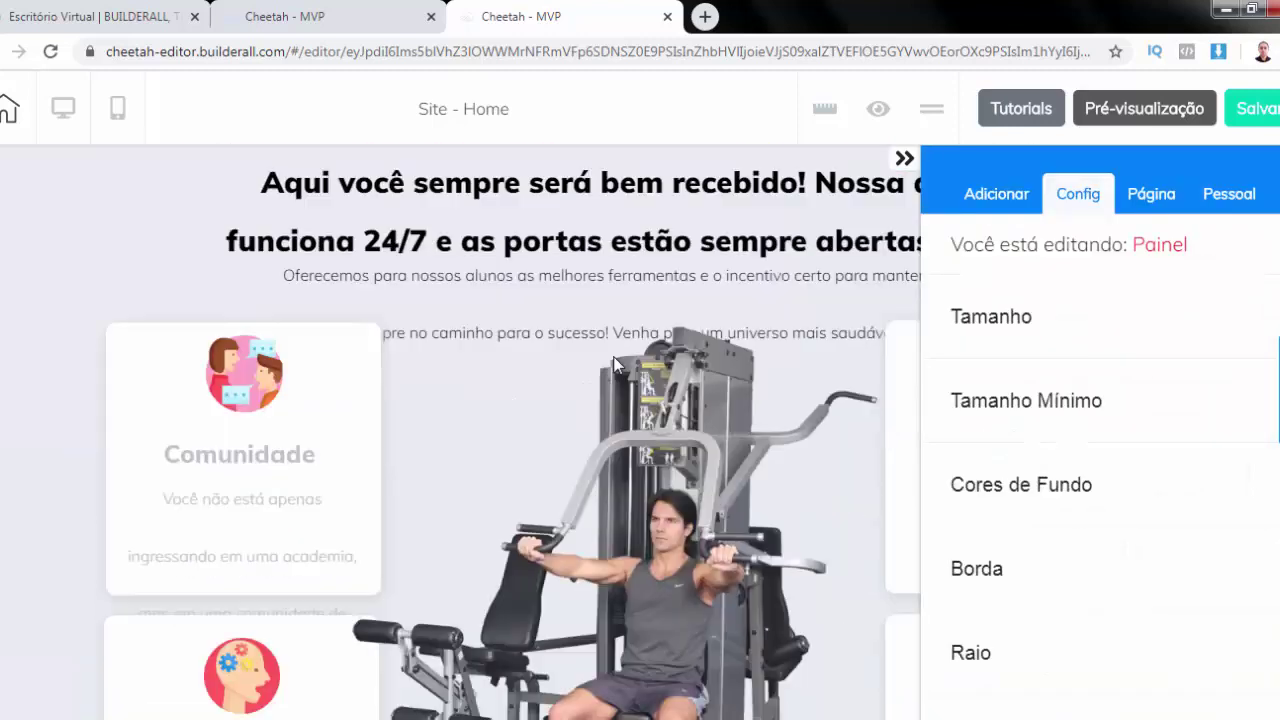
{"action": "scroll", "coordinate": [615, 365], "scroll_direction": "down", "scroll_amount": 6}
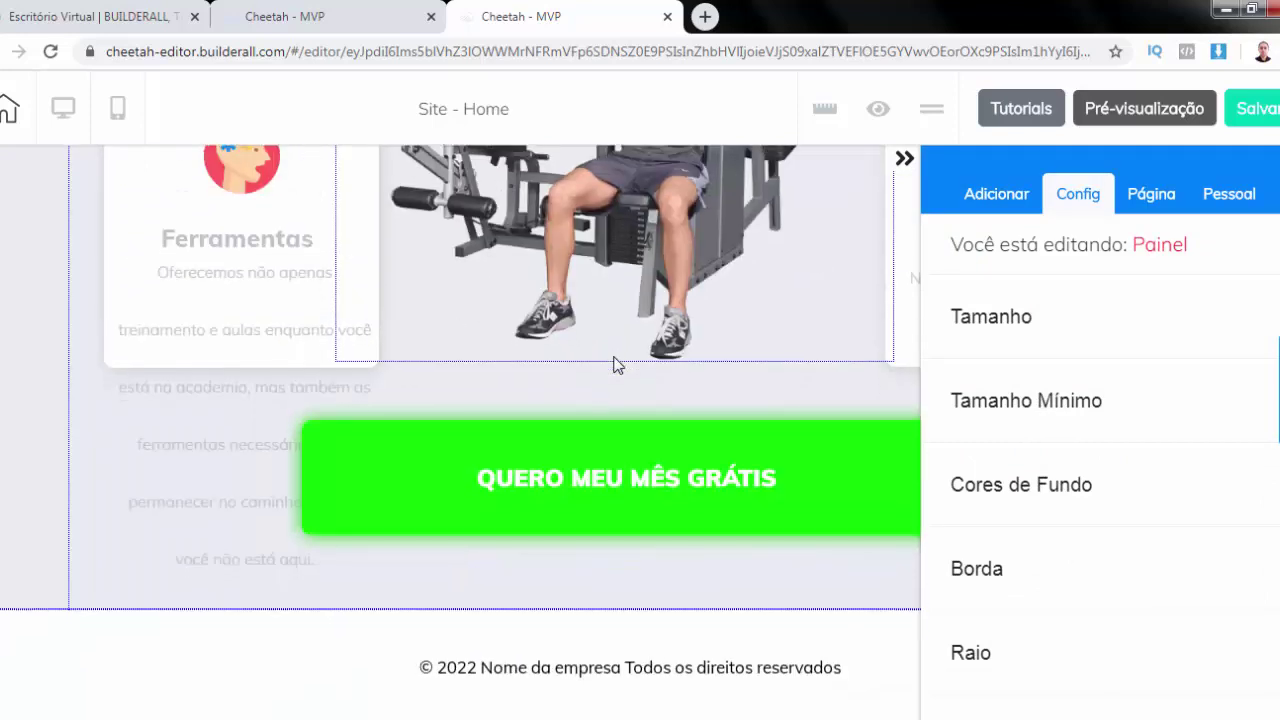
{"action": "scroll", "coordinate": [615, 365], "scroll_direction": "down", "scroll_amount": 3}
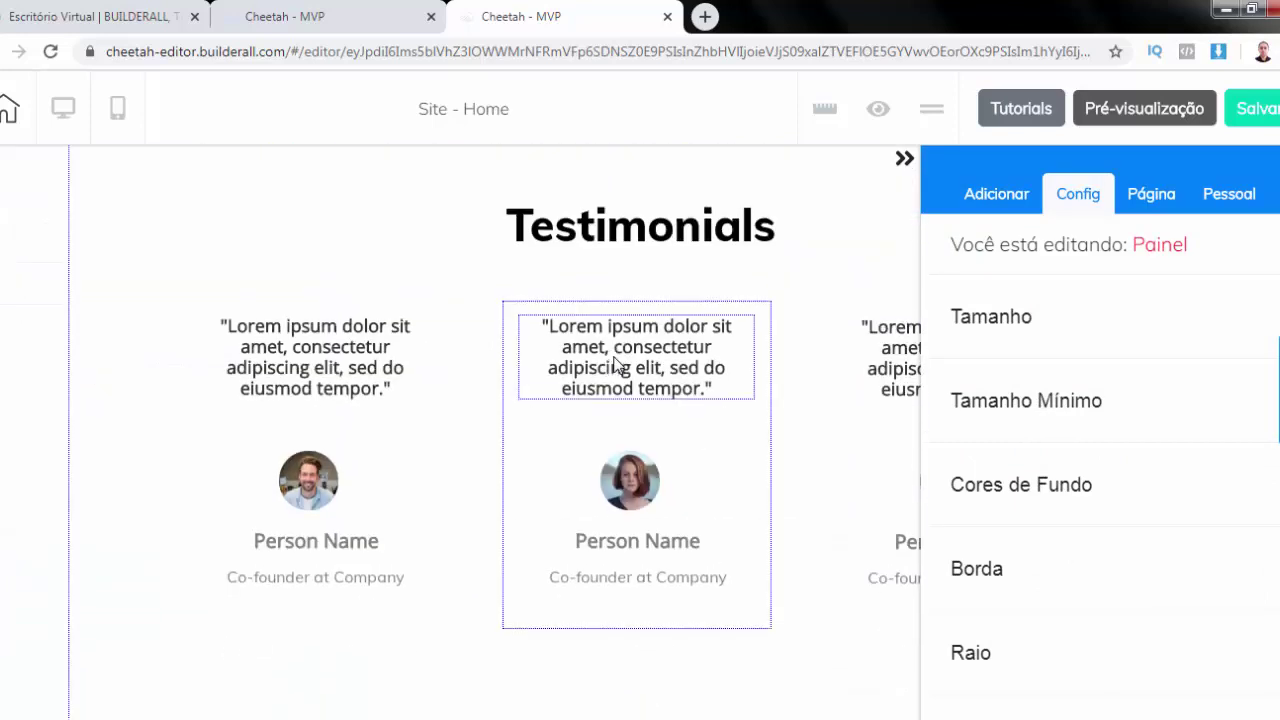
{"action": "scroll", "coordinate": [600, 250], "scroll_direction": "up", "scroll_amount": 2}
{"action": "left_click", "coordinate": [904, 158]}
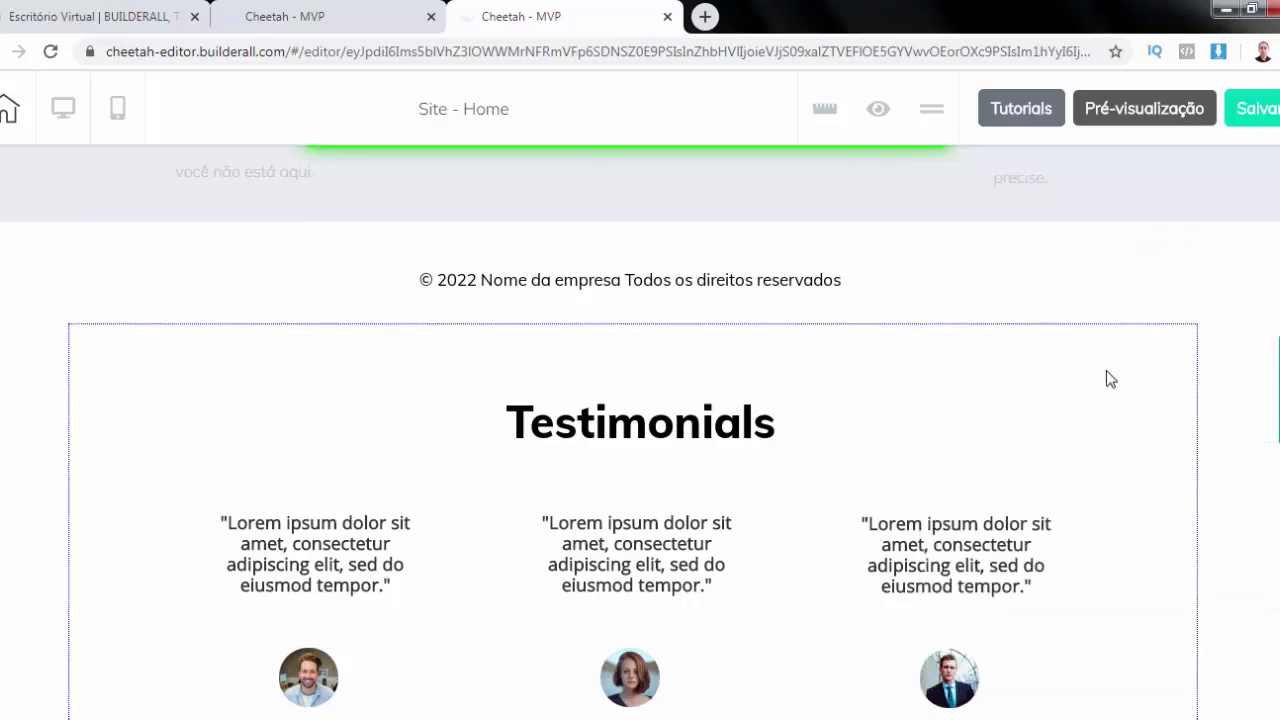
Move the testimonials section up twice, past the footer and above the grey gym section
{"action": "left_click", "coordinate": [1106, 371]}
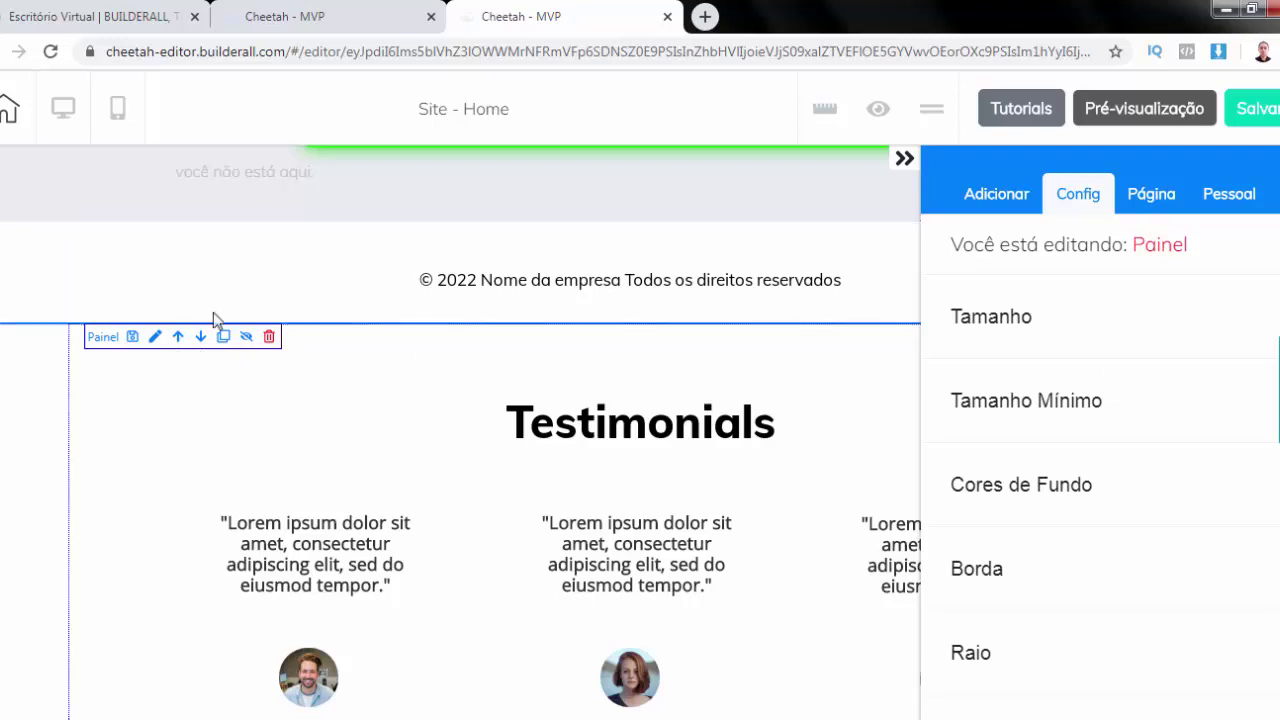
{"action": "scroll", "coordinate": [400, 263], "scroll_direction": "up", "scroll_amount": 1}
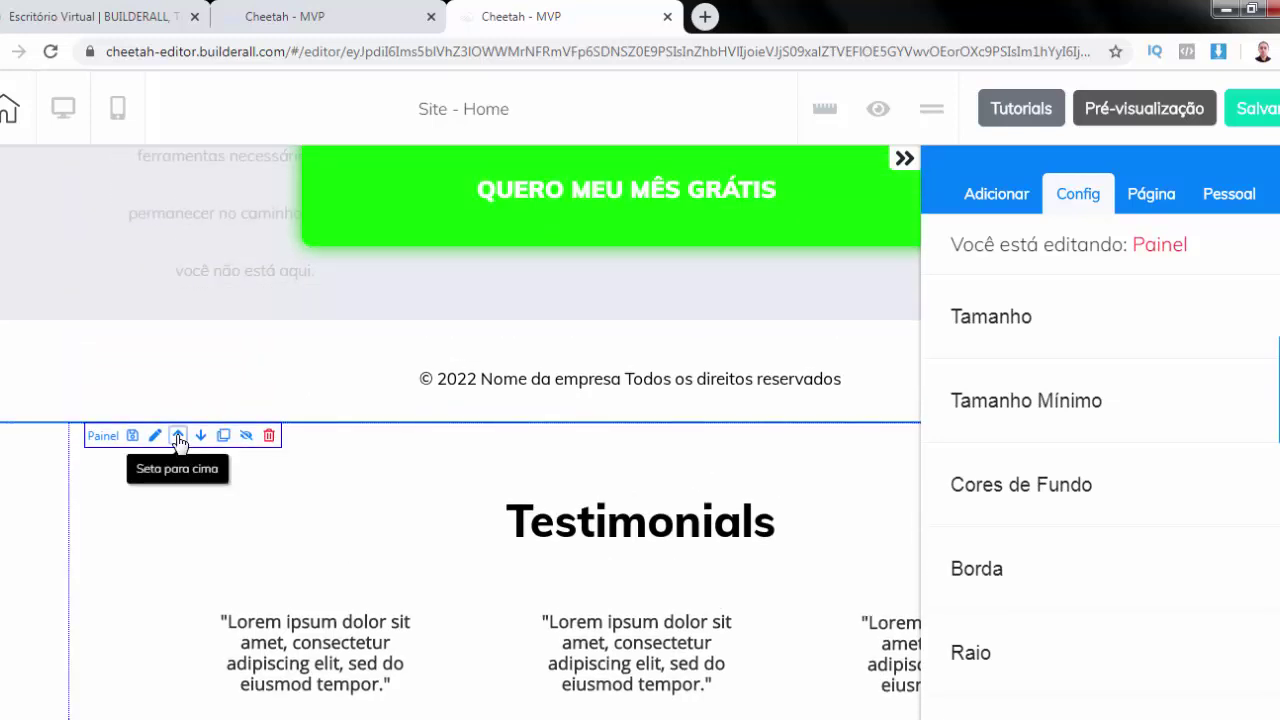
{"action": "left_click", "coordinate": [178, 436]}
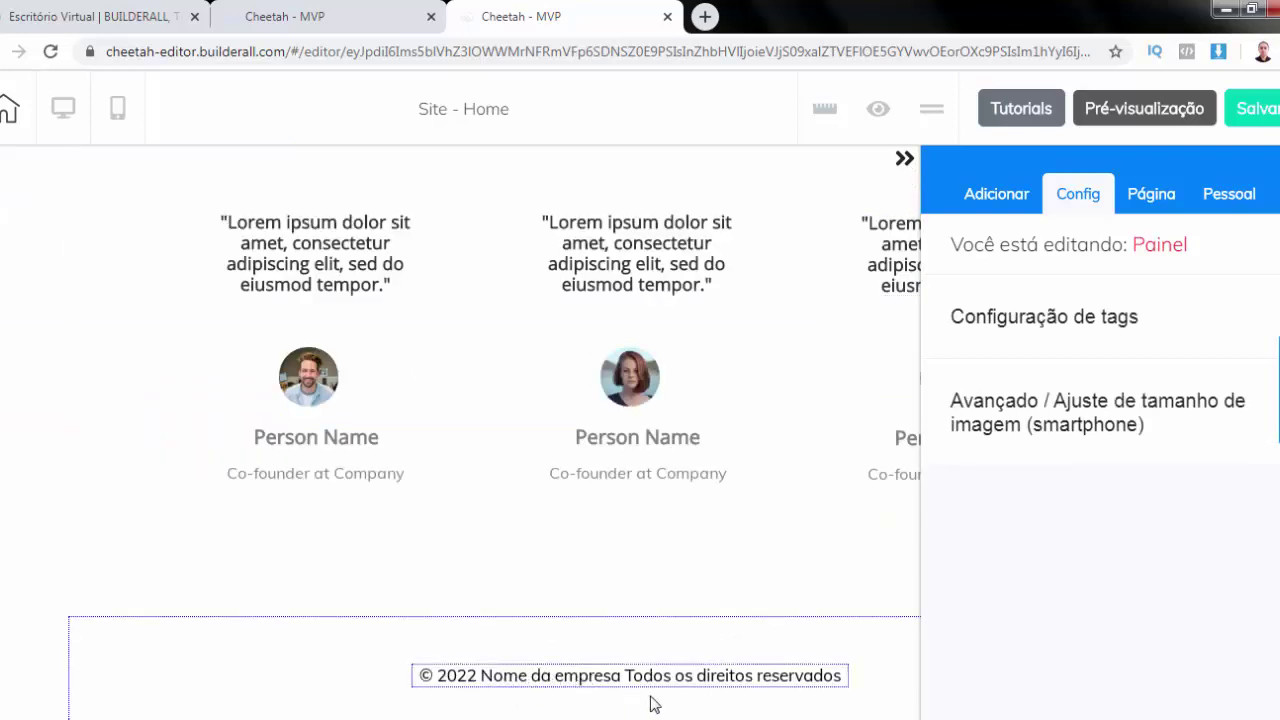
{"action": "scroll", "coordinate": [729, 691], "scroll_direction": "up", "scroll_amount": 5}
{"action": "scroll", "coordinate": [729, 691], "scroll_direction": "up", "scroll_amount": 8}
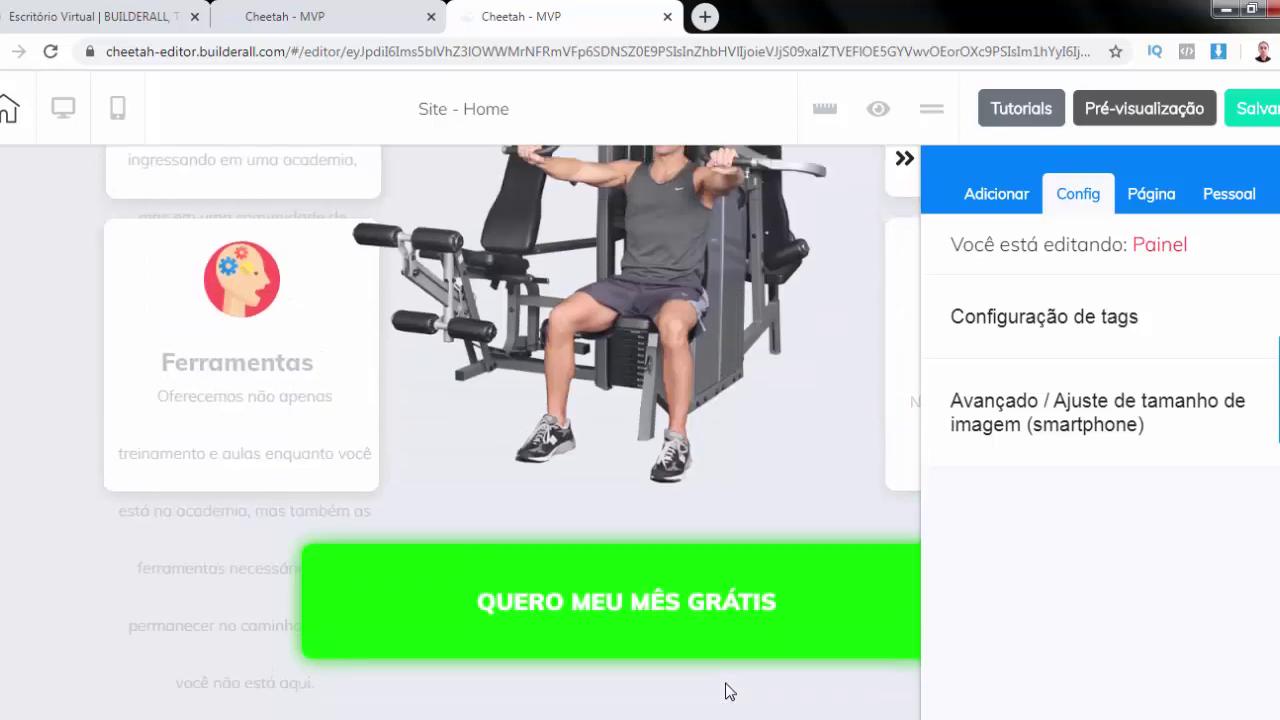
{"action": "scroll", "coordinate": [729, 691], "scroll_direction": "down", "scroll_amount": 10}
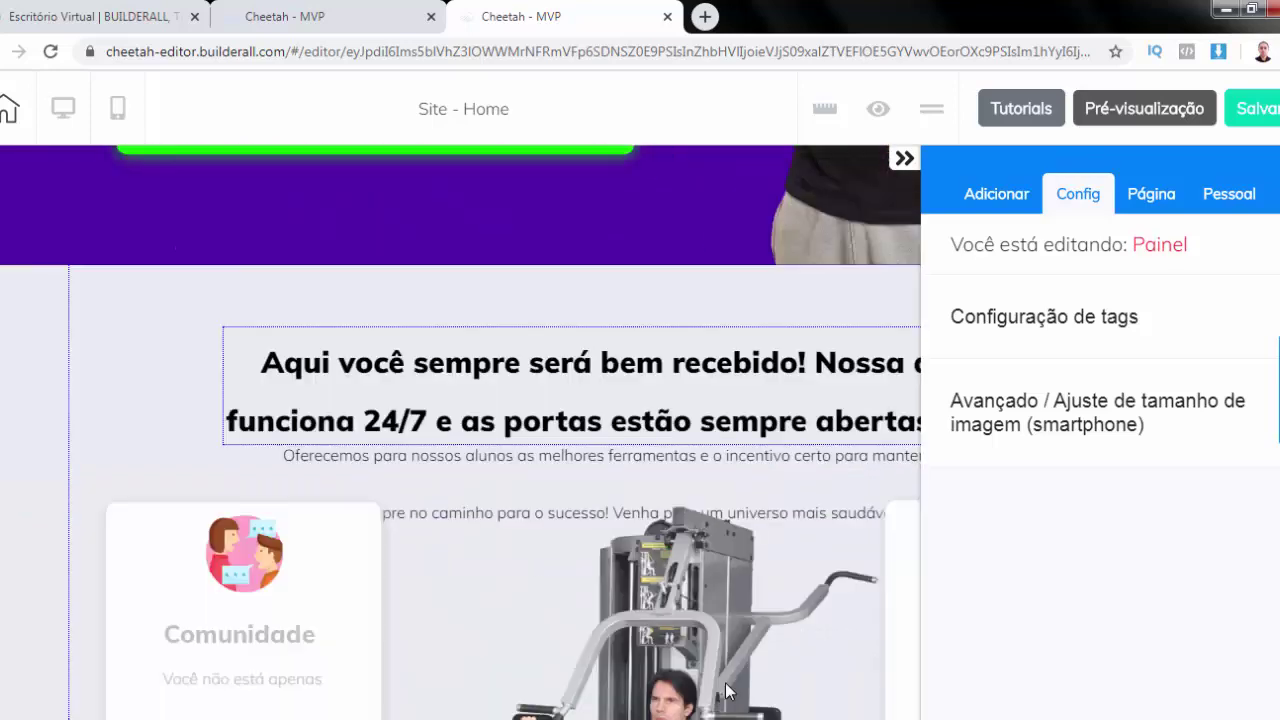
{"action": "scroll", "coordinate": [729, 691], "scroll_direction": "down", "scroll_amount": 1}
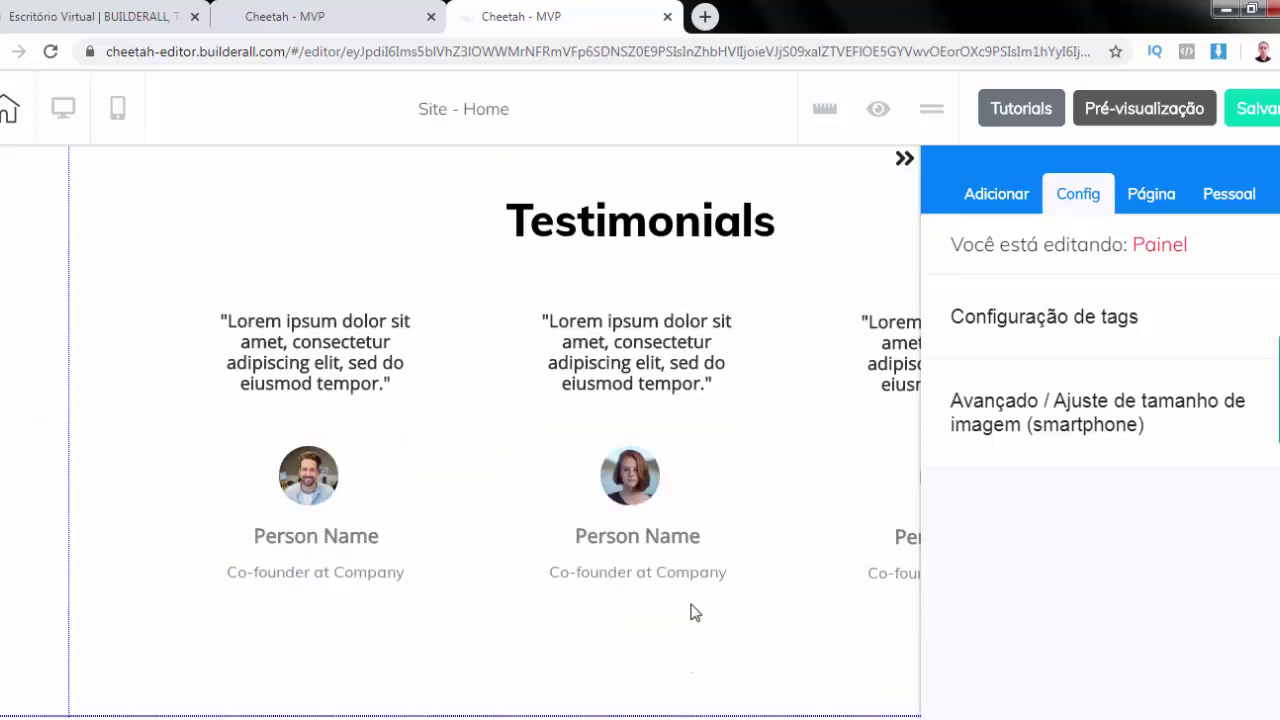
{"action": "scroll", "coordinate": [691, 609], "scroll_direction": "up", "scroll_amount": 3}
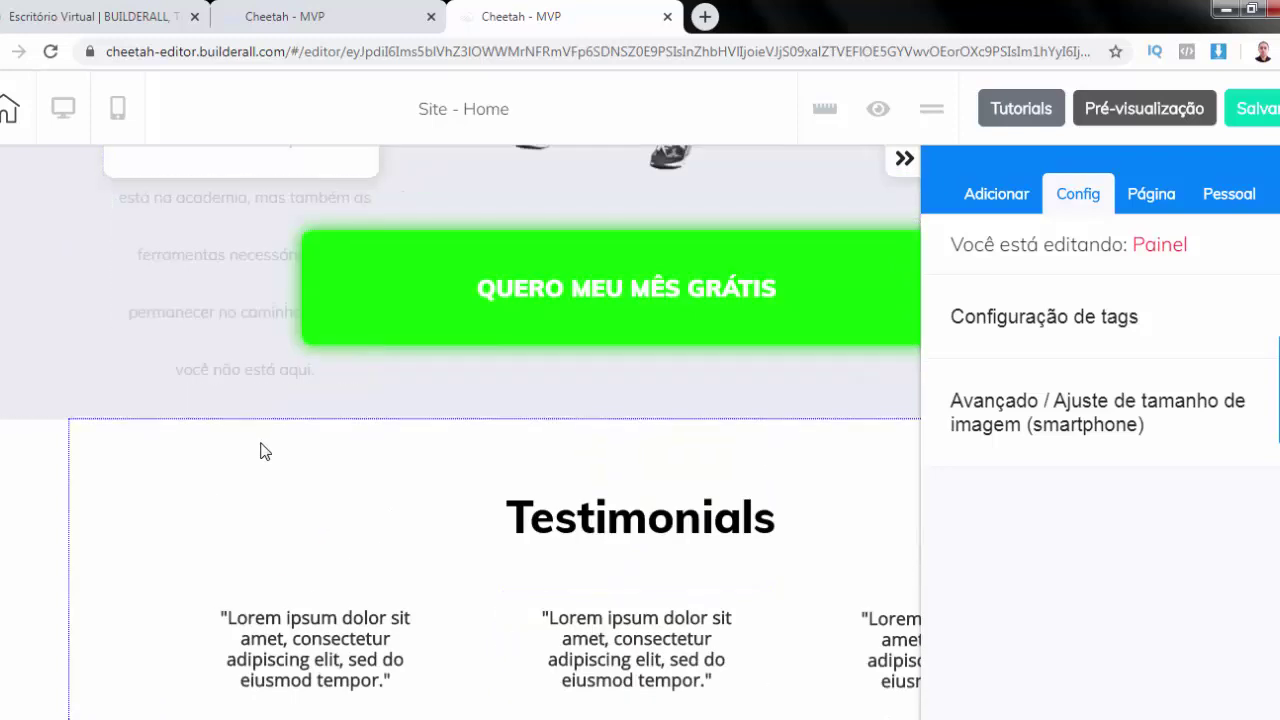
{"action": "left_click", "coordinate": [260, 451]}
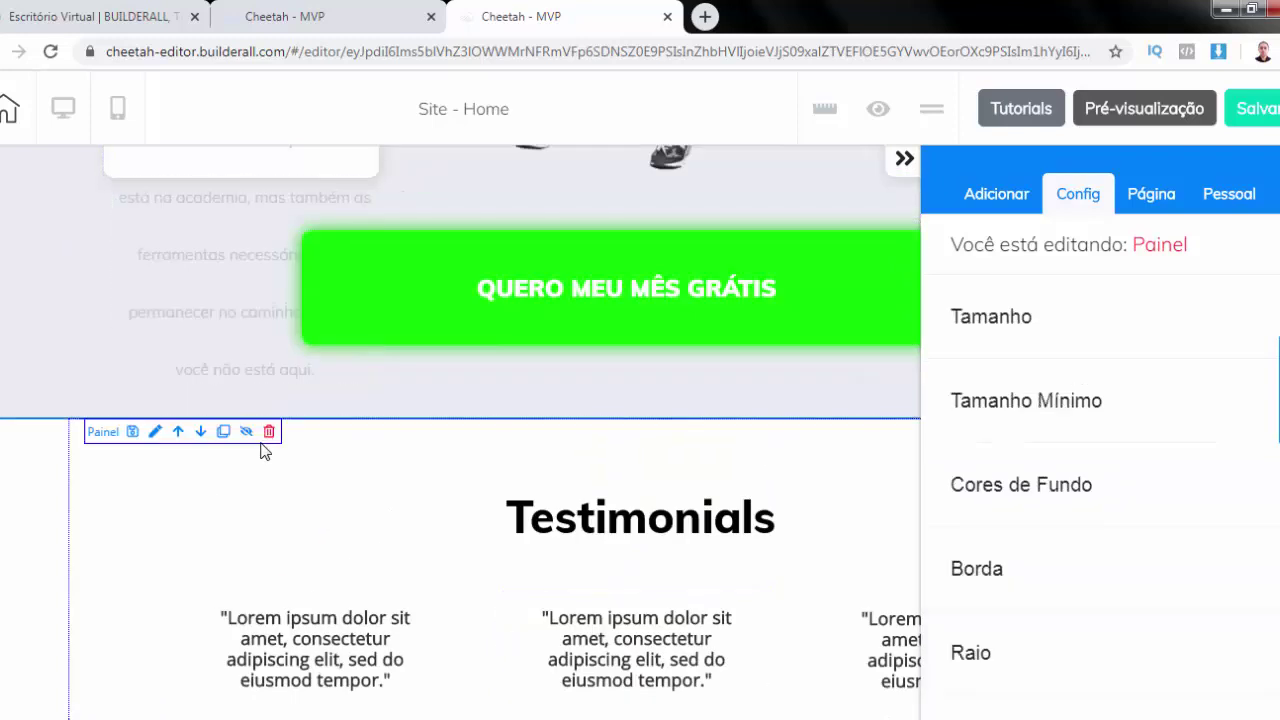
{"action": "left_click", "coordinate": [178, 433]}
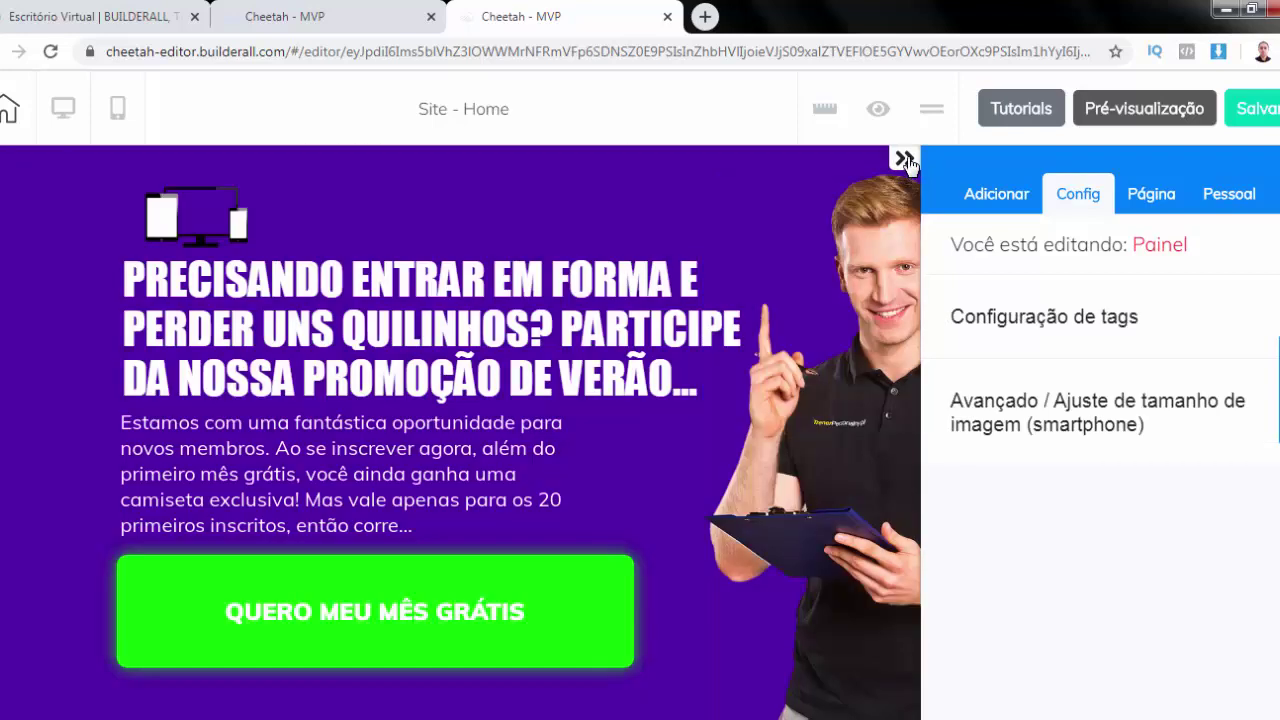
Retype the testimonials heading as 'Veja o Que Dizem Nossos Clientes'
{"action": "left_click", "coordinate": [905, 160]}
{"action": "scroll", "coordinate": [619, 378], "scroll_direction": "down", "scroll_amount": 3}
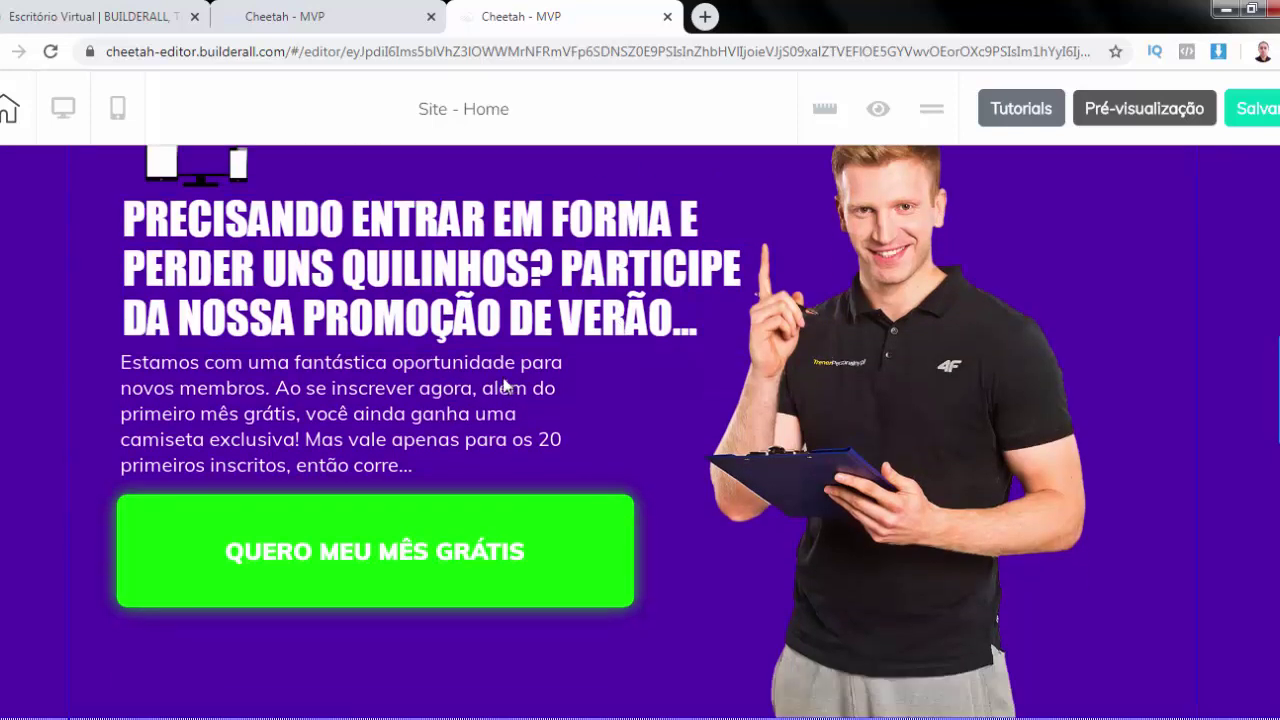
{"action": "scroll", "coordinate": [503, 380], "scroll_direction": "up", "scroll_amount": 3}
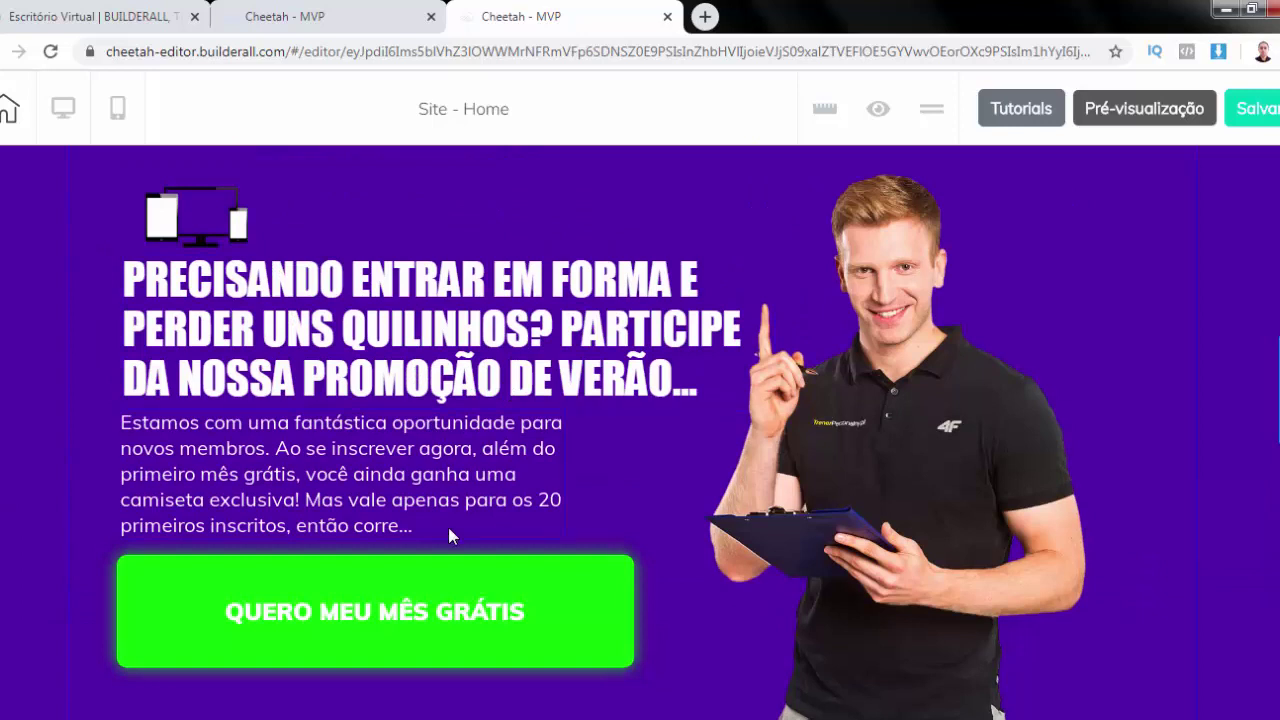
{"action": "scroll", "coordinate": [673, 491], "scroll_direction": "down", "scroll_amount": 5}
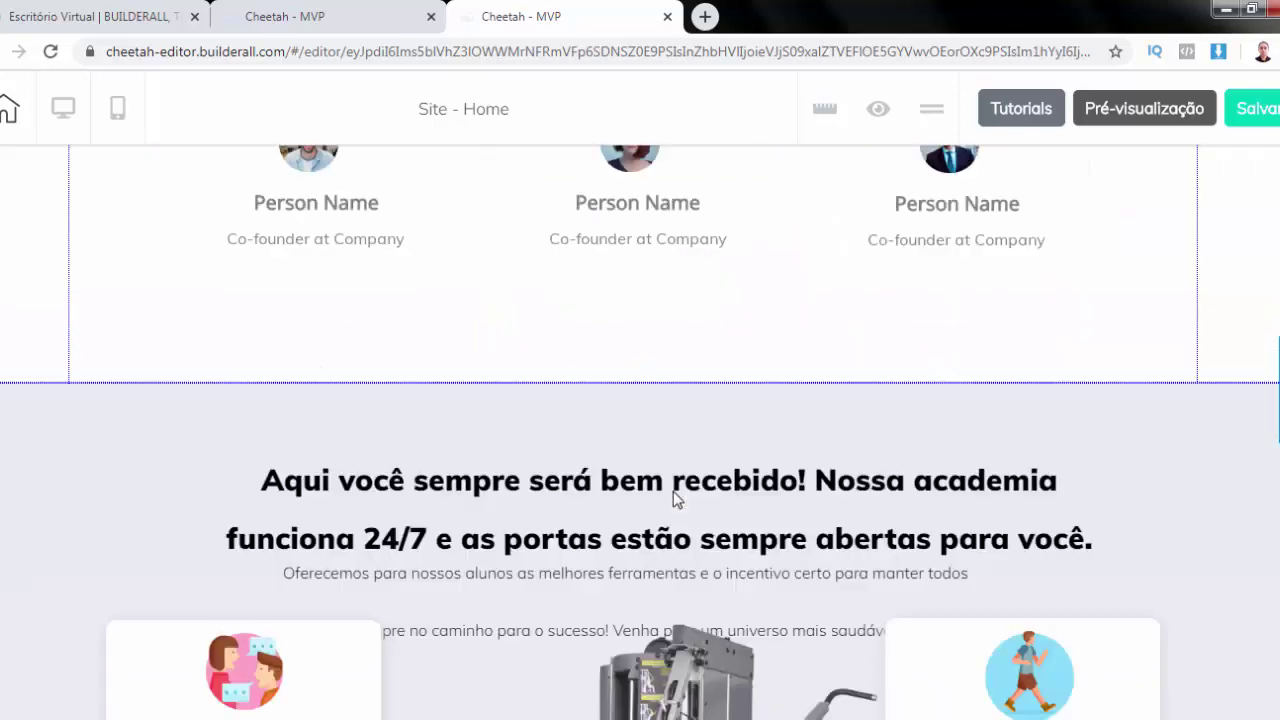
{"action": "scroll", "coordinate": [673, 491], "scroll_direction": "down", "scroll_amount": 1}
{"action": "scroll", "coordinate": [673, 491], "scroll_direction": "up", "scroll_amount": 7}
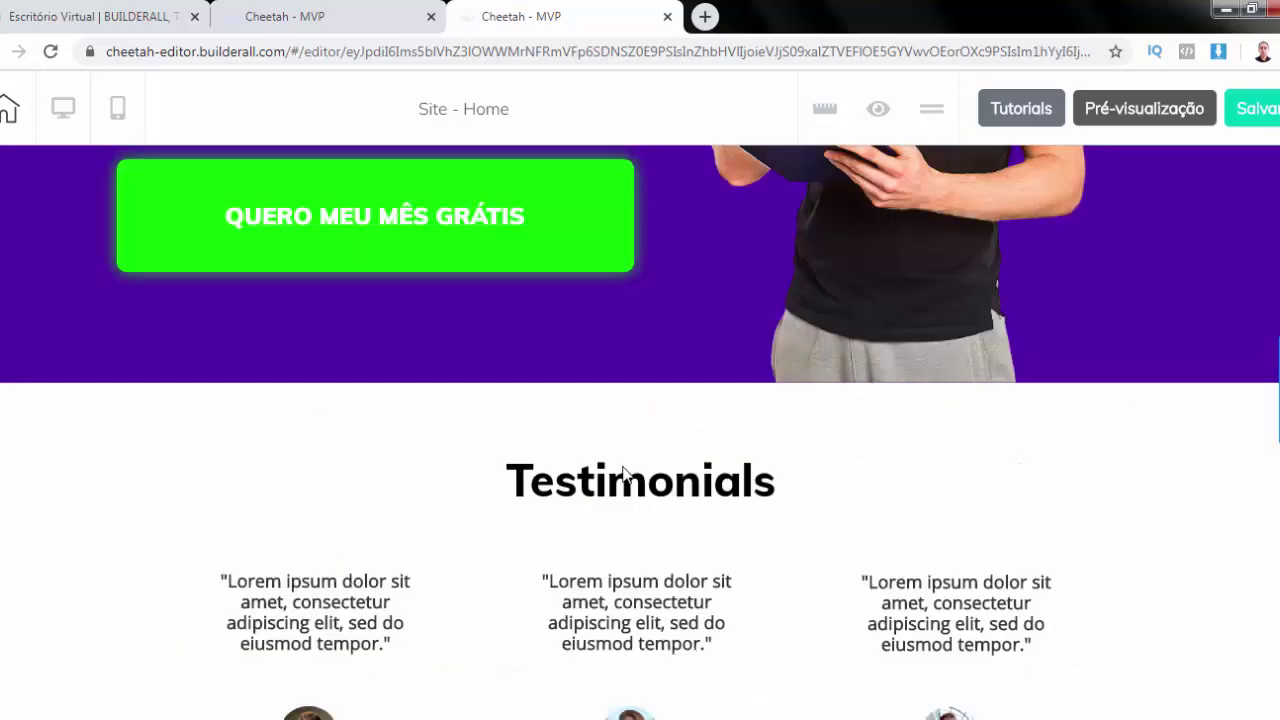
{"action": "scroll", "coordinate": [623, 473], "scroll_direction": "down", "scroll_amount": 2}
{"action": "double_click", "coordinate": [643, 290]}
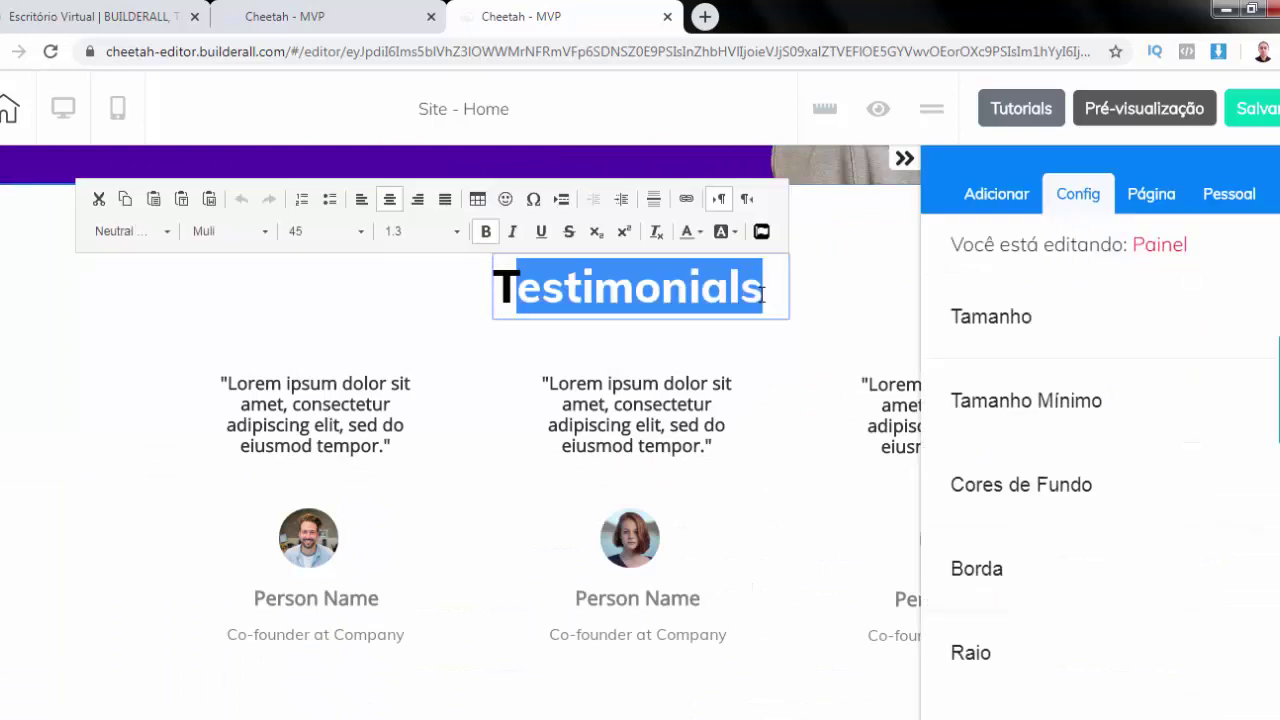
{"action": "type", "text": "vEJA"}
{"action": "key", "text": "BackSpace"}
{"action": "key", "text": "BackSpace"}
{"action": "key", "text": "BackSpace"}
{"action": "key", "text": "BackSpace"}
{"action": "key", "text": "BackSpace"}
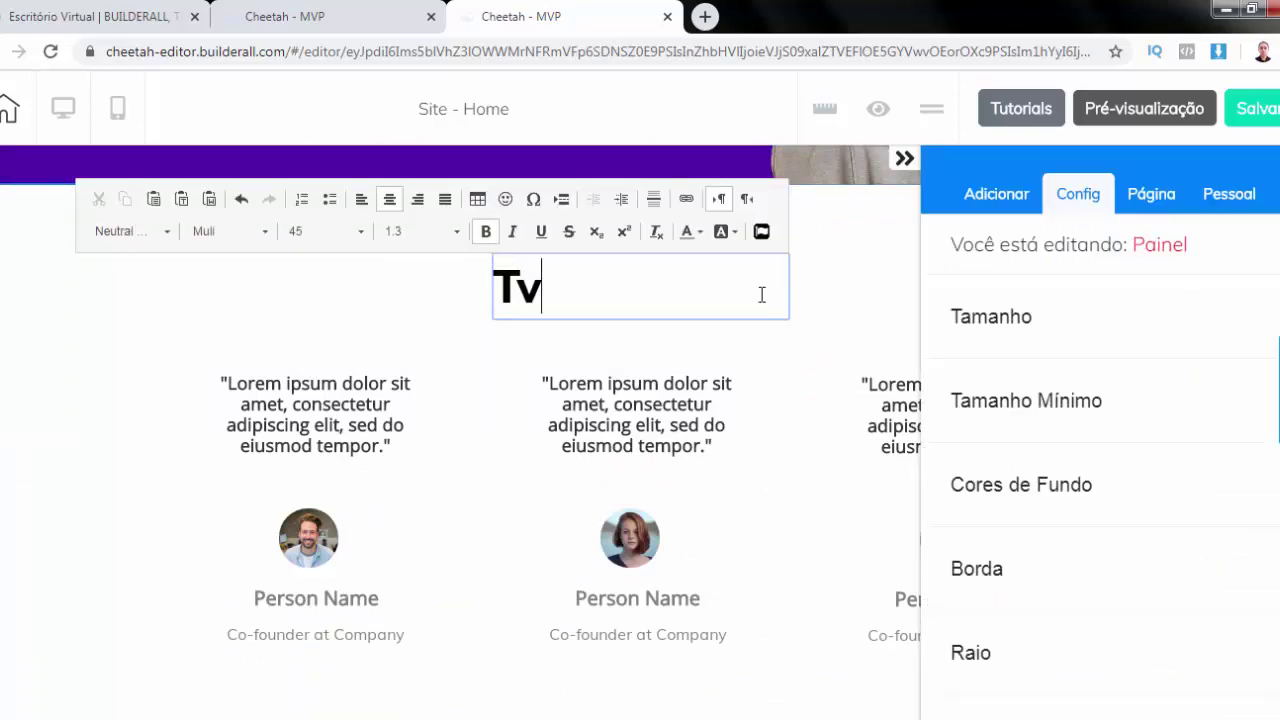
{"action": "type", "text": "Veja o "}
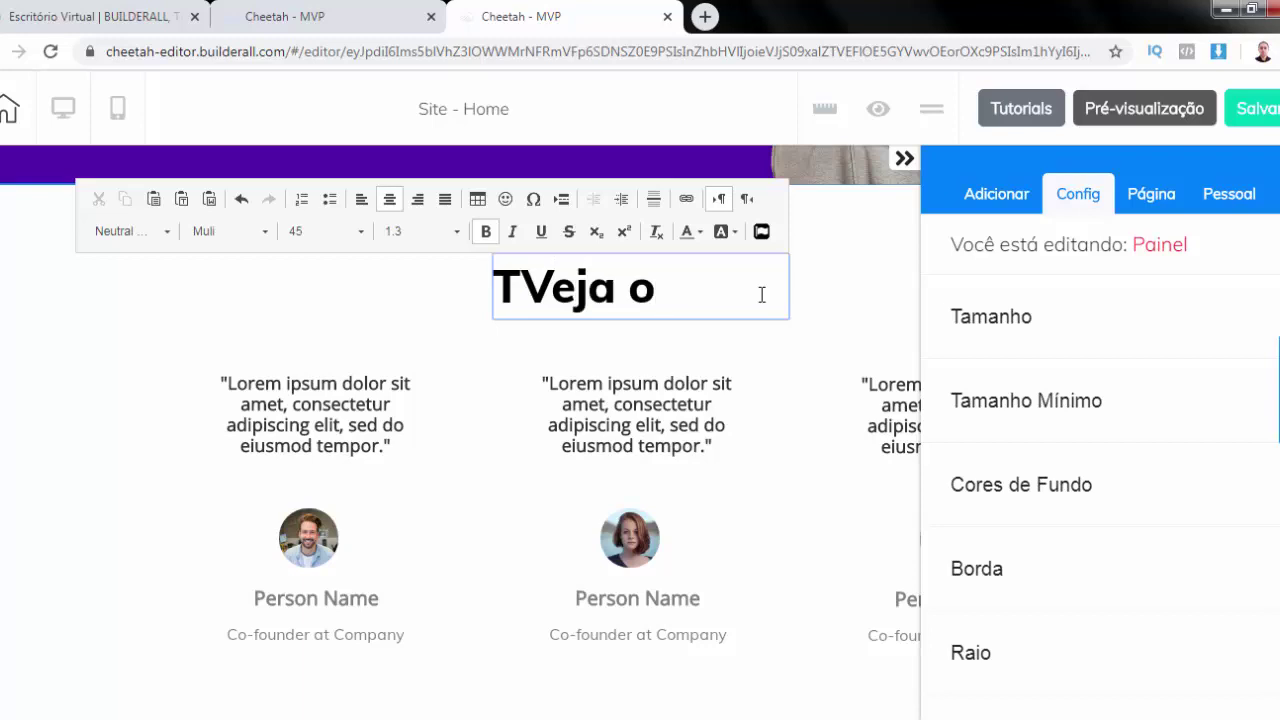
{"action": "type", "text": "Que Dizem No"}
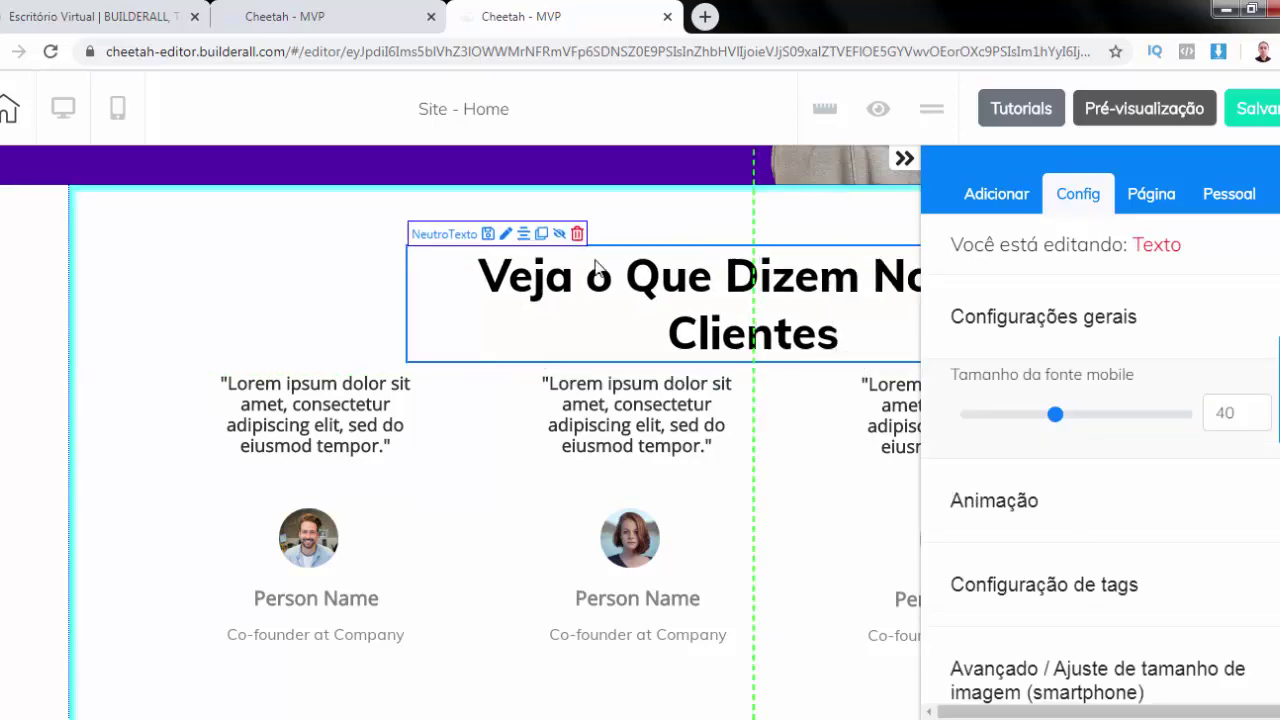
Widen the heading box onto one line and centre it horizontally in the section
{"action": "left_click_drag", "start_coordinate": [596, 265], "coordinate": [472, 238]}
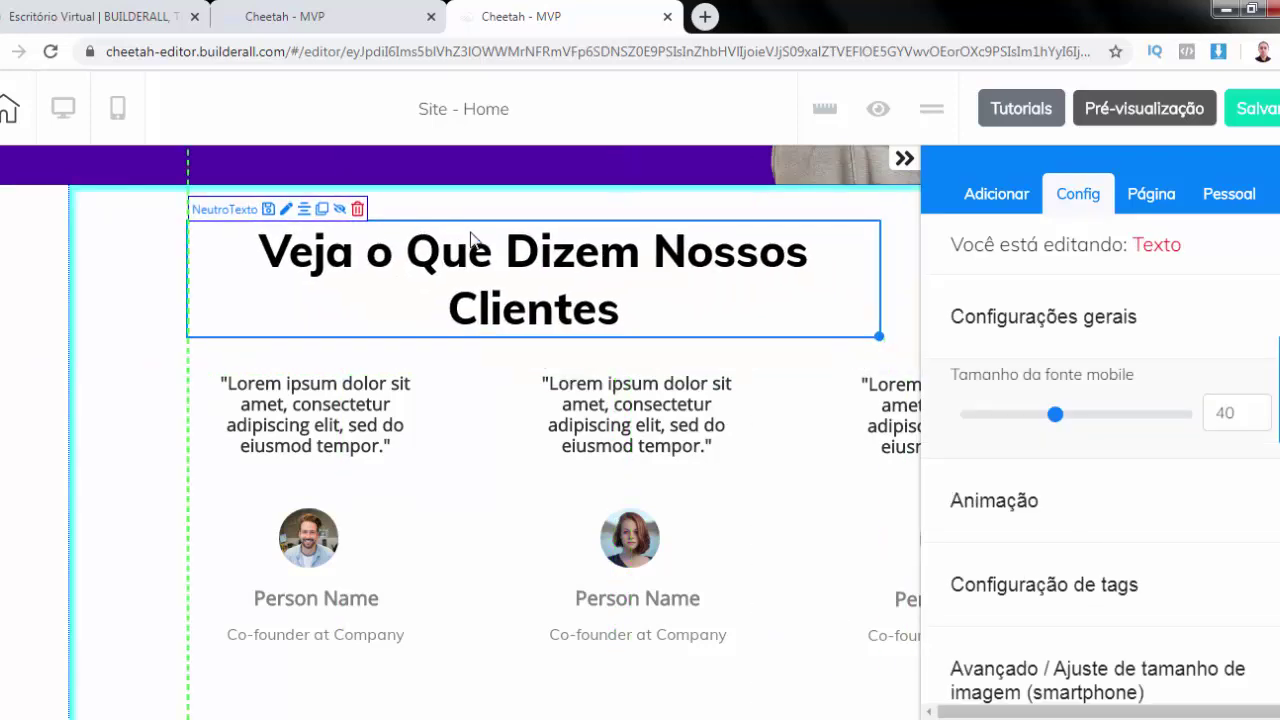
{"action": "left_click_drag", "start_coordinate": [897, 349], "coordinate": [1043, 334]}
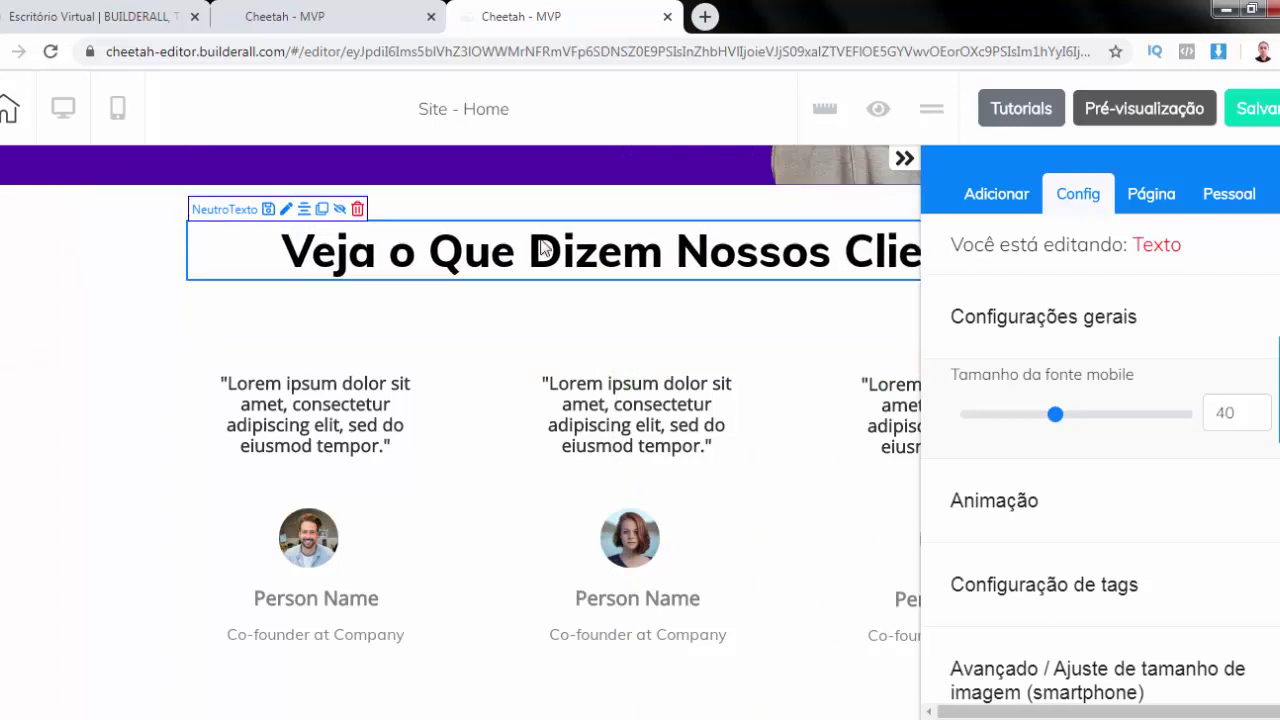
{"action": "left_click", "coordinate": [304, 213]}
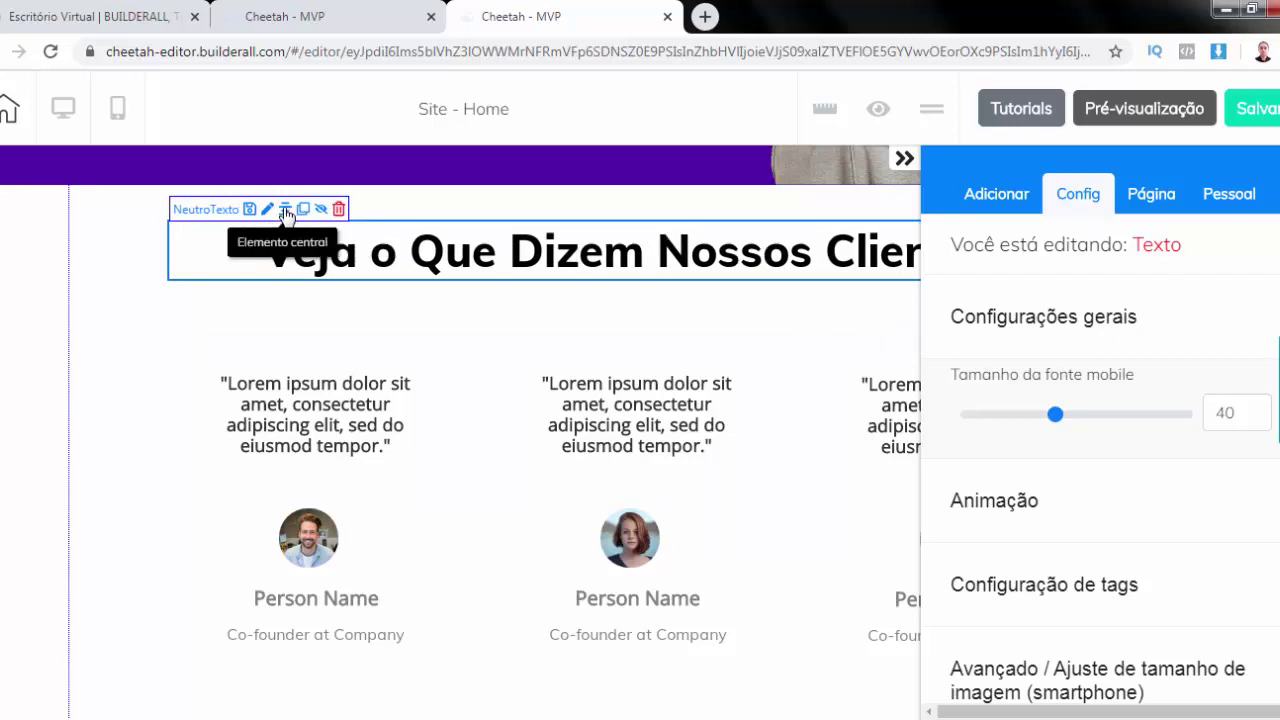
{"action": "left_click", "coordinate": [918, 159]}
{"action": "left_click", "coordinate": [588, 253]}
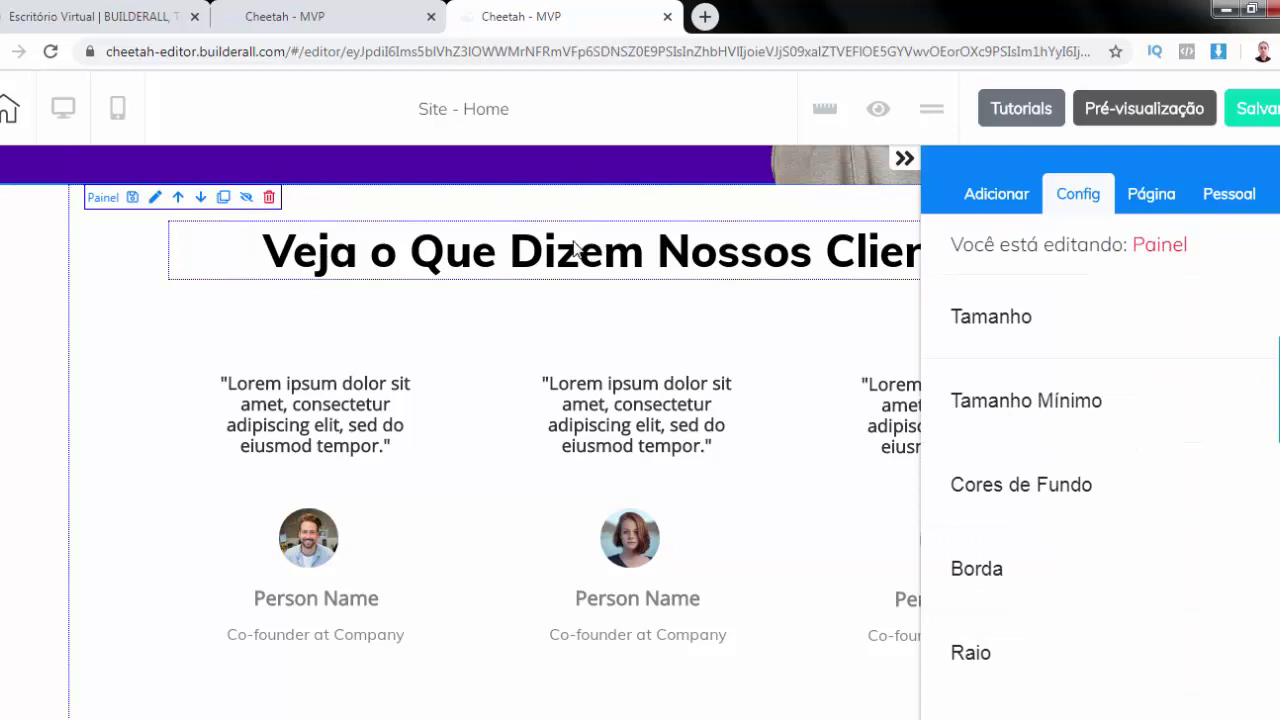
{"action": "left_click", "coordinate": [578, 246]}
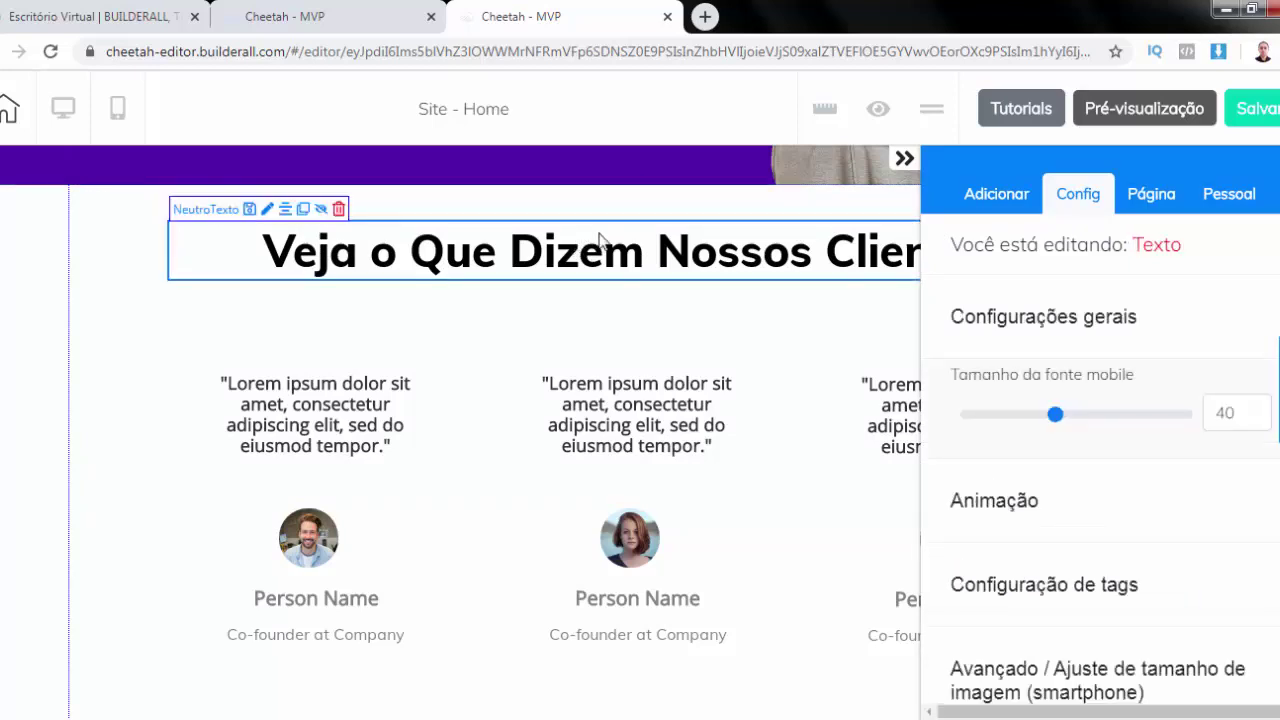
{"action": "left_click", "coordinate": [285, 243]}
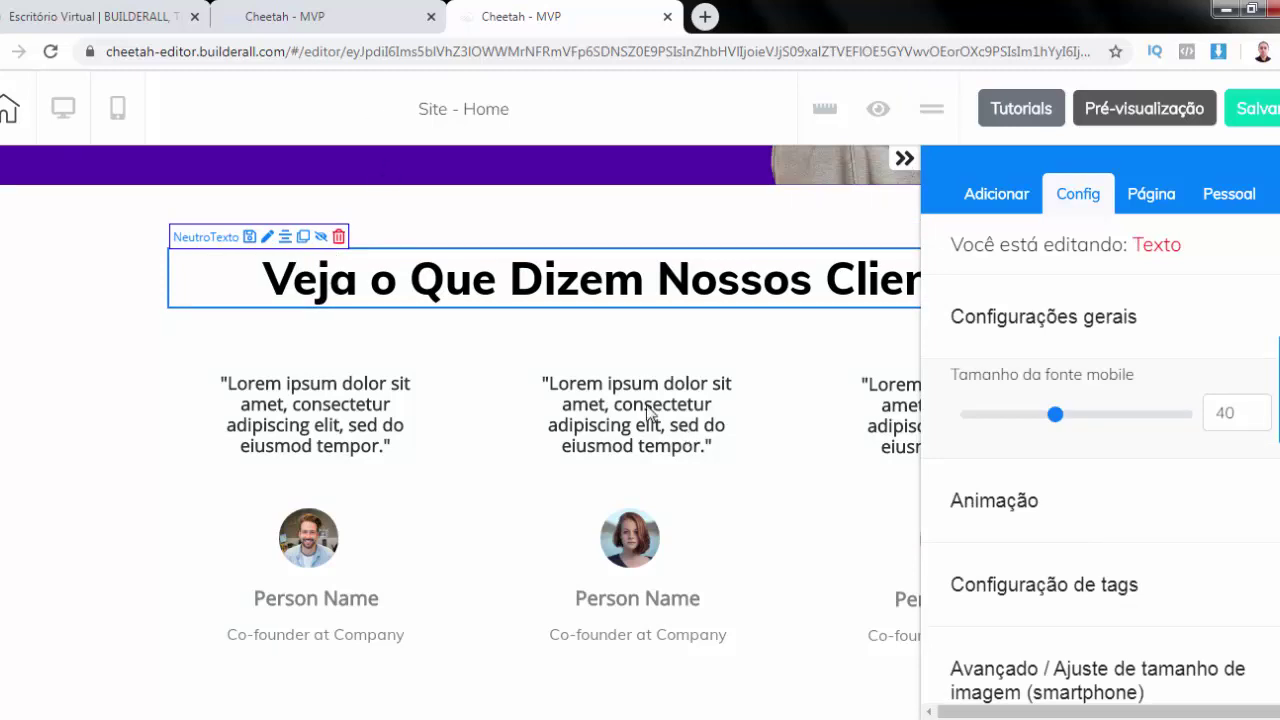
Replace the three Person Name captions with João, Ana Clara and Pedro
{"action": "scroll", "coordinate": [806, 429], "scroll_direction": "up", "scroll_amount": 2}
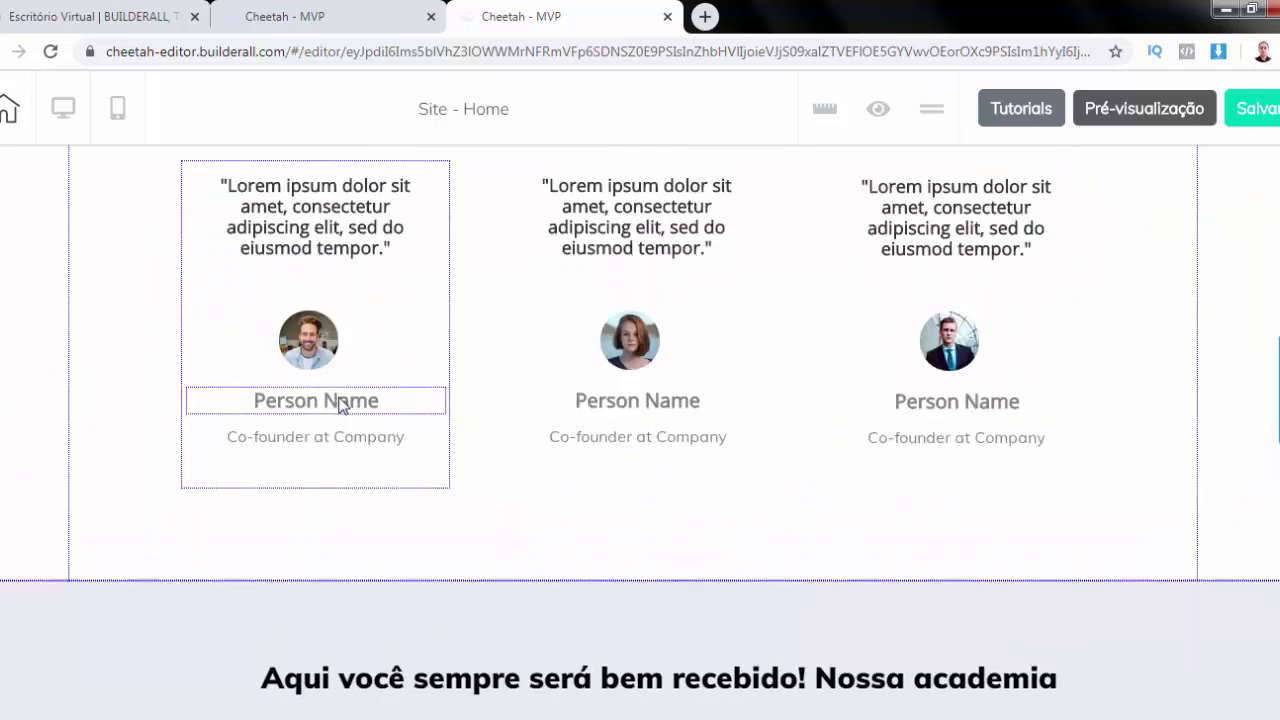
{"action": "double_click", "coordinate": [338, 402]}
{"action": "type", "text": "Jo"}
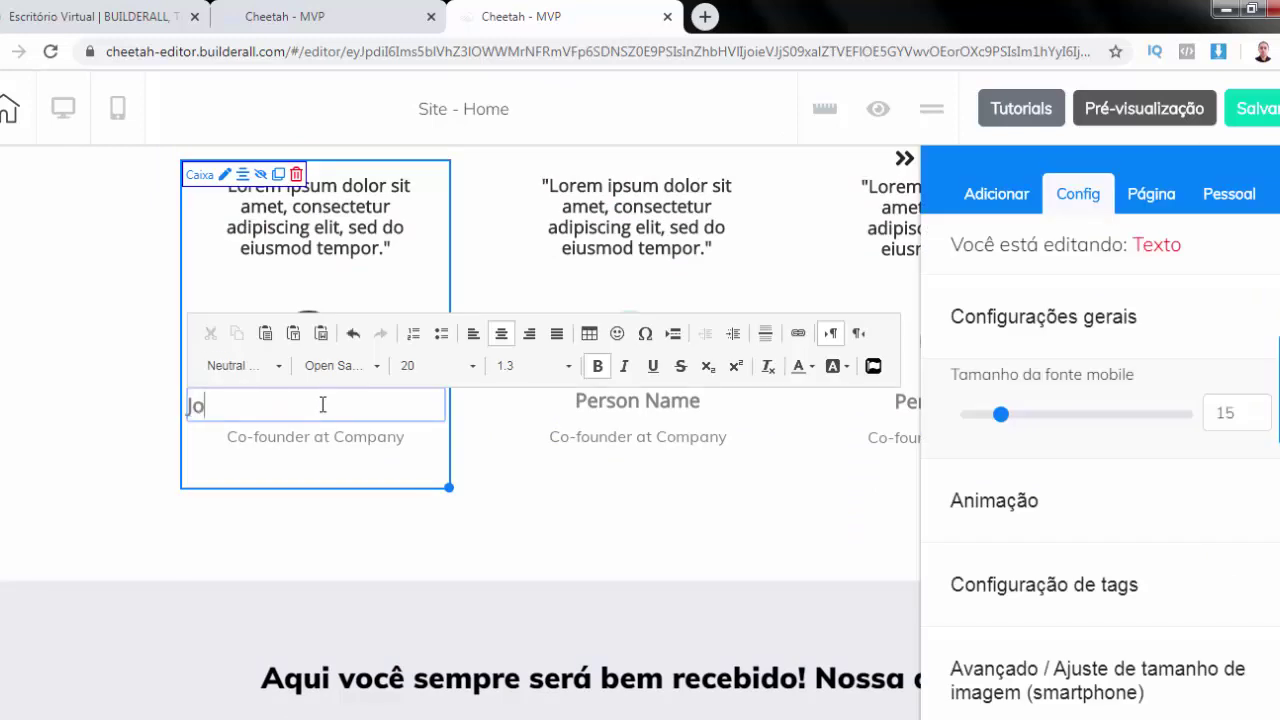
{"action": "type", "text": "ão"}
{"action": "left_click", "coordinate": [502, 471]}
{"action": "left_click", "coordinate": [662, 403]}
{"action": "left_click", "coordinate": [662, 403]}
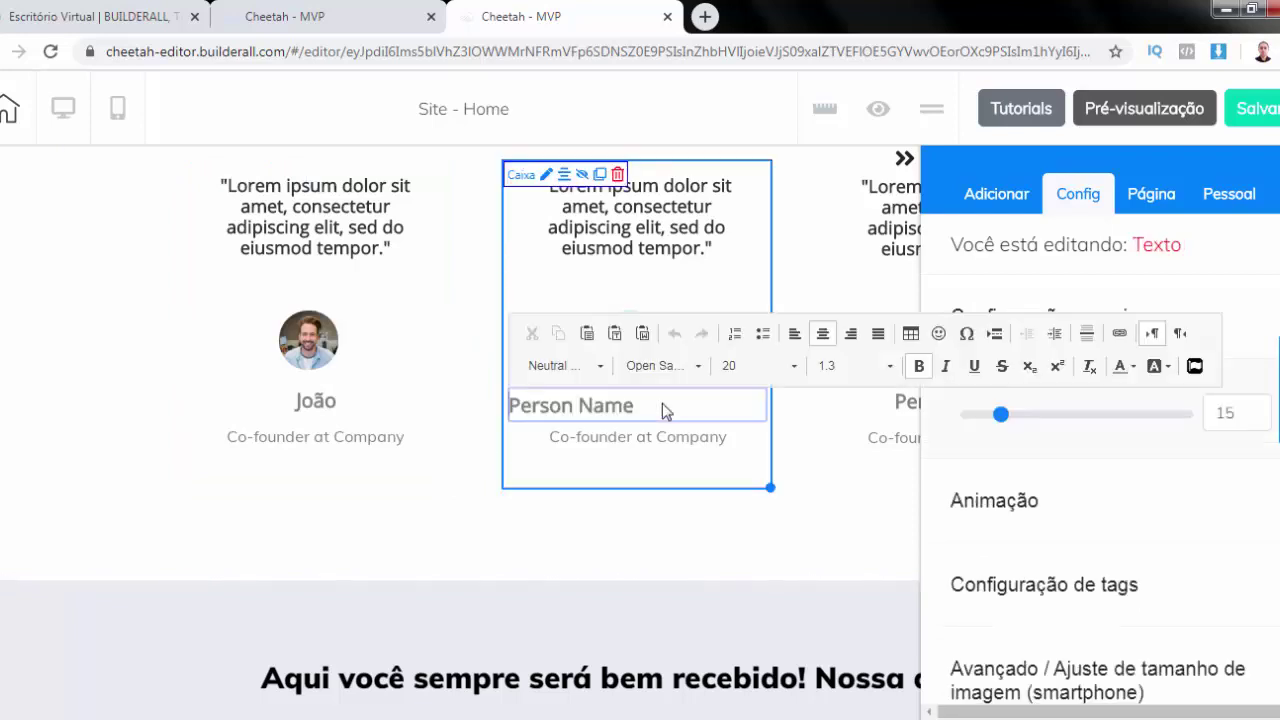
{"action": "triple_click", "coordinate": [663, 403]}
{"action": "type", "text": "A"}
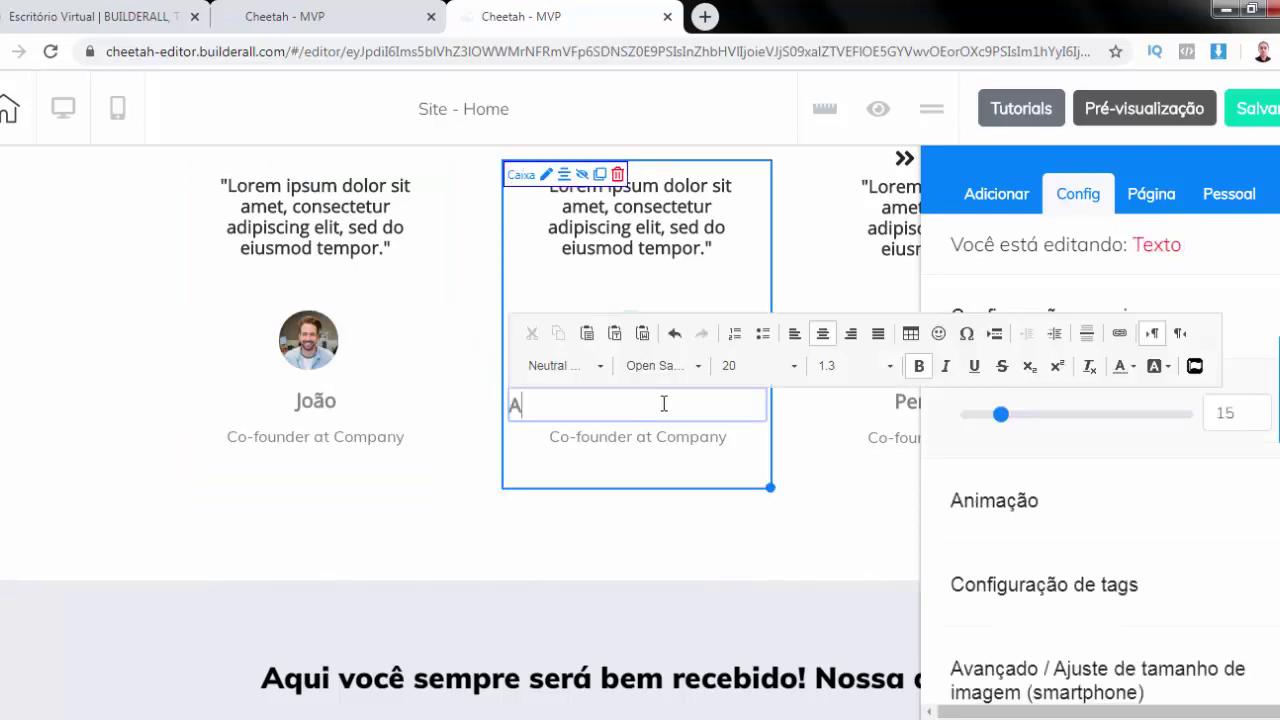
{"action": "type", "text": "na Clara"}
{"action": "left_click", "coordinate": [795, 410]}
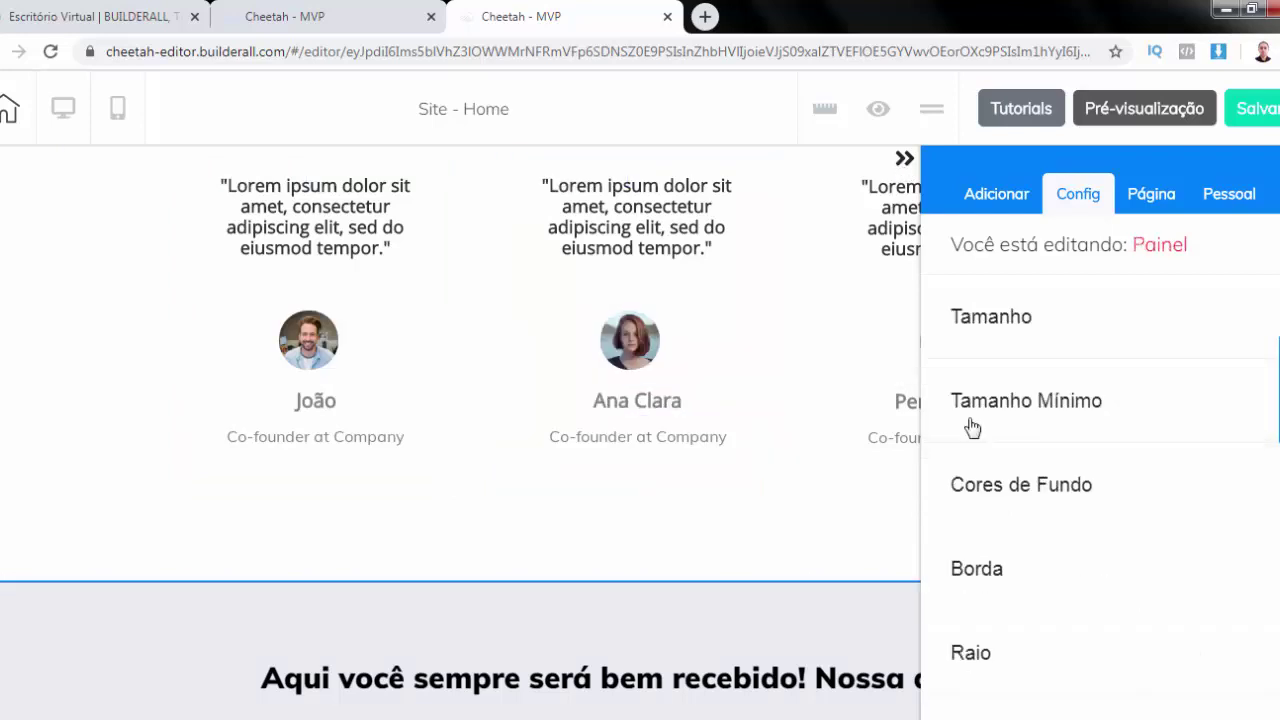
{"action": "triple_click", "coordinate": [911, 408]}
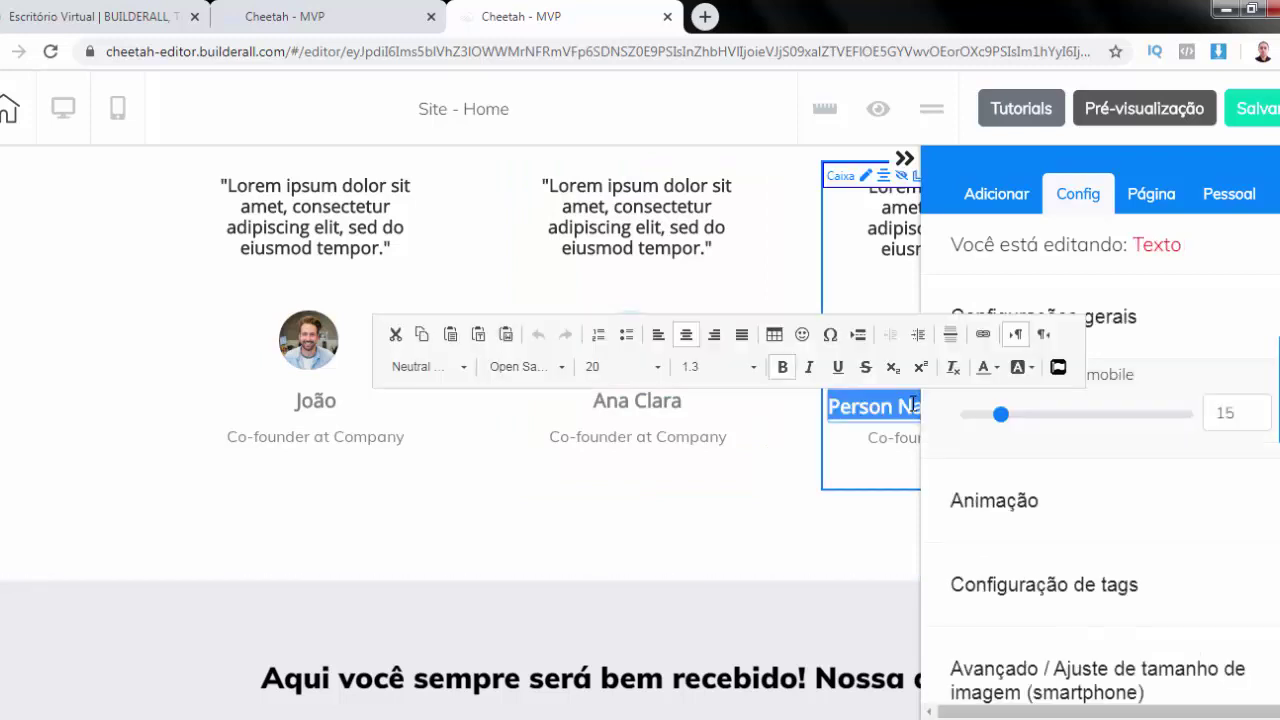
{"action": "type", "text": "Pedro"}
{"action": "left_click", "coordinate": [857, 130]}
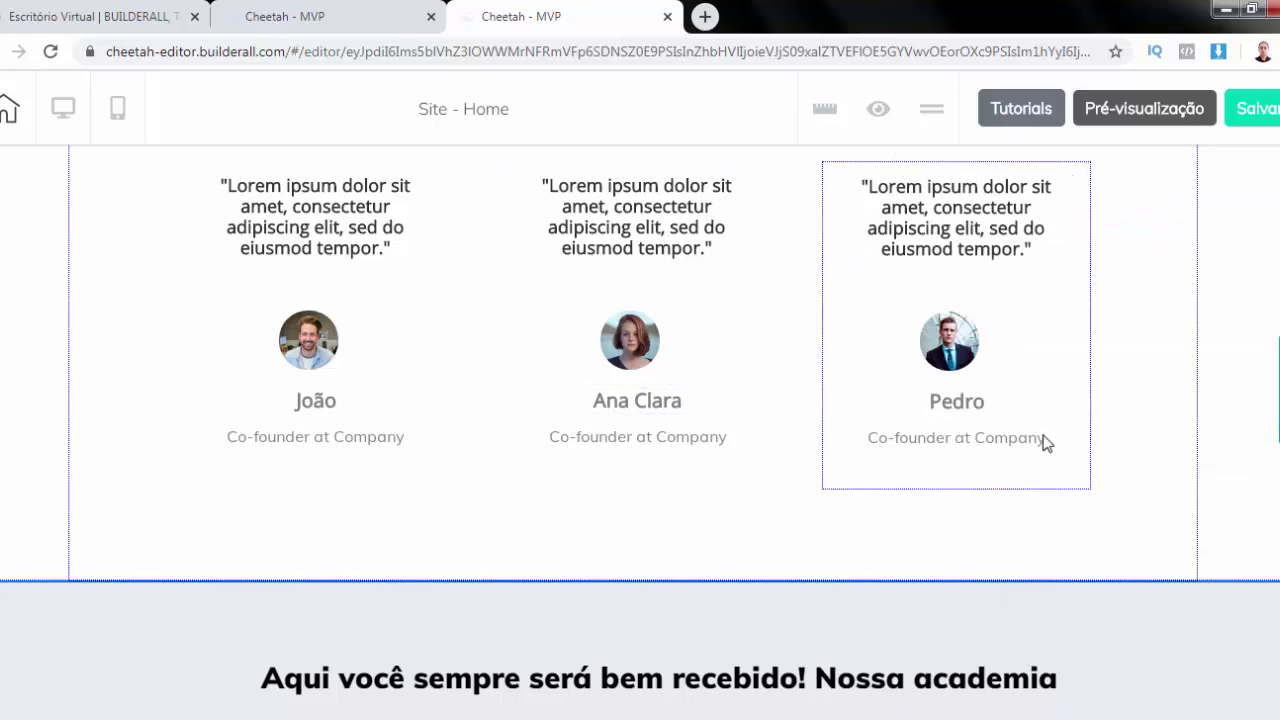
{"action": "scroll", "coordinate": [960, 298], "scroll_direction": "down", "scroll_amount": 3}
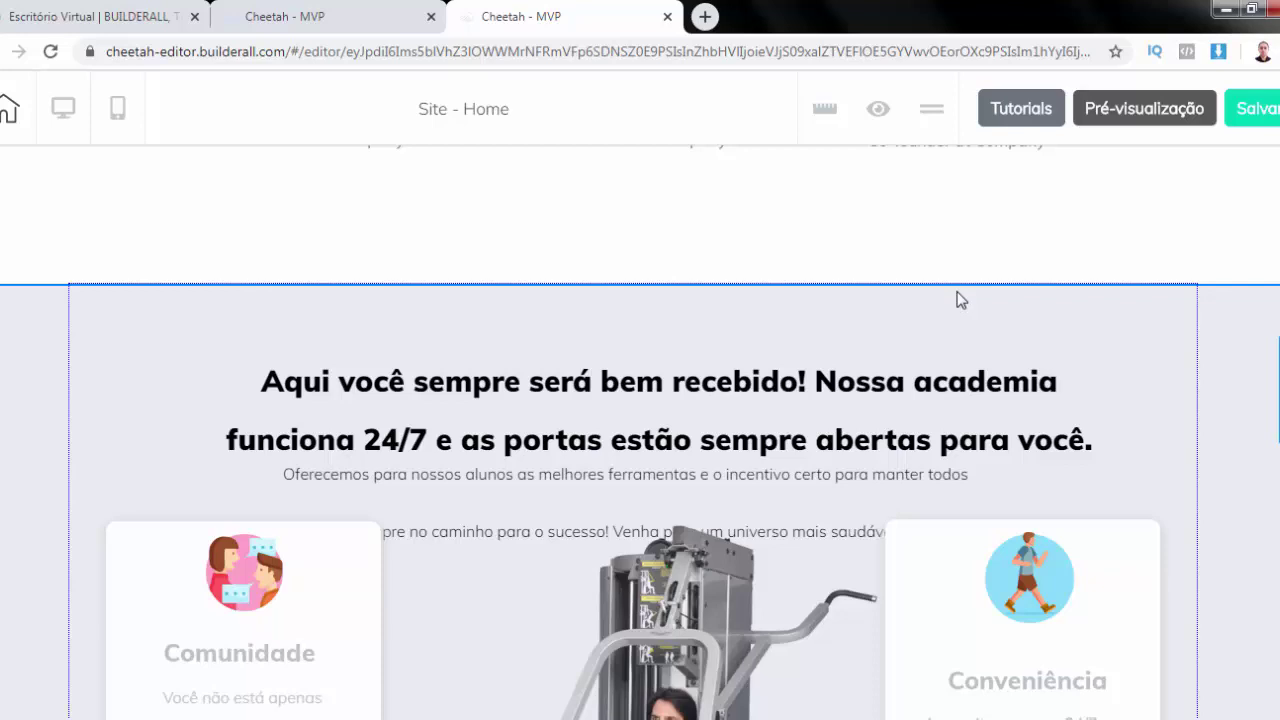
{"action": "scroll", "coordinate": [982, 365], "scroll_direction": "down", "scroll_amount": 2}
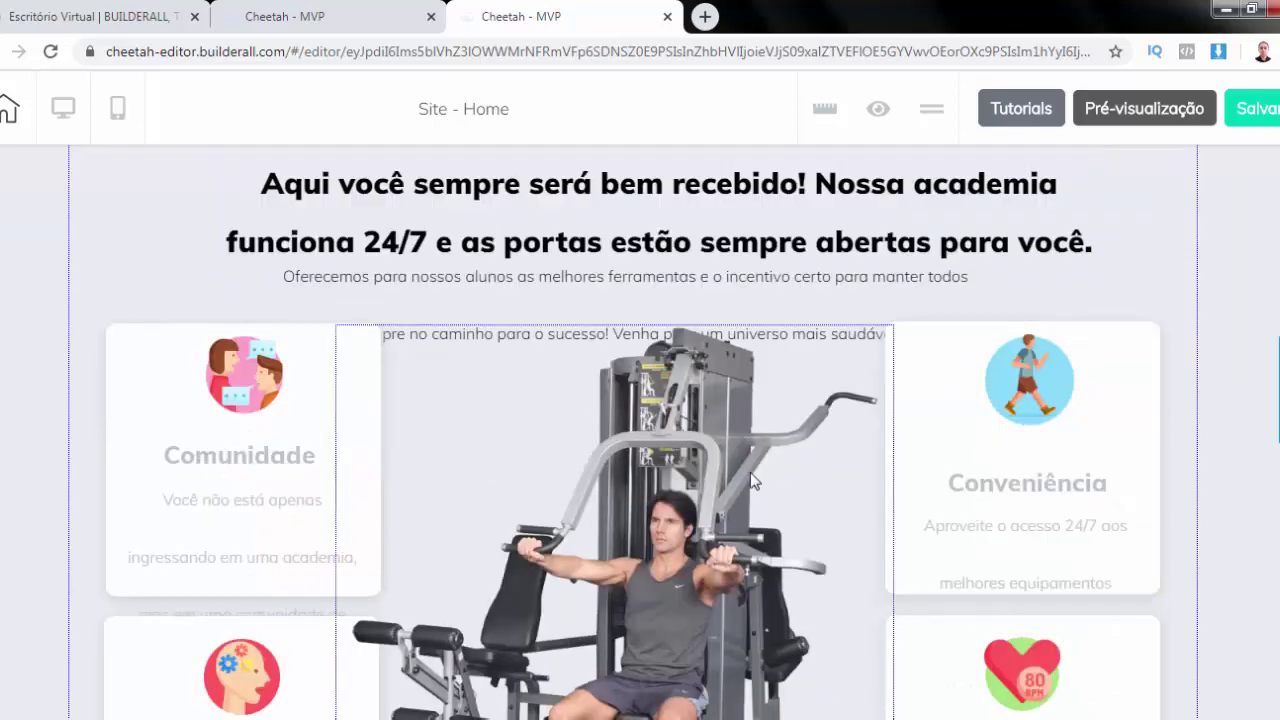
{"action": "scroll", "coordinate": [733, 480], "scroll_direction": "down", "scroll_amount": 3}
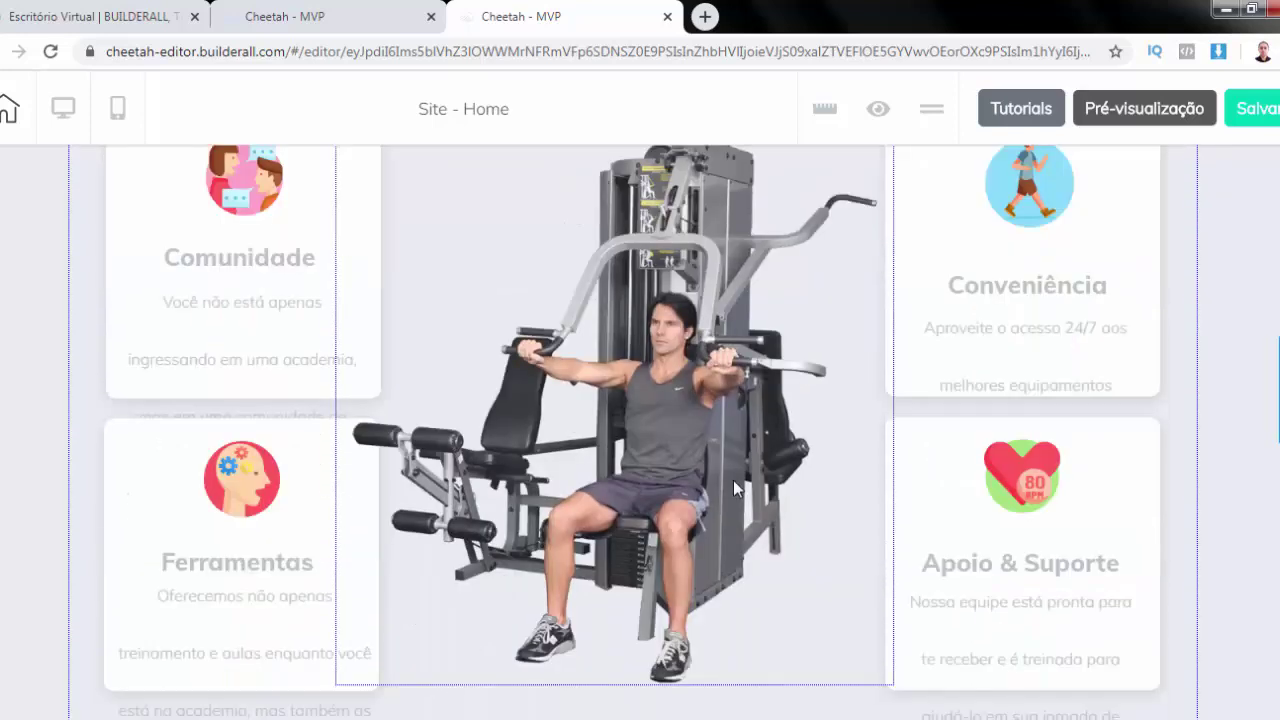
{"action": "scroll", "coordinate": [733, 488], "scroll_direction": "down", "scroll_amount": 1}
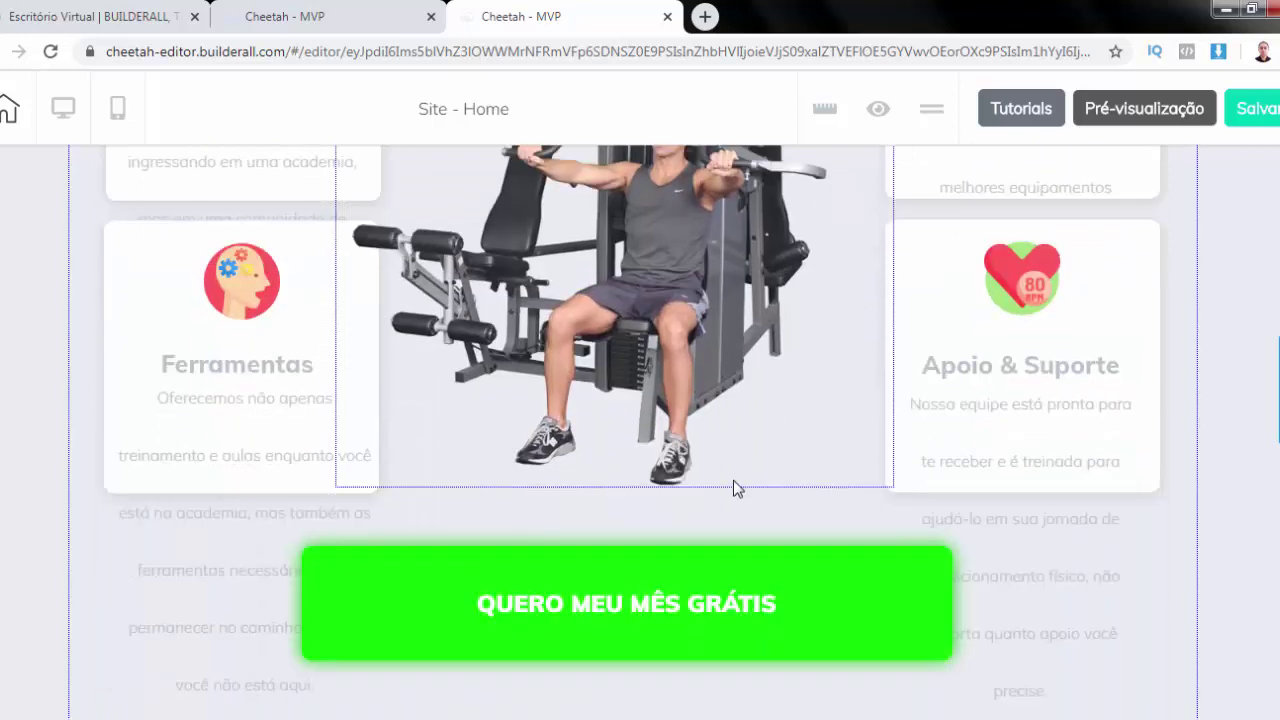
{"action": "scroll", "coordinate": [735, 488], "scroll_direction": "up", "scroll_amount": 4}
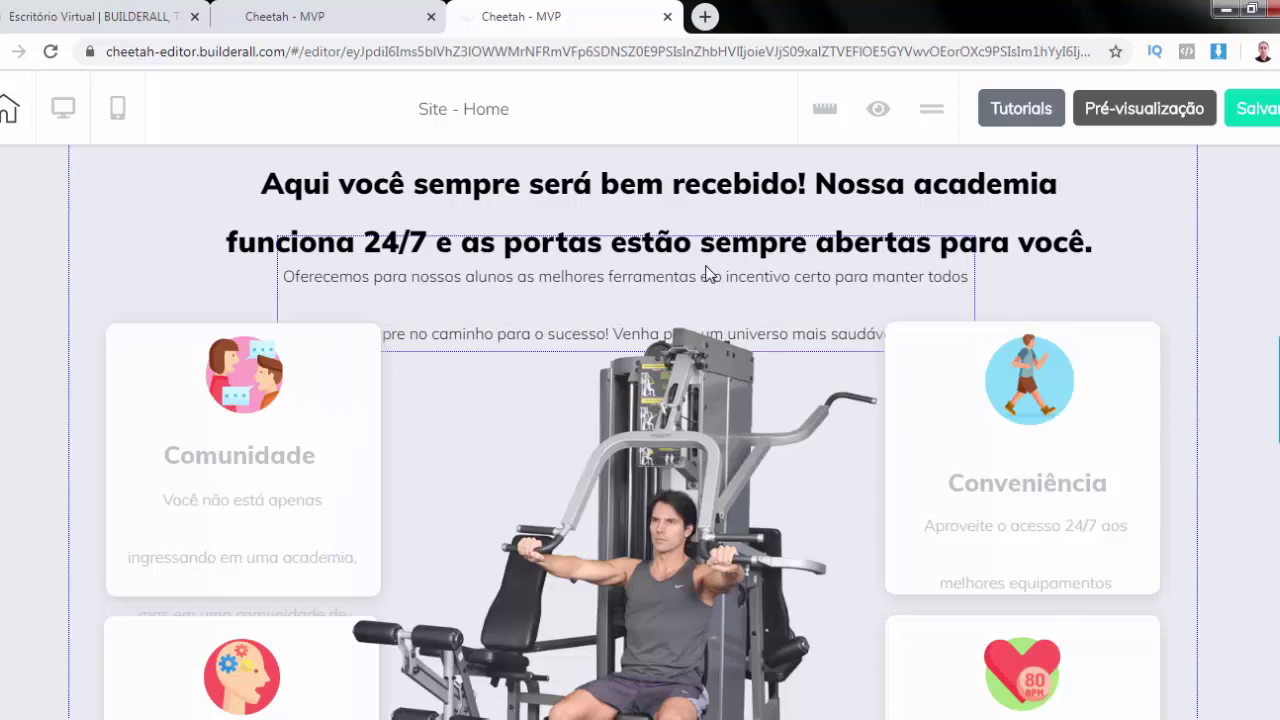
{"action": "scroll", "coordinate": [706, 272], "scroll_direction": "up", "scroll_amount": 3}
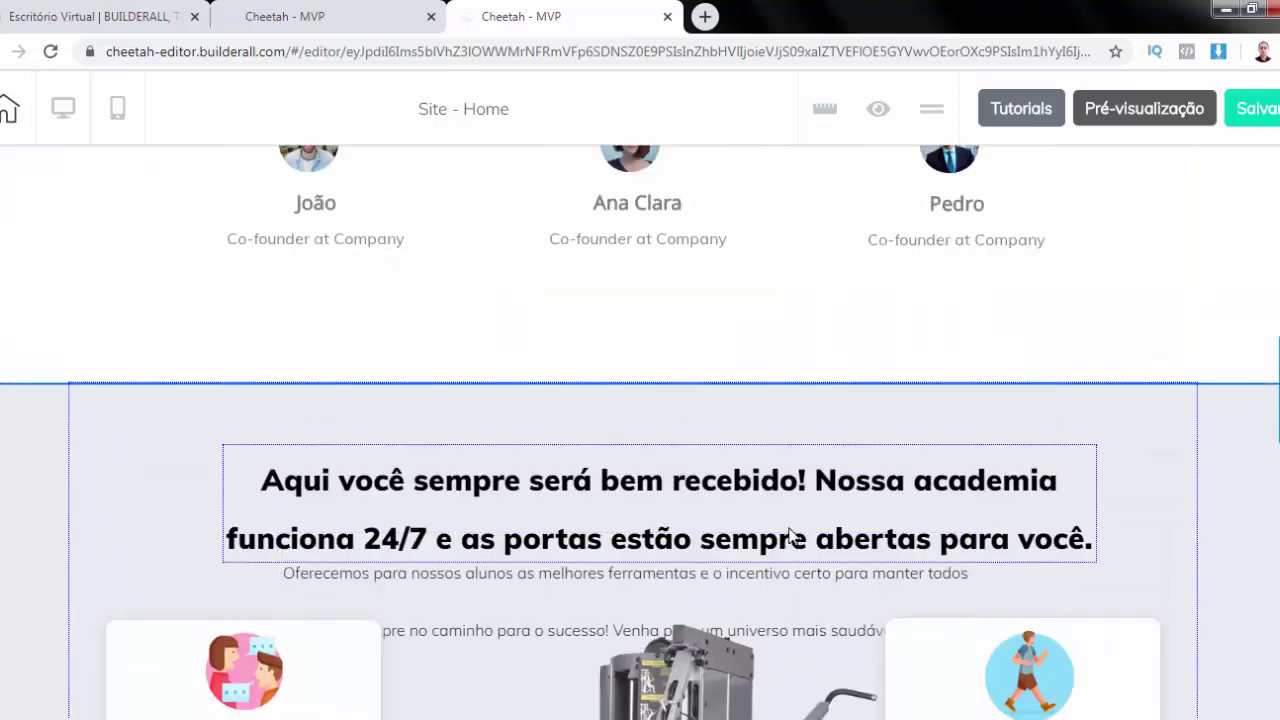
Move the welcome heading up slightly
{"action": "scroll", "coordinate": [785, 494], "scroll_direction": "down", "scroll_amount": 2}
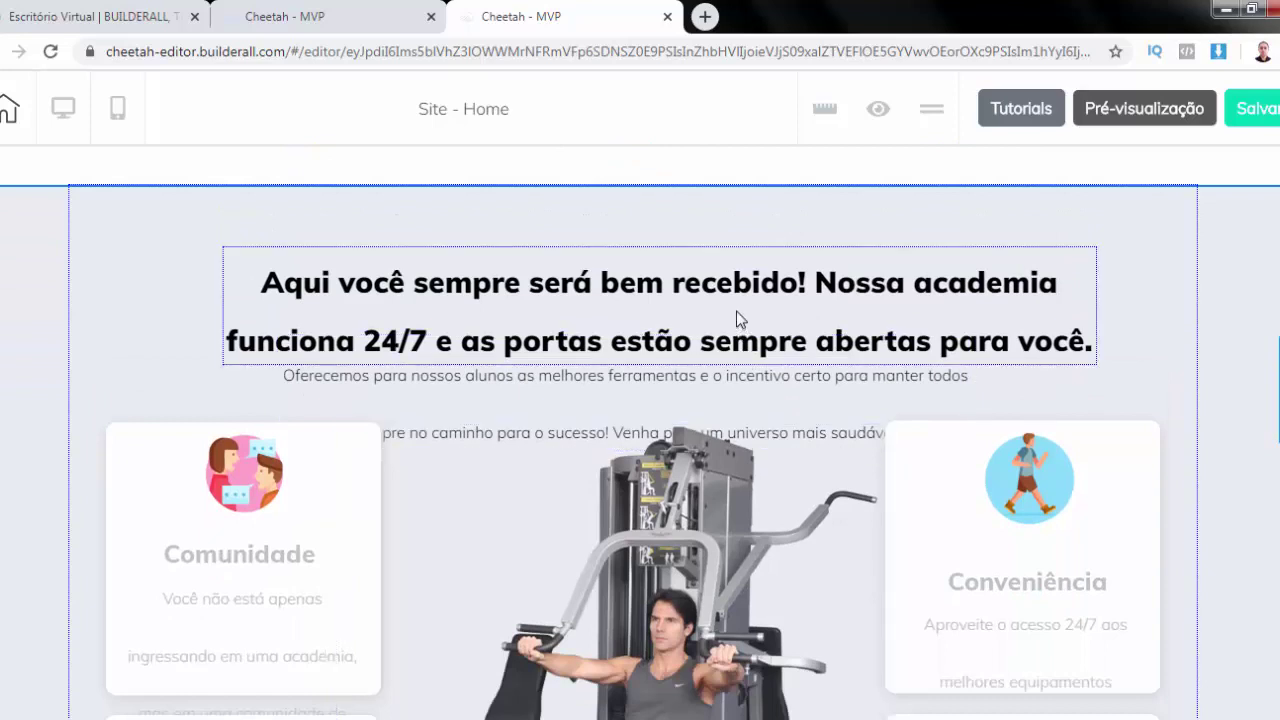
{"action": "left_click_drag", "start_coordinate": [736, 311], "coordinate": [736, 282]}
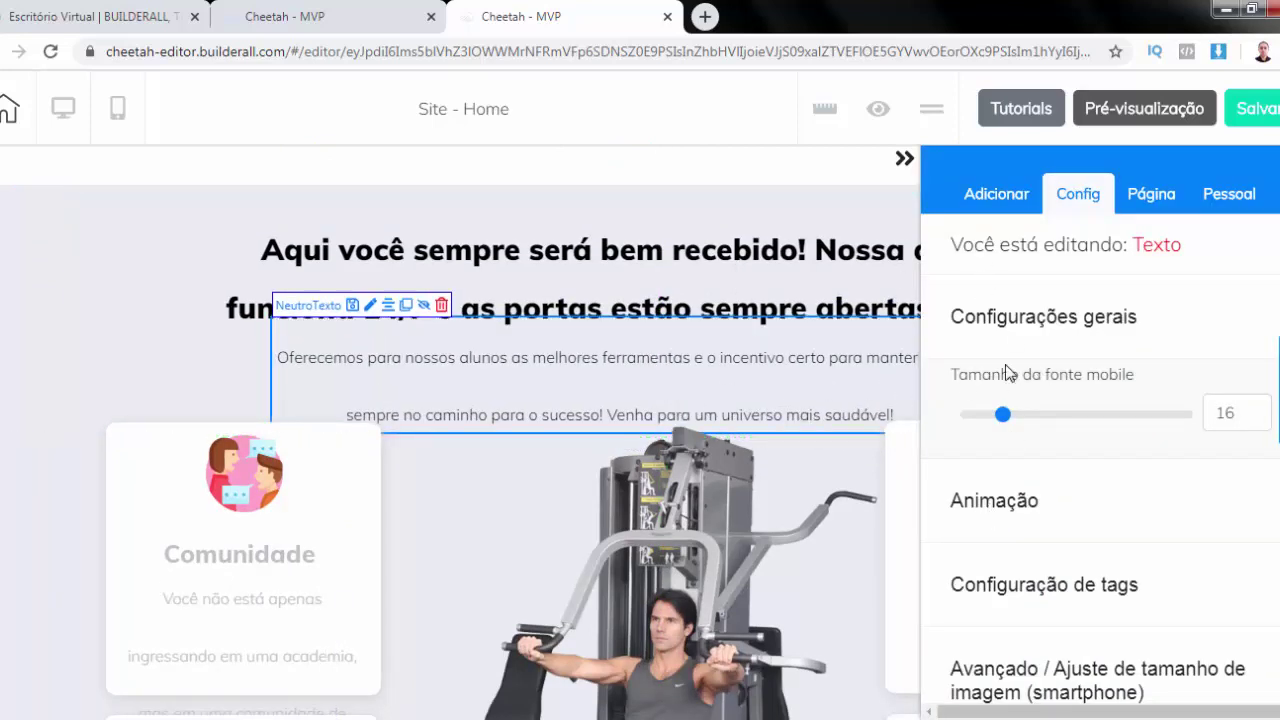
{"action": "scroll", "coordinate": [1095, 400], "scroll_direction": "down", "scroll_amount": 1}
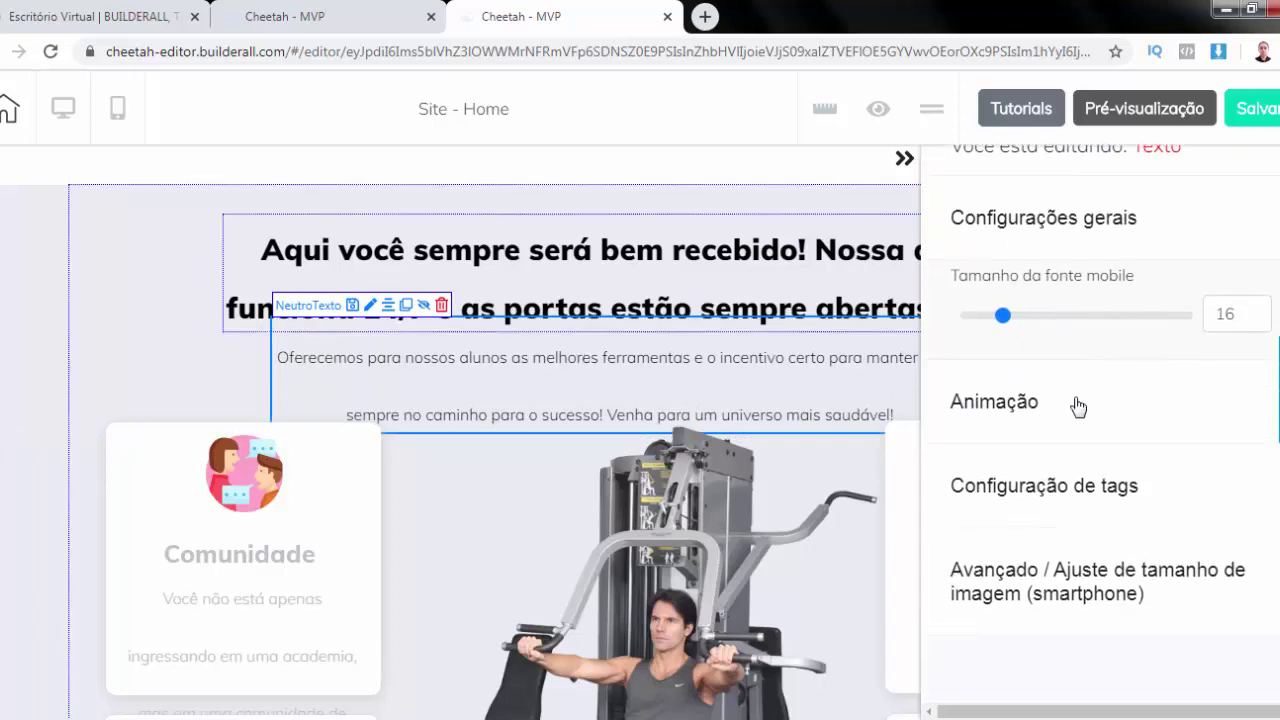
Expand the subtitle paragraph's advanced settings to view its mobile font size of 16
{"action": "left_click", "coordinate": [1093, 572]}
{"action": "scroll", "coordinate": [1097, 577], "scroll_direction": "up", "scroll_amount": 3}
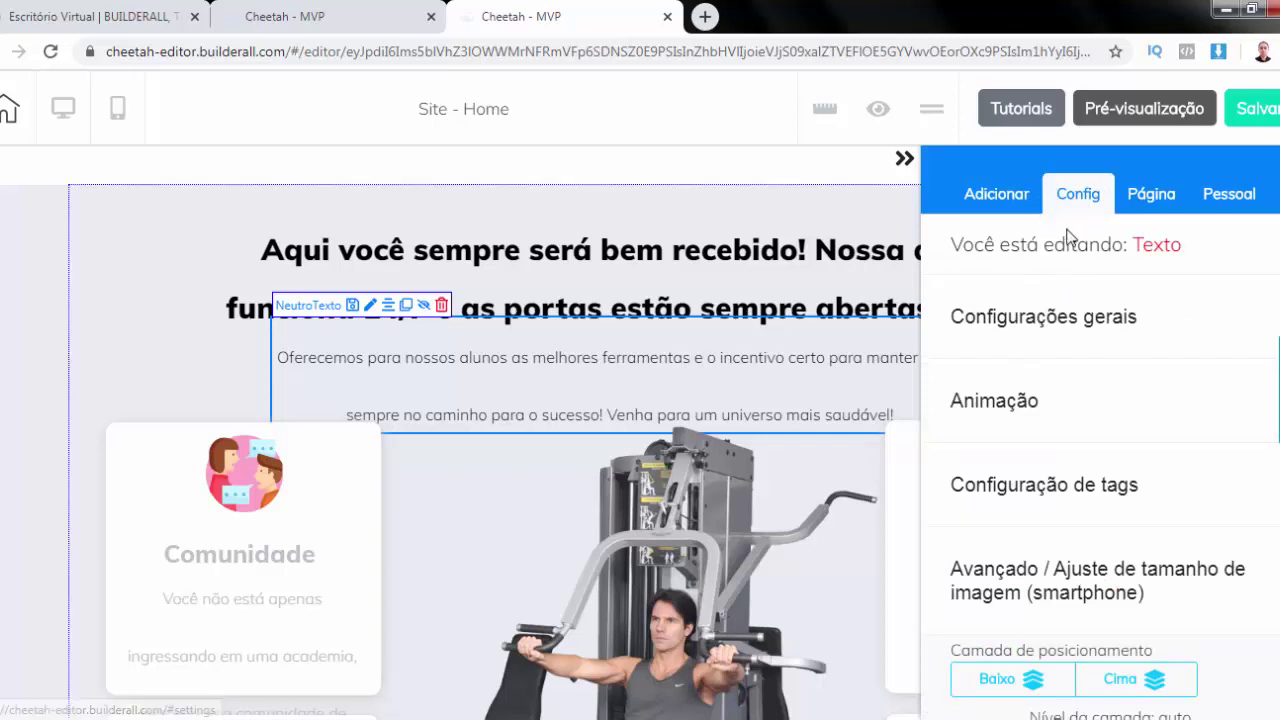
{"action": "left_click", "coordinate": [1070, 318]}
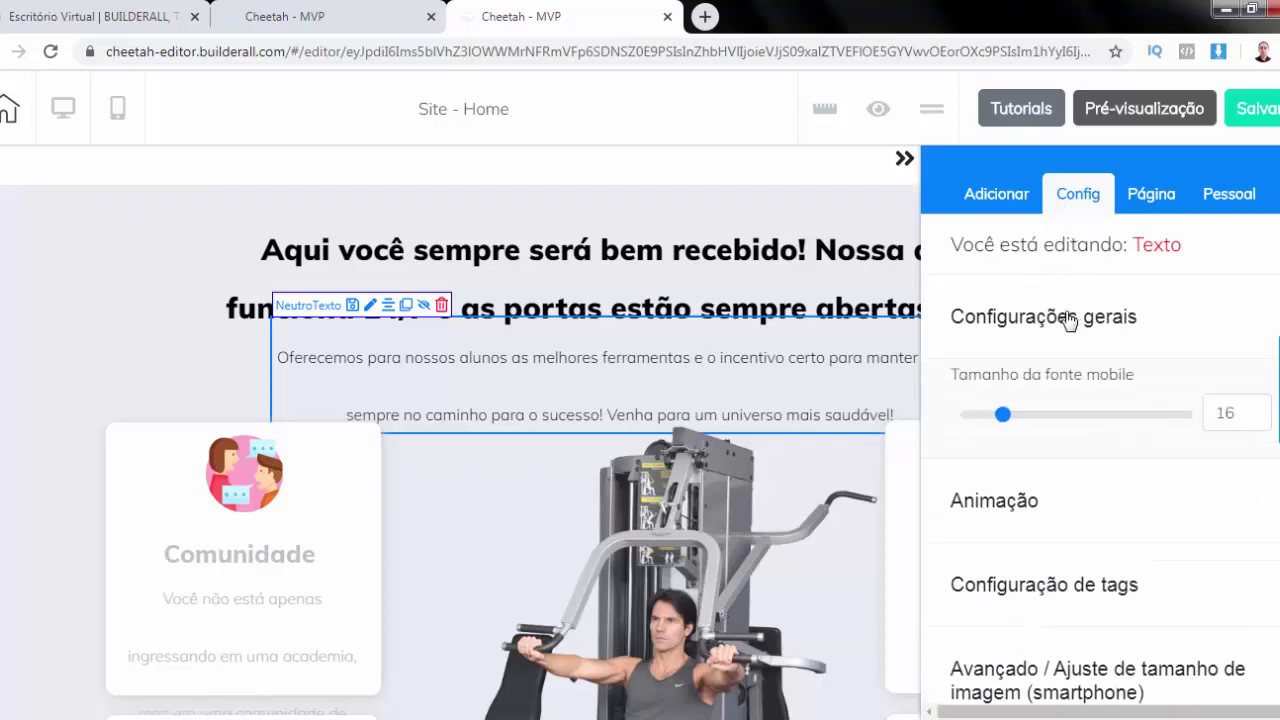
{"action": "scroll", "coordinate": [1072, 328], "scroll_direction": "down", "scroll_amount": 1}
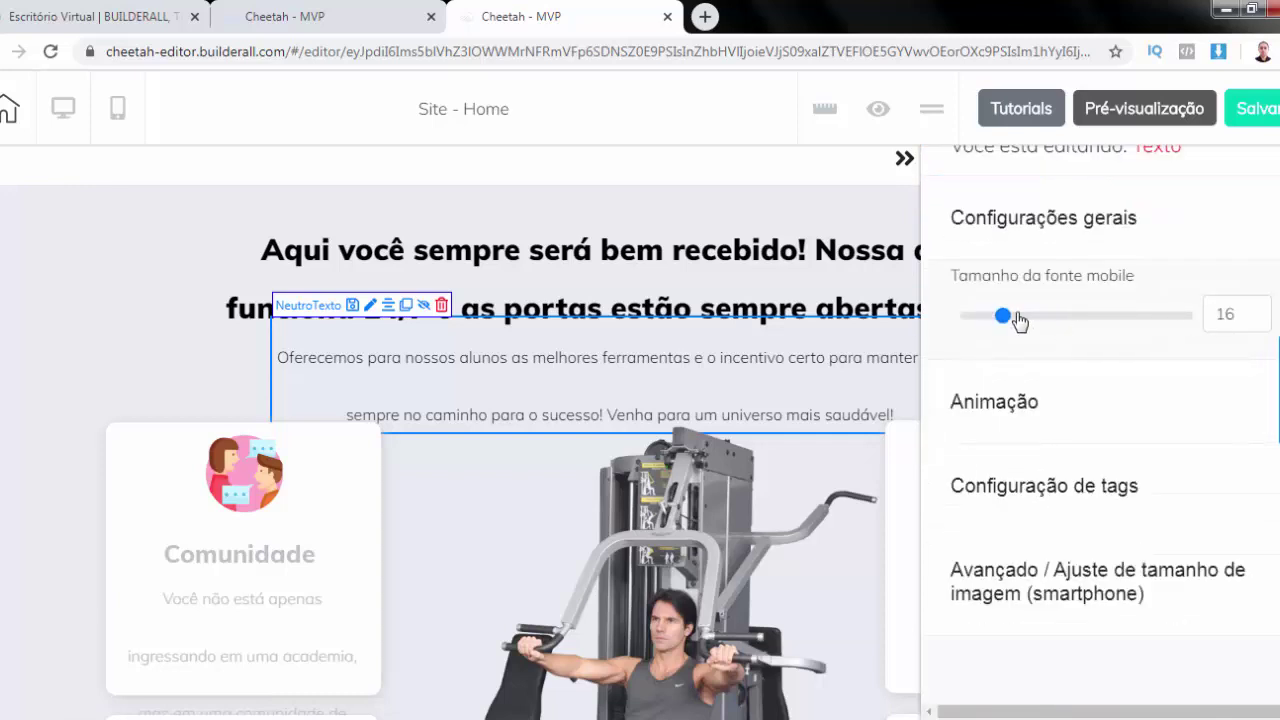
{"action": "scroll", "coordinate": [1040, 225], "scroll_direction": "up", "scroll_amount": 1}
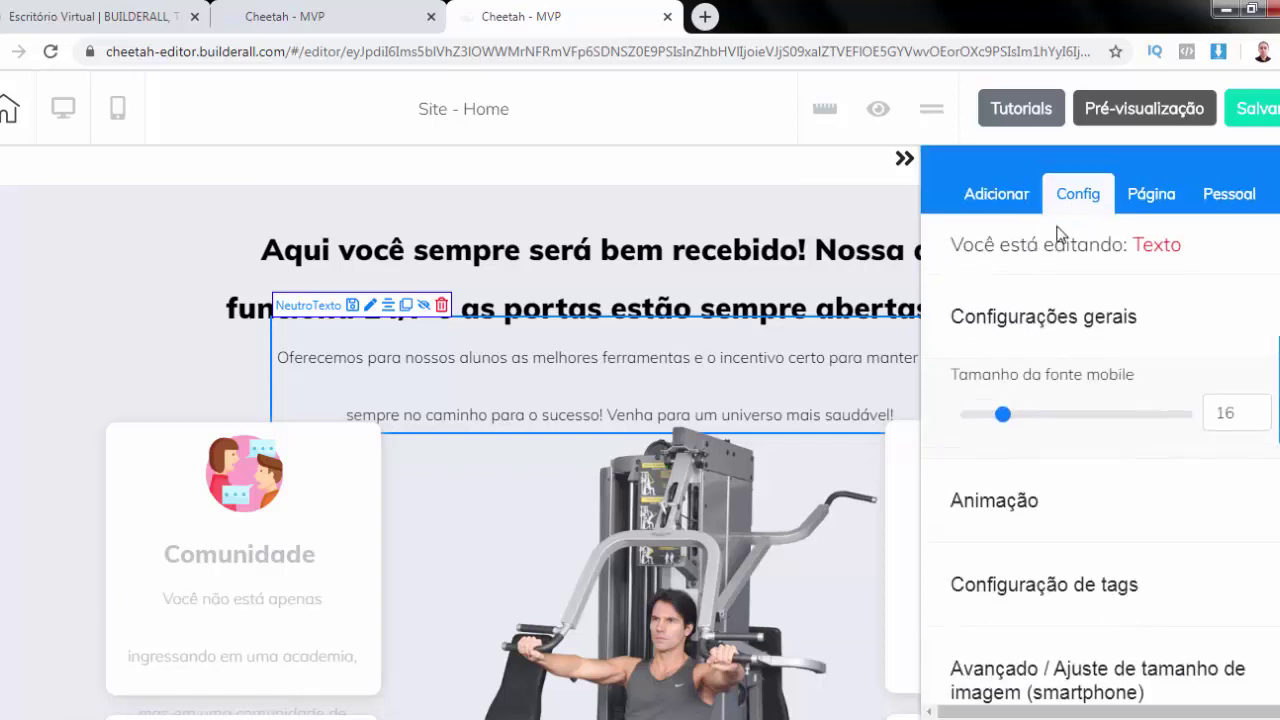
{"action": "left_click", "coordinate": [1000, 202]}
{"action": "left_click", "coordinate": [1090, 203]}
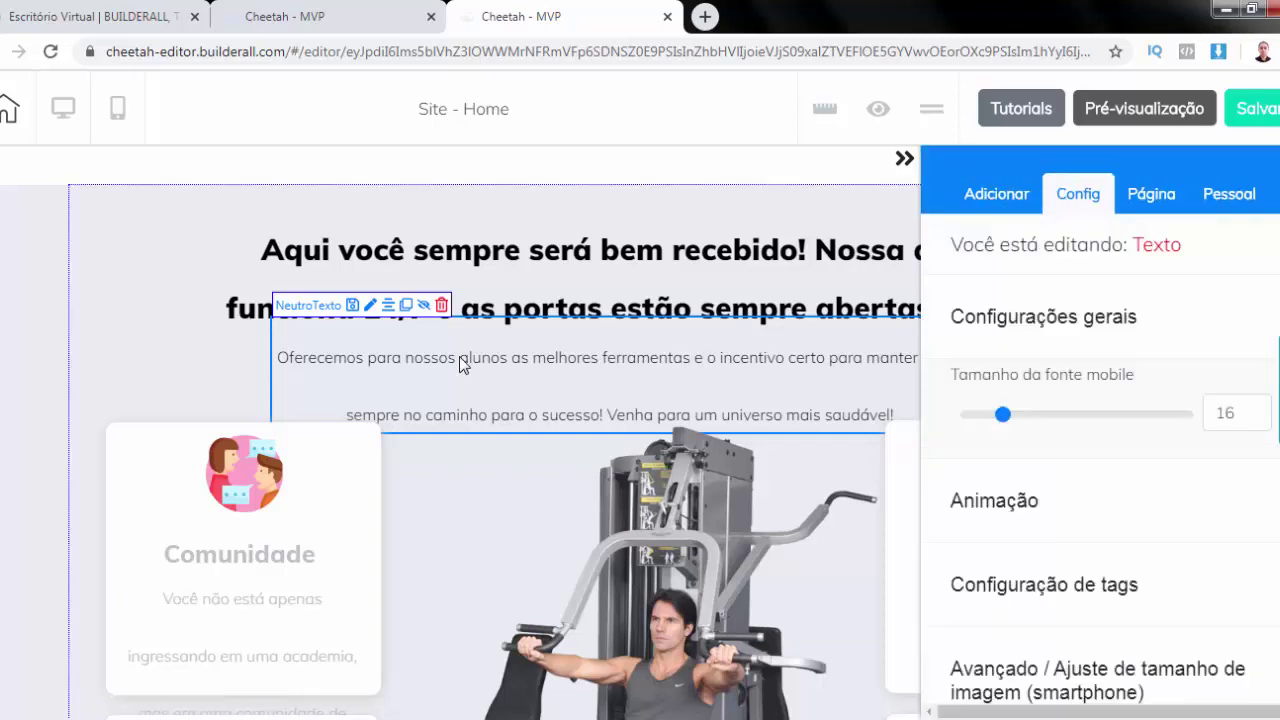
Restore the deleted subtitle paragraph and set its line height to 1.1
{"action": "key", "text": "Delete"}
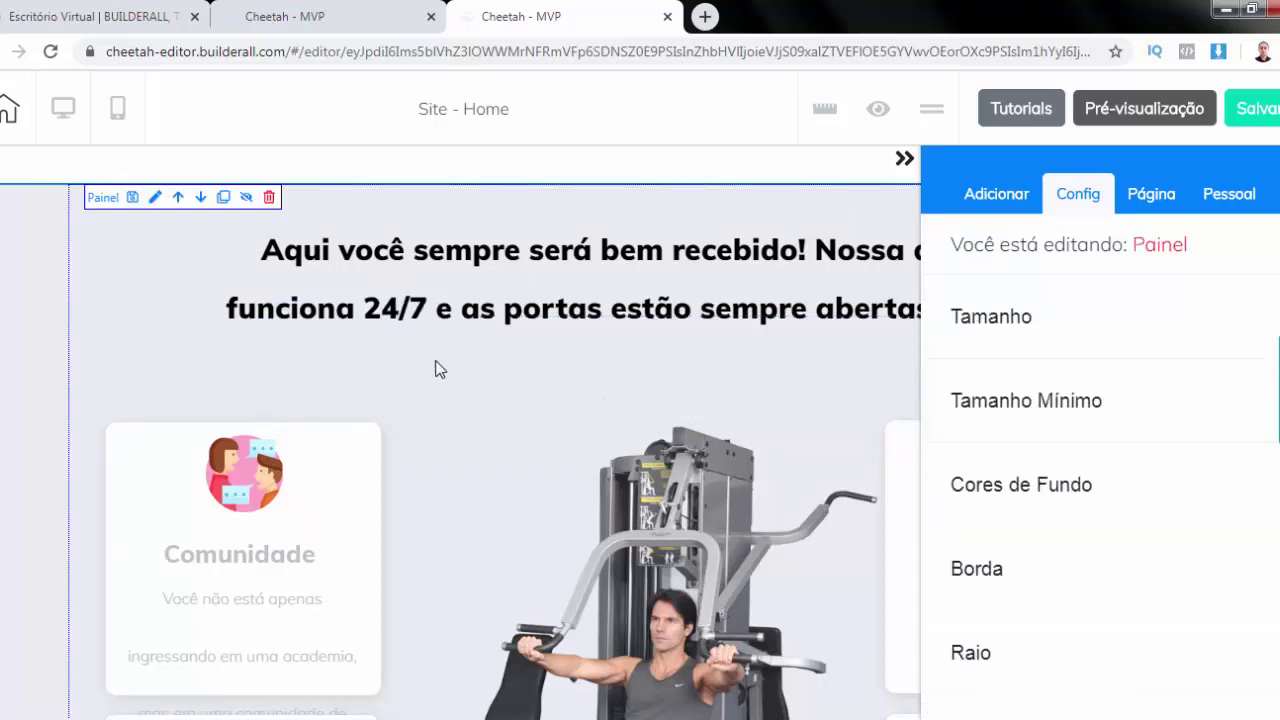
{"action": "key", "text": "ctrl+z"}
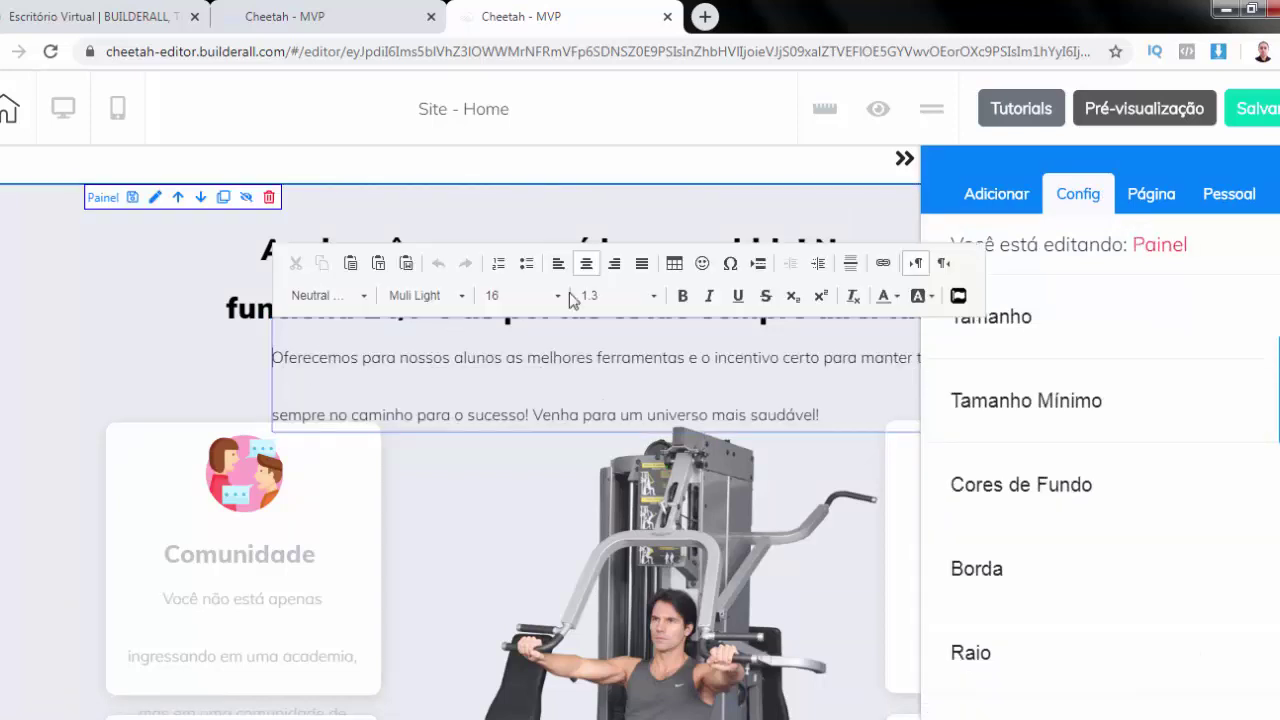
{"action": "left_click_drag", "start_coordinate": [278, 350], "coordinate": [846, 409]}
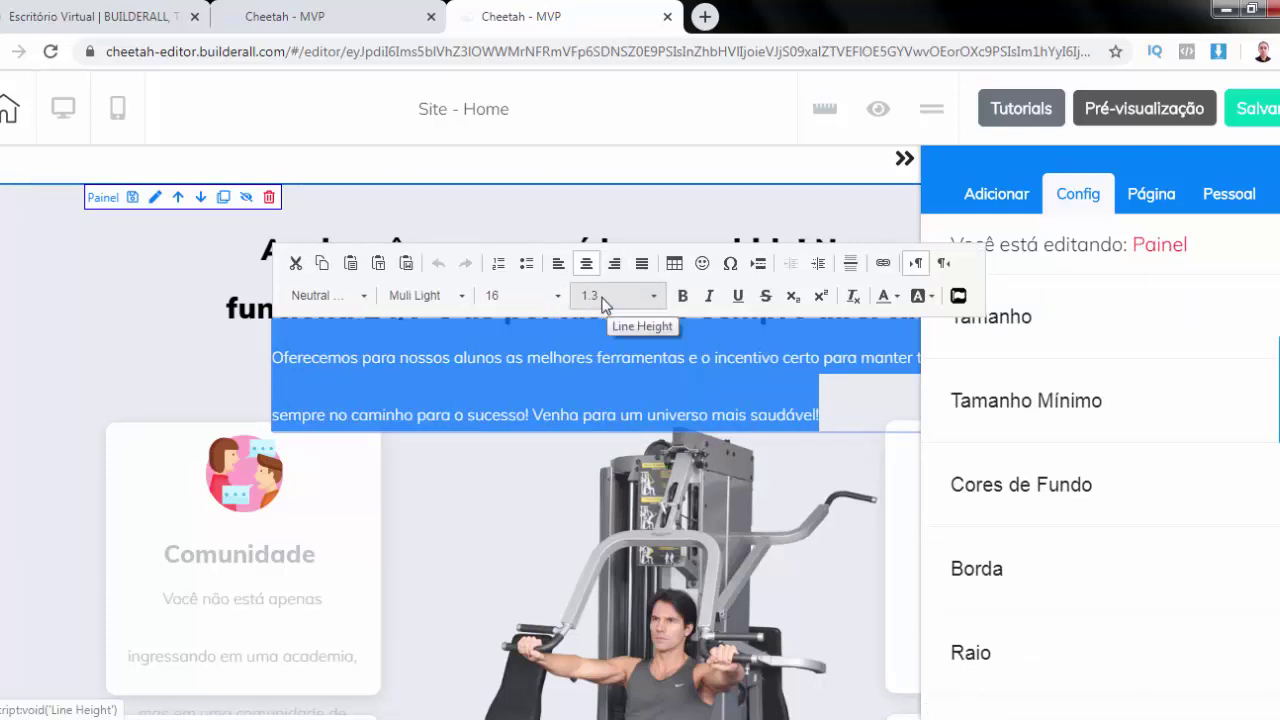
{"action": "left_click", "coordinate": [651, 295]}
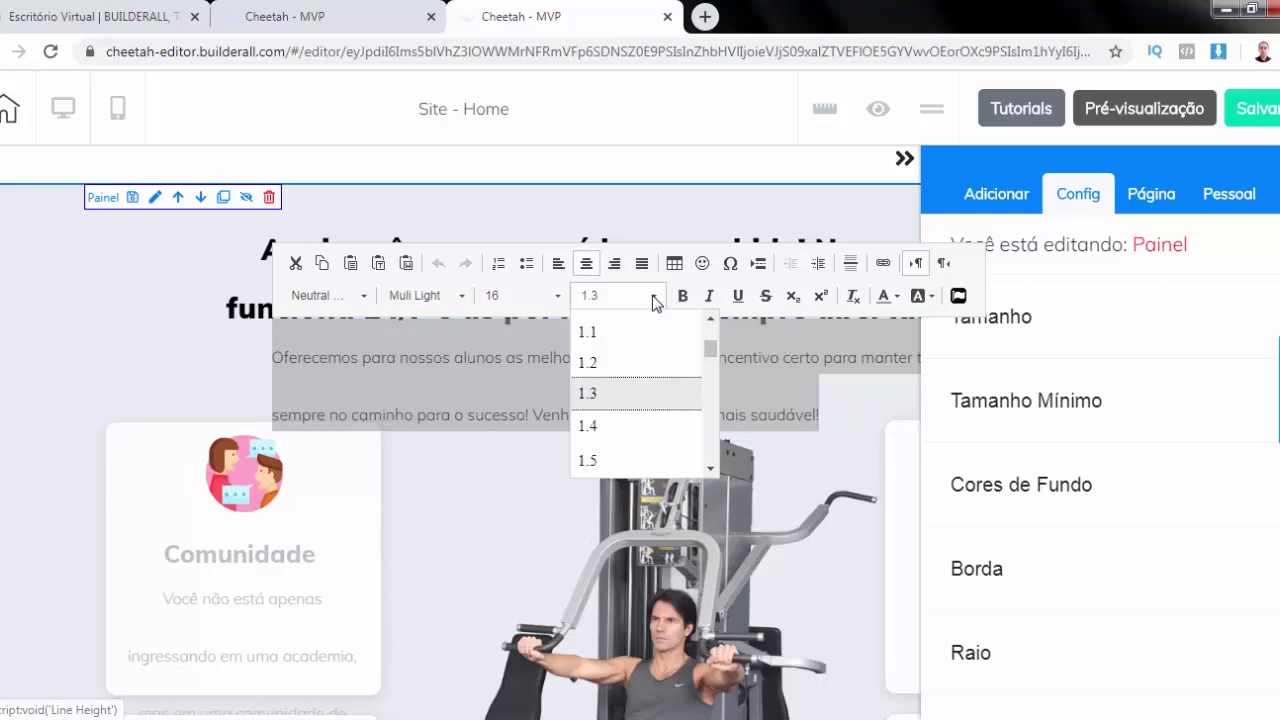
{"action": "left_click", "coordinate": [596, 335]}
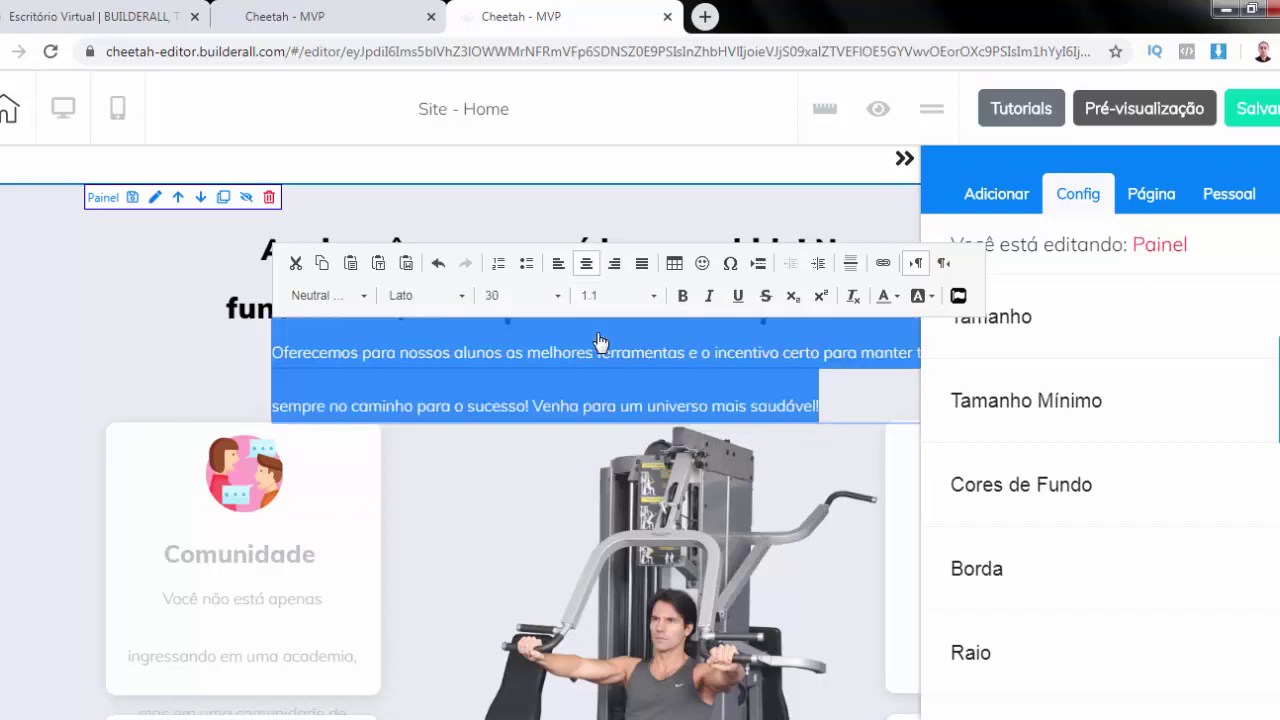
{"action": "left_click", "coordinate": [653, 296]}
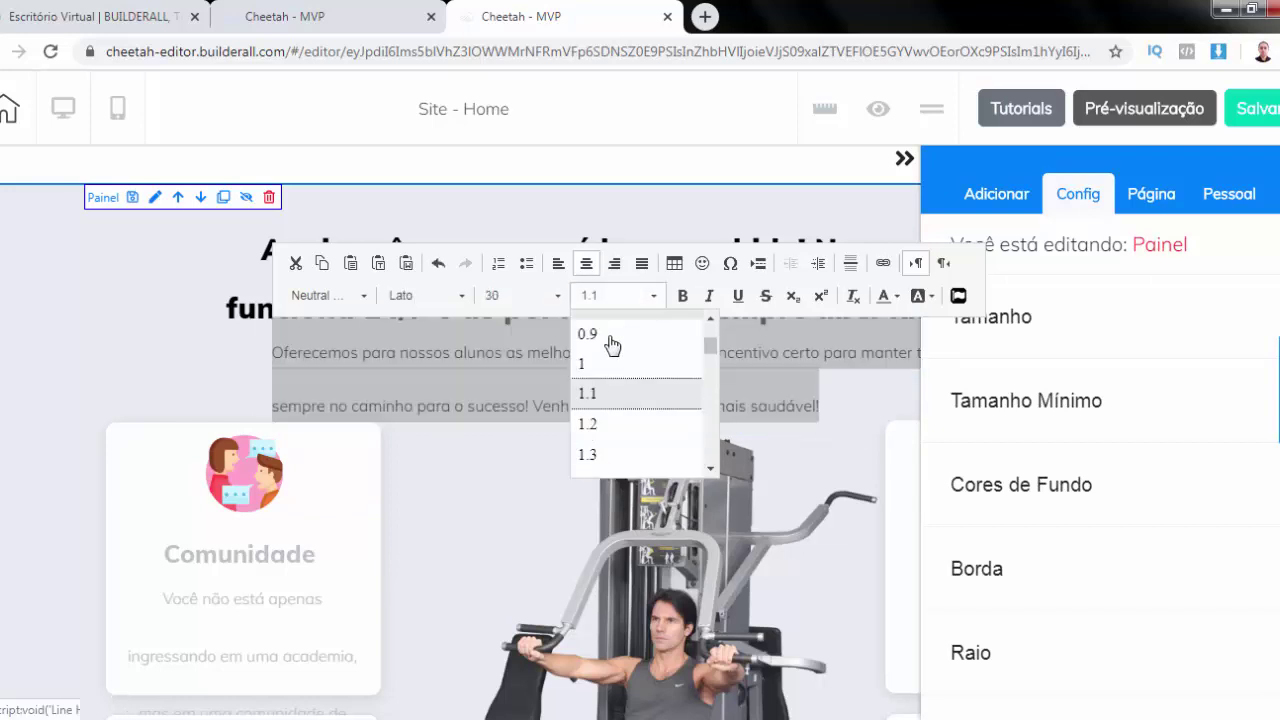
Delete the text block under the welcome heading and confirm 'Sim, isso mesmo!'
{"action": "left_click", "coordinate": [482, 330]}
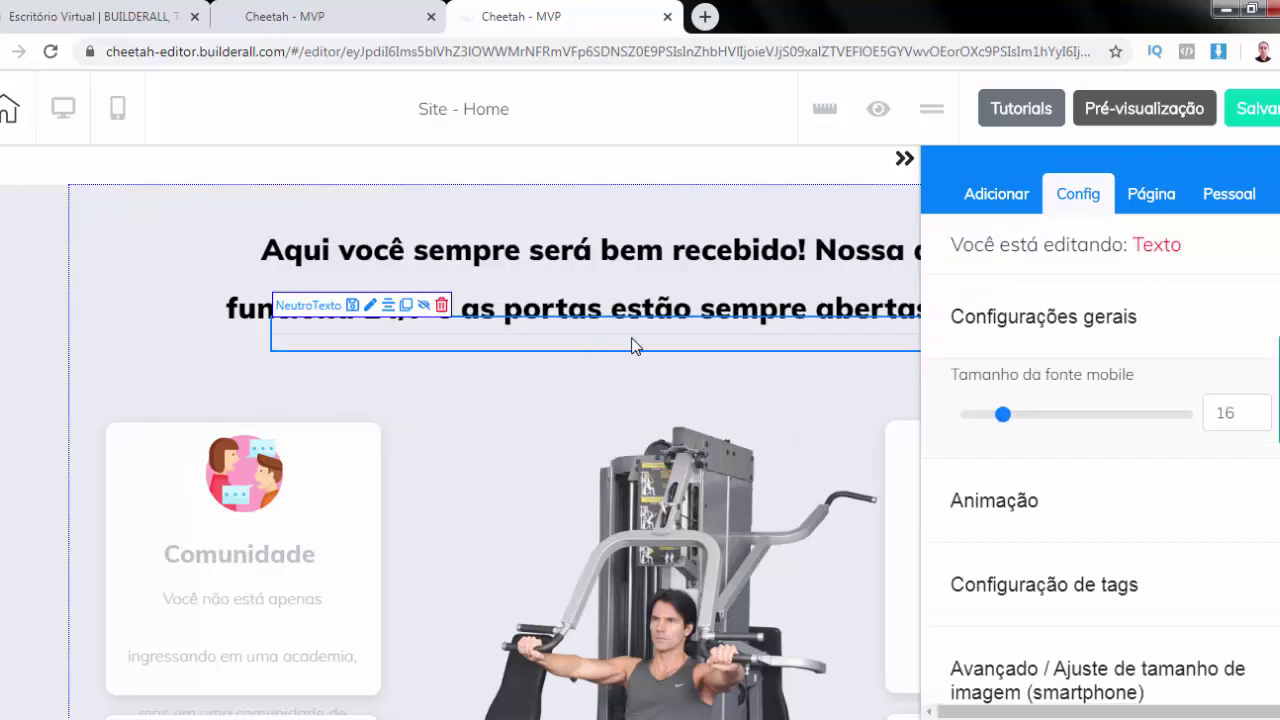
{"action": "left_click_drag", "start_coordinate": [757, 338], "coordinate": [661, 366]}
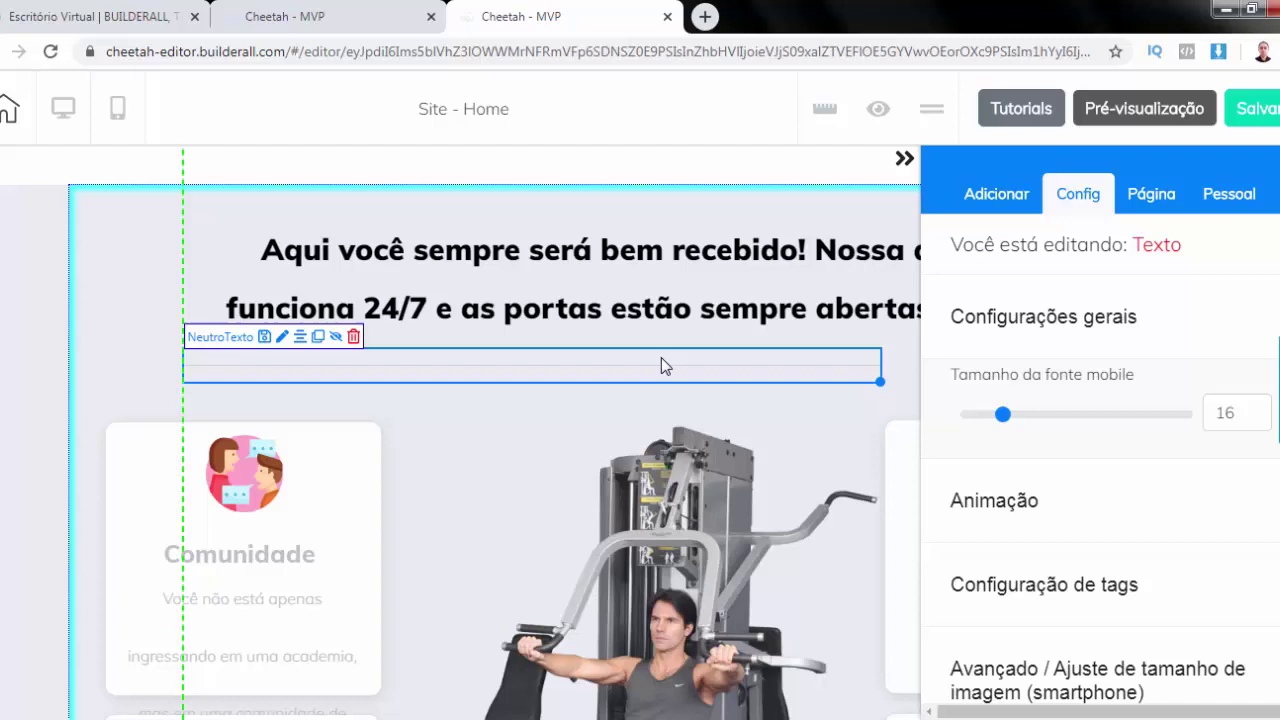
{"action": "left_click_drag", "start_coordinate": [372, 357], "coordinate": [370, 355]}
{"action": "left_click", "coordinate": [354, 338]}
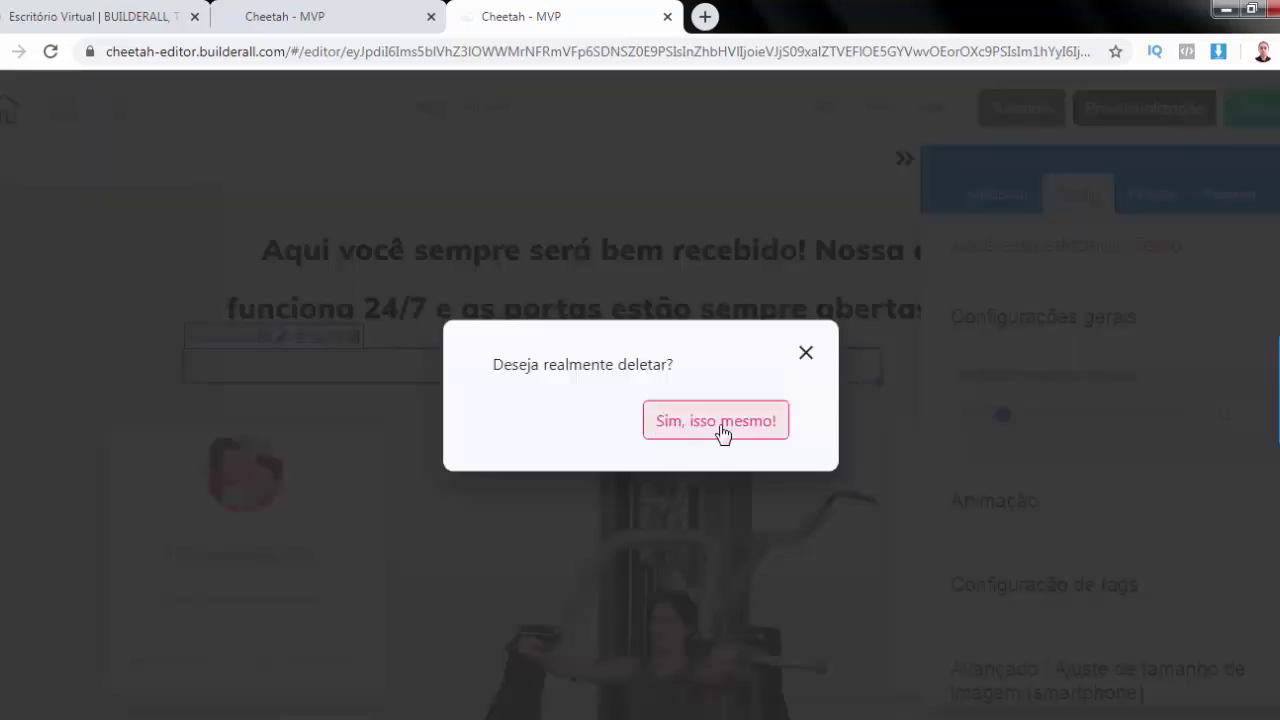
{"action": "left_click", "coordinate": [716, 421]}
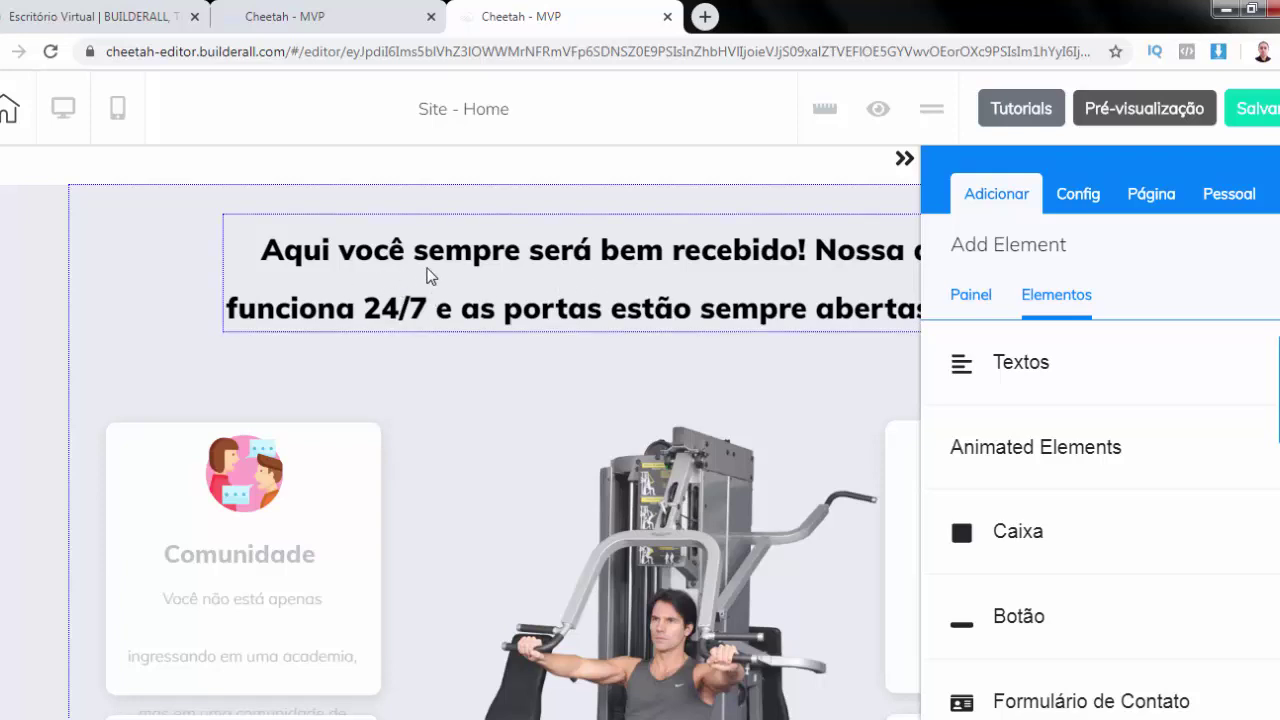
Give the welcome heading a 1.1 line height and centre it horizontally on the page
{"action": "left_click", "coordinate": [544, 270]}
{"action": "left_click", "coordinate": [544, 270]}
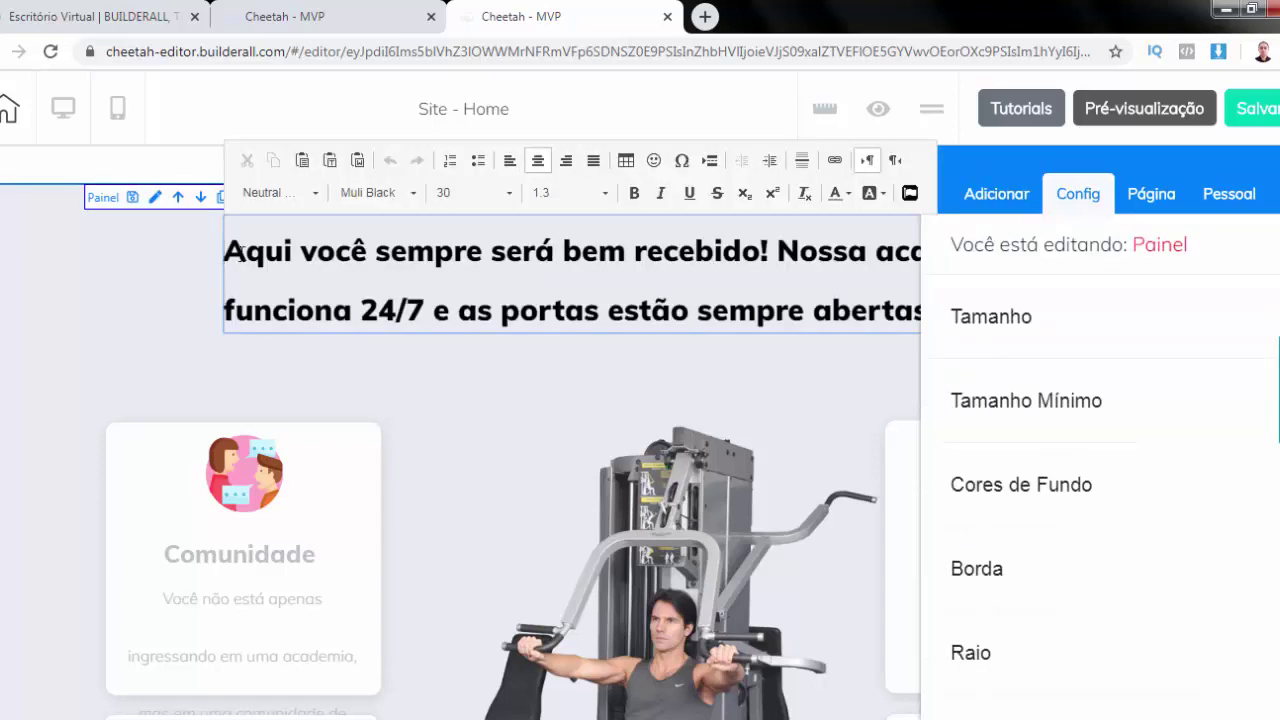
{"action": "key", "text": "ctrl+a"}
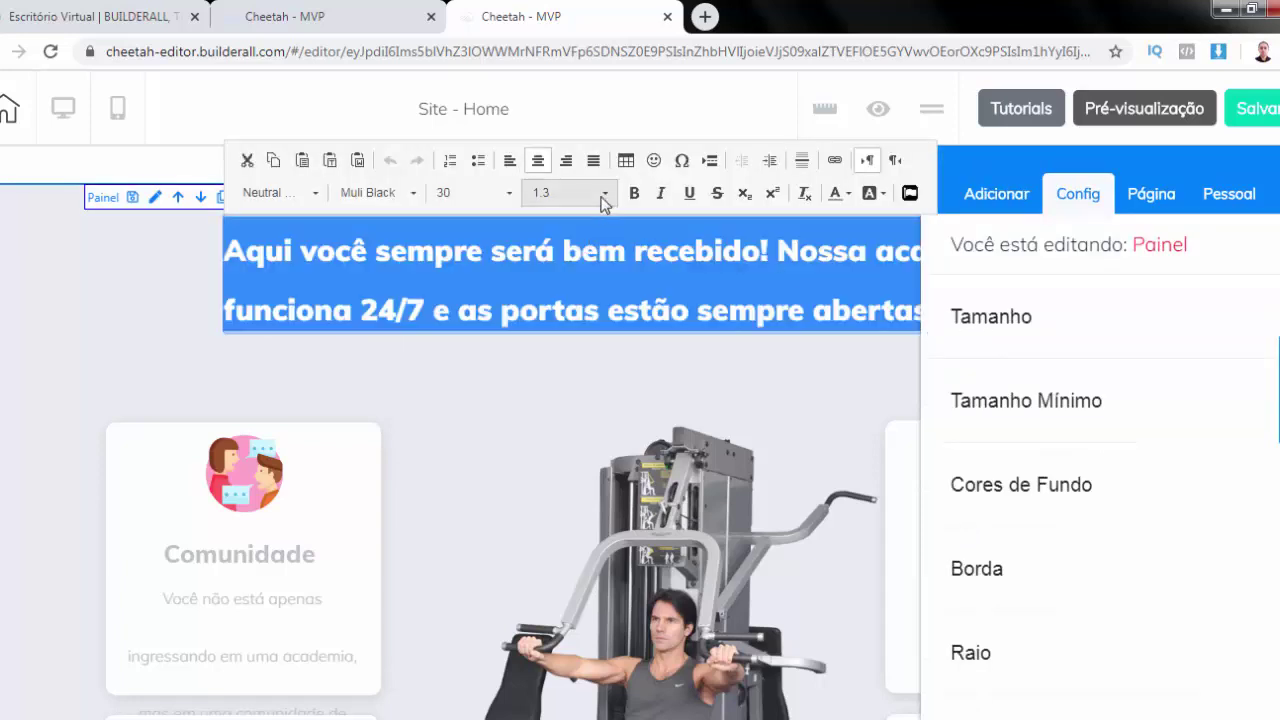
{"action": "left_click", "coordinate": [604, 196]}
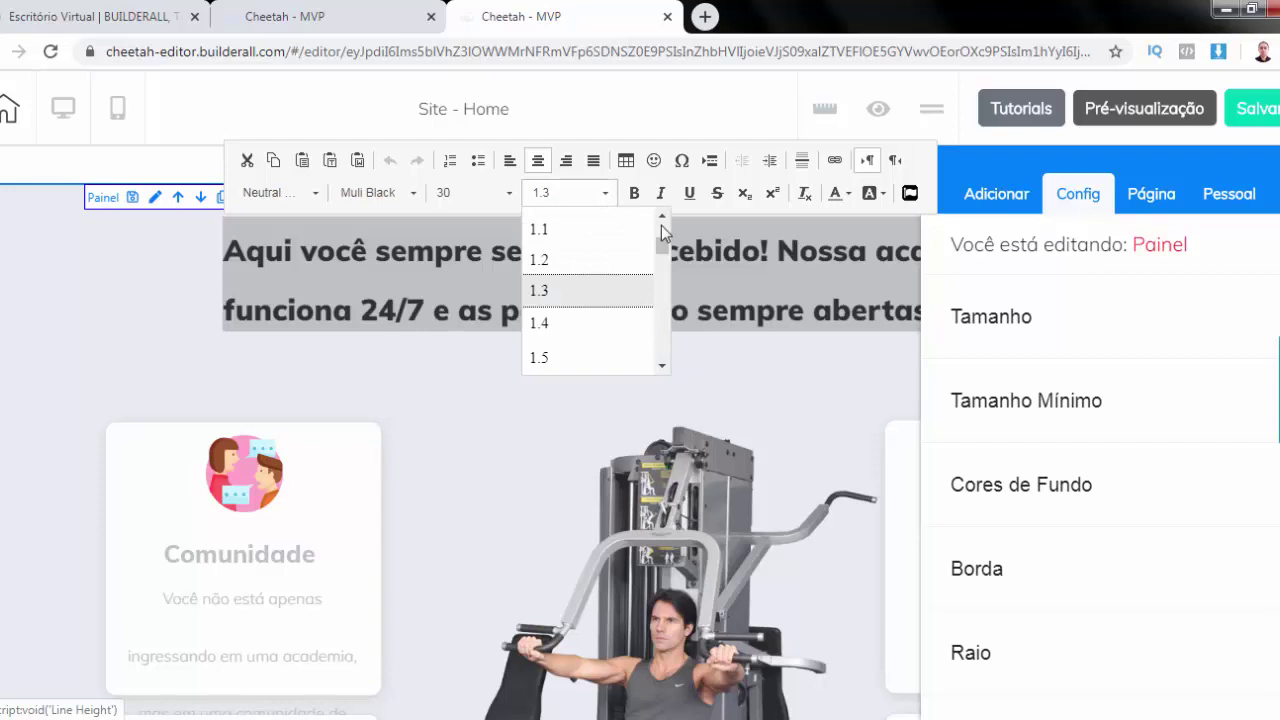
{"action": "left_click", "coordinate": [541, 231]}
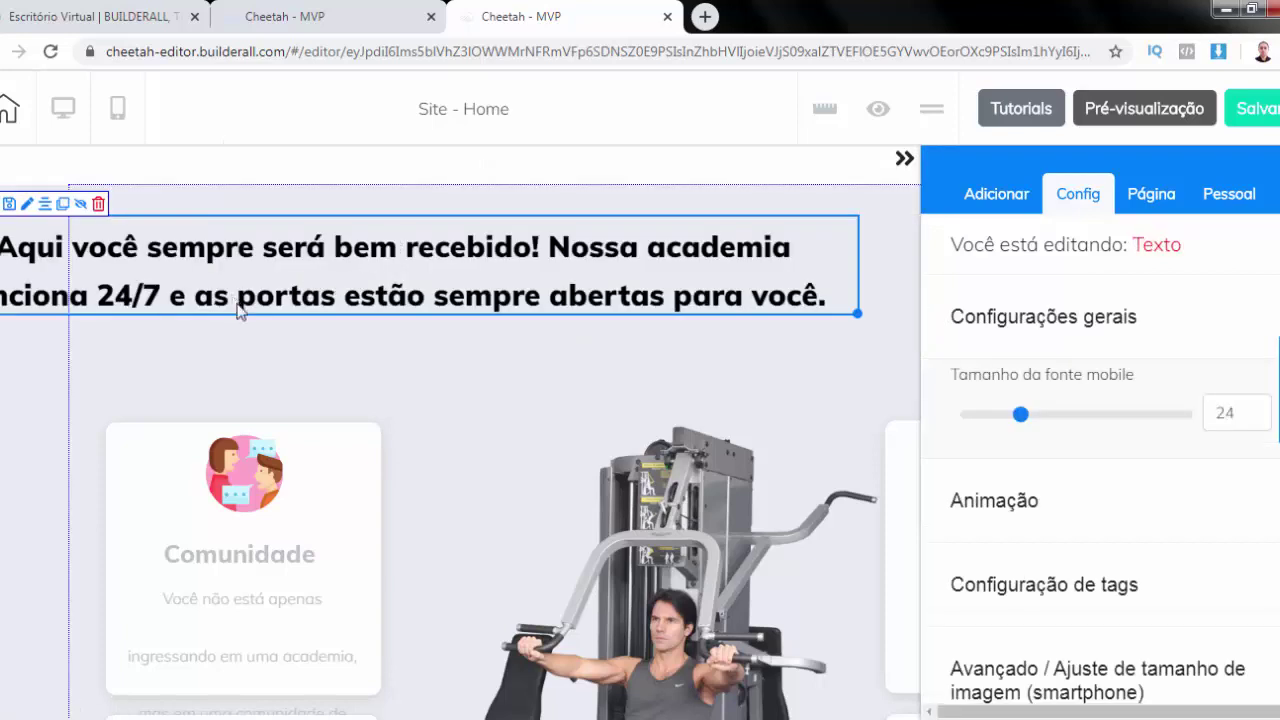
{"action": "left_click", "coordinate": [42, 207]}
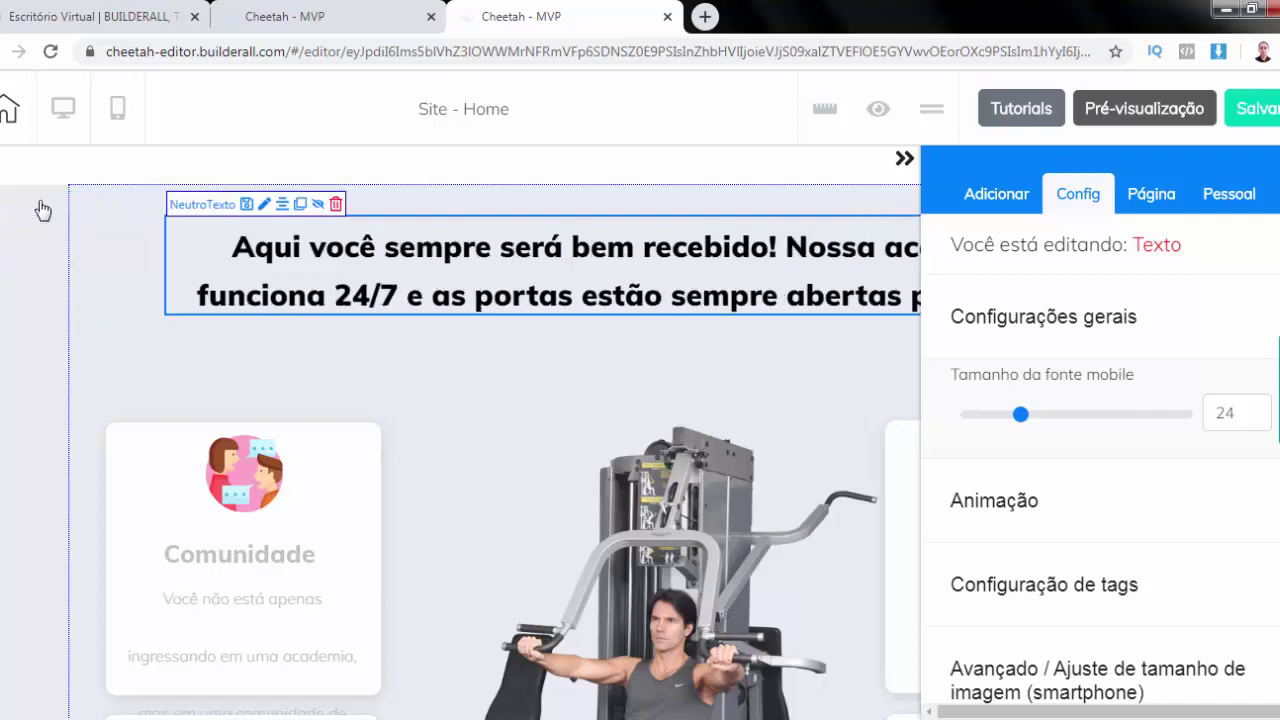
{"action": "left_click", "coordinate": [893, 160]}
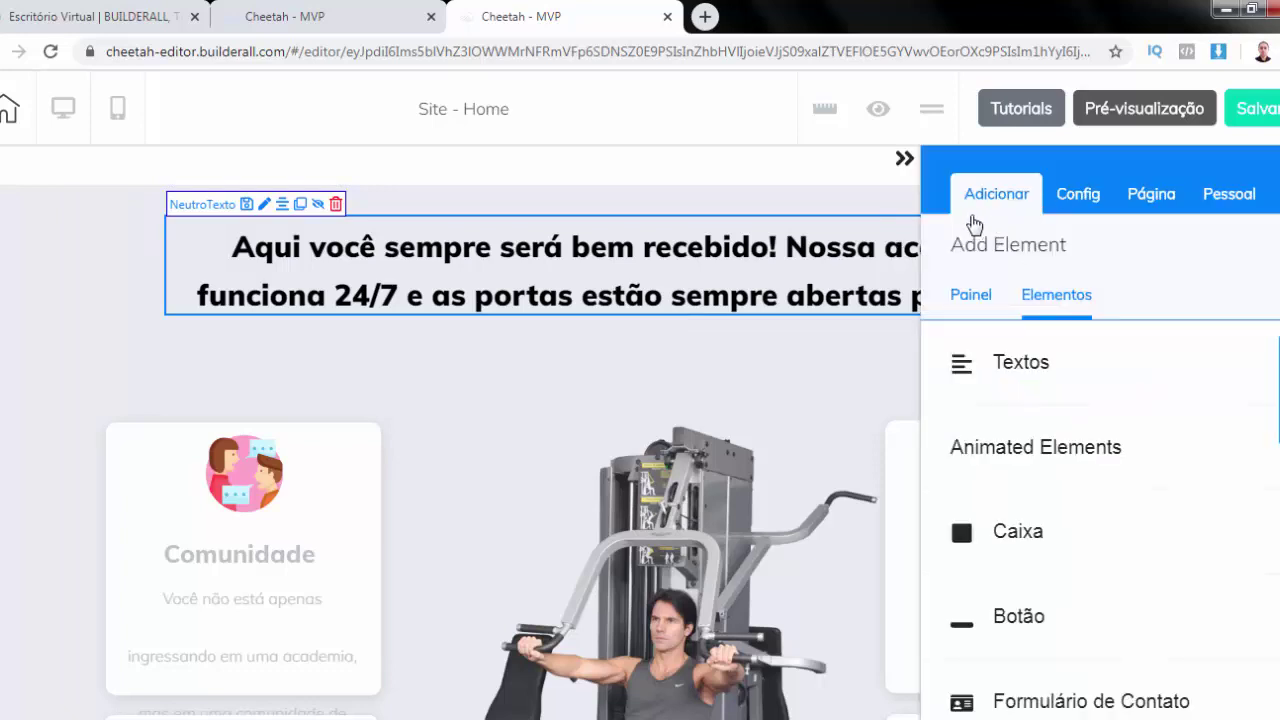
Add a Título H3 heading below the welcome text reading 'Não perca tempo, venha nos visitar'
{"action": "left_click", "coordinate": [1031, 371]}
{"action": "scroll", "coordinate": [1035, 368], "scroll_direction": "down", "scroll_amount": 3}
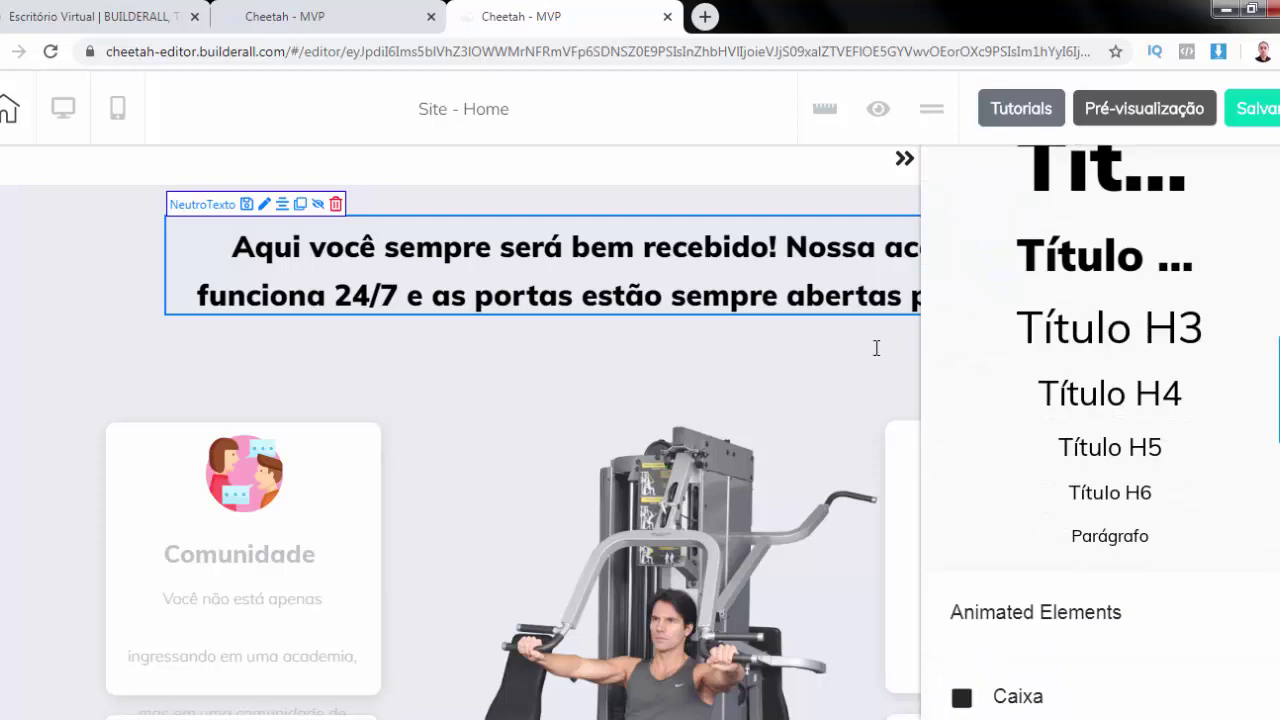
{"action": "left_click_drag", "start_coordinate": [876, 348], "coordinate": [509, 355]}
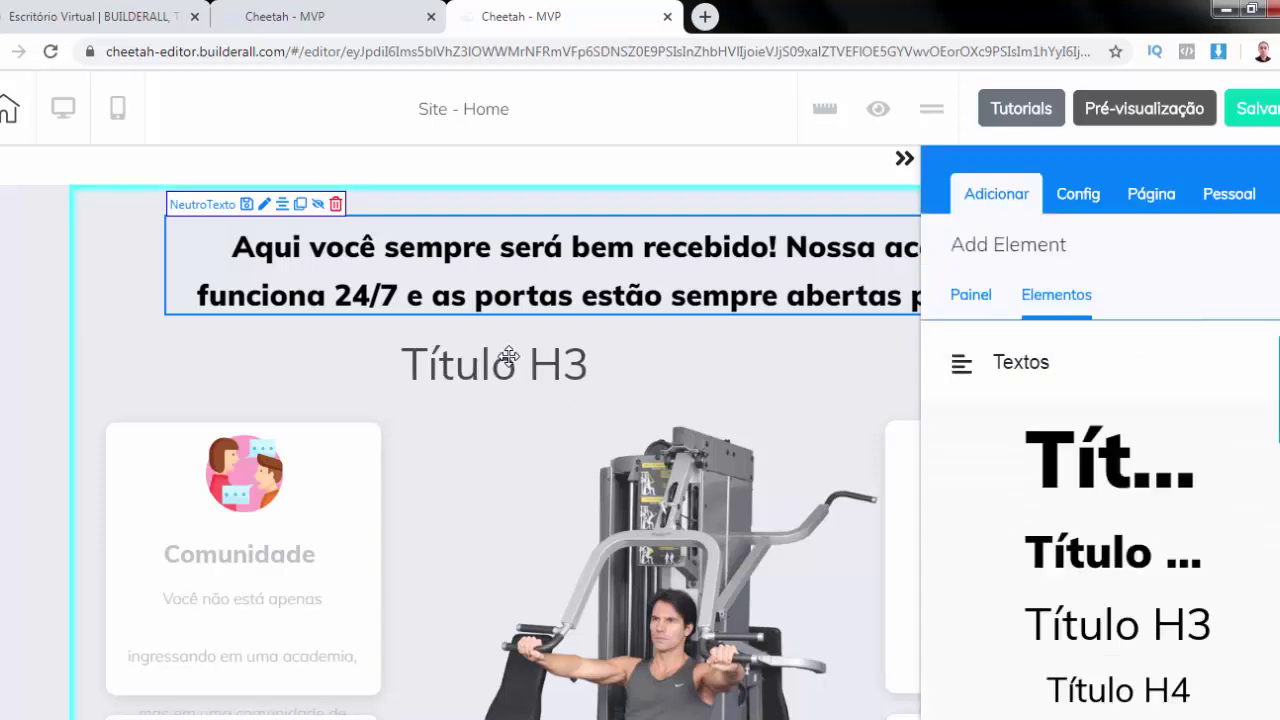
{"action": "double_click", "coordinate": [509, 355]}
{"action": "type", "text": "TN"}
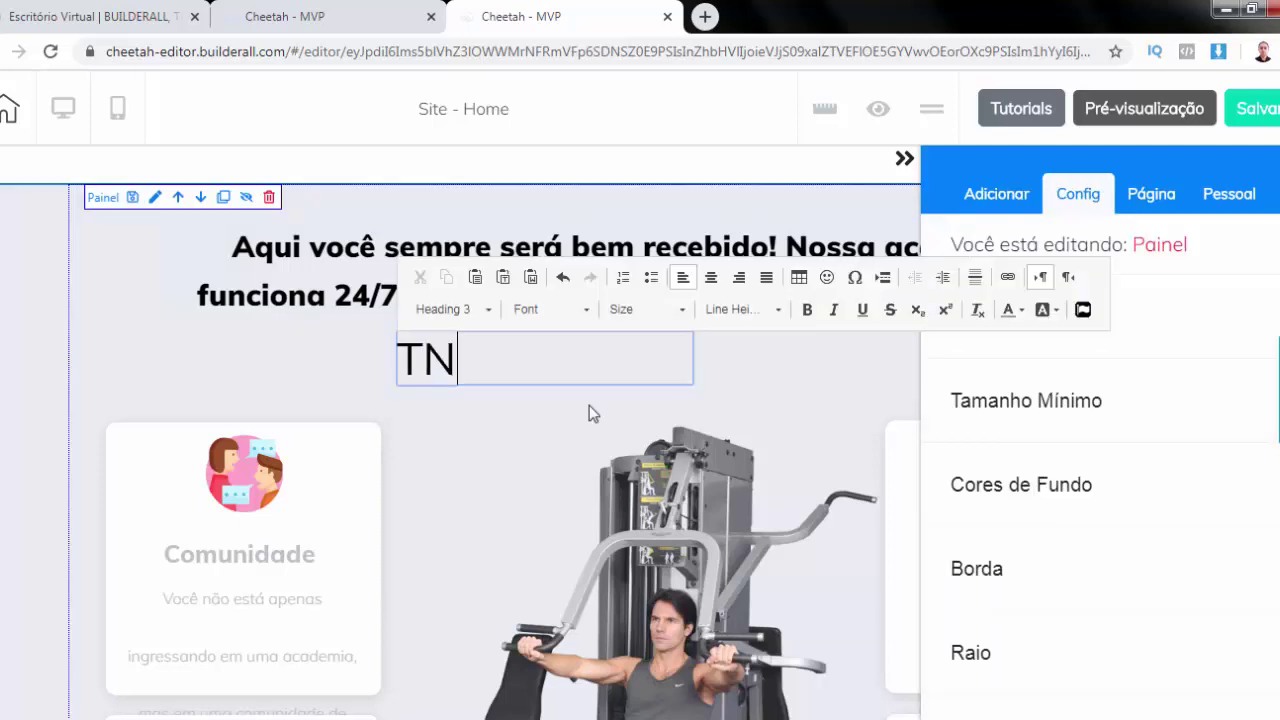
{"action": "type", "text": "ão perca"}
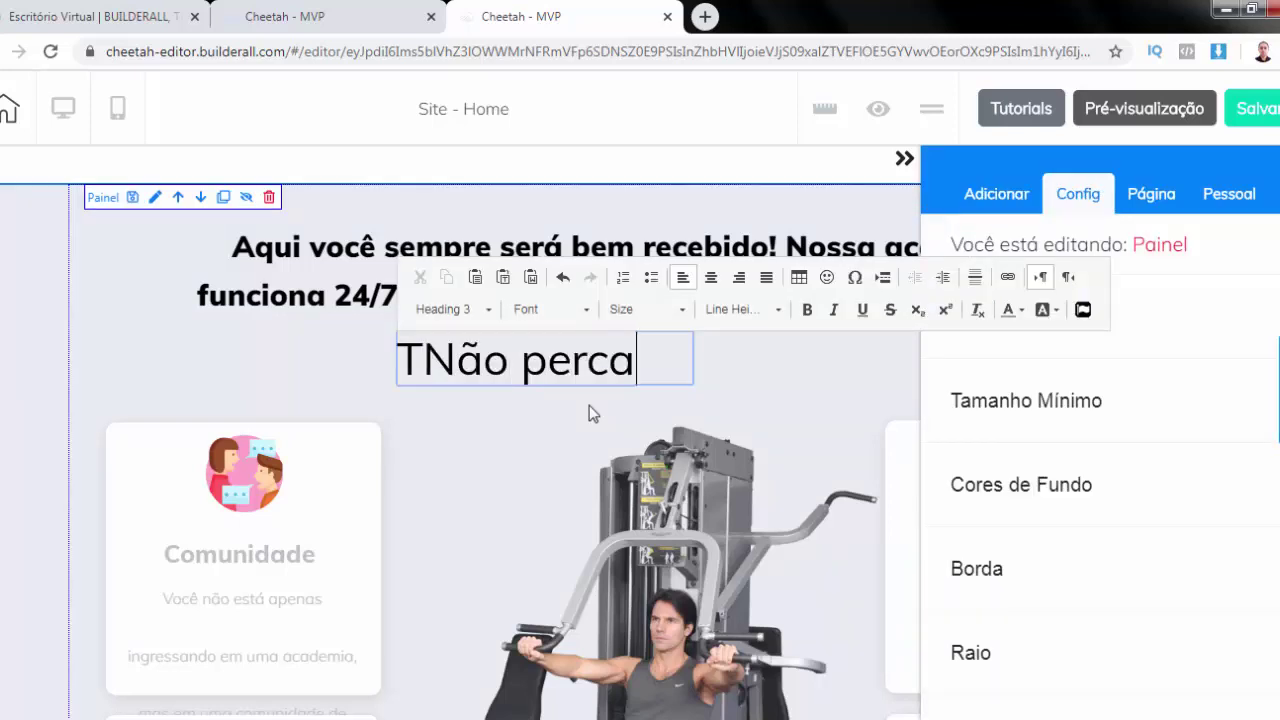
{"action": "type", "text": " tempo, venha "}
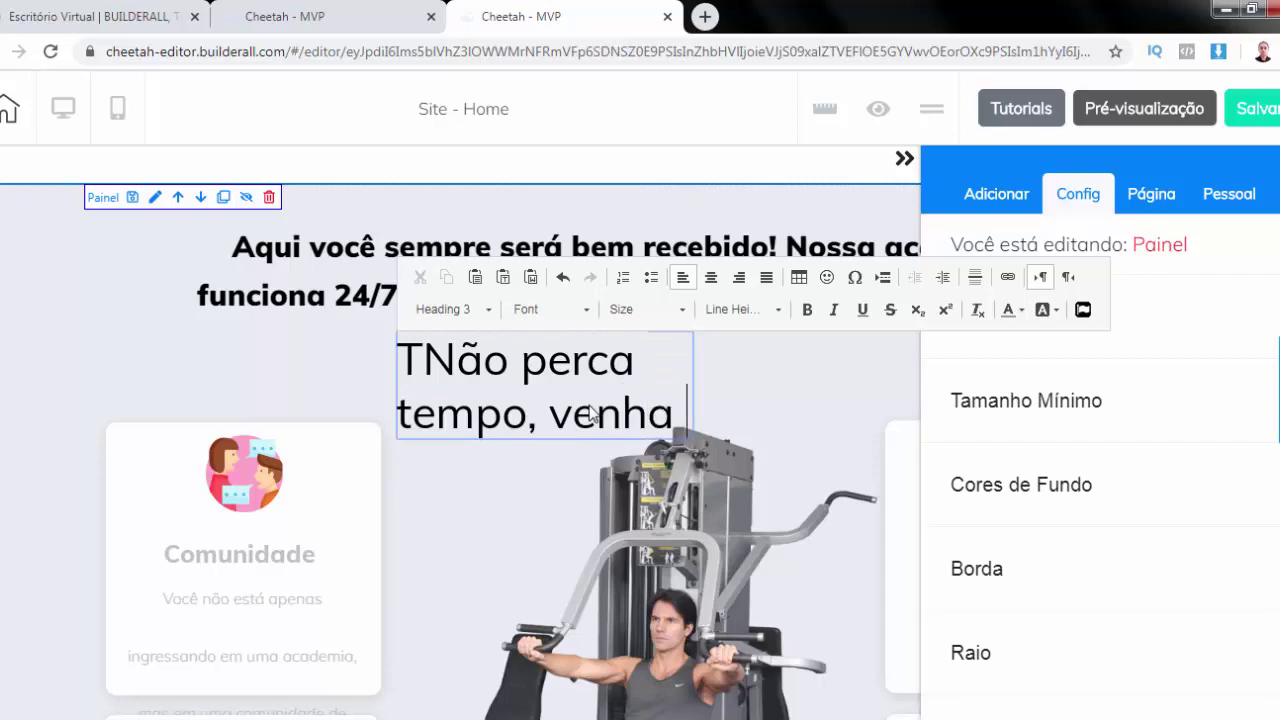
{"action": "type", "text": "nos visita"}
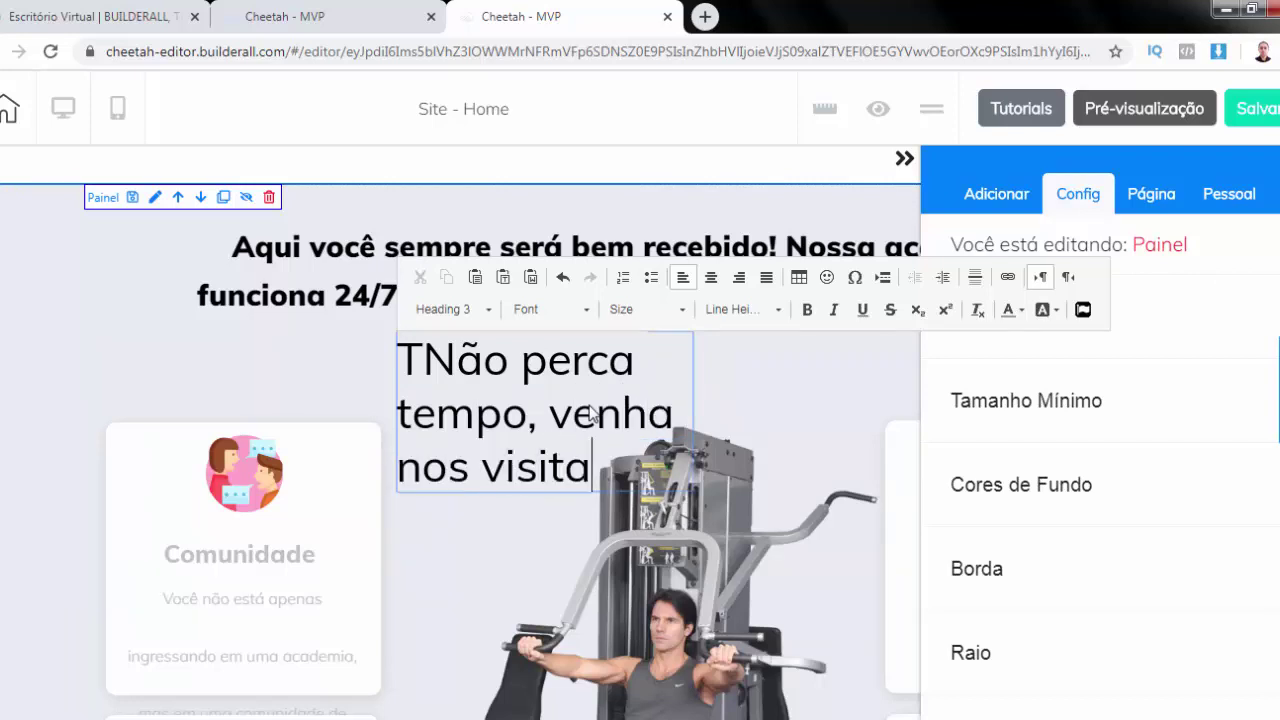
{"action": "type", "text": "r..."}
{"action": "left_click", "coordinate": [423, 362]}
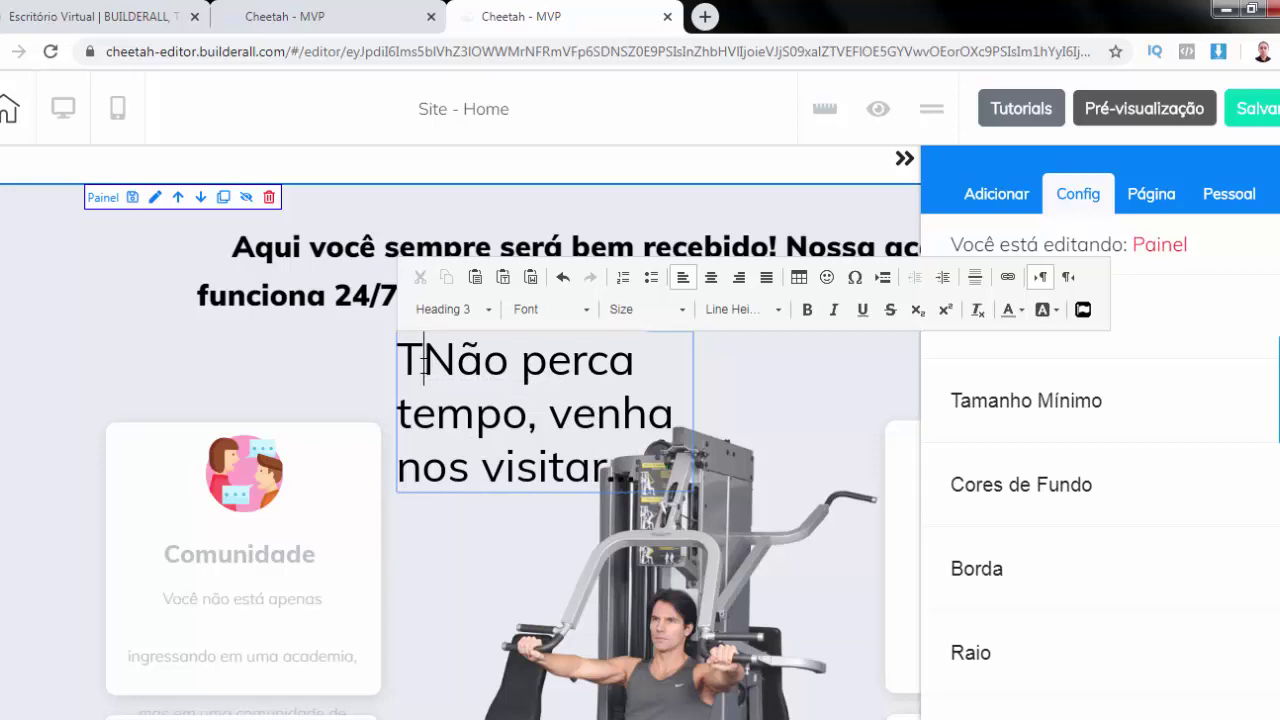
{"action": "key", "text": "BackSpace"}
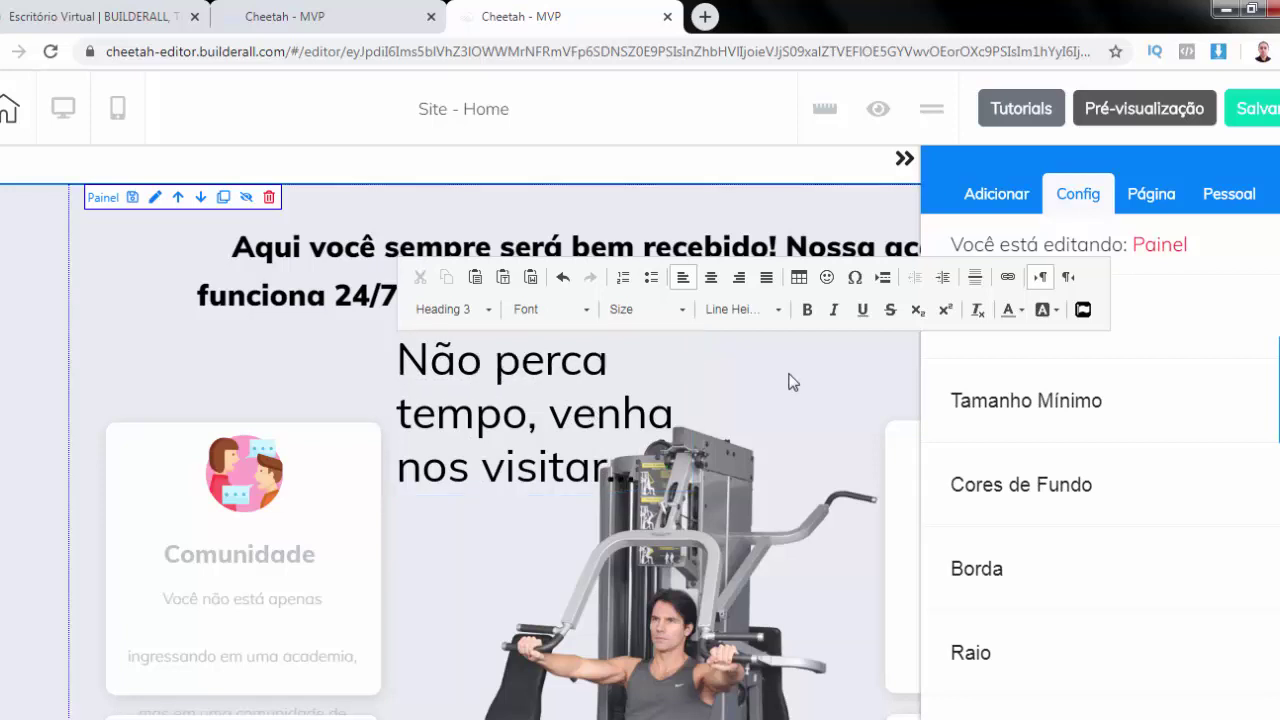
{"action": "left_click", "coordinate": [790, 382]}
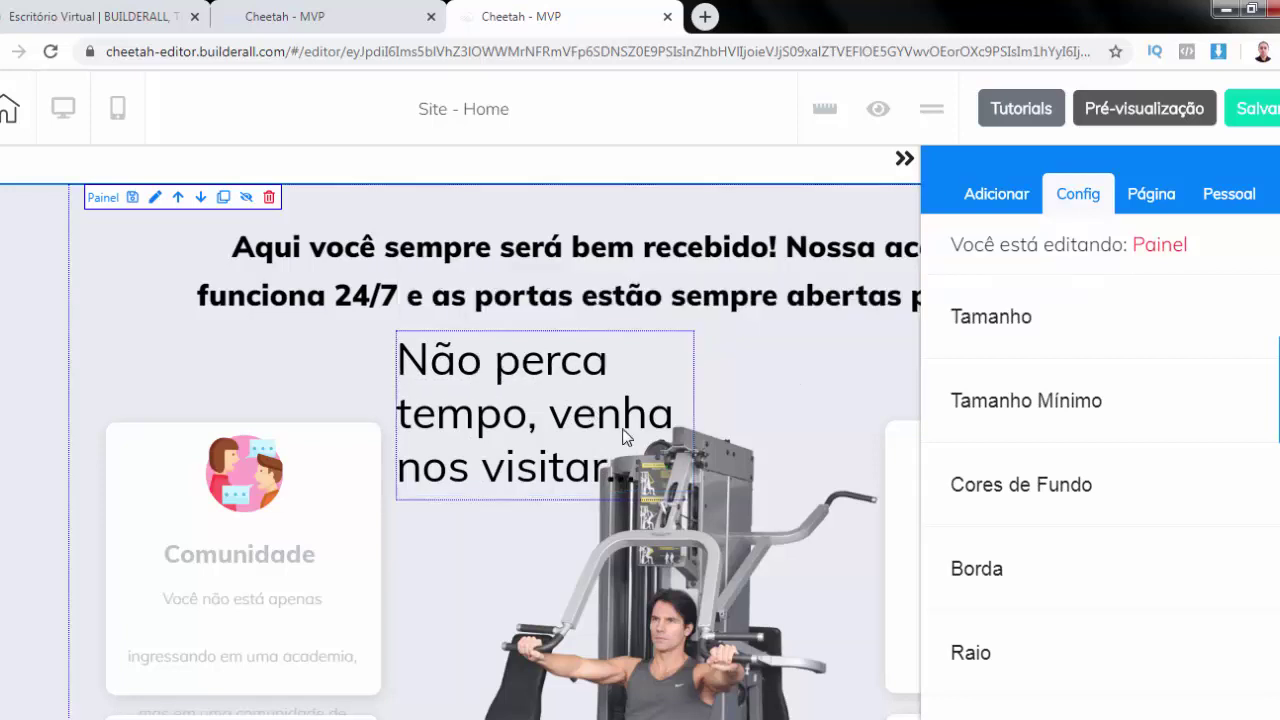
Widen the 'Não perca tempo' heading box and centre-align its text
{"action": "left_click", "coordinate": [697, 507]}
{"action": "left_click_drag", "start_coordinate": [694, 418], "coordinate": [880, 392]}
{"action": "left_click", "coordinate": [485, 365]}
{"action": "triple_click", "coordinate": [485, 365]}
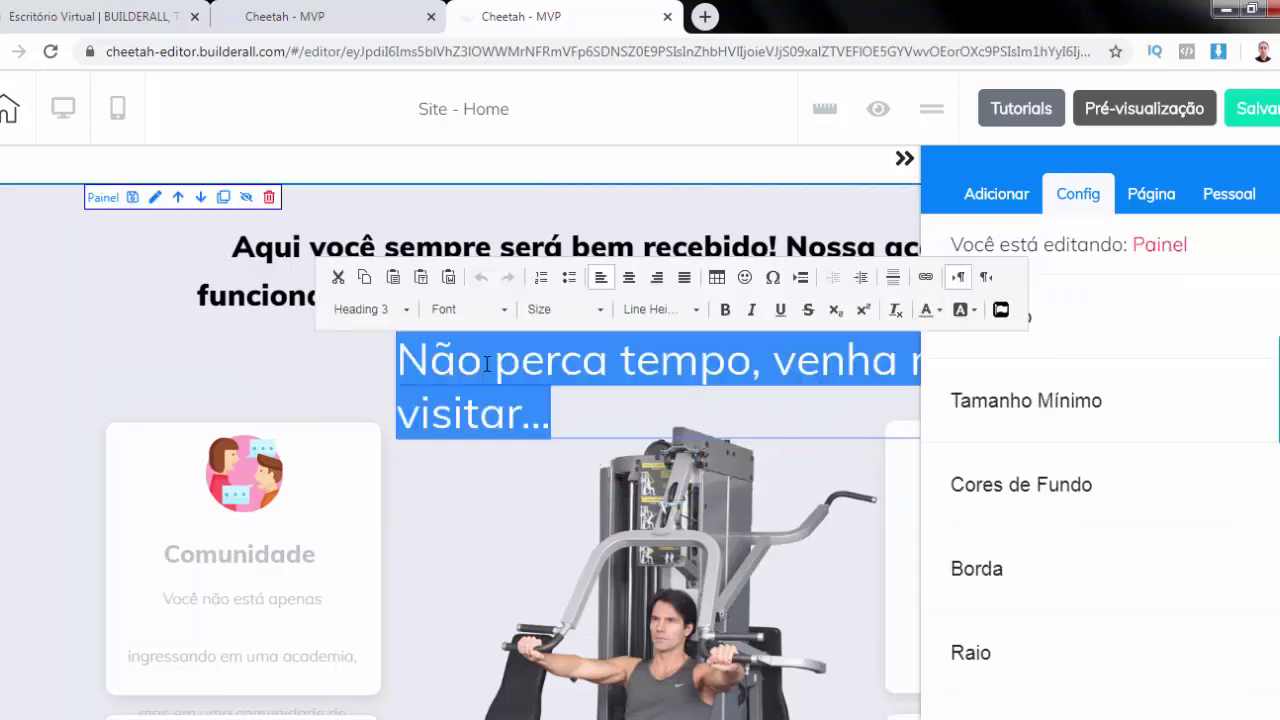
{"action": "left_click", "coordinate": [632, 280]}
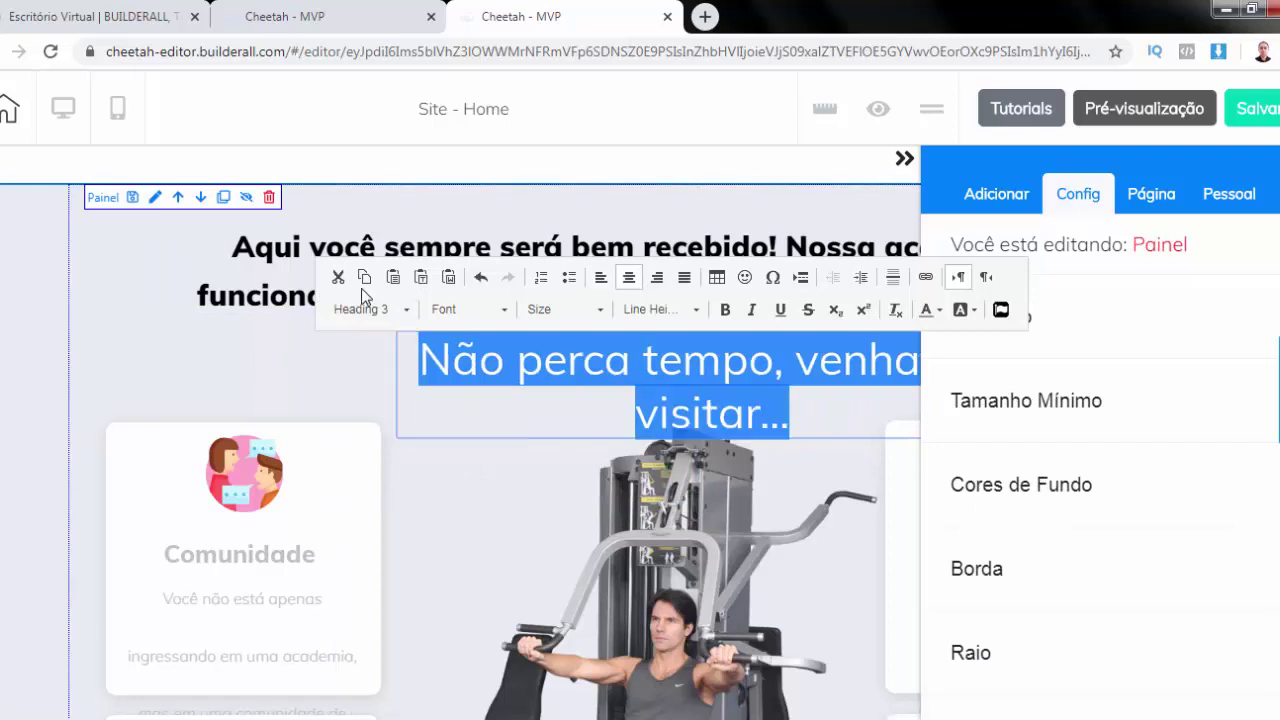
Set the heading's font size to 35 and centre it horizontally under the welcome text
{"action": "left_click", "coordinate": [604, 312]}
{"action": "left_click_drag", "start_coordinate": [640, 355], "coordinate": [639, 344]}
{"action": "scroll", "coordinate": [613, 368], "scroll_direction": "down", "scroll_amount": 6}
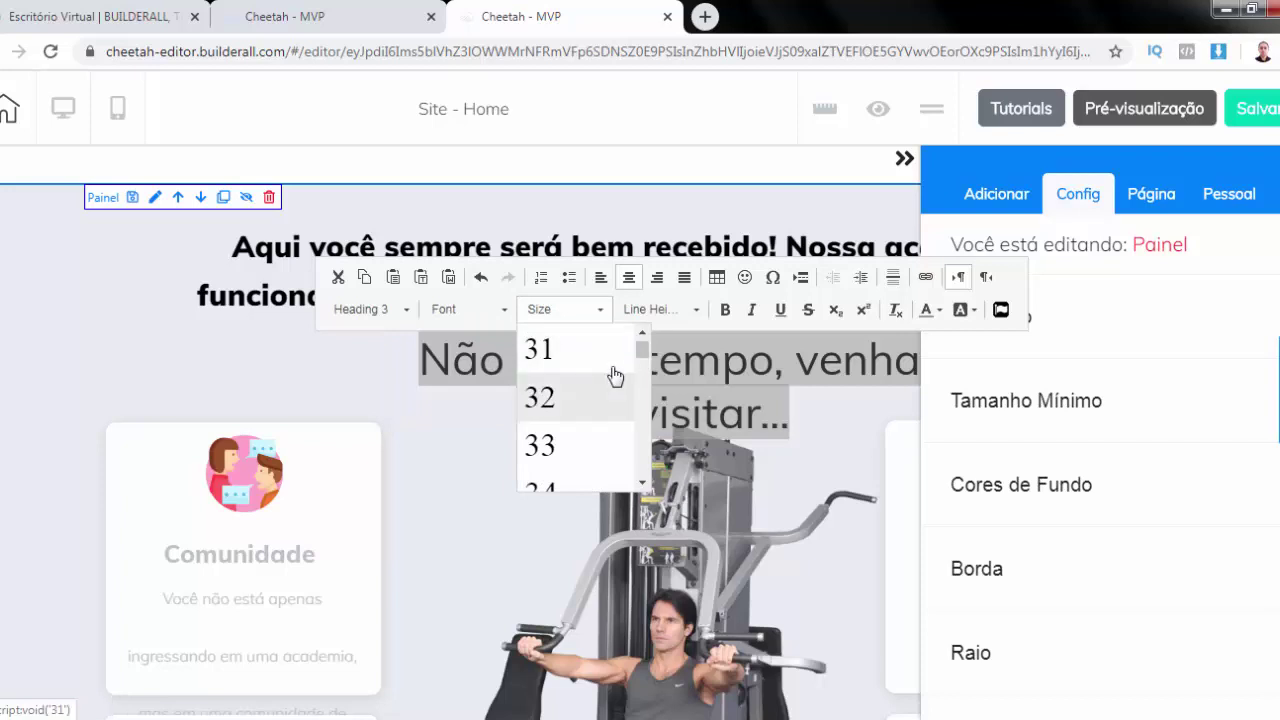
{"action": "scroll", "coordinate": [613, 374], "scroll_direction": "down", "scroll_amount": 1}
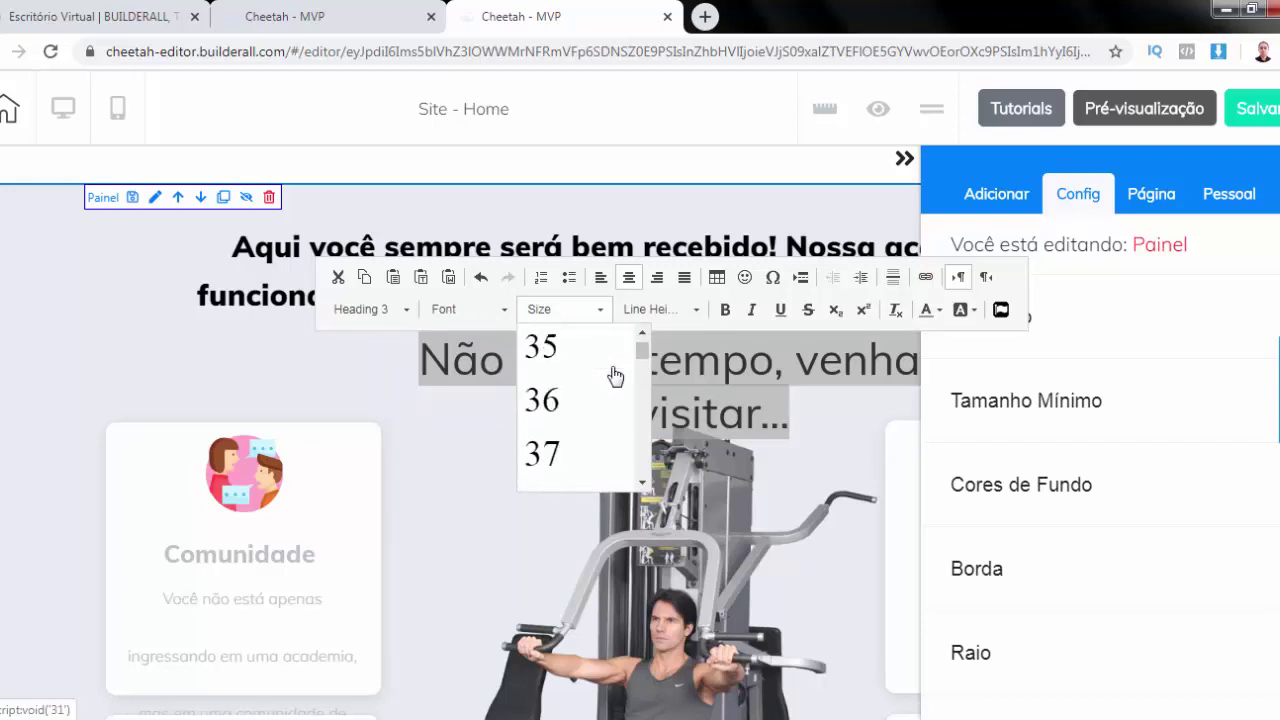
{"action": "left_click", "coordinate": [558, 346]}
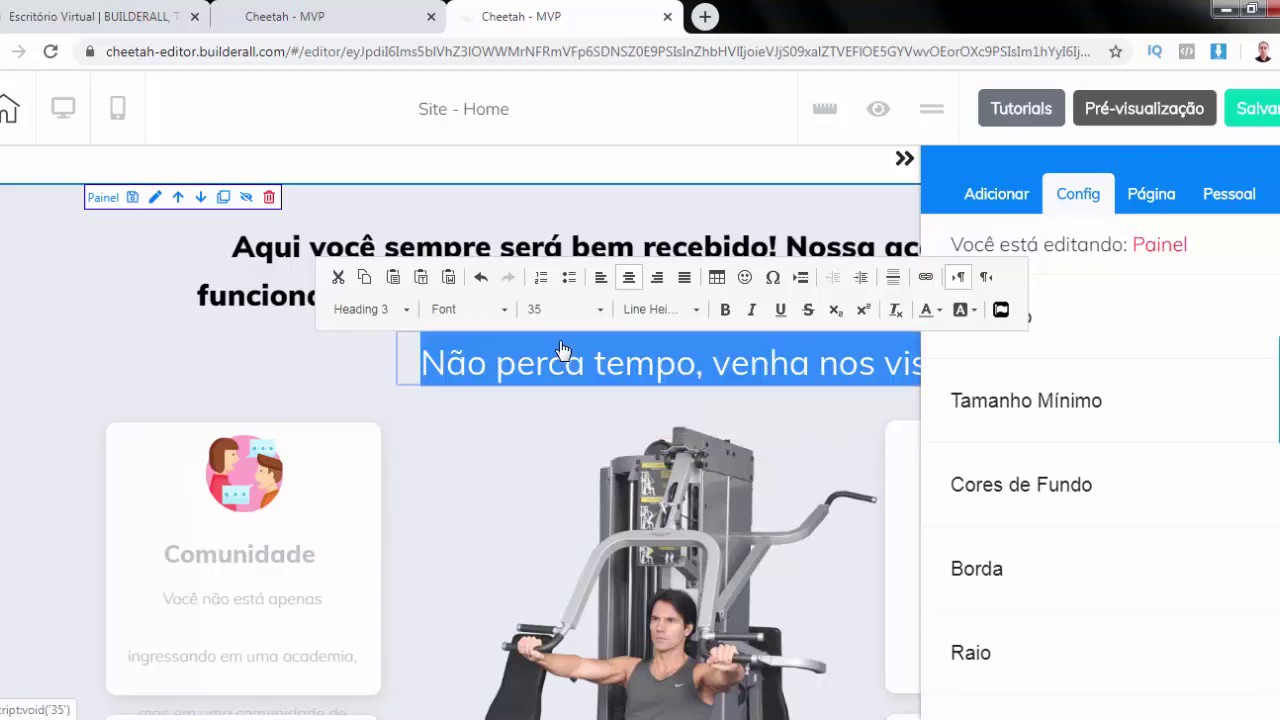
{"action": "left_click", "coordinate": [287, 355]}
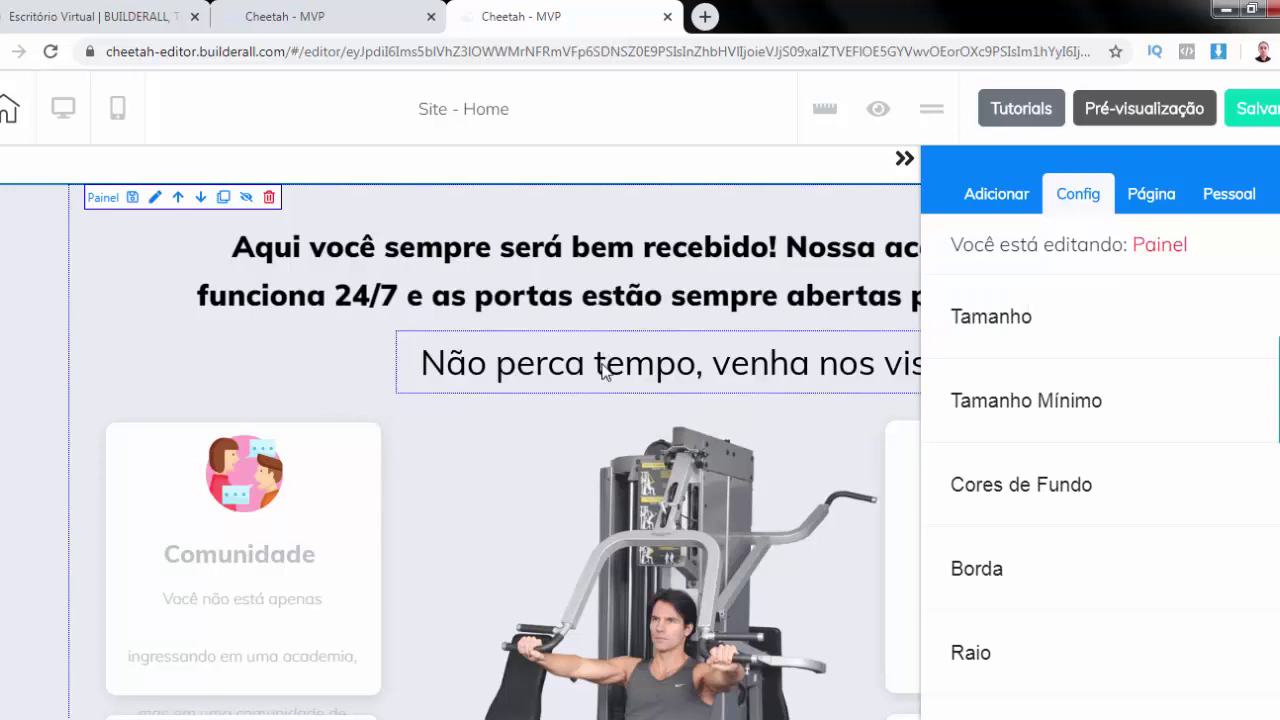
{"action": "left_click", "coordinate": [603, 372]}
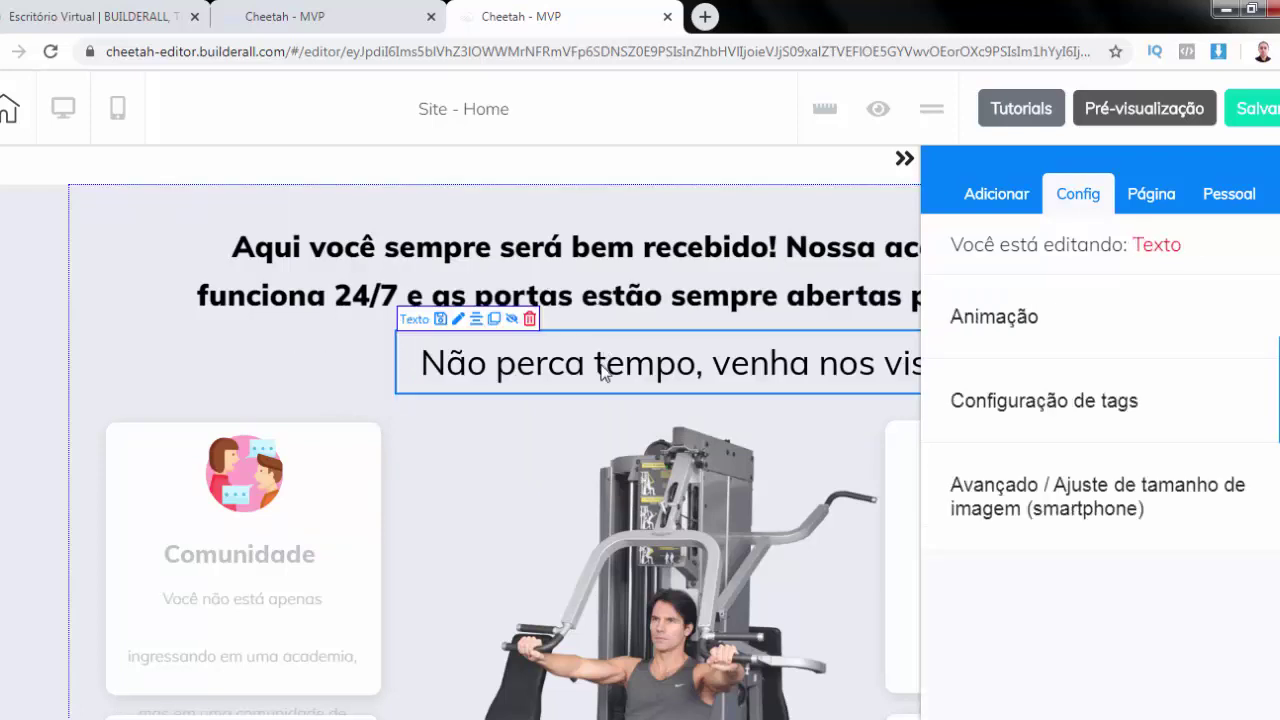
{"action": "left_click", "coordinate": [478, 321]}
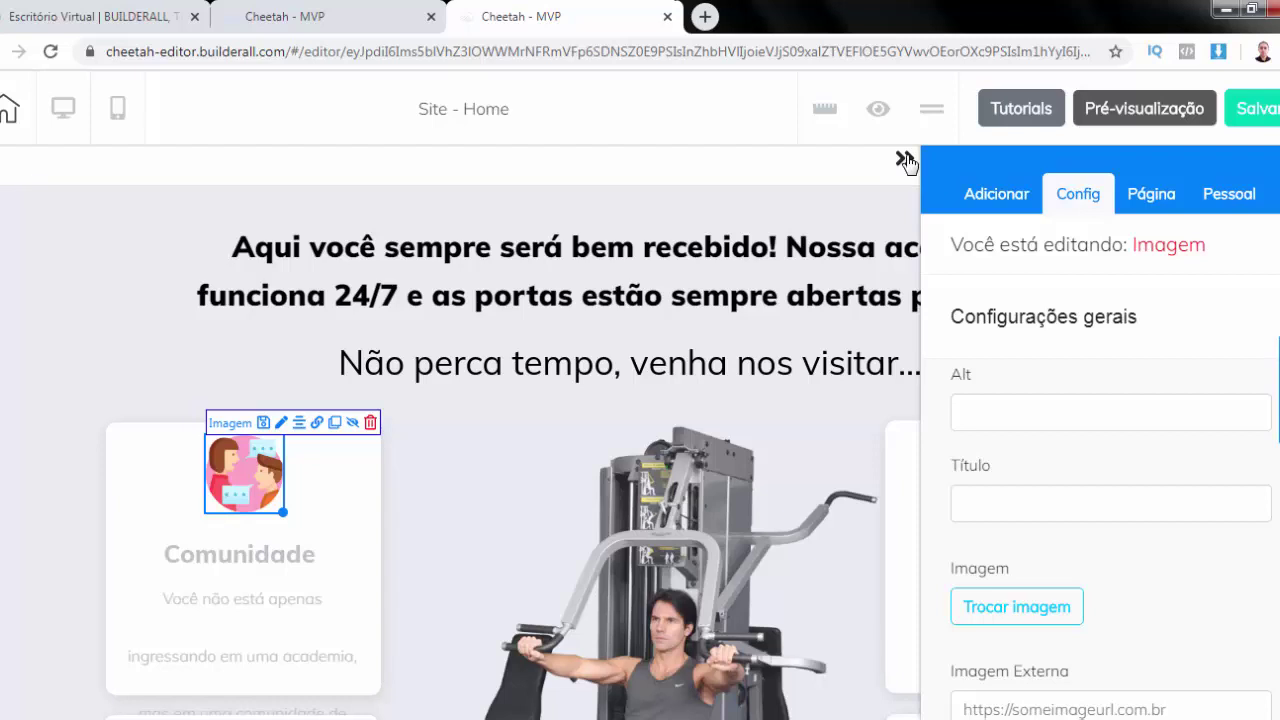
Shrink the green free-month button and centre it below the gym photo
{"action": "left_click", "coordinate": [904, 158]}
{"action": "scroll", "coordinate": [700, 449], "scroll_direction": "down", "scroll_amount": 4}
{"action": "scroll", "coordinate": [700, 448], "scroll_direction": "up", "scroll_amount": 3}
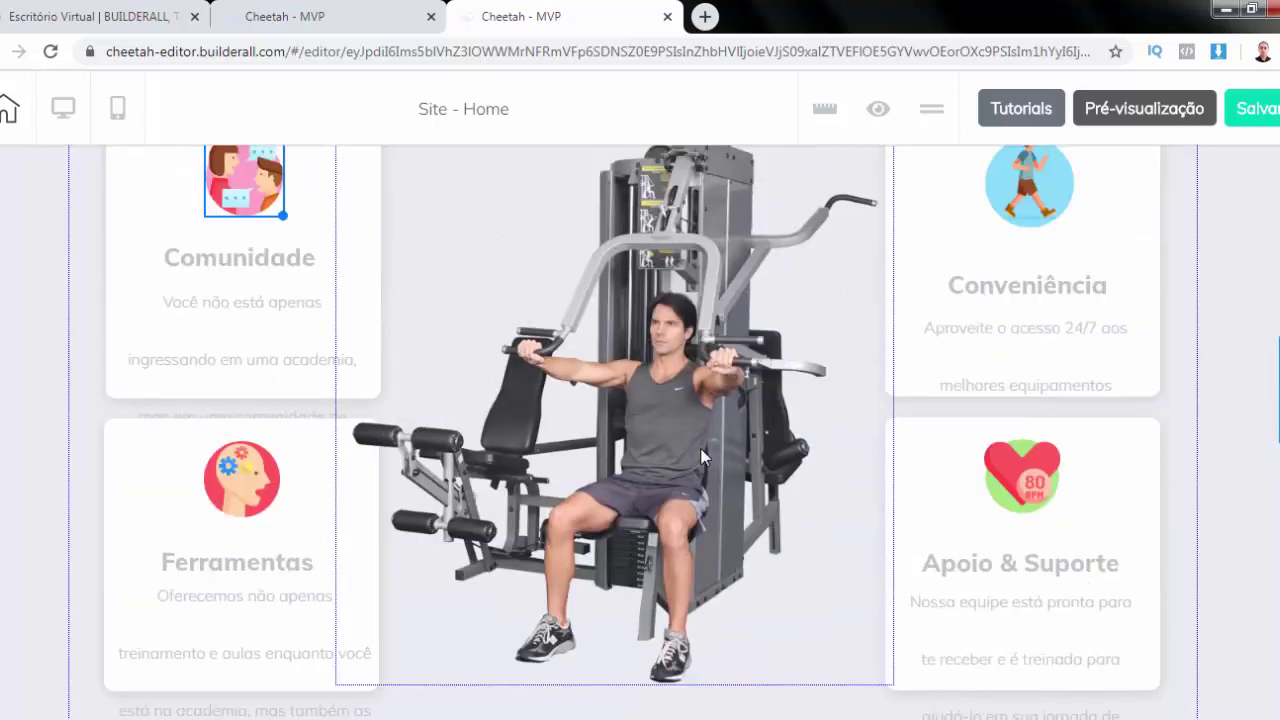
{"action": "scroll", "coordinate": [701, 455], "scroll_direction": "down", "scroll_amount": 6}
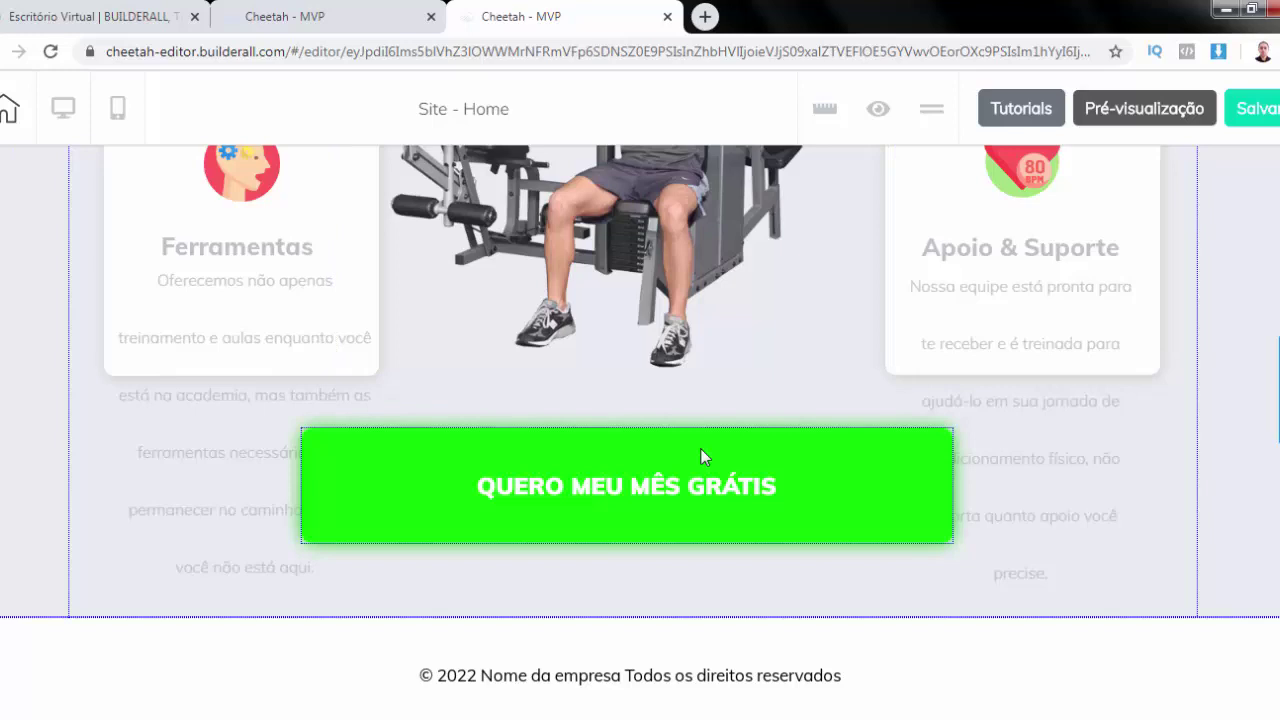
{"action": "left_click", "coordinate": [844, 470]}
{"action": "left_click_drag", "start_coordinate": [844, 470], "coordinate": [684, 451]}
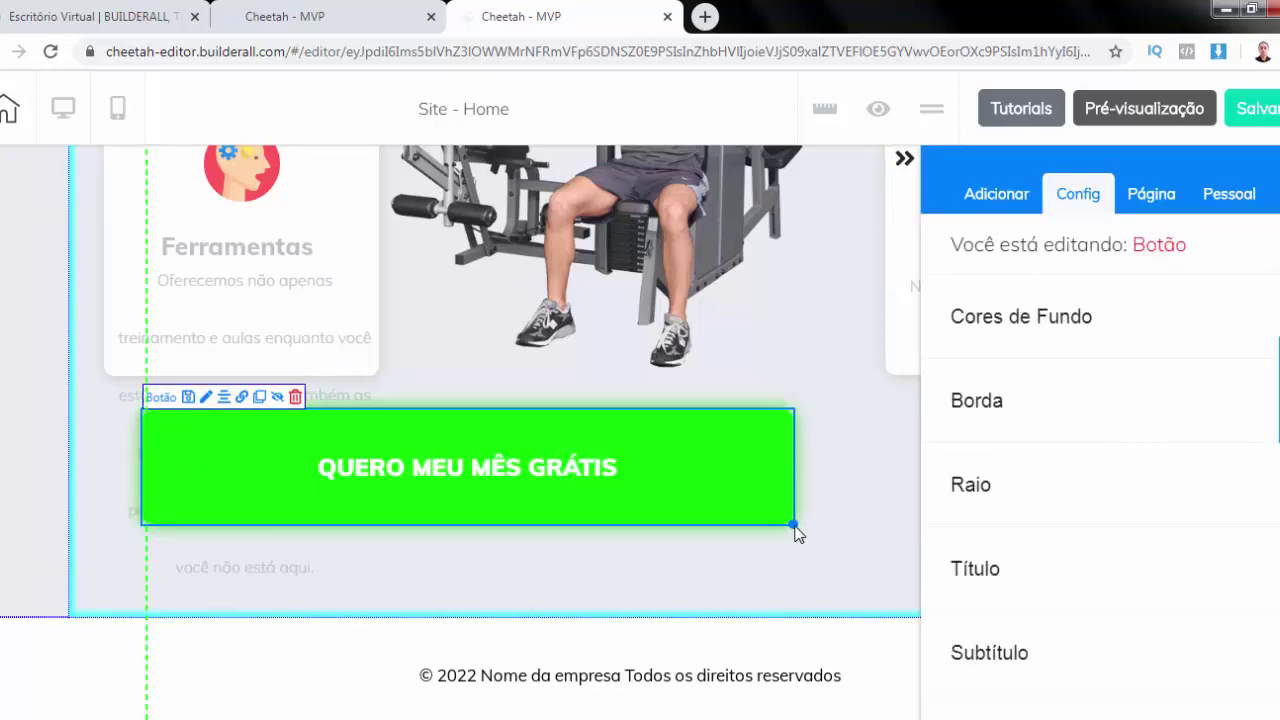
{"action": "left_click_drag", "start_coordinate": [795, 526], "coordinate": [565, 486]}
{"action": "left_click", "coordinate": [224, 397]}
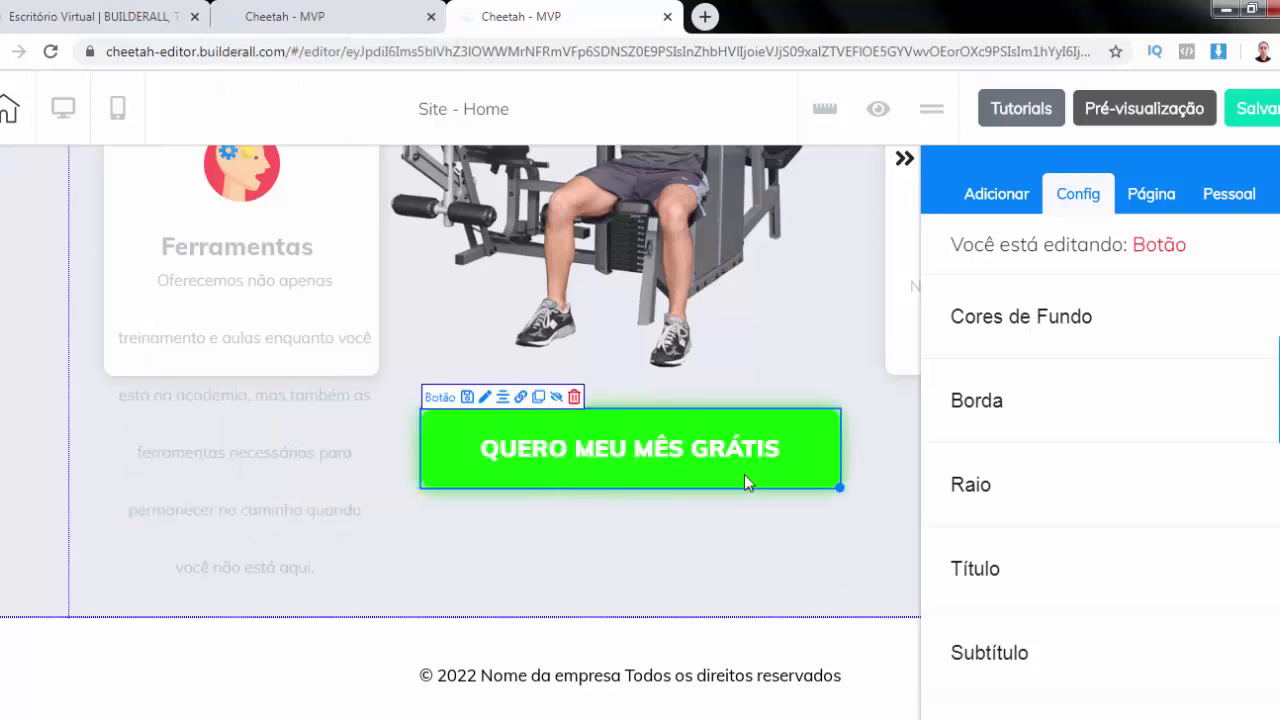
{"action": "left_click_drag", "start_coordinate": [744, 474], "coordinate": [755, 540]}
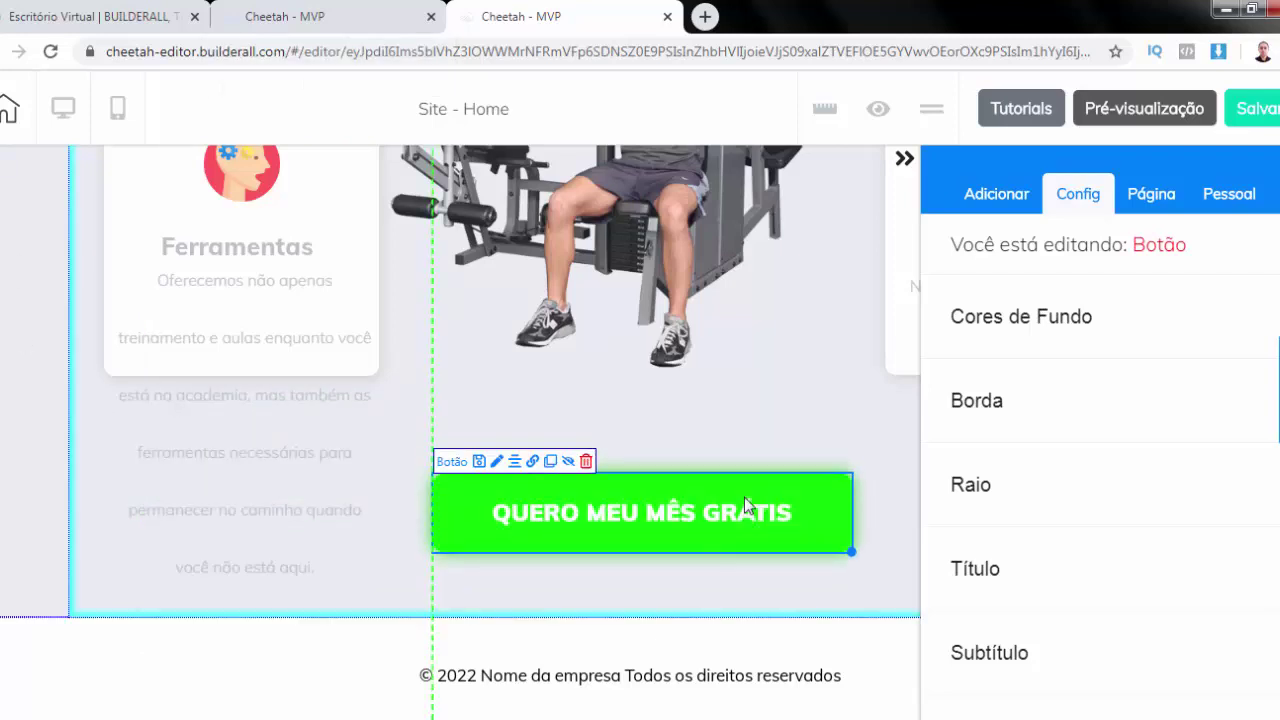
Lengthen the Ferramentas and Apoio & Suporte cards to enclose their text
{"action": "left_click", "coordinate": [117, 209]}
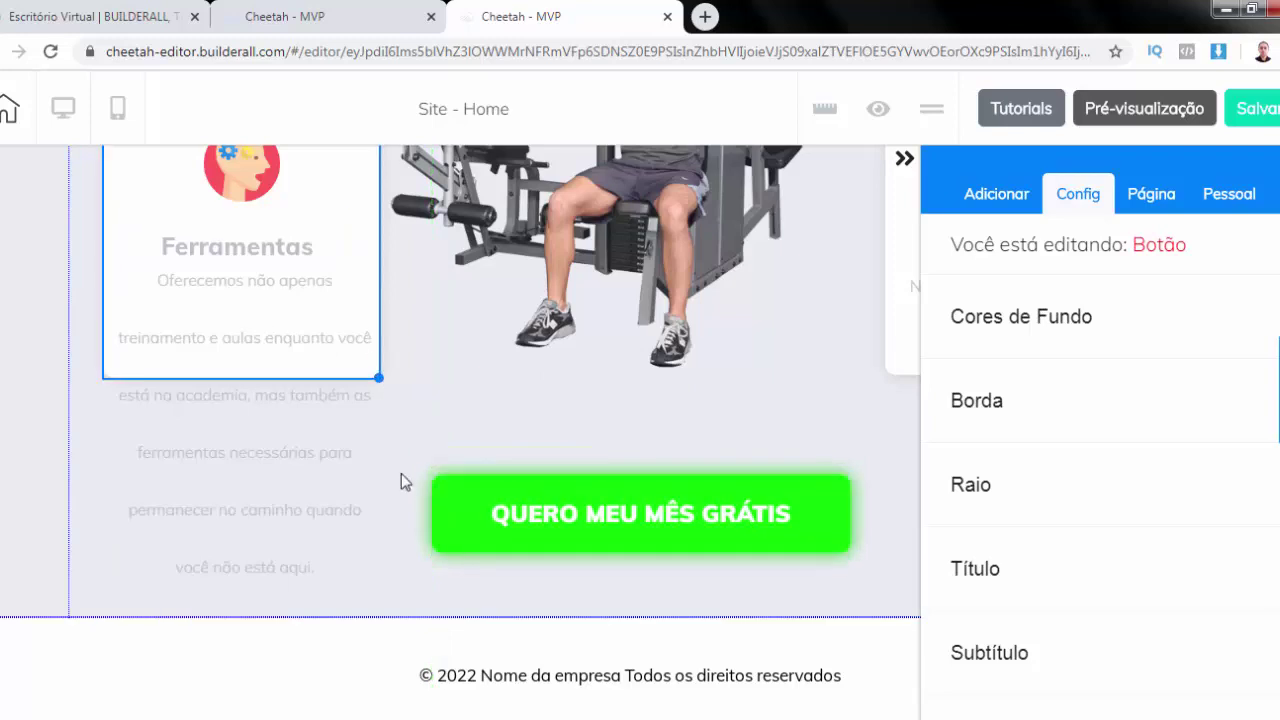
{"action": "left_click_drag", "start_coordinate": [401, 481], "coordinate": [393, 602]}
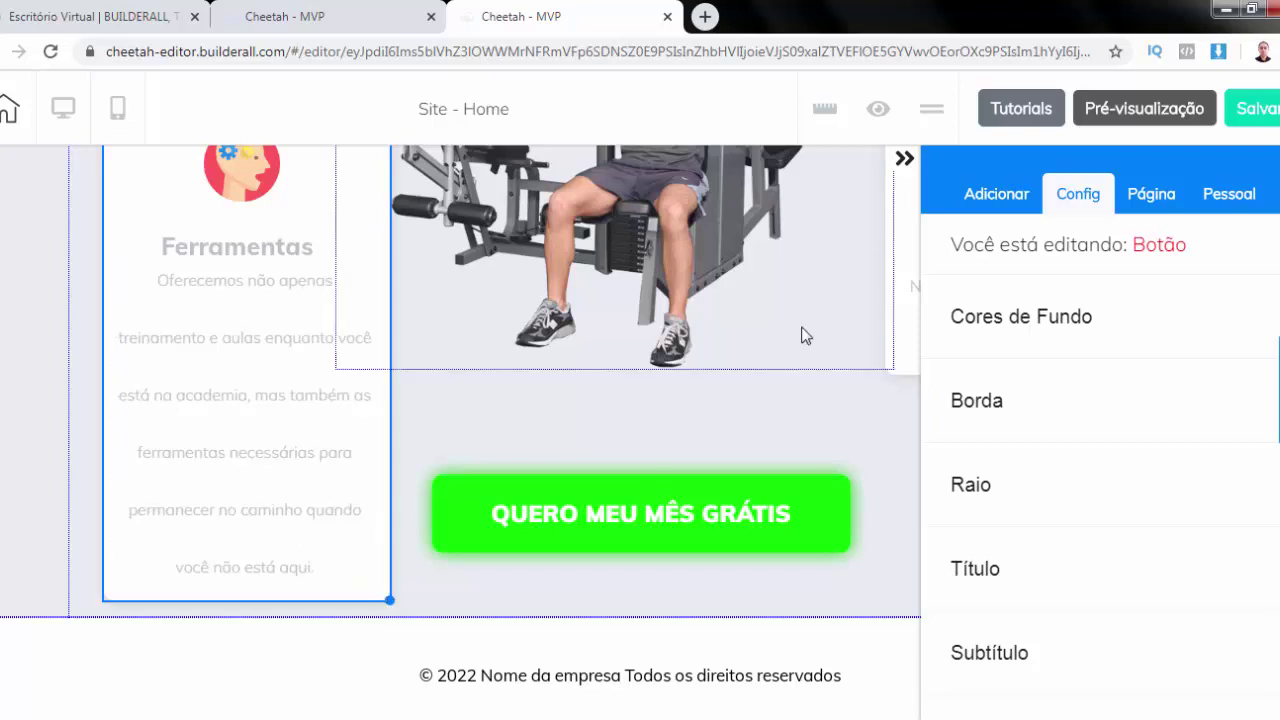
{"action": "left_click", "coordinate": [904, 158]}
{"action": "left_click", "coordinate": [1158, 370]}
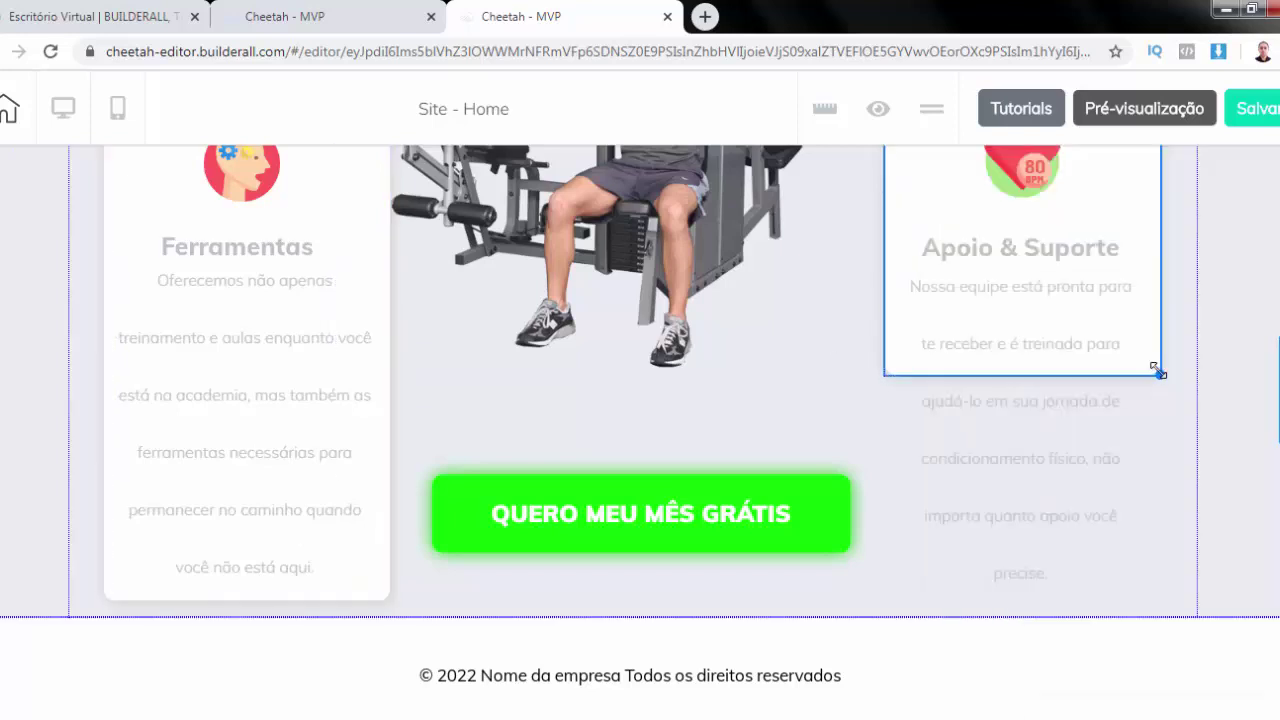
{"action": "left_click_drag", "start_coordinate": [1158, 374], "coordinate": [1175, 585]}
Select the green QUERO MEU MÊS GRÁTIS button to bring up its settings
{"action": "scroll", "coordinate": [614, 347], "scroll_direction": "up", "scroll_amount": 4}
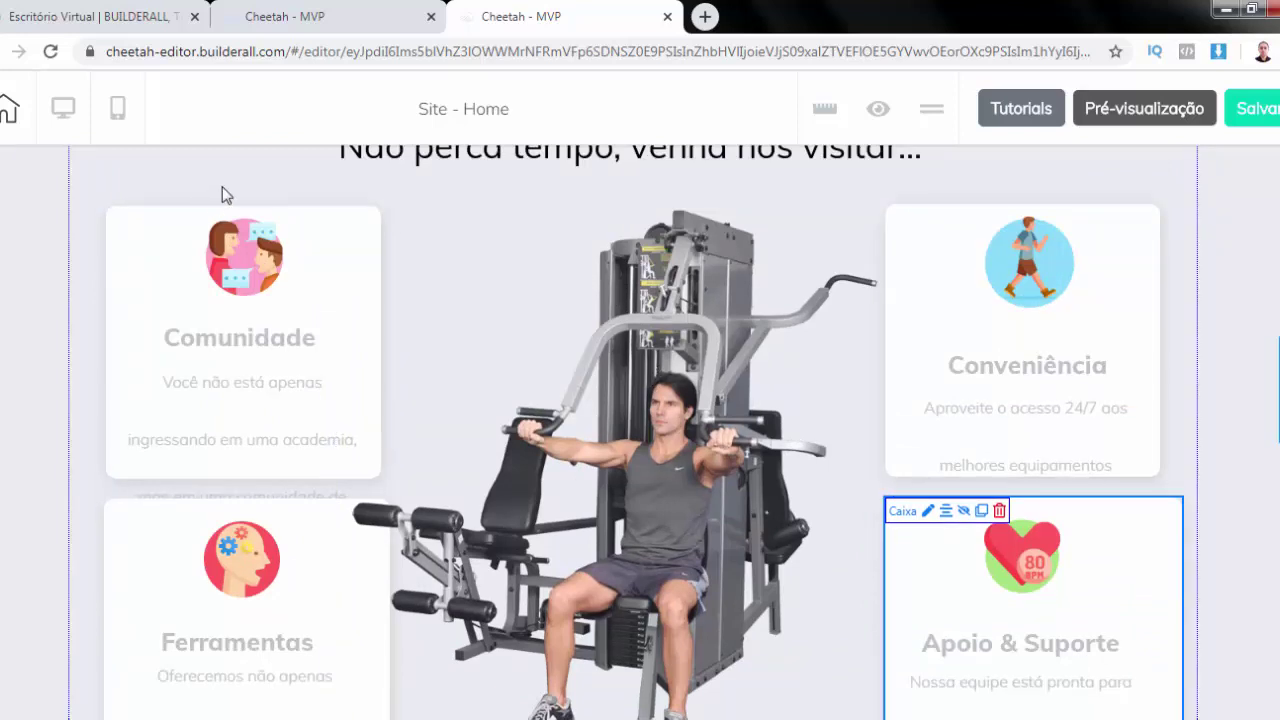
{"action": "scroll", "coordinate": [222, 186], "scroll_direction": "up", "scroll_amount": 3}
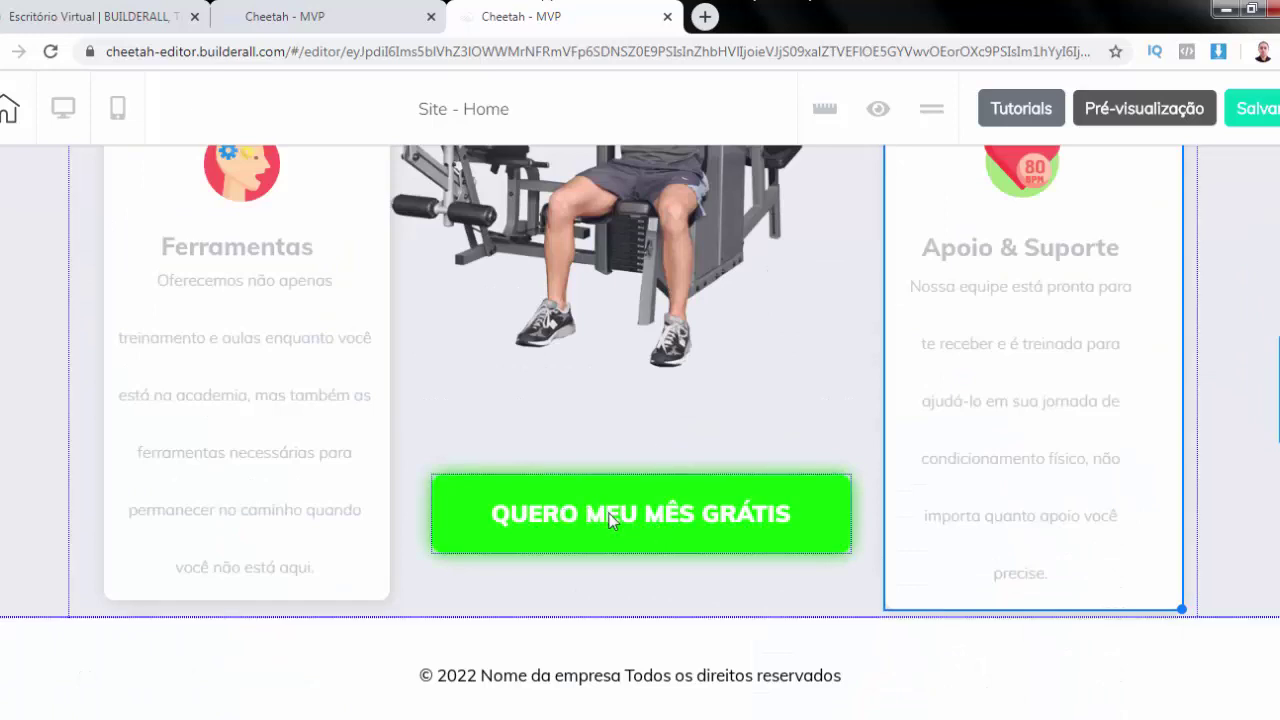
{"action": "left_click", "coordinate": [612, 519]}
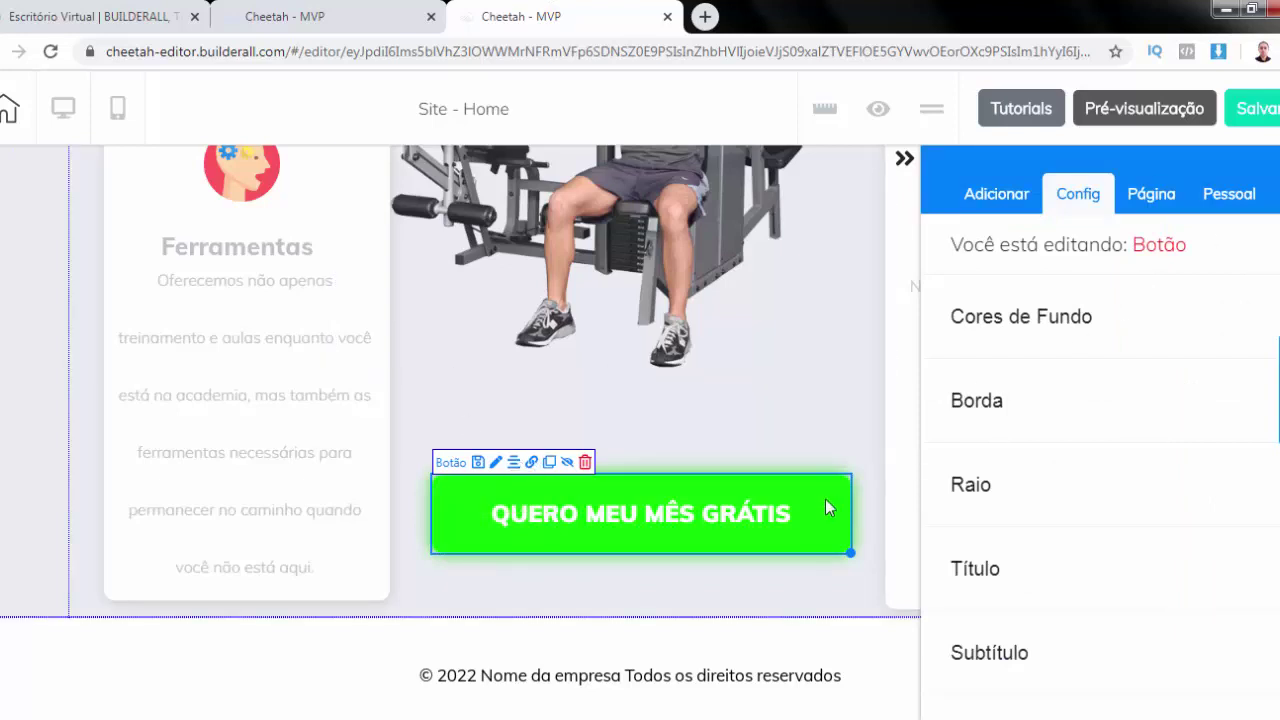
Change the button's background colour to a darker green
{"action": "left_click", "coordinate": [1008, 326]}
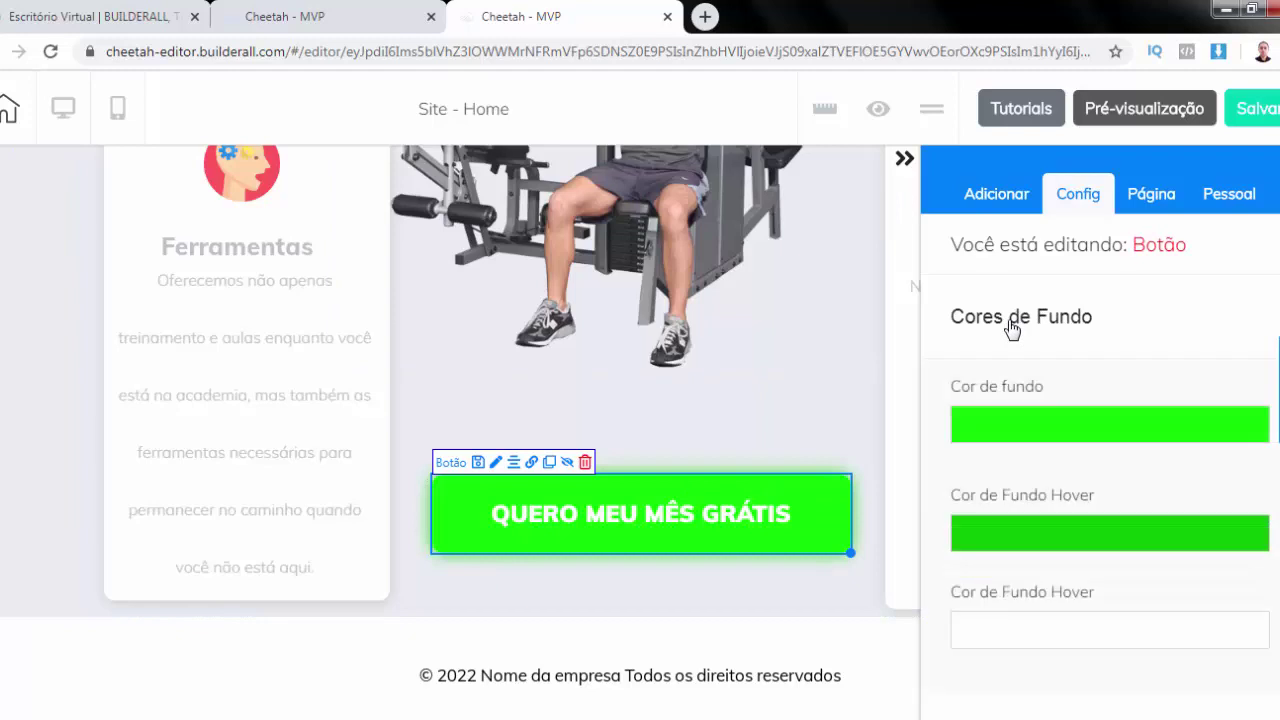
{"action": "left_click", "coordinate": [1066, 428]}
{"action": "left_click", "coordinate": [1250, 655]}
{"action": "left_click_drag", "start_coordinate": [1250, 655], "coordinate": [1235, 535]}
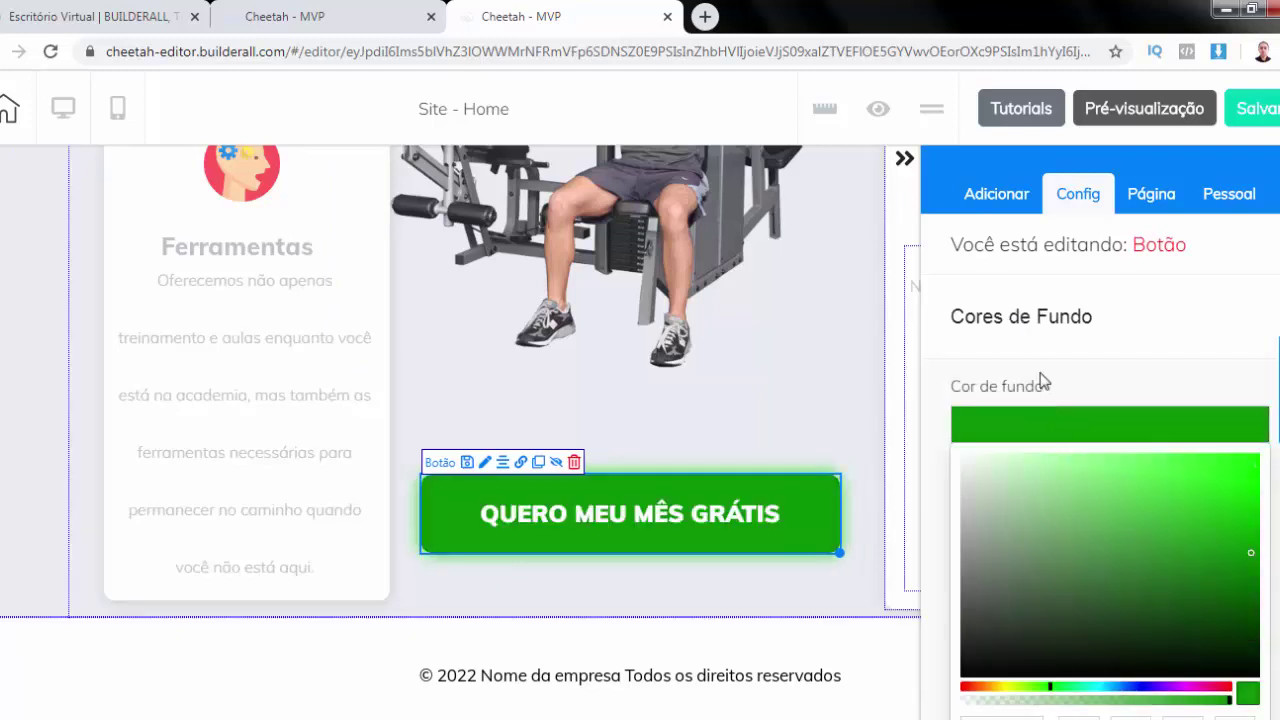
{"action": "left_click", "coordinate": [1057, 423]}
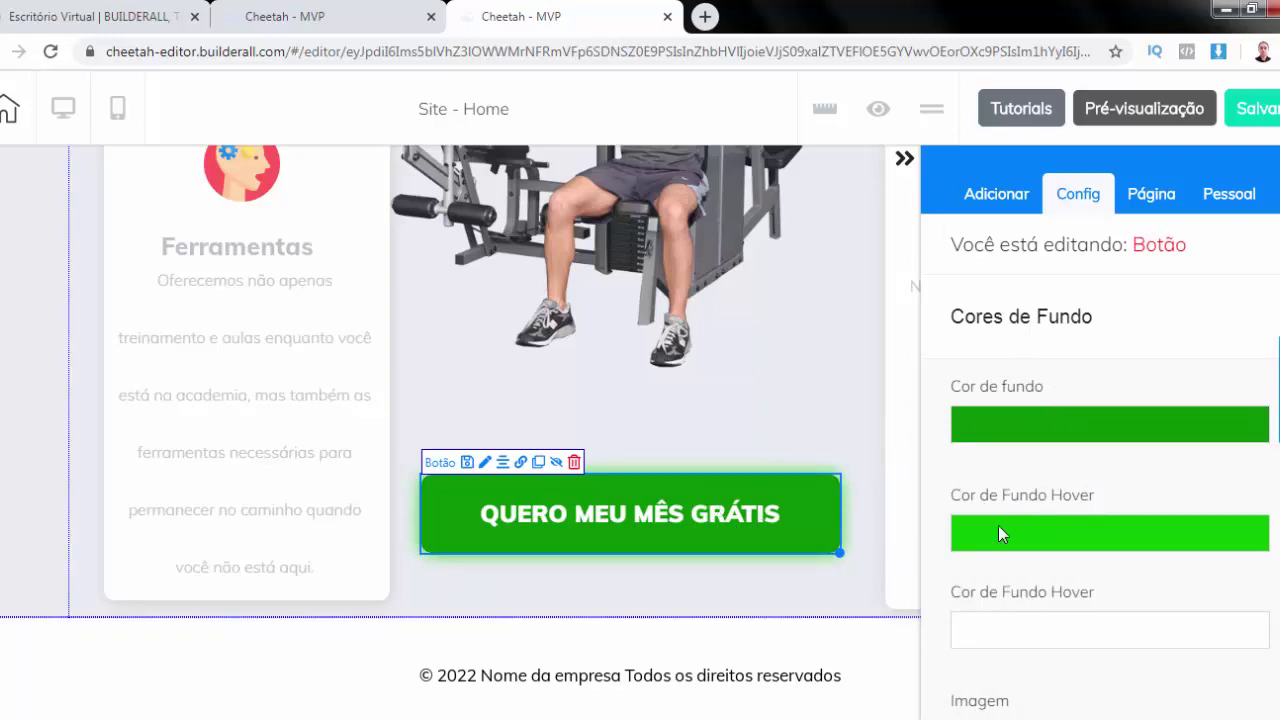
{"action": "left_click", "coordinate": [1030, 318]}
Retitle the button 'QUERO APROVEITAR A PROMOÇÃO' and lower its font size from 24 to 20
{"action": "scroll", "coordinate": [990, 415], "scroll_direction": "down", "scroll_amount": 2}
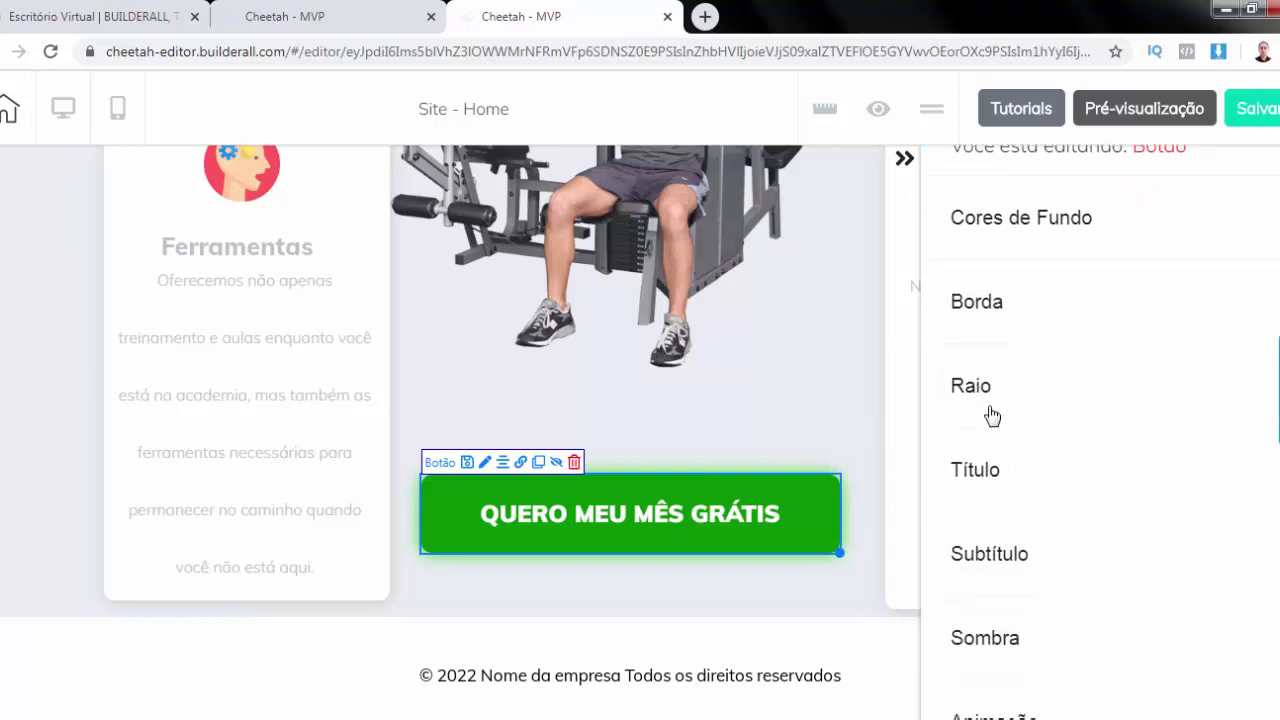
{"action": "left_click", "coordinate": [979, 373]}
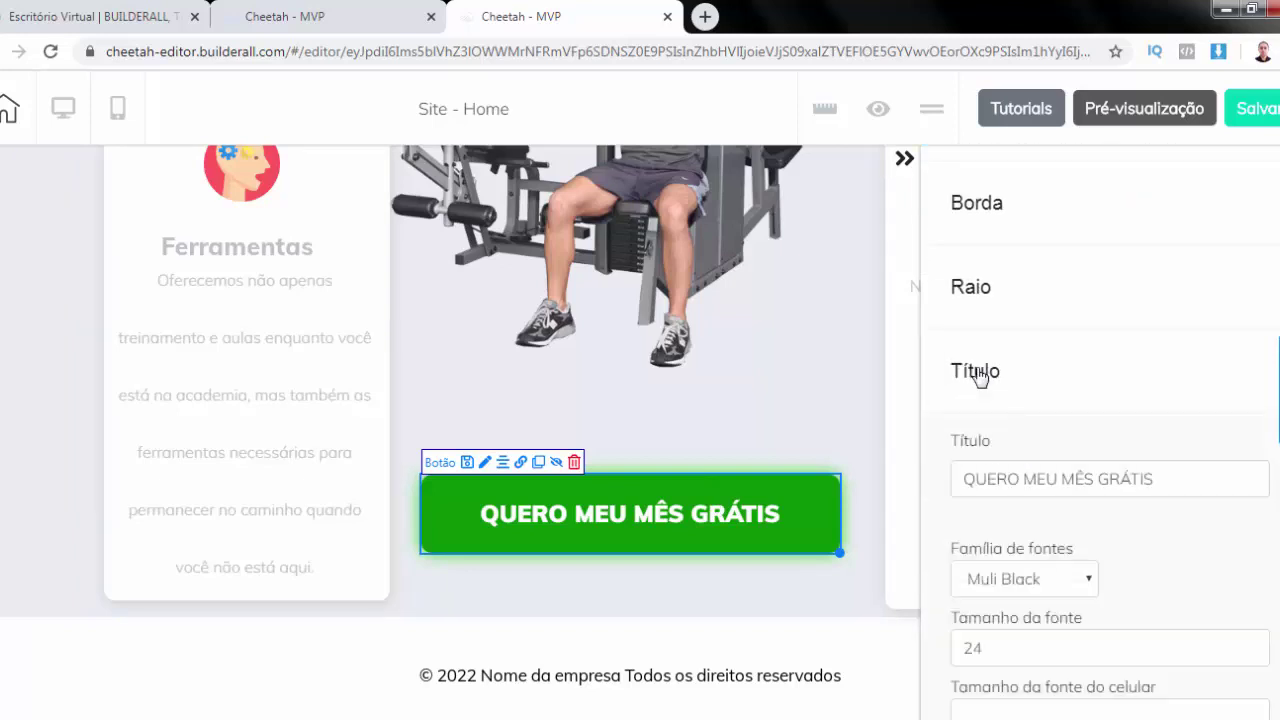
{"action": "left_click", "coordinate": [1095, 484]}
{"action": "key", "text": "ctrl+a"}
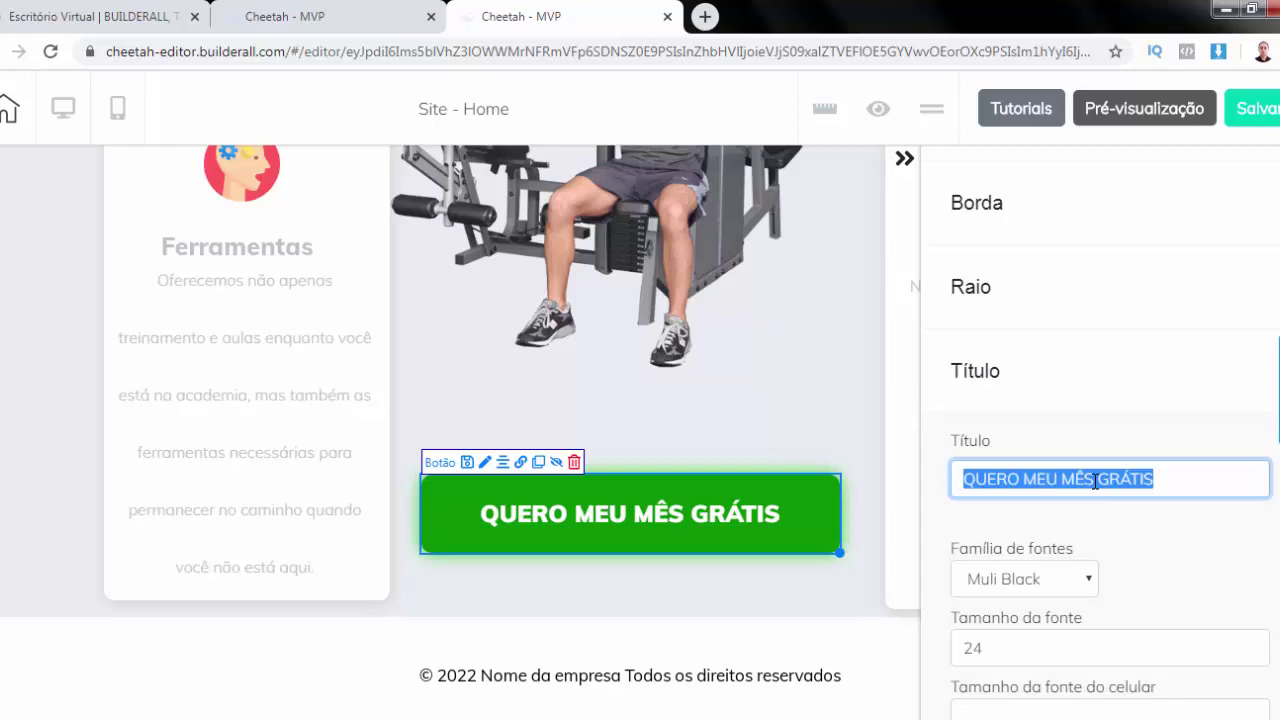
{"action": "type", "text": "QUERO APROVEITAR A PROMOÇÃO"}
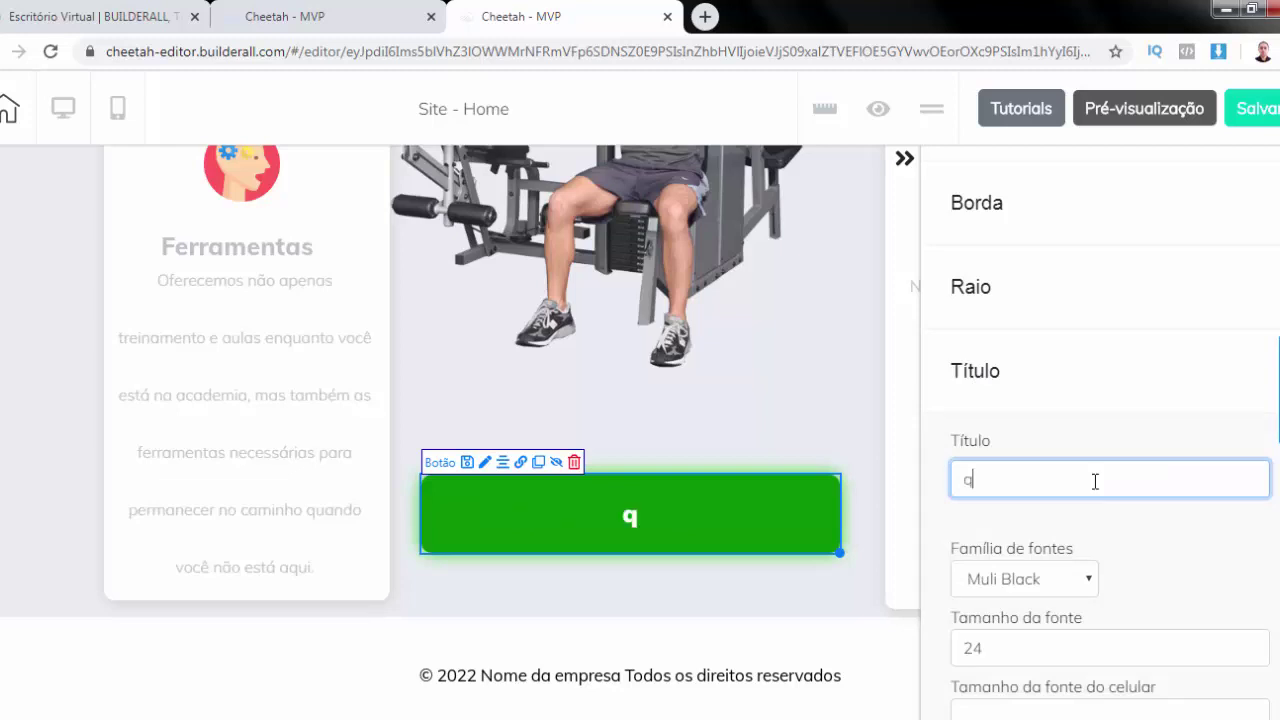
{"action": "scroll", "coordinate": [1170, 500], "scroll_direction": "down", "scroll_amount": 2}
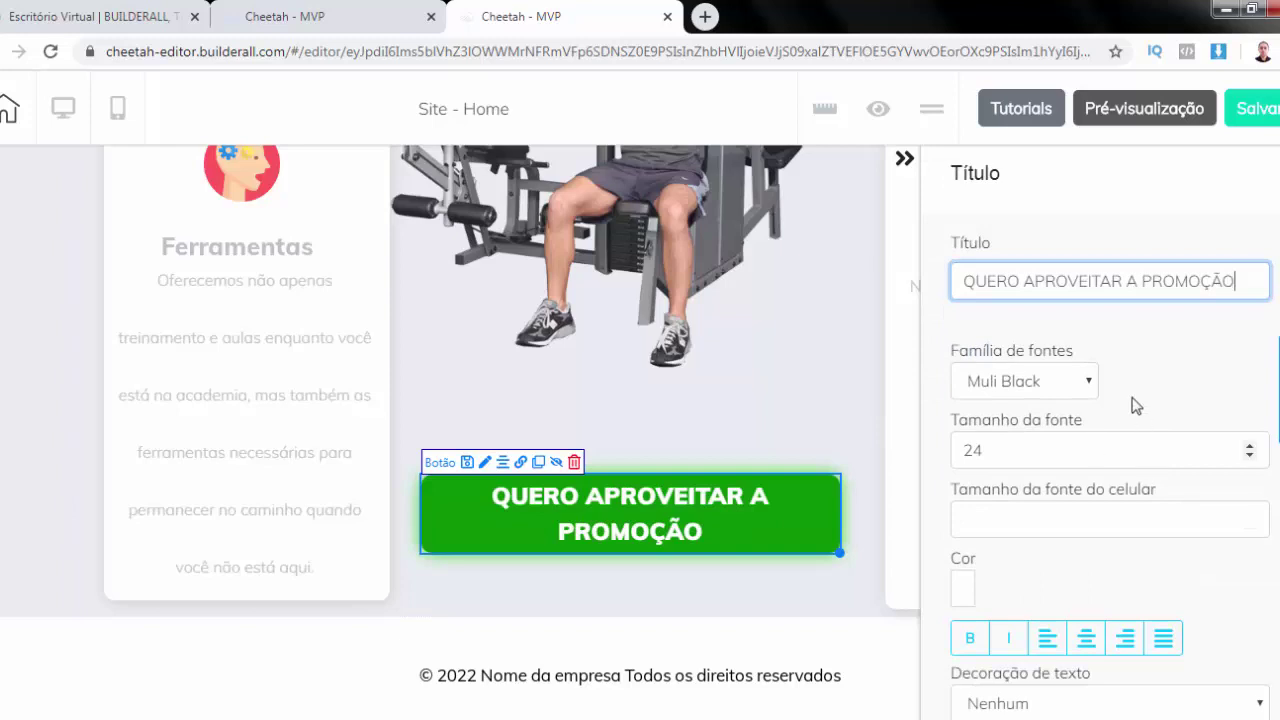
{"action": "left_click", "coordinate": [1250, 456]}
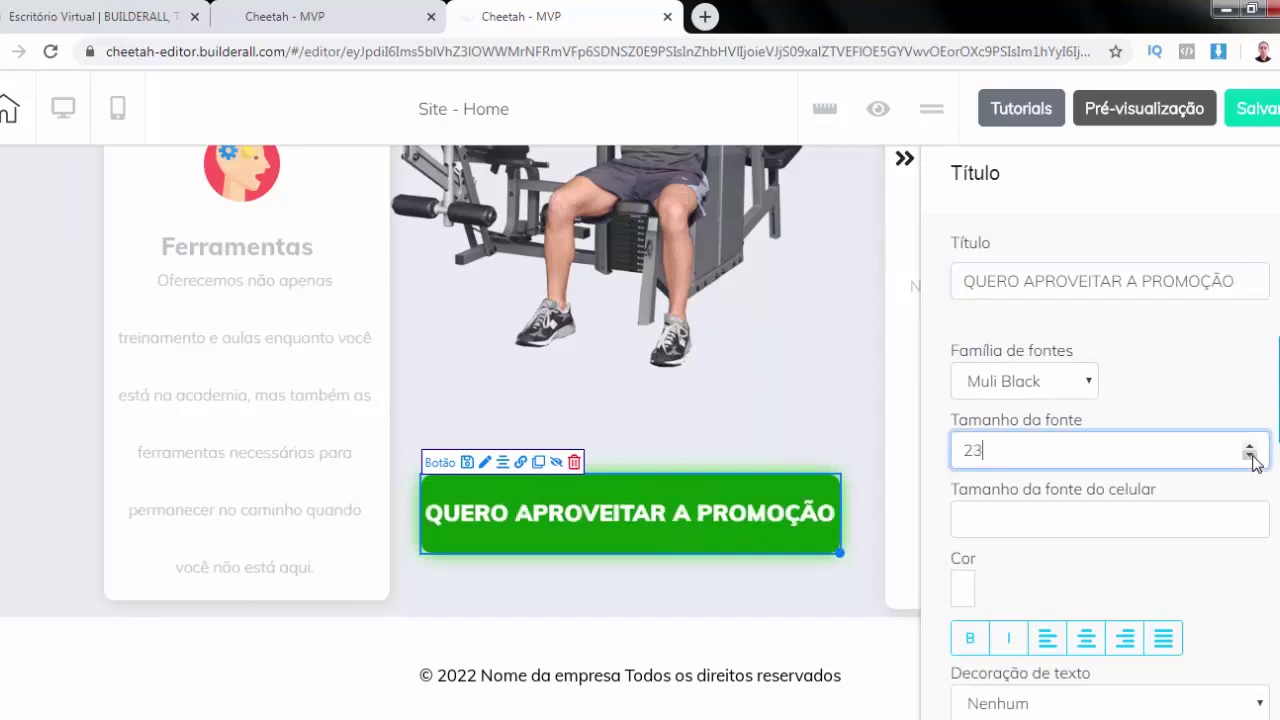
{"action": "left_click", "coordinate": [1250, 456]}
{"action": "left_click", "coordinate": [1250, 456]}
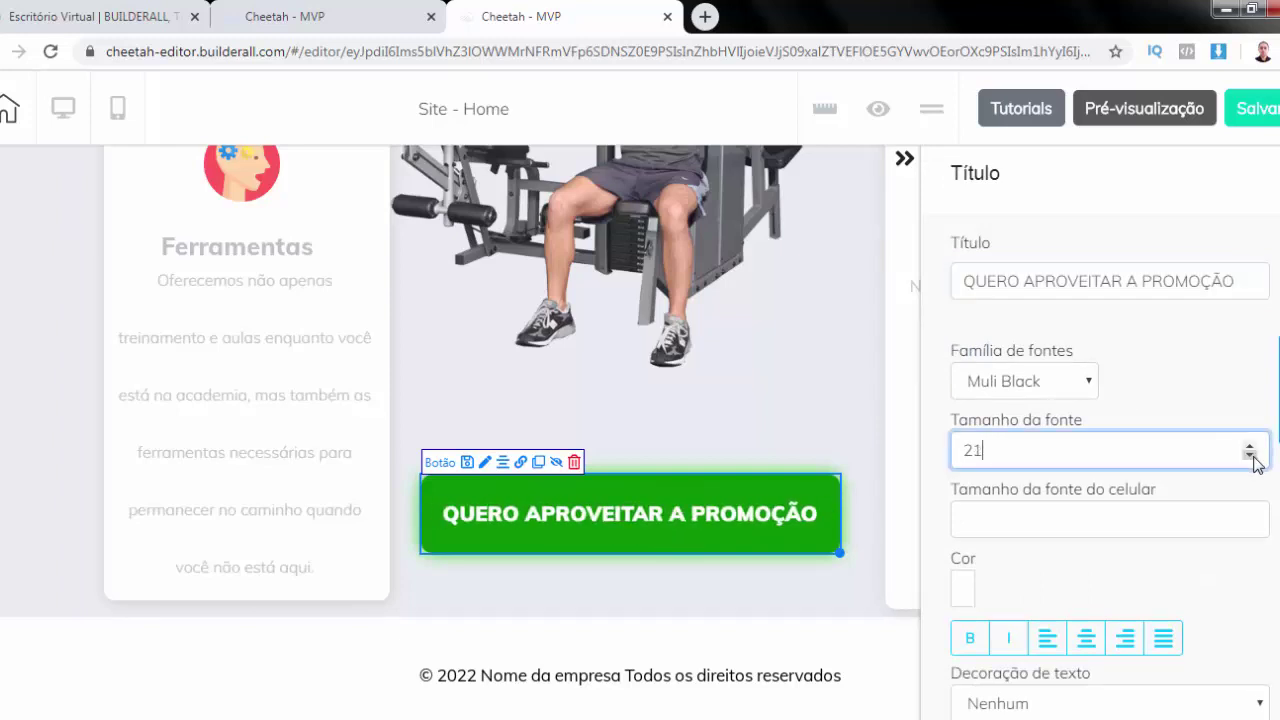
{"action": "left_click", "coordinate": [1250, 456]}
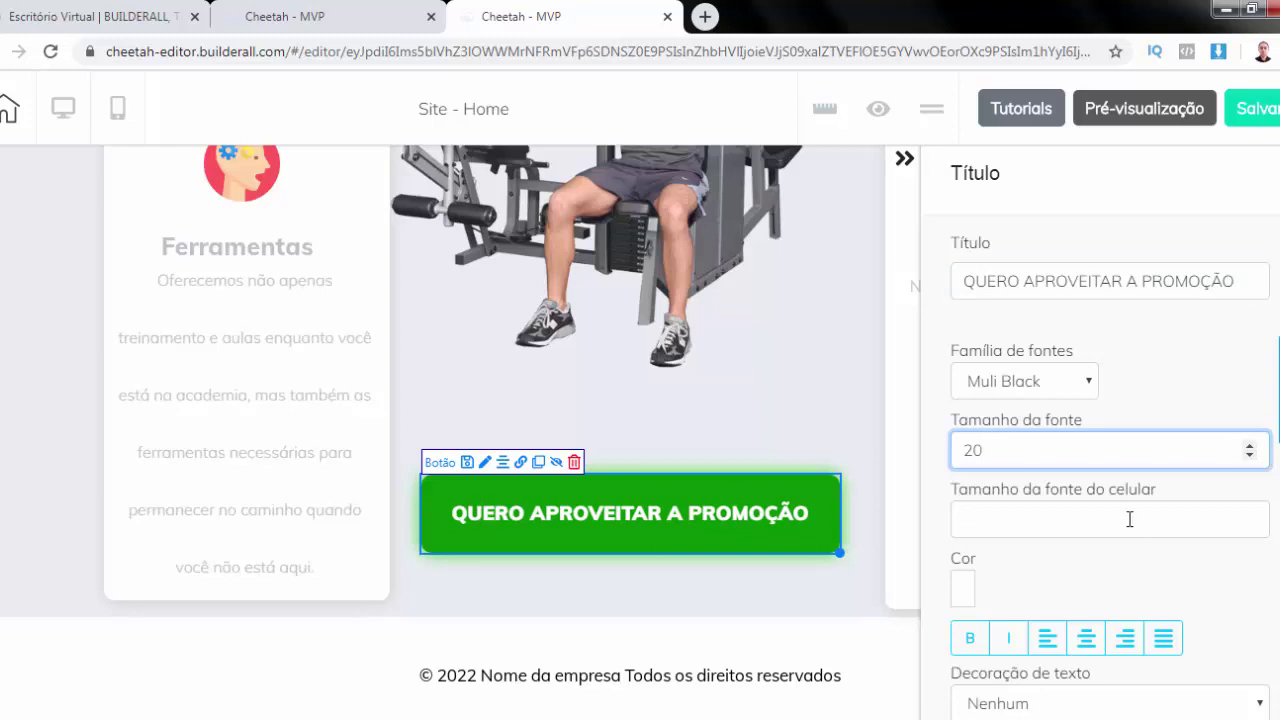
{"action": "scroll", "coordinate": [1115, 514], "scroll_direction": "down", "scroll_amount": 1}
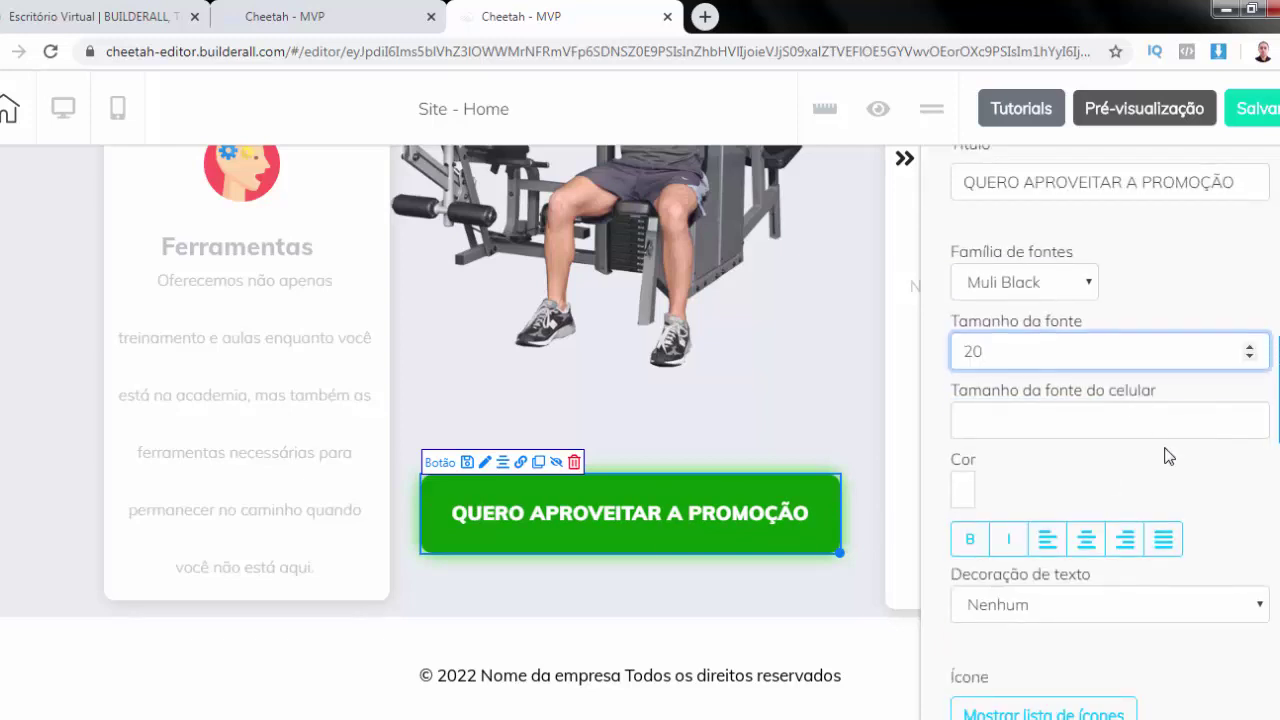
{"action": "scroll", "coordinate": [1166, 451], "scroll_direction": "down", "scroll_amount": 3}
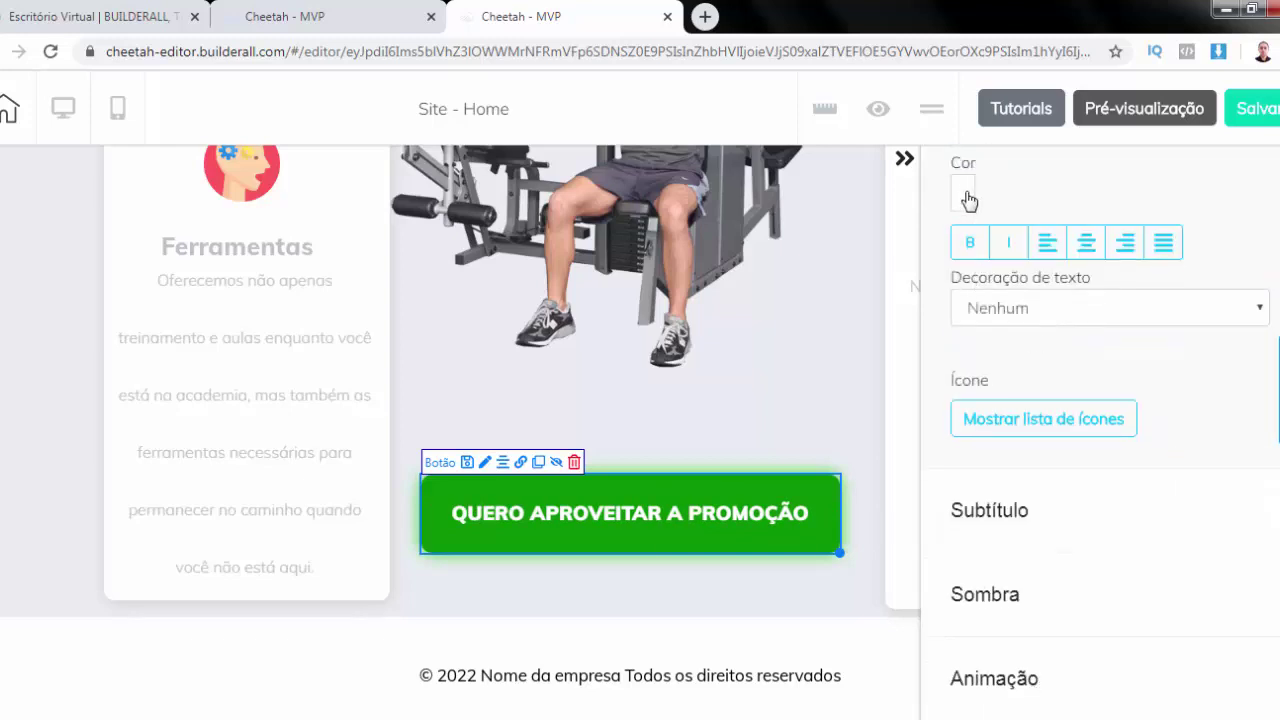
Add the weightlifter dumbbell icon after the QUERO APROVEITAR A PROMOÇÃO button text
{"action": "left_click", "coordinate": [1037, 424]}
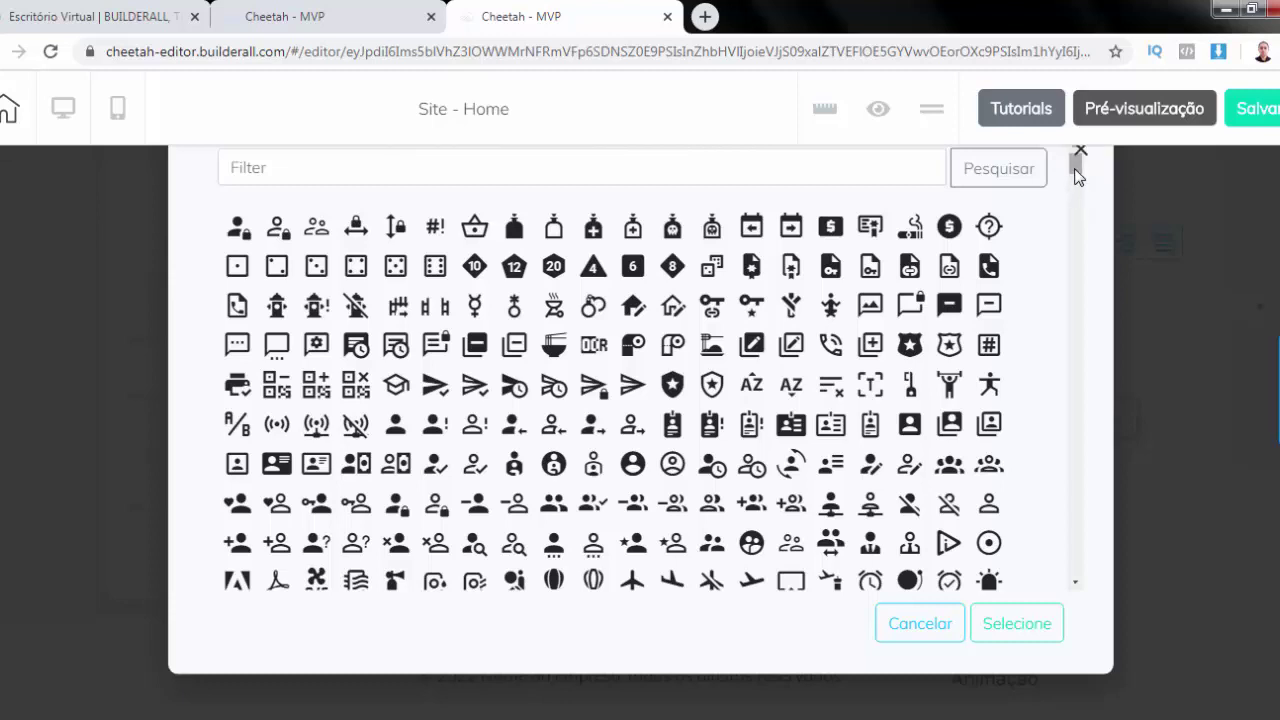
{"action": "key", "text": "Tab"}
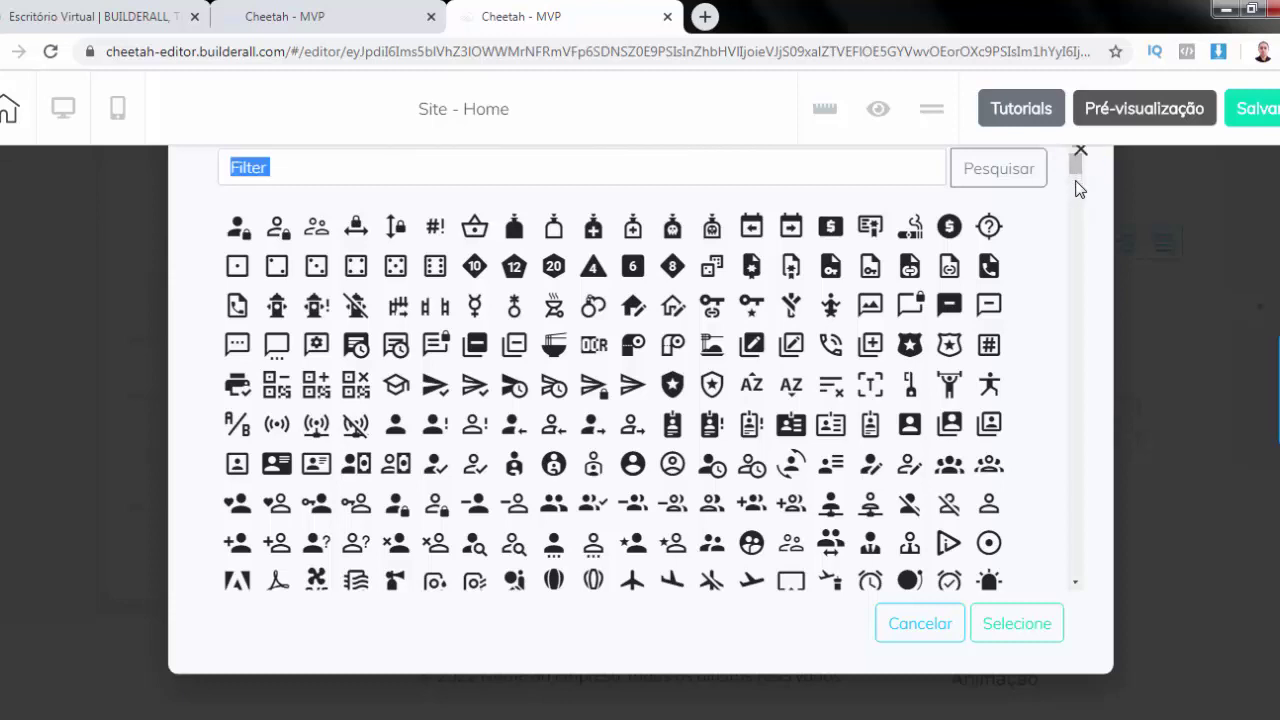
{"action": "scroll", "coordinate": [897, 320], "scroll_direction": "down", "scroll_amount": 3}
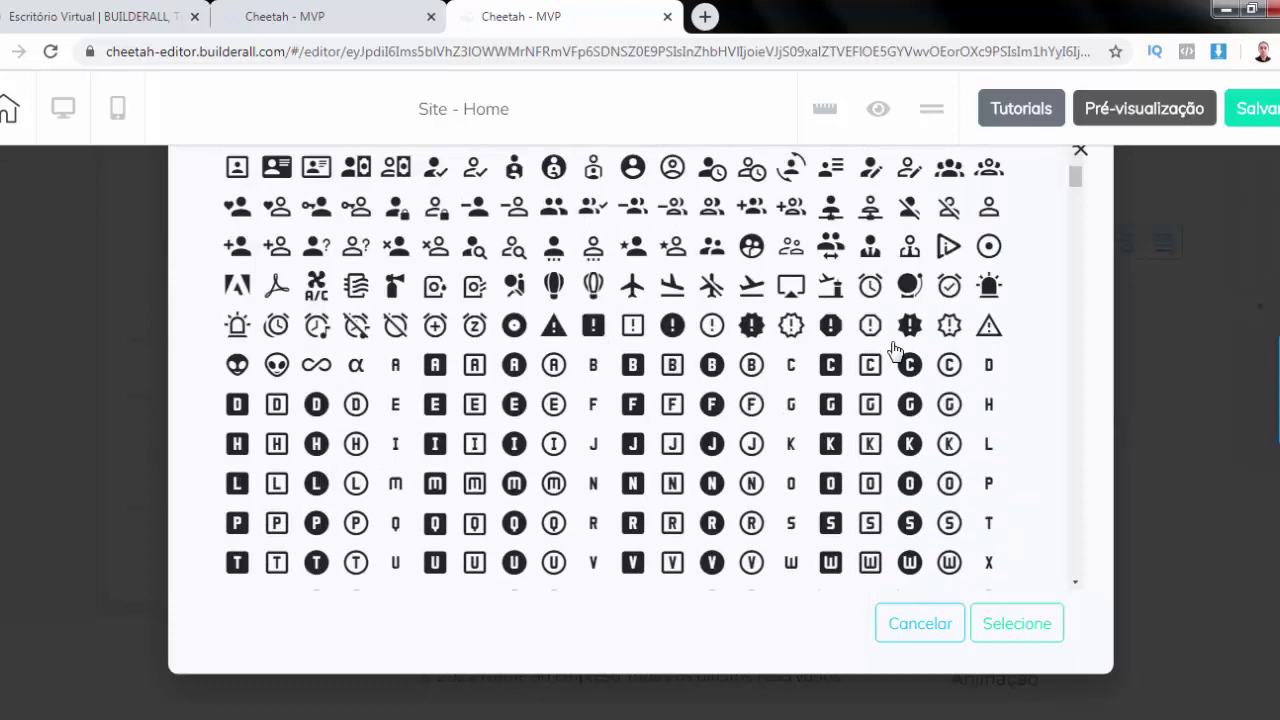
{"action": "scroll", "coordinate": [893, 348], "scroll_direction": "up", "scroll_amount": 2}
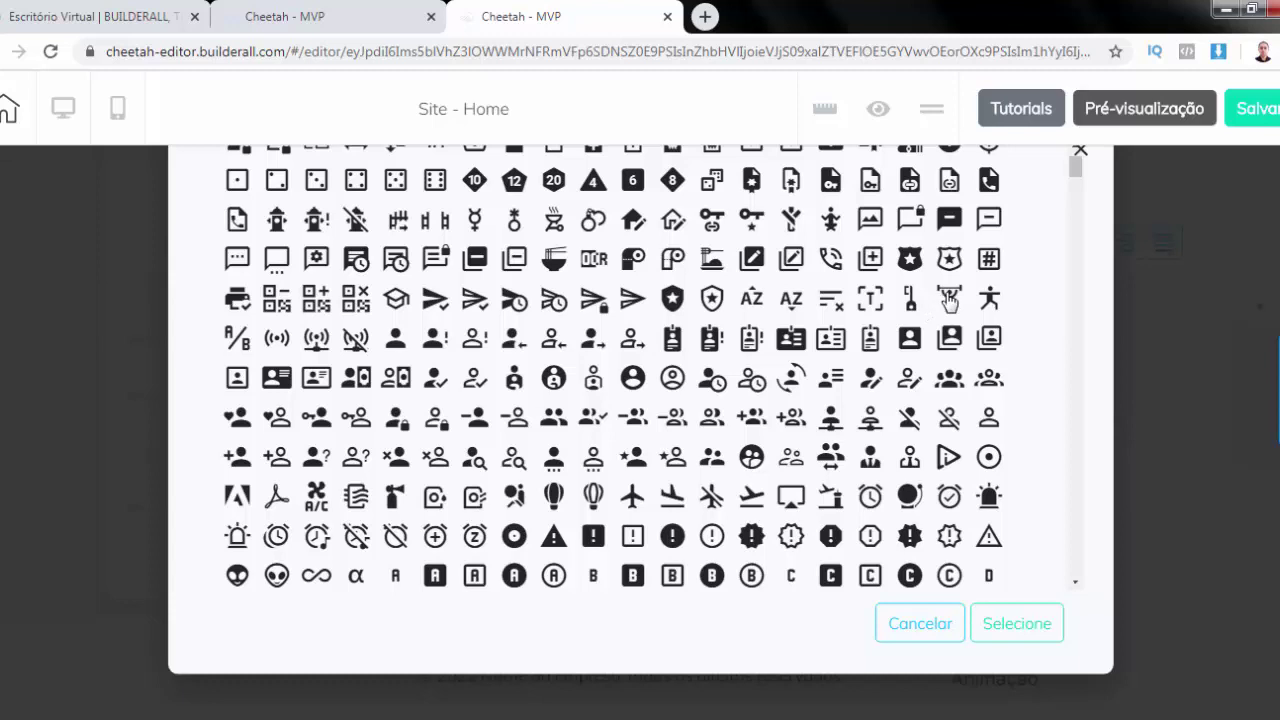
{"action": "left_click", "coordinate": [948, 300]}
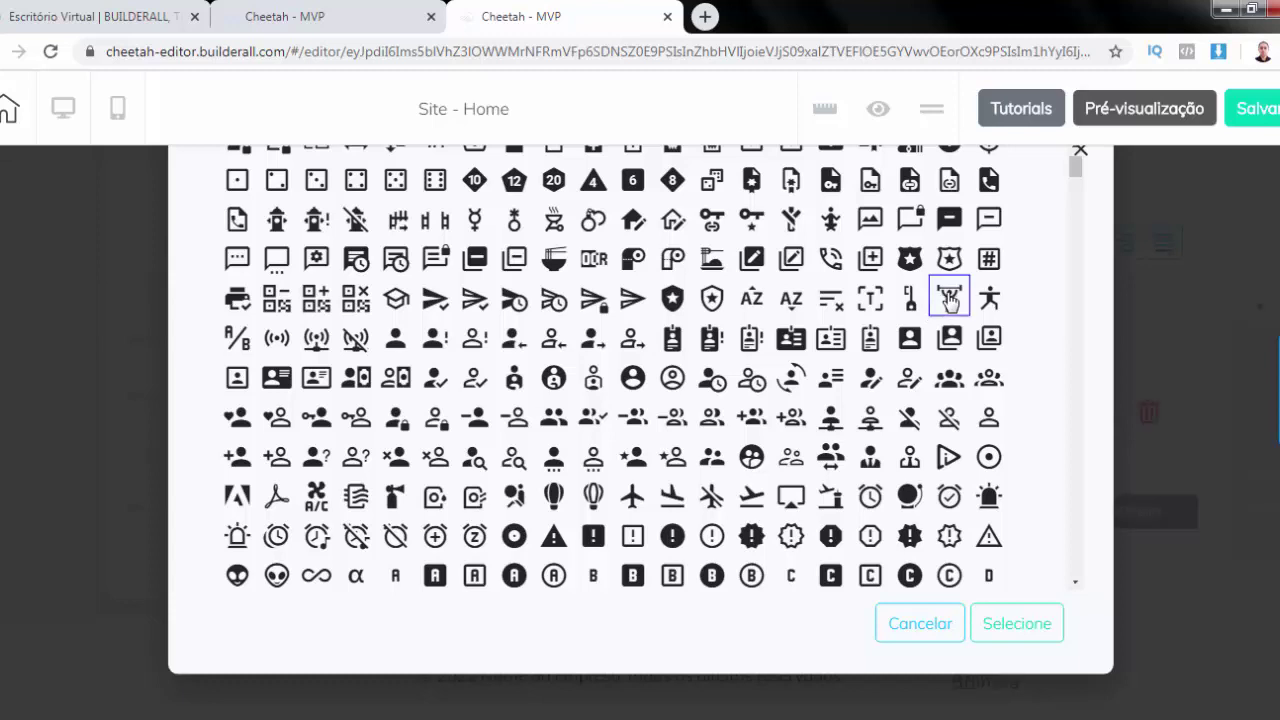
{"action": "left_click", "coordinate": [1018, 623]}
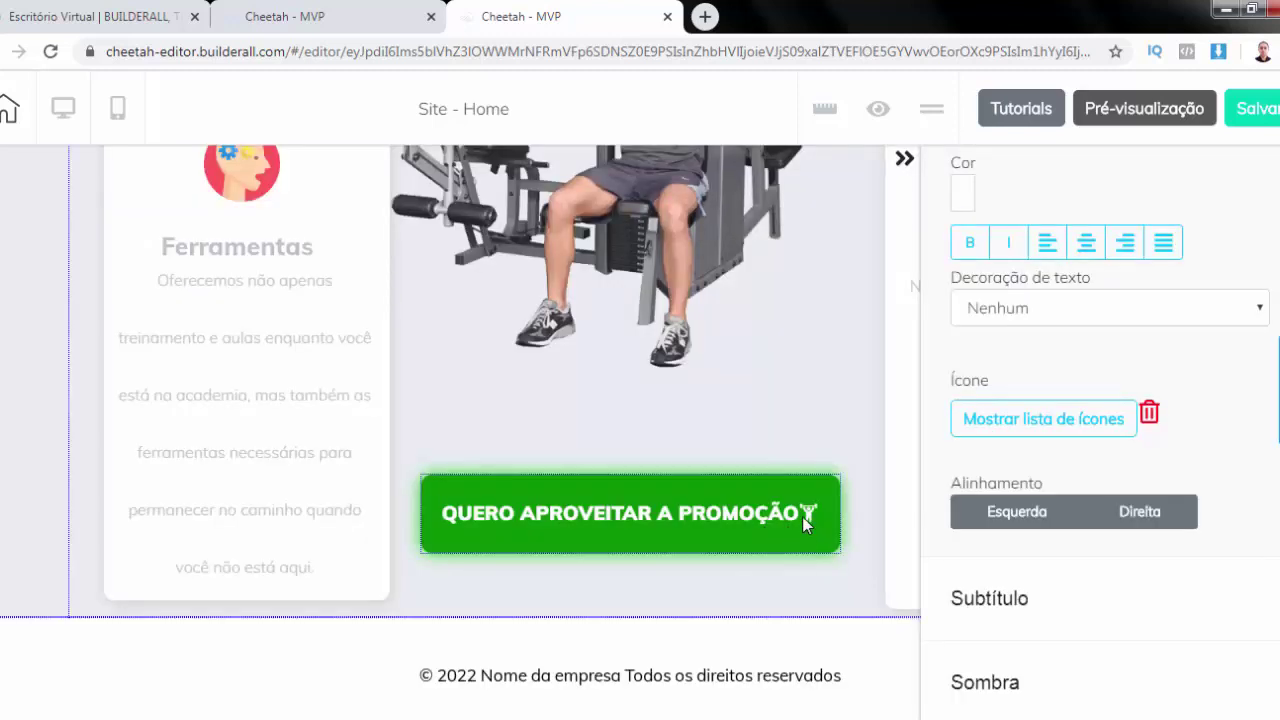
{"action": "scroll", "coordinate": [1120, 434], "scroll_direction": "up", "scroll_amount": 2}
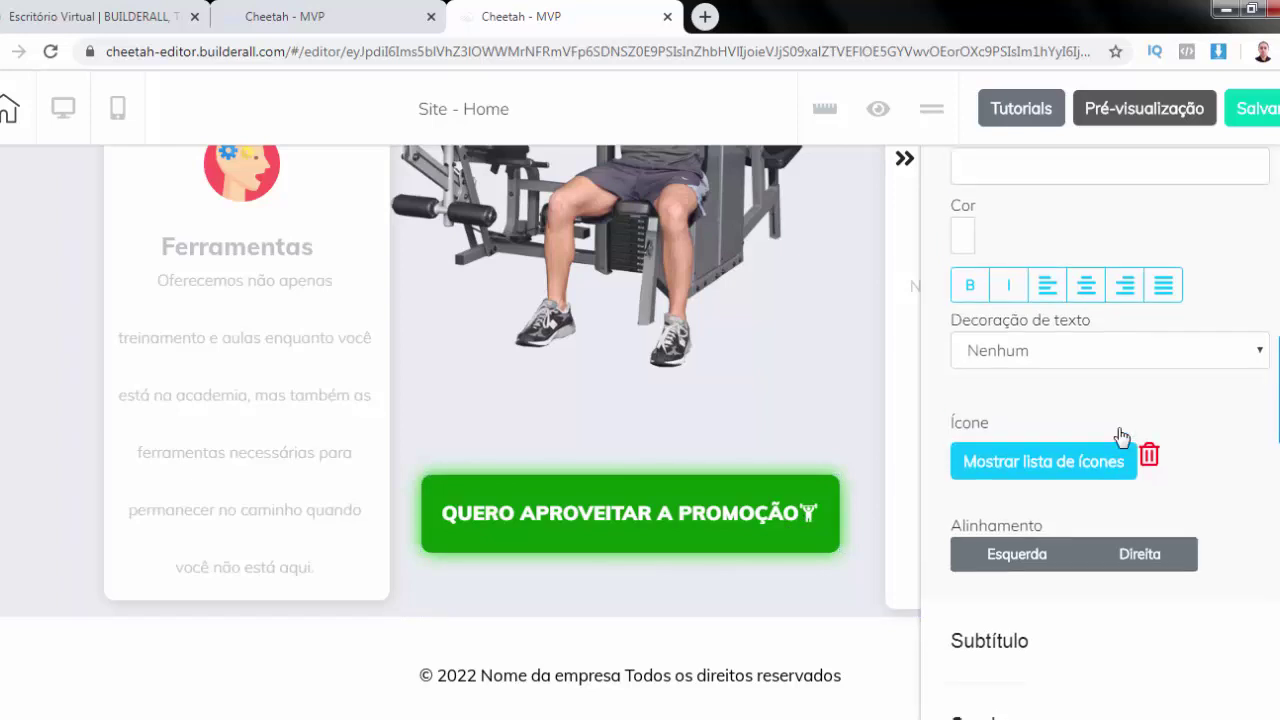
{"action": "scroll", "coordinate": [1120, 437], "scroll_direction": "up", "scroll_amount": 2}
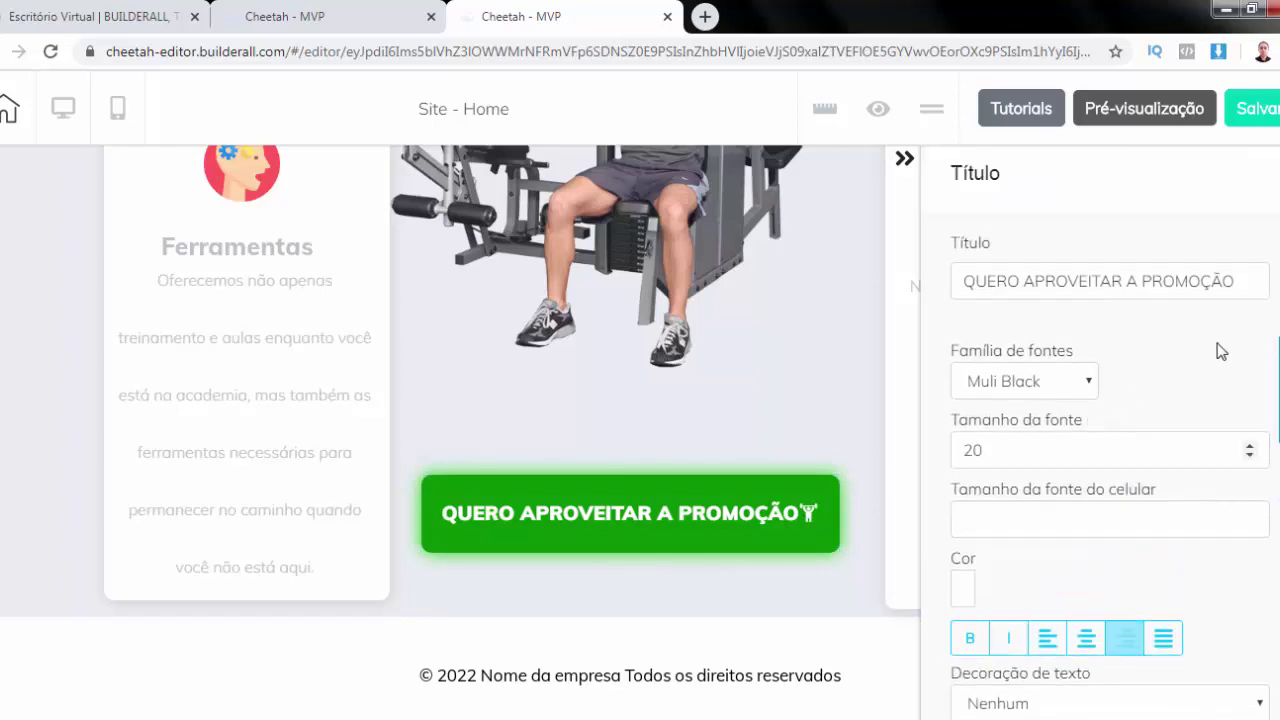
{"action": "left_click", "coordinate": [1241, 279]}
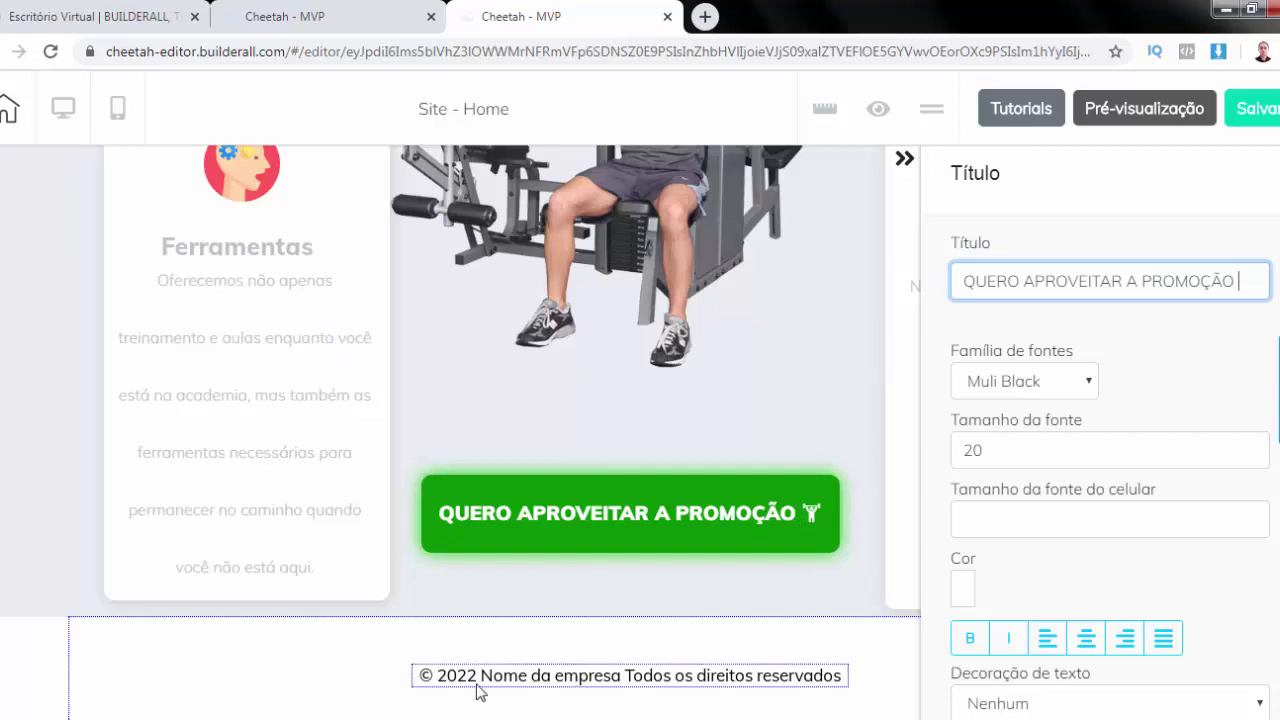
Change the footer text to read '© 2020 Nome da Academia - Todos os direitos reservados'
{"action": "left_click", "coordinate": [537, 677]}
{"action": "key", "text": "BackSpace"}
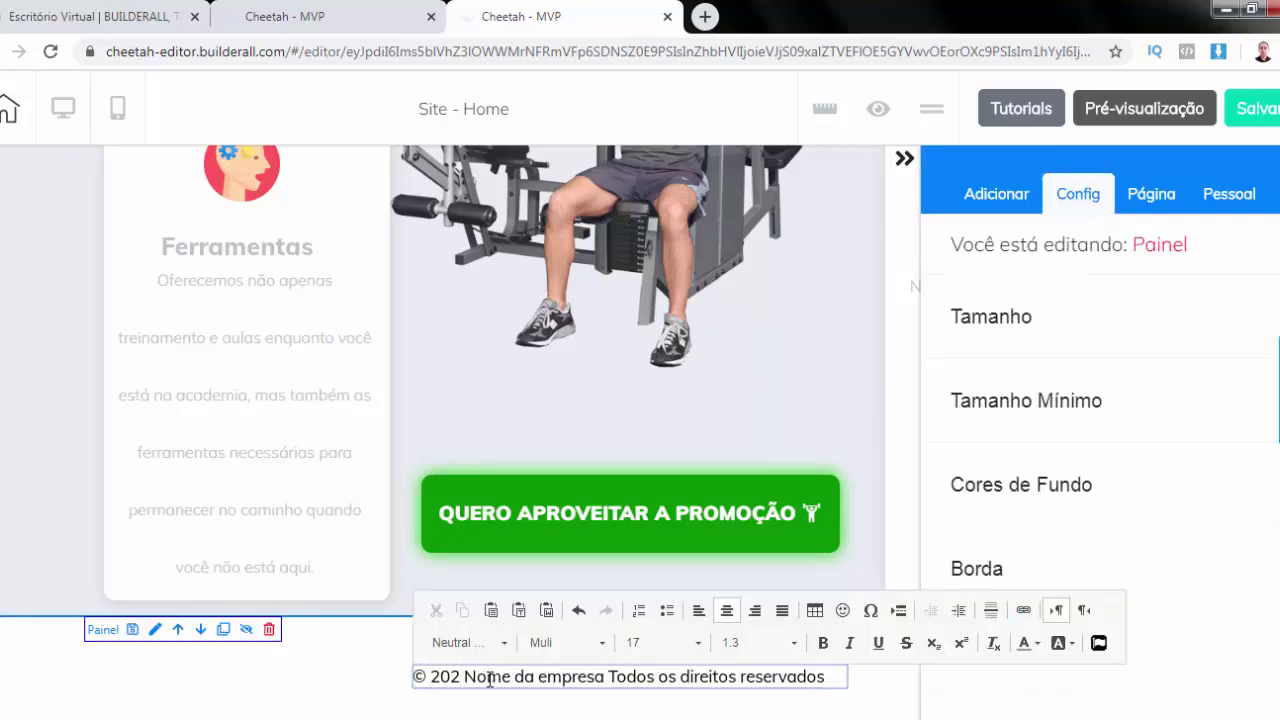
{"action": "type", "text": "0"}
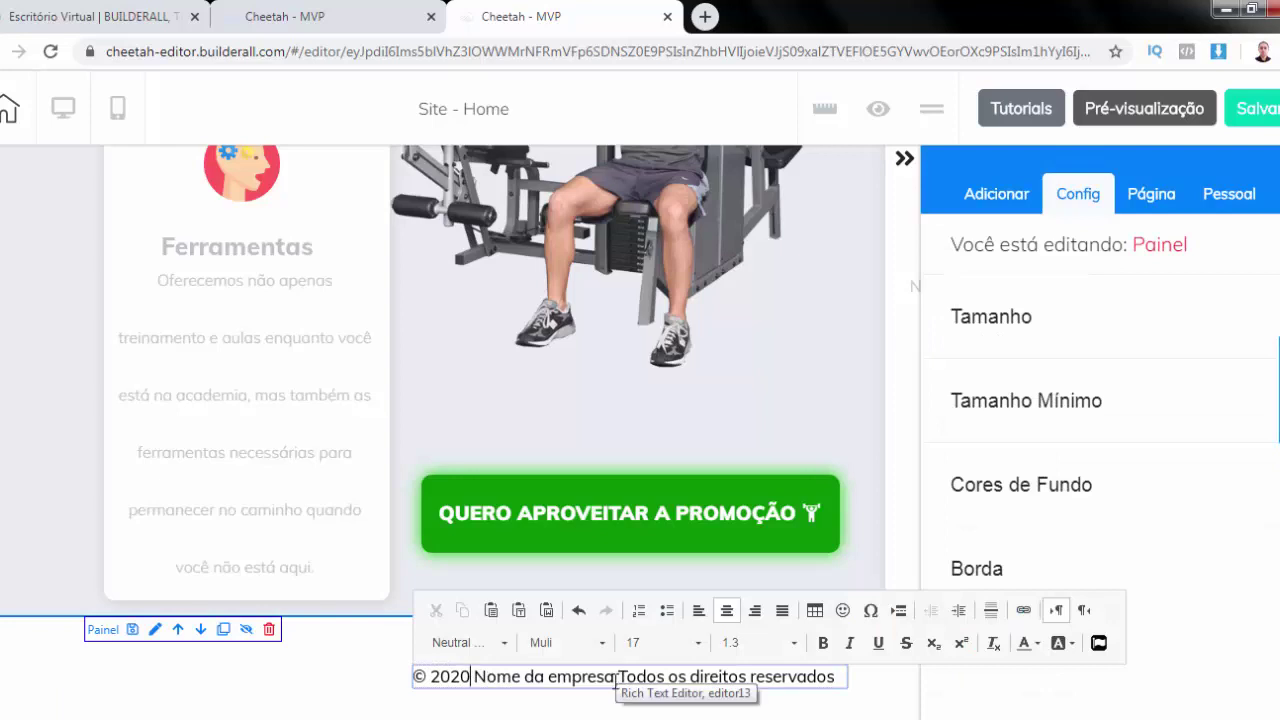
{"action": "left_click", "coordinate": [610, 680]}
{"action": "key", "text": "BackSpace"}
{"action": "key", "text": "BackSpace"}
{"action": "key", "text": "BackSpace"}
{"action": "key", "text": "BackSpace"}
{"action": "key", "text": "BackSpace"}
{"action": "key", "text": "BackSpace"}
{"action": "key", "text": "BackSpace"}
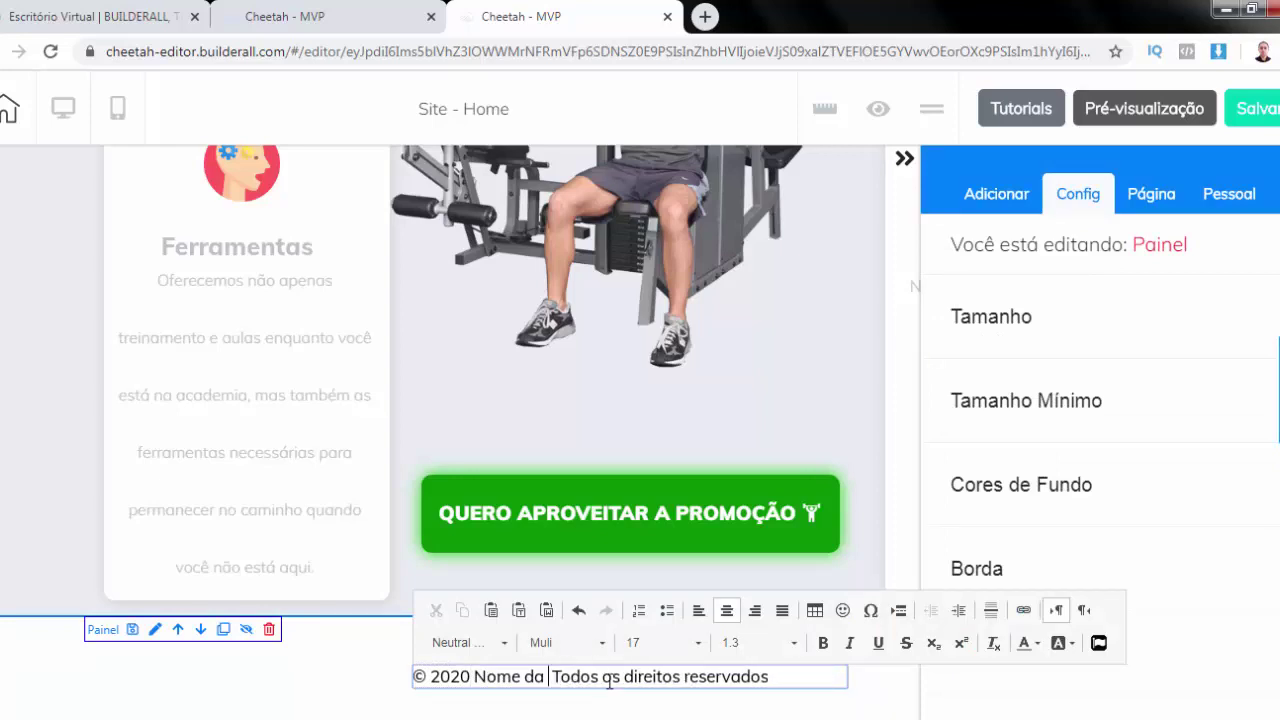
{"action": "type", "text": "a"}
{"action": "key", "text": "BackSpace"}
{"action": "type", "text": "Academia"}
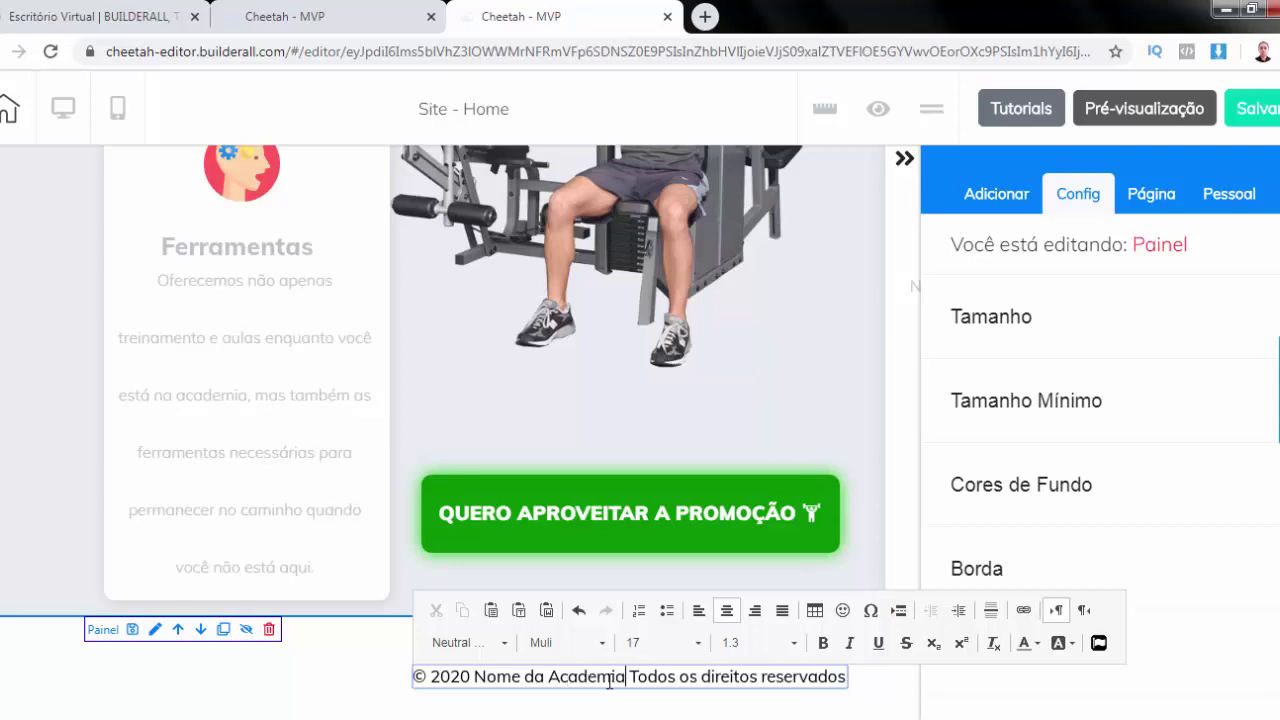
{"action": "type", "text": " -"}
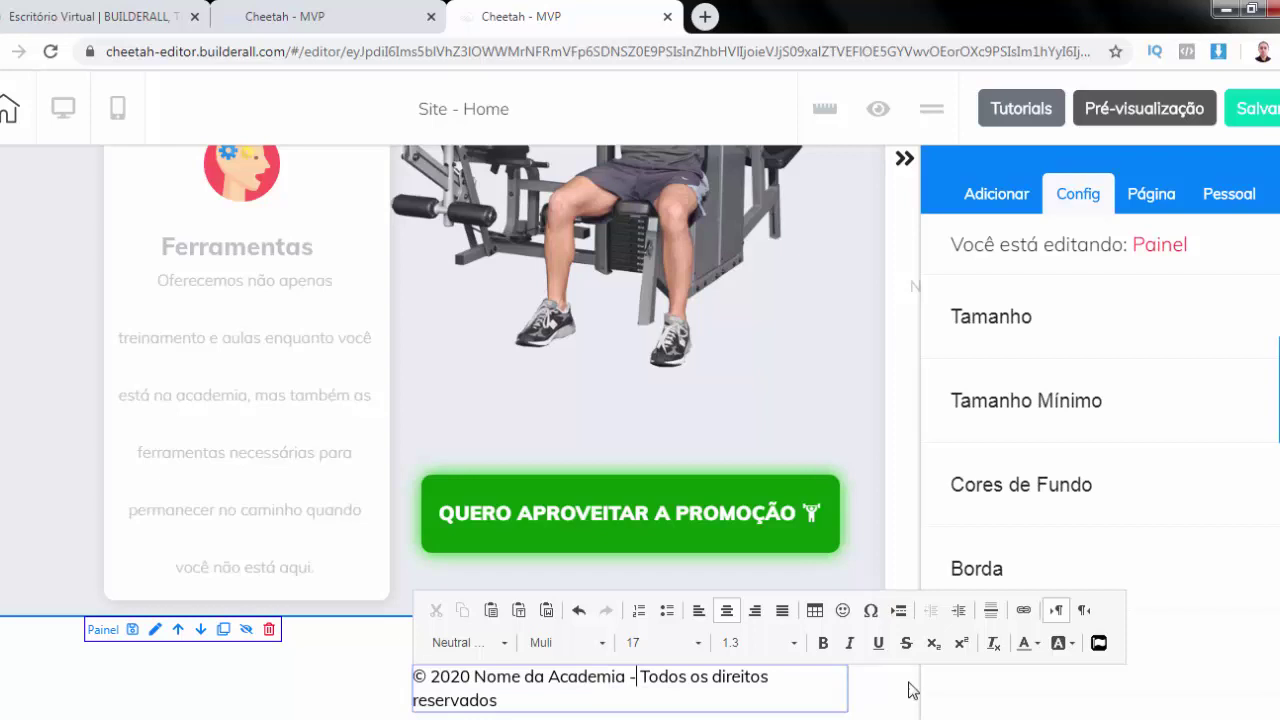
Widen the footer text box to one line and centre it in the footer
{"action": "left_click", "coordinate": [848, 711]}
{"action": "left_click_drag", "start_coordinate": [845, 707], "coordinate": [902, 709]}
{"action": "left_click", "coordinate": [539, 657]}
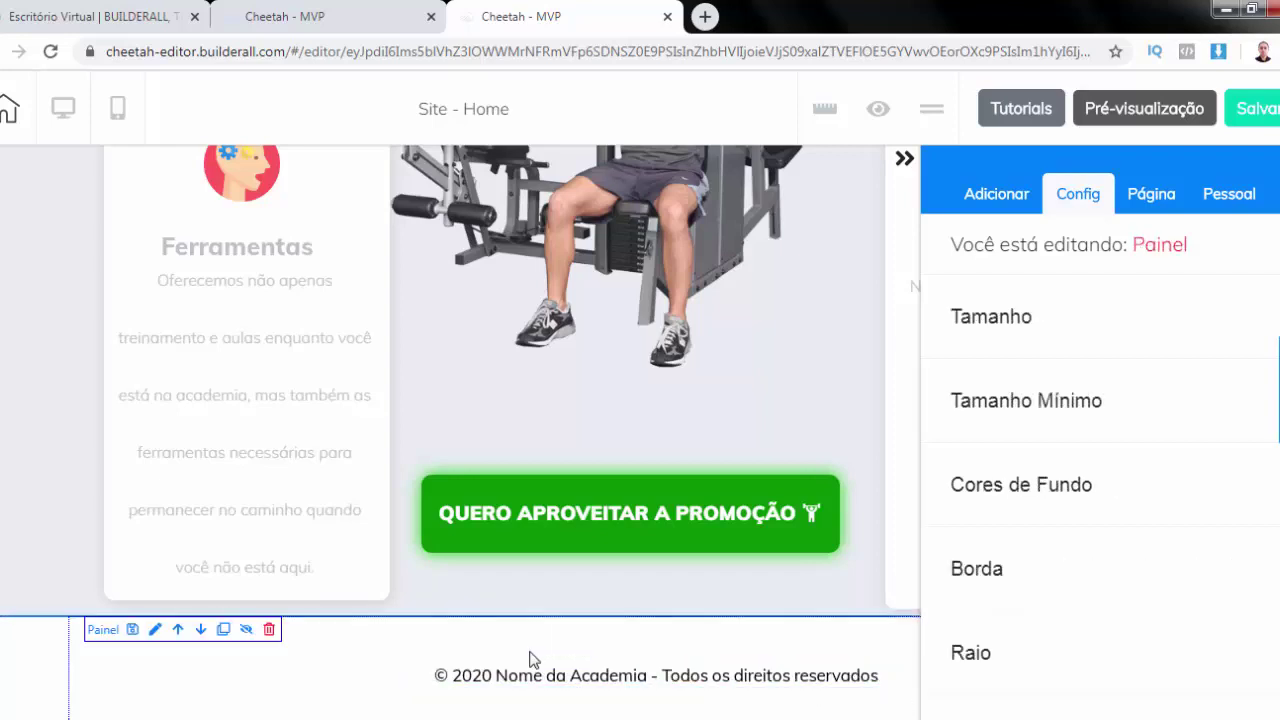
Set the footer panel's background colour to black
{"action": "left_click", "coordinate": [603, 637]}
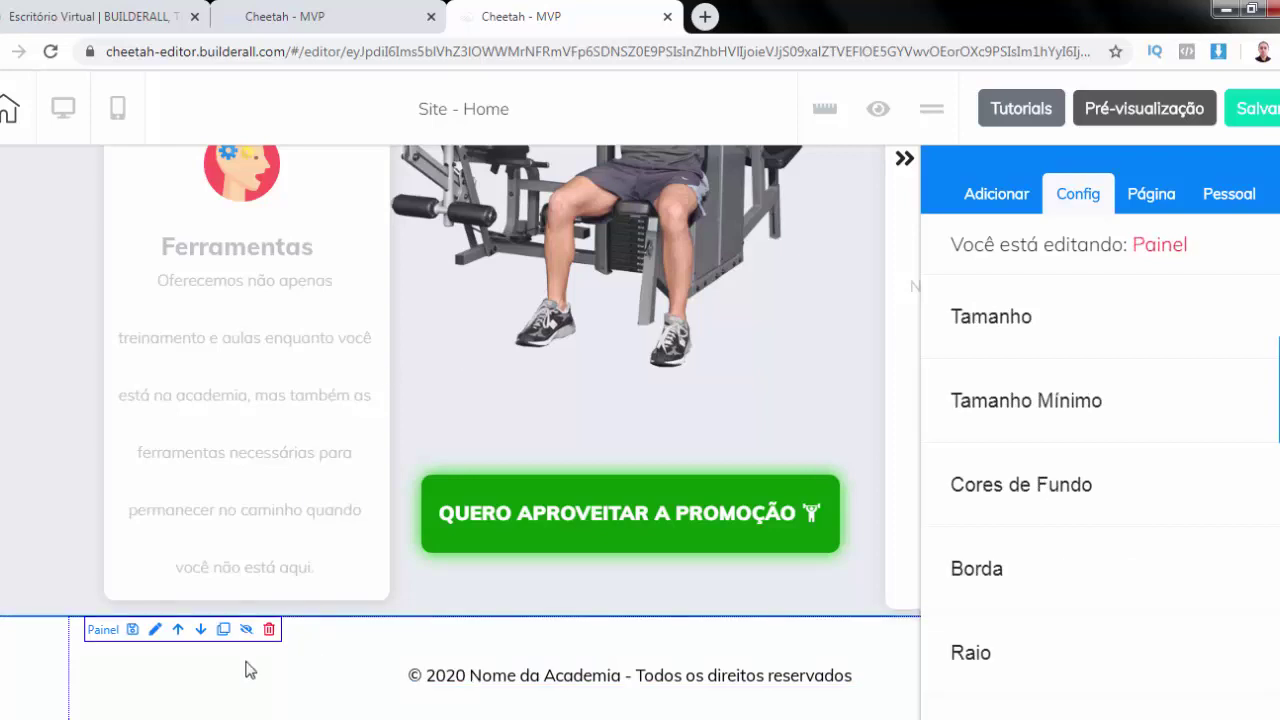
{"action": "left_click", "coordinate": [1035, 490]}
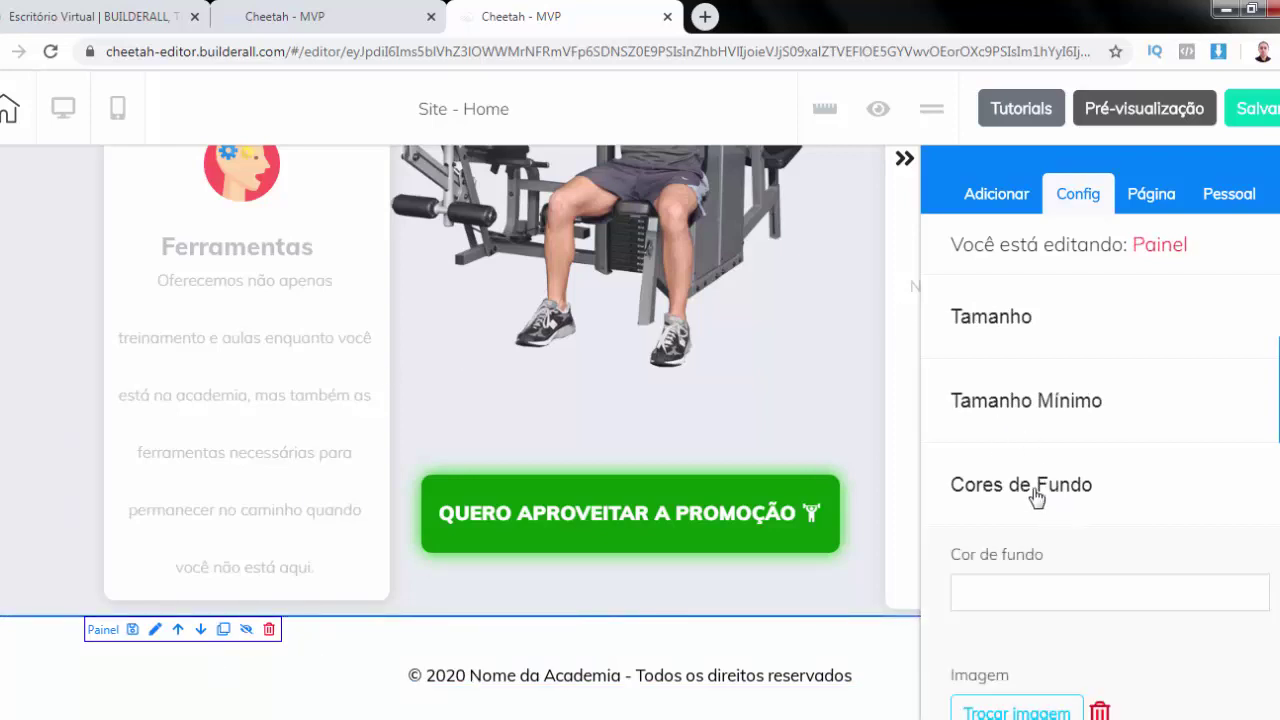
{"action": "left_click", "coordinate": [1024, 597]}
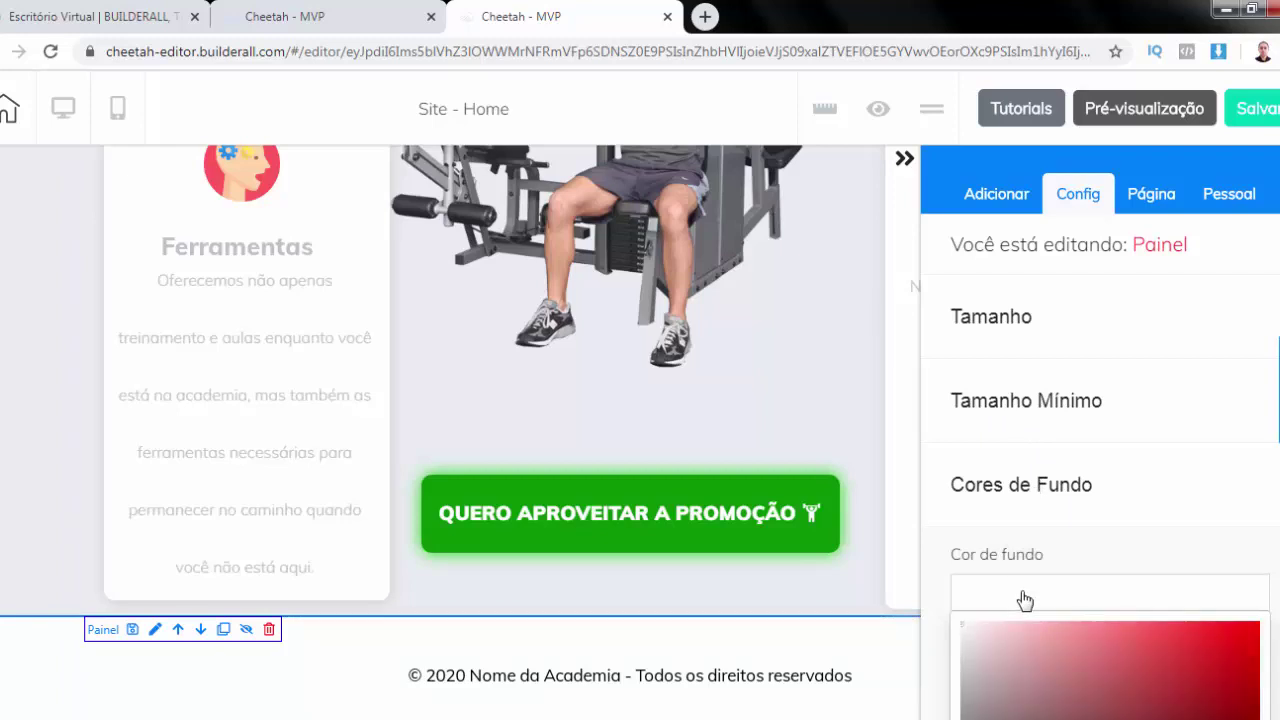
{"action": "scroll", "coordinate": [1050, 590], "scroll_direction": "down", "scroll_amount": 4}
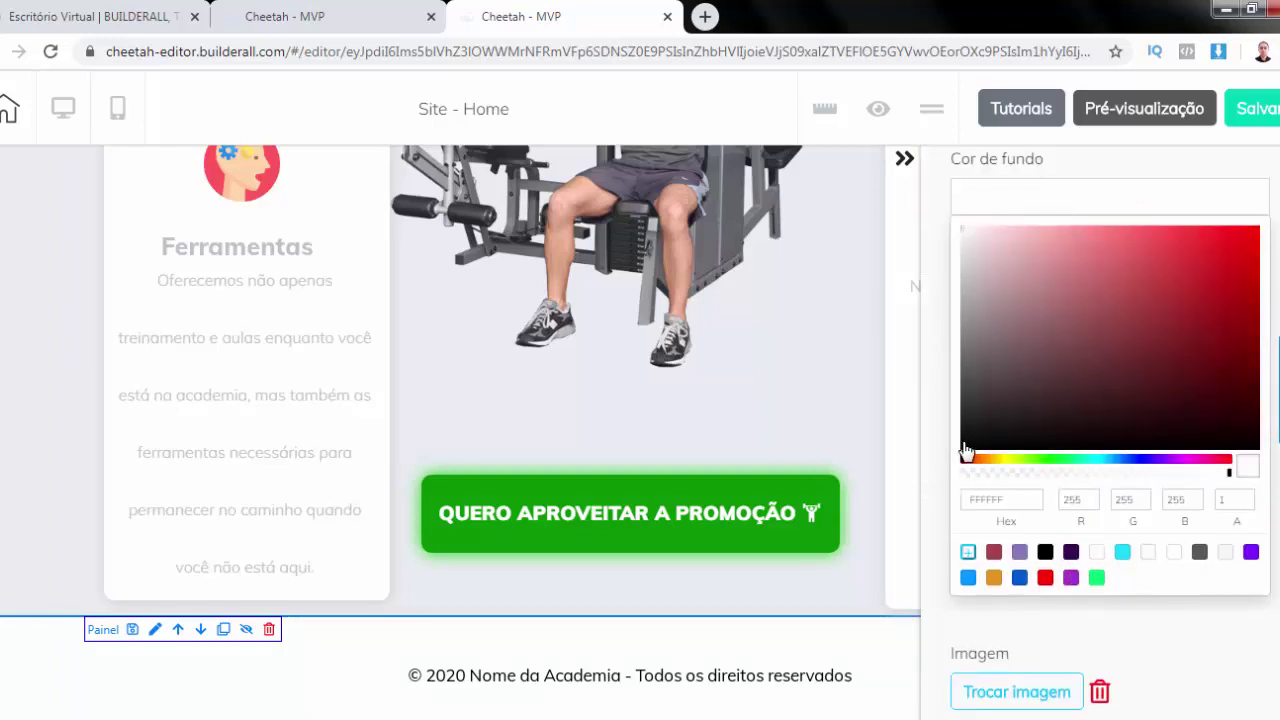
{"action": "left_click", "coordinate": [963, 447]}
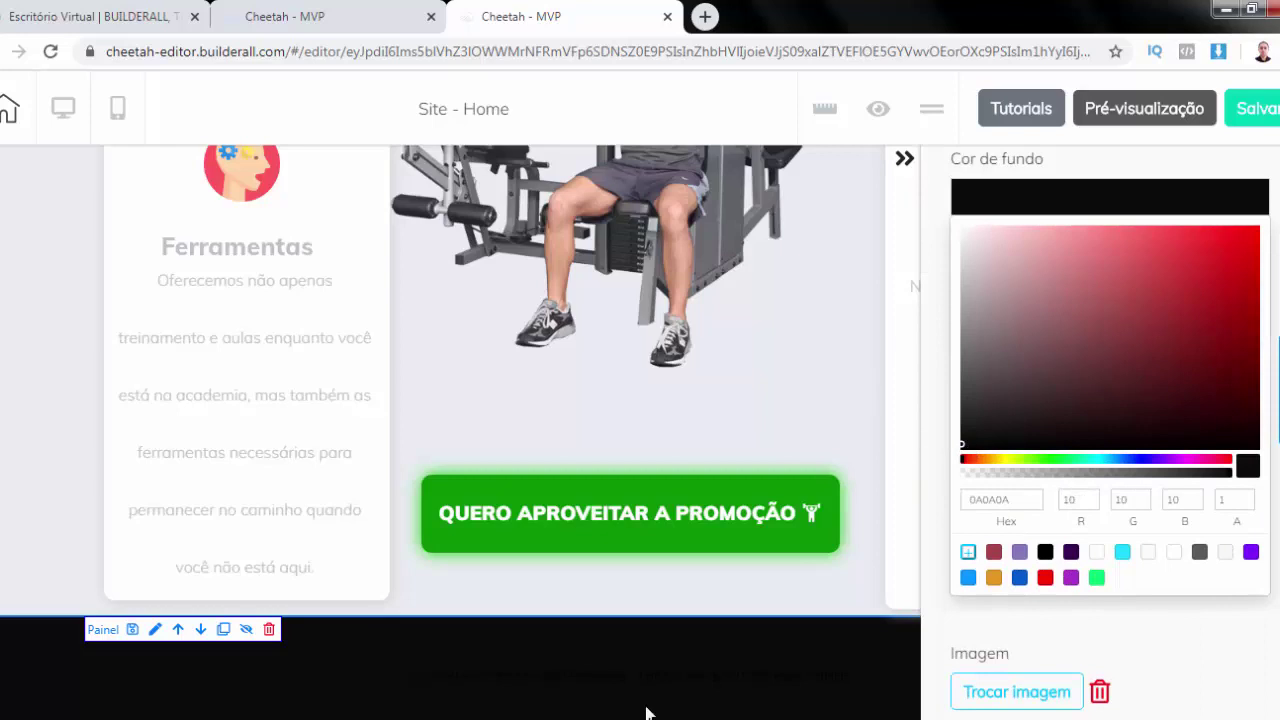
{"action": "left_click", "coordinate": [620, 682]}
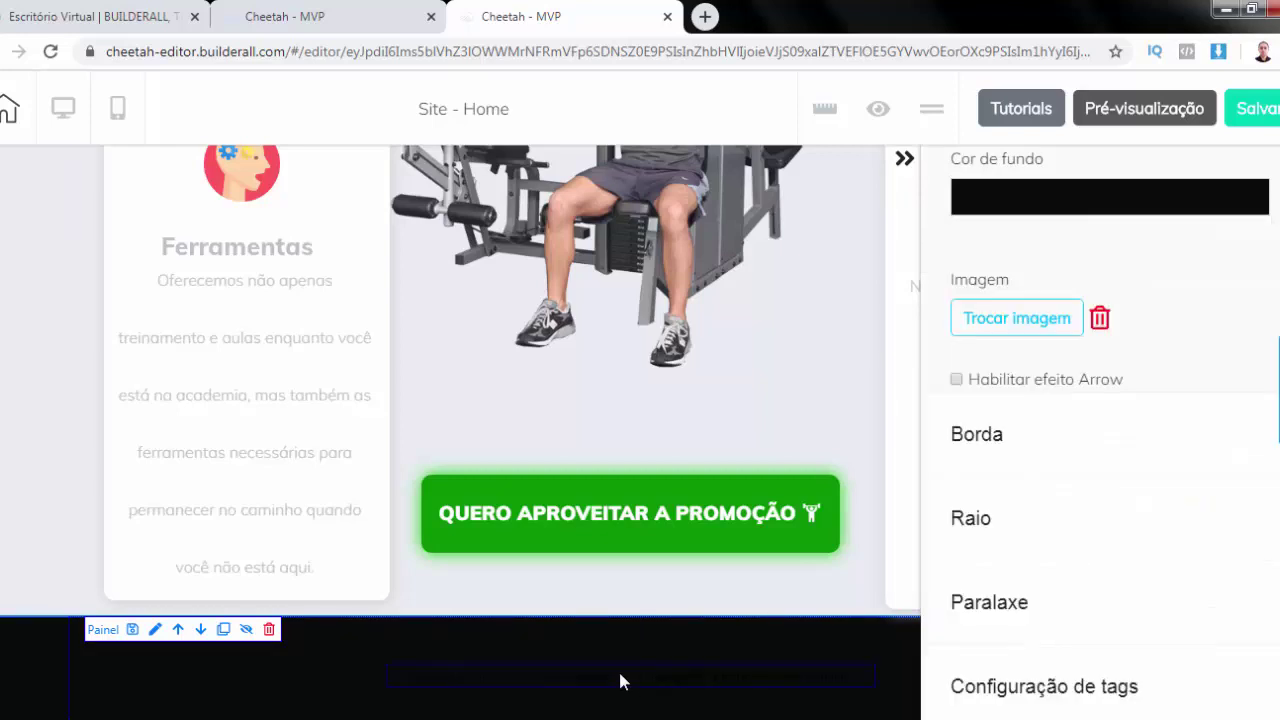
Make the footer copyright text white
{"action": "double_click", "coordinate": [620, 682]}
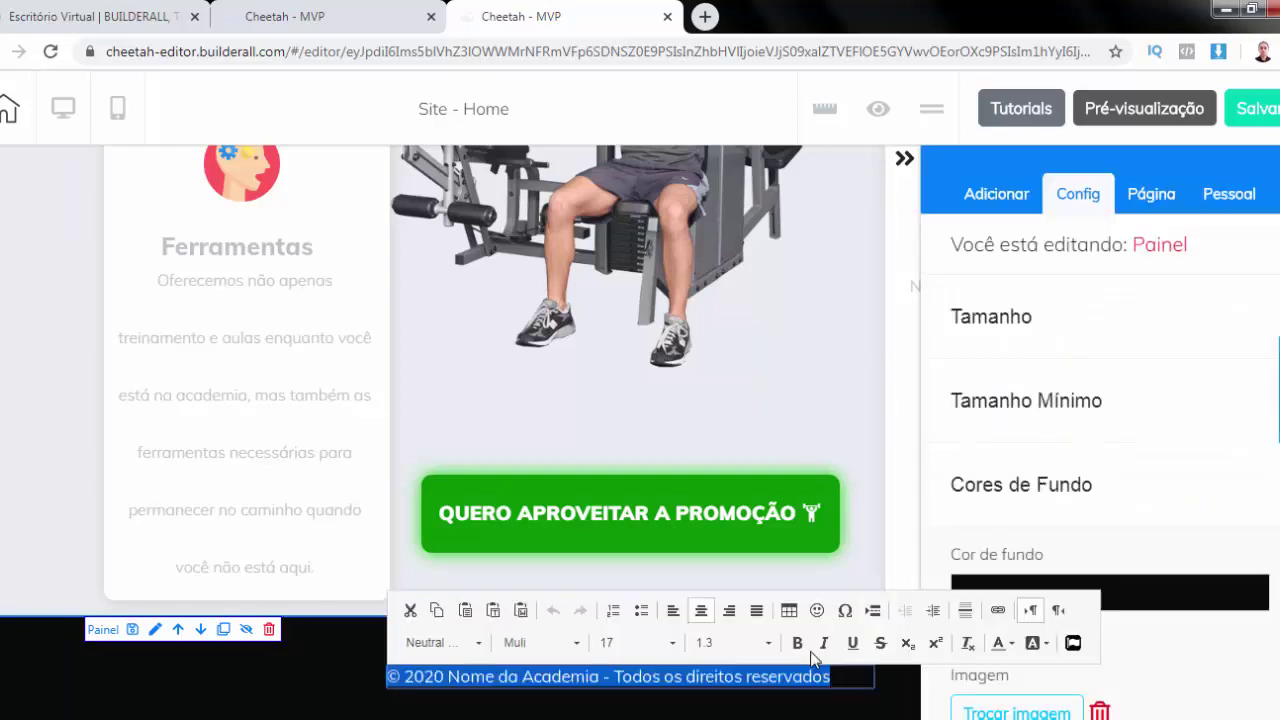
{"action": "left_click", "coordinate": [1008, 646]}
{"action": "left_click", "coordinate": [1127, 571]}
{"action": "left_click", "coordinate": [897, 709]}
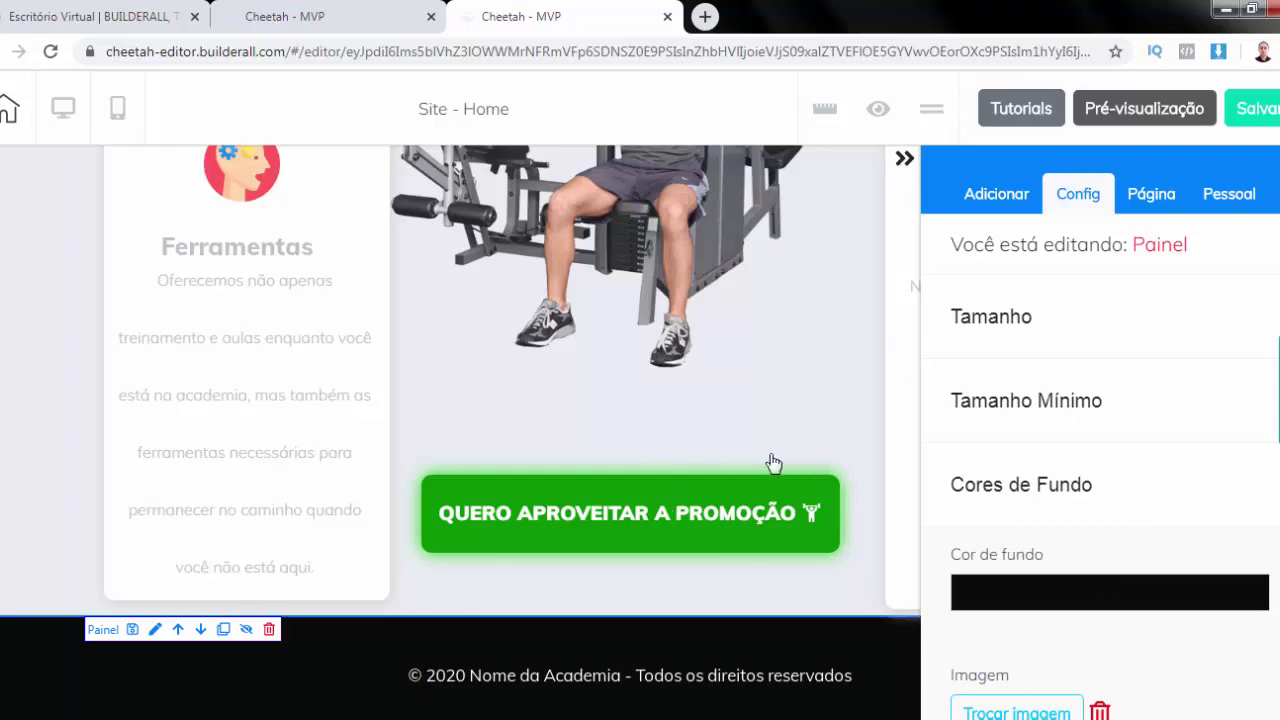
Select the green promotion button to edit its settings
{"action": "left_click", "coordinate": [784, 486]}
{"action": "scroll", "coordinate": [820, 467], "scroll_direction": "up", "scroll_amount": 5}
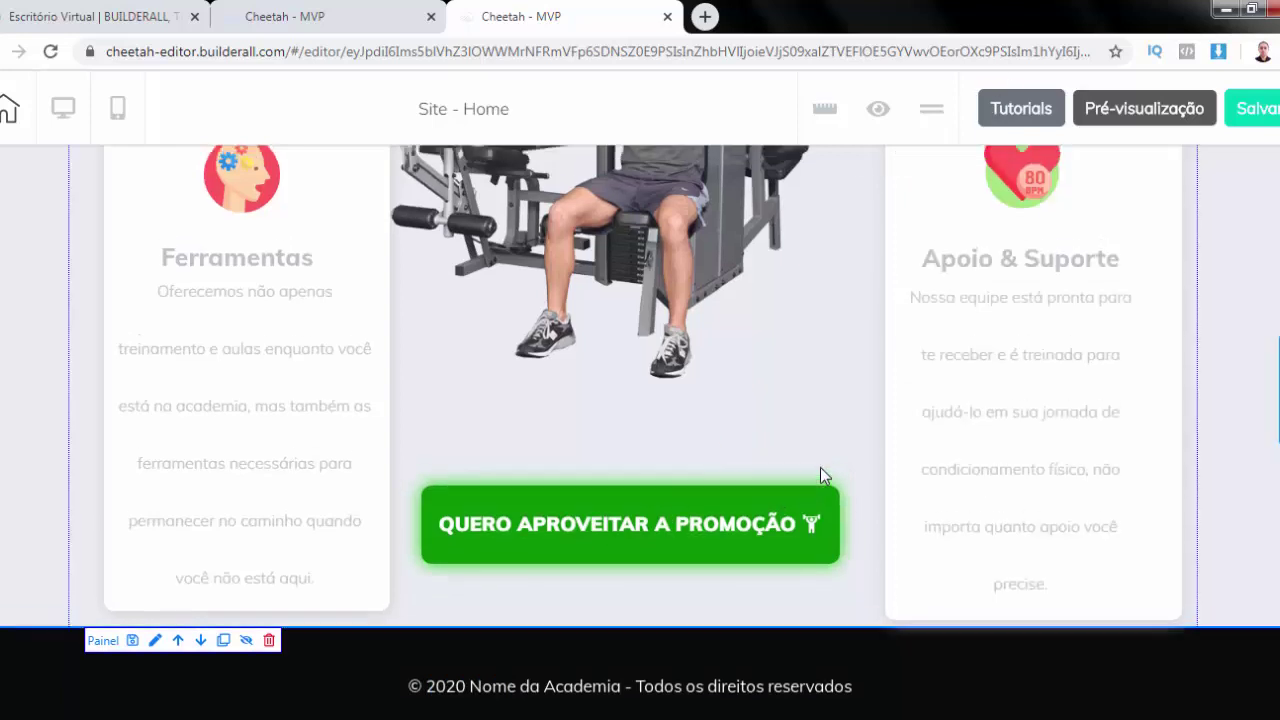
{"action": "scroll", "coordinate": [820, 467], "scroll_direction": "up", "scroll_amount": 5}
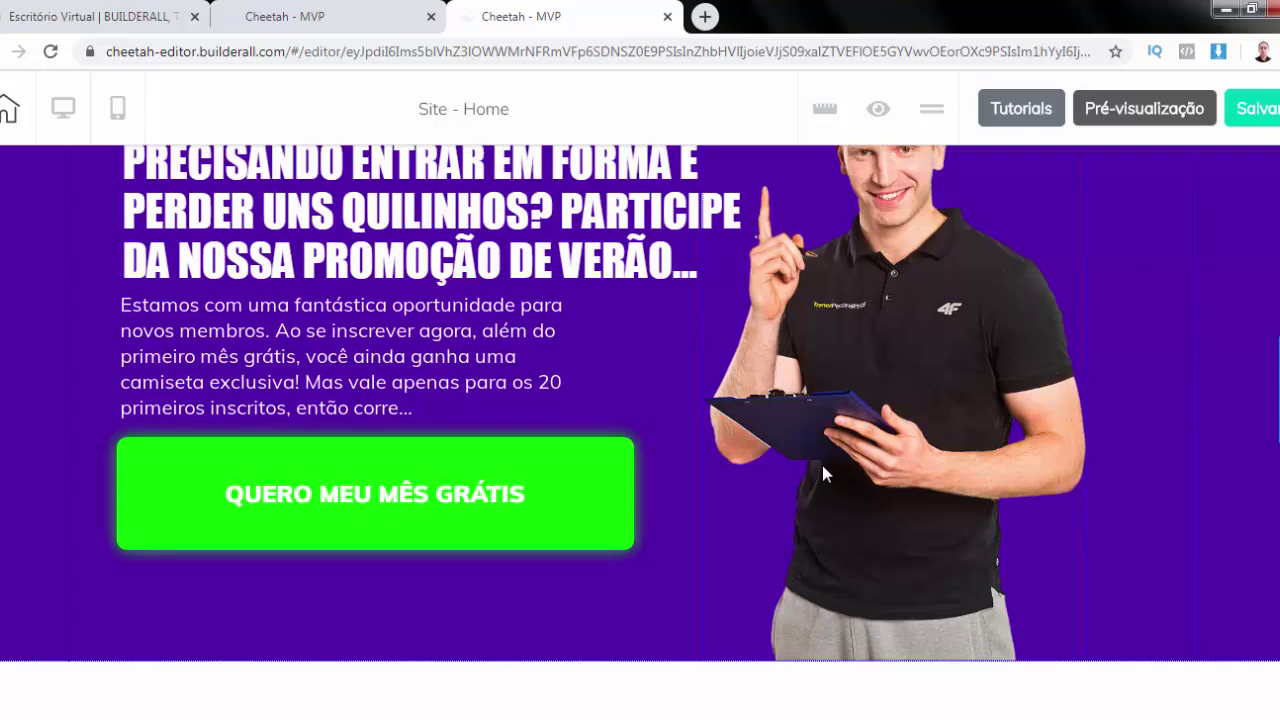
{"action": "scroll", "coordinate": [822, 465], "scroll_direction": "down", "scroll_amount": 10}
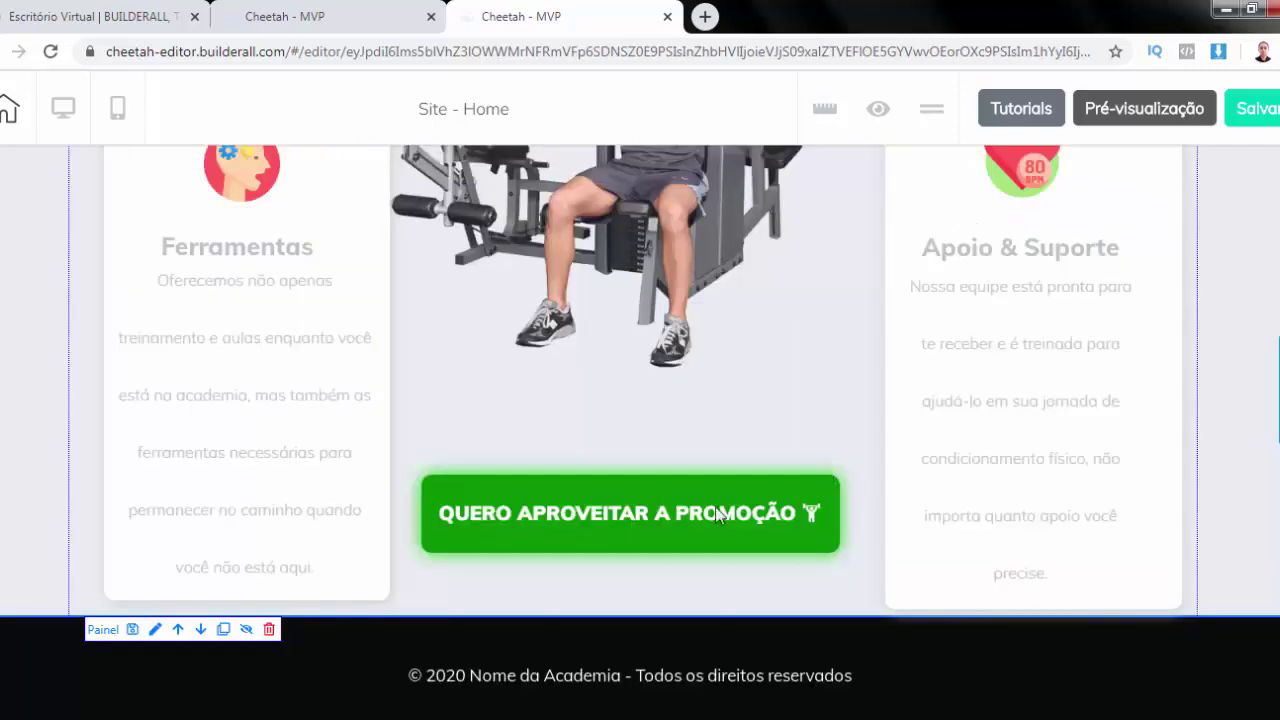
{"action": "left_click", "coordinate": [661, 489]}
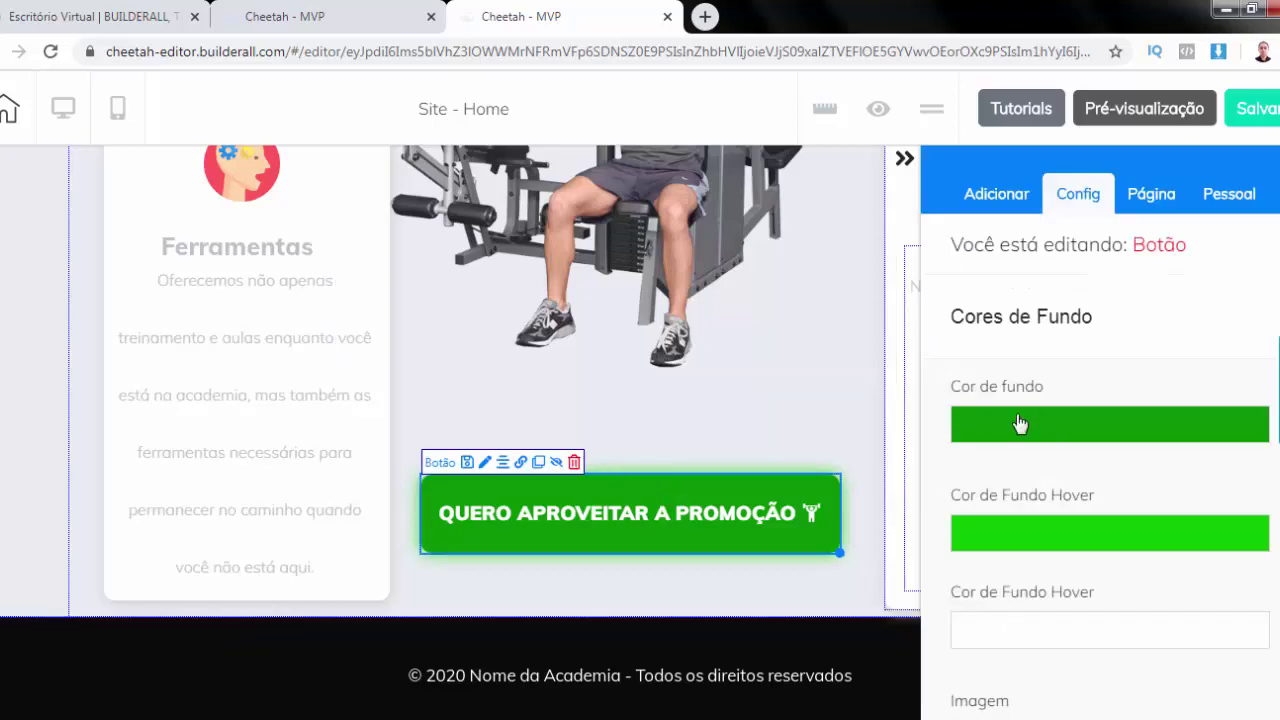
Copy the promotion button's background hex colour 099004
{"action": "scroll", "coordinate": [1045, 426], "scroll_direction": "down", "scroll_amount": 1}
{"action": "scroll", "coordinate": [1040, 430], "scroll_direction": "up", "scroll_amount": 1}
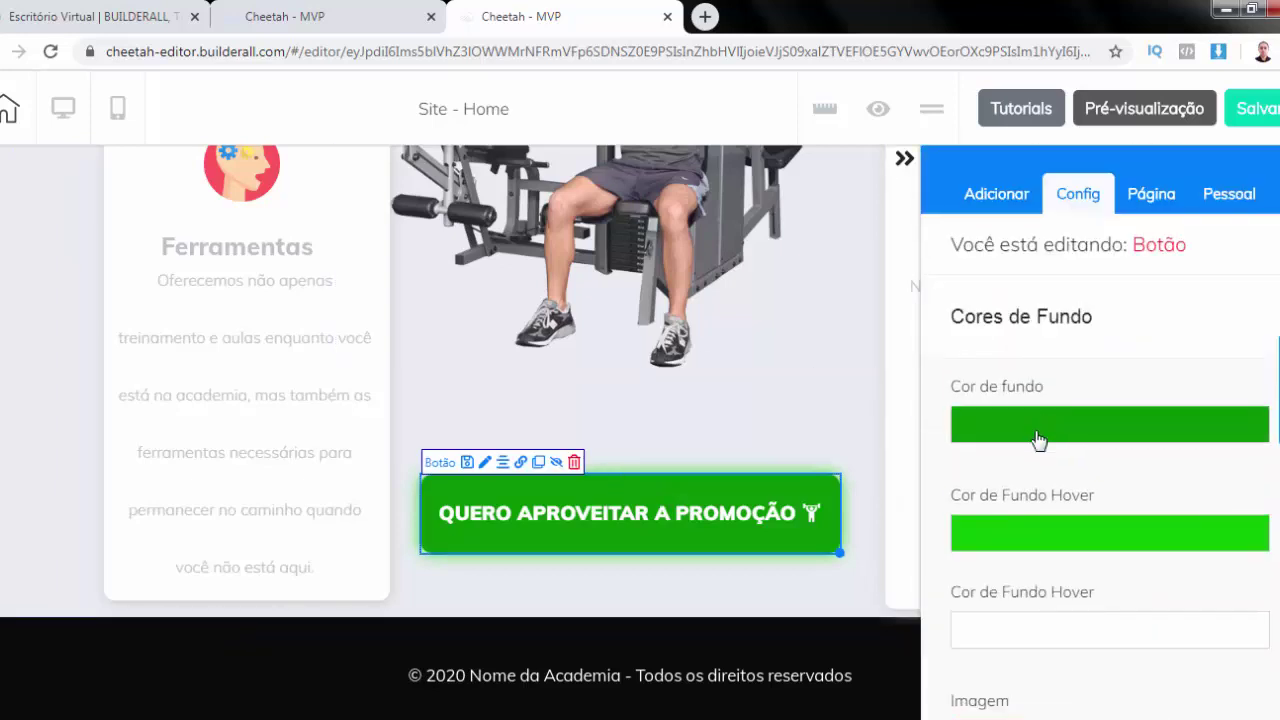
{"action": "left_click", "coordinate": [1031, 433]}
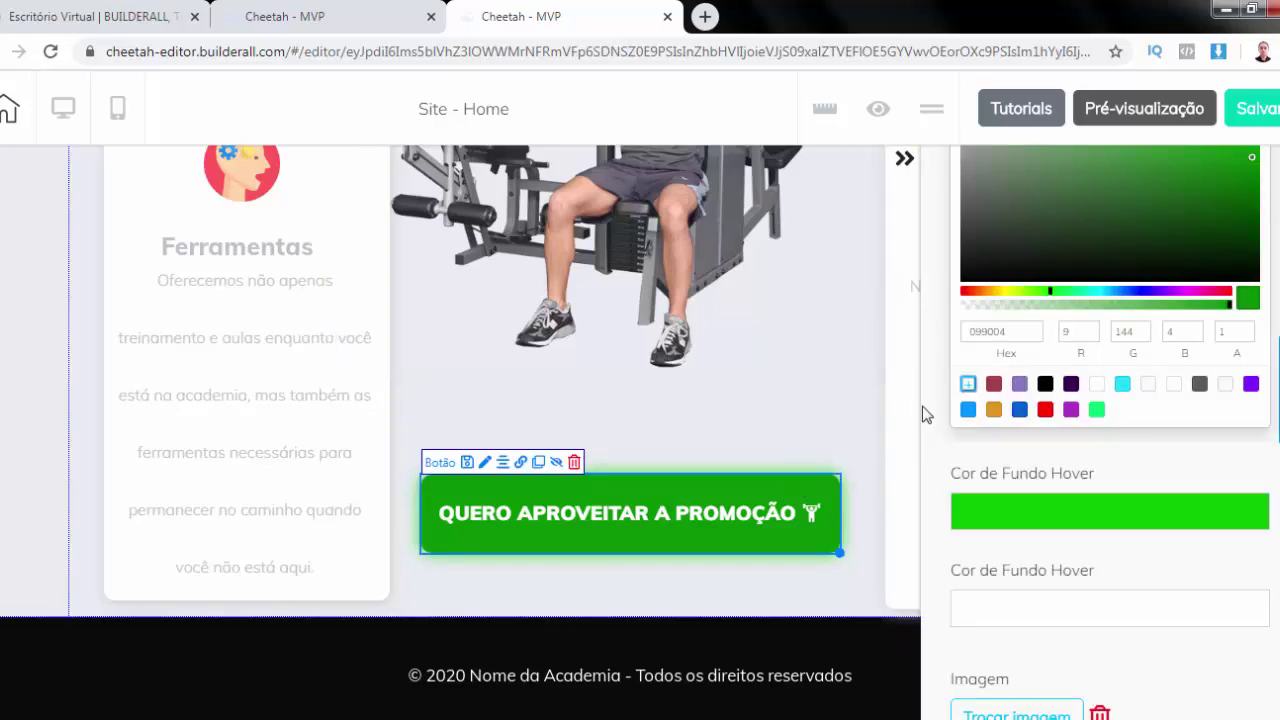
{"action": "double_click", "coordinate": [989, 331]}
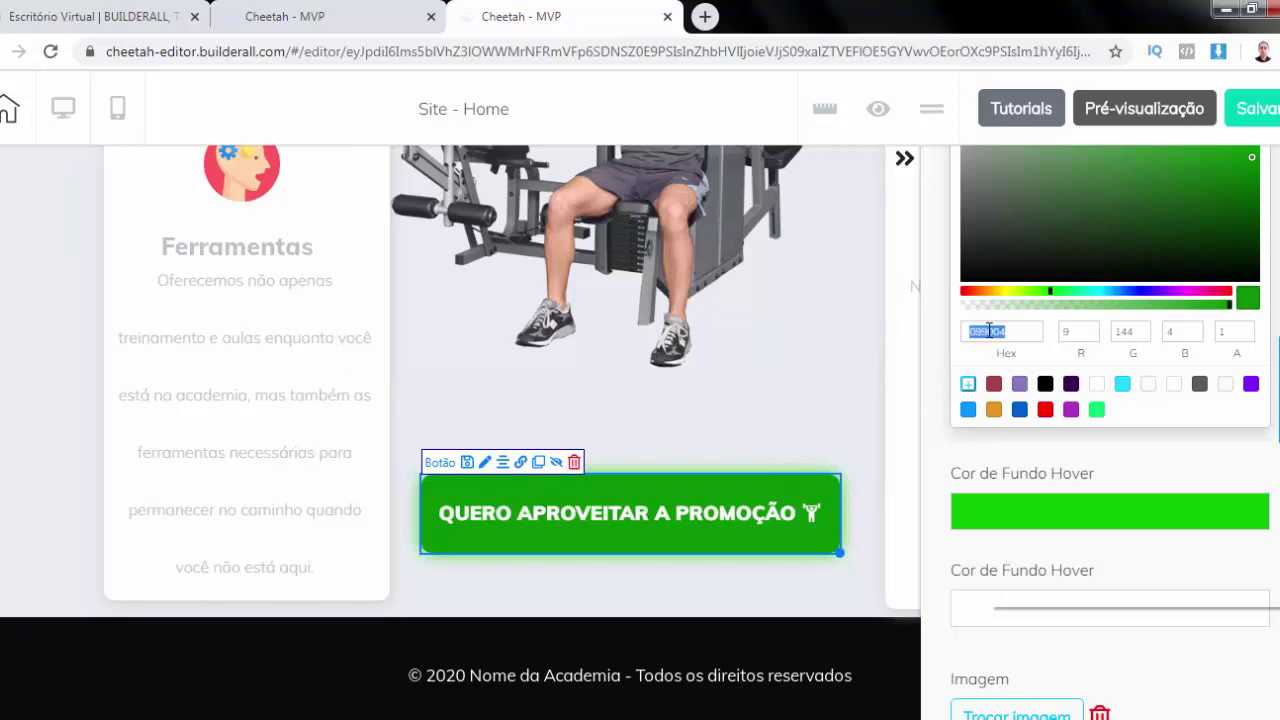
{"action": "right_click", "coordinate": [988, 332]}
{"action": "left_click", "coordinate": [1038, 371]}
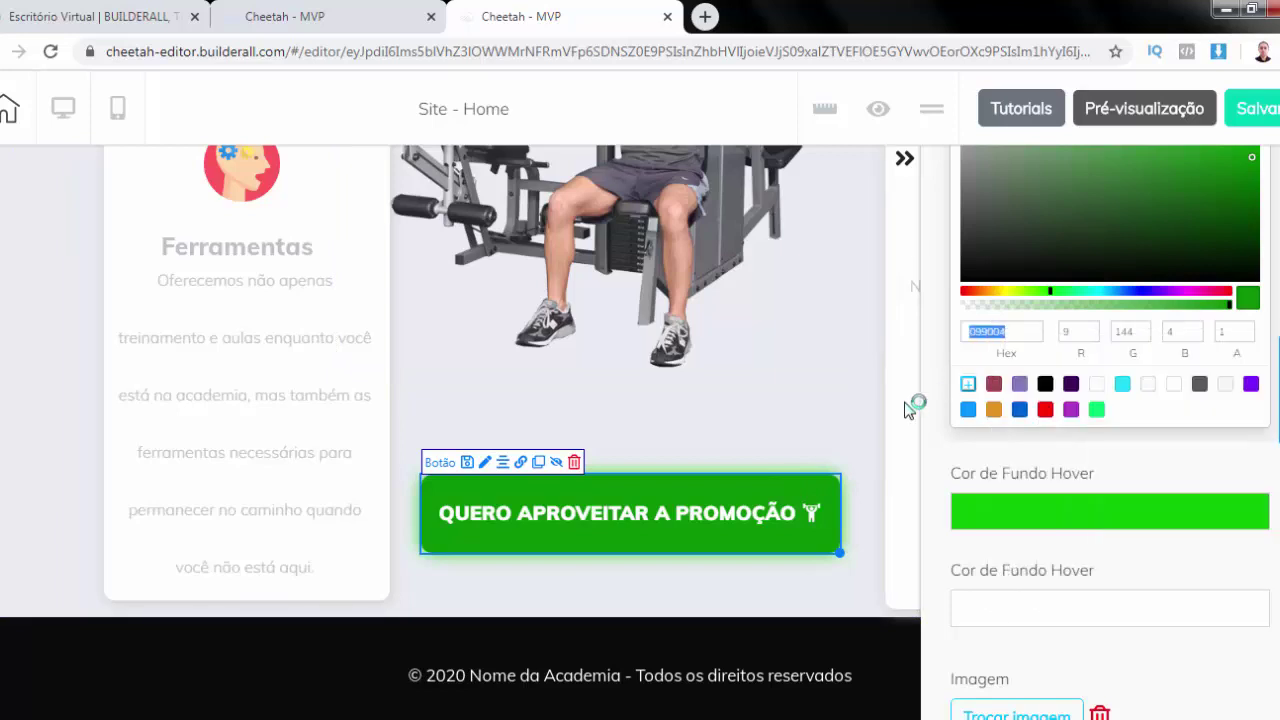
Change the QUERO MEU MÊS GRÁTIS button background from 0DF205 to 099004
{"action": "scroll", "coordinate": [880, 340], "scroll_direction": "up", "scroll_amount": 10}
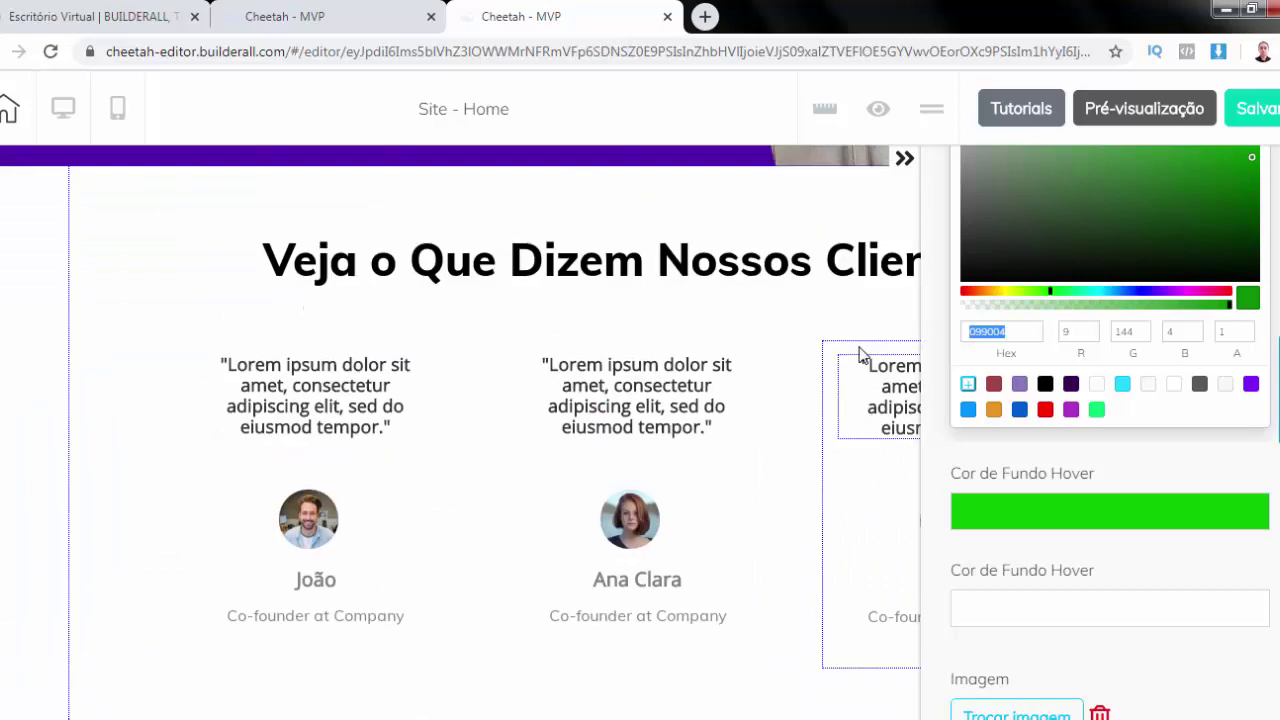
{"action": "scroll", "coordinate": [859, 352], "scroll_direction": "up", "scroll_amount": 6}
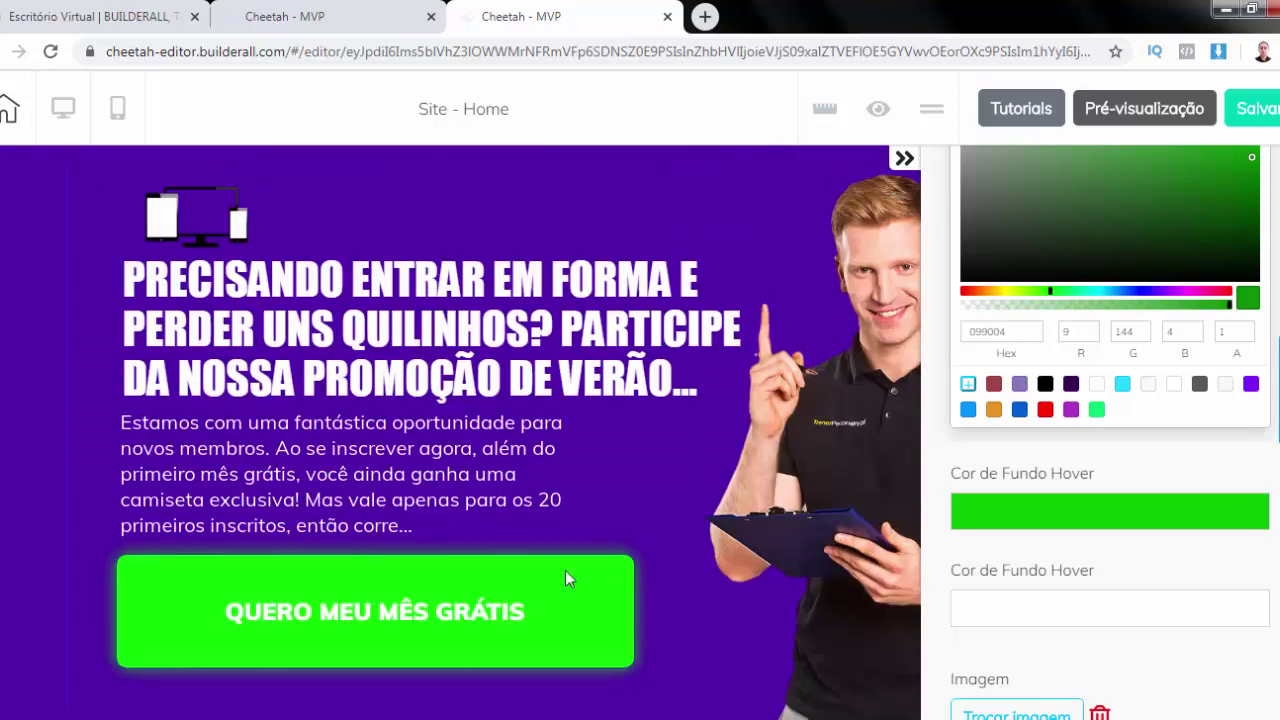
{"action": "left_click", "coordinate": [581, 589]}
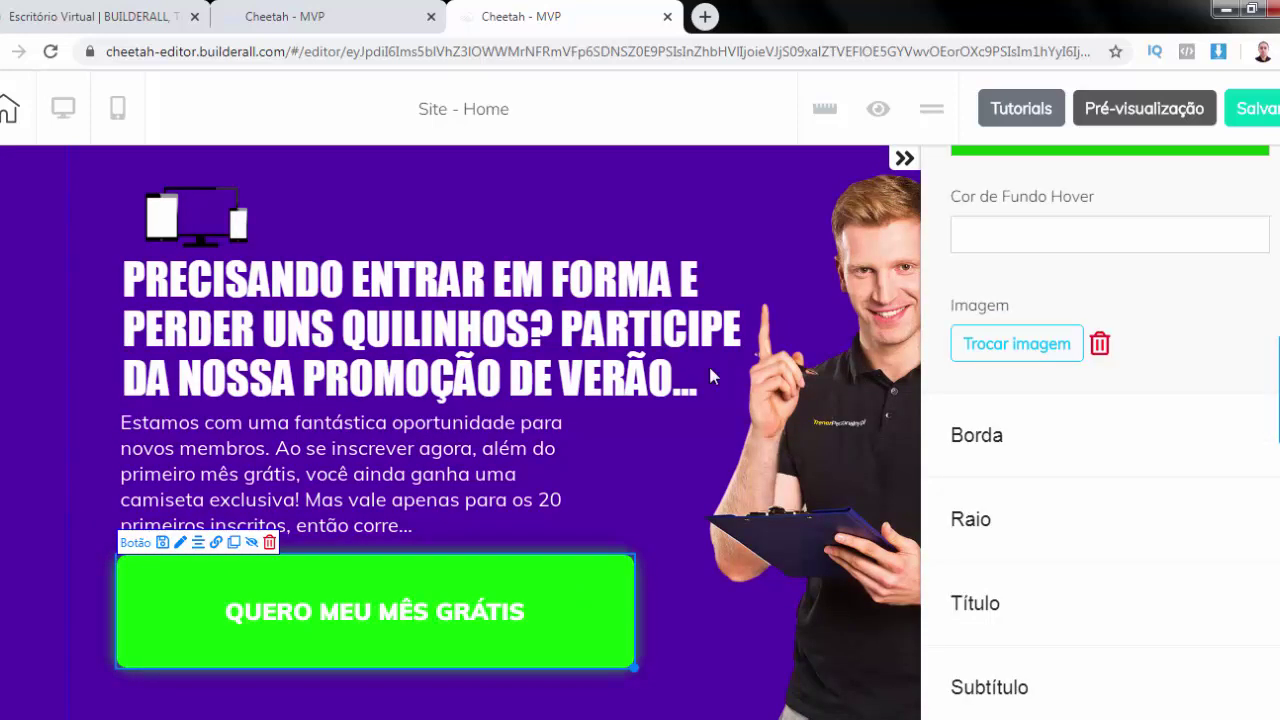
{"action": "scroll", "coordinate": [1006, 250], "scroll_direction": "up", "scroll_amount": 3}
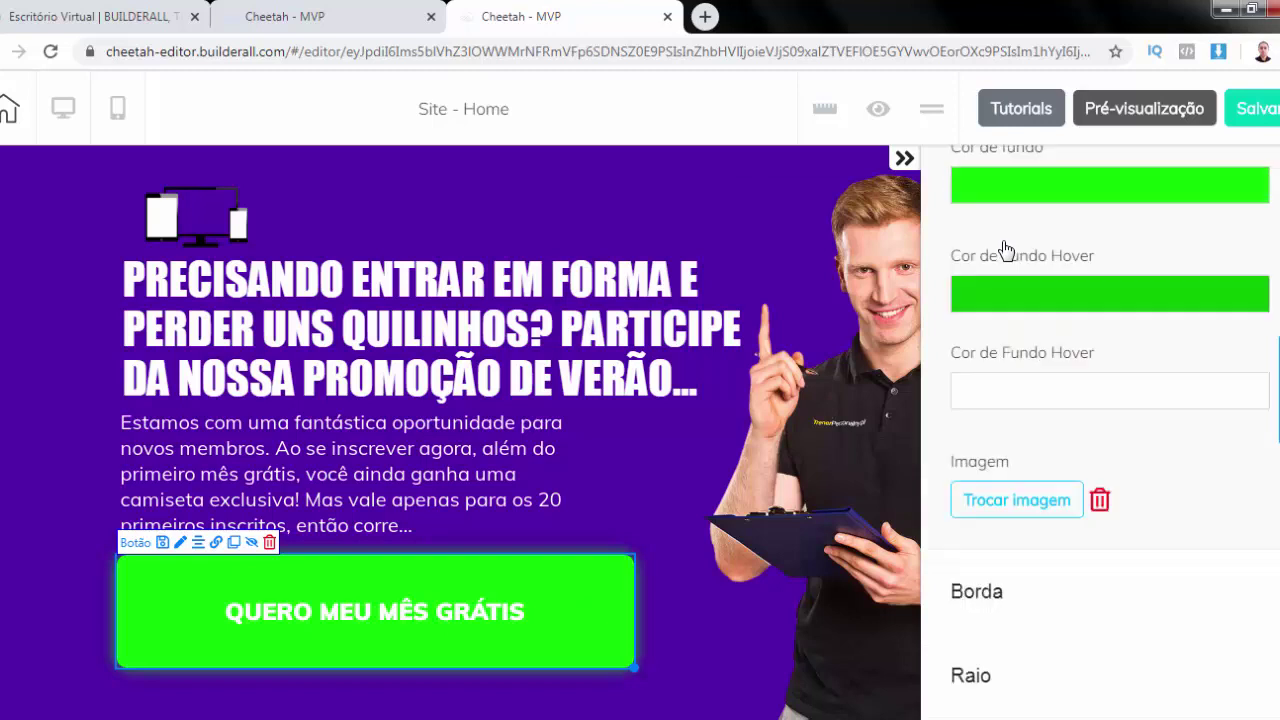
{"action": "left_click", "coordinate": [1002, 334]}
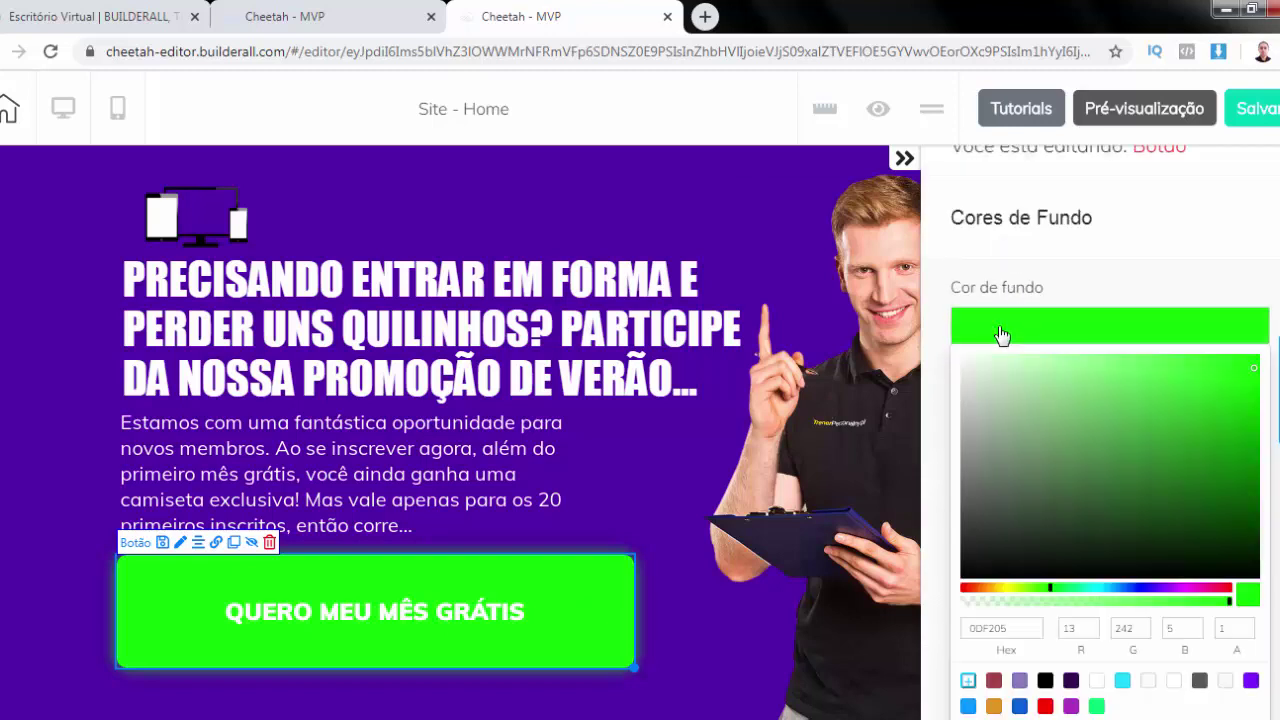
{"action": "scroll", "coordinate": [1007, 434], "scroll_direction": "down", "scroll_amount": 2}
{"action": "double_click", "coordinate": [1007, 434]}
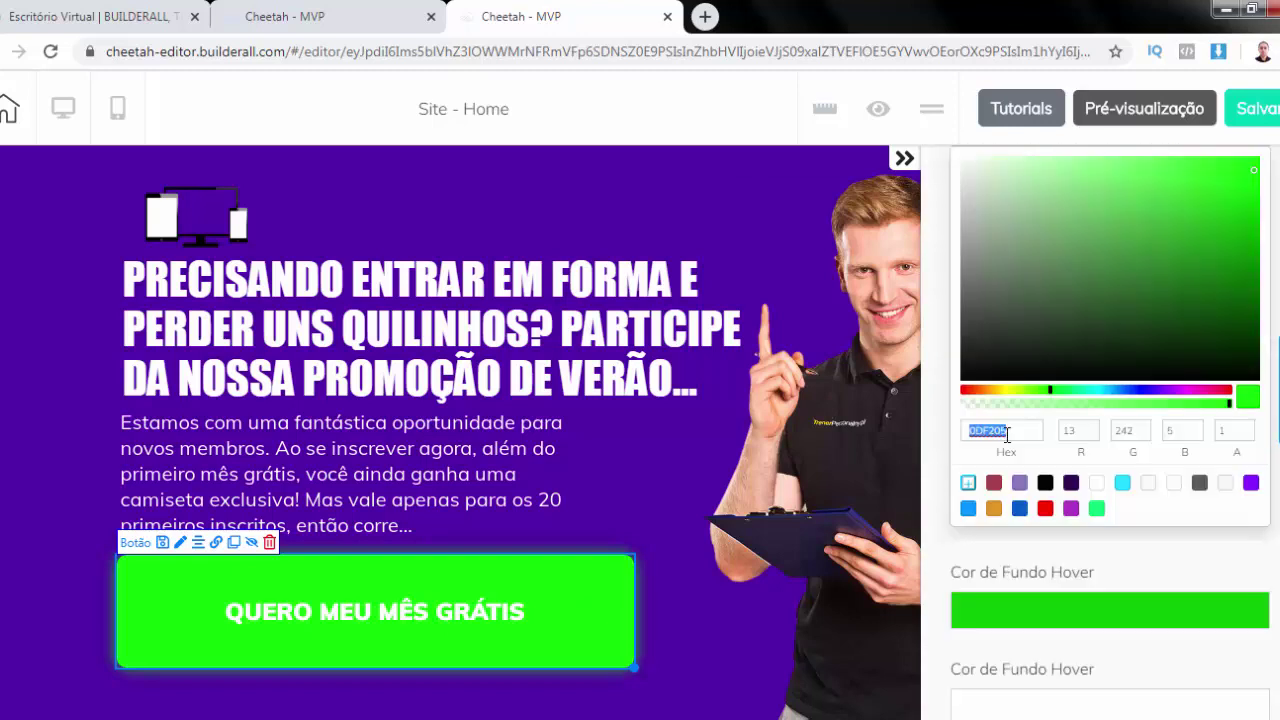
{"action": "type", "text": "099004"}
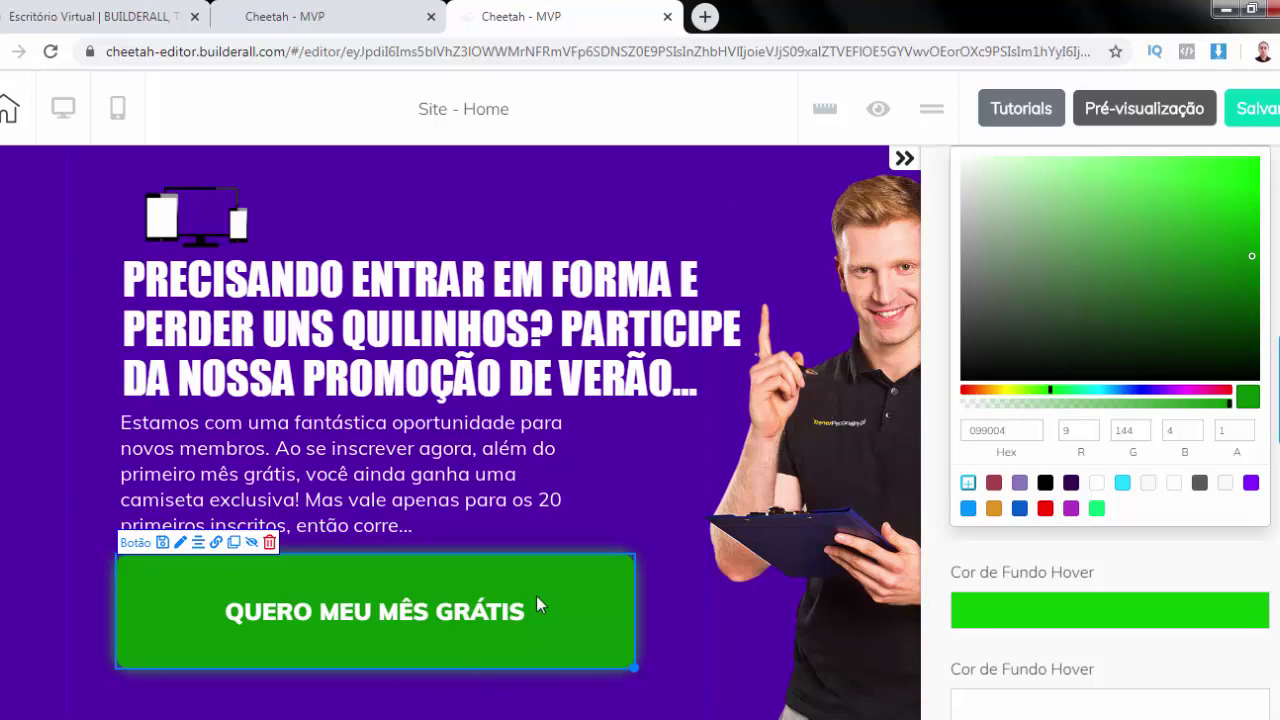
{"action": "key", "text": "Return"}
{"action": "scroll", "coordinate": [1111, 337], "scroll_direction": "up", "scroll_amount": 2}
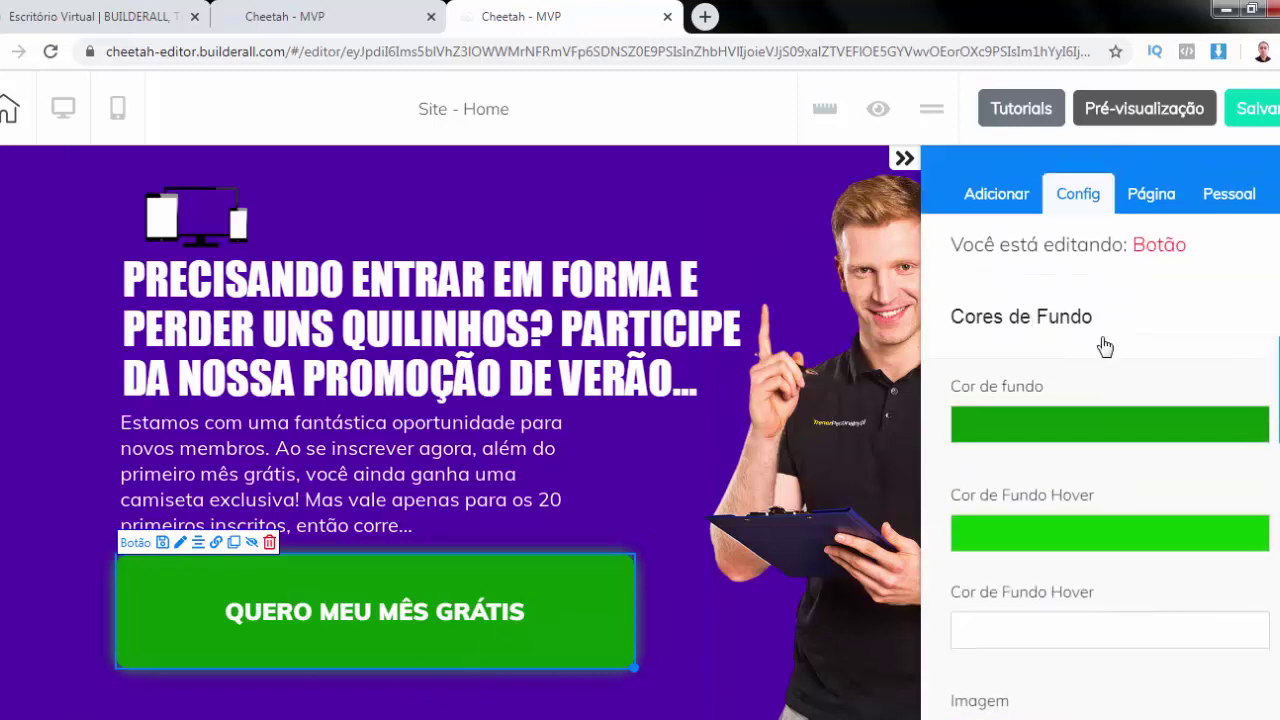
Set the button title to 'QUERO APROVEITAR A PROMOÇÃO'
{"action": "left_click", "coordinate": [1043, 320]}
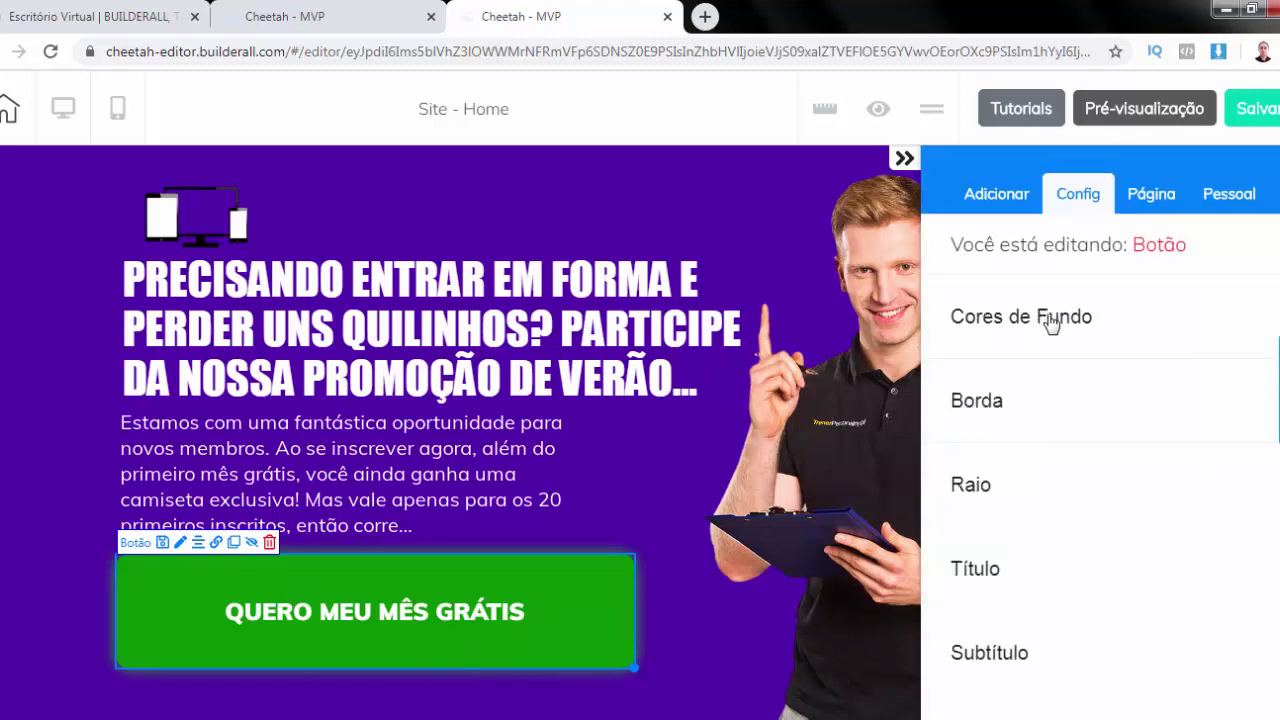
{"action": "scroll", "coordinate": [1006, 451], "scroll_direction": "down", "scroll_amount": 2}
{"action": "left_click", "coordinate": [975, 370]}
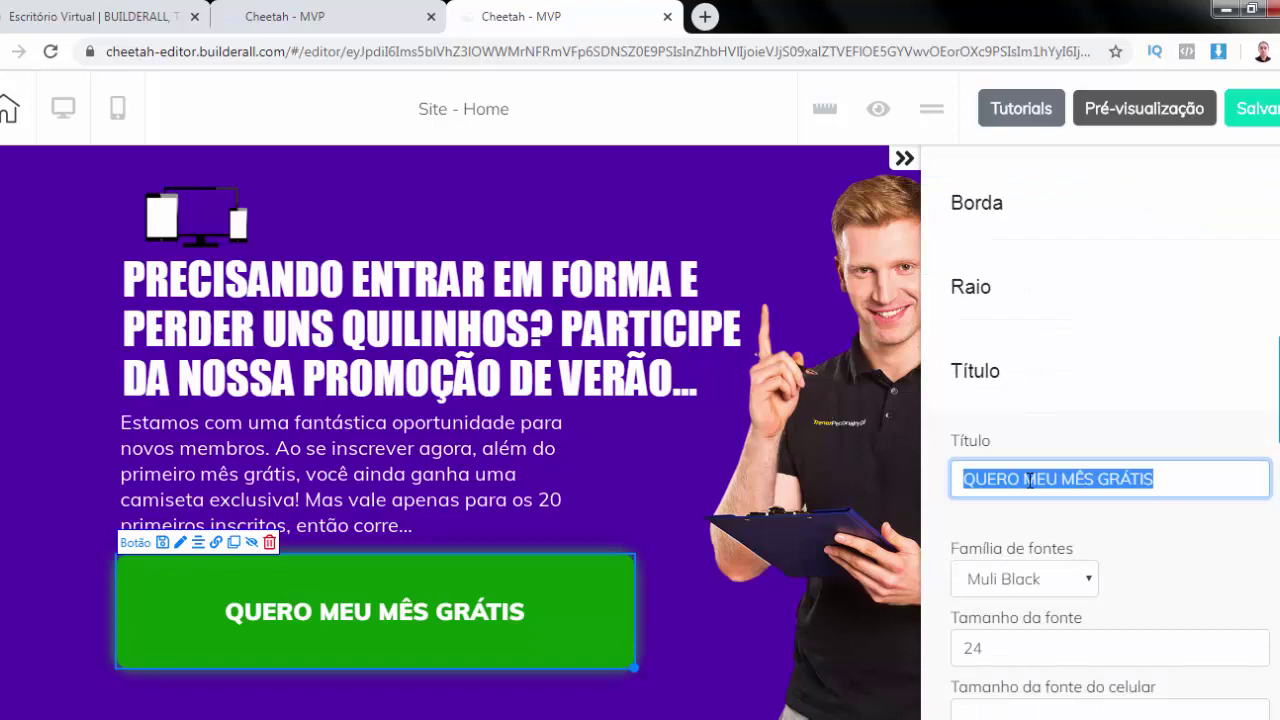
{"action": "type", "text": "QUERO APROVI"}
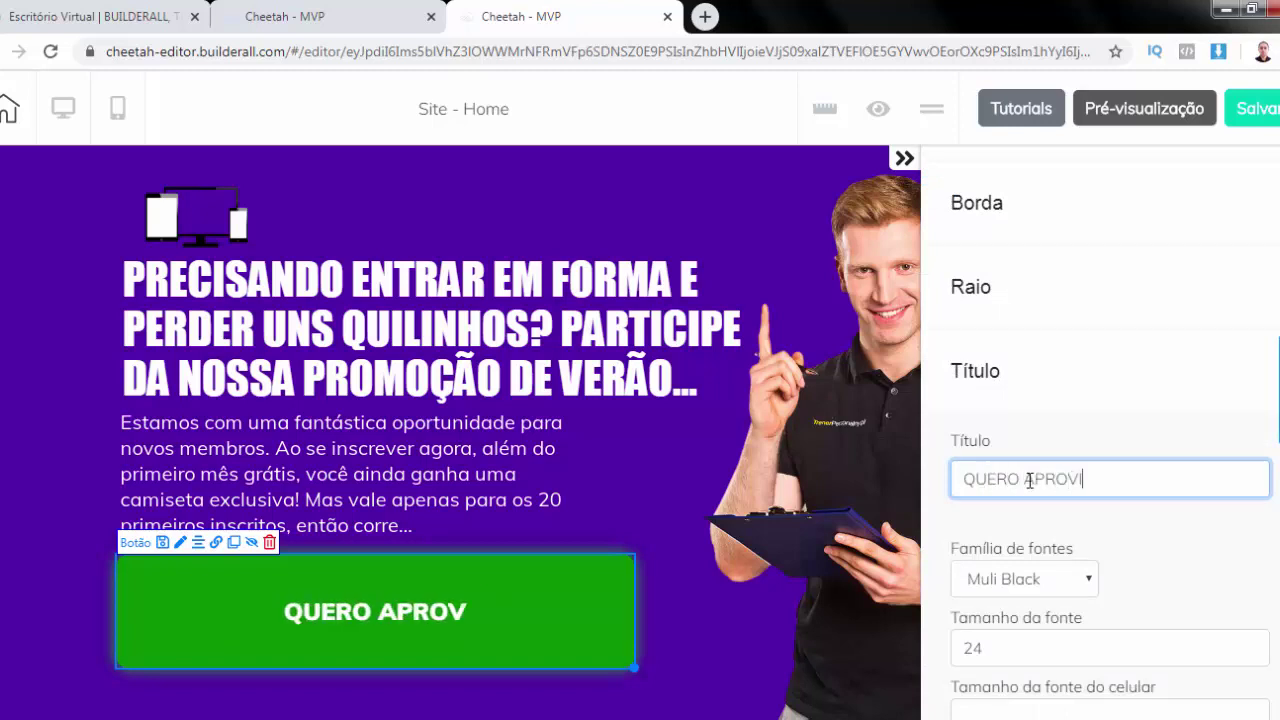
{"action": "key", "text": "BackSpace"}
{"action": "type", "text": "EITAR A"}
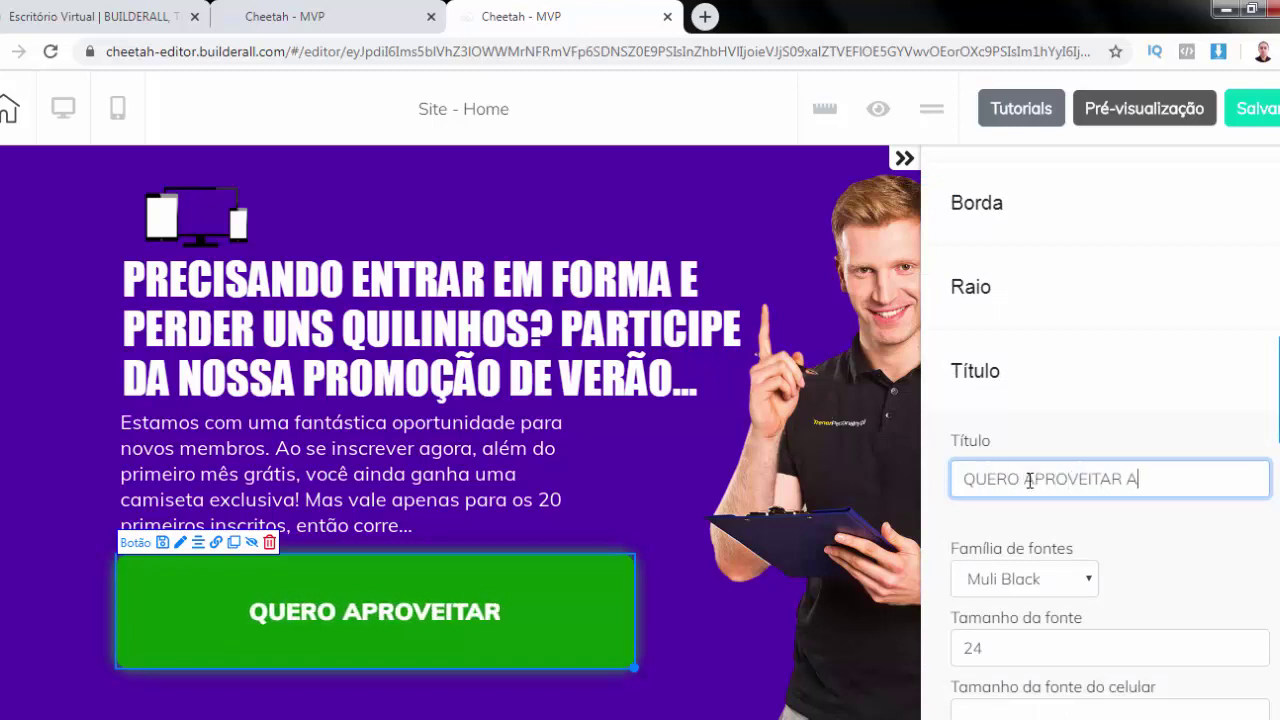
{"action": "type", "text": " PROMOÇÃO"}
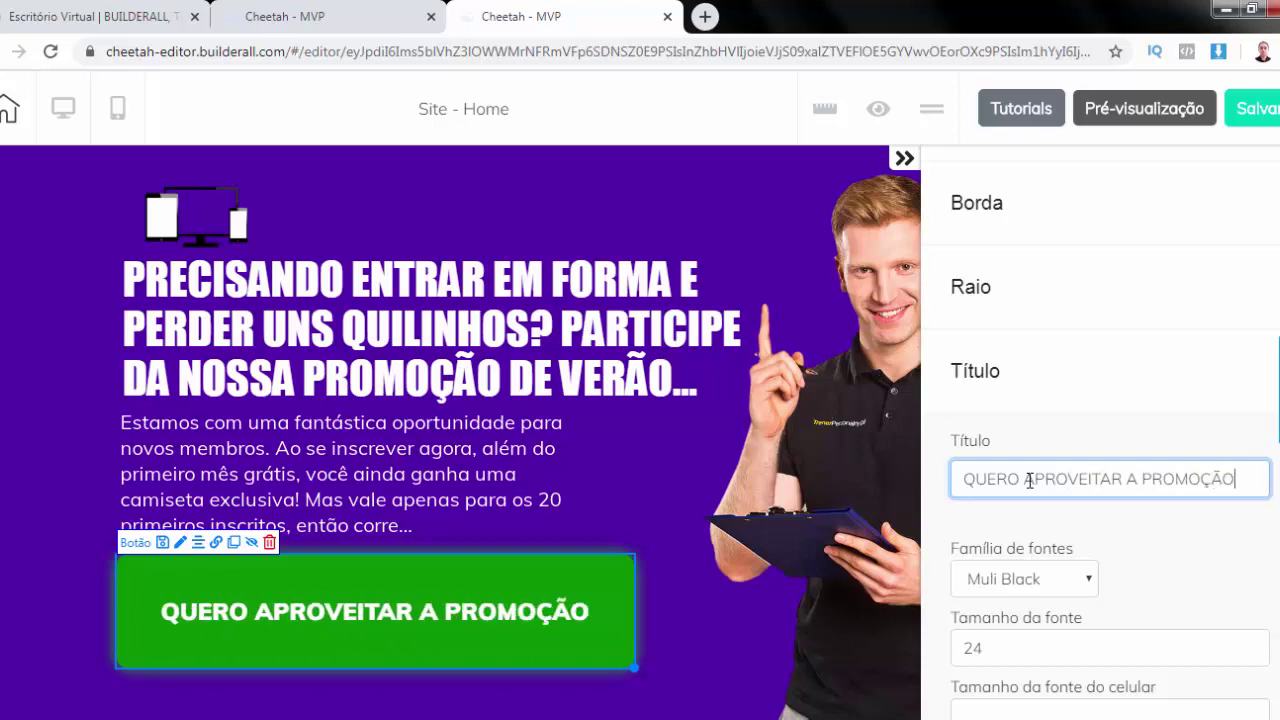
Add the weightlifter icon to the button after its title text
{"action": "scroll", "coordinate": [1103, 481], "scroll_direction": "down", "scroll_amount": 4}
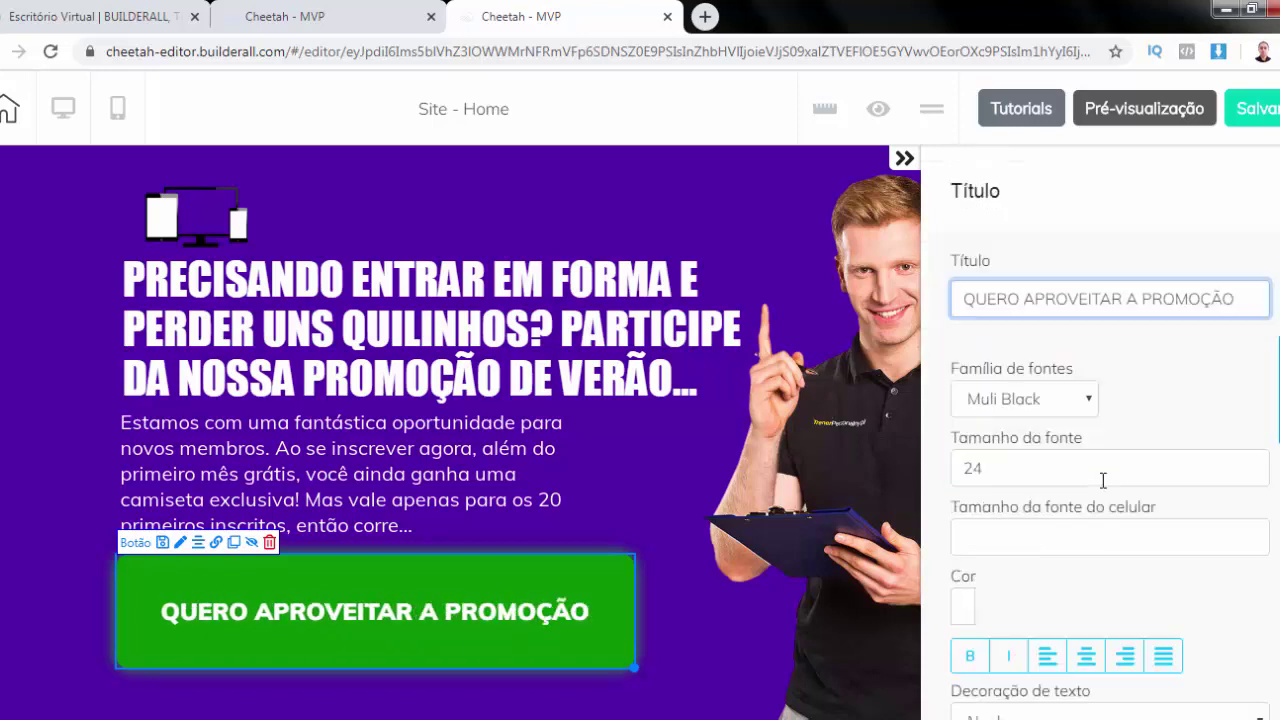
{"action": "left_click", "coordinate": [1040, 686]}
{"action": "left_click", "coordinate": [958, 295]}
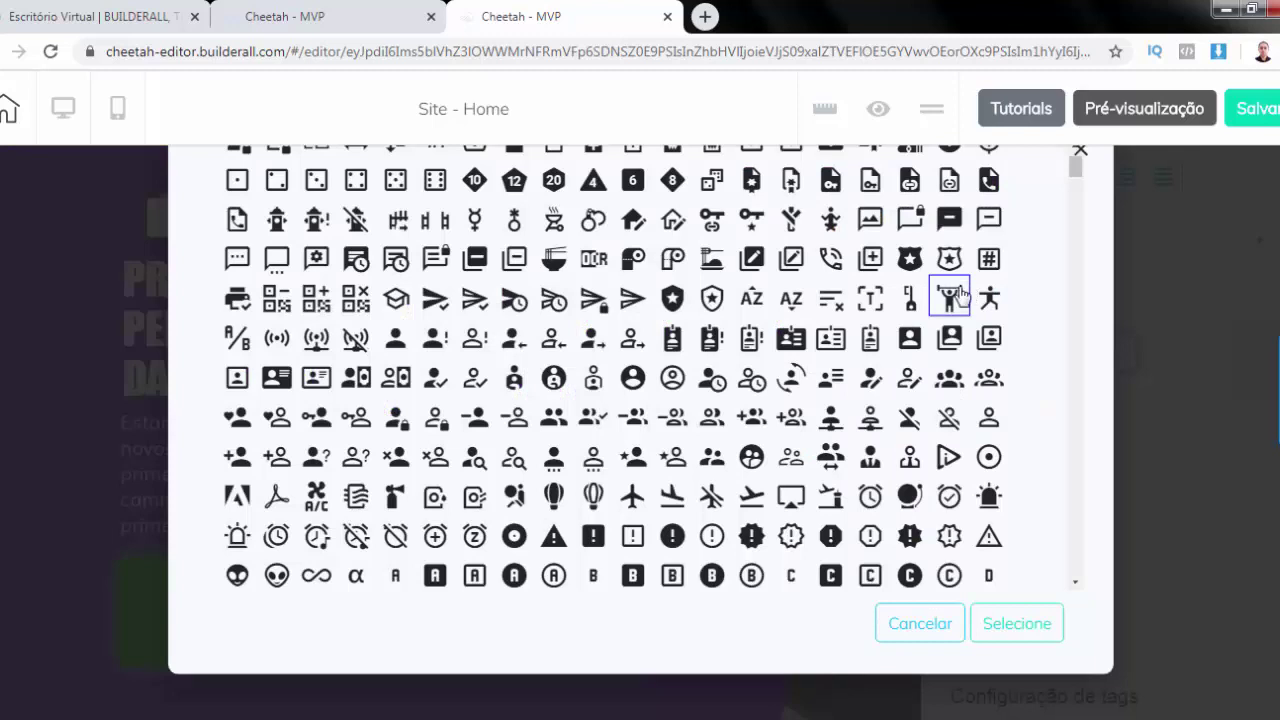
{"action": "left_click", "coordinate": [1014, 623]}
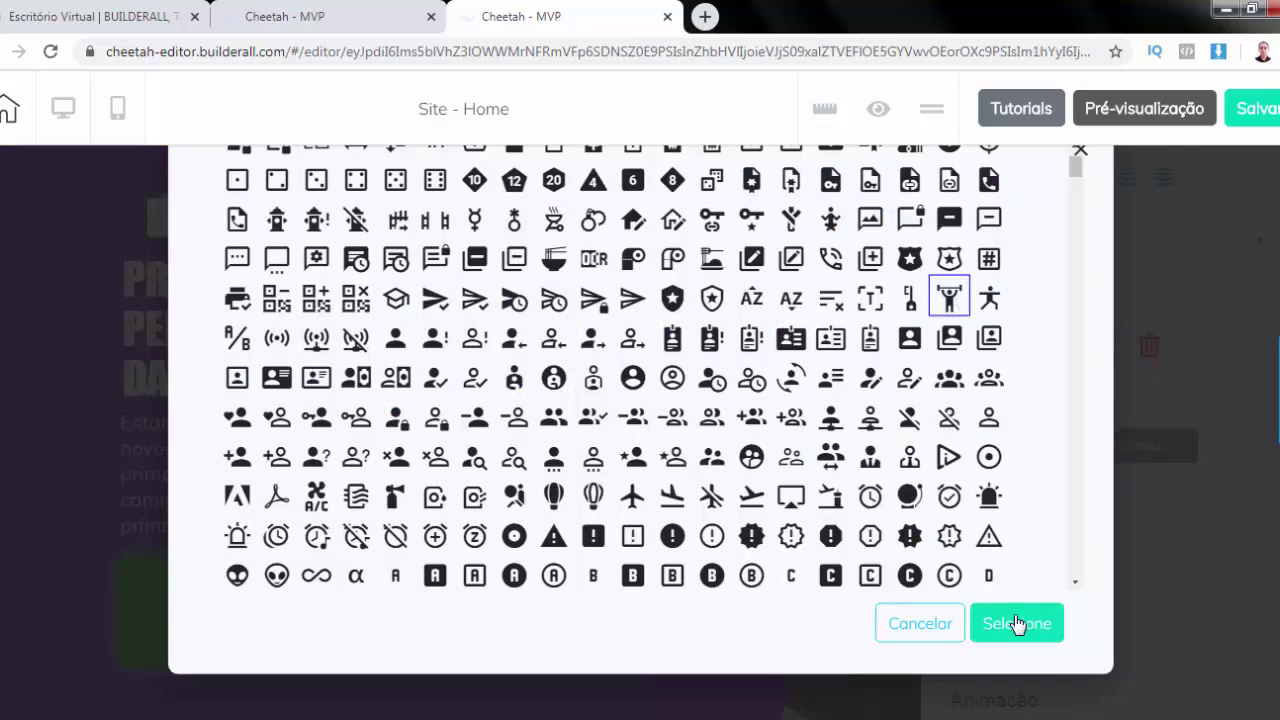
{"action": "left_click", "coordinate": [1238, 318]}
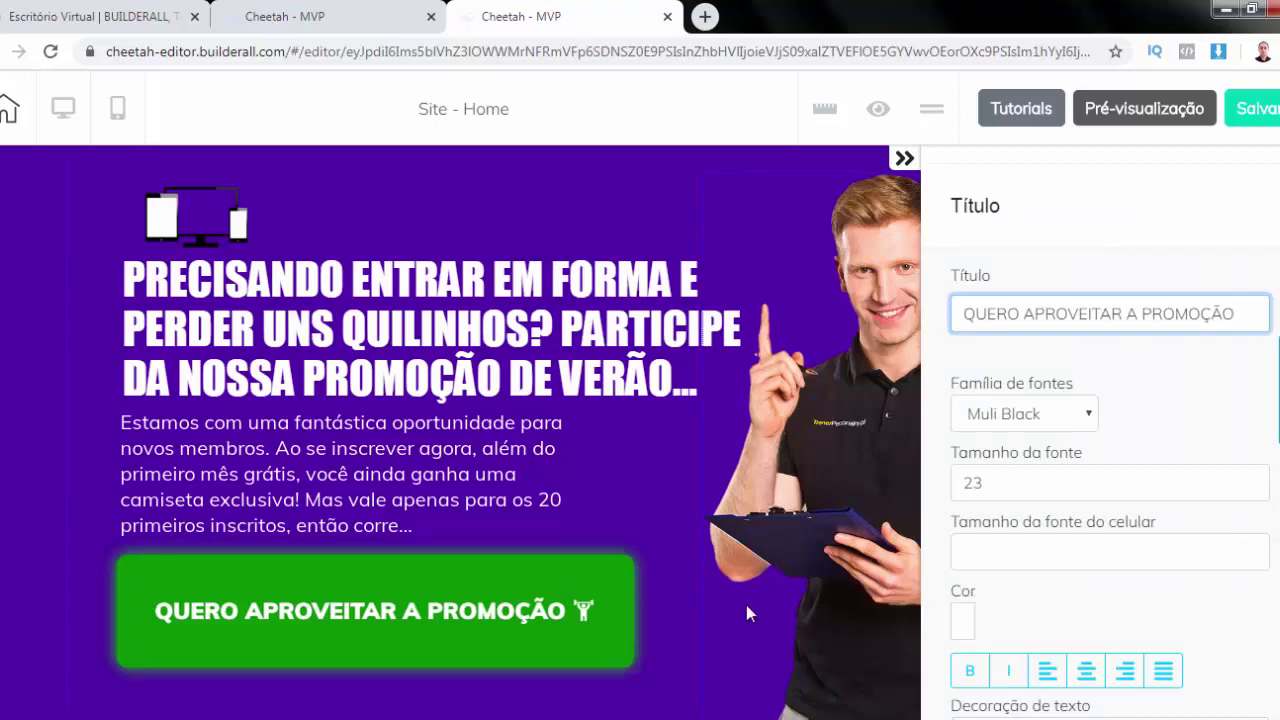
{"action": "left_click", "coordinate": [708, 610]}
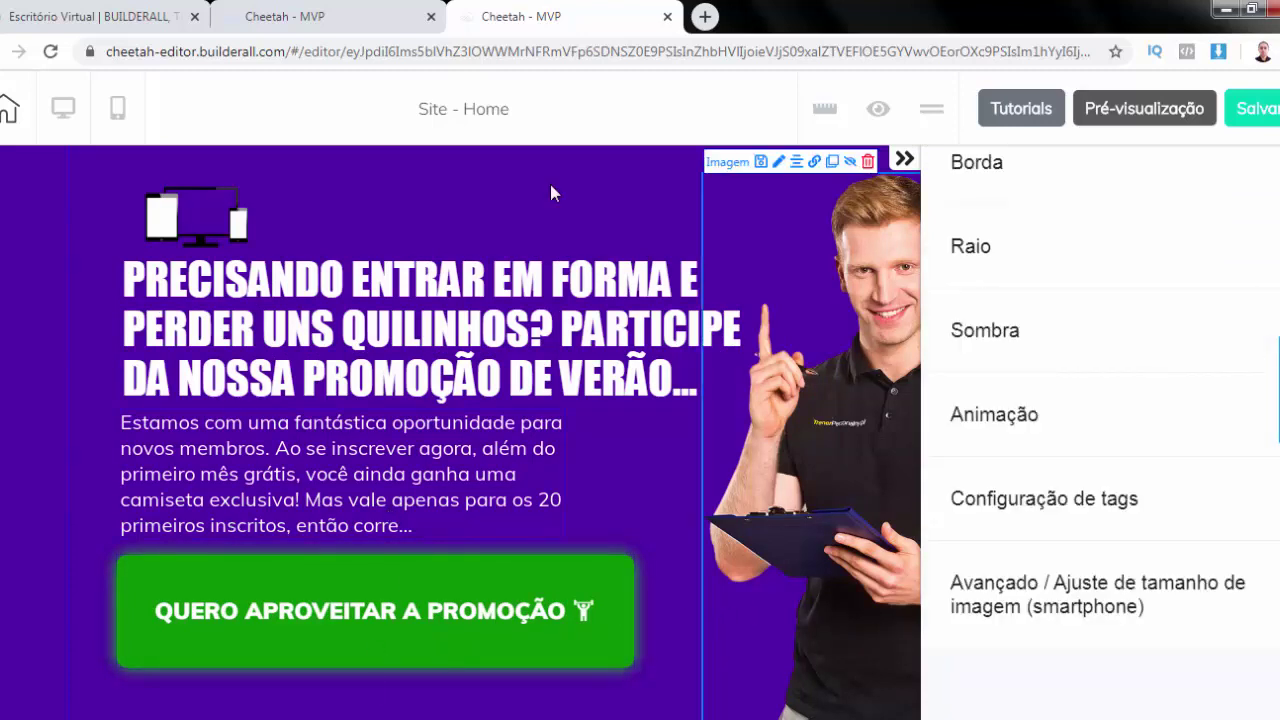
{"action": "left_click", "coordinate": [428, 575]}
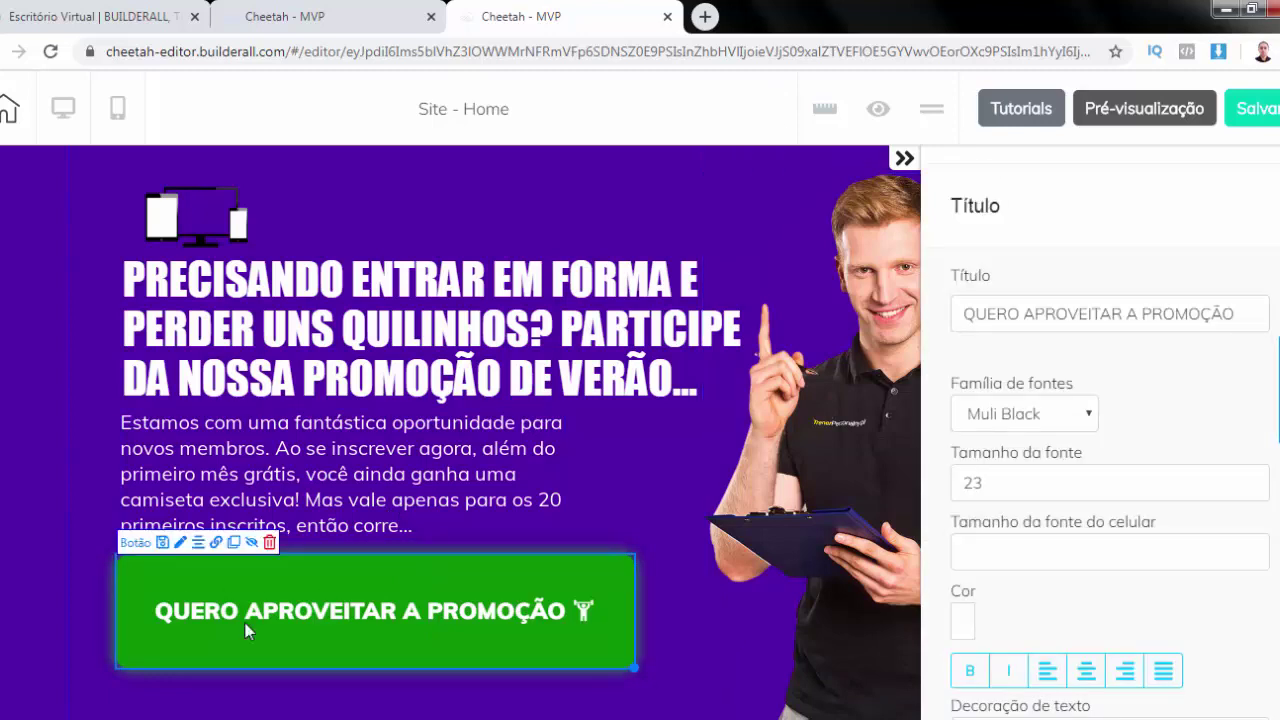
Check the button's popup link, publish the saved site, and open it in a new tab
{"action": "left_click", "coordinate": [216, 544]}
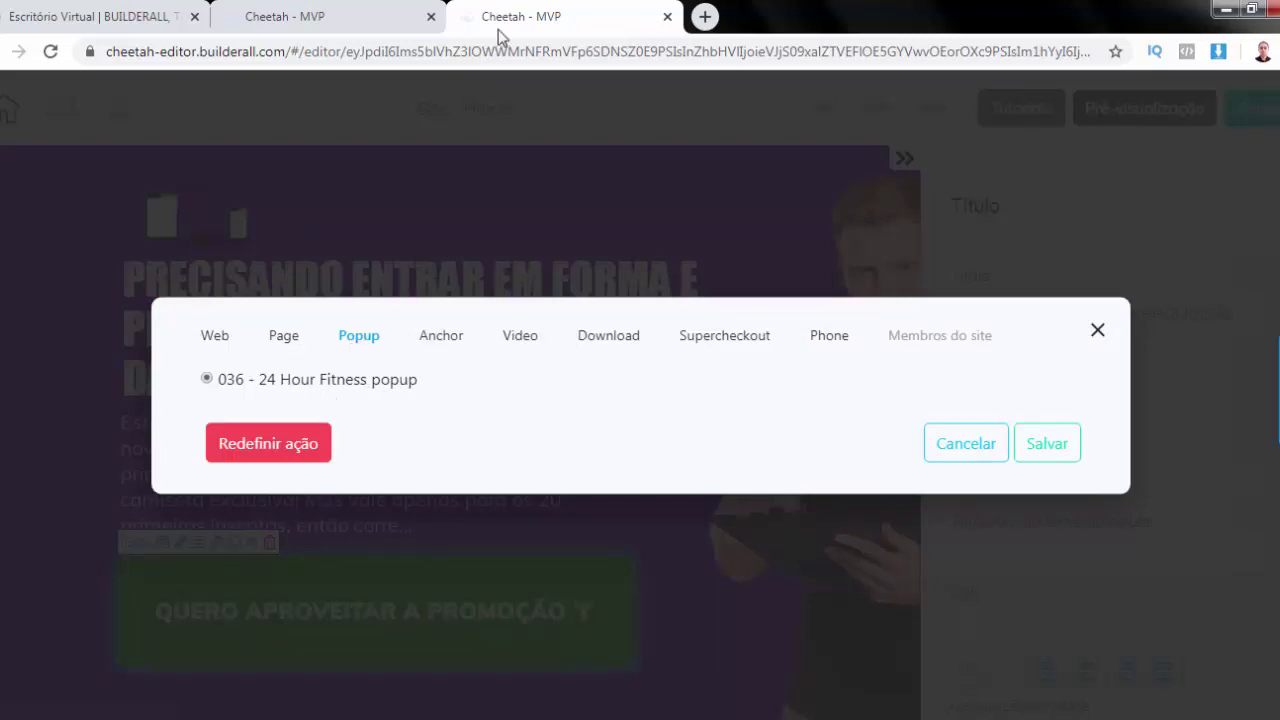
{"action": "left_click", "coordinate": [960, 452]}
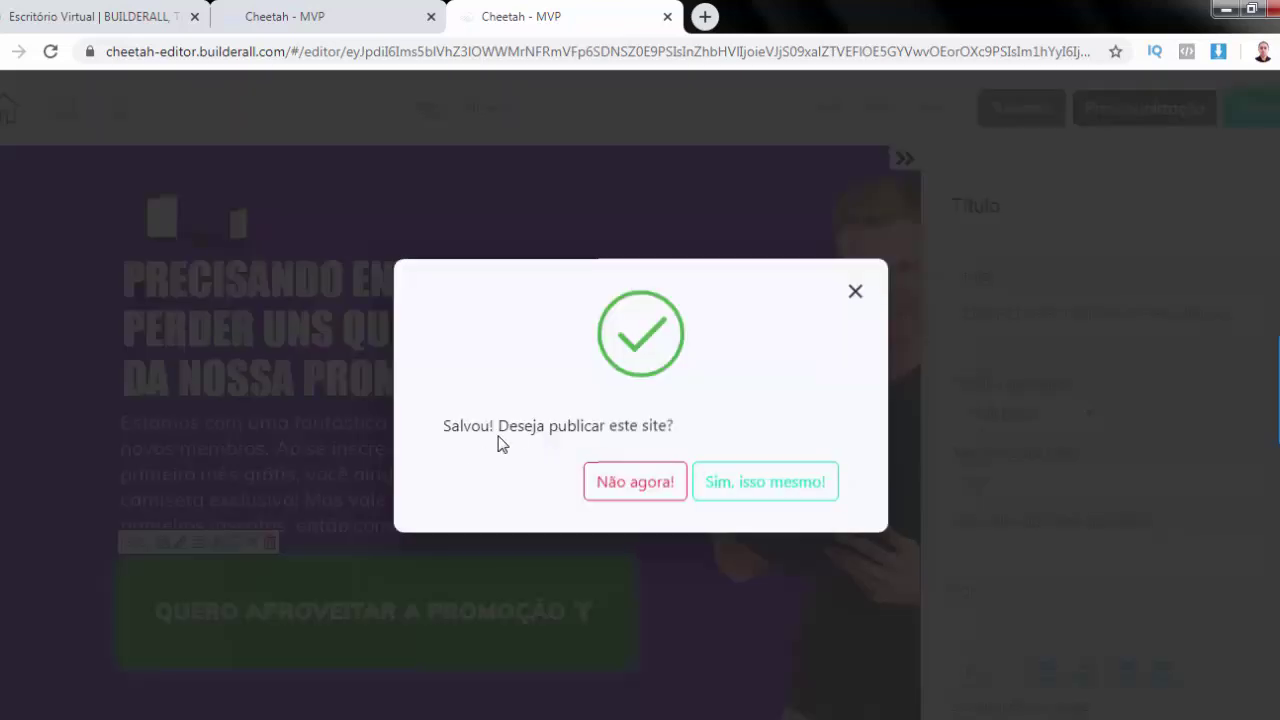
{"action": "left_click", "coordinate": [793, 482]}
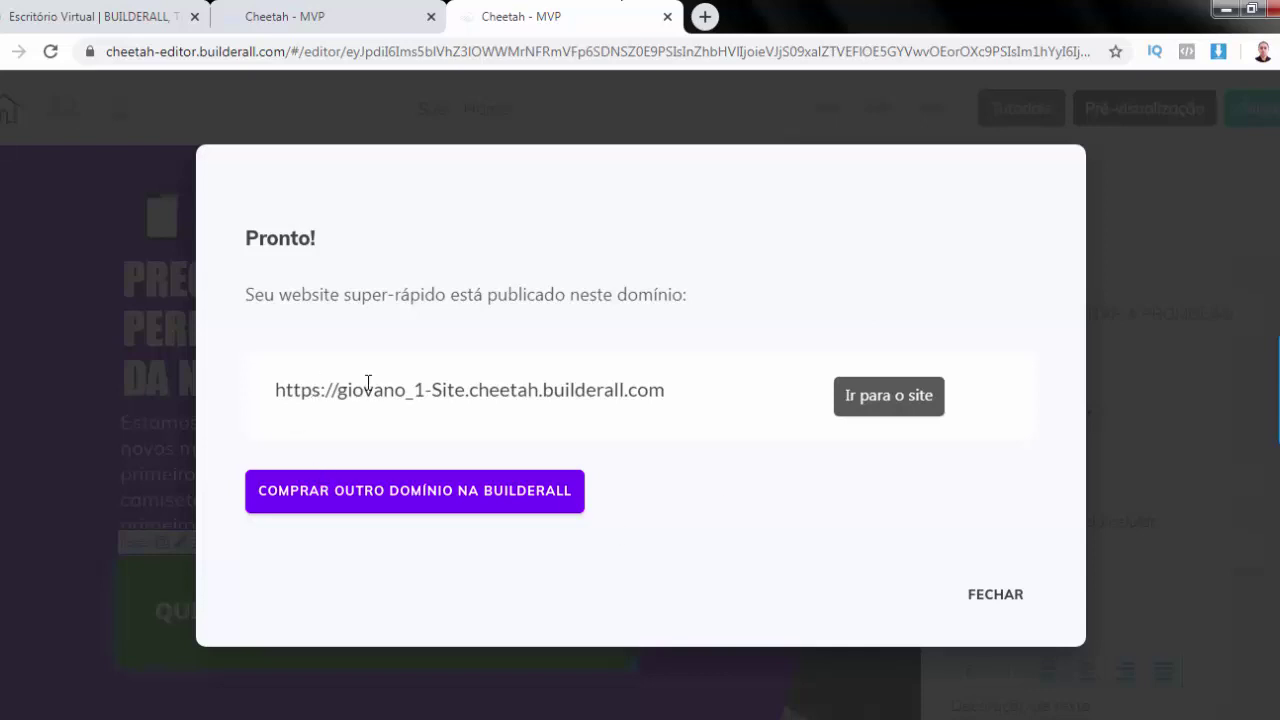
{"action": "left_click", "coordinate": [877, 402]}
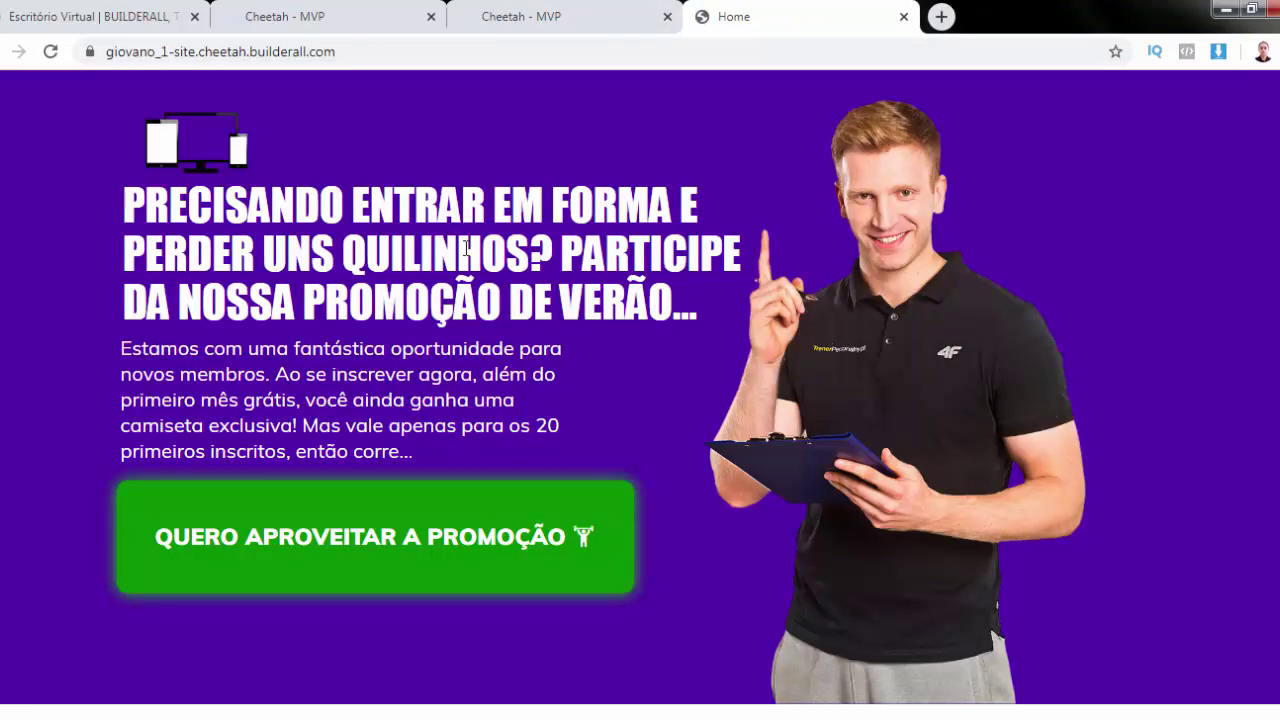
Scroll through the live landing page, then return to the editor tab
{"action": "scroll", "coordinate": [414, 286], "scroll_direction": "down", "scroll_amount": 2}
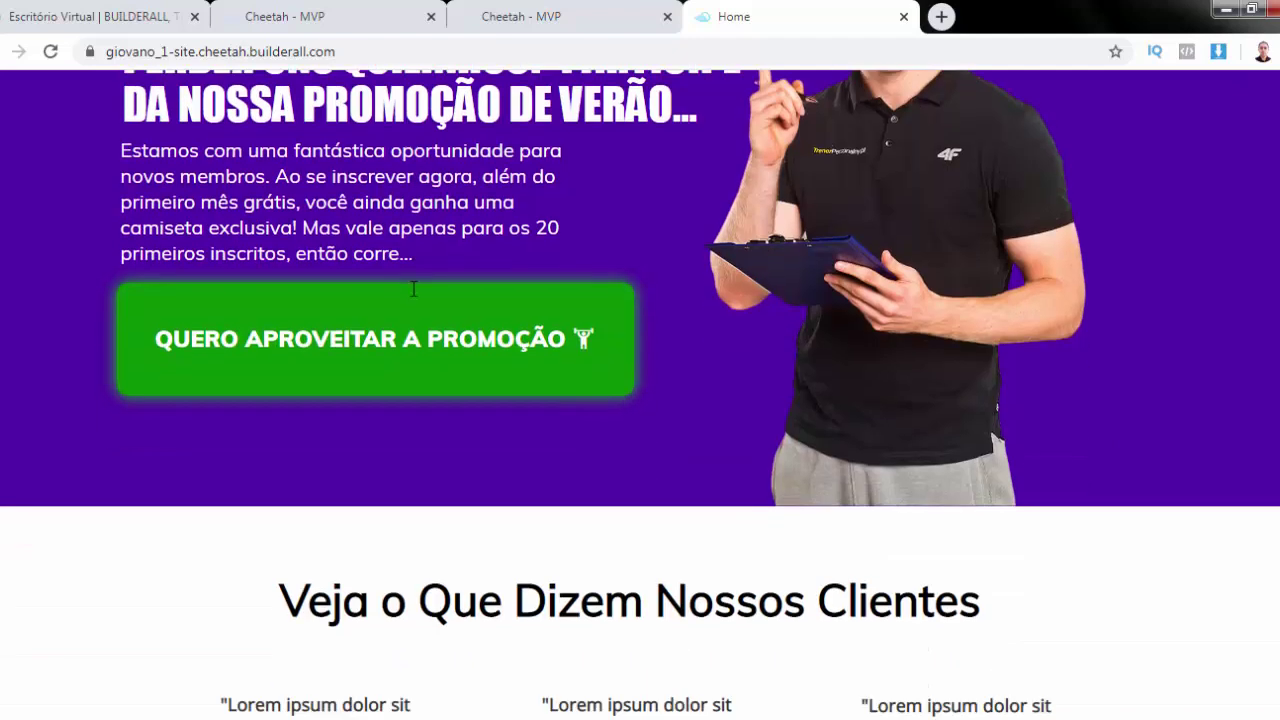
{"action": "scroll", "coordinate": [390, 260], "scroll_direction": "up", "scroll_amount": 2}
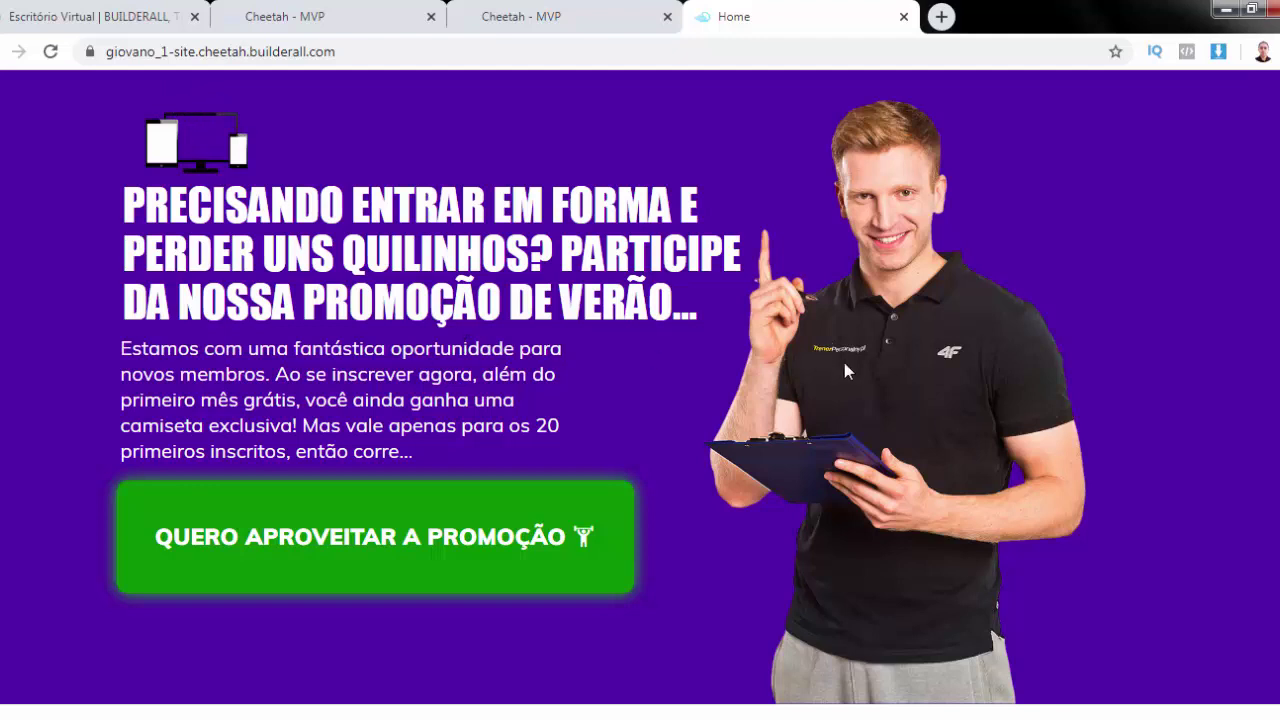
{"action": "scroll", "coordinate": [960, 372], "scroll_direction": "down", "scroll_amount": 2}
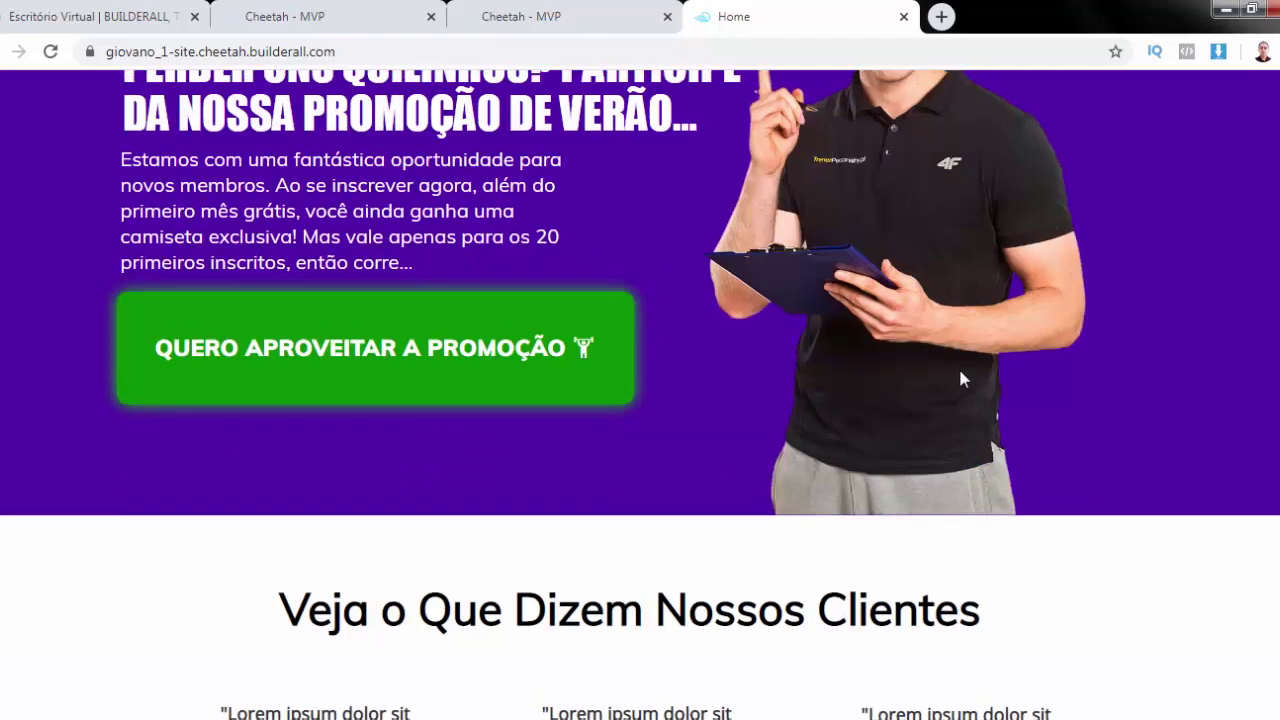
{"action": "scroll", "coordinate": [1040, 317], "scroll_direction": "up", "scroll_amount": 2}
{"action": "left_click", "coordinate": [548, 27]}
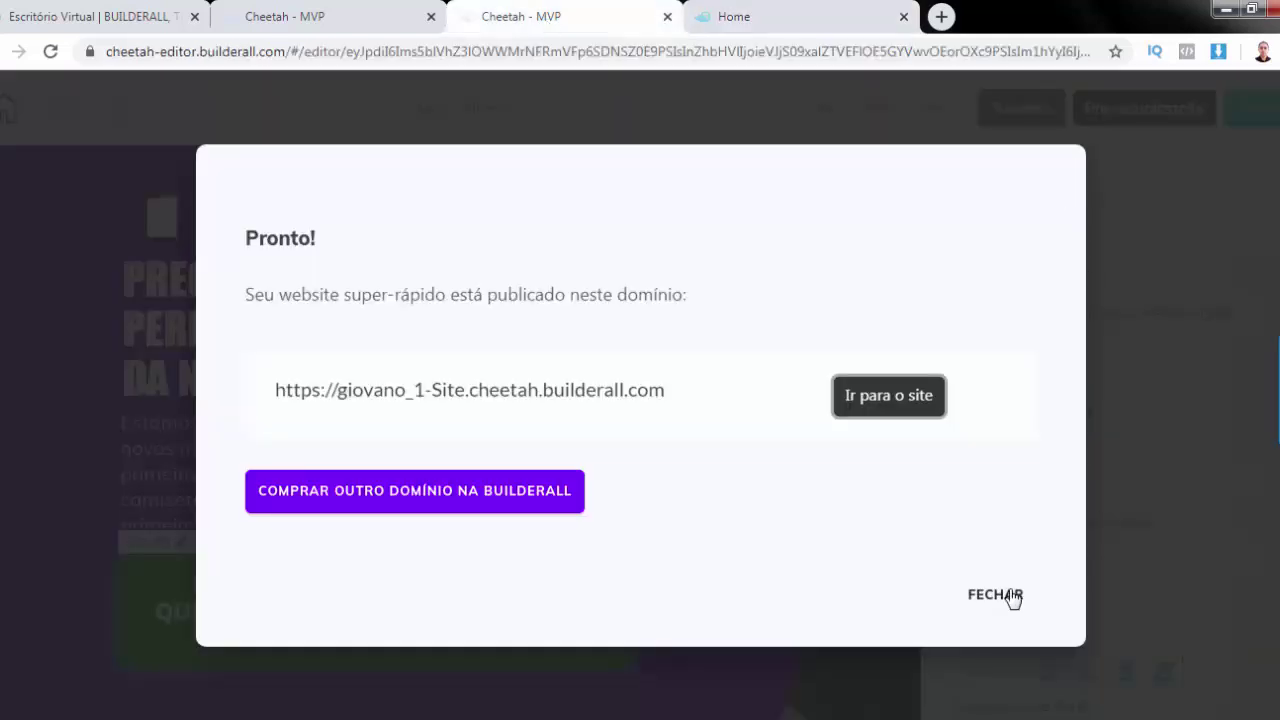
Close the publish confirmation and open HOME | PGP for editing from the pages list
{"action": "left_click", "coordinate": [1012, 594]}
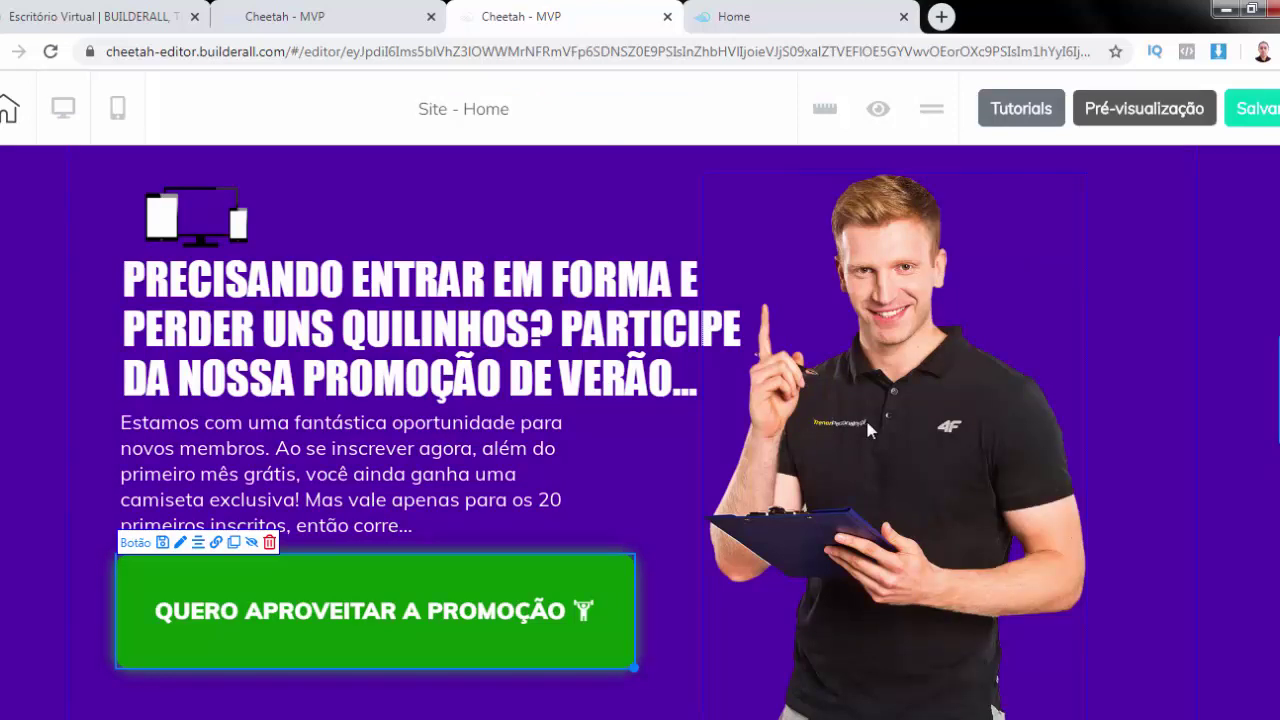
{"action": "left_click", "coordinate": [866, 417]}
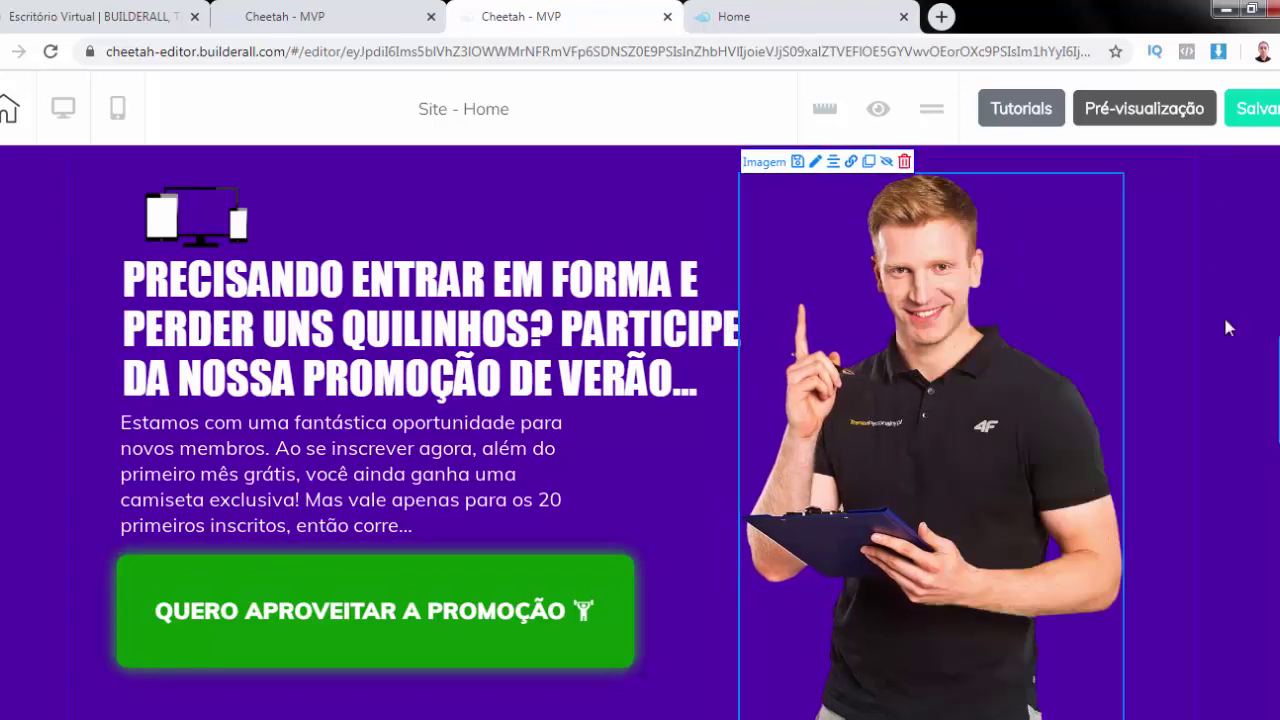
{"action": "left_click", "coordinate": [760, 12]}
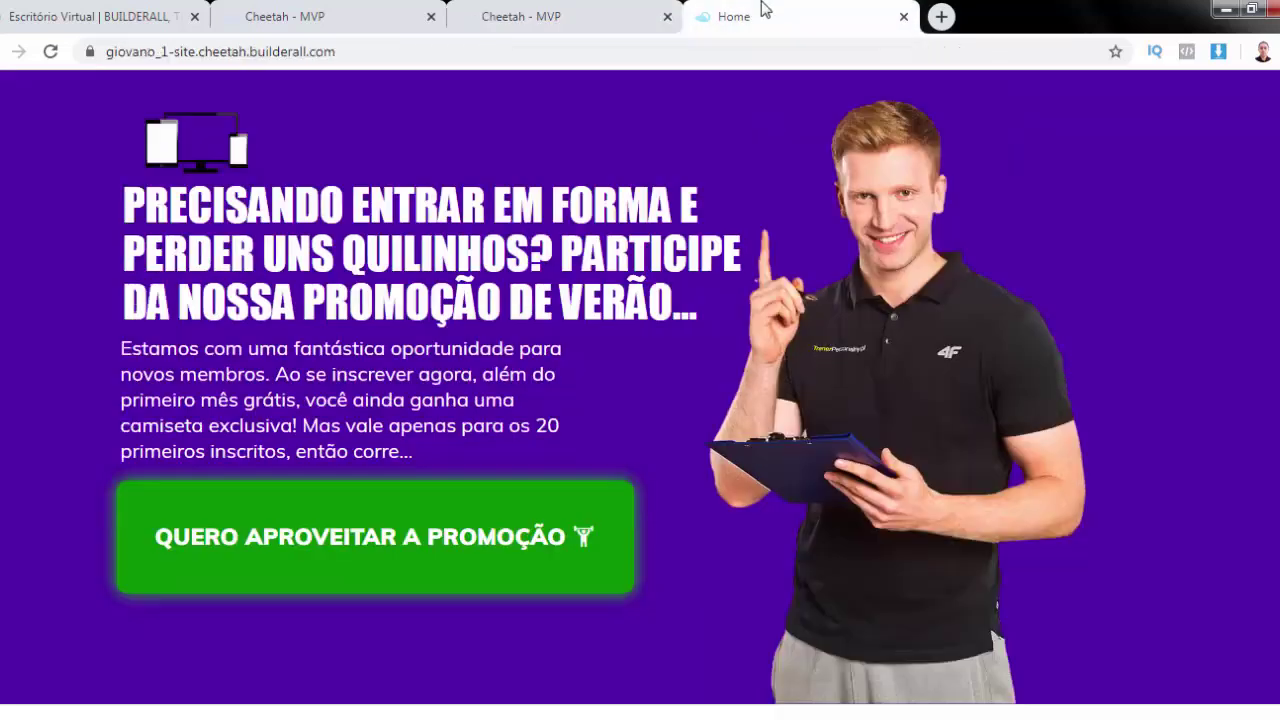
{"action": "left_click", "coordinate": [336, 14]}
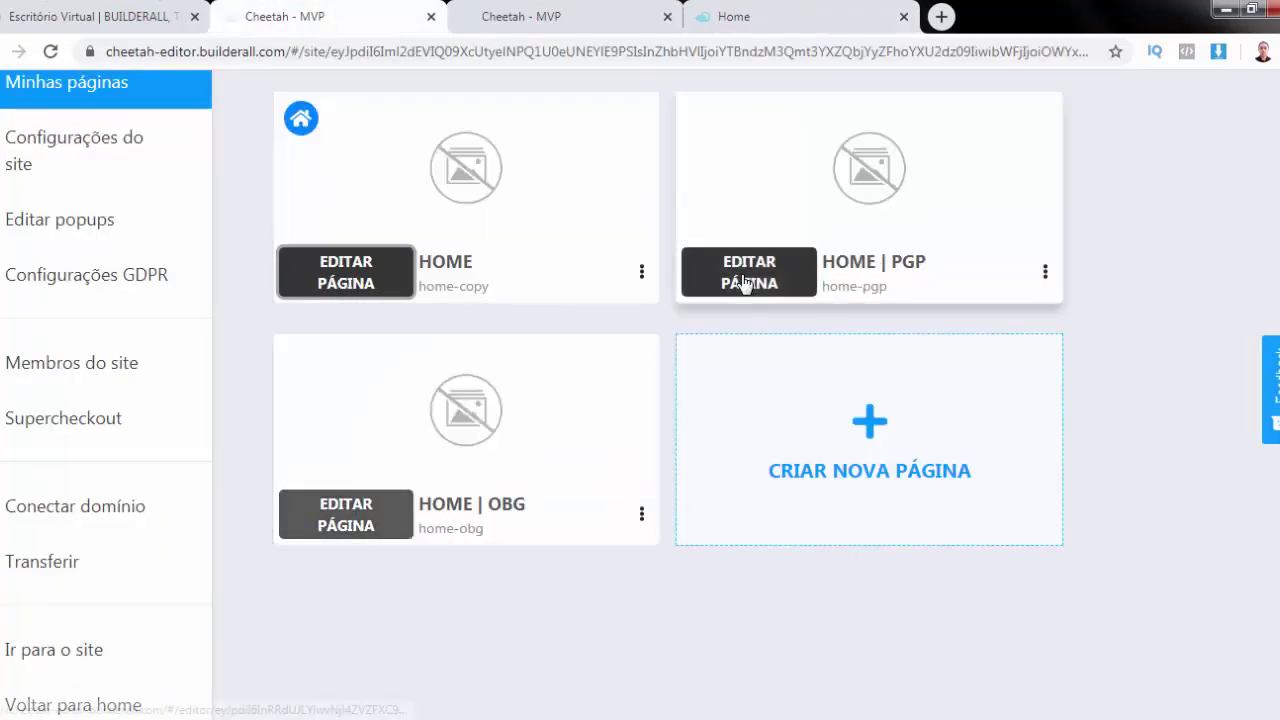
{"action": "left_click", "coordinate": [742, 283]}
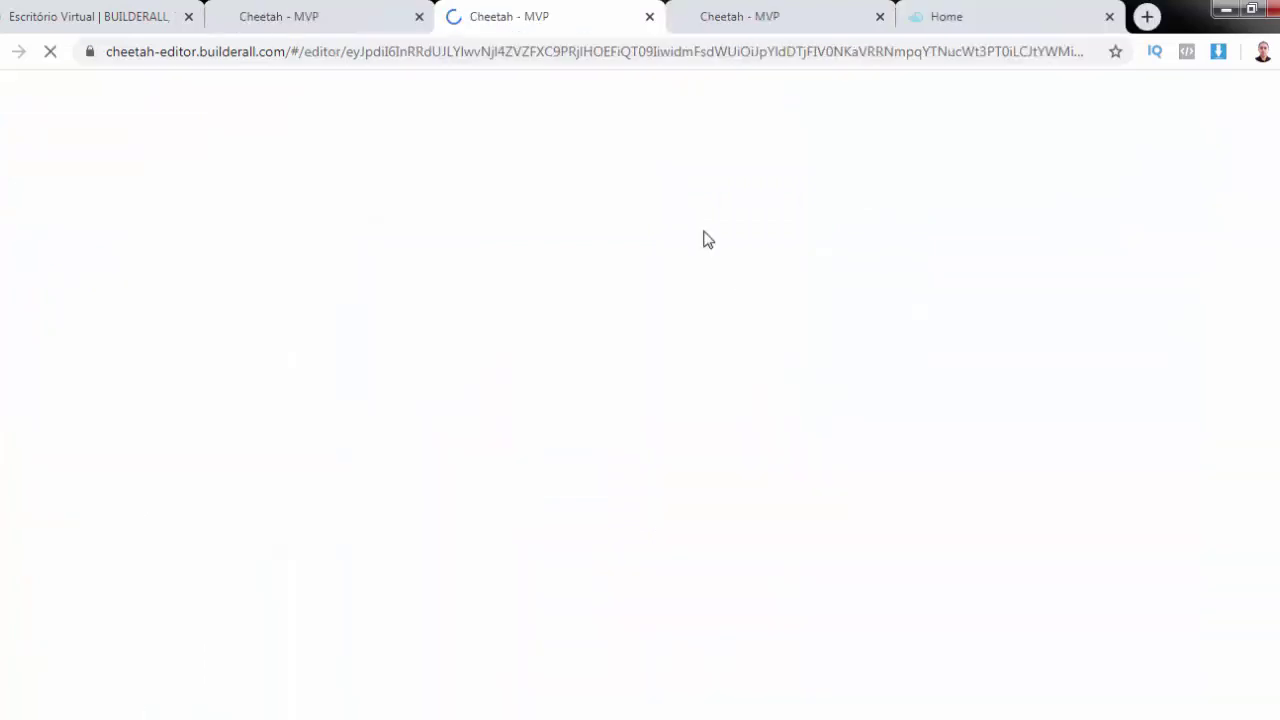
On the live site, test the green promotion button's signup popup, then return to the HOME | PGP editor
{"action": "left_click", "coordinate": [990, 16]}
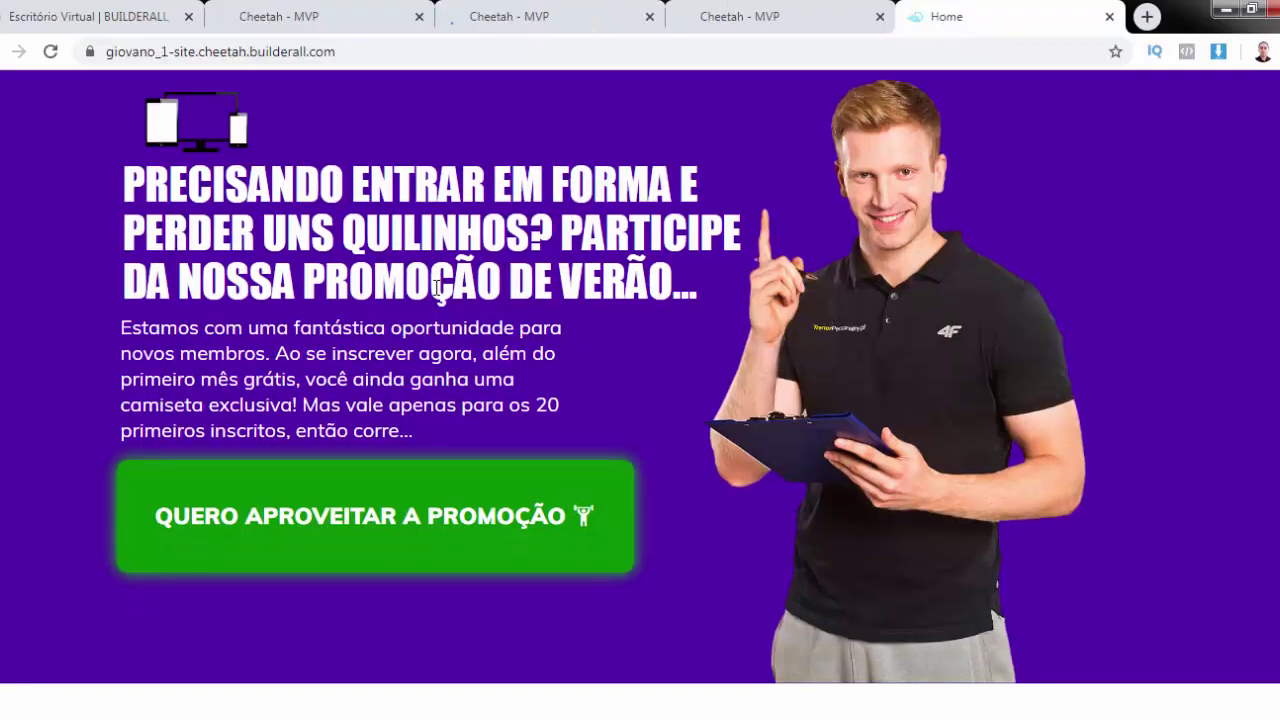
{"action": "scroll", "coordinate": [436, 288], "scroll_direction": "down", "scroll_amount": 6}
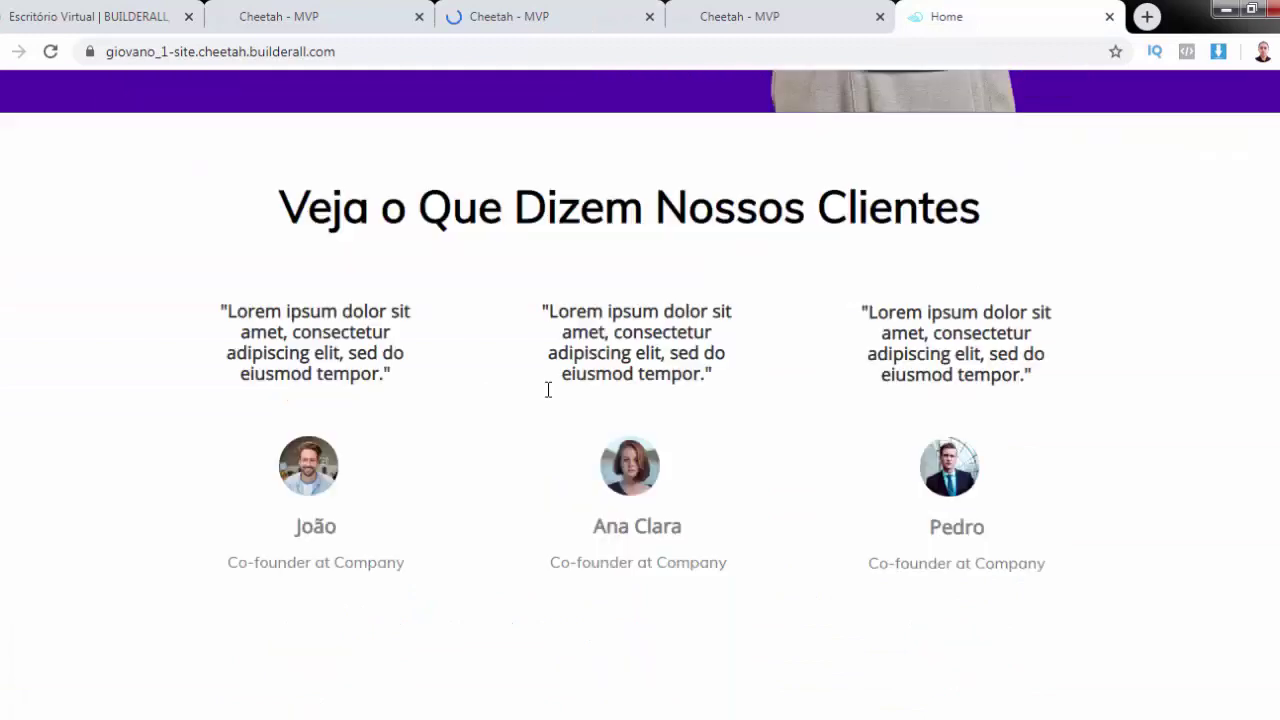
{"action": "scroll", "coordinate": [548, 390], "scroll_direction": "down", "scroll_amount": 4}
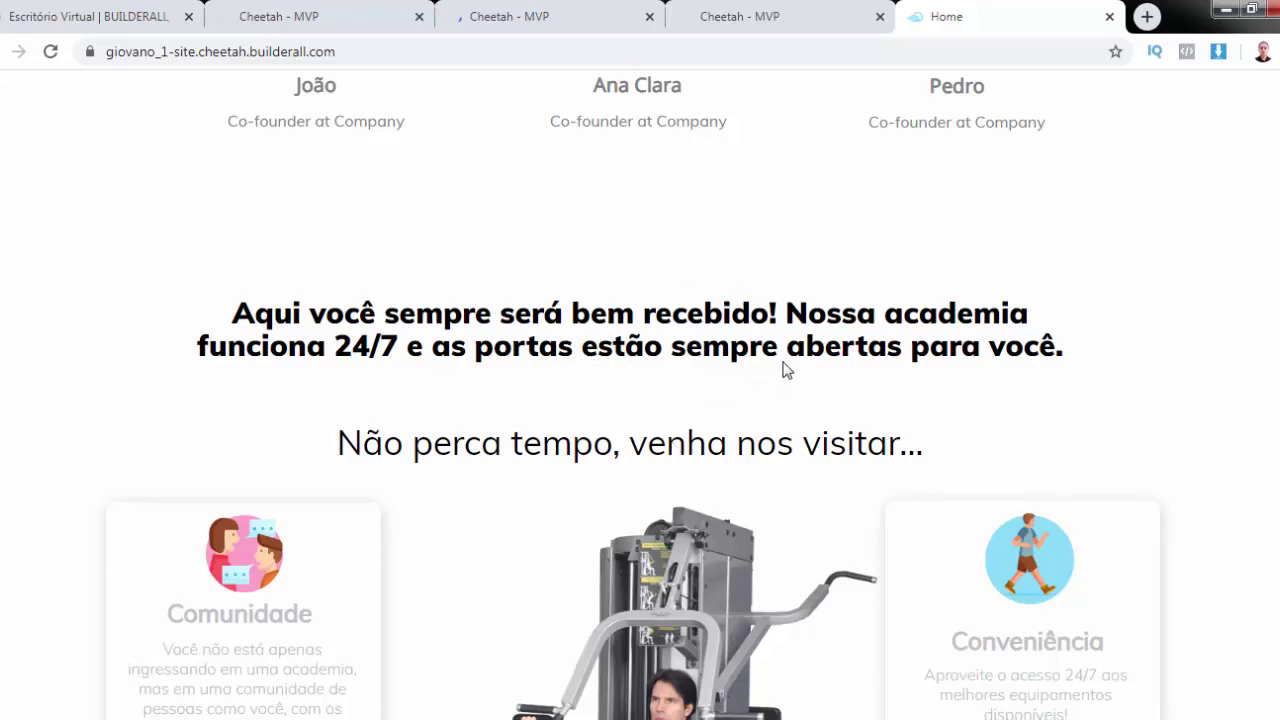
{"action": "scroll", "coordinate": [783, 370], "scroll_direction": "down", "scroll_amount": 8}
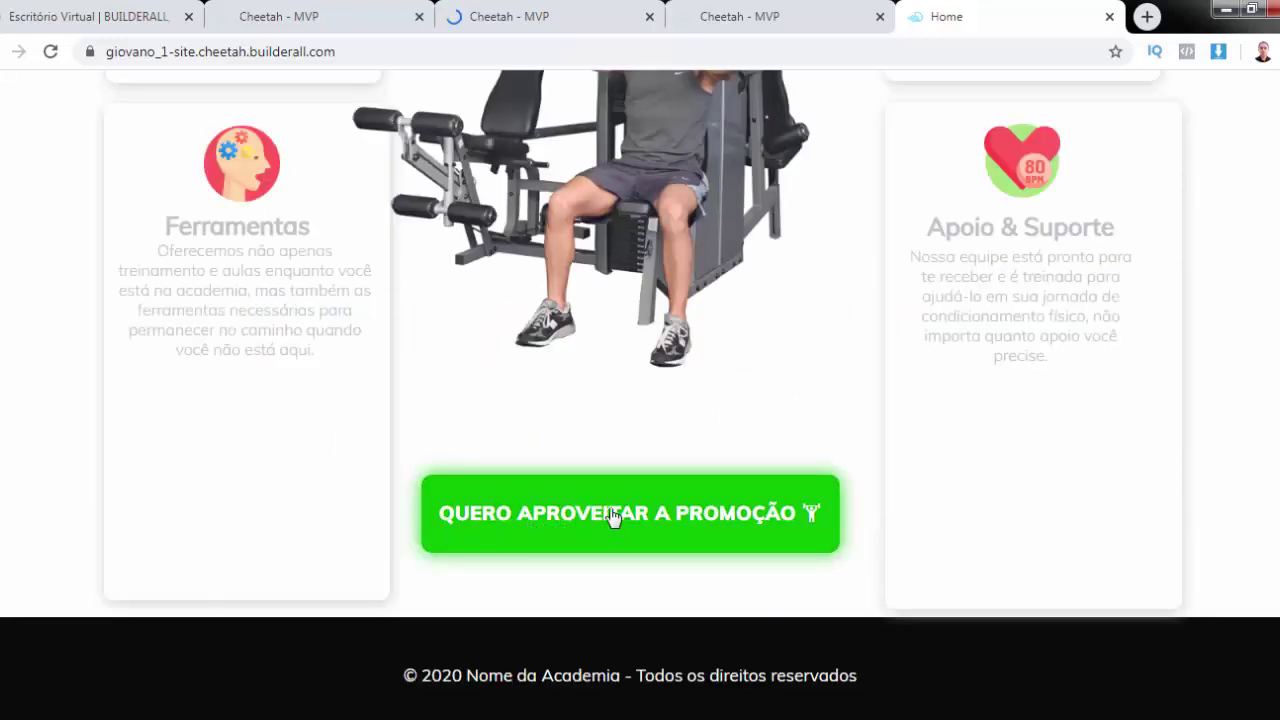
{"action": "left_click", "coordinate": [614, 516]}
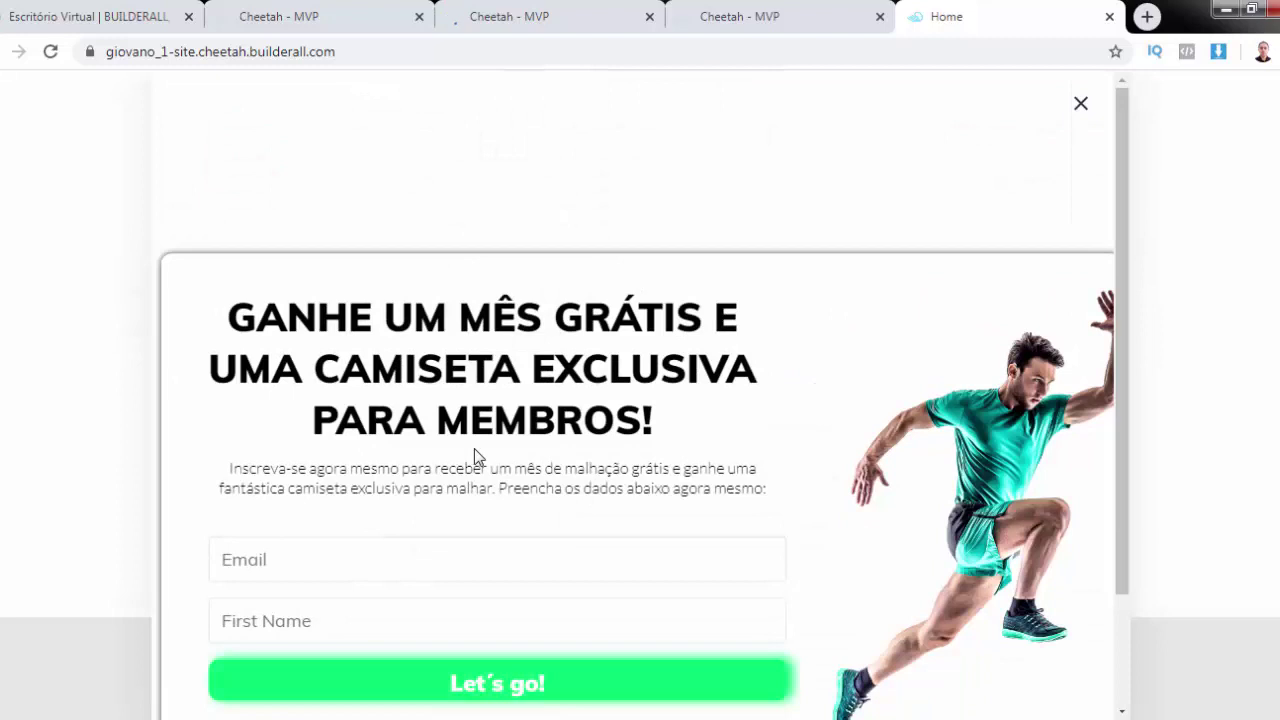
{"action": "scroll", "coordinate": [474, 448], "scroll_direction": "down", "scroll_amount": 2}
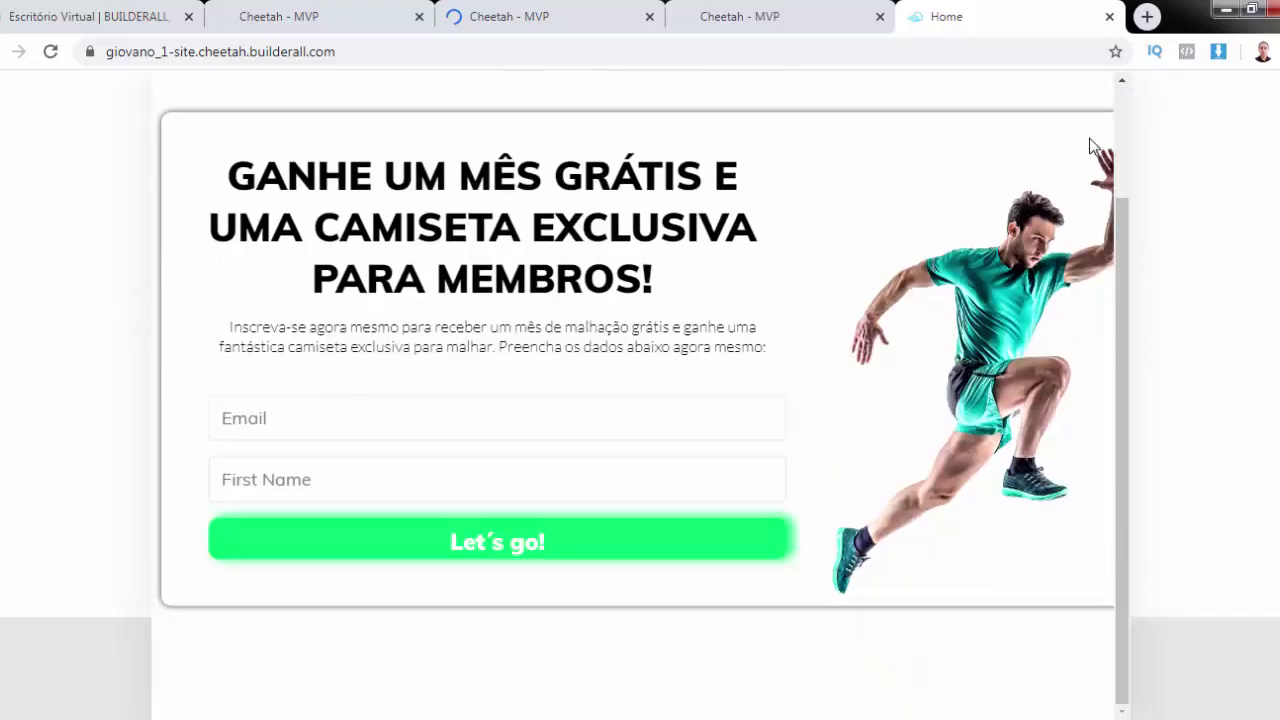
{"action": "left_click", "coordinate": [1244, 203]}
{"action": "scroll", "coordinate": [1244, 203], "scroll_direction": "up", "scroll_amount": 5}
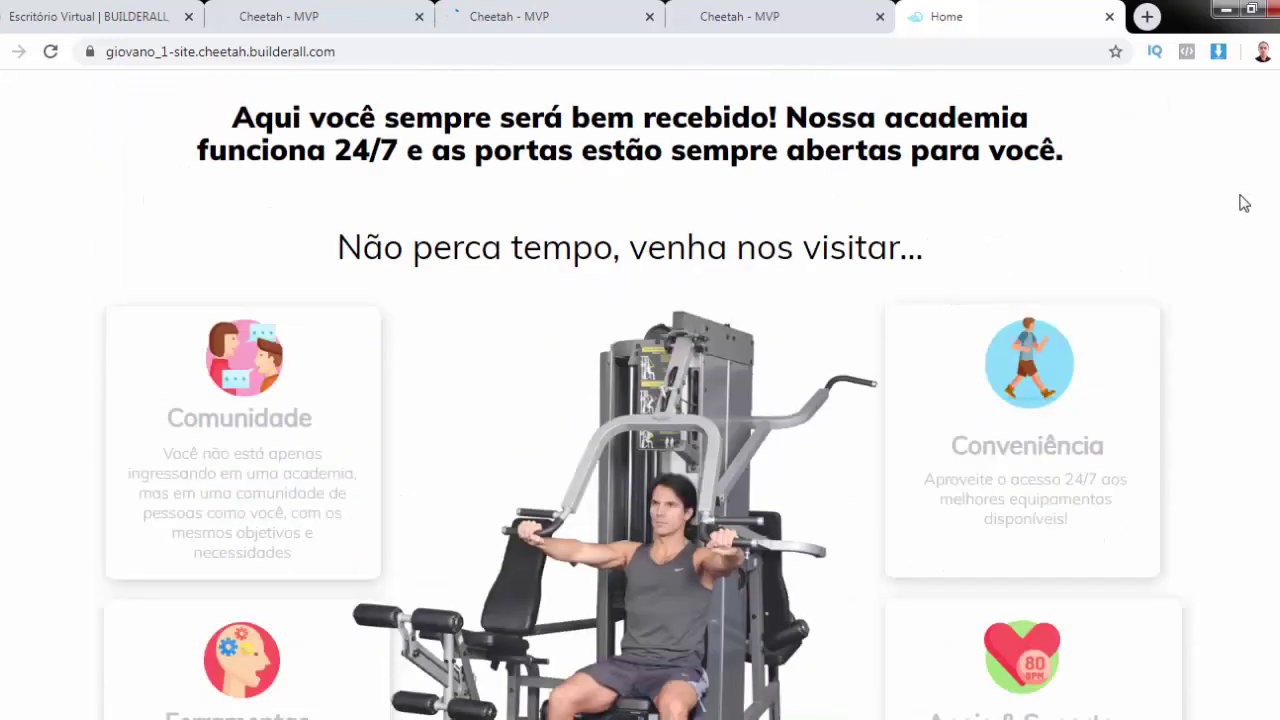
{"action": "scroll", "coordinate": [1244, 203], "scroll_direction": "up", "scroll_amount": 5}
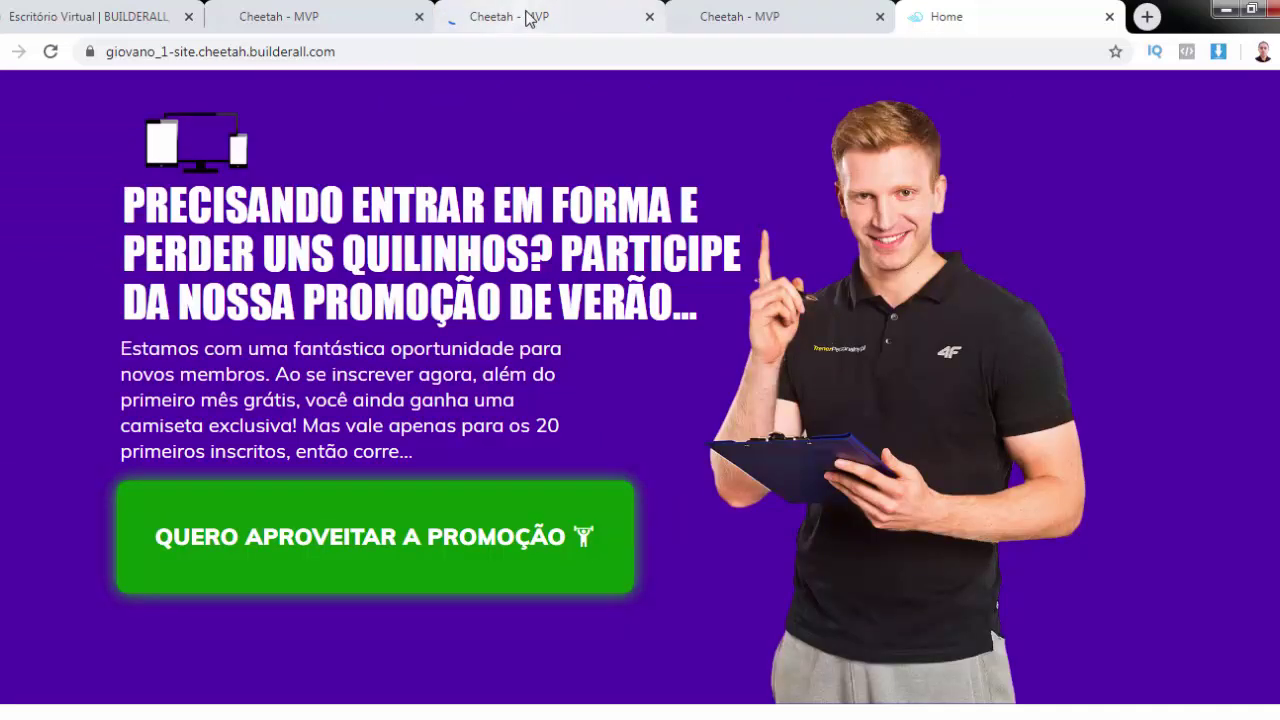
{"action": "left_click", "coordinate": [527, 18]}
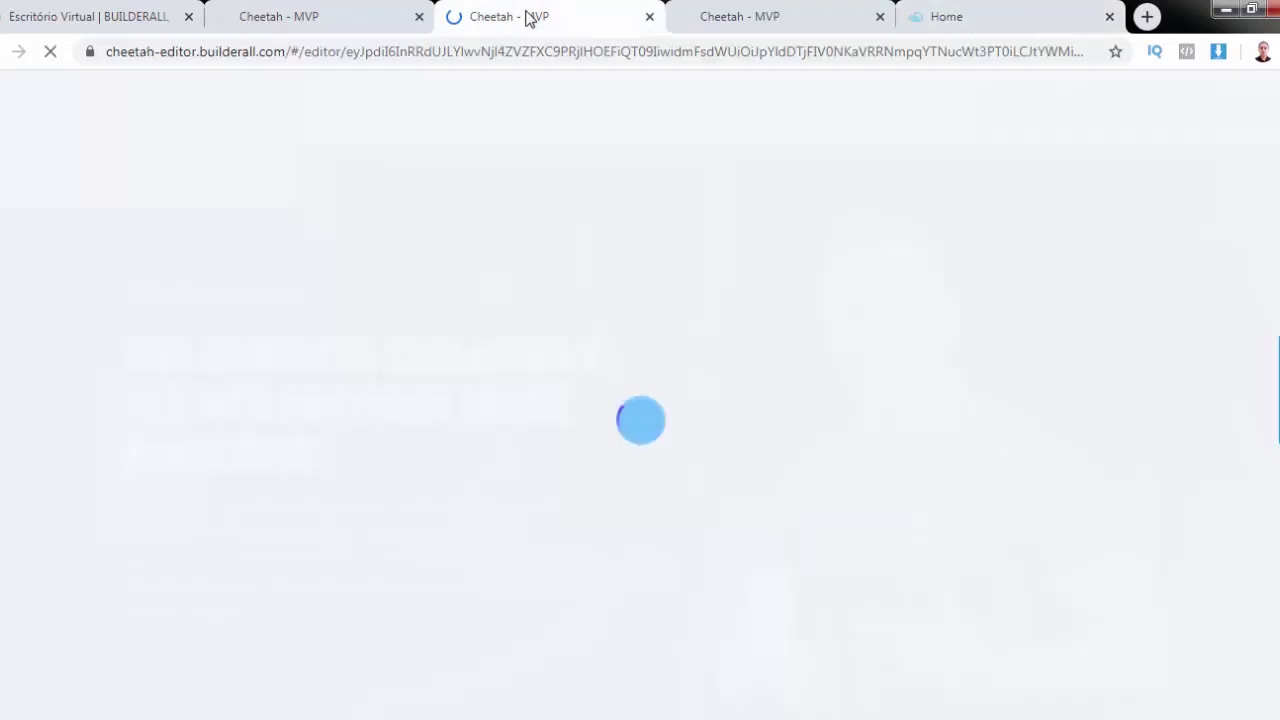
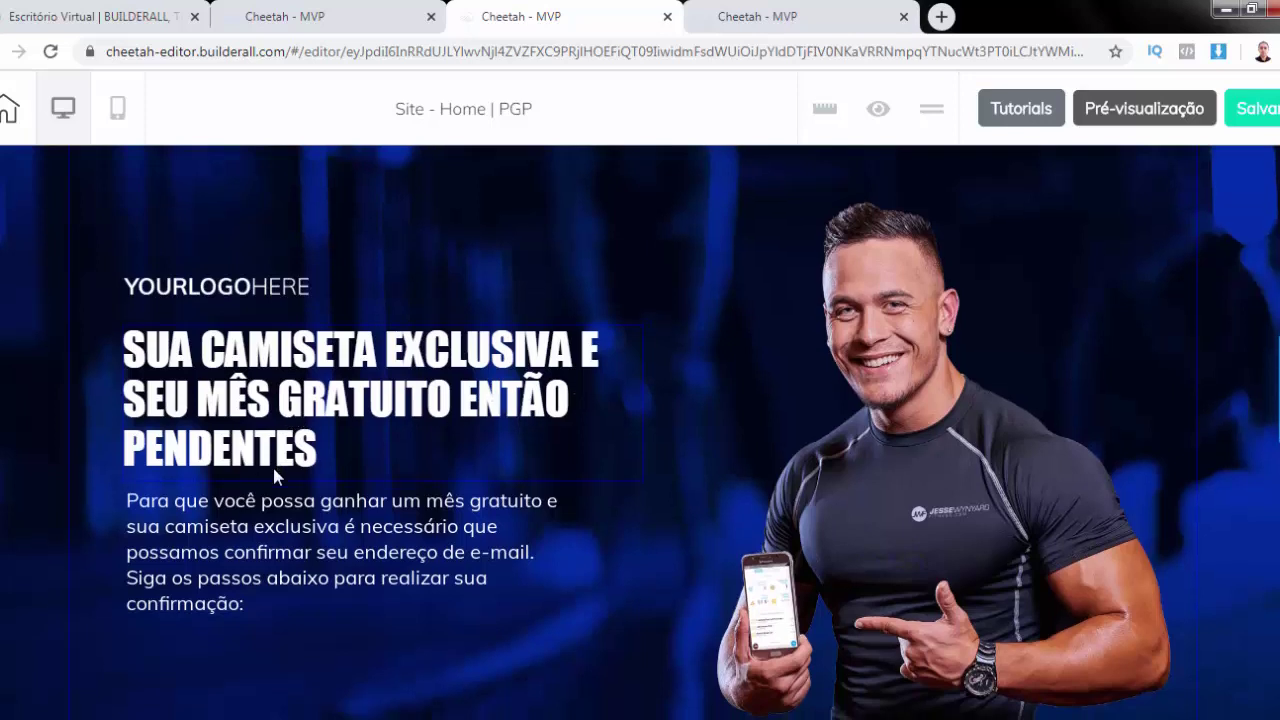
Centre the bold 'Mas corra, pois apenas as 20 primeiras pessoas…' box above the Acesse, Clique and Pronto cards
{"action": "scroll", "coordinate": [273, 468], "scroll_direction": "down", "scroll_amount": 1}
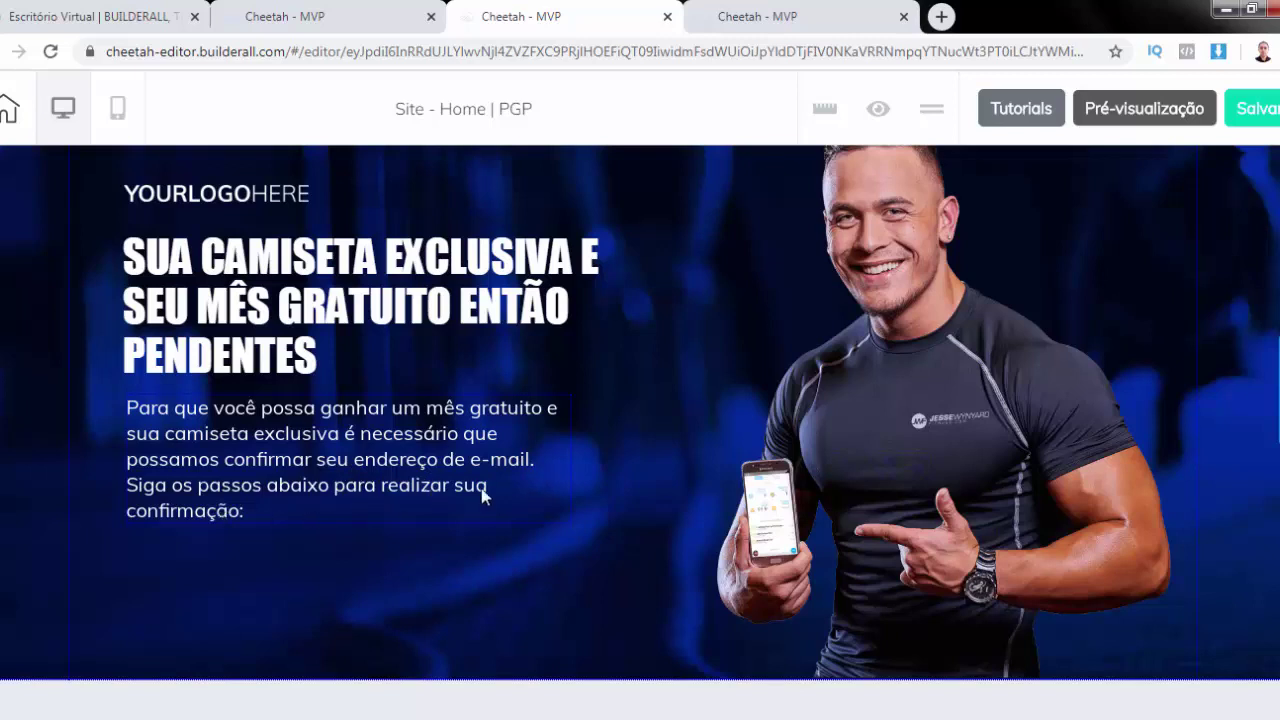
{"action": "scroll", "coordinate": [357, 529], "scroll_direction": "down", "scroll_amount": 5}
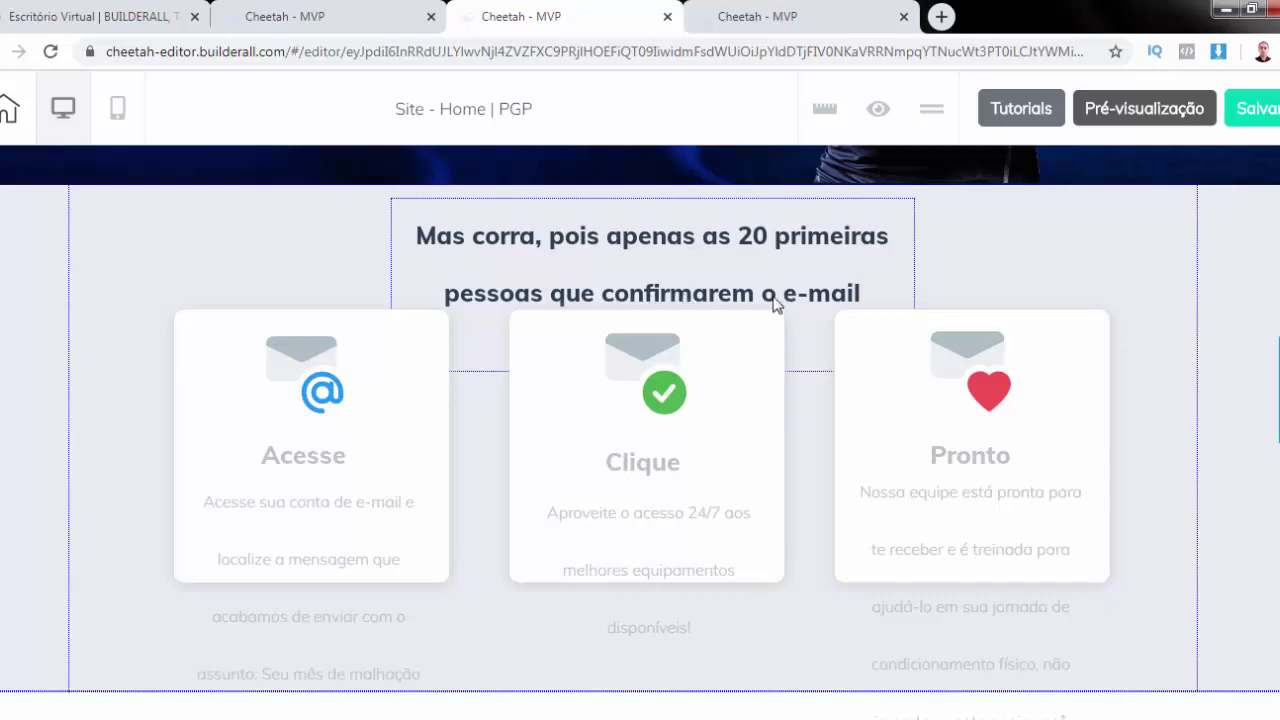
{"action": "scroll", "coordinate": [829, 296], "scroll_direction": "down", "scroll_amount": 1}
{"action": "scroll", "coordinate": [779, 304], "scroll_direction": "up", "scroll_amount": 2}
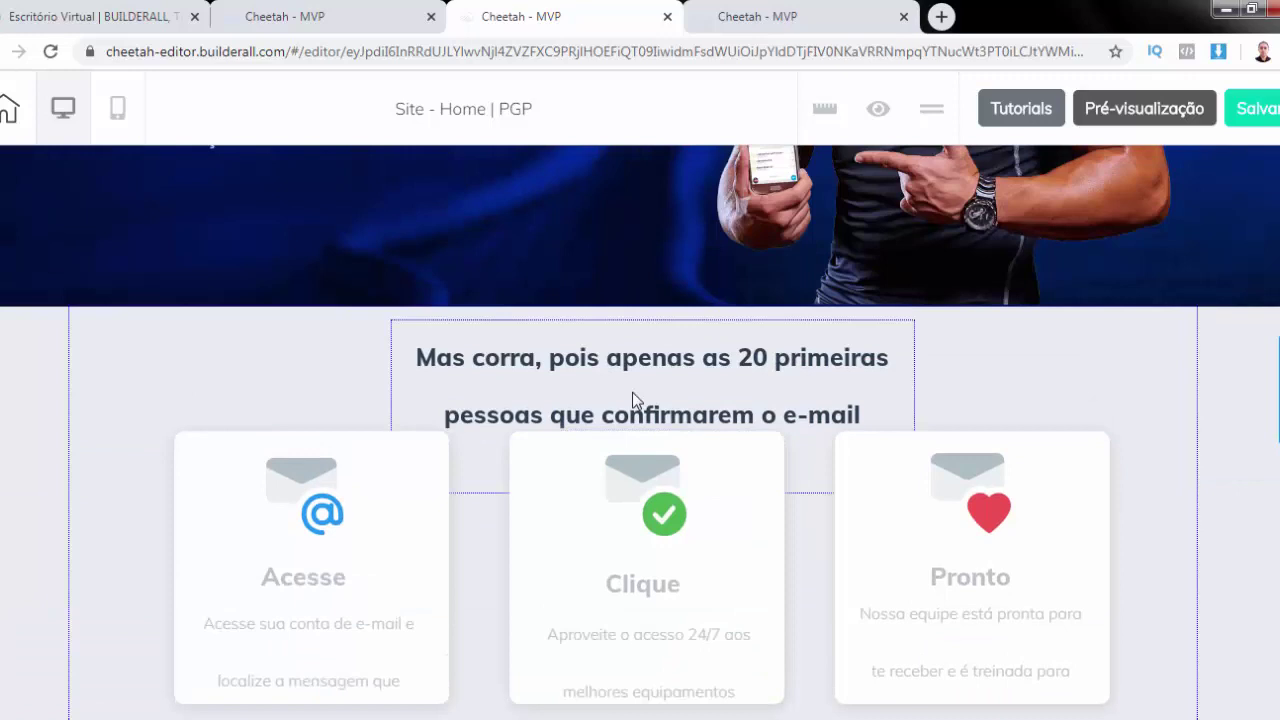
{"action": "left_click", "coordinate": [632, 392]}
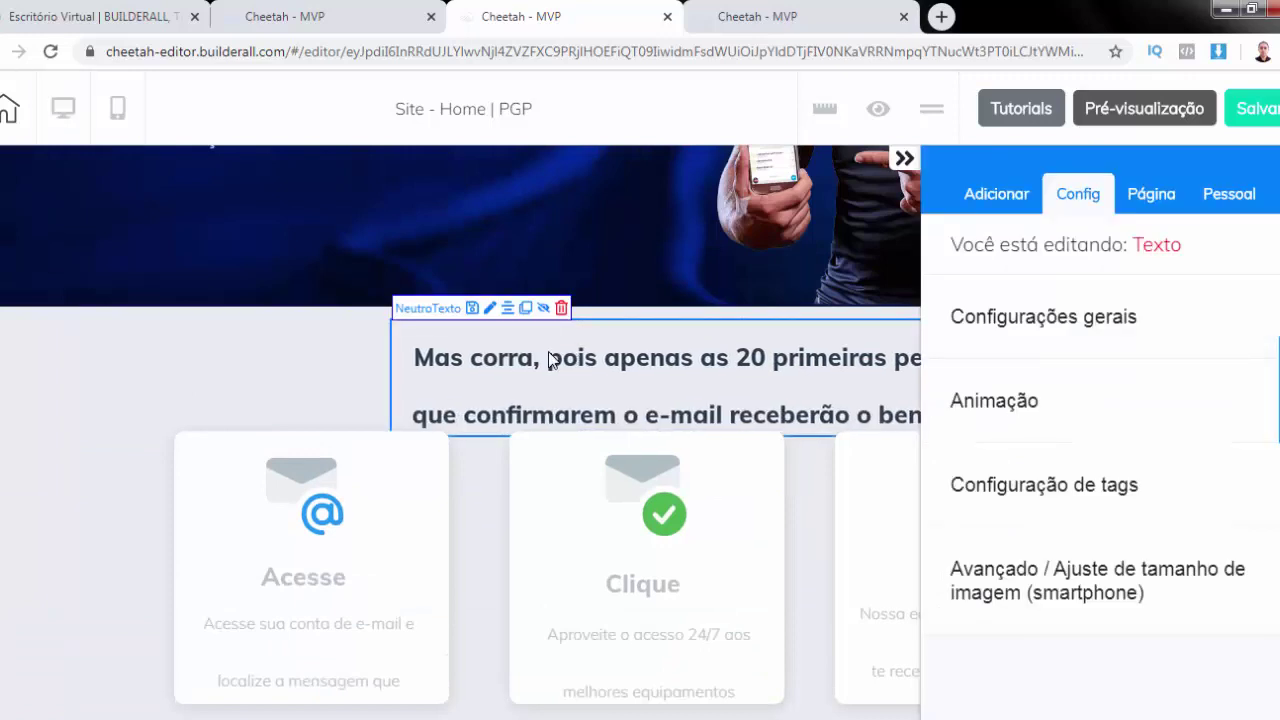
{"action": "left_click", "coordinate": [508, 309]}
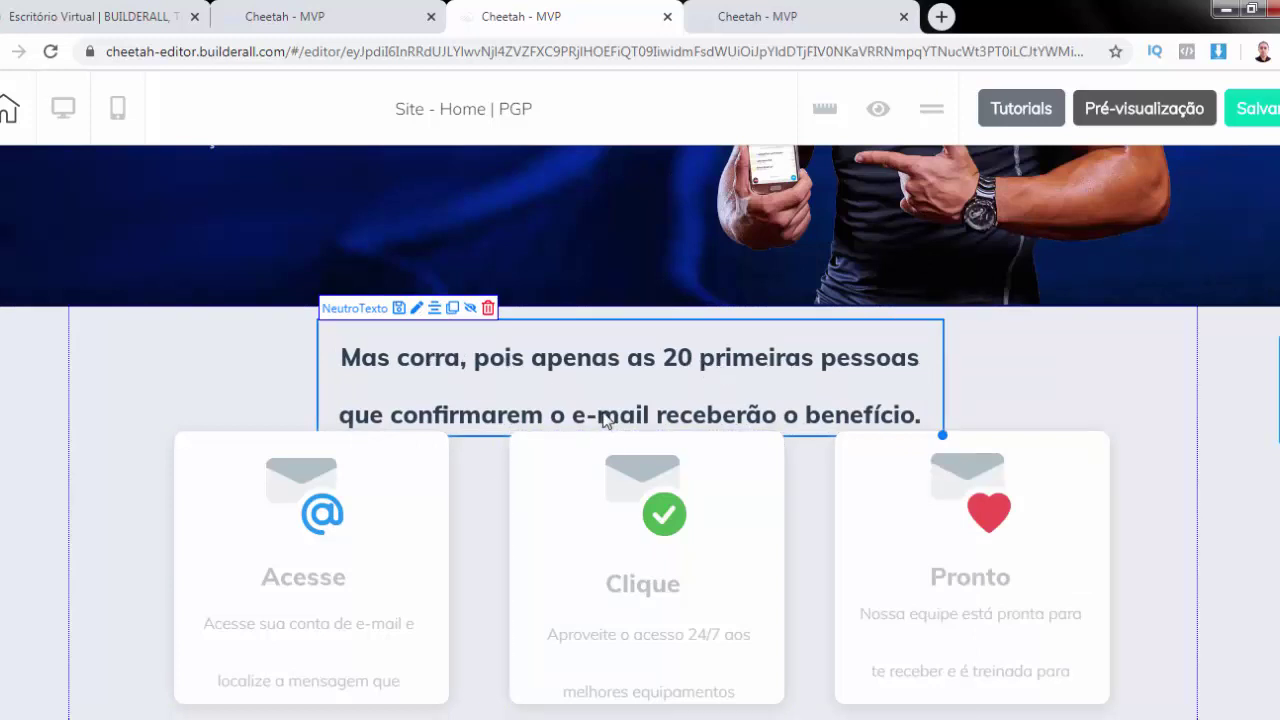
{"action": "scroll", "coordinate": [607, 420], "scroll_direction": "down", "scroll_amount": 2}
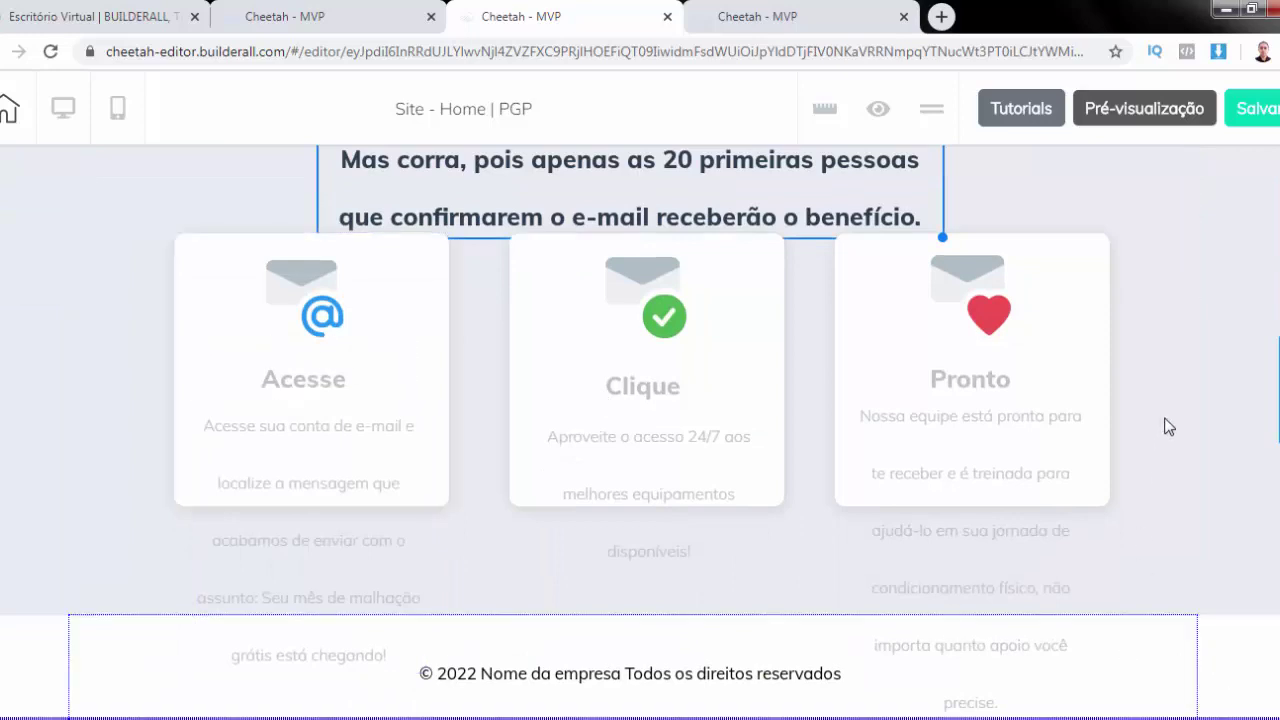
{"action": "scroll", "coordinate": [1133, 278], "scroll_direction": "up", "scroll_amount": 3}
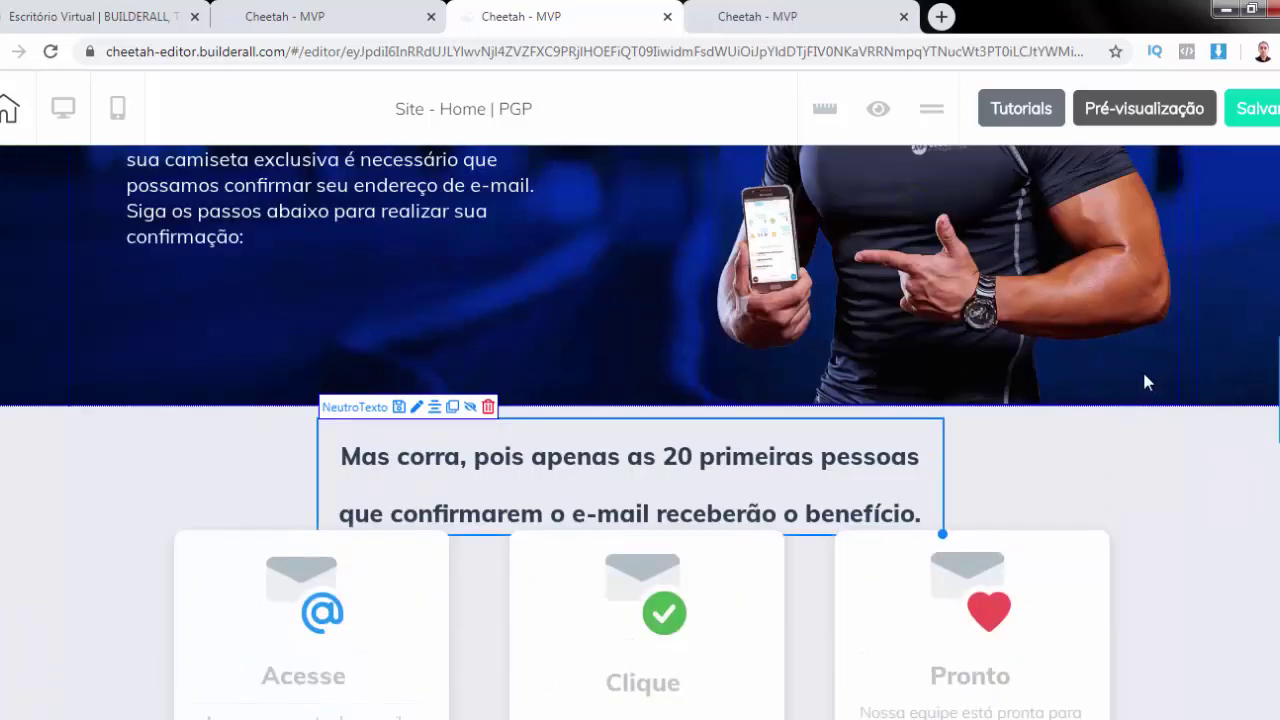
Make the cards section 709 px tall
{"action": "left_click", "coordinate": [1103, 455]}
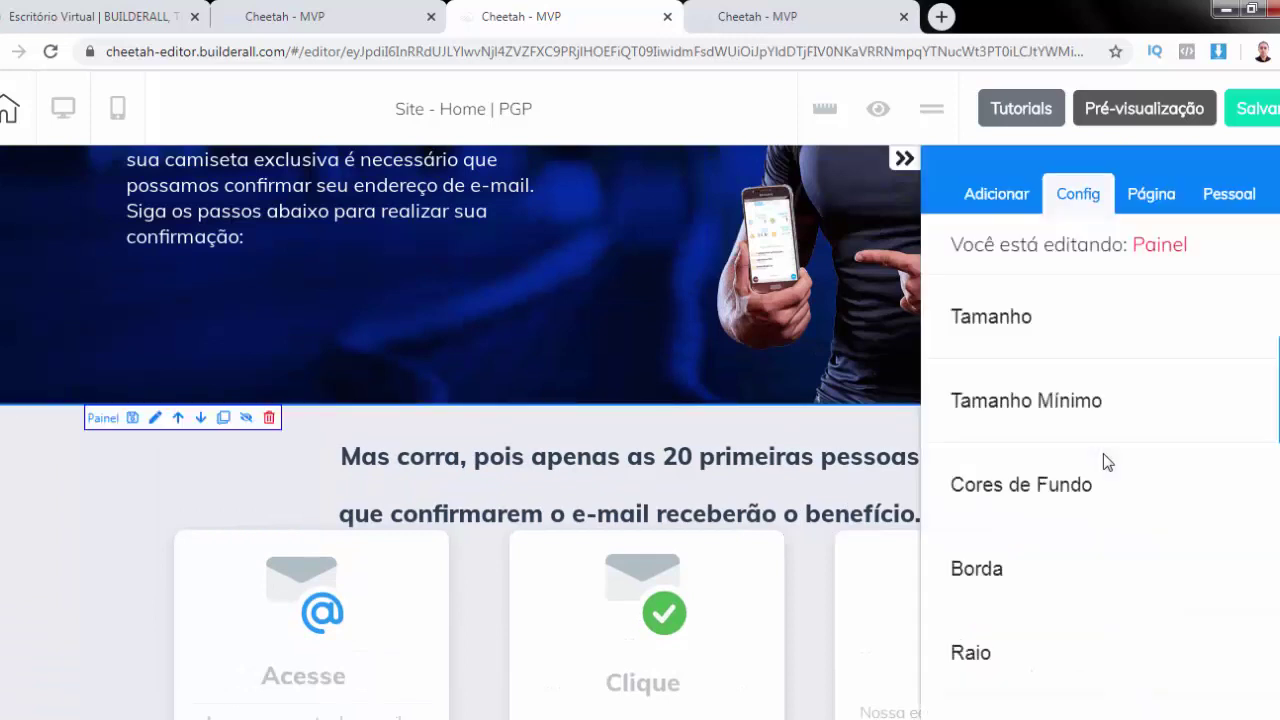
{"action": "left_click", "coordinate": [1003, 326]}
{"action": "scroll", "coordinate": [643, 460], "scroll_direction": "down", "scroll_amount": 2}
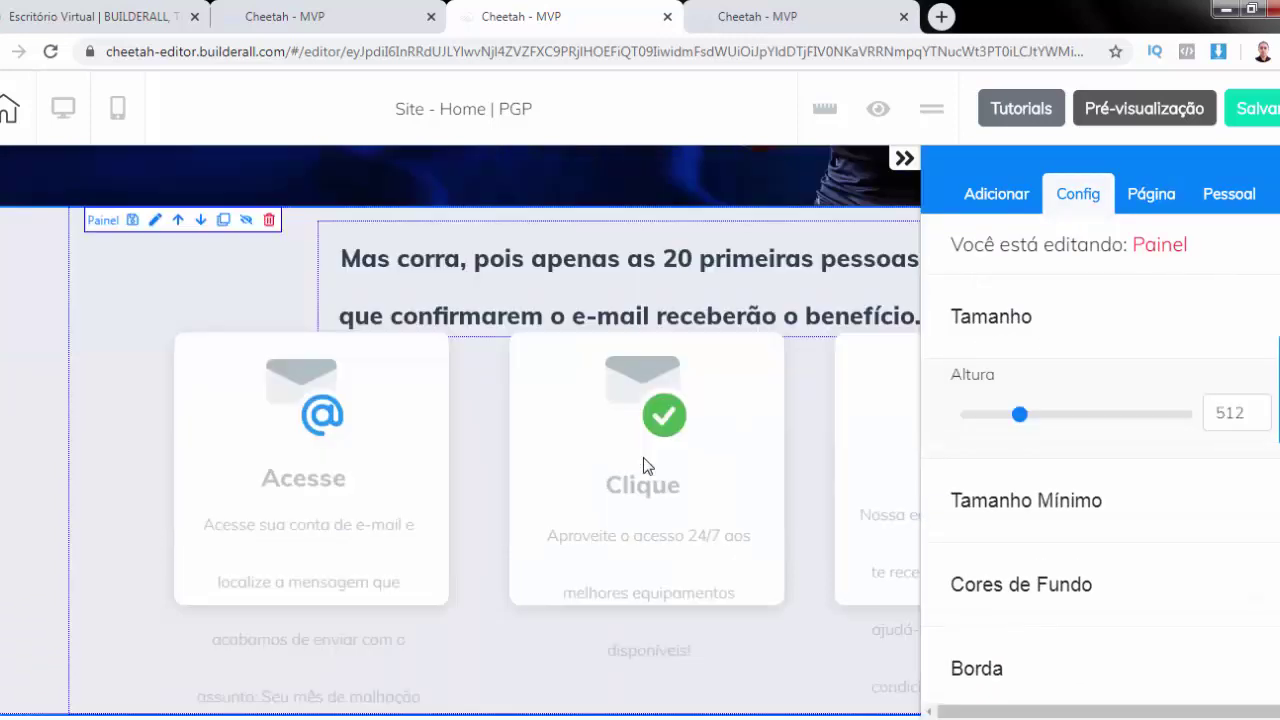
{"action": "scroll", "coordinate": [643, 459], "scroll_direction": "down", "scroll_amount": 1}
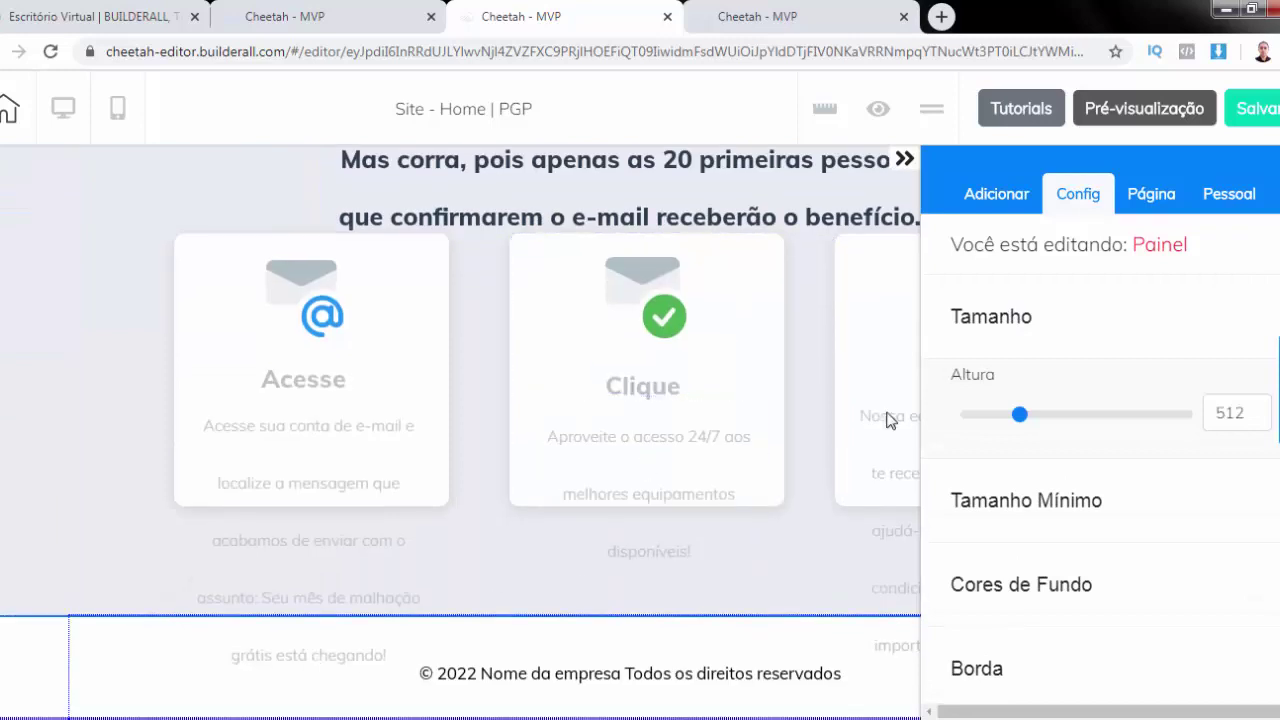
{"action": "left_click_drag", "start_coordinate": [1019, 415], "coordinate": [1044, 423]}
Stretch the Acesse and Clique cards down to enclose their full text, then select the Pronto card
{"action": "scroll", "coordinate": [724, 418], "scroll_direction": "down", "scroll_amount": 1}
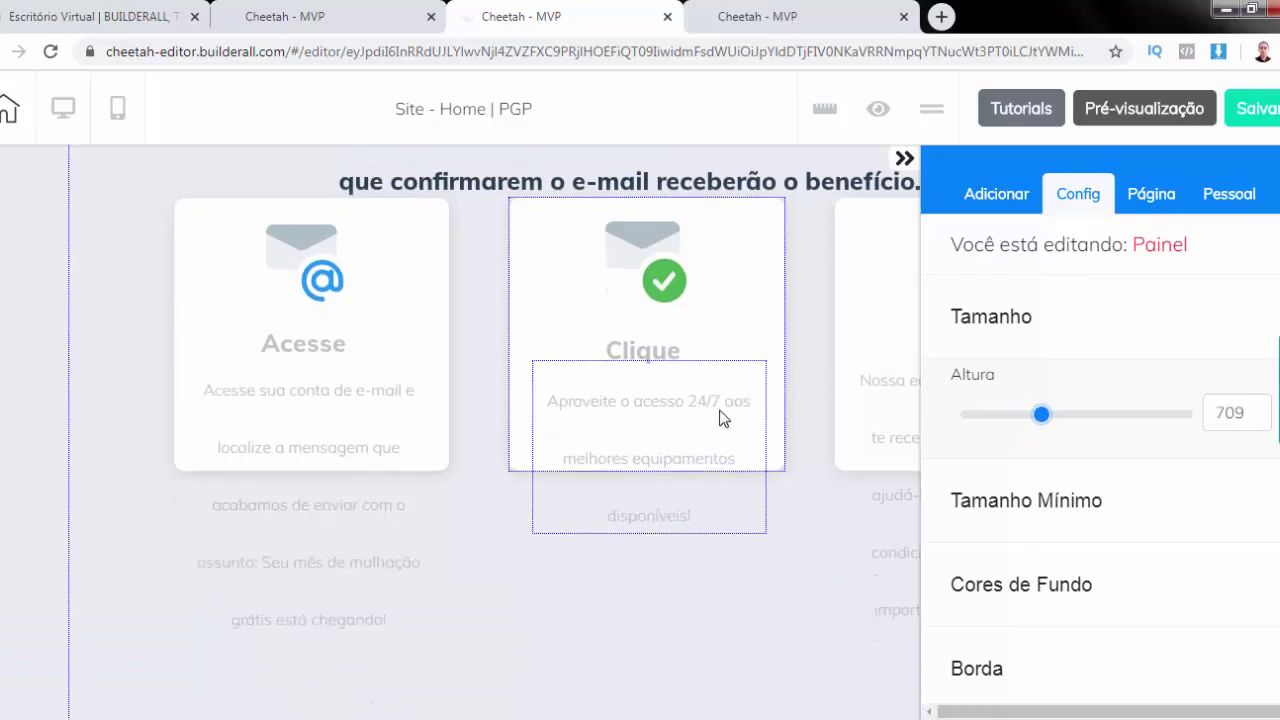
{"action": "scroll", "coordinate": [724, 418], "scroll_direction": "down", "scroll_amount": 2}
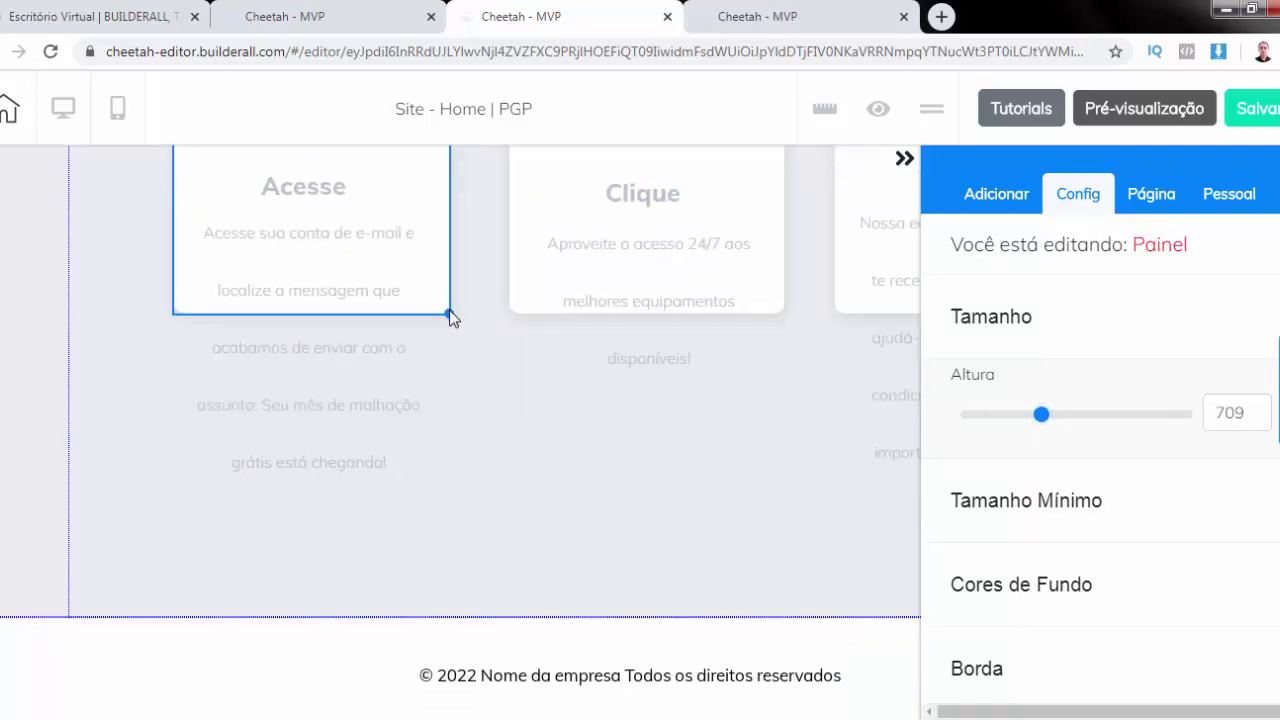
{"action": "left_click_drag", "start_coordinate": [449, 313], "coordinate": [449, 508]}
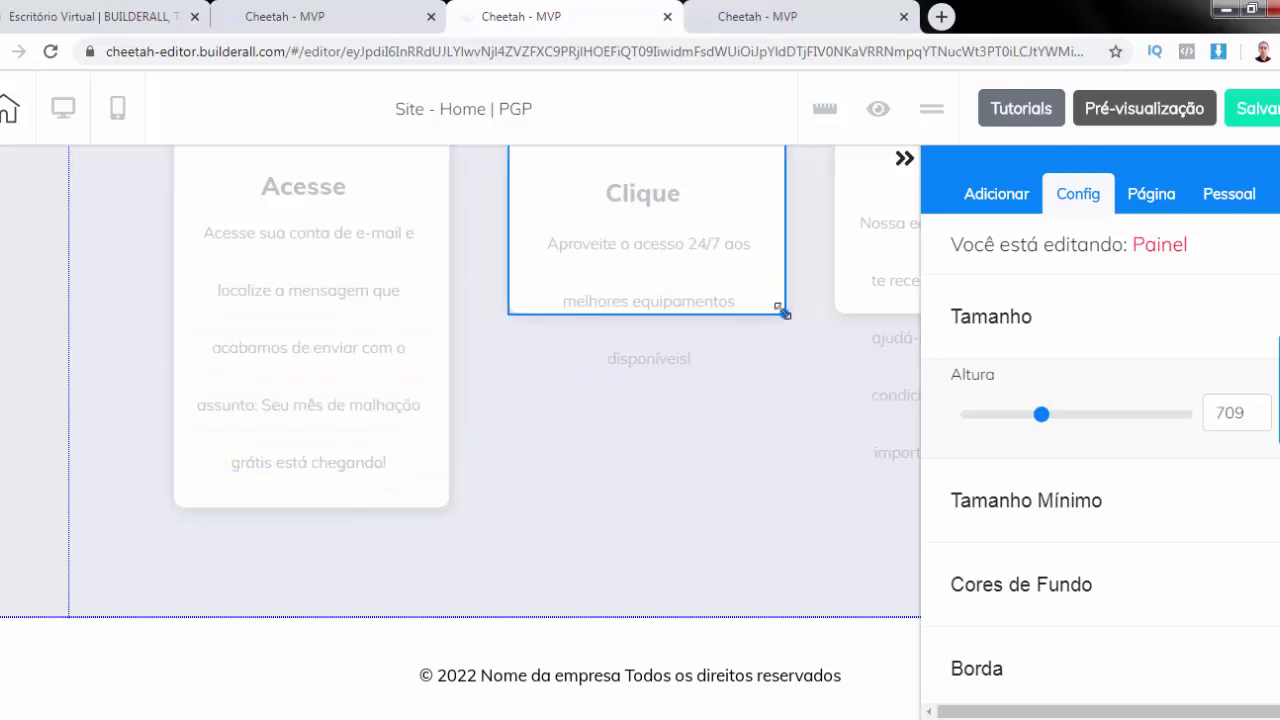
{"action": "left_click_drag", "start_coordinate": [784, 313], "coordinate": [773, 504]}
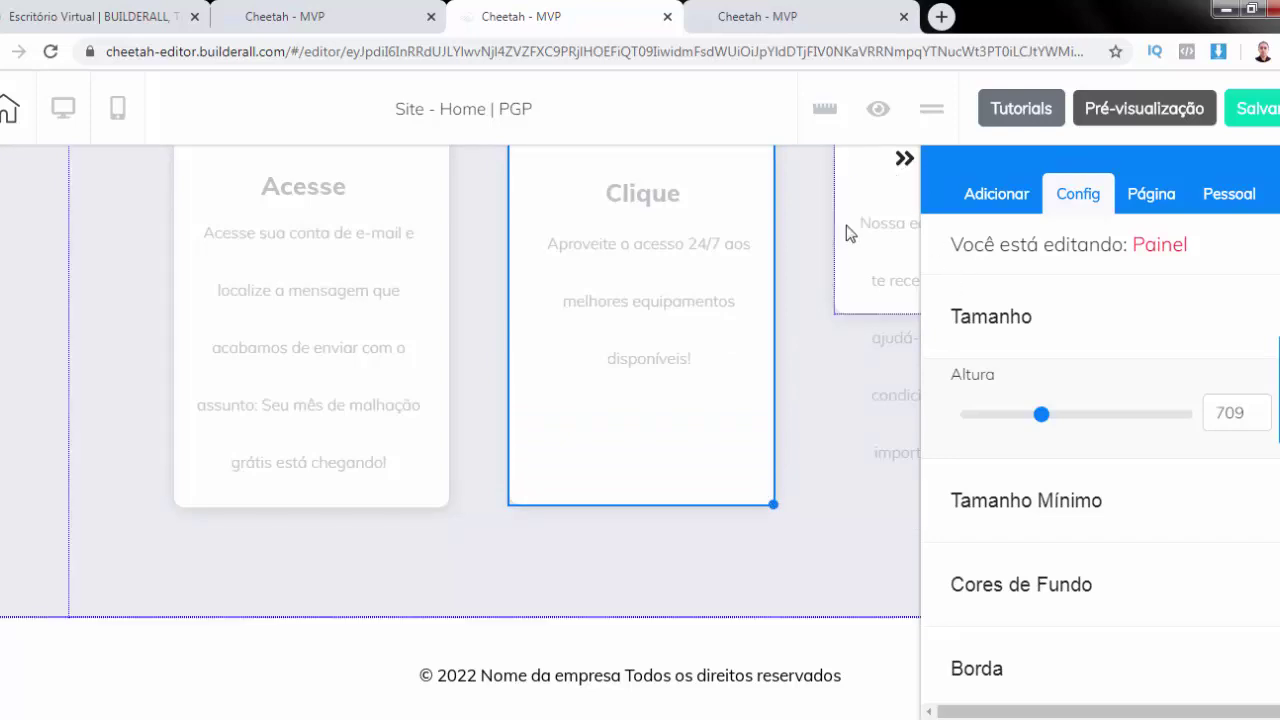
{"action": "left_click", "coordinate": [904, 158]}
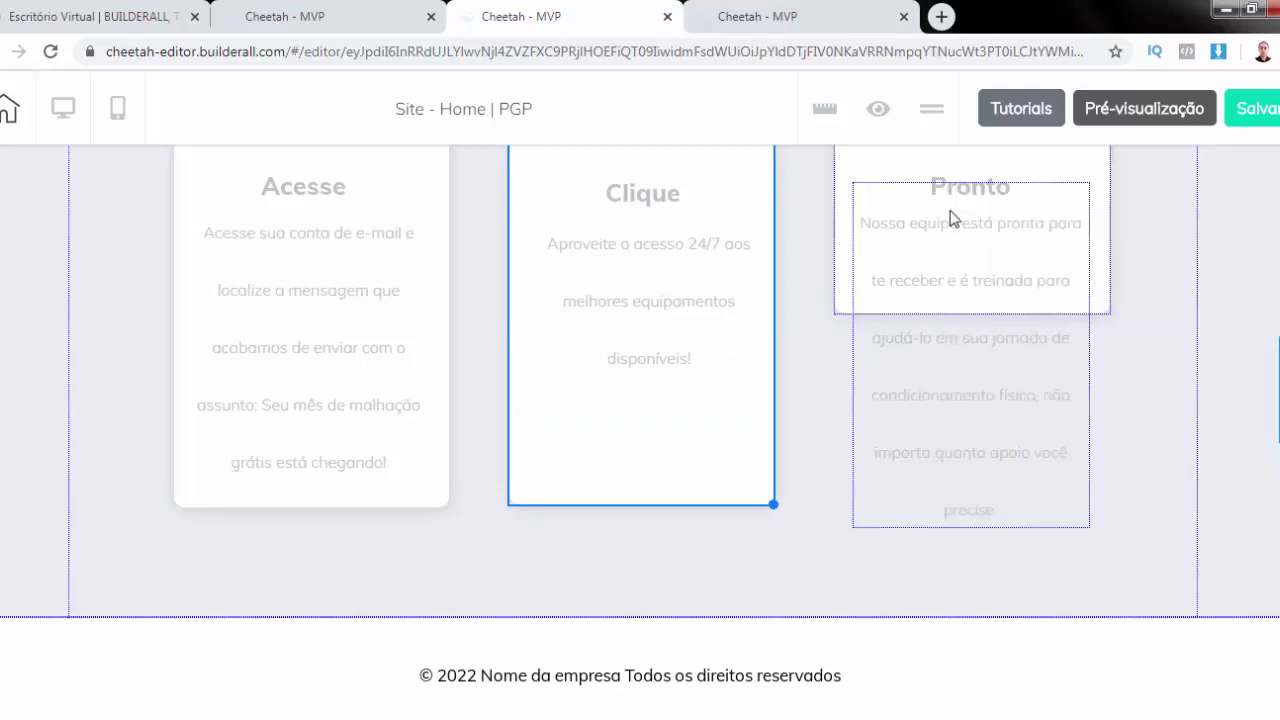
{"action": "left_click", "coordinate": [1108, 283]}
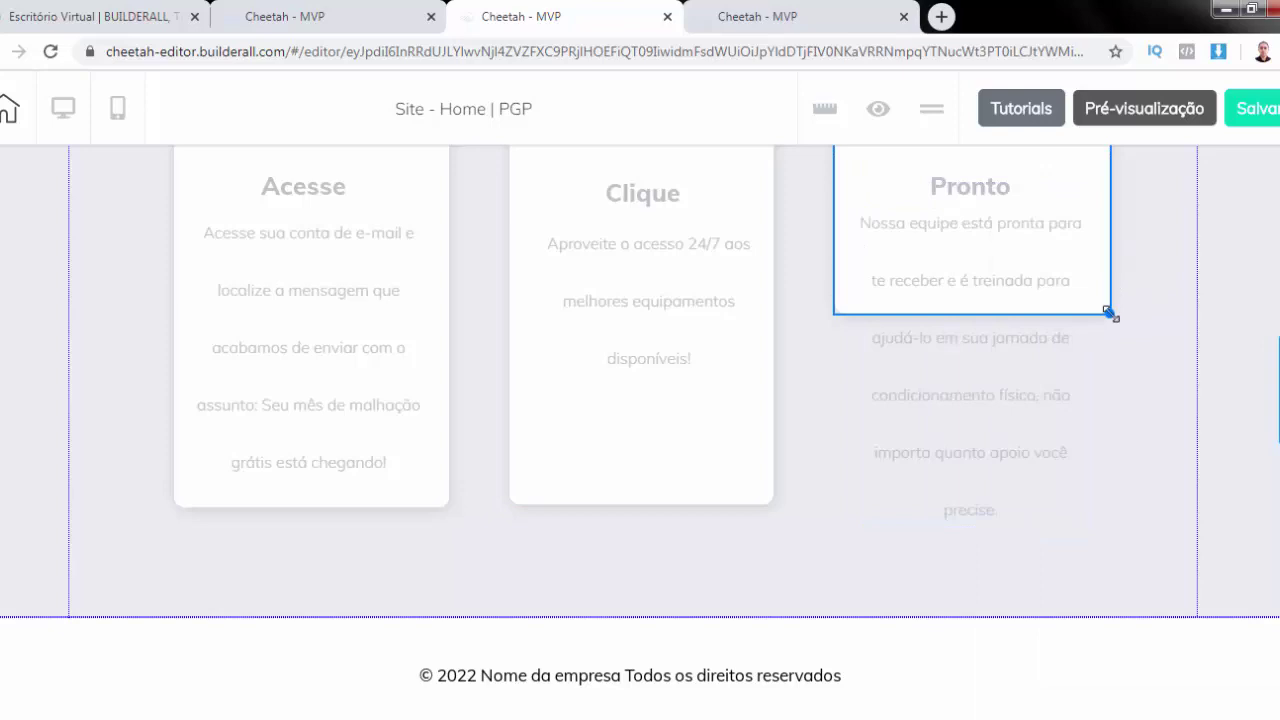
{"action": "scroll", "coordinate": [825, 522], "scroll_direction": "up", "scroll_amount": 5}
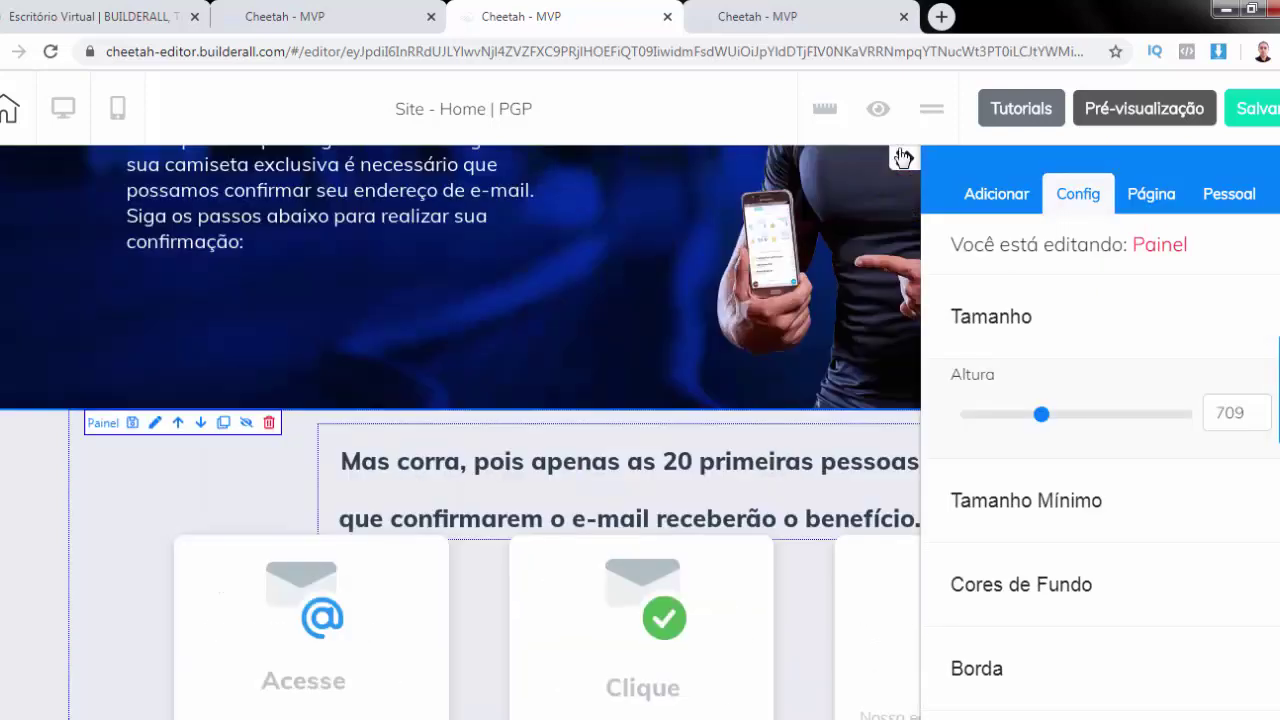
Save and publish the site, opening the live site in a new tab
{"action": "left_click", "coordinate": [1256, 110]}
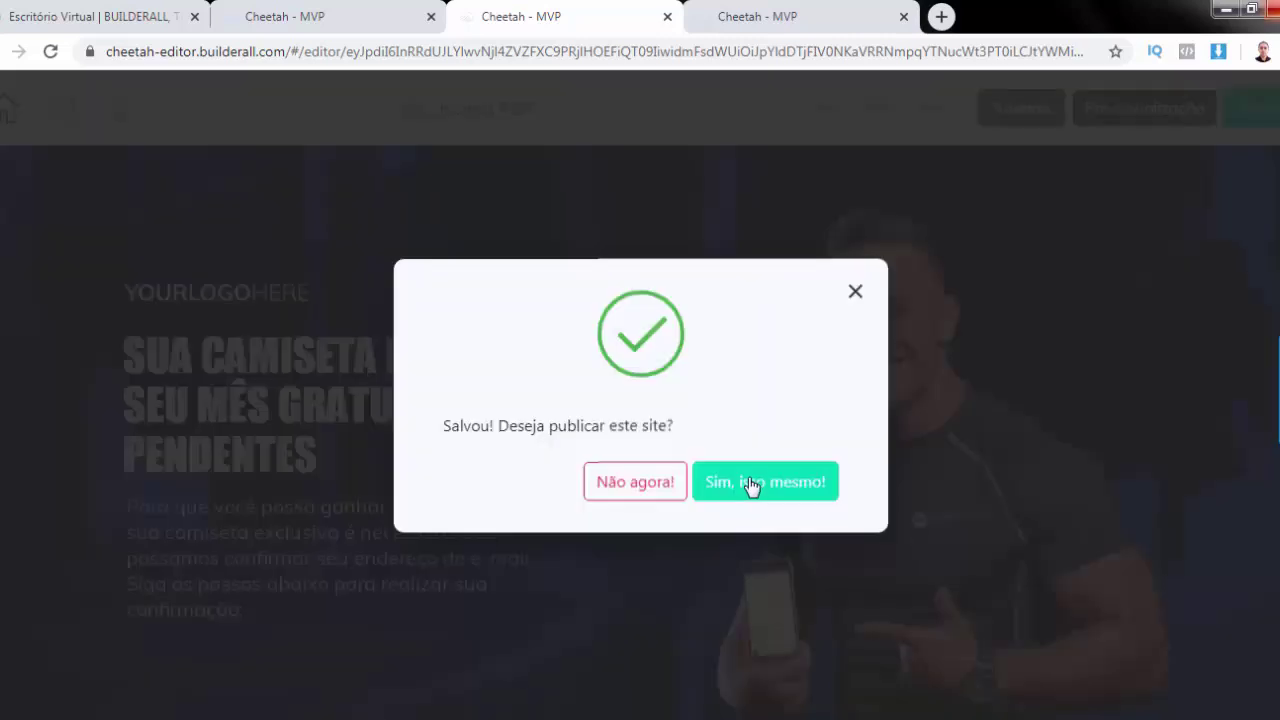
{"action": "left_click", "coordinate": [749, 480]}
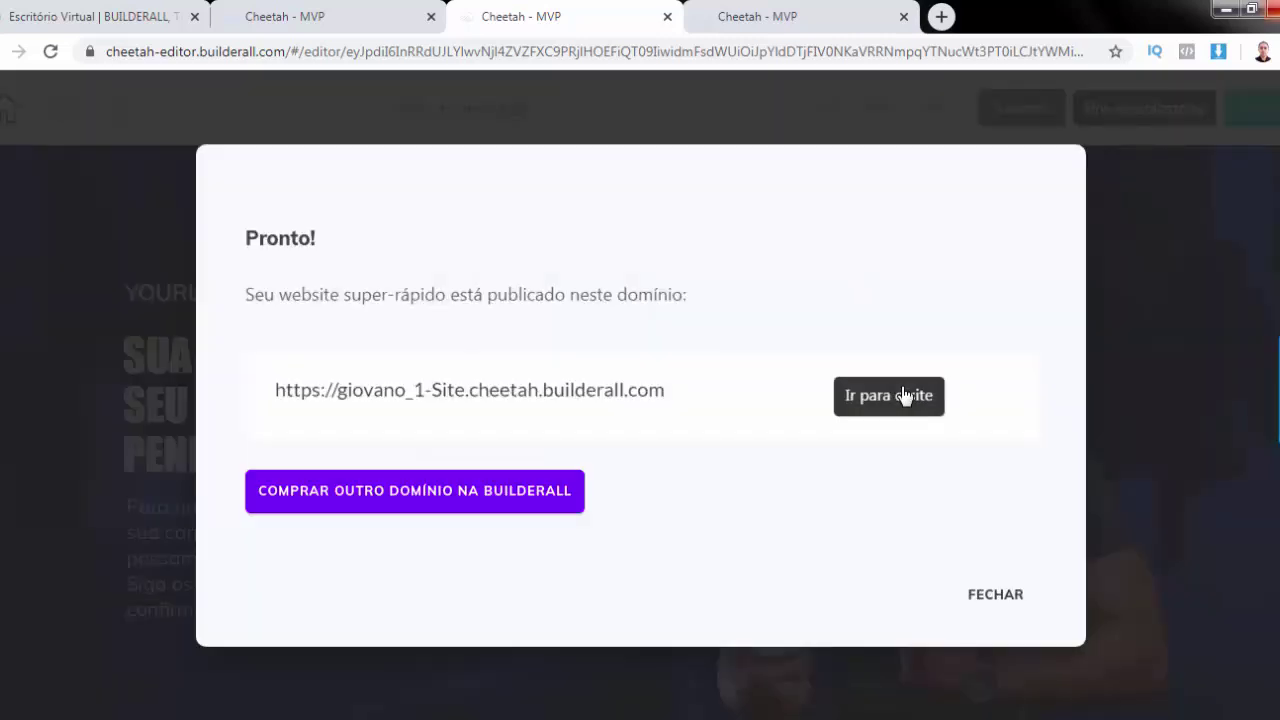
{"action": "left_click", "coordinate": [904, 396]}
{"action": "left_click", "coordinate": [540, 20]}
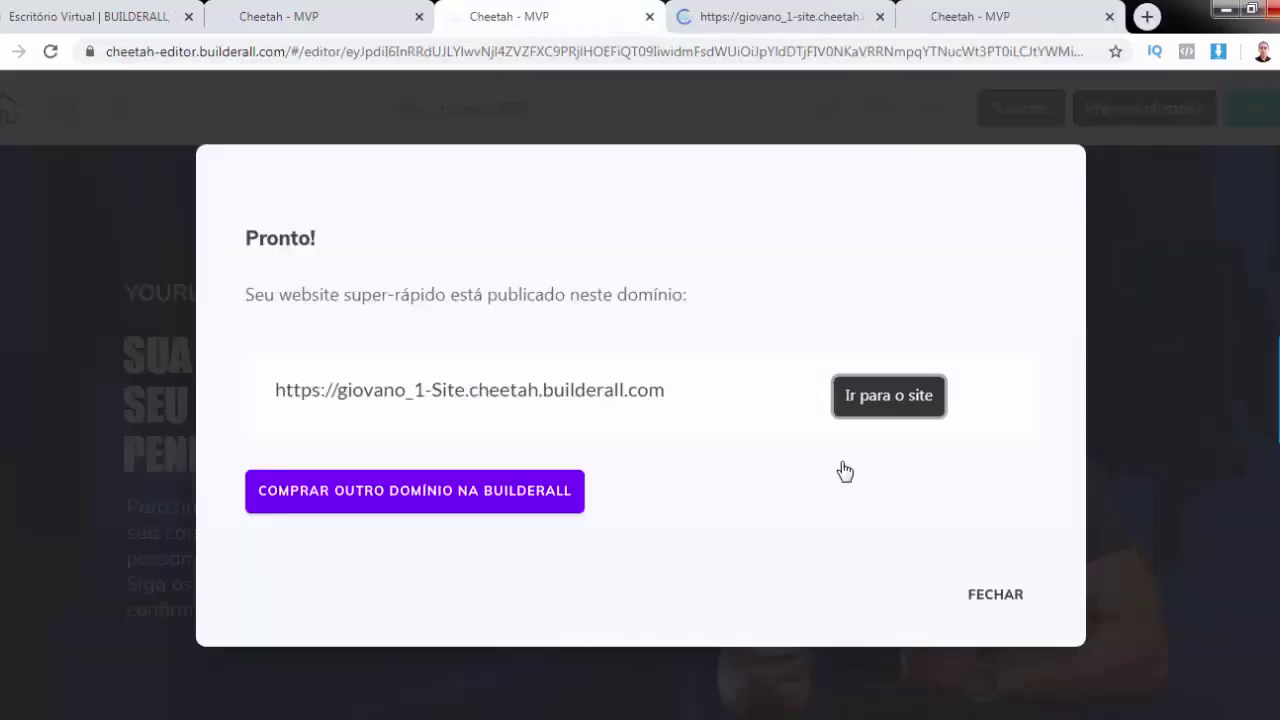
{"action": "left_click", "coordinate": [135, 242]}
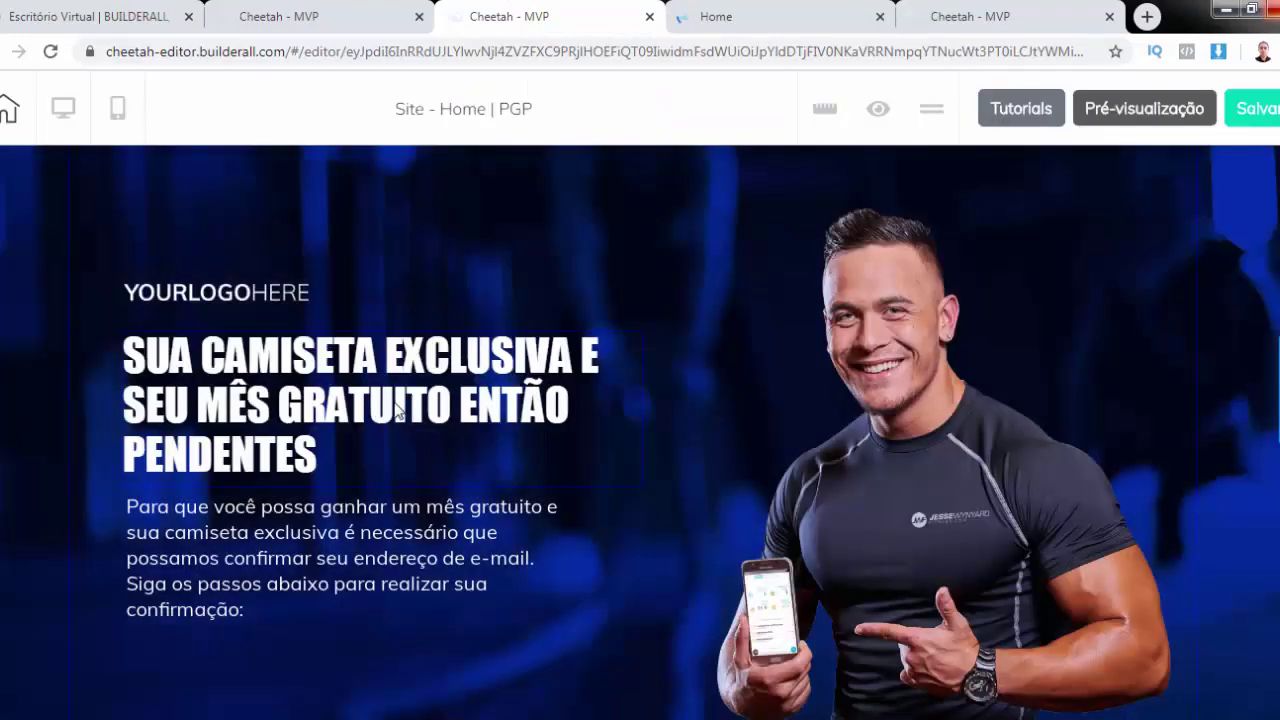
{"action": "scroll", "coordinate": [397, 412], "scroll_direction": "down", "scroll_amount": 2}
{"action": "scroll", "coordinate": [397, 412], "scroll_direction": "up", "scroll_amount": 2}
Test the live promo button's signup popup, then return to the site's page list
{"action": "left_click", "coordinate": [750, 18]}
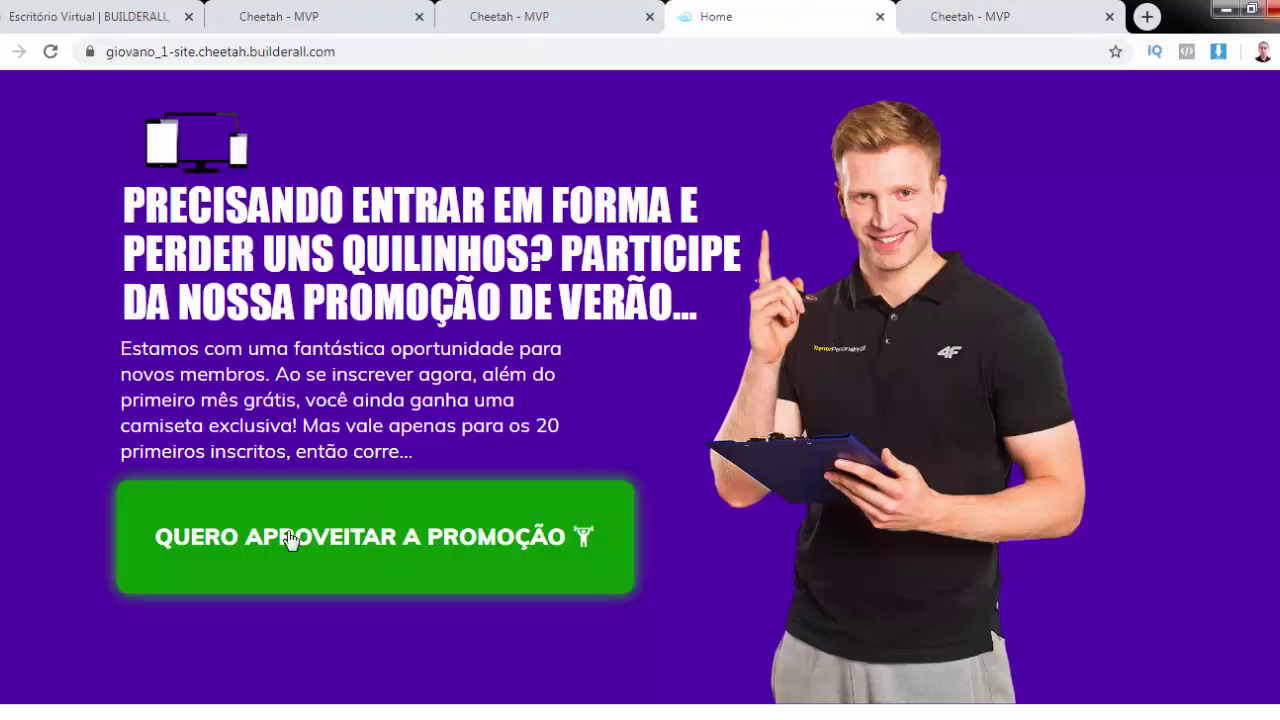
{"action": "left_click", "coordinate": [306, 548]}
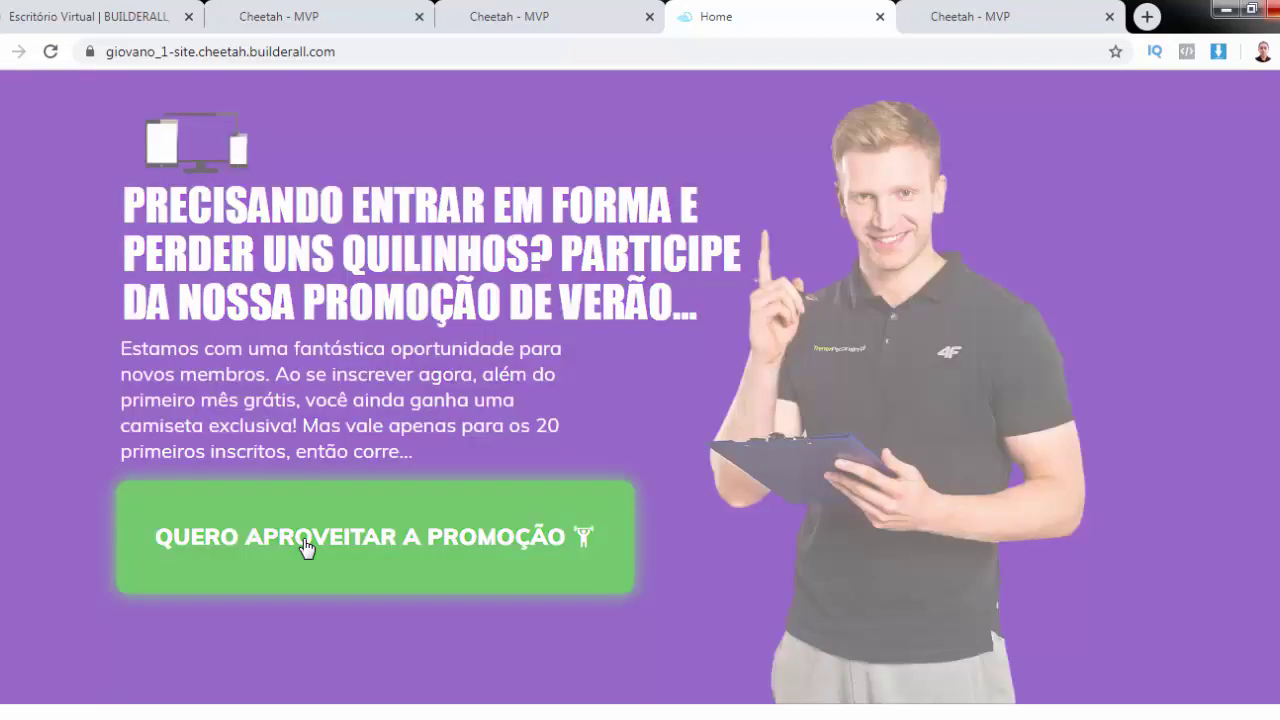
{"action": "scroll", "coordinate": [494, 549], "scroll_direction": "down", "scroll_amount": 2}
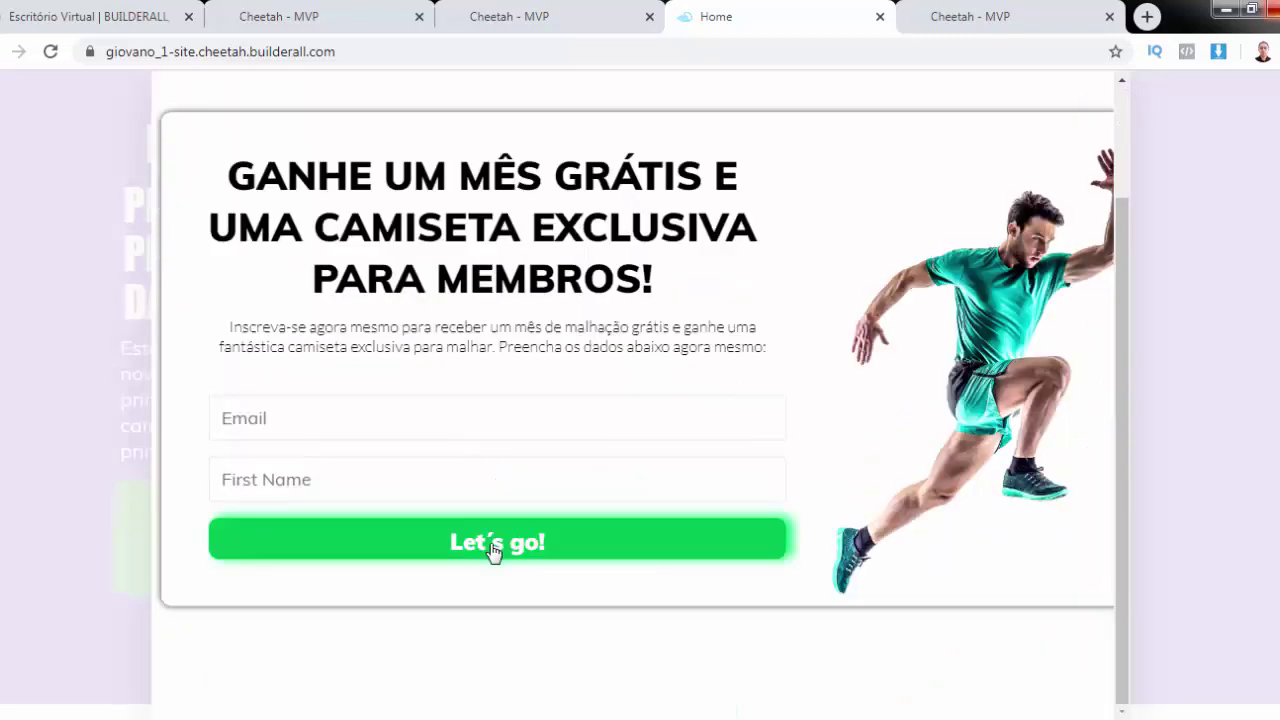
{"action": "left_click", "coordinate": [1198, 177]}
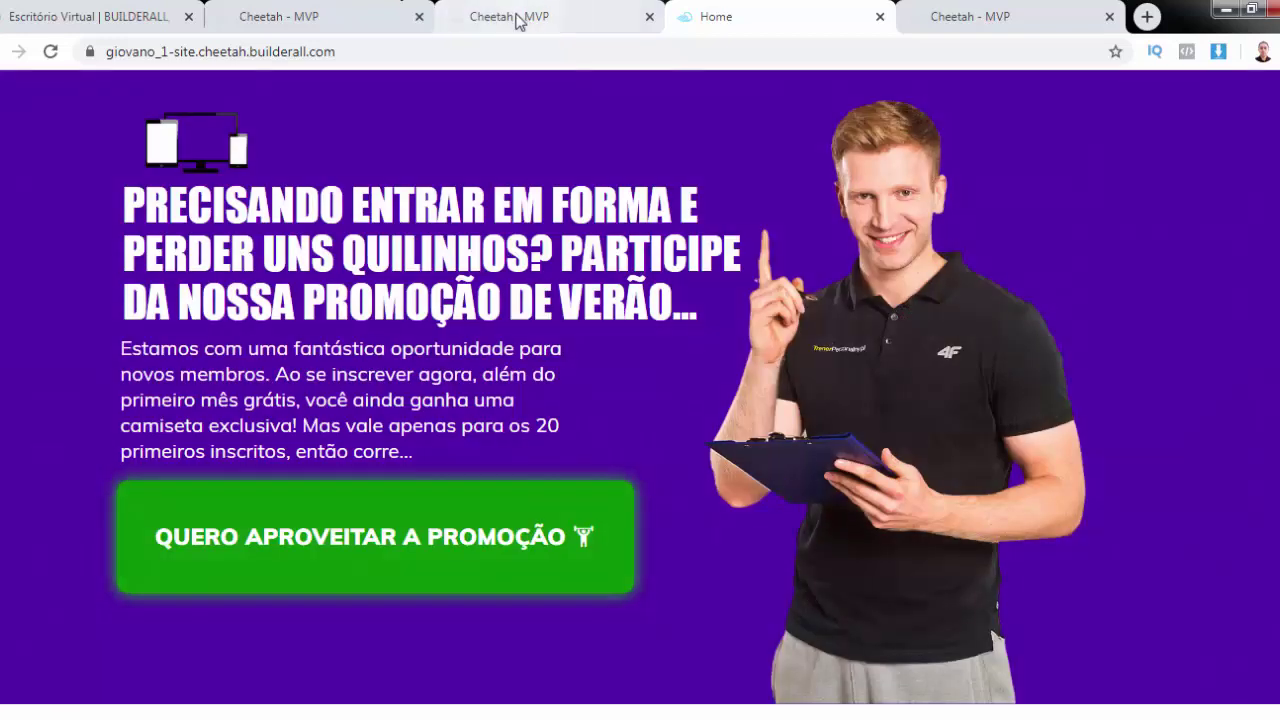
{"action": "left_click", "coordinate": [516, 20]}
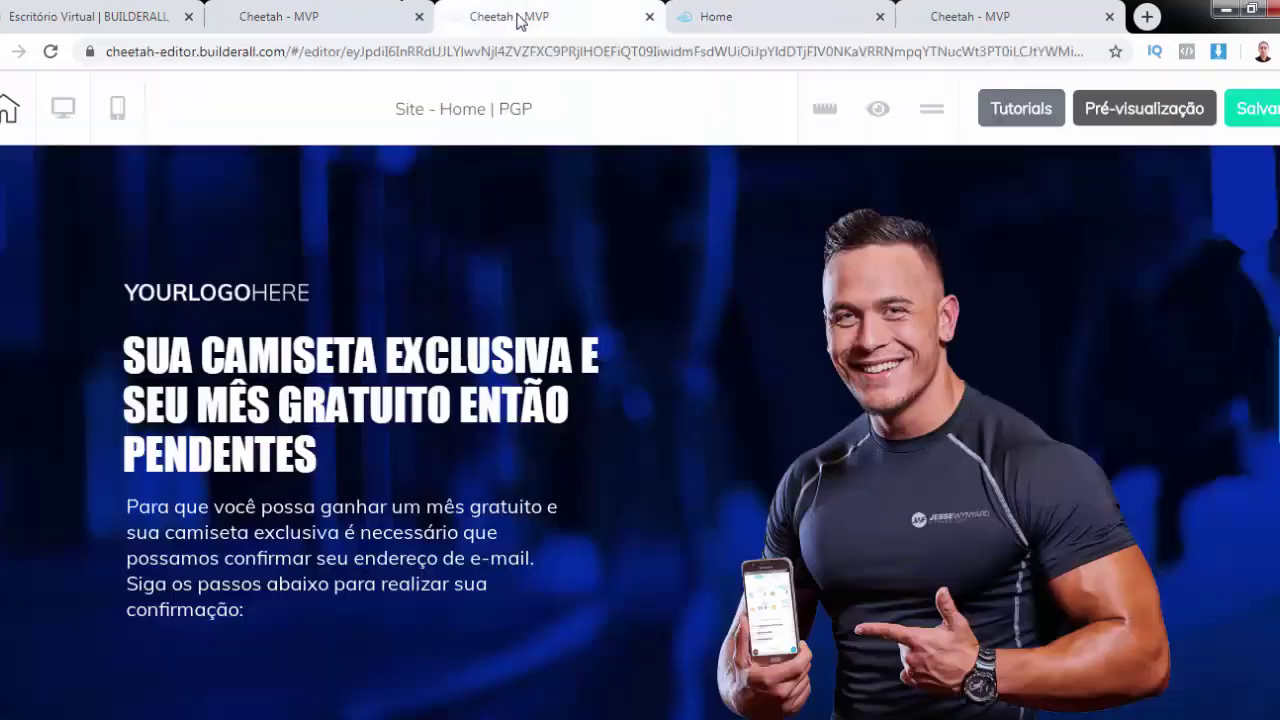
{"action": "left_click", "coordinate": [330, 17]}
Close the extra editor tab and open the 'Ganhe um mês grátis' popup in the popup editor
{"action": "left_click", "coordinate": [648, 17]}
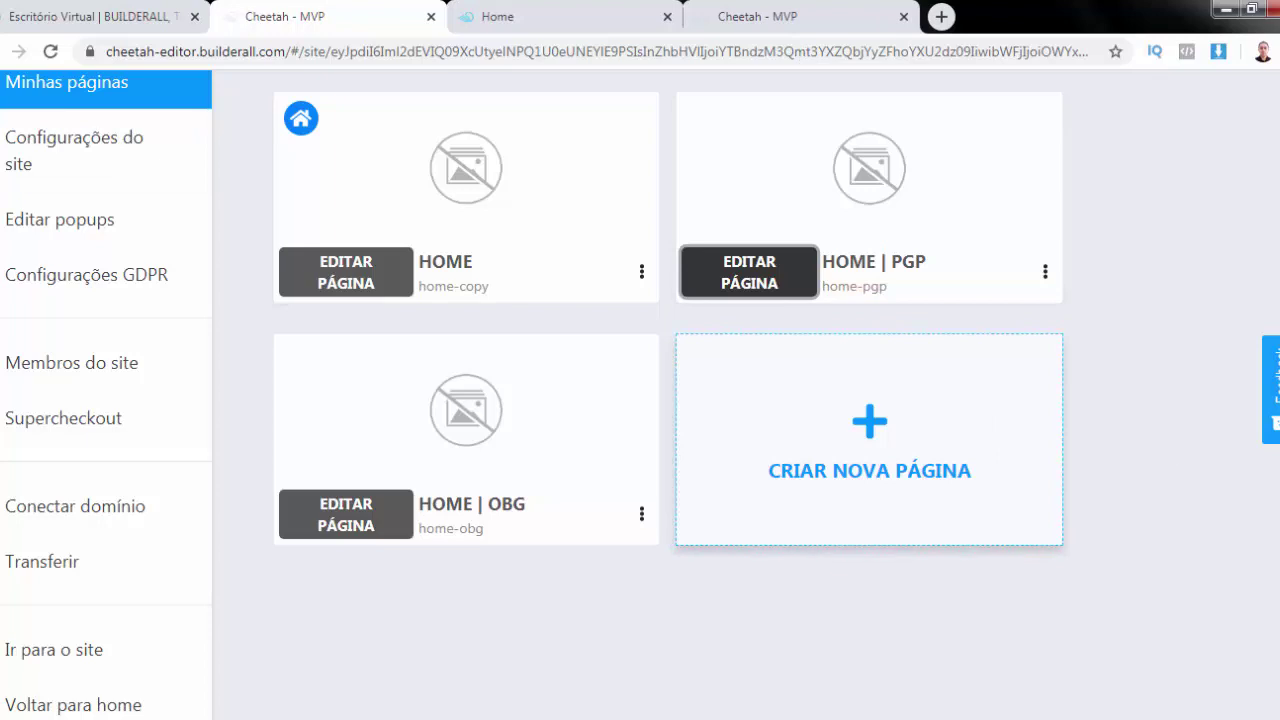
{"action": "left_click", "coordinate": [79, 221]}
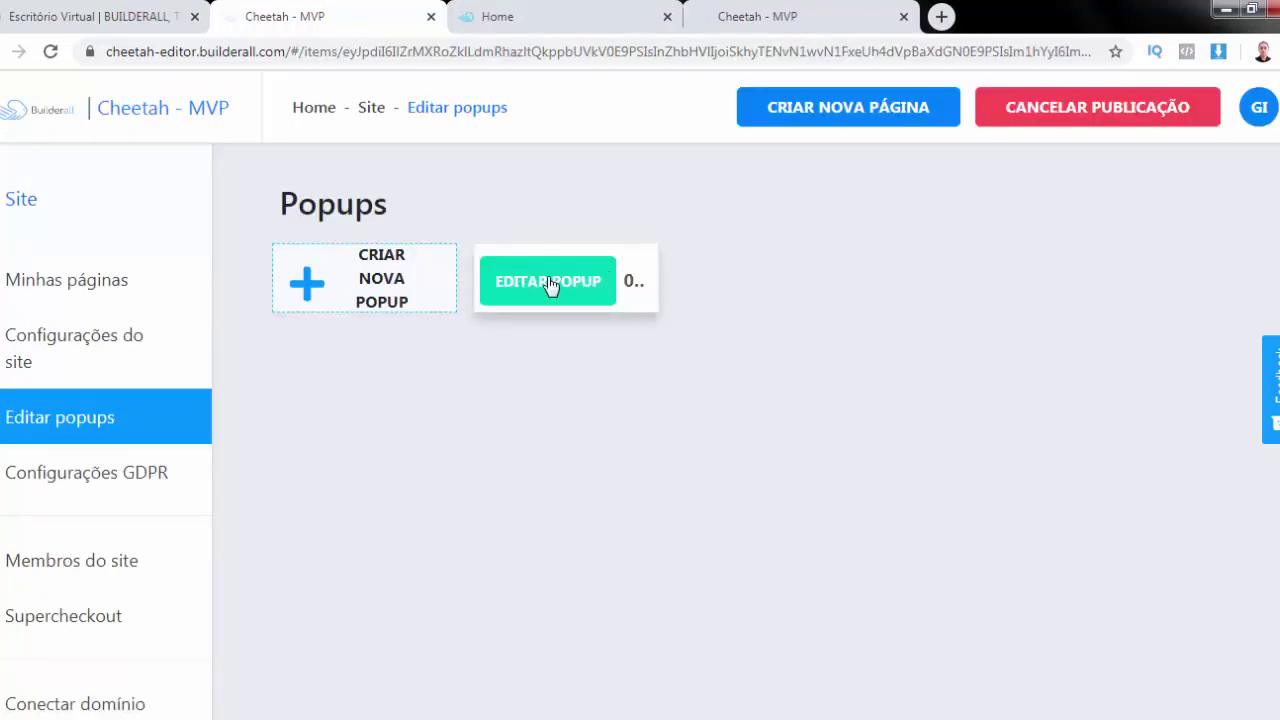
{"action": "left_click", "coordinate": [550, 286]}
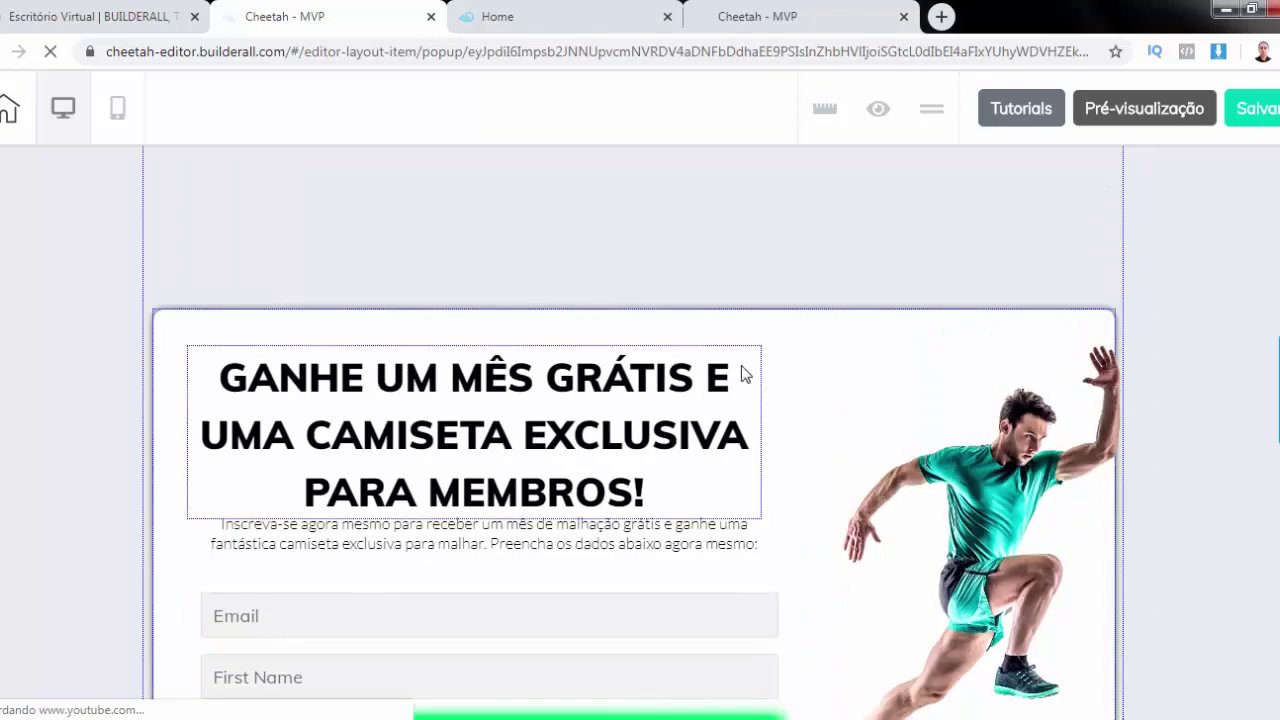
{"action": "scroll", "coordinate": [584, 400], "scroll_direction": "down", "scroll_amount": 2}
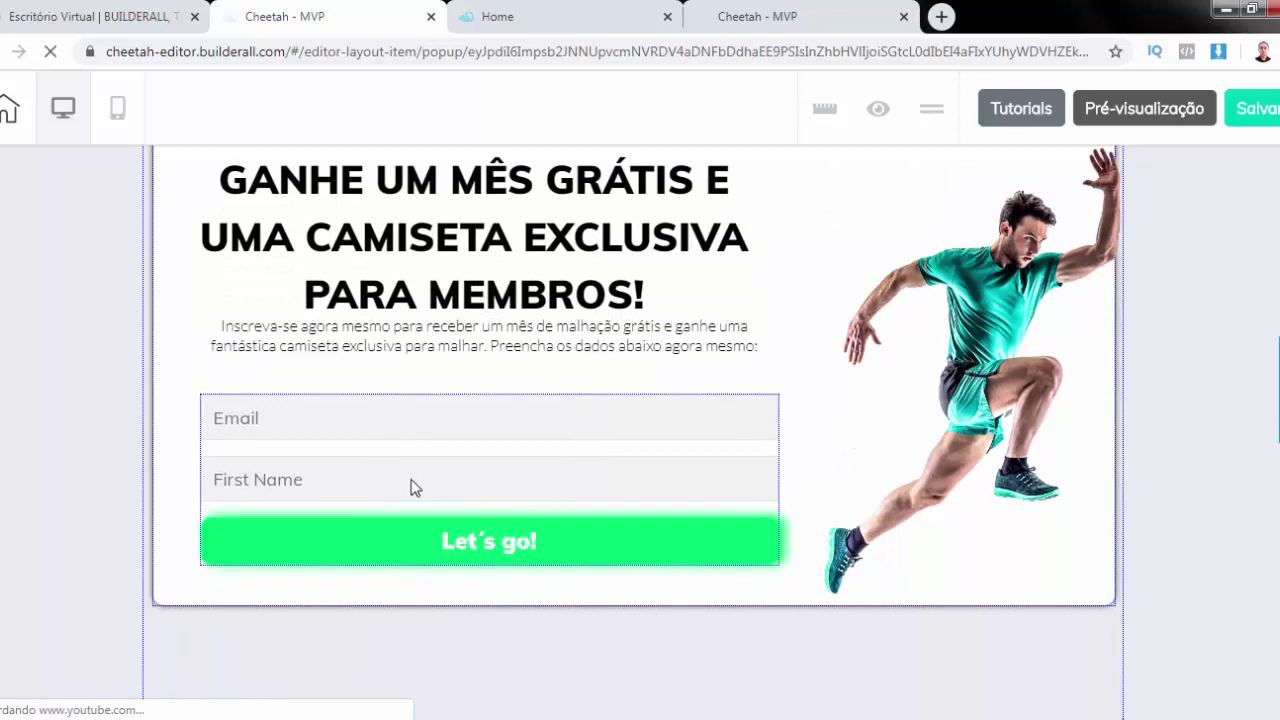
Select the Mailing Boss form and review its general, tag and advanced settings
{"action": "left_click", "coordinate": [418, 477]}
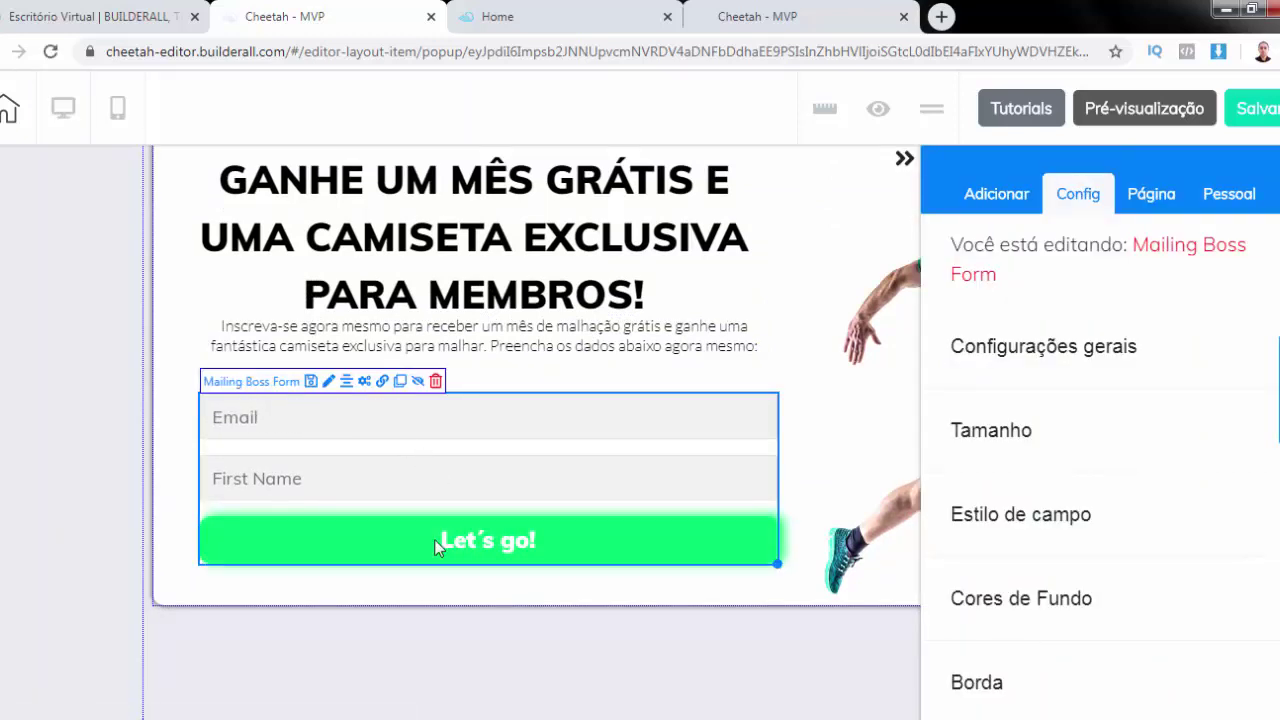
{"action": "left_click", "coordinate": [1071, 353]}
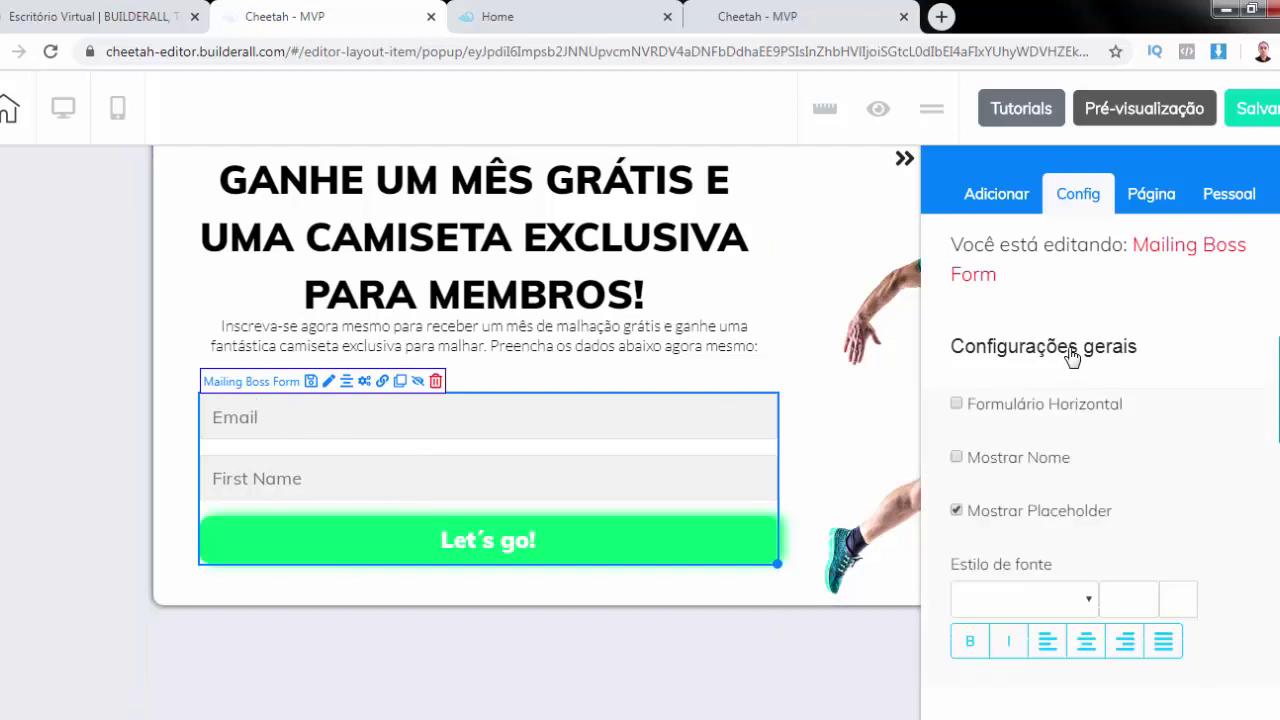
{"action": "scroll", "coordinate": [1071, 355], "scroll_direction": "down", "scroll_amount": 5}
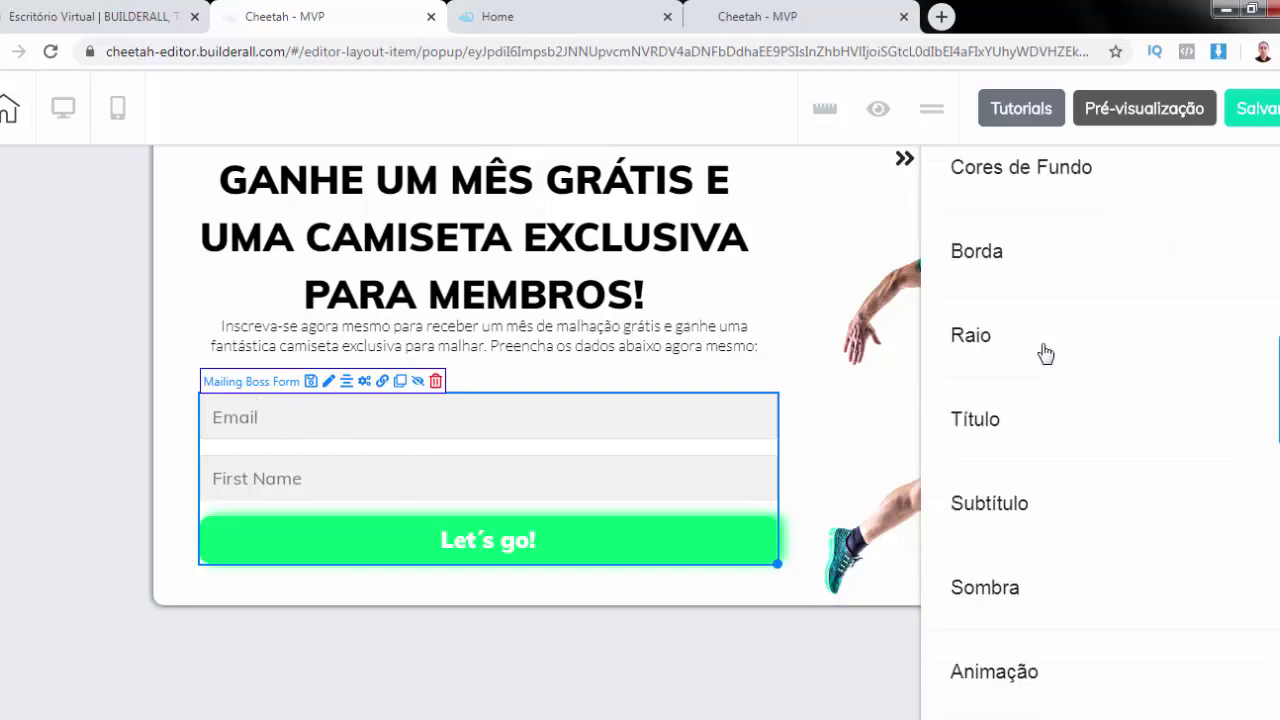
{"action": "scroll", "coordinate": [1045, 355], "scroll_direction": "down", "scroll_amount": 3}
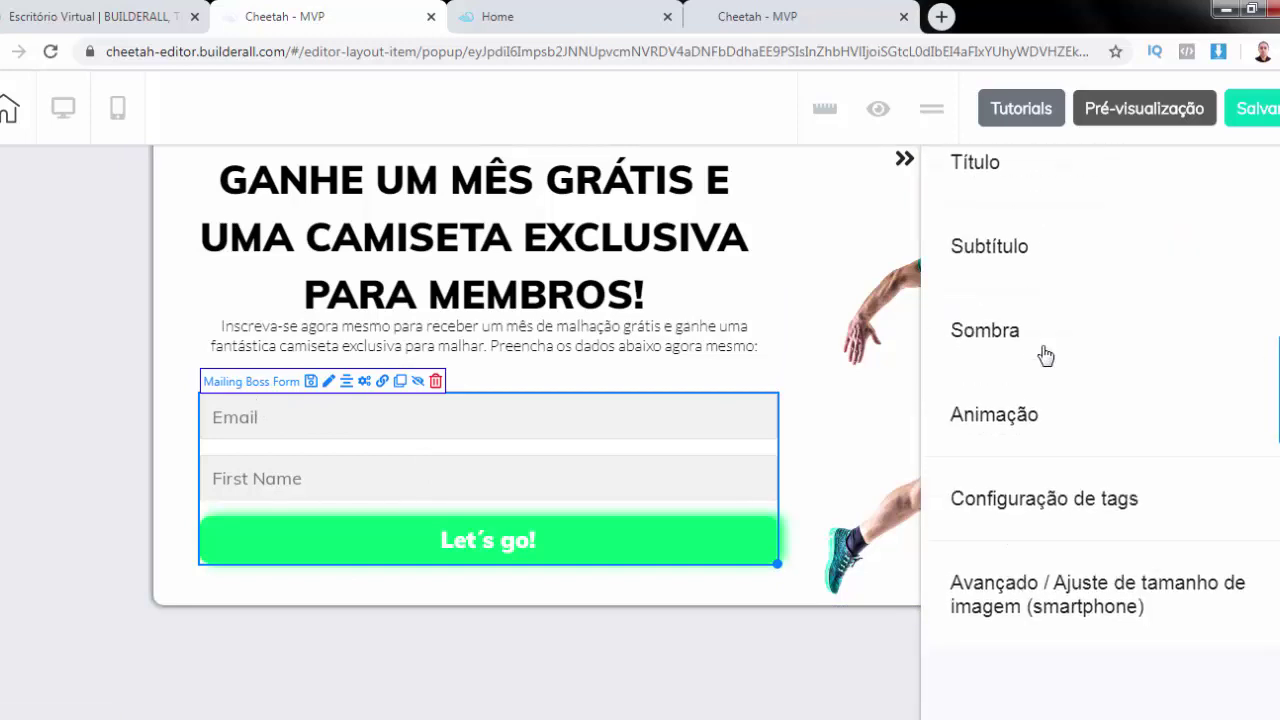
{"action": "left_click", "coordinate": [1083, 500]}
{"action": "left_click", "coordinate": [1078, 605]}
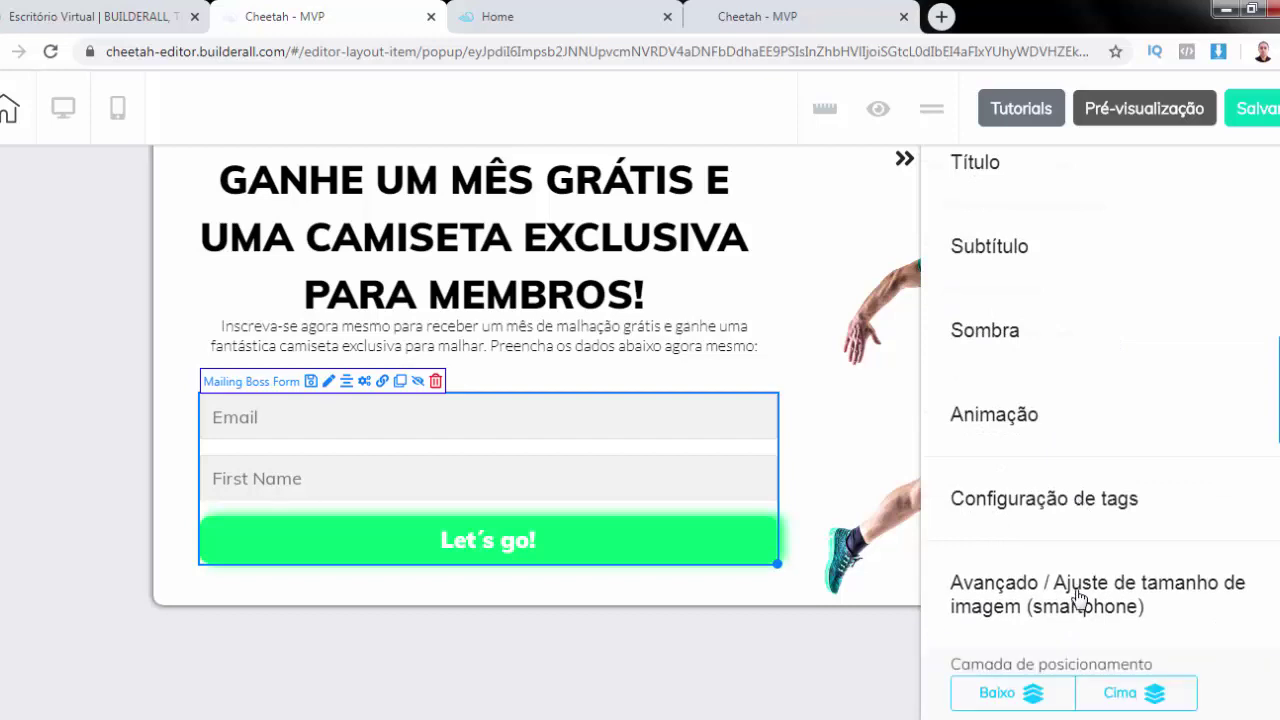
{"action": "scroll", "coordinate": [1078, 597], "scroll_direction": "down", "scroll_amount": 4}
{"action": "scroll", "coordinate": [1080, 225], "scroll_direction": "up", "scroll_amount": 2}
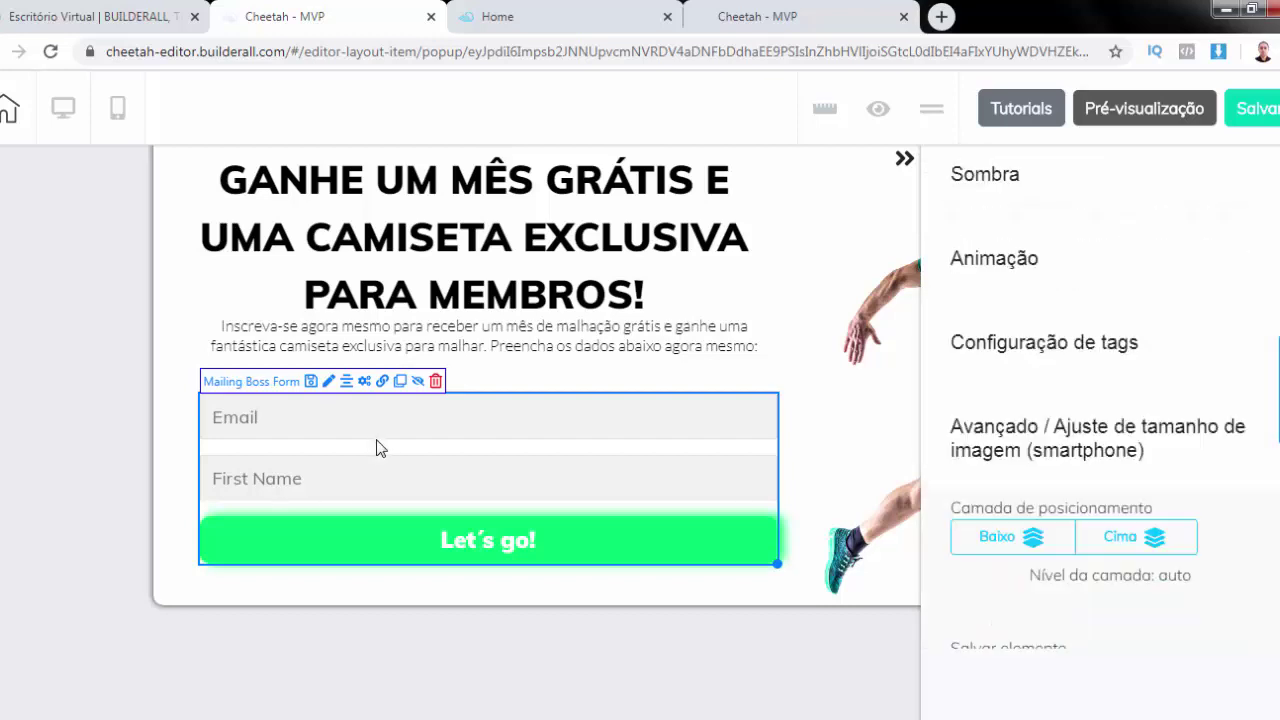
{"action": "left_click", "coordinate": [268, 386]}
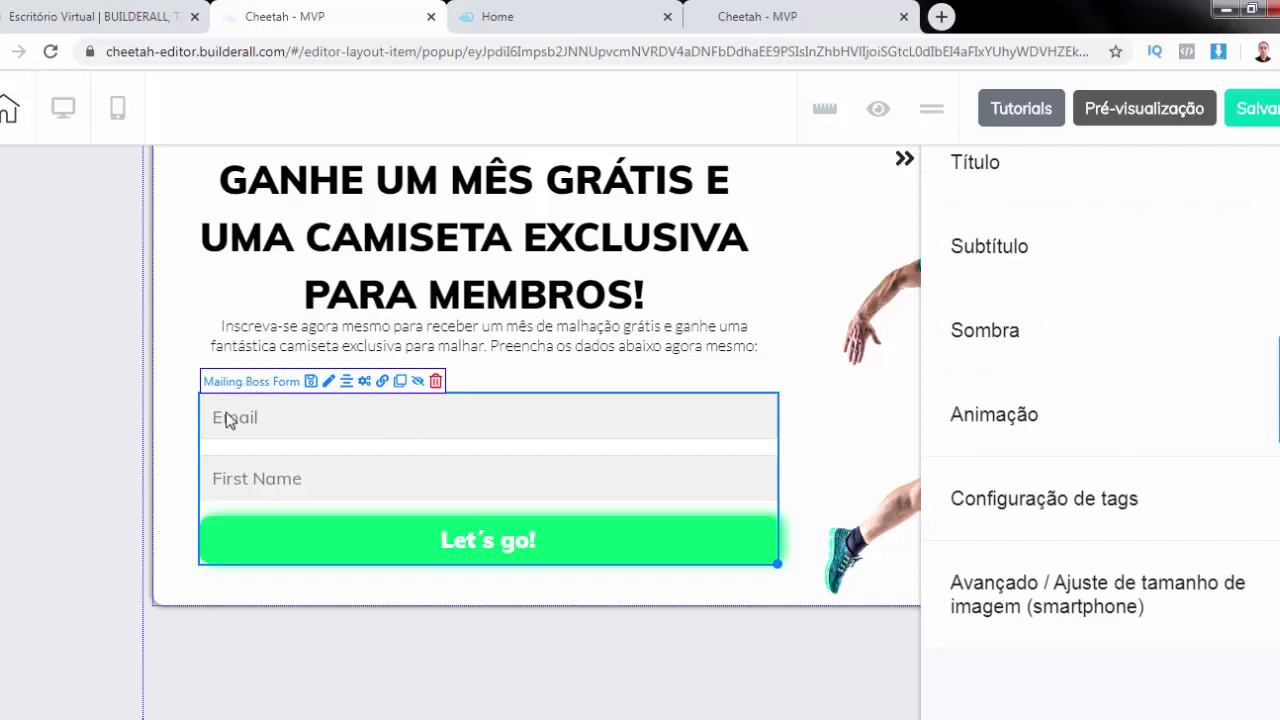
Connect the form to the '036 - 24 Hour Fitness' mailing list and save
{"action": "left_click", "coordinate": [366, 386]}
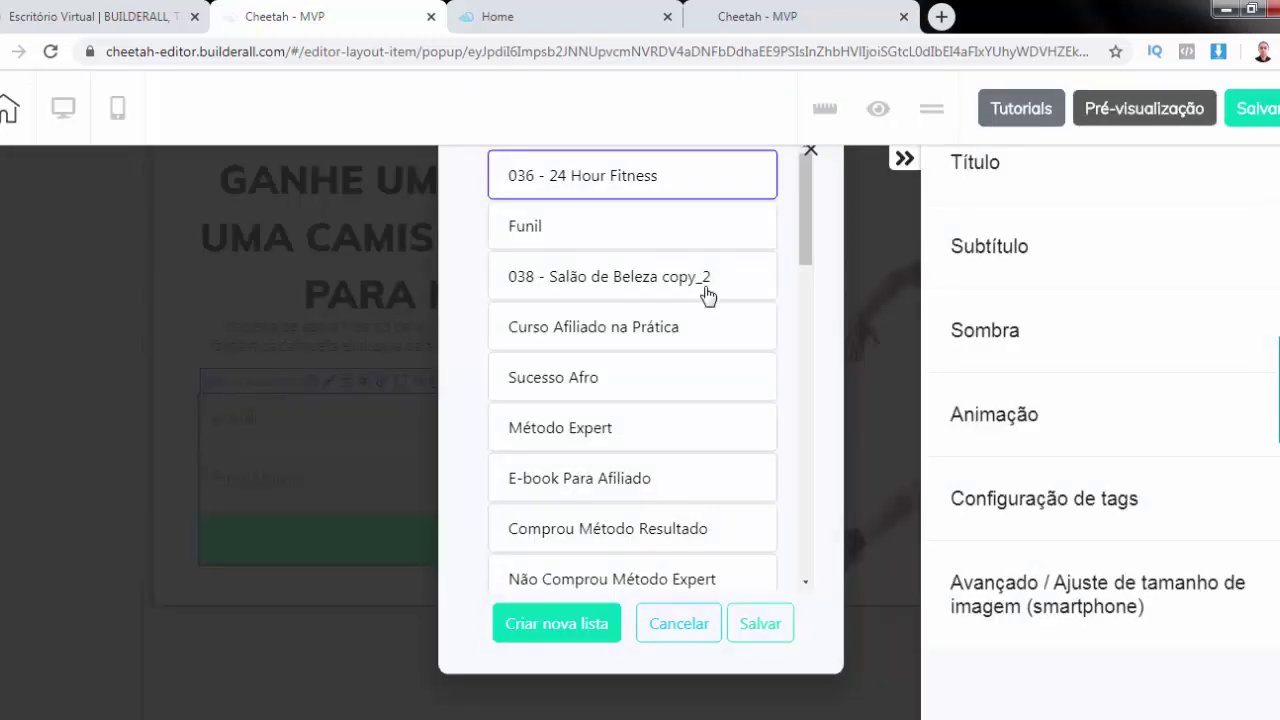
{"action": "scroll", "coordinate": [706, 305], "scroll_direction": "down", "scroll_amount": 4}
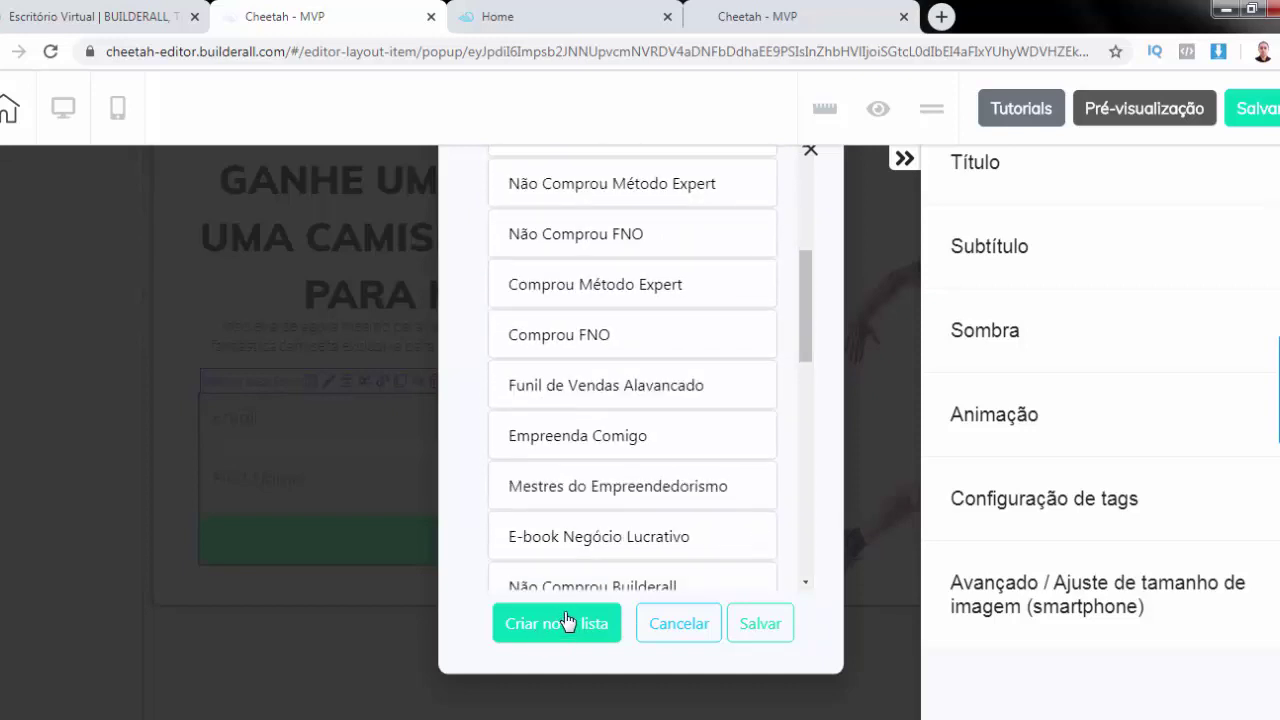
{"action": "scroll", "coordinate": [597, 177], "scroll_direction": "up", "scroll_amount": 4}
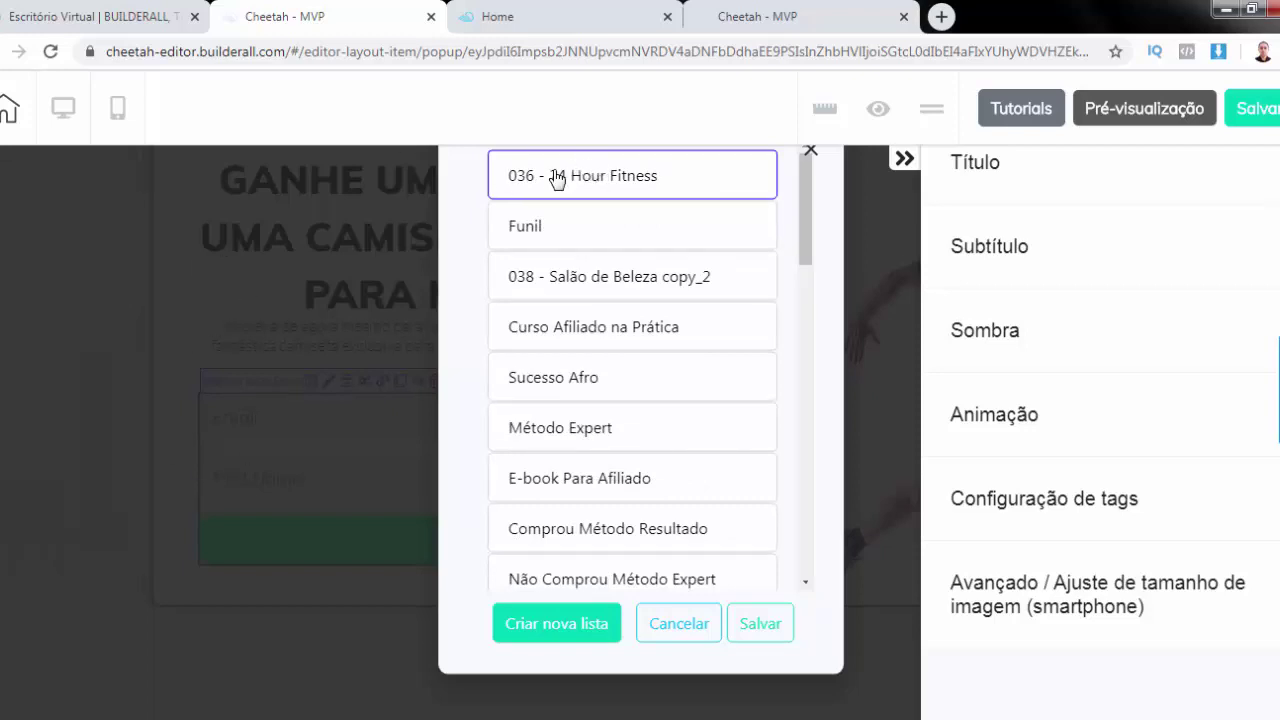
{"action": "left_click", "coordinate": [762, 624]}
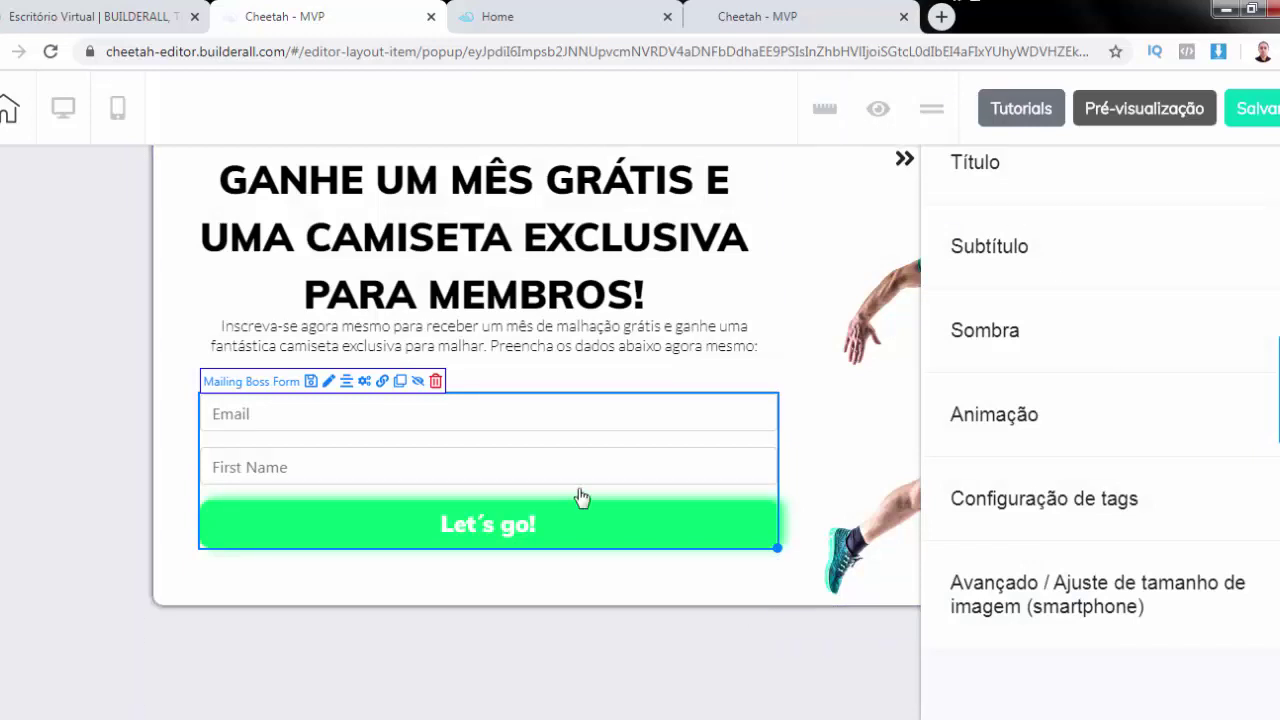
{"action": "left_click", "coordinate": [362, 415]}
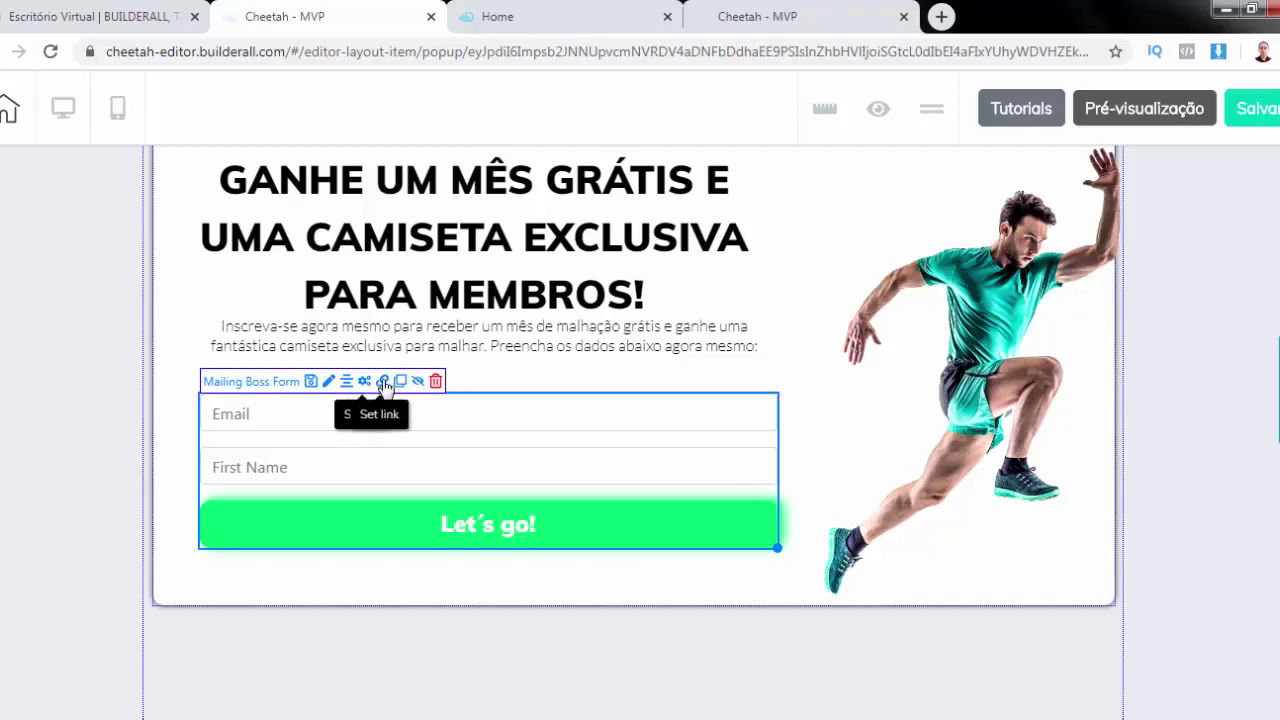
Redirect the form's subscribe-pending action to the Home | OBG page
{"action": "left_click", "coordinate": [384, 386]}
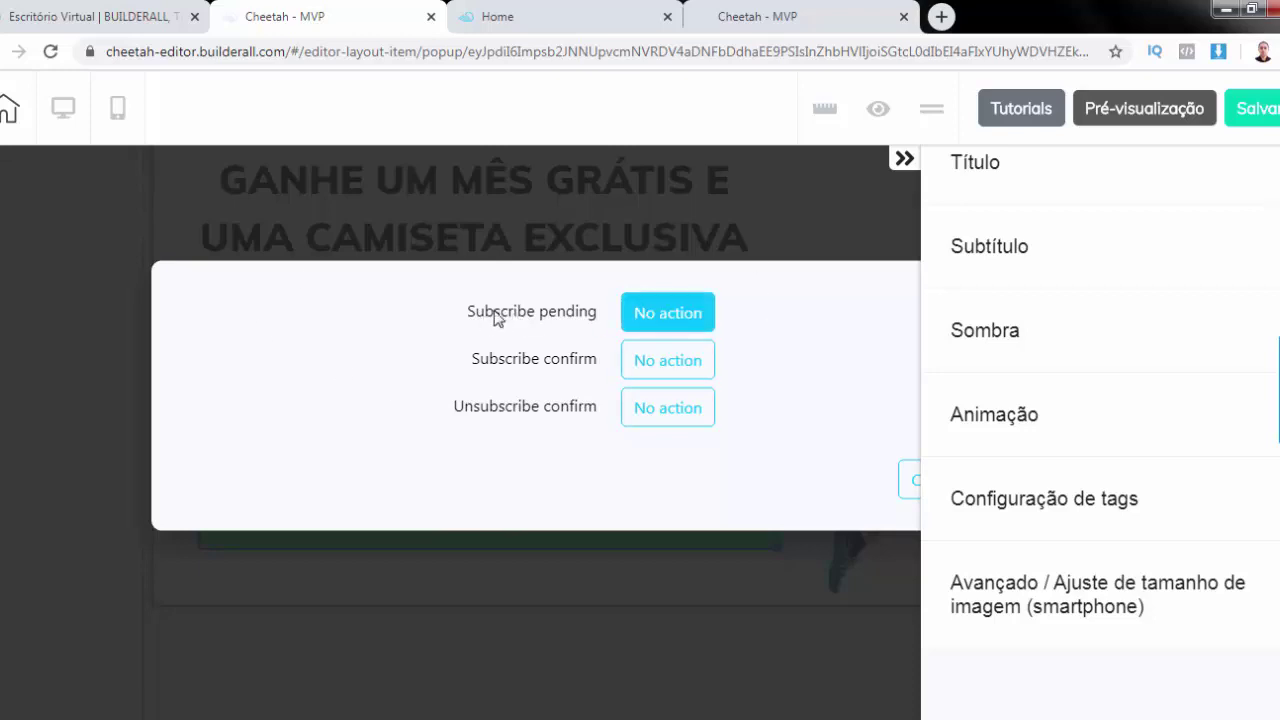
{"action": "left_click", "coordinate": [668, 315]}
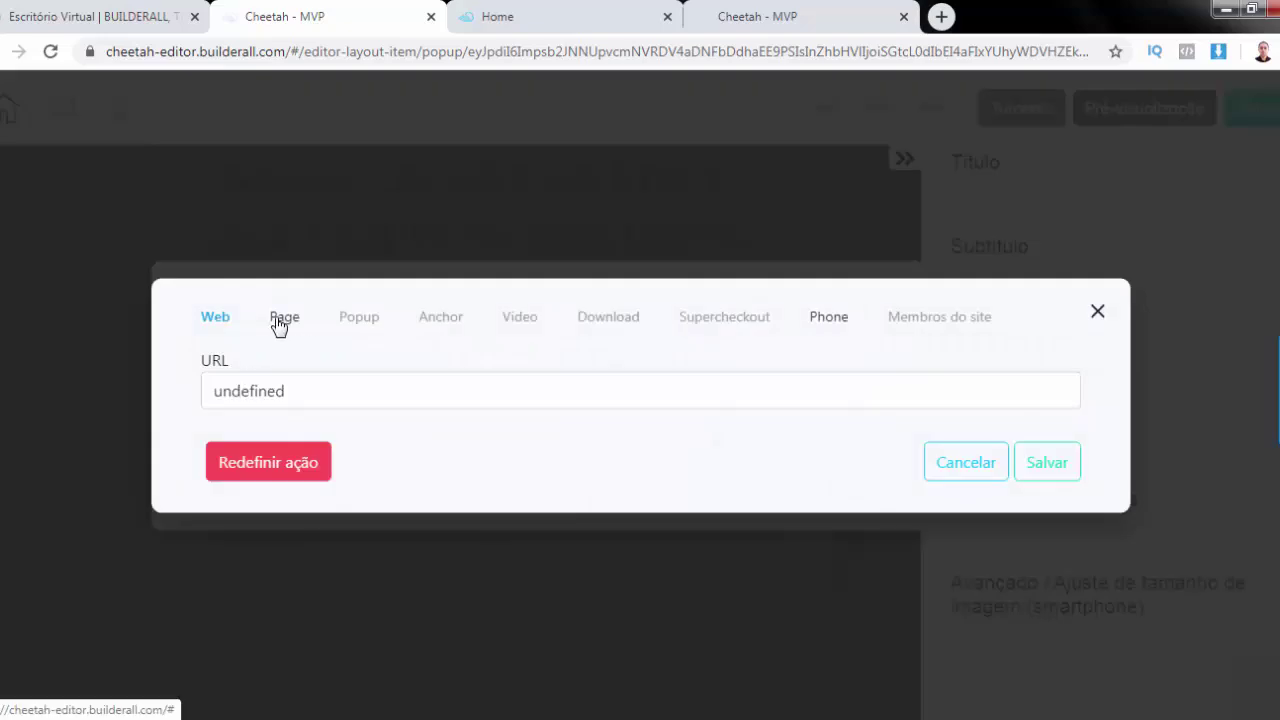
{"action": "left_click", "coordinate": [279, 322]}
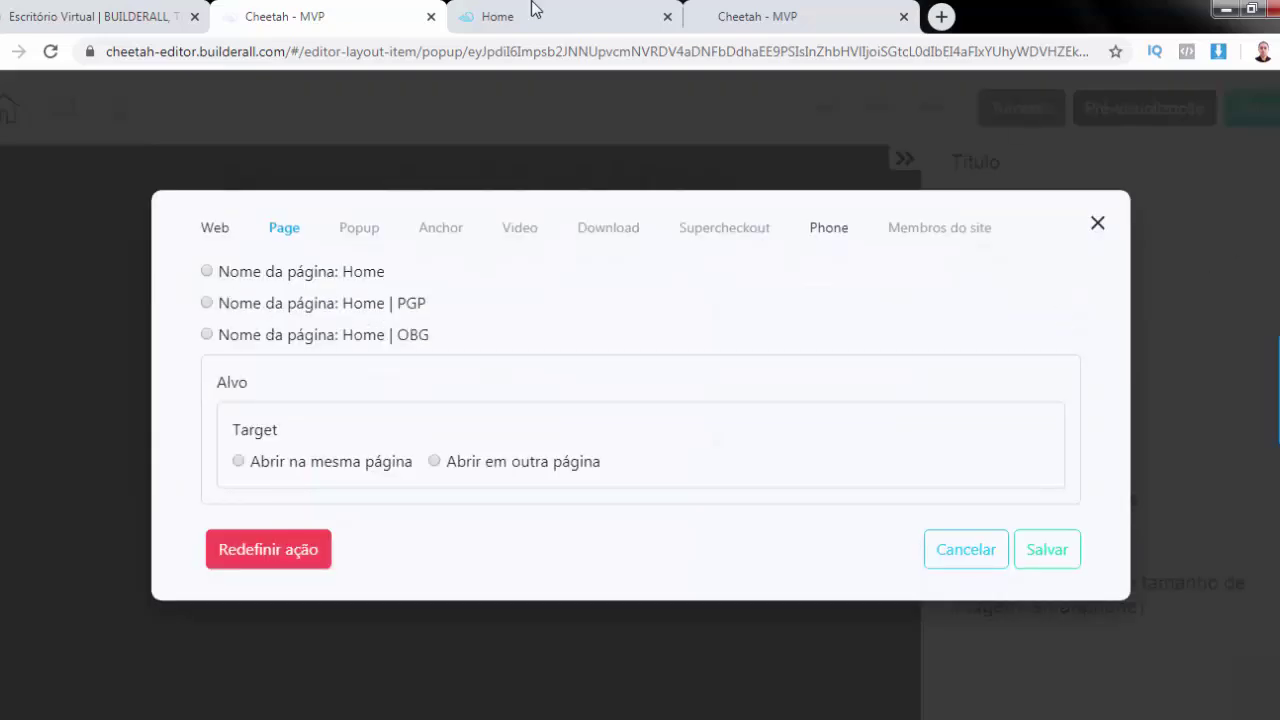
{"action": "left_click", "coordinate": [583, 24]}
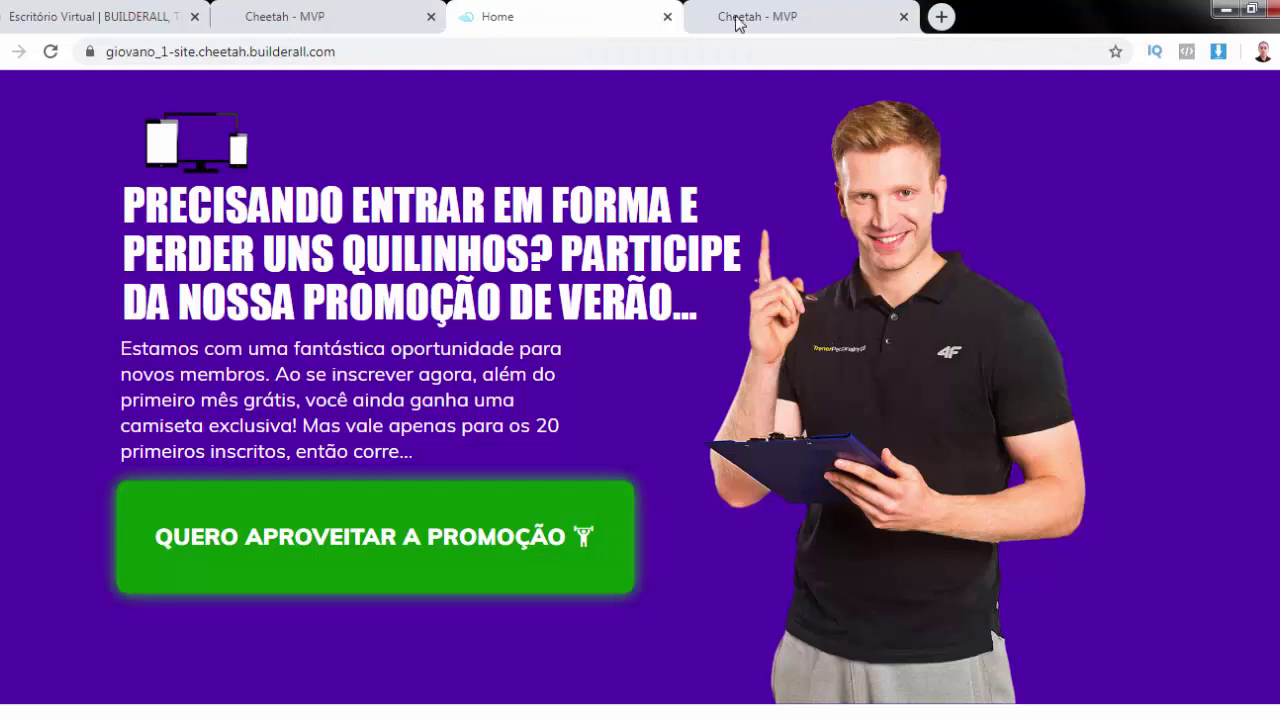
{"action": "left_click", "coordinate": [325, 15]}
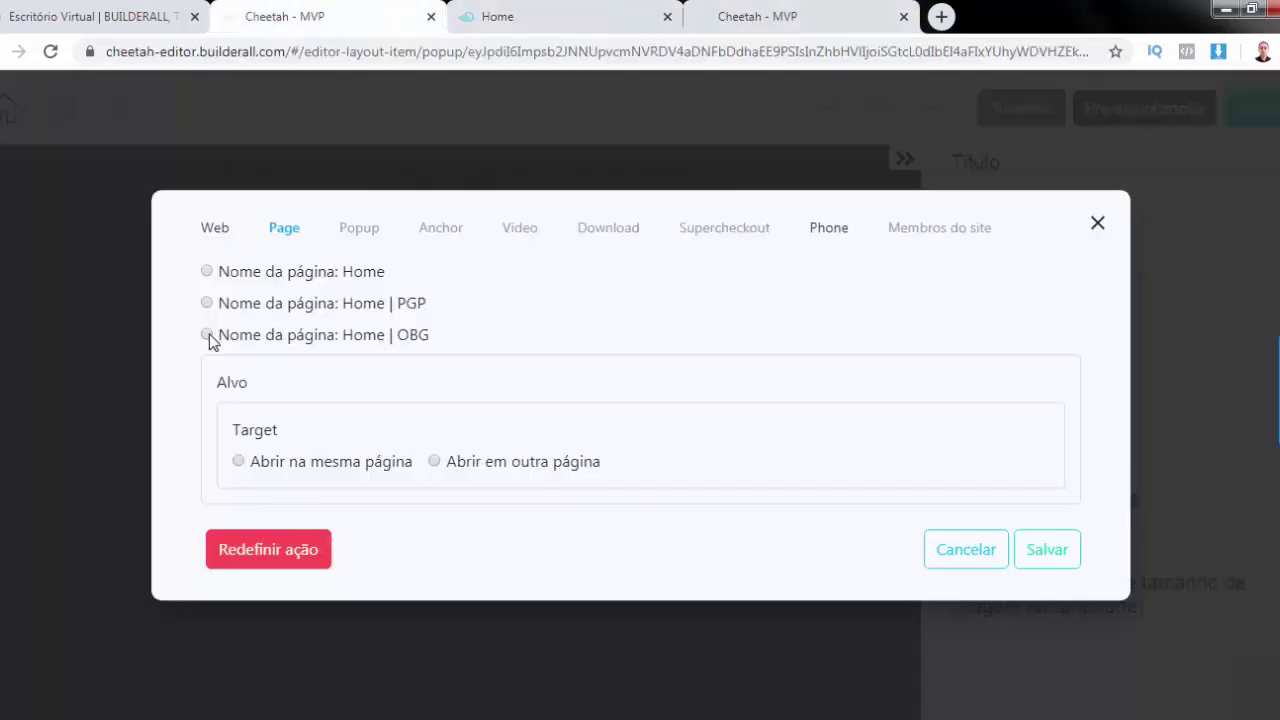
{"action": "left_click", "coordinate": [207, 335]}
{"action": "left_click", "coordinate": [1053, 557]}
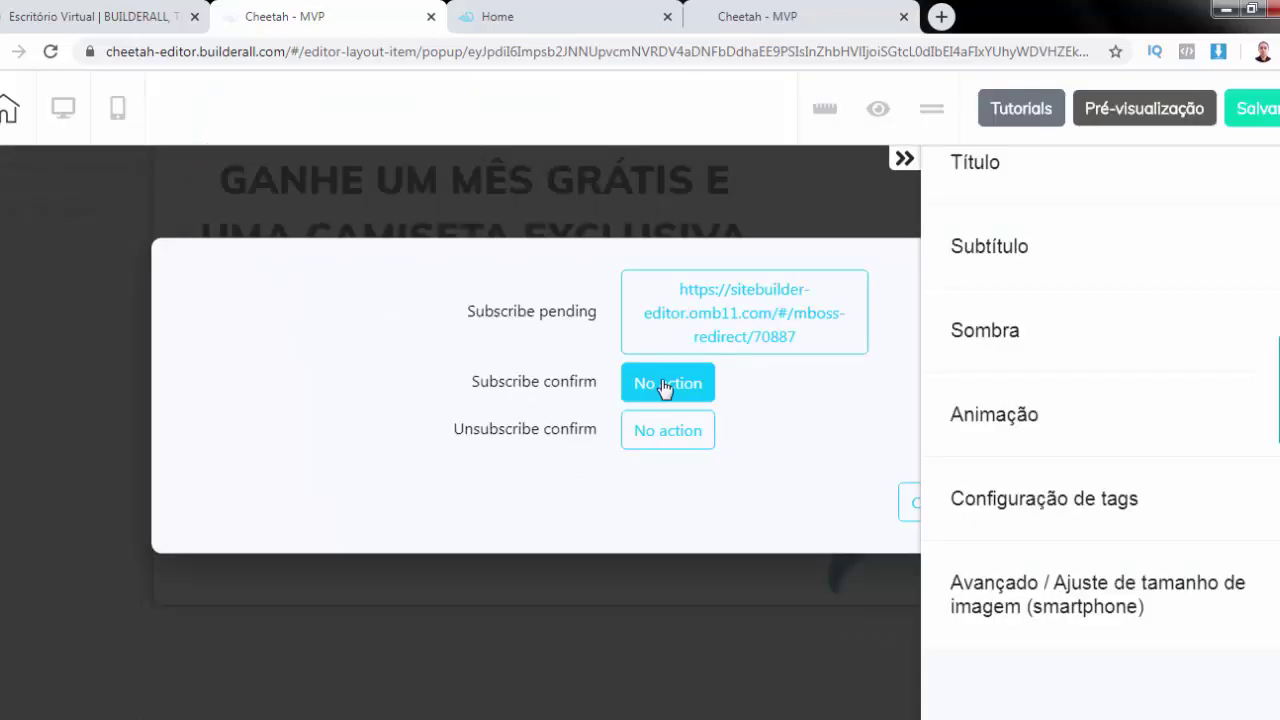
Redirect subscribe-confirm to Home | OBG opening in another page, then save the popup
{"action": "left_click", "coordinate": [665, 386]}
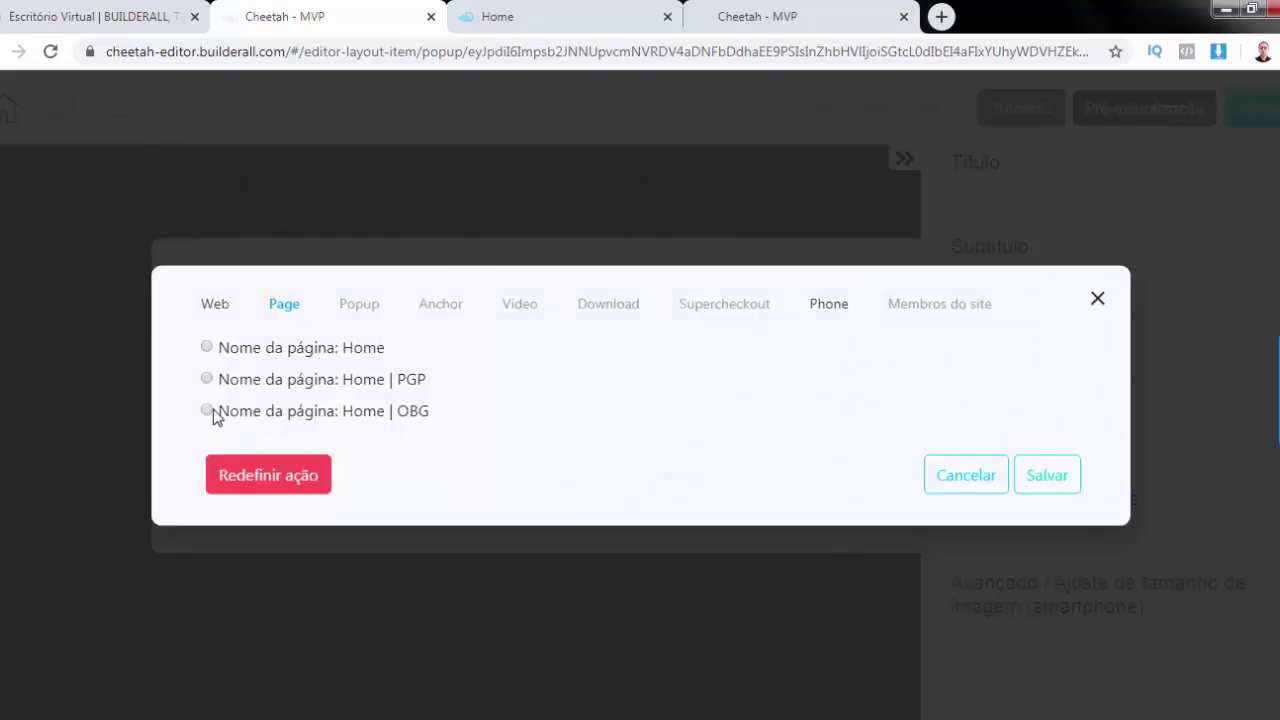
{"action": "left_click", "coordinate": [208, 411]}
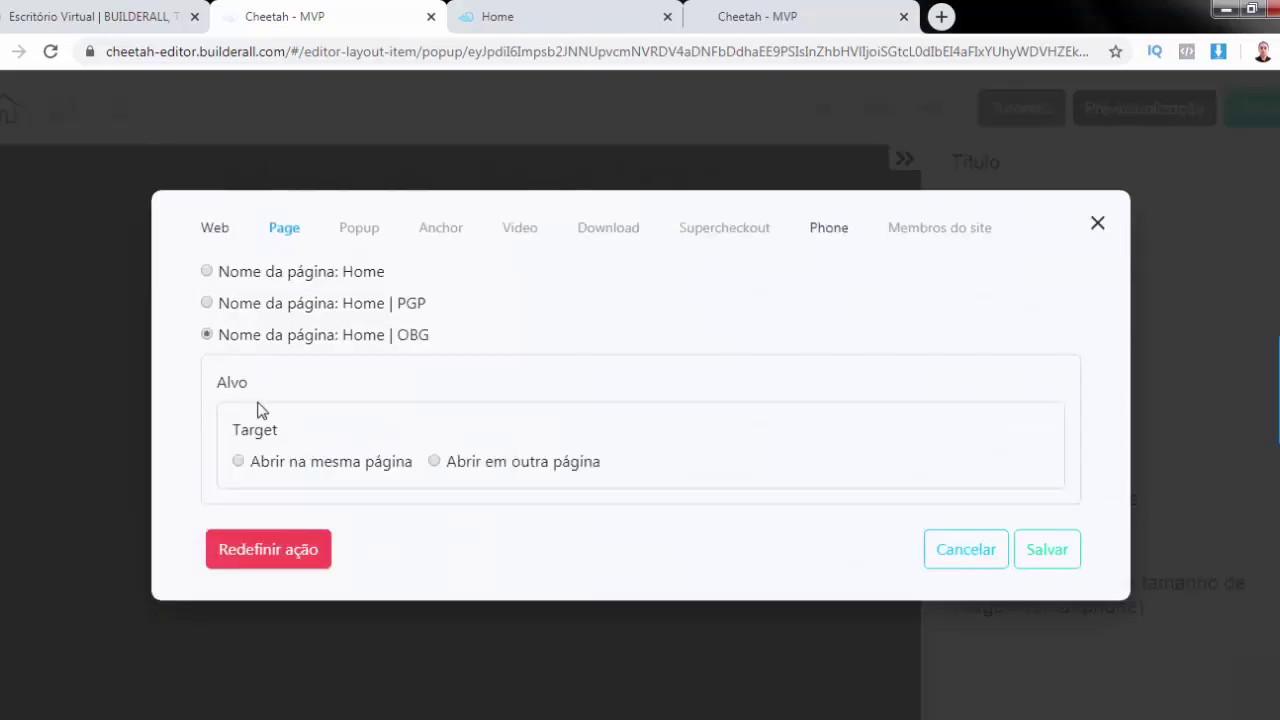
{"action": "left_click", "coordinate": [435, 462]}
{"action": "left_click", "coordinate": [1057, 555]}
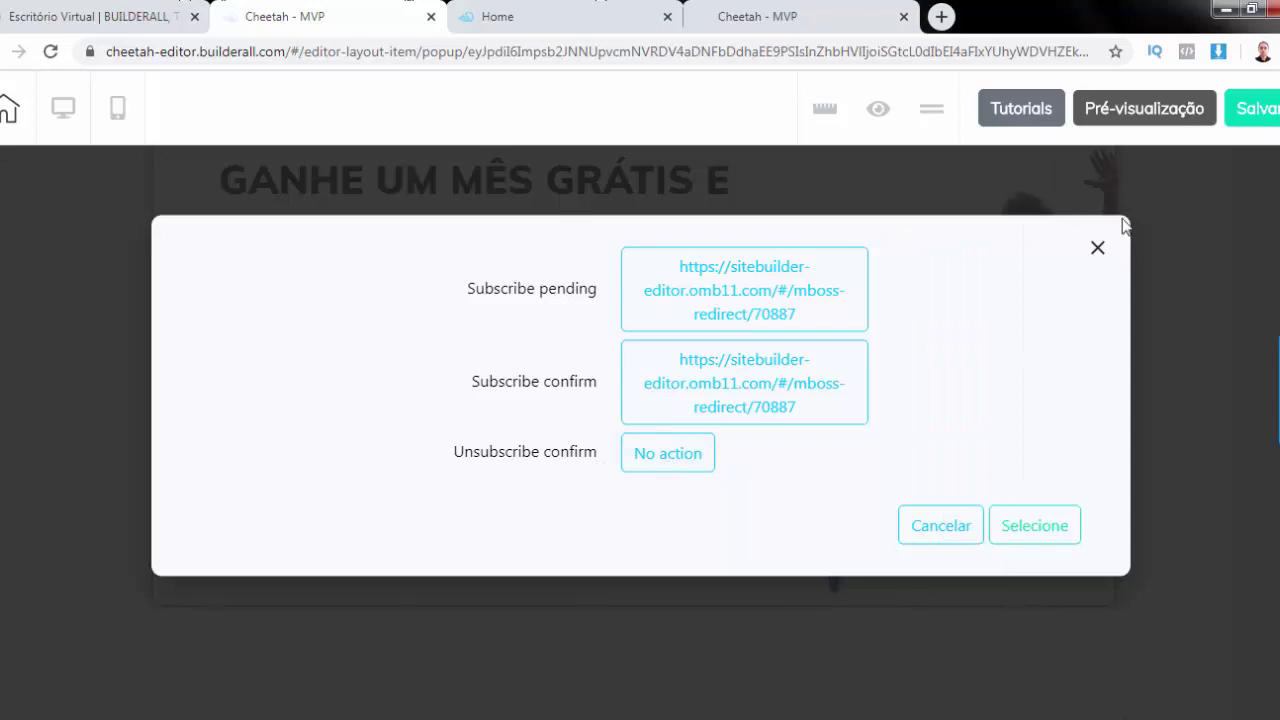
{"action": "key", "text": "Escape"}
{"action": "left_click", "coordinate": [1270, 110]}
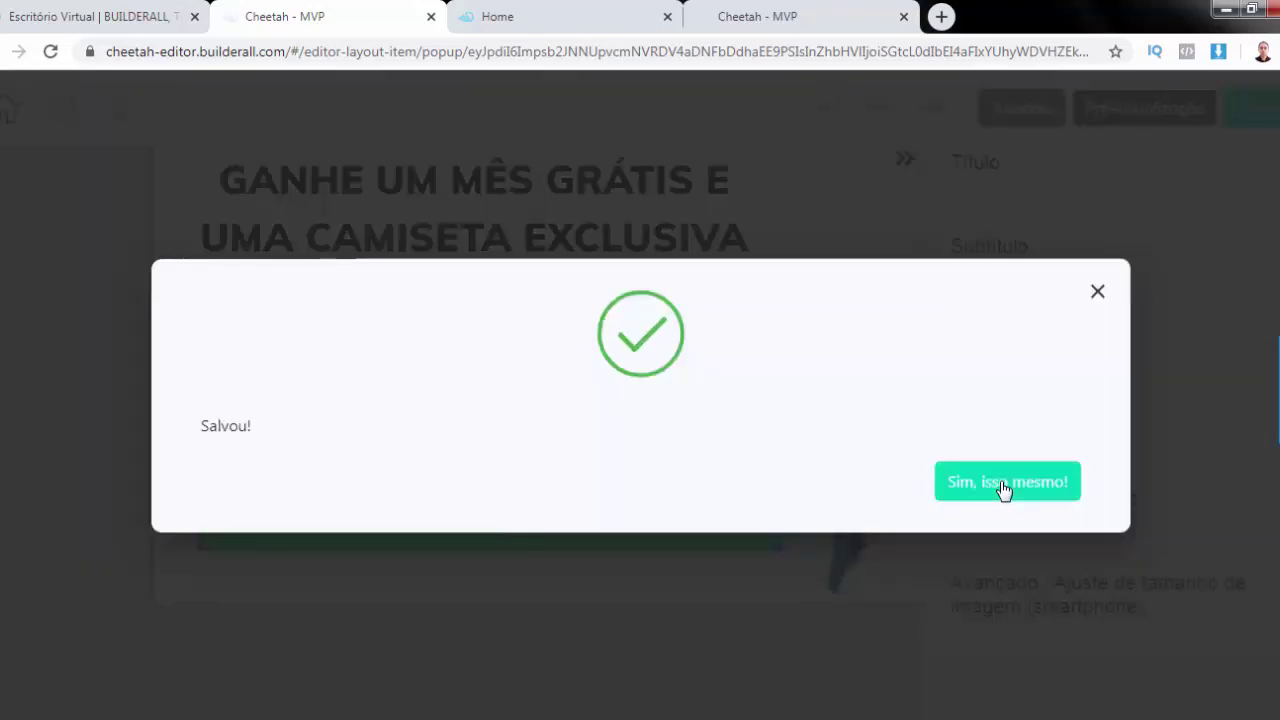
{"action": "left_click", "coordinate": [1005, 482]}
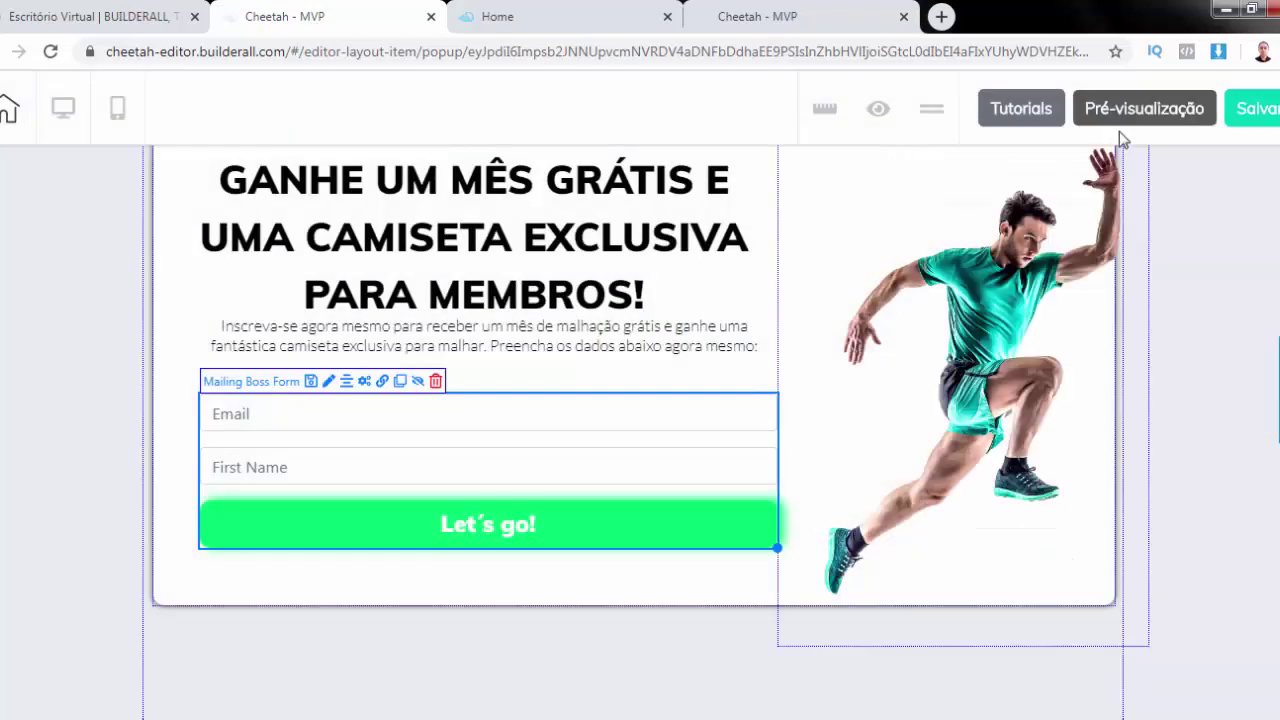
View the published Home | OBG page from the page list, then close it
{"action": "left_click", "coordinate": [8, 110]}
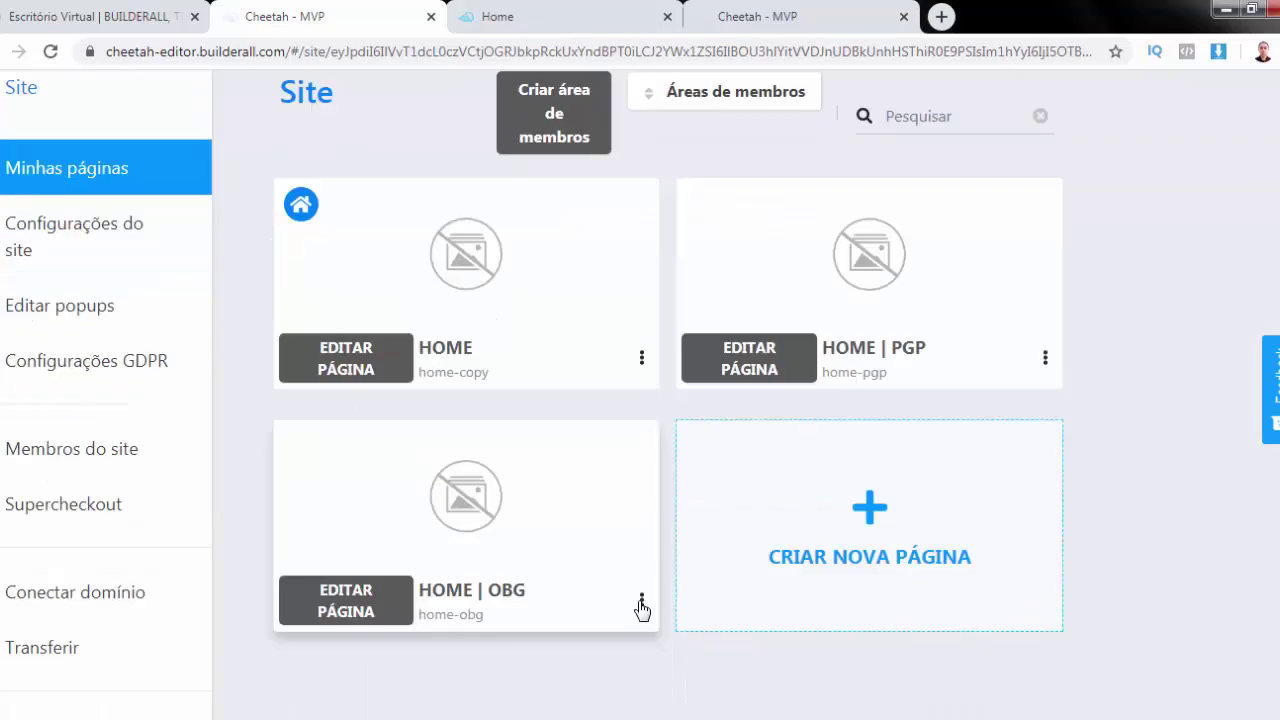
{"action": "left_click", "coordinate": [641, 600]}
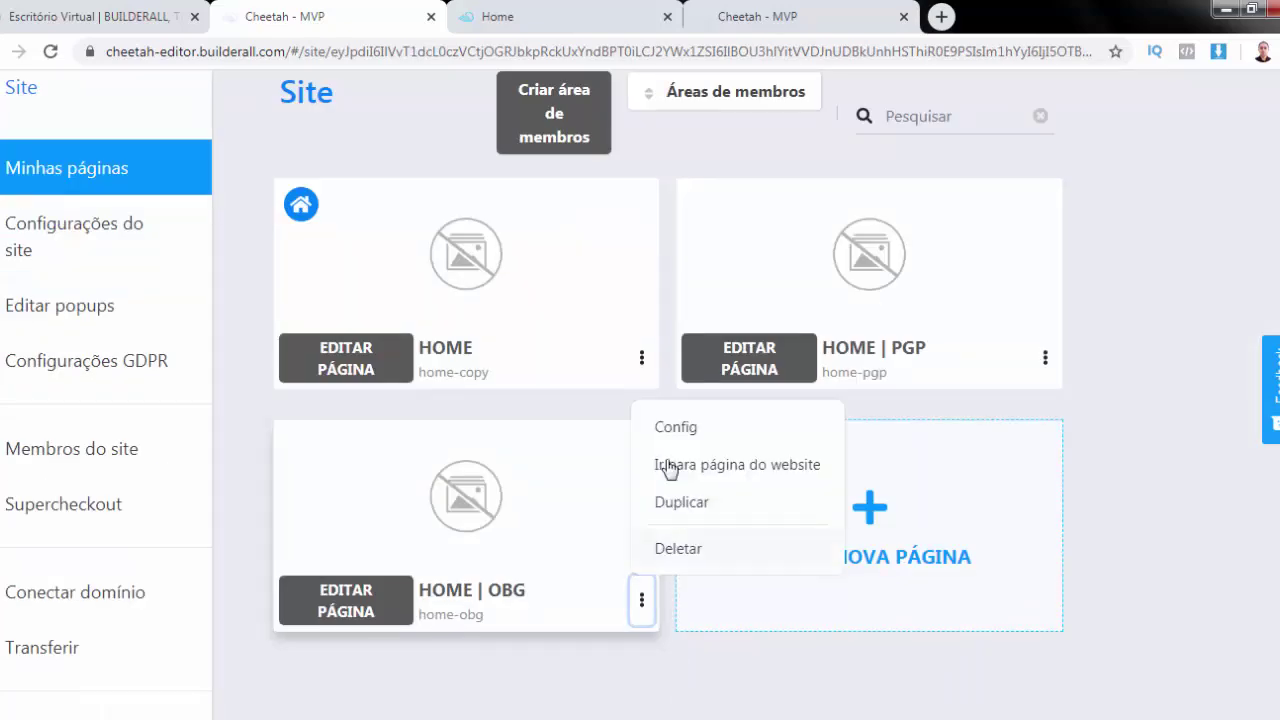
{"action": "left_click", "coordinate": [711, 472]}
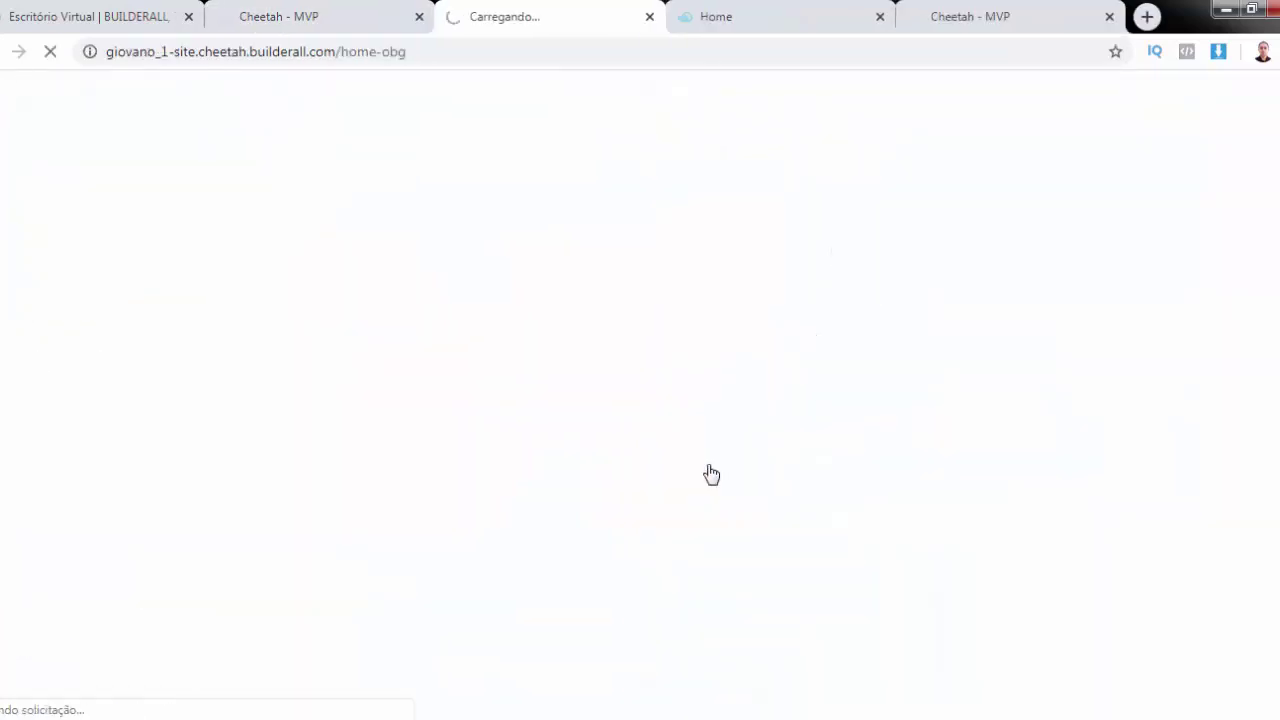
{"action": "scroll", "coordinate": [640, 394], "scroll_direction": "up", "scroll_amount": 3}
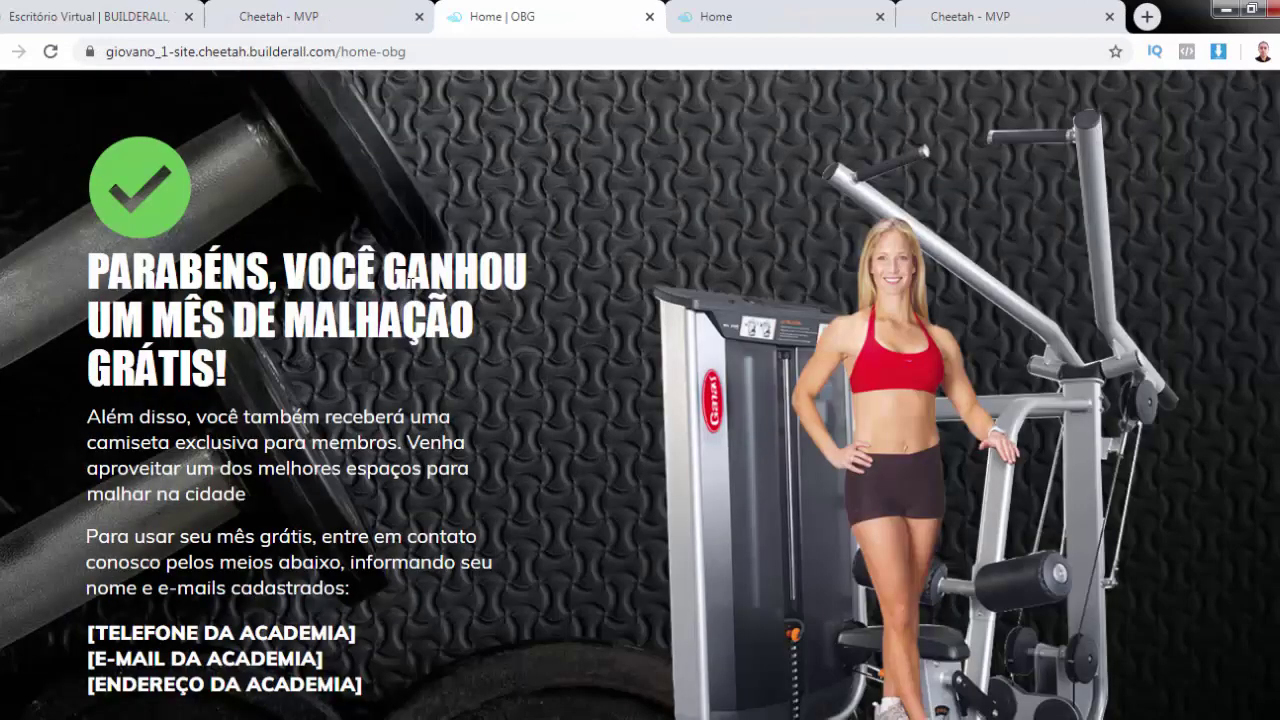
{"action": "left_click", "coordinate": [650, 18]}
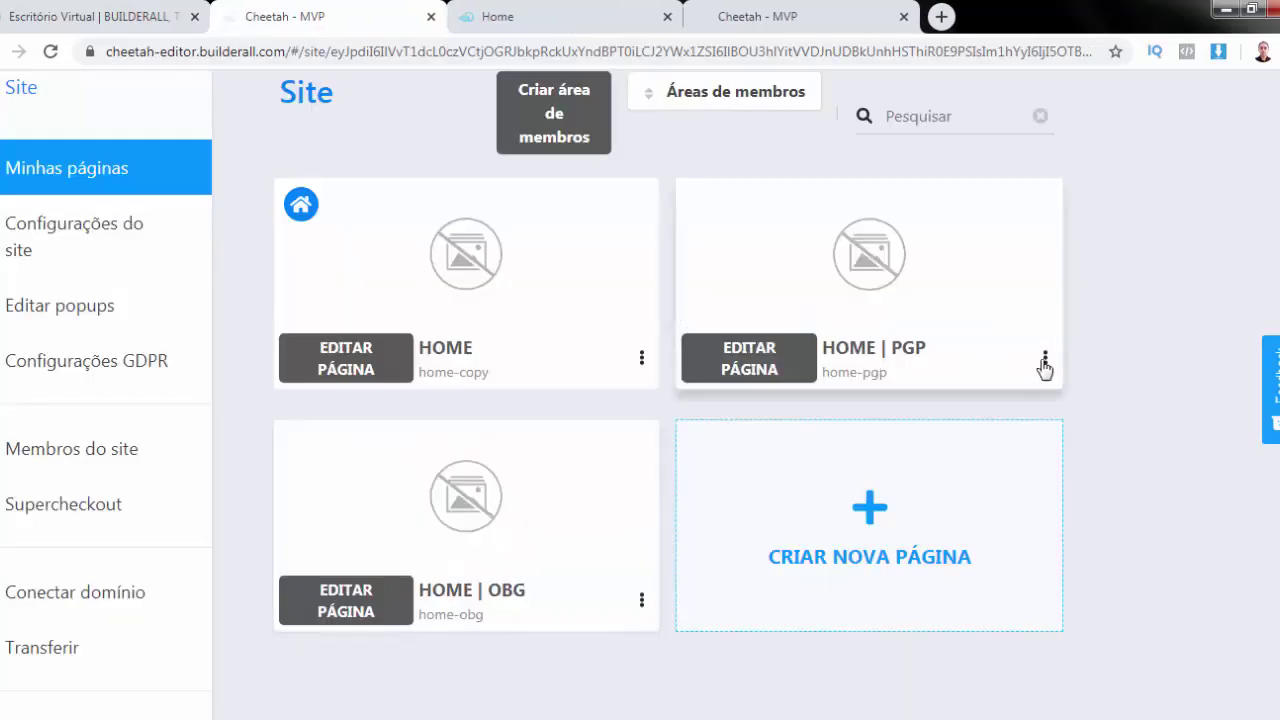
Review the published Home | PGP page live, then close its tab
{"action": "left_click", "coordinate": [1045, 360]}
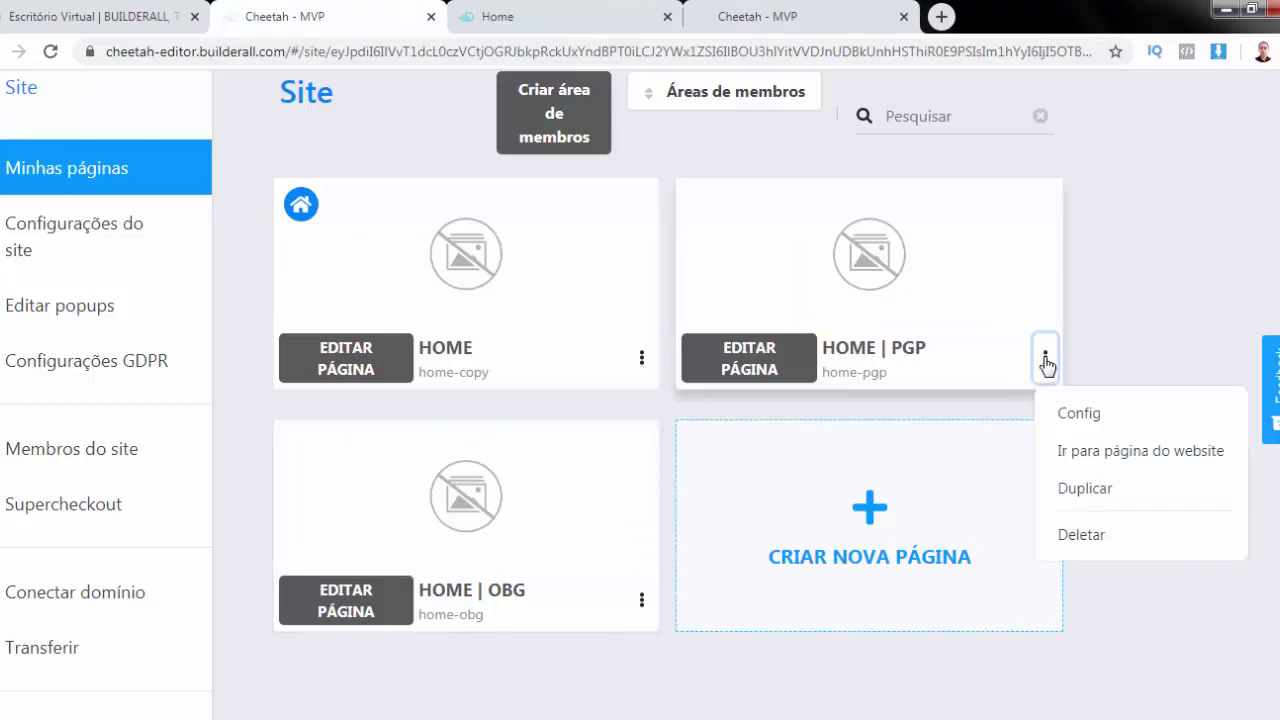
{"action": "left_click", "coordinate": [1131, 456]}
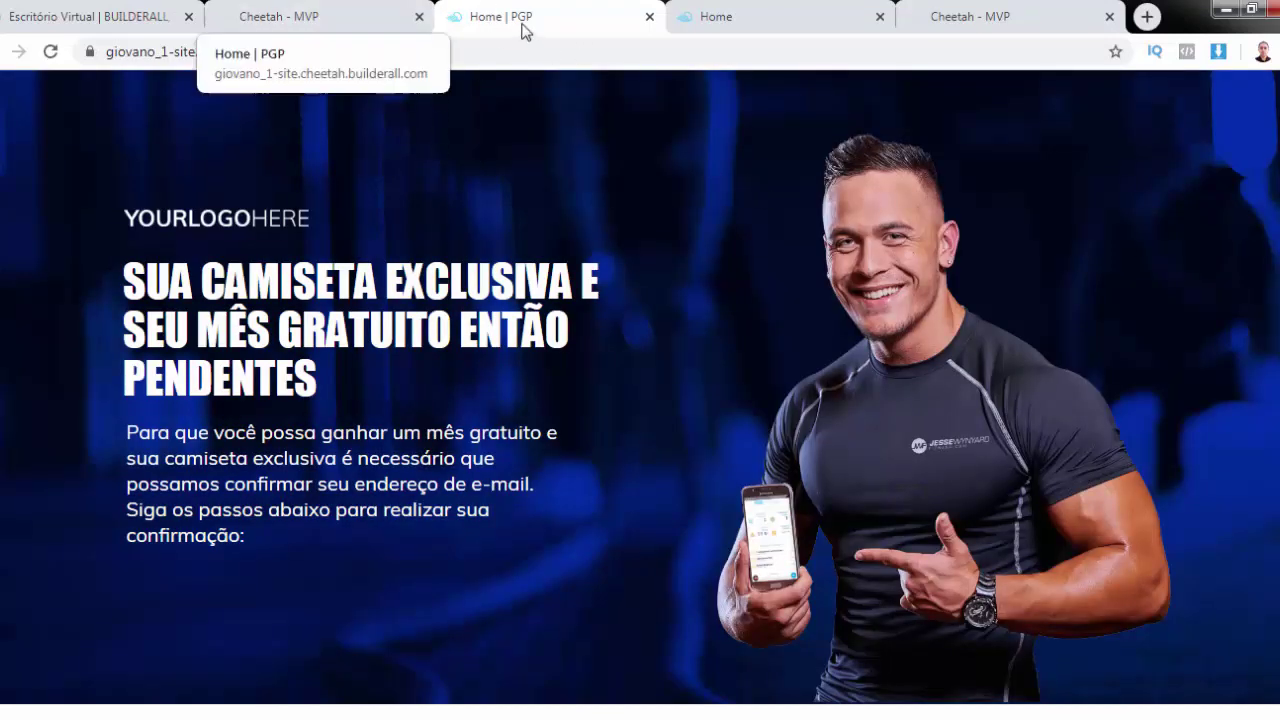
{"action": "scroll", "coordinate": [432, 316], "scroll_direction": "down", "scroll_amount": 3}
{"action": "scroll", "coordinate": [432, 316], "scroll_direction": "down", "scroll_amount": 3}
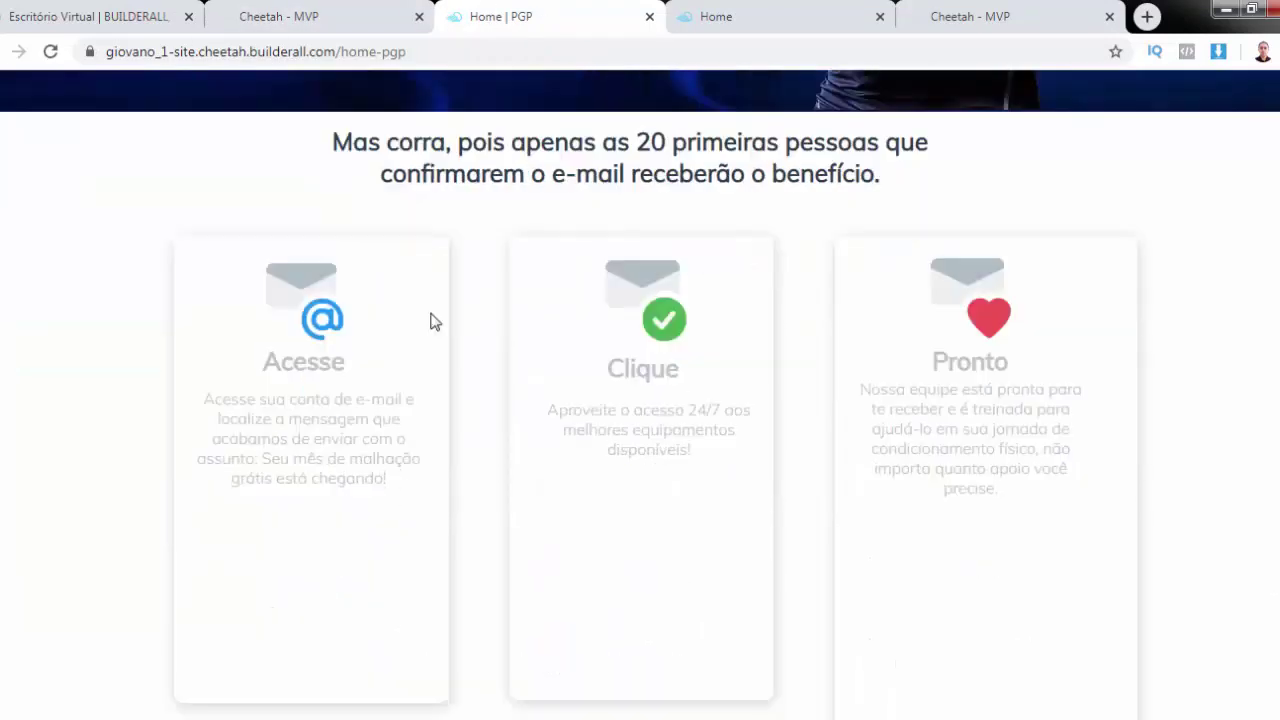
{"action": "scroll", "coordinate": [432, 316], "scroll_direction": "down", "scroll_amount": 2}
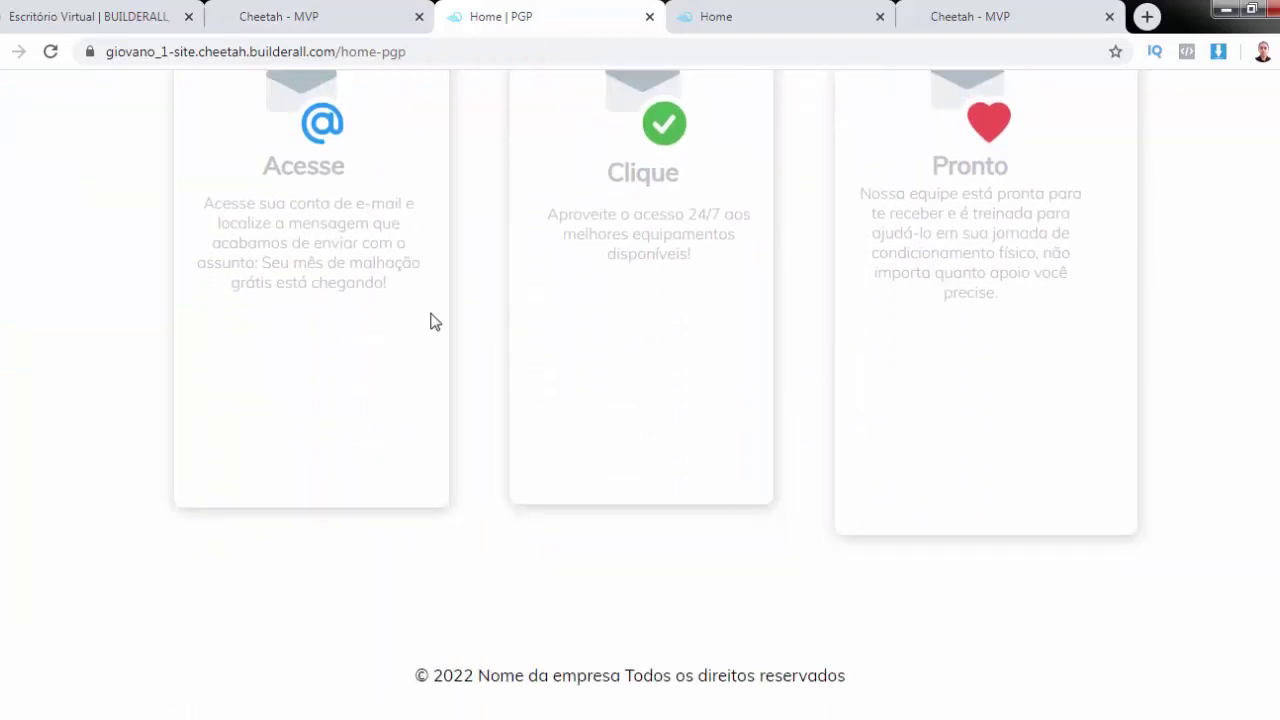
{"action": "scroll", "coordinate": [432, 320], "scroll_direction": "up", "scroll_amount": 8}
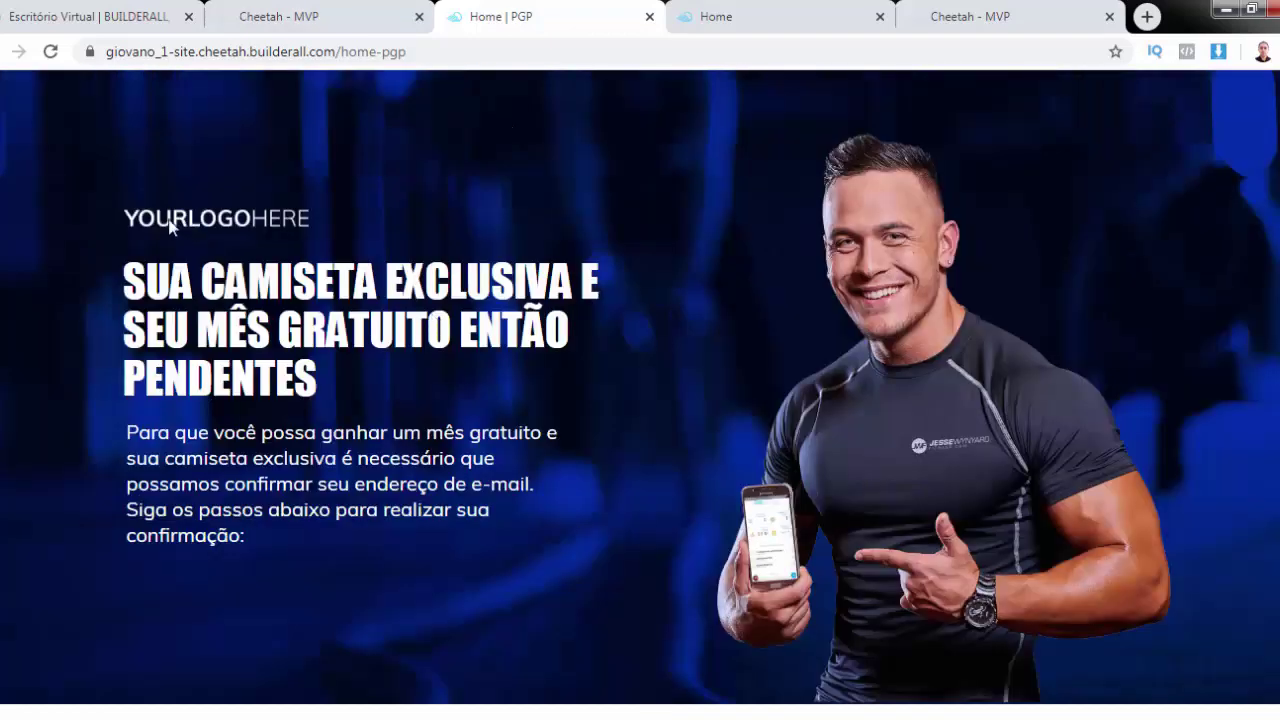
{"action": "left_click", "coordinate": [649, 17]}
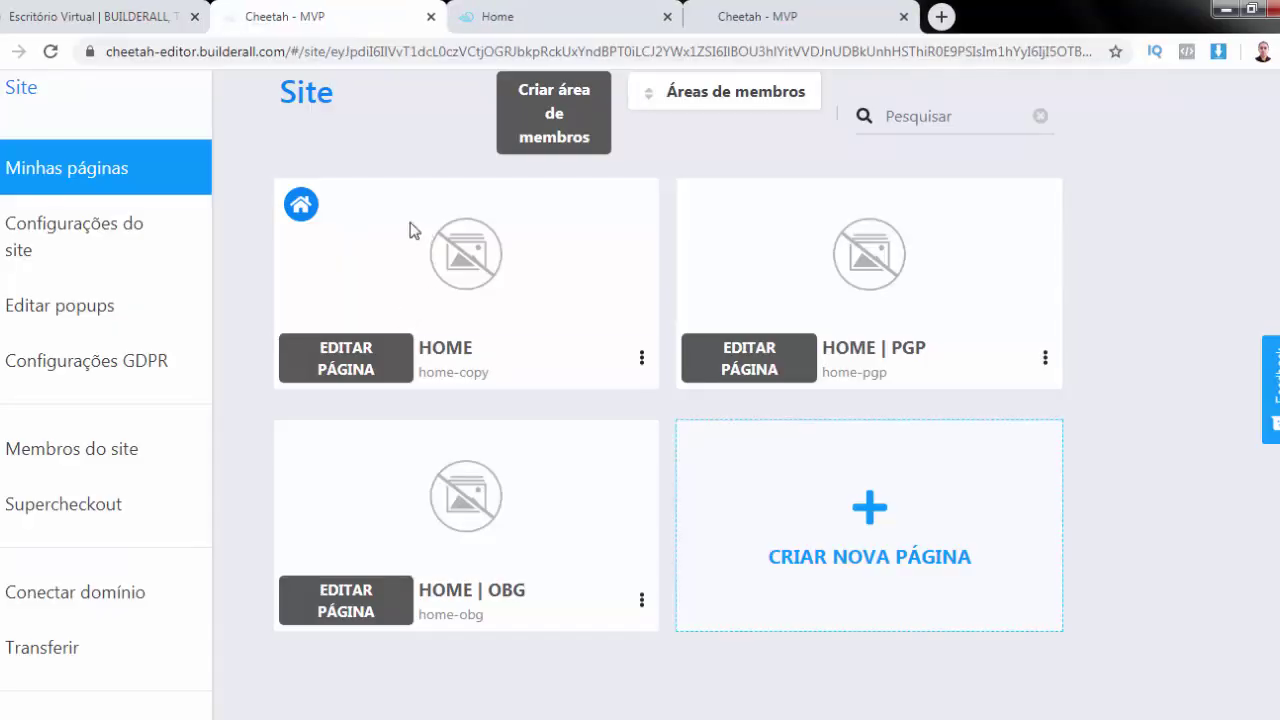
Reload the live Home page and open the QUERO APROVEITAR A PROMOÇÃO signup popup
{"action": "left_click", "coordinate": [599, 20]}
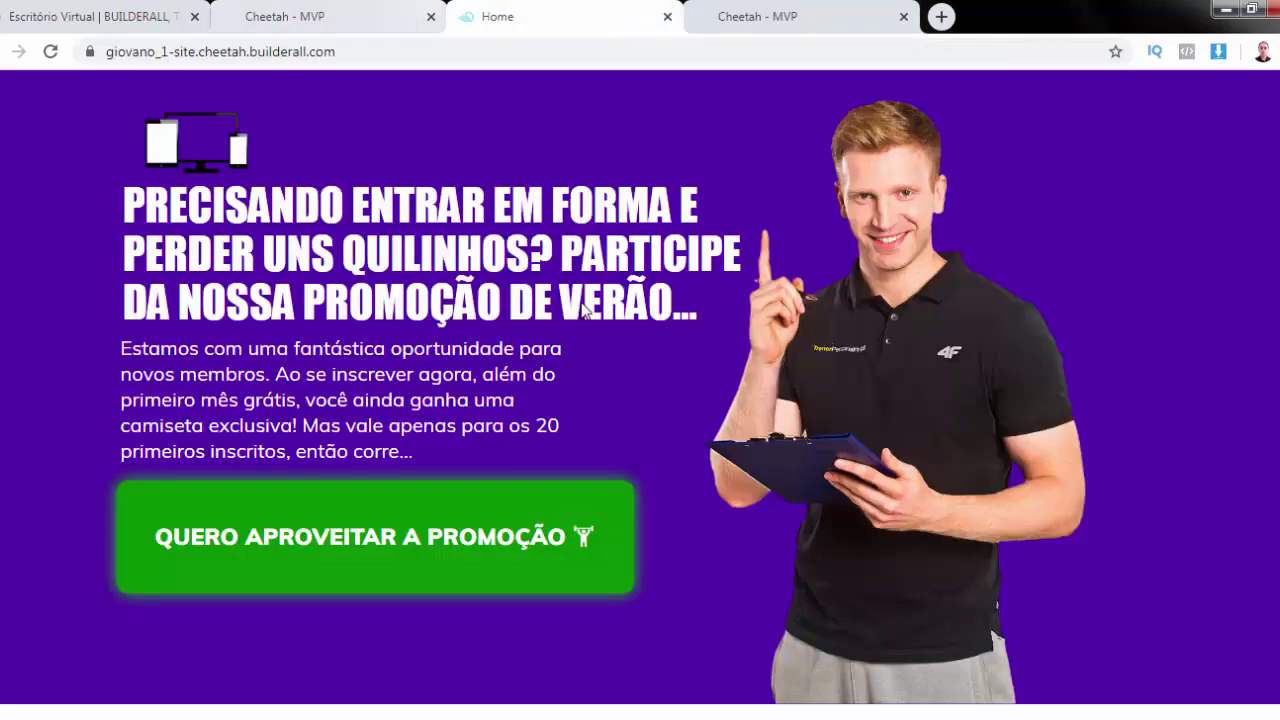
{"action": "left_click", "coordinate": [662, 50]}
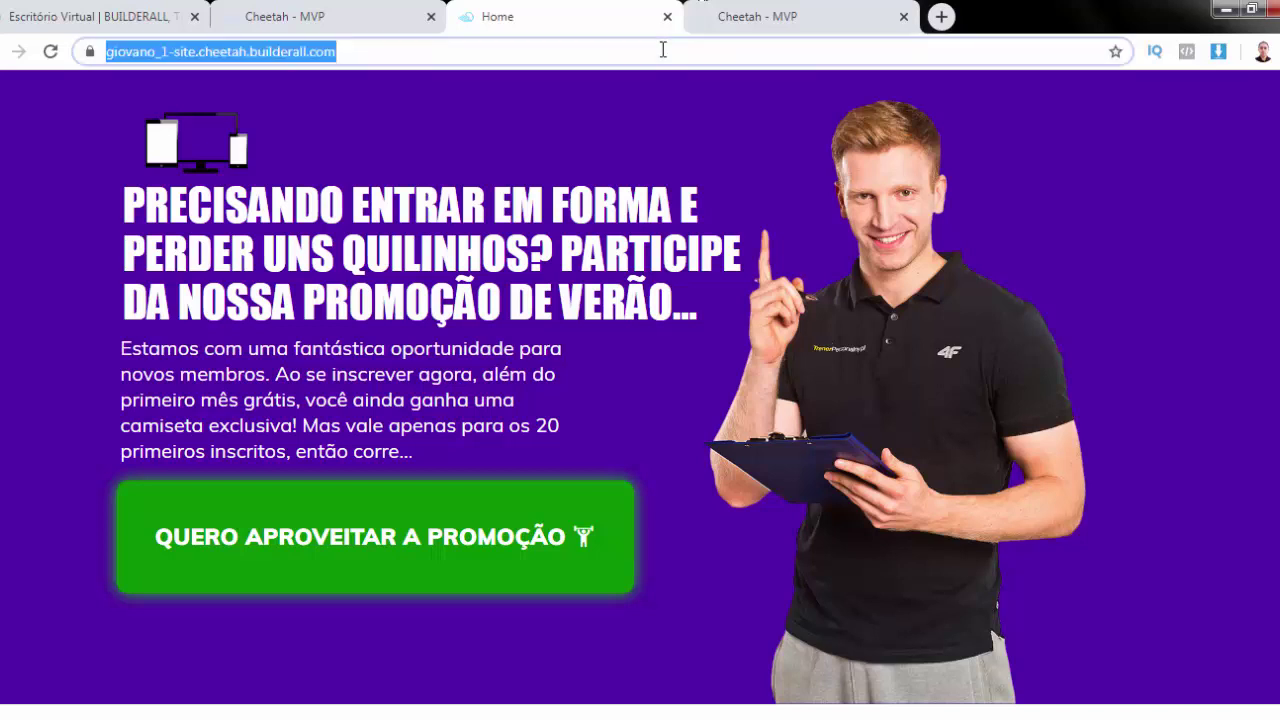
{"action": "key", "text": "Return"}
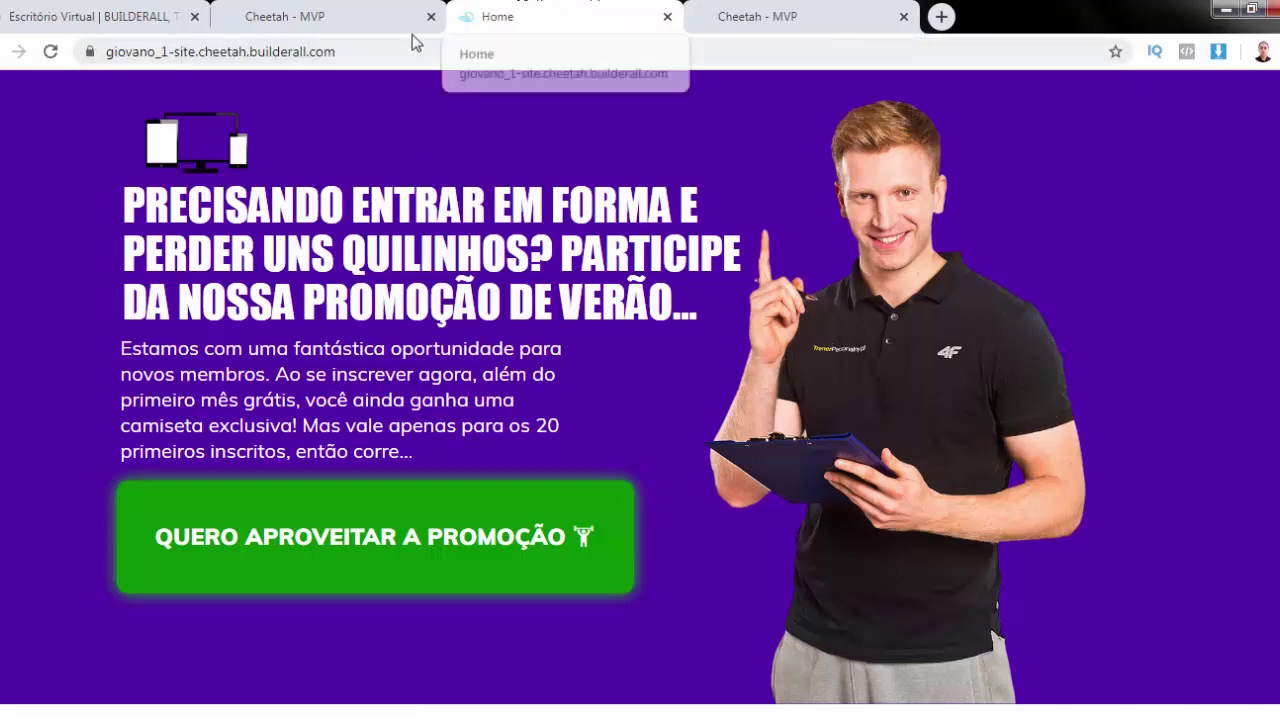
{"action": "left_click", "coordinate": [462, 545]}
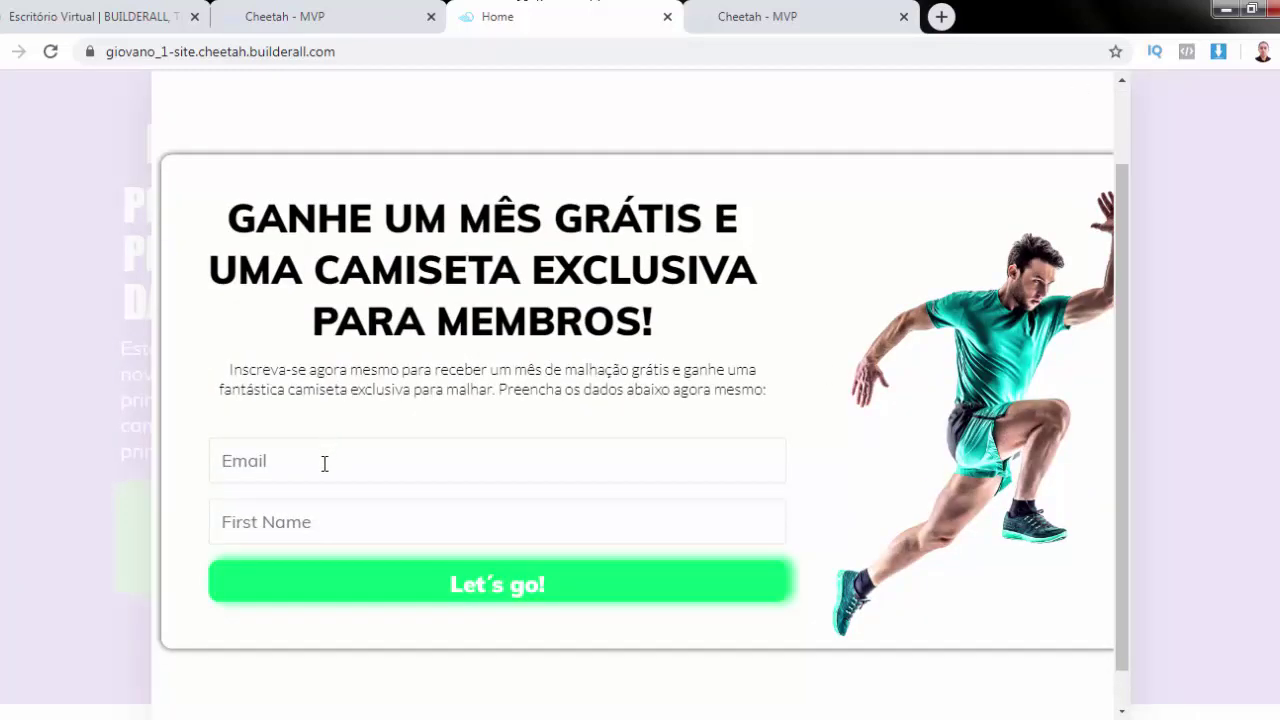
Submit a test signup with an email address and first name via Let's go!
{"action": "left_click", "coordinate": [323, 462]}
{"action": "type", "text": "TR"}
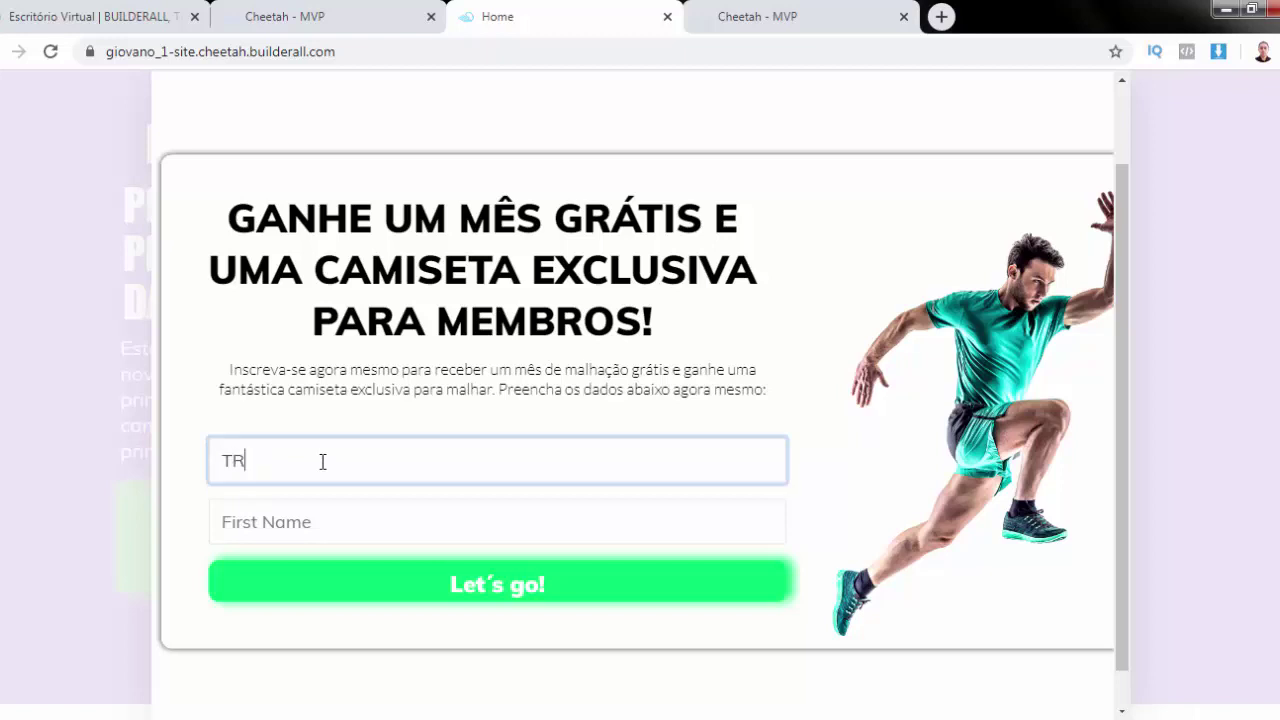
{"action": "key", "text": "BackSpace"}
{"action": "key", "text": "BackSpace"}
{"action": "key", "text": "Tab"}
{"action": "type", "text": "Gio"}
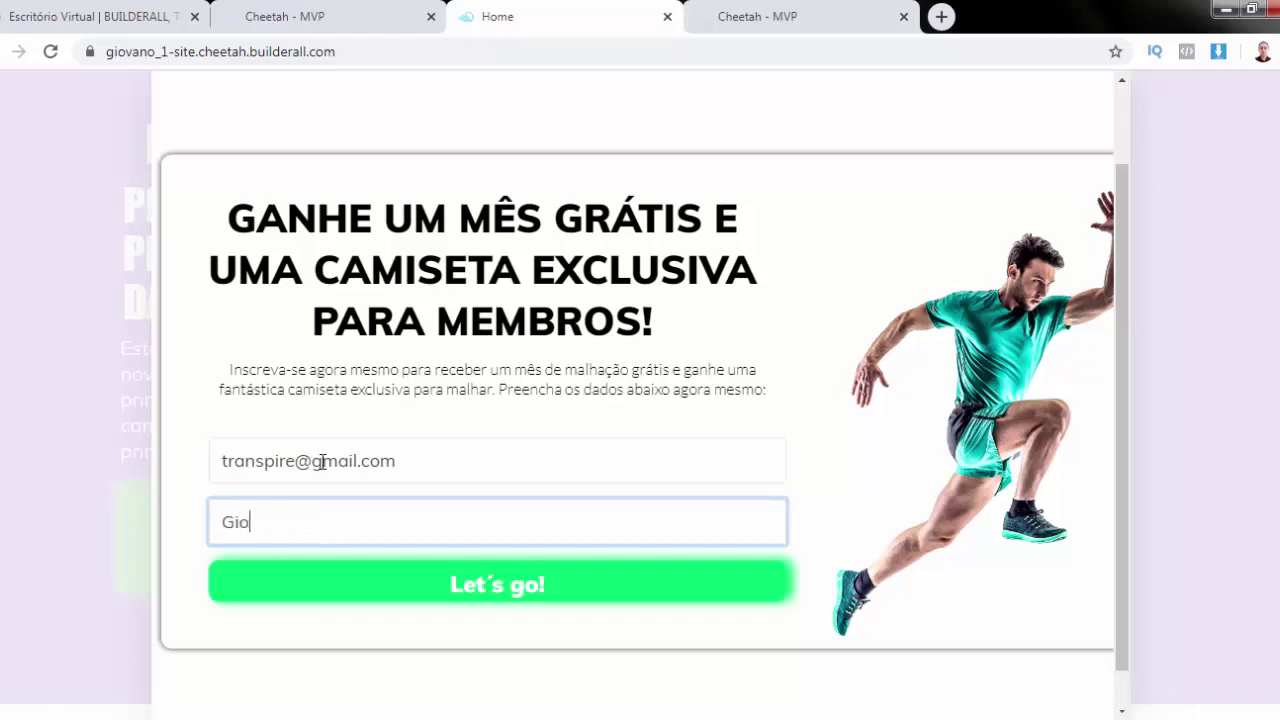
{"action": "left_click", "coordinate": [497, 585]}
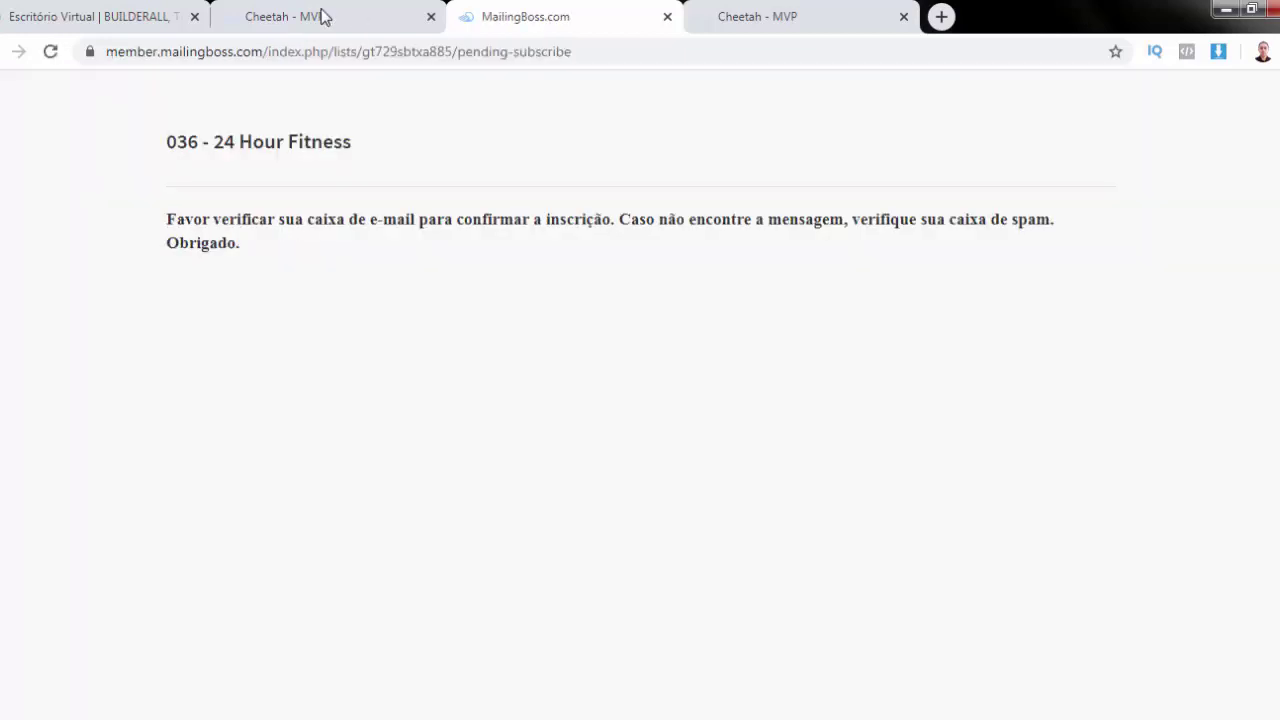
Go back to the site's page list and open the popup editor
{"action": "left_click", "coordinate": [298, 24]}
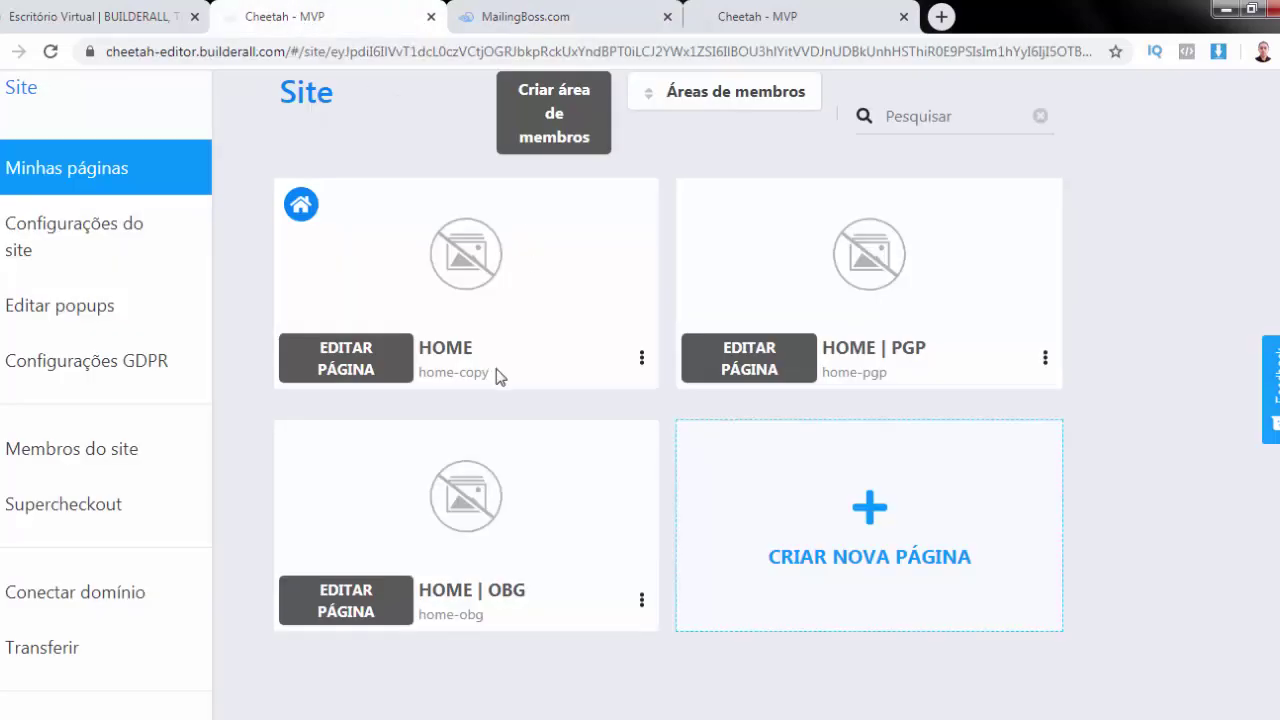
{"action": "scroll", "coordinate": [700, 130], "scroll_direction": "up", "scroll_amount": 1}
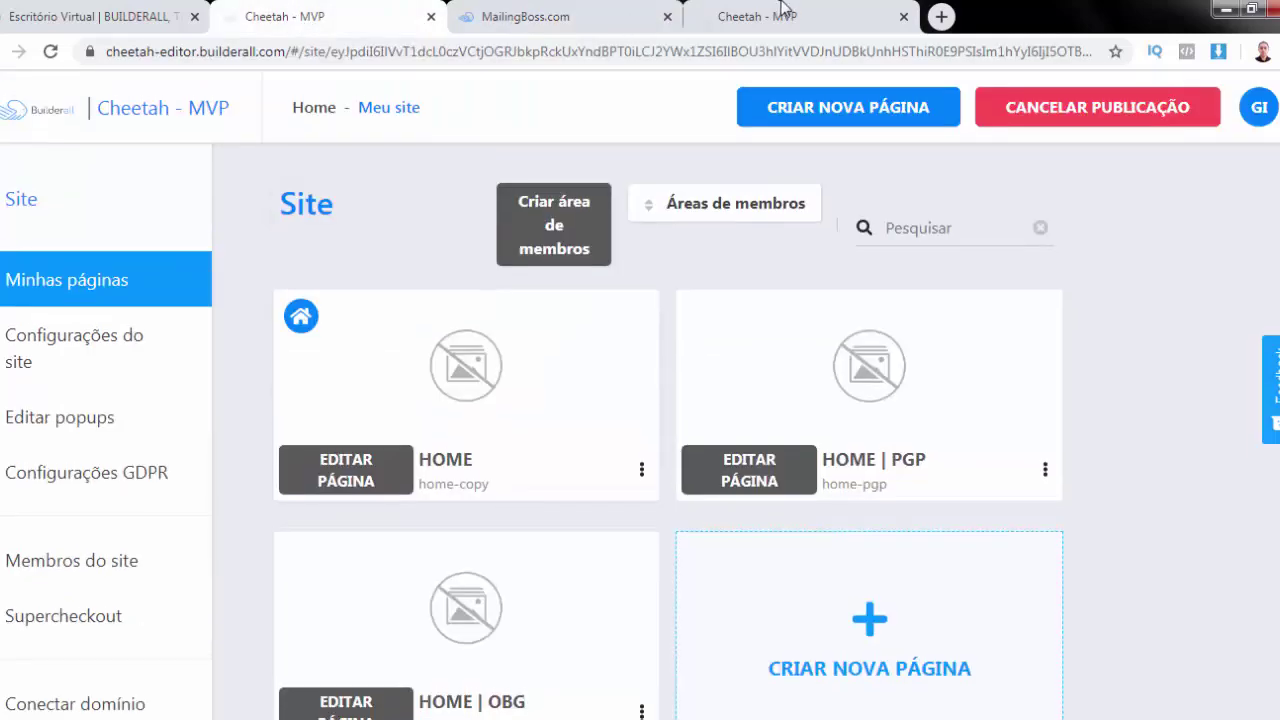
{"action": "left_click", "coordinate": [778, 20]}
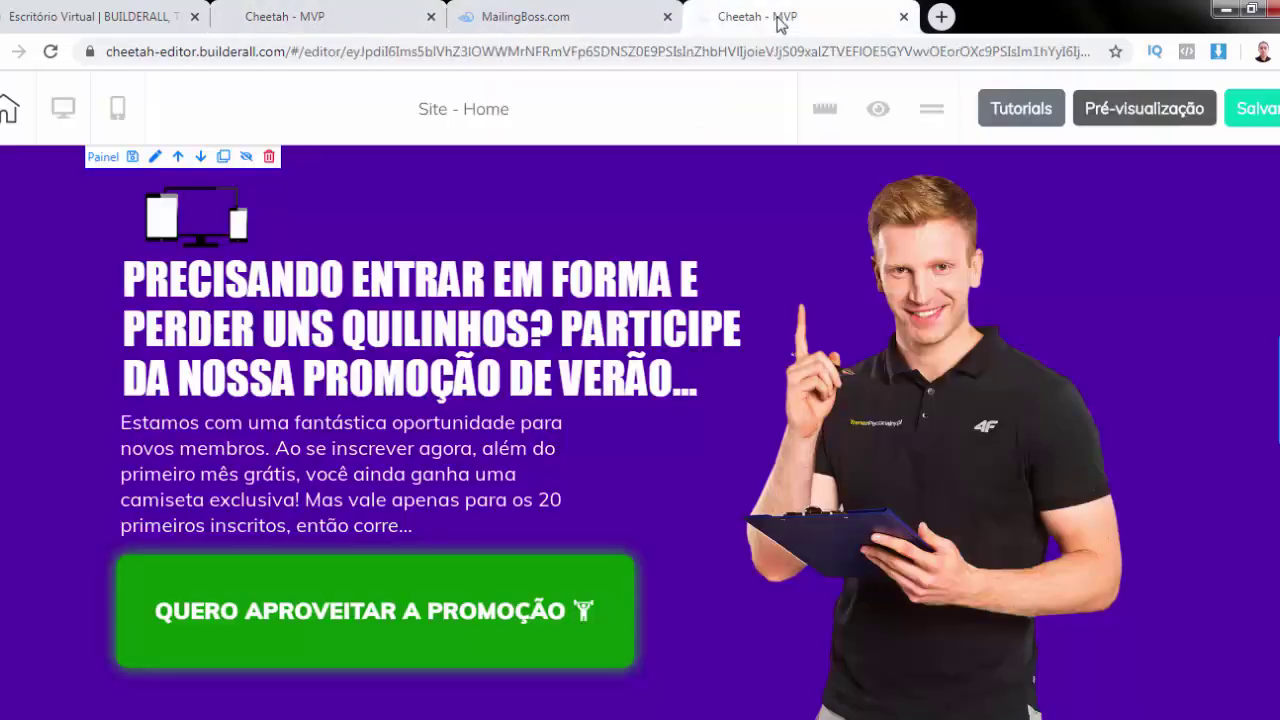
{"action": "scroll", "coordinate": [337, 349], "scroll_direction": "down", "scroll_amount": 10}
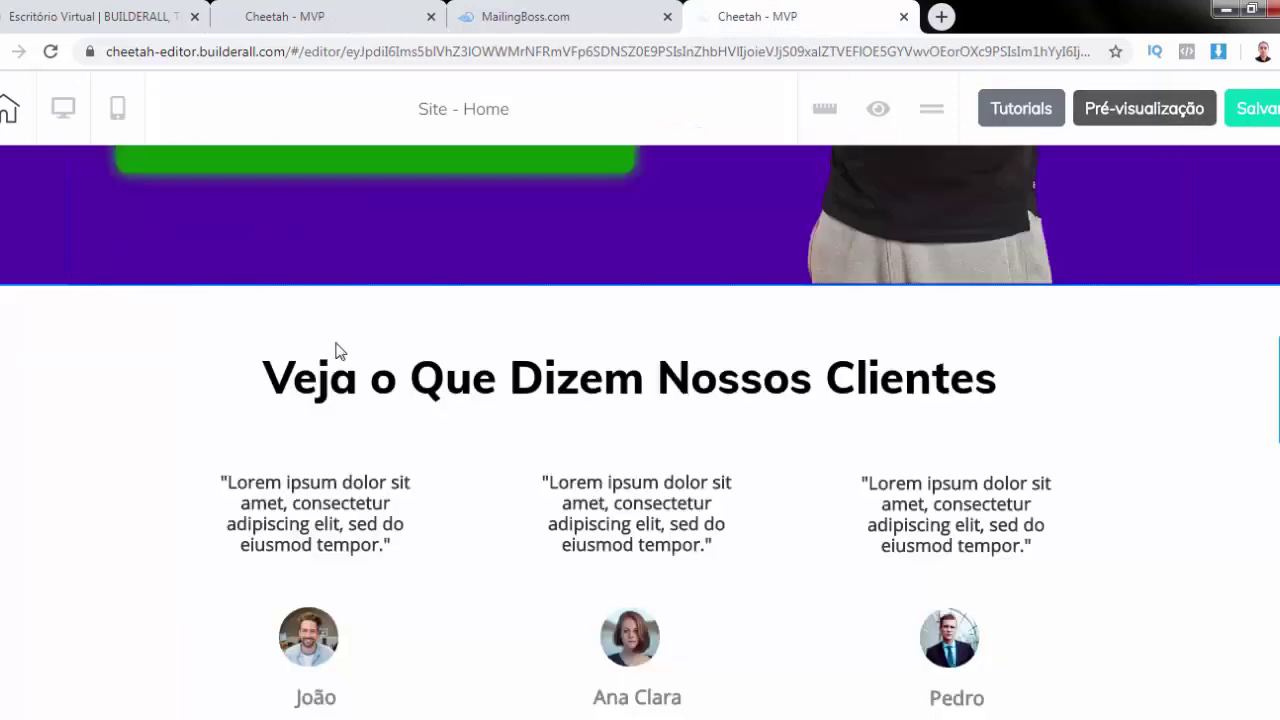
{"action": "scroll", "coordinate": [337, 349], "scroll_direction": "up", "scroll_amount": 10}
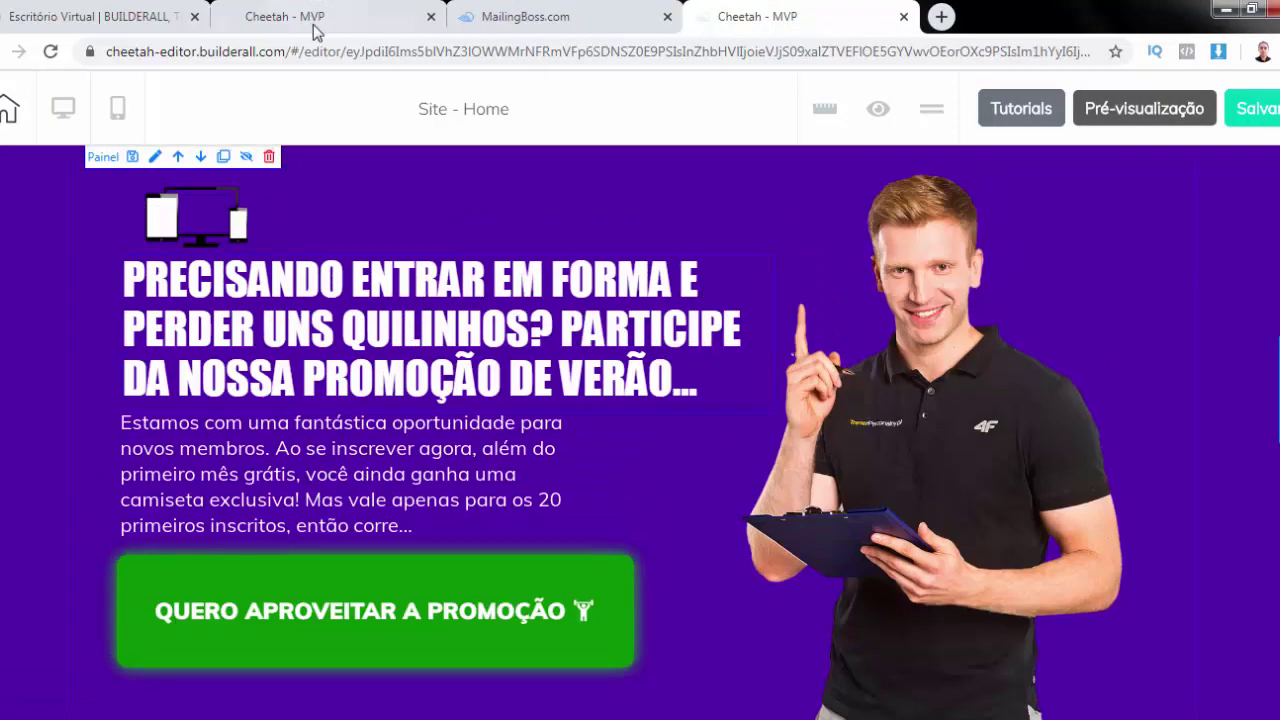
{"action": "left_click", "coordinate": [285, 16]}
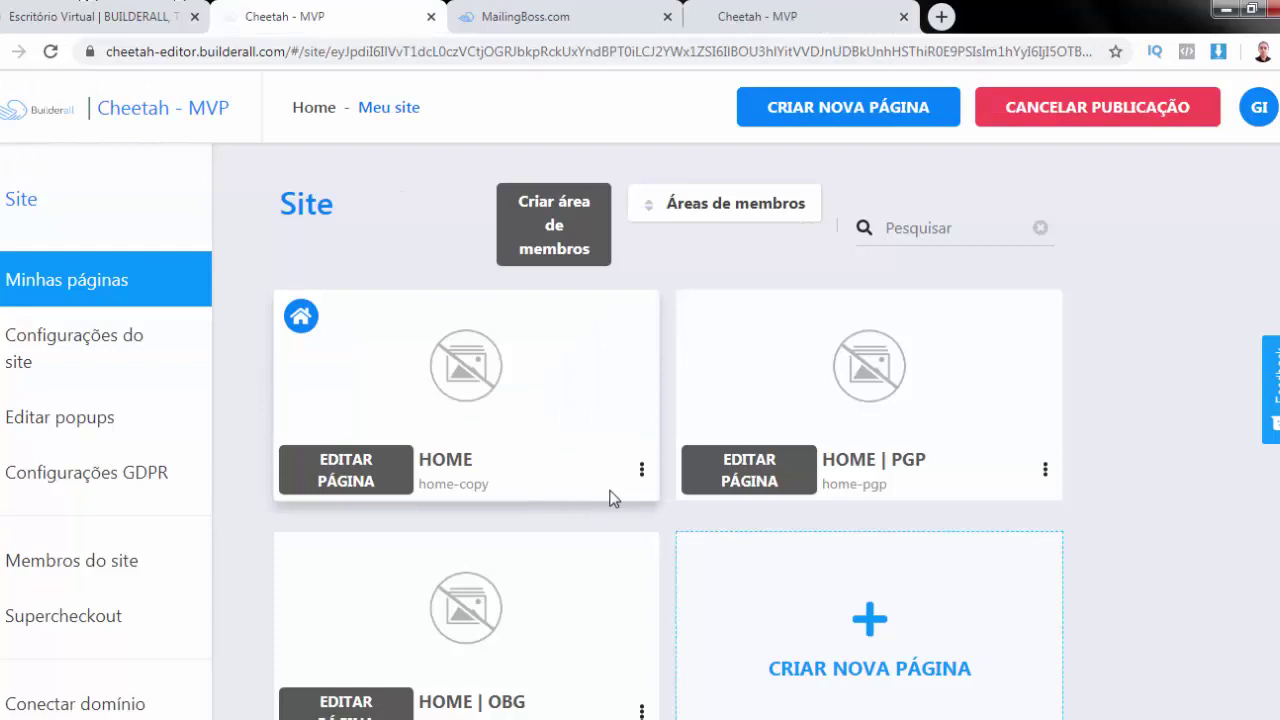
{"action": "scroll", "coordinate": [611, 497], "scroll_direction": "down", "scroll_amount": 3}
{"action": "scroll", "coordinate": [603, 309], "scroll_direction": "up", "scroll_amount": 1}
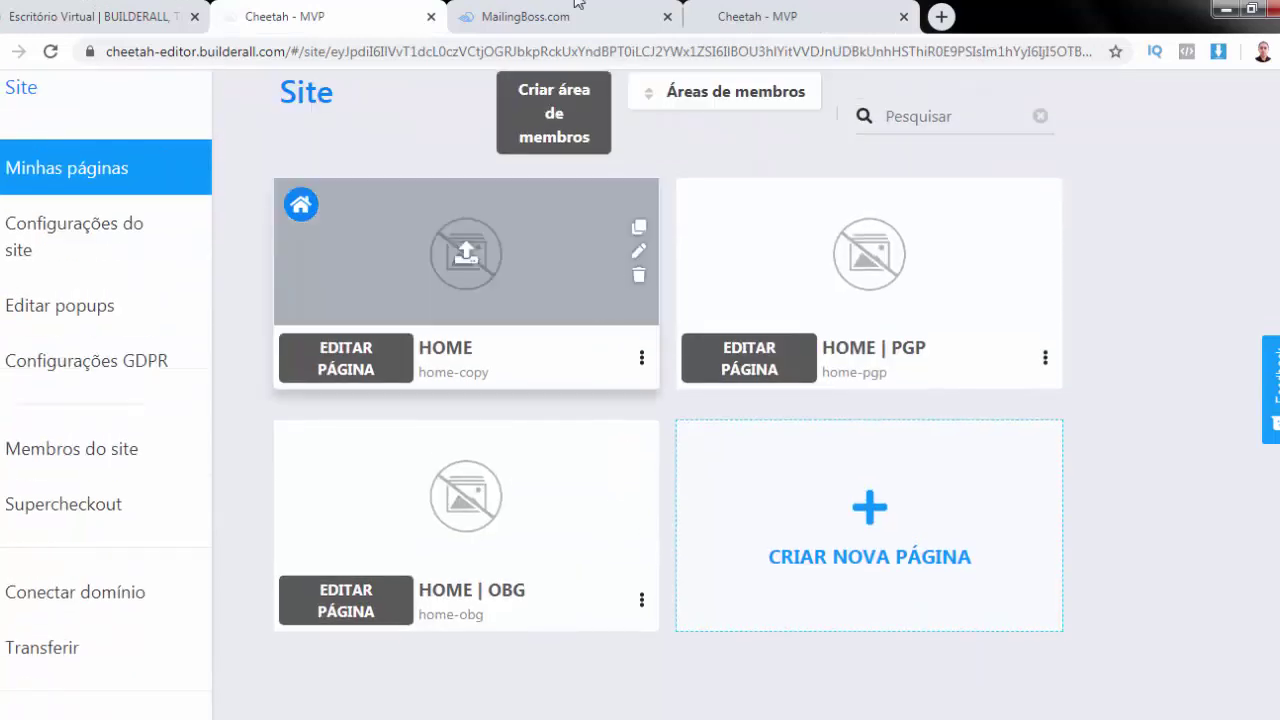
{"action": "left_click", "coordinate": [14, 307]}
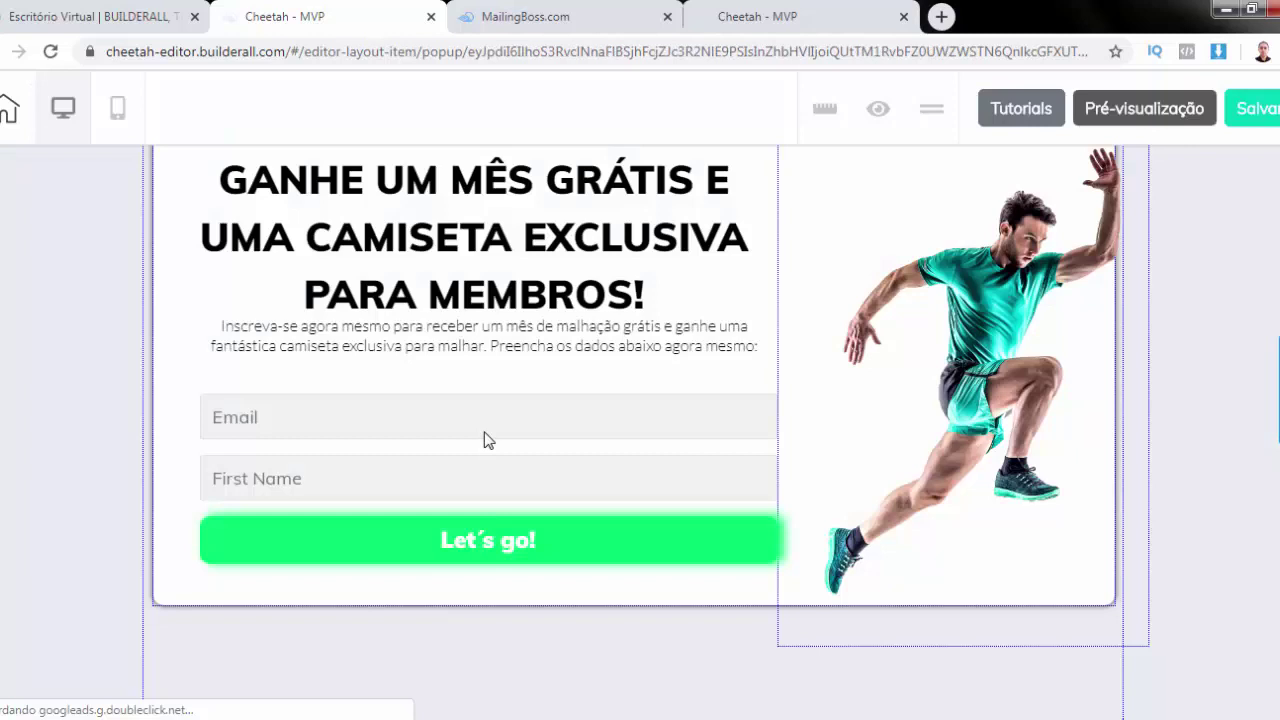
Point the Mailing Boss form's subscribe-pending action to a site page opening in another tab
{"action": "left_click", "coordinate": [487, 440]}
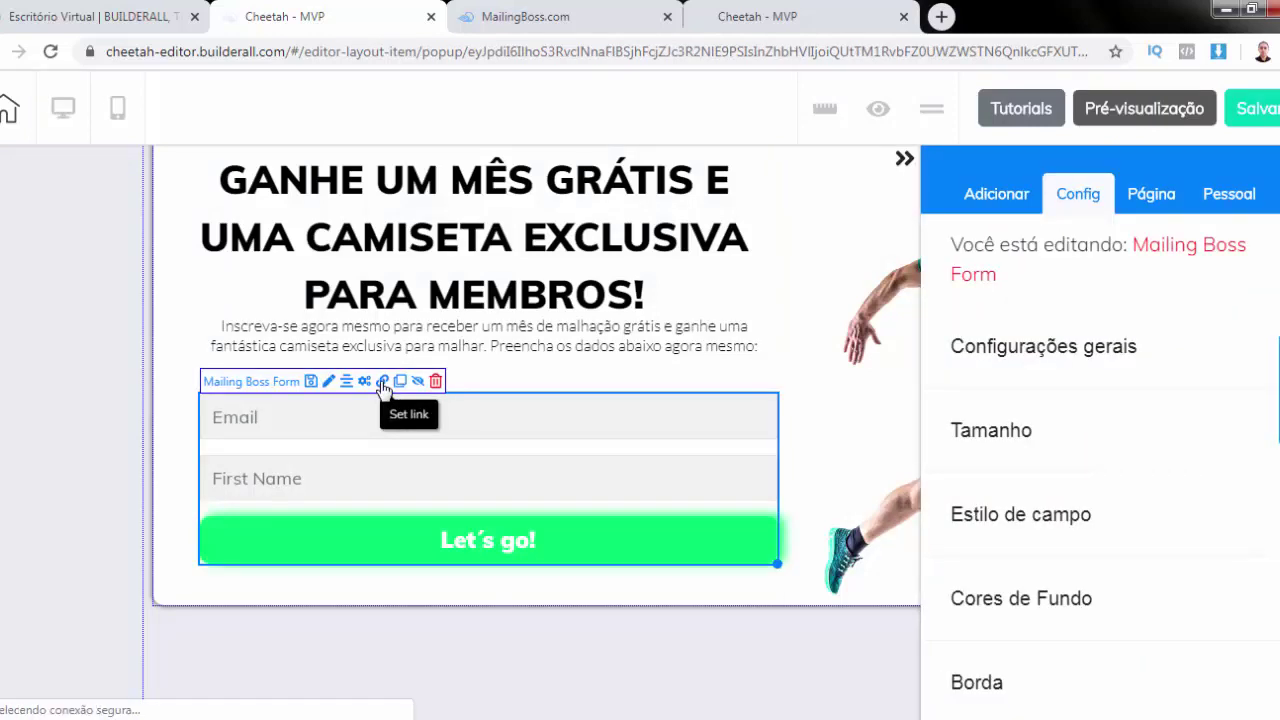
{"action": "left_click", "coordinate": [383, 386]}
{"action": "left_click", "coordinate": [903, 161]}
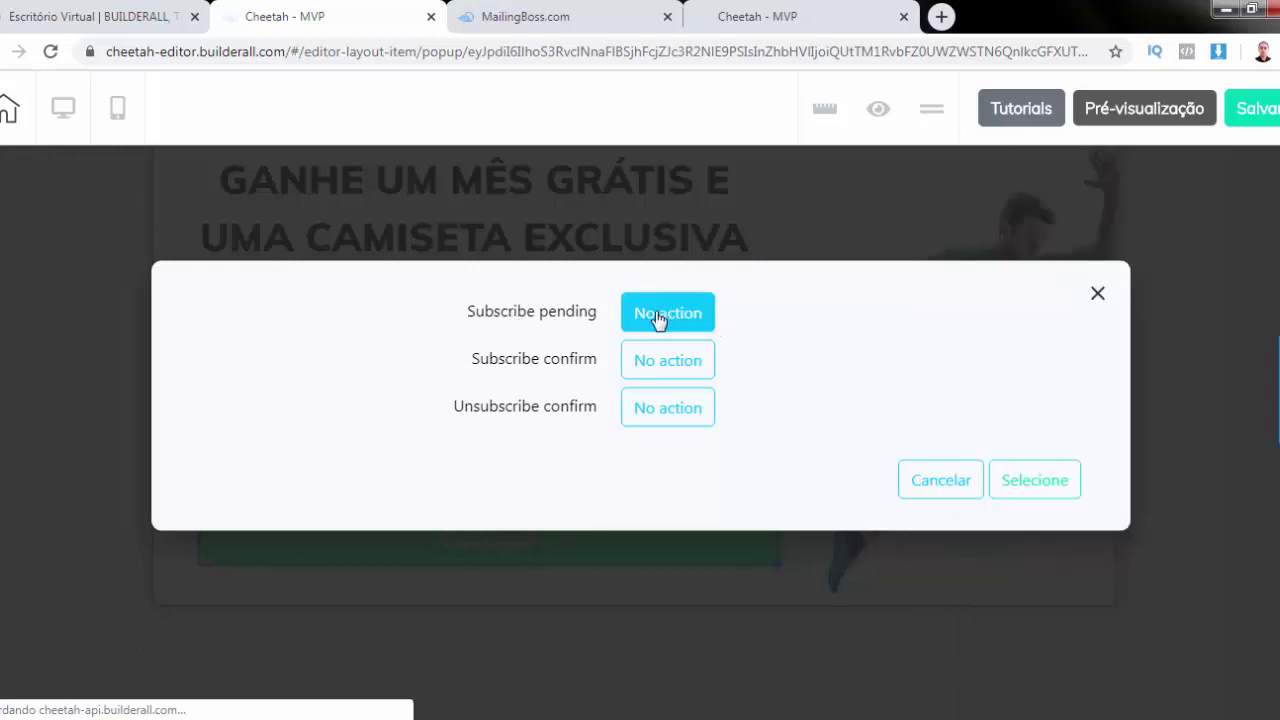
{"action": "left_click", "coordinate": [659, 318]}
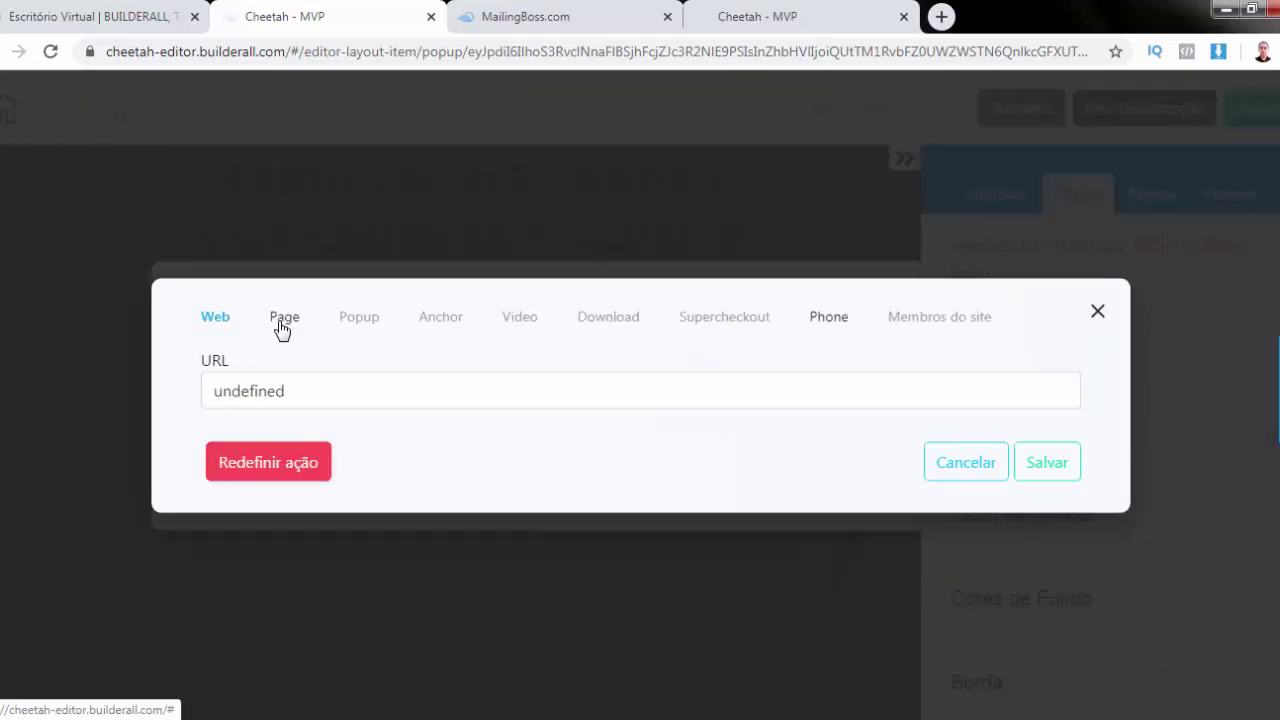
{"action": "left_click", "coordinate": [281, 329]}
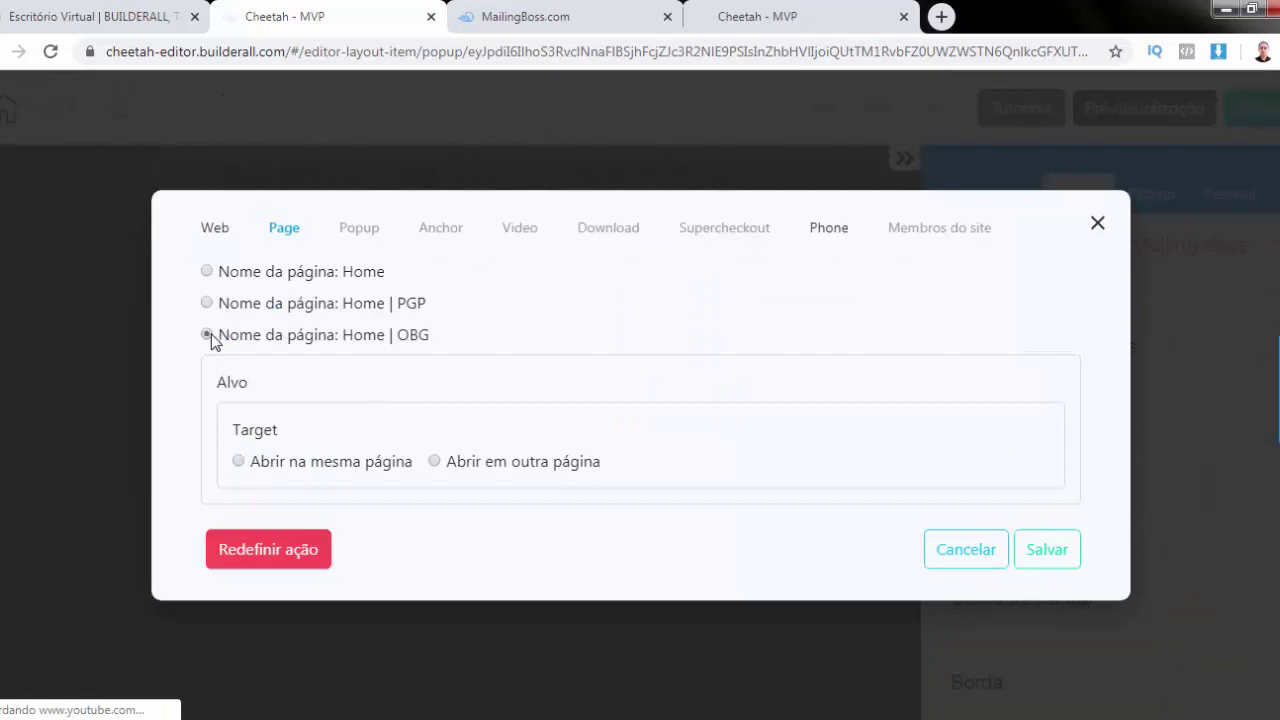
{"action": "left_click", "coordinate": [434, 462]}
{"action": "left_click", "coordinate": [1046, 550]}
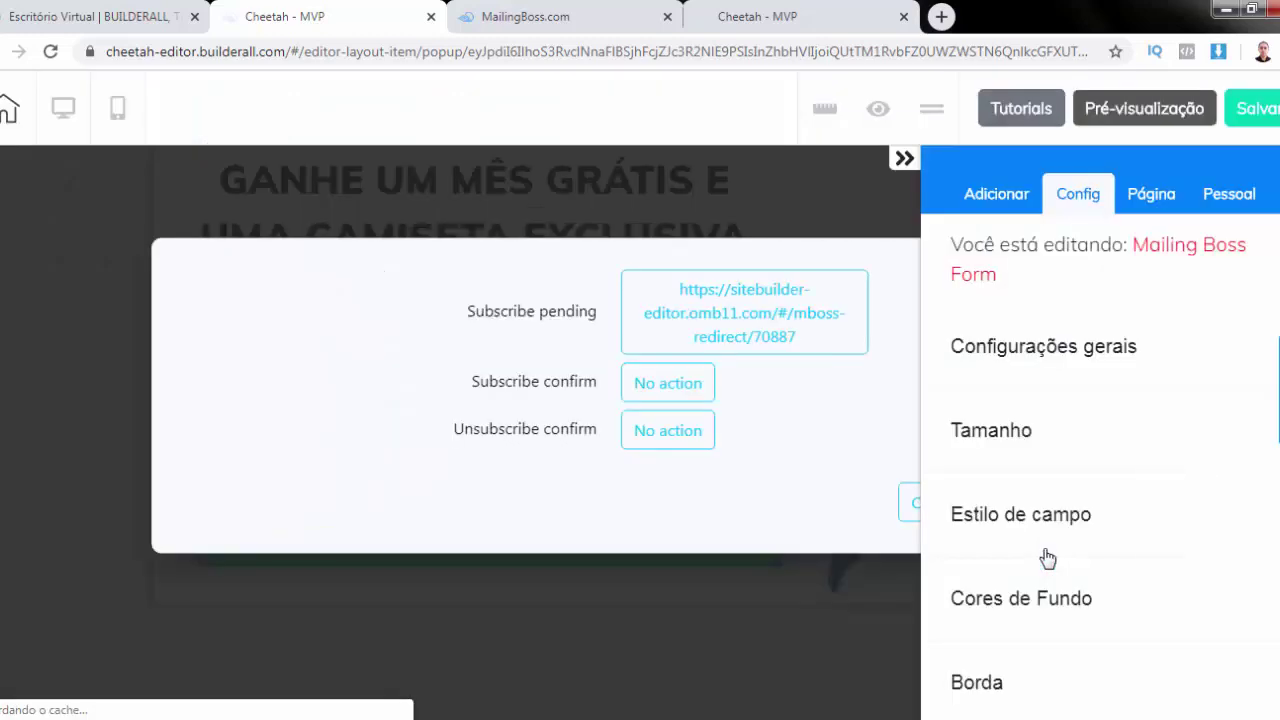
Set subscribe-confirm to the page redirect as well and save the redirect URLs
{"action": "left_click", "coordinate": [693, 393]}
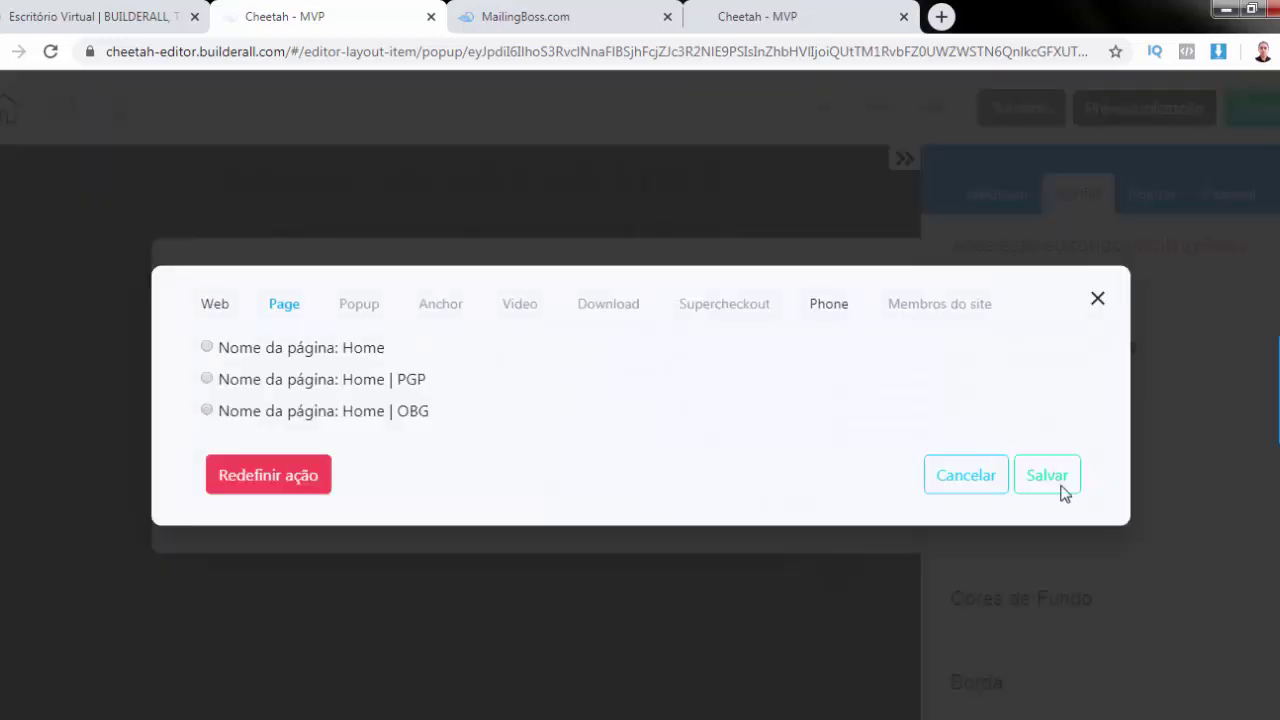
{"action": "left_click", "coordinate": [1062, 487]}
{"action": "left_click", "coordinate": [1038, 530]}
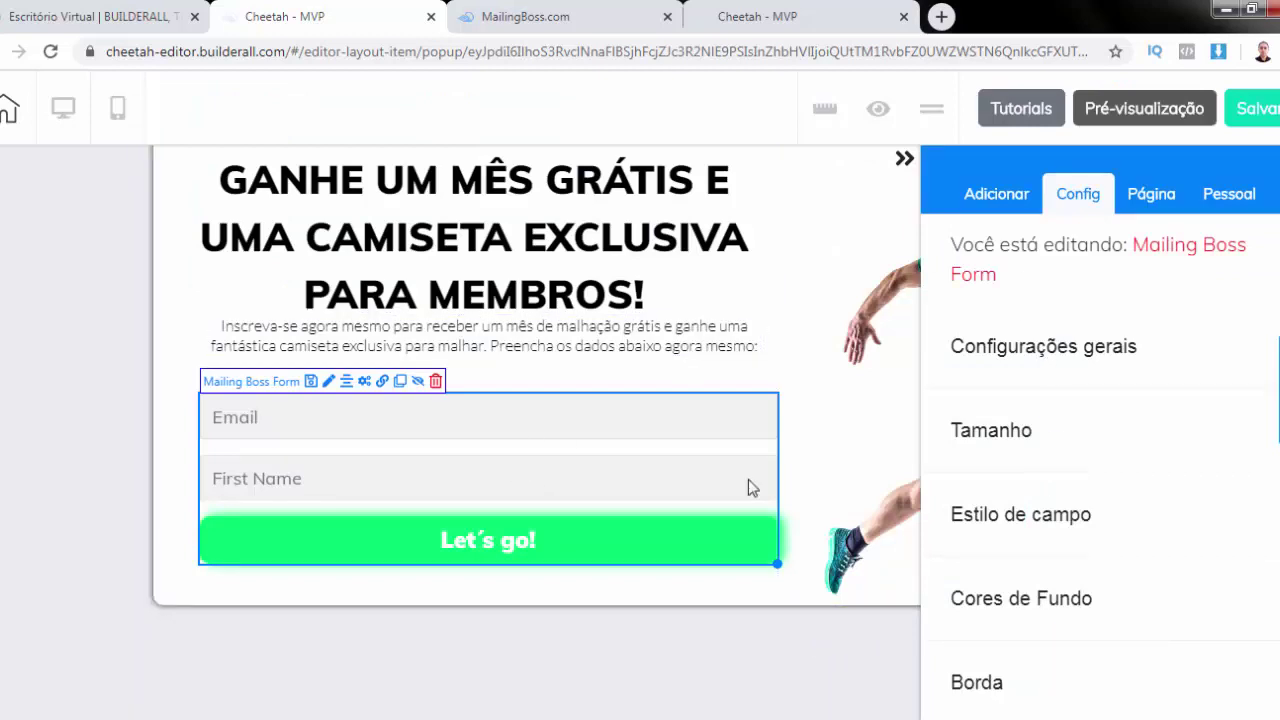
{"action": "left_click", "coordinate": [383, 381]}
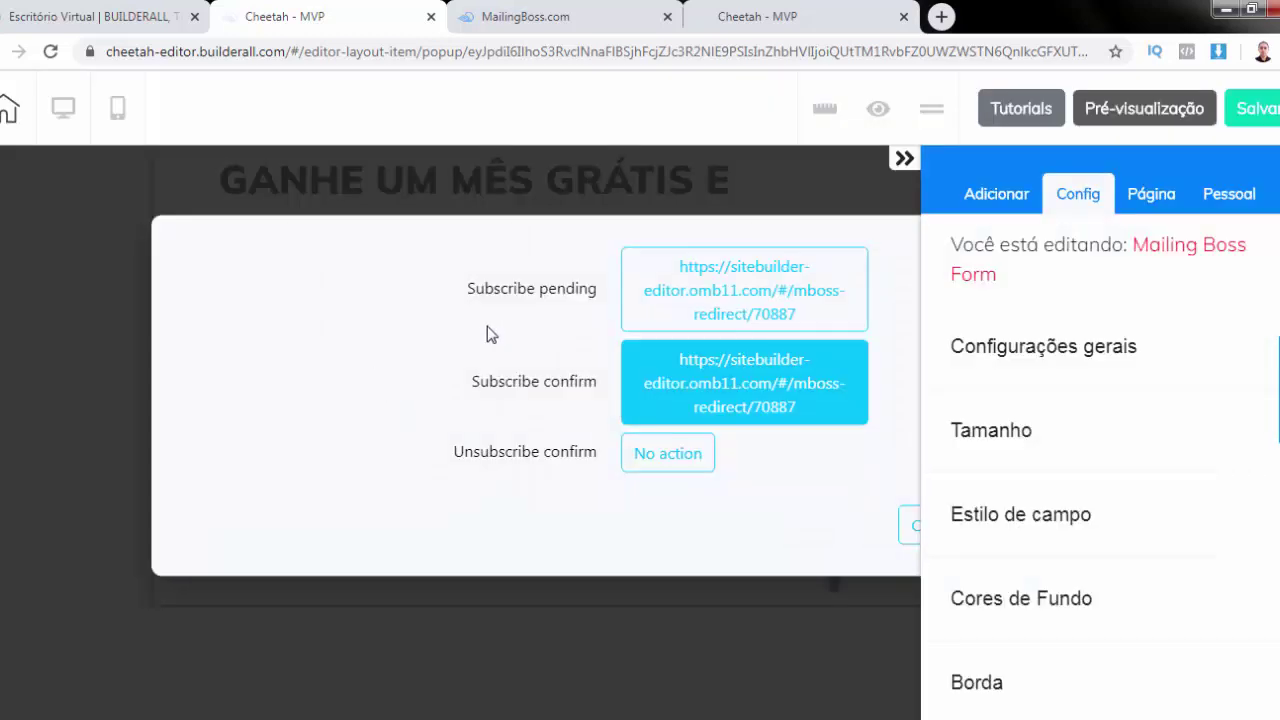
{"action": "left_click", "coordinate": [905, 160]}
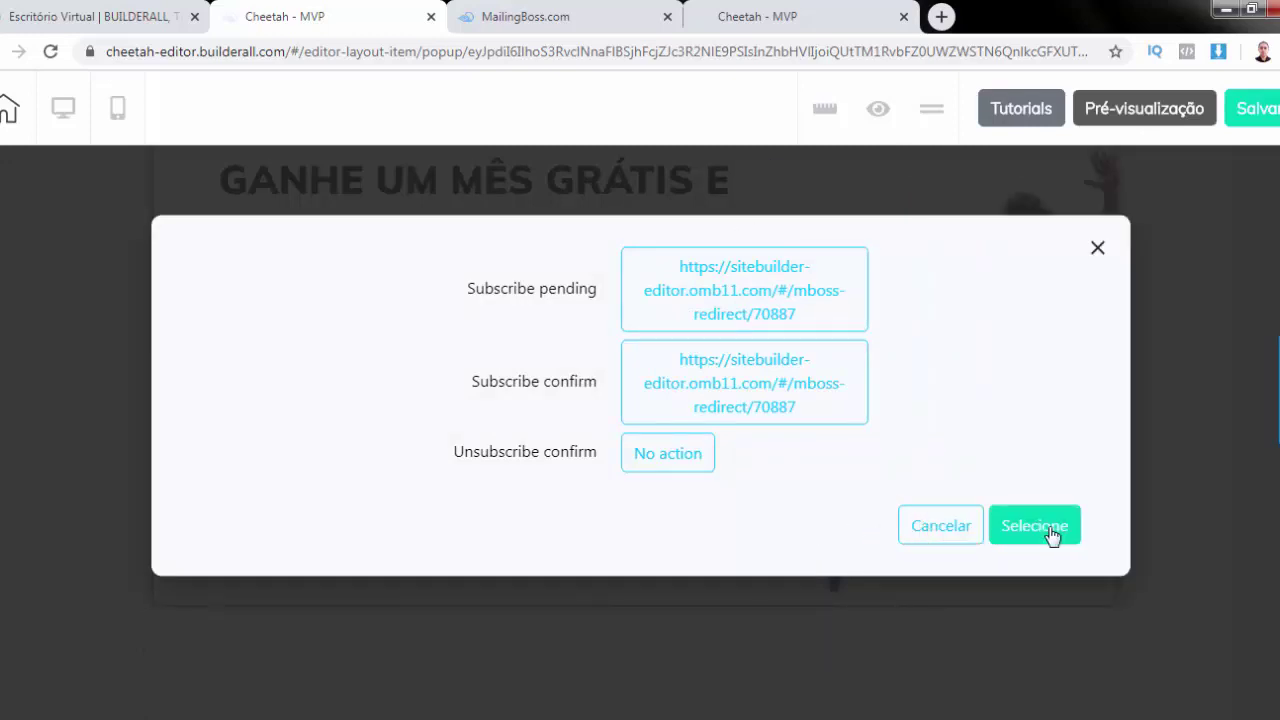
{"action": "left_click", "coordinate": [1035, 526]}
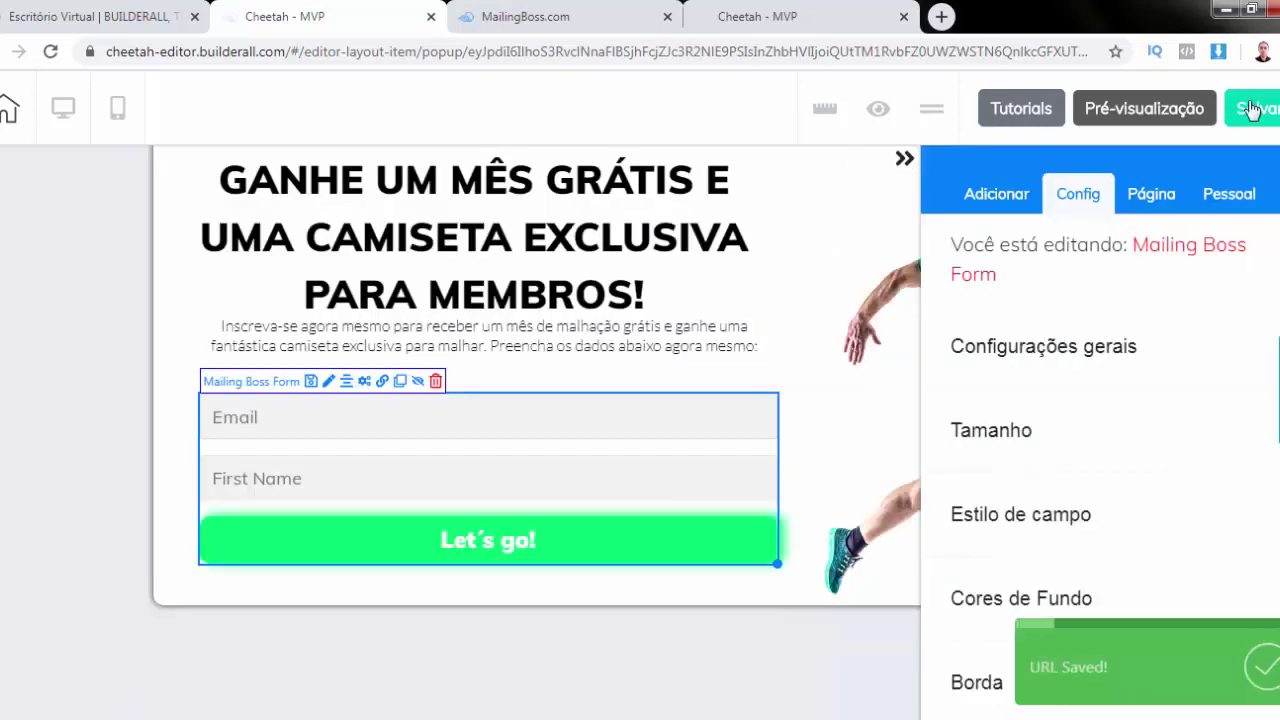
Save and republish the site, then view the live summer-promotion Home page in its new tab
{"action": "left_click", "coordinate": [7, 112]}
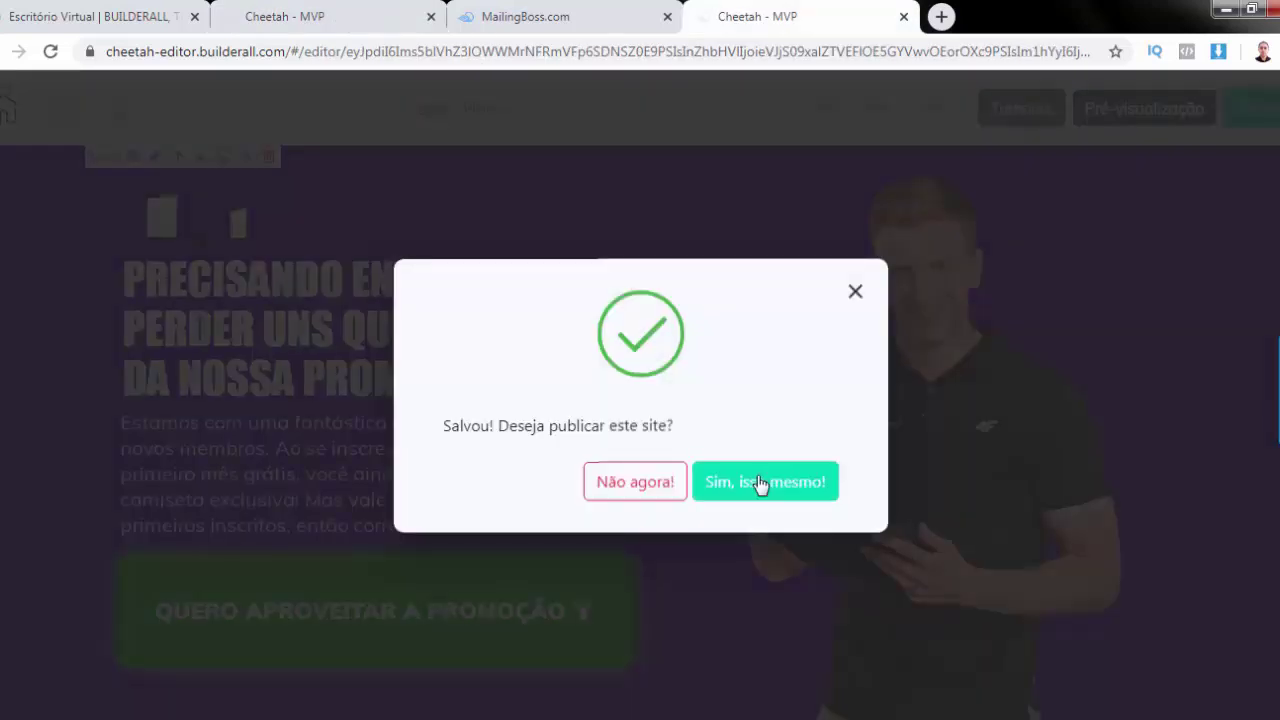
{"action": "left_click", "coordinate": [757, 480]}
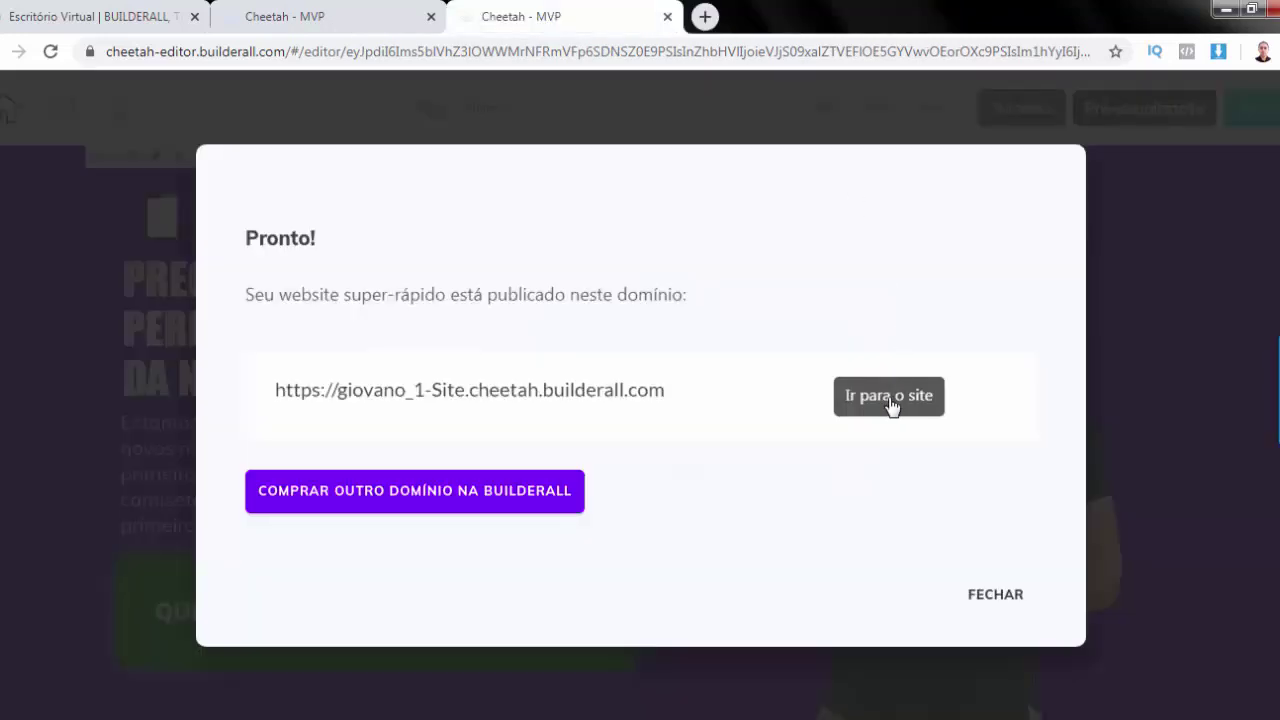
{"action": "left_click", "coordinate": [886, 402]}
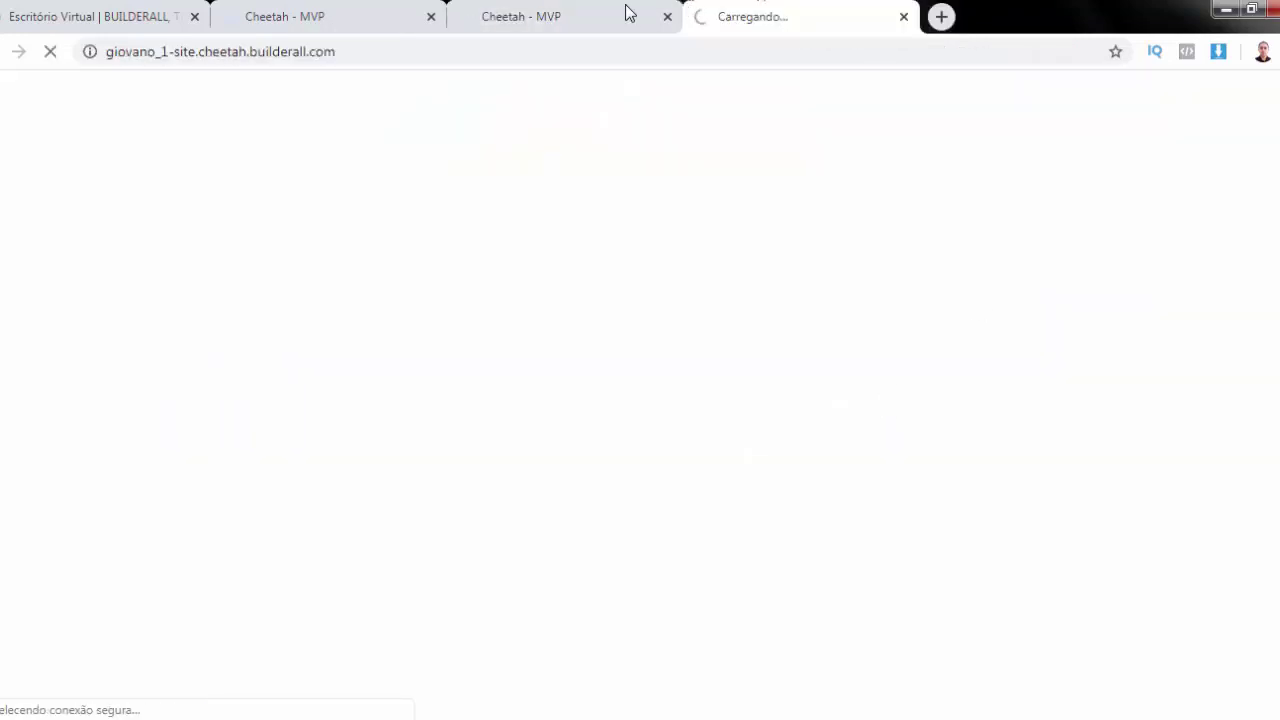
{"action": "left_click", "coordinate": [480, 10]}
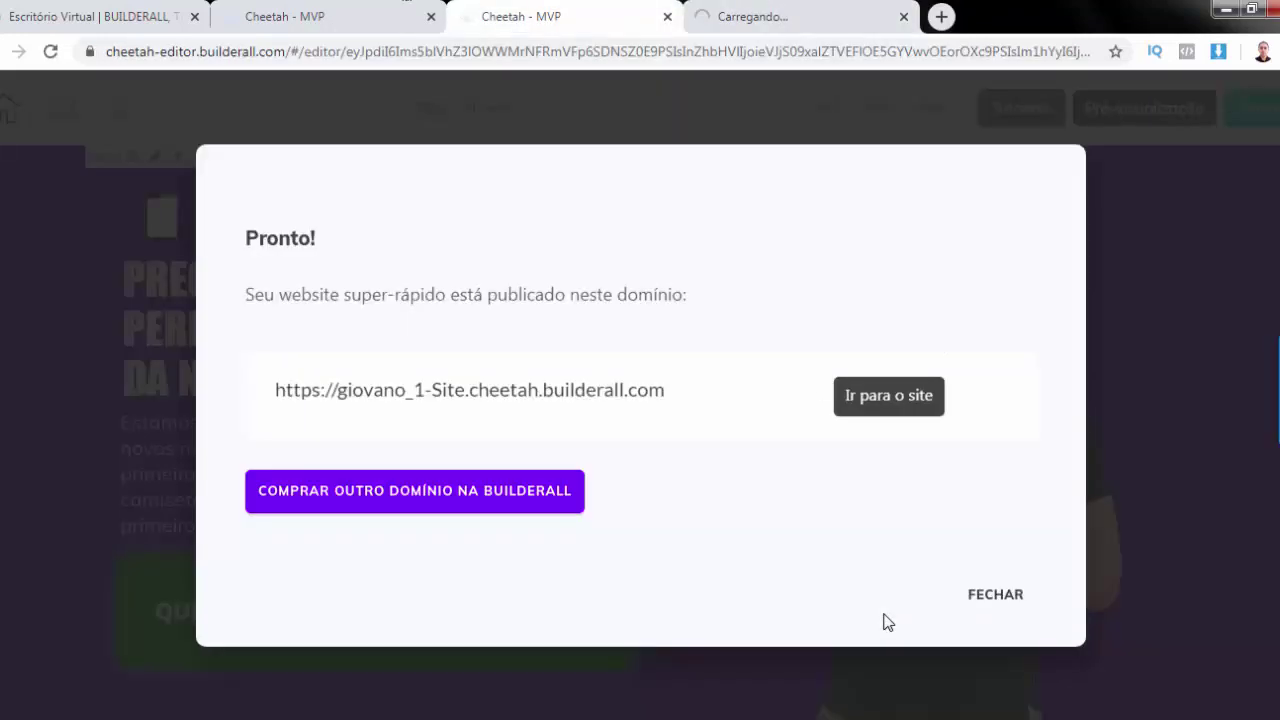
{"action": "left_click", "coordinate": [1010, 596]}
{"action": "key", "text": "ctrl+Tab"}
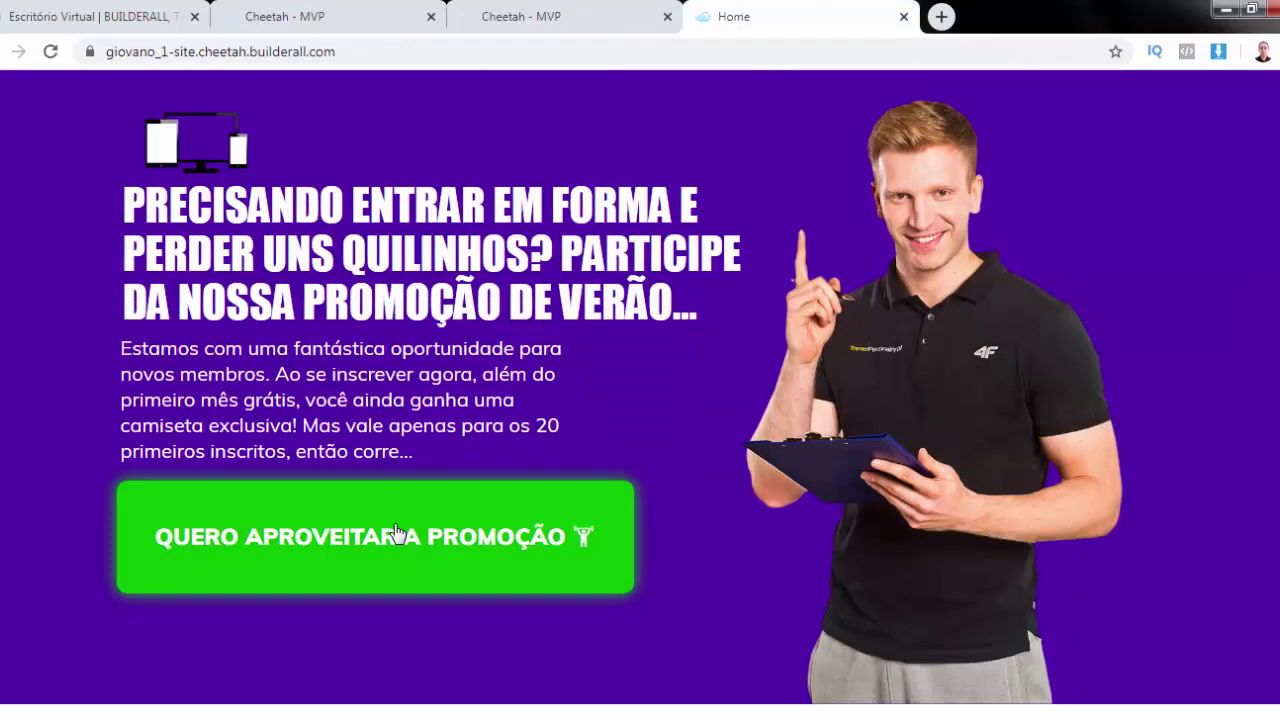
Sign up through the QUERO APROVEITAR A PROMOÇÃO popup with a test email and first name
{"action": "left_click", "coordinate": [397, 533]}
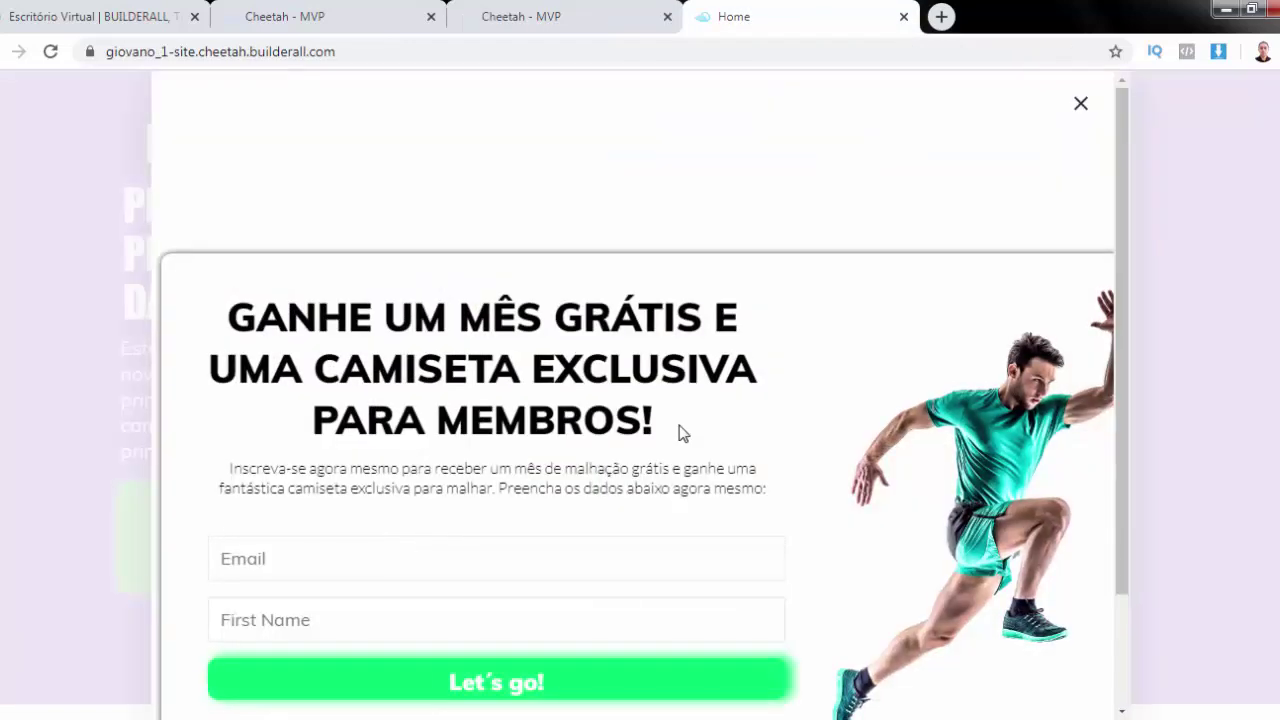
{"action": "scroll", "coordinate": [486, 434], "scroll_direction": "down", "scroll_amount": 2}
{"action": "left_click", "coordinate": [452, 414]}
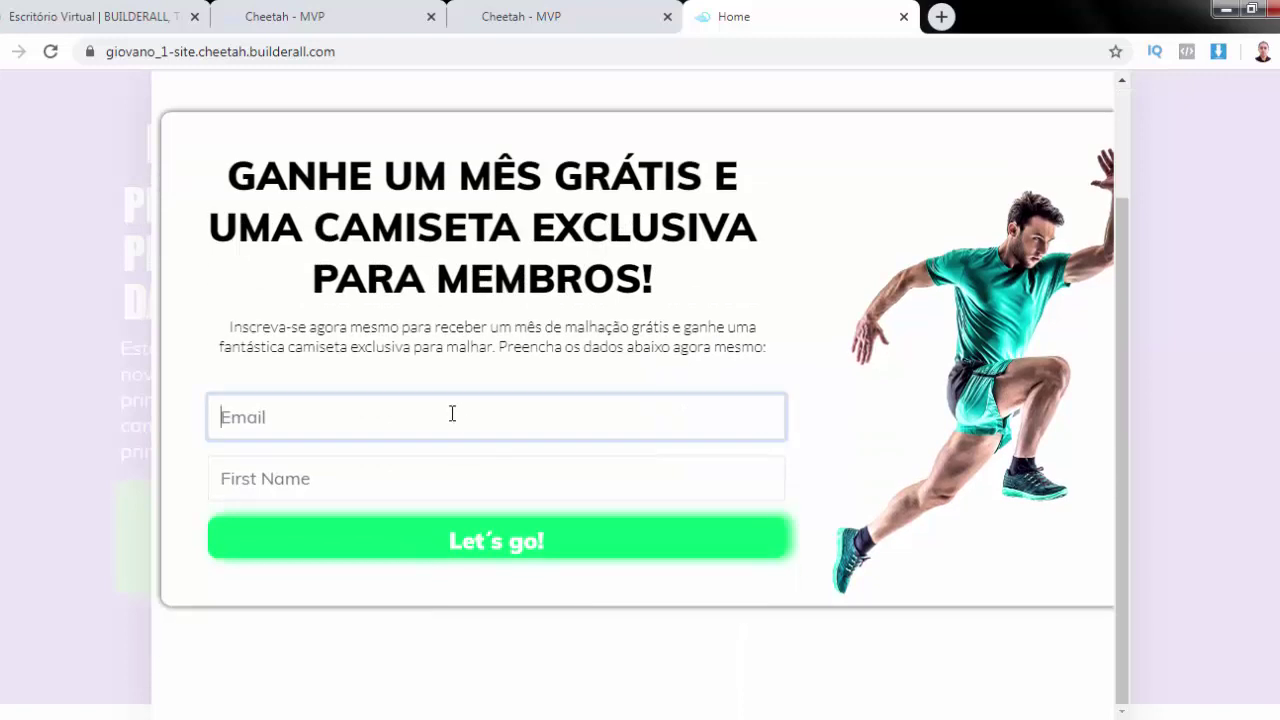
{"action": "key", "text": "Tab"}
{"action": "type", "text": "Giovano"}
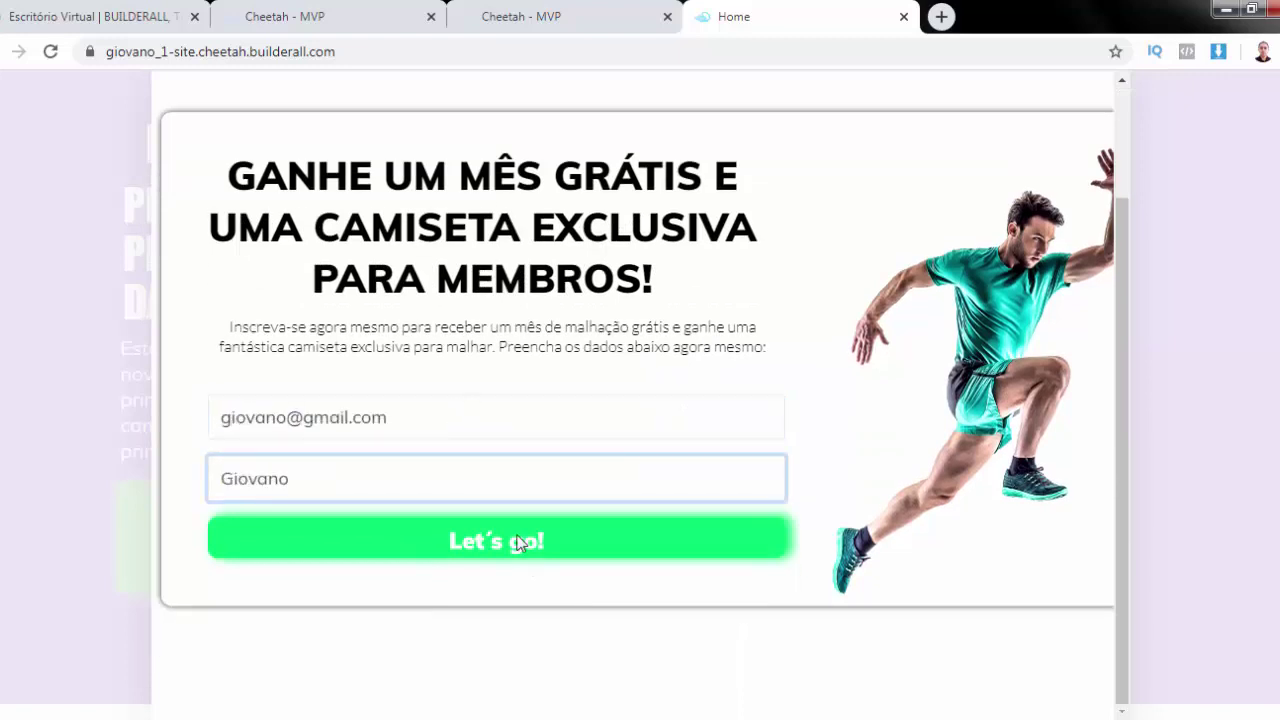
{"action": "left_click", "coordinate": [518, 542]}
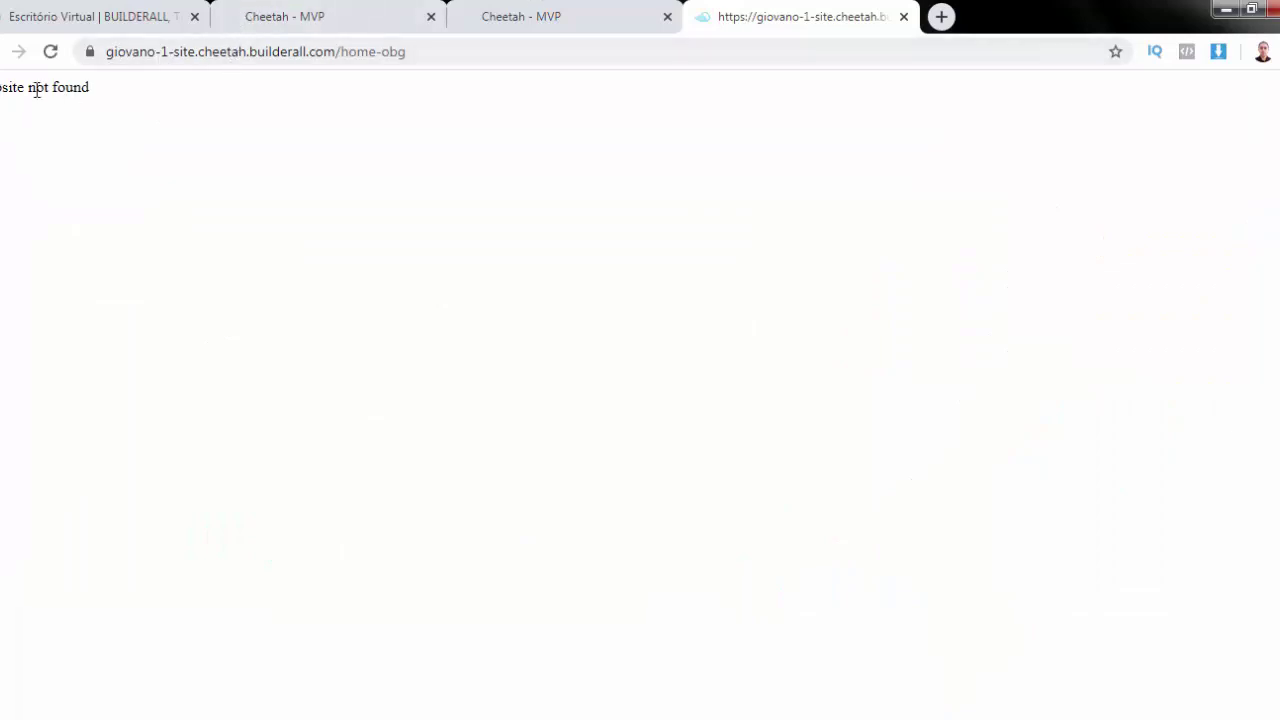
Check the home-obg tab and the editor tab, then return to the site's pages dashboard
{"action": "left_click", "coordinate": [319, 17]}
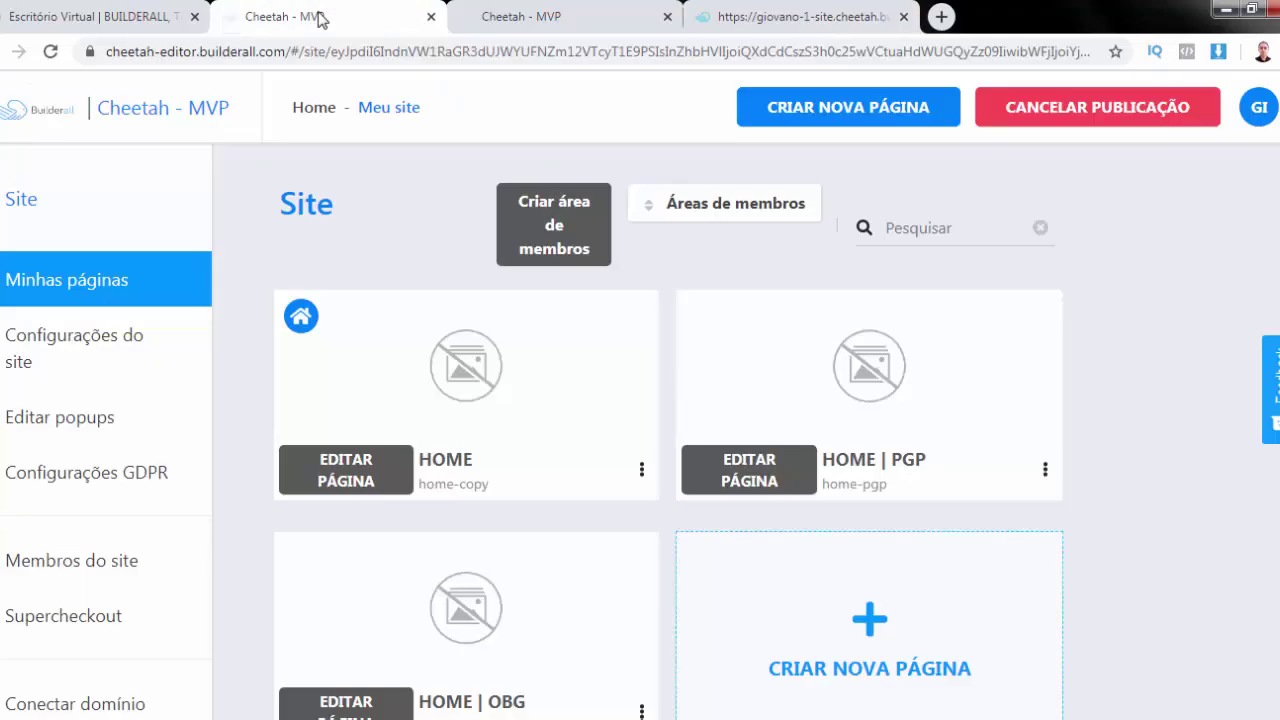
{"action": "left_click", "coordinate": [740, 16]}
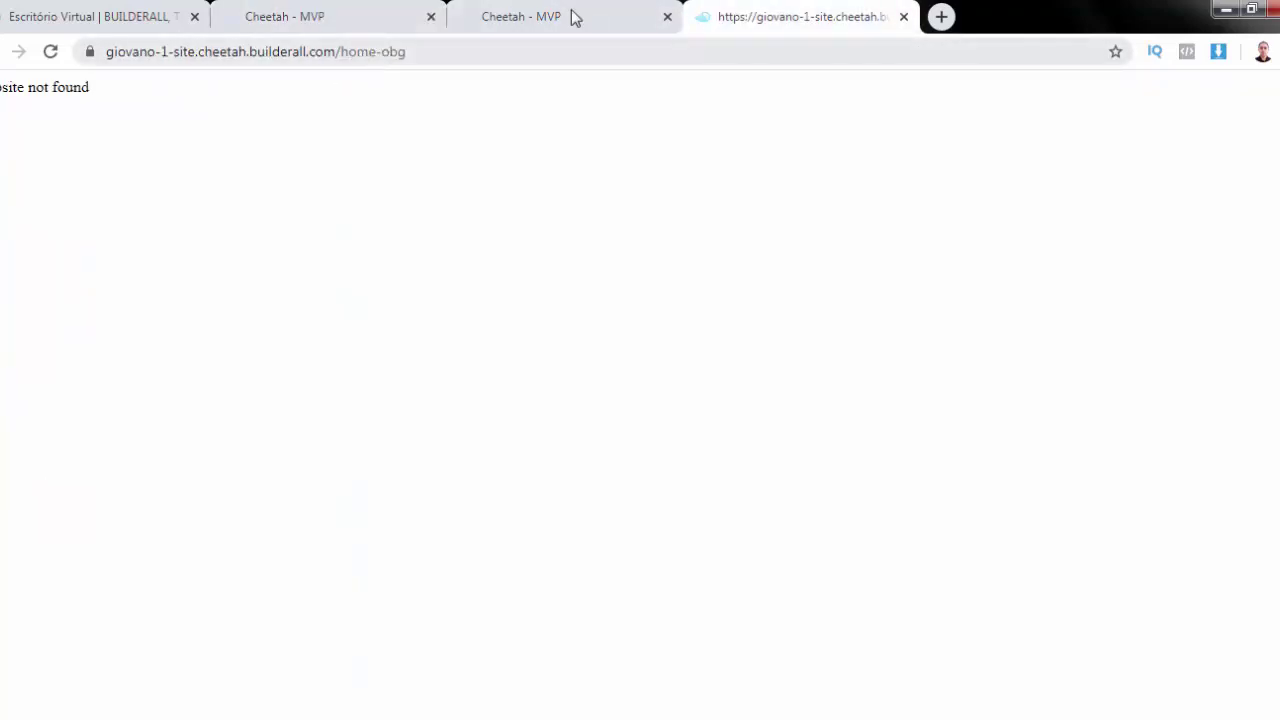
{"action": "left_click", "coordinate": [525, 18]}
{"action": "left_click", "coordinate": [352, 17]}
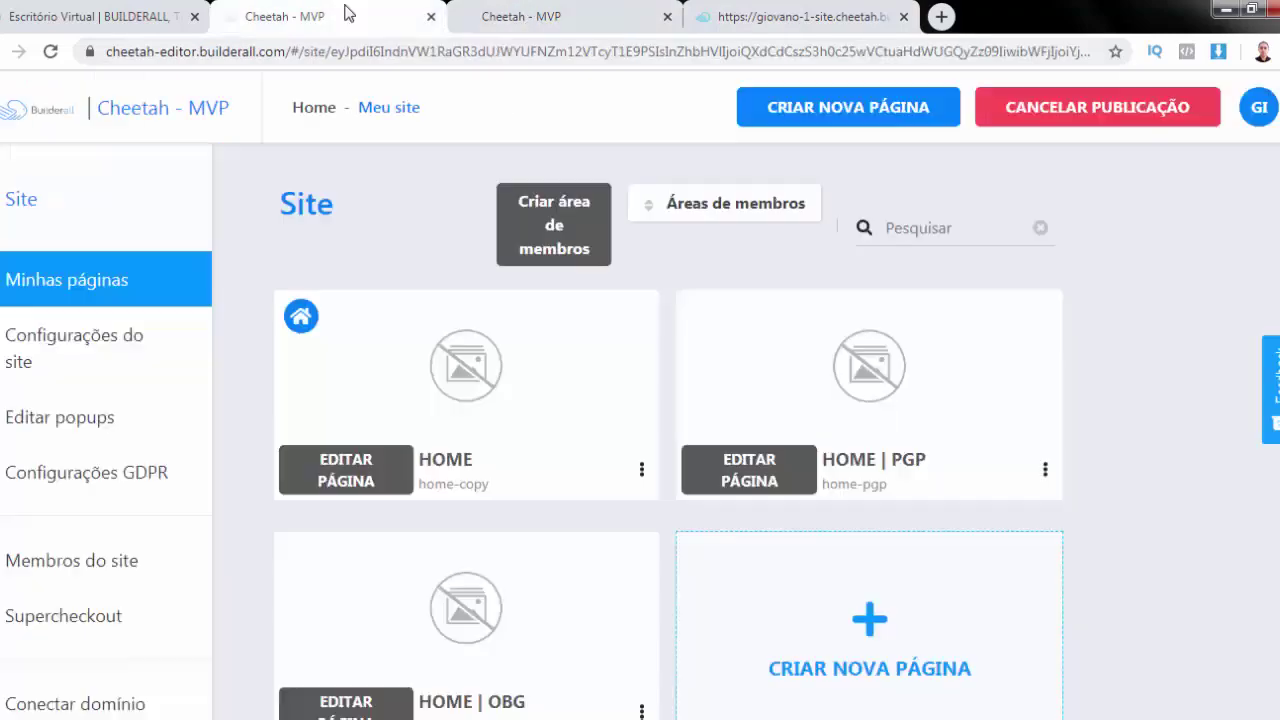
{"action": "scroll", "coordinate": [686, 443], "scroll_direction": "down", "scroll_amount": 2}
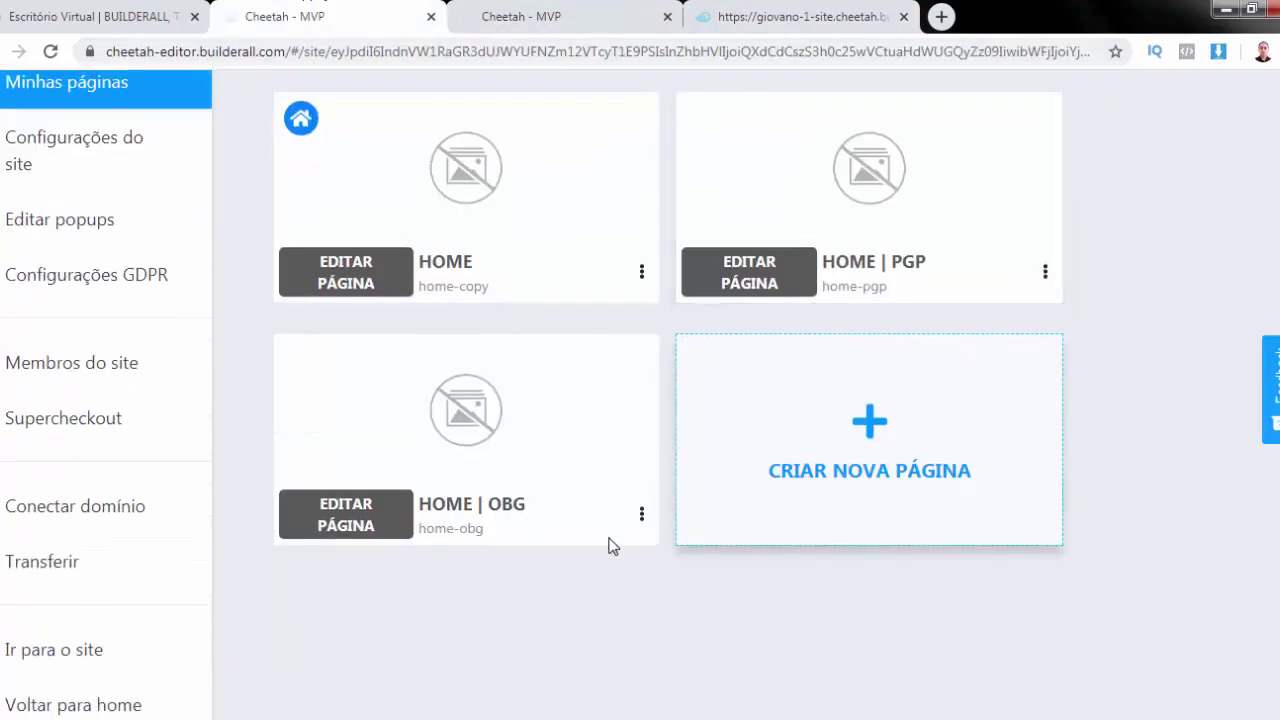
Preview HOME | OBG live via its ⋮ menu, close it, and open the page's editor
{"action": "left_click", "coordinate": [641, 517]}
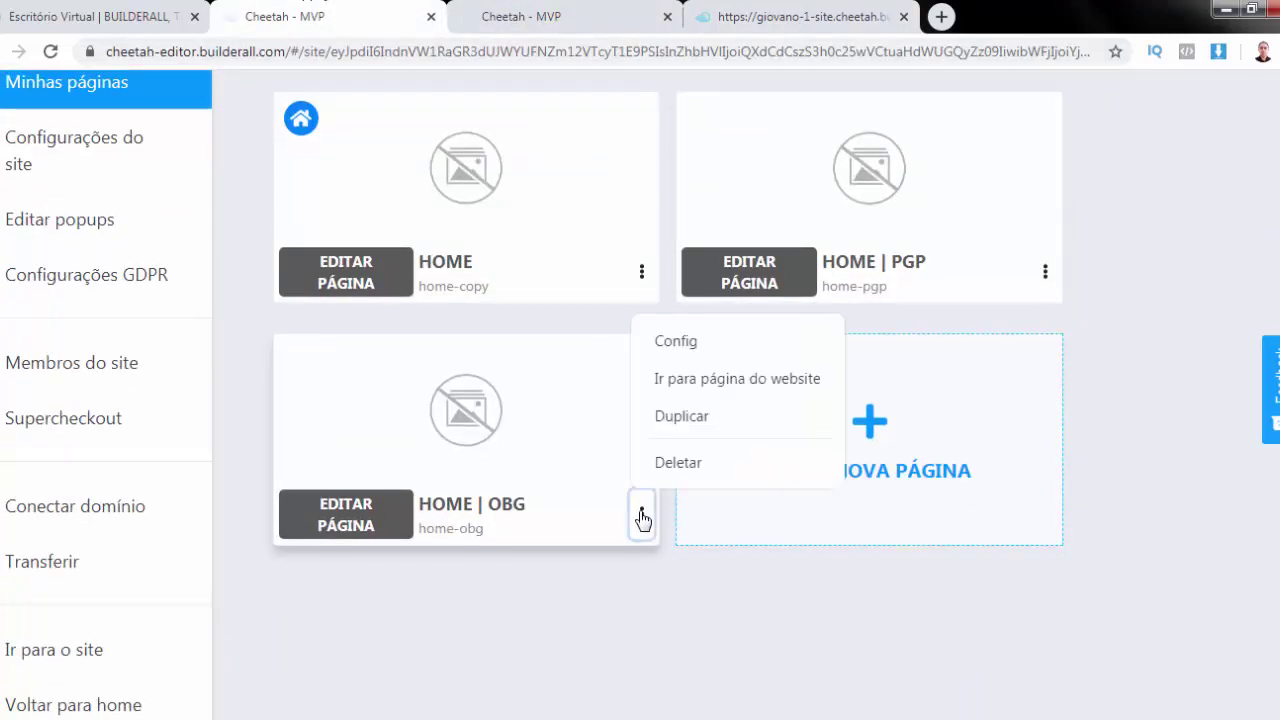
{"action": "left_click", "coordinate": [716, 382]}
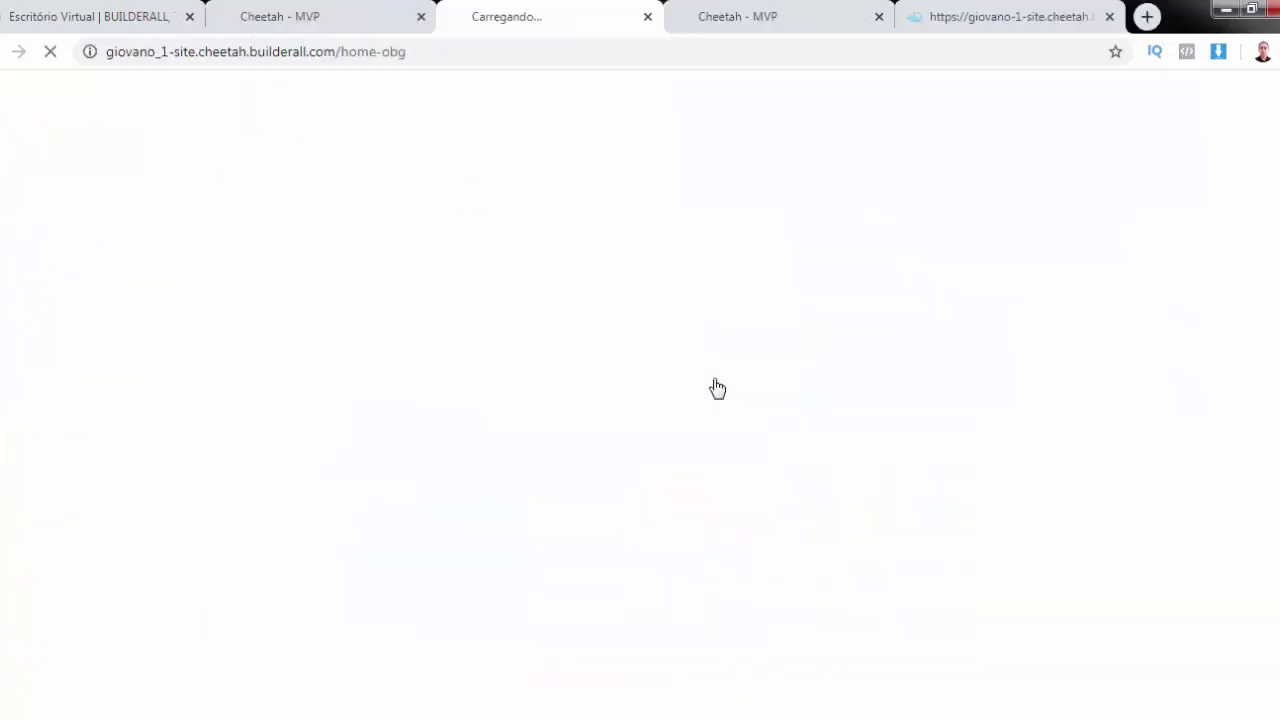
{"action": "scroll", "coordinate": [721, 386], "scroll_direction": "down", "scroll_amount": 2}
{"action": "scroll", "coordinate": [720, 390], "scroll_direction": "up", "scroll_amount": 2}
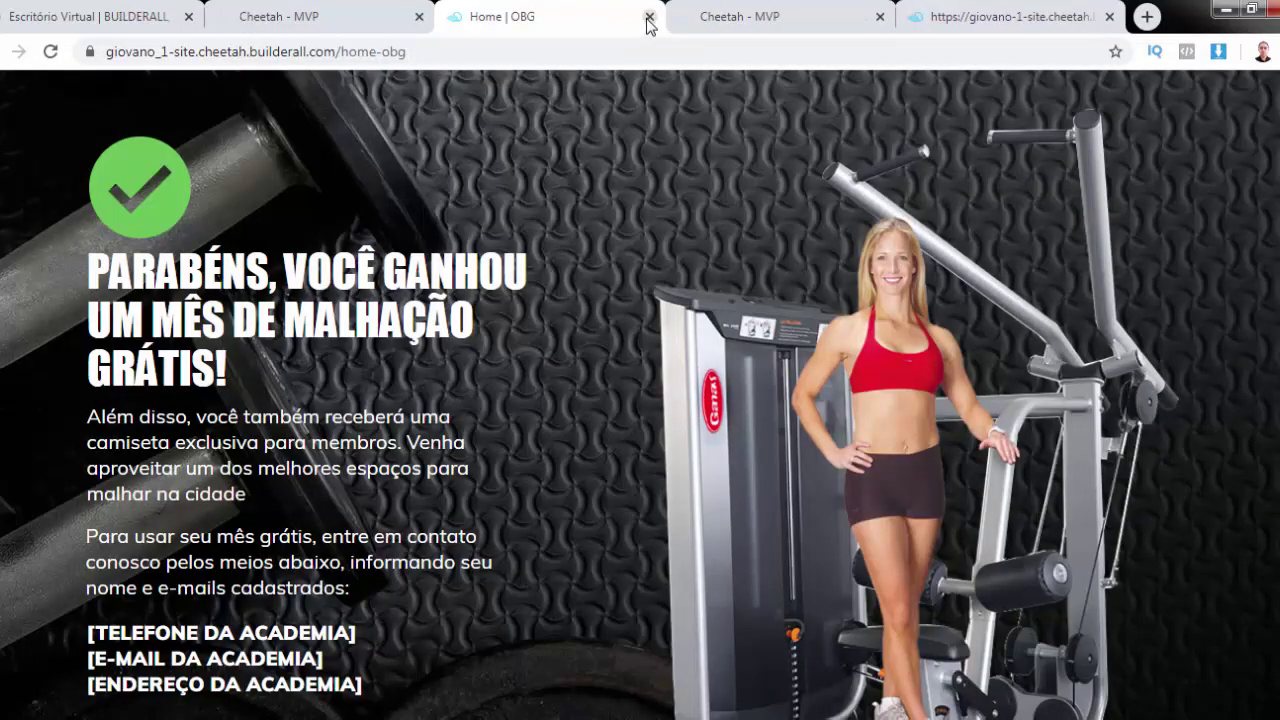
{"action": "left_click", "coordinate": [648, 18]}
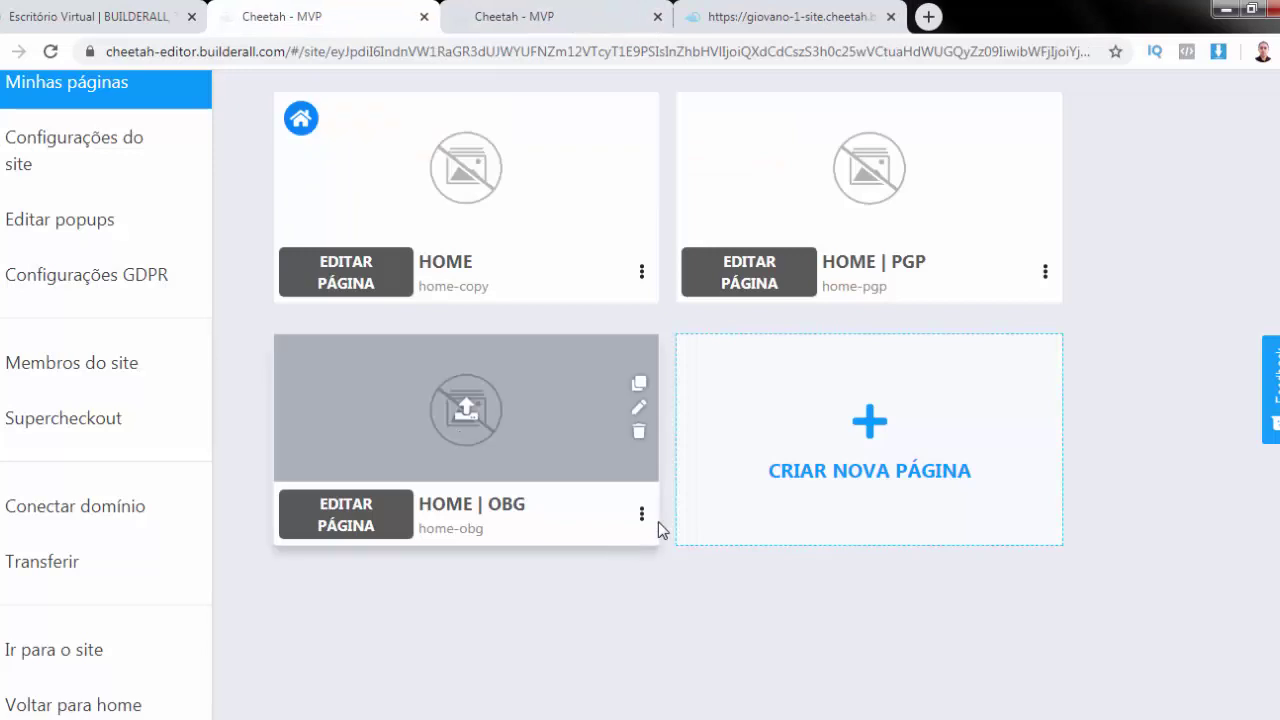
{"action": "left_click", "coordinate": [346, 521]}
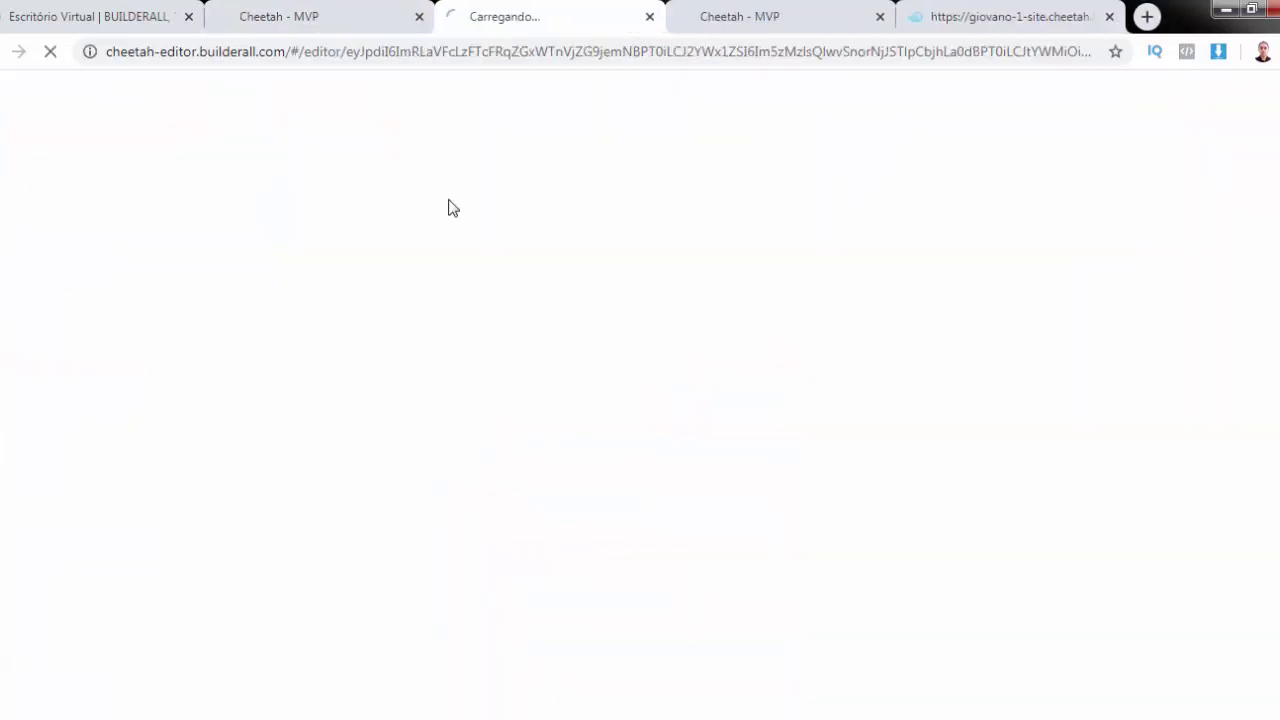
Move between the open tabs until the HOME | OBG editor finishes loading
{"action": "left_click", "coordinate": [981, 17]}
{"action": "left_click", "coordinate": [776, 16]}
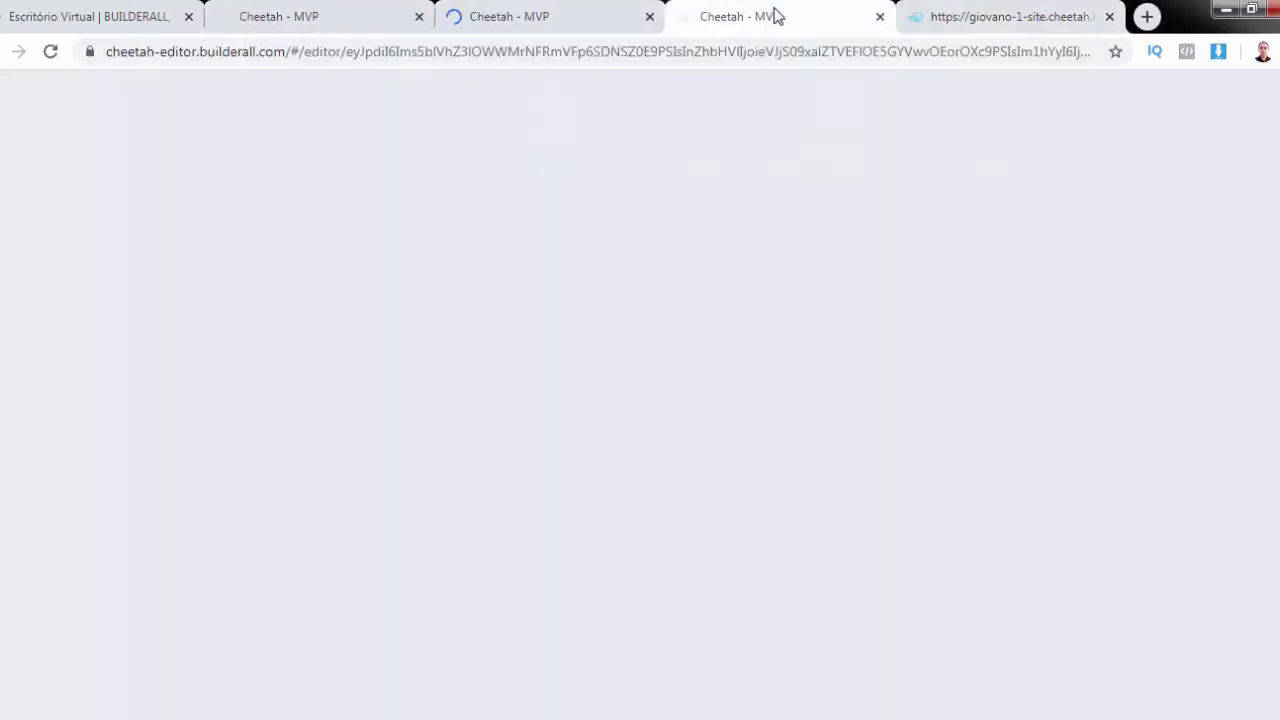
{"action": "left_click", "coordinate": [1008, 17]}
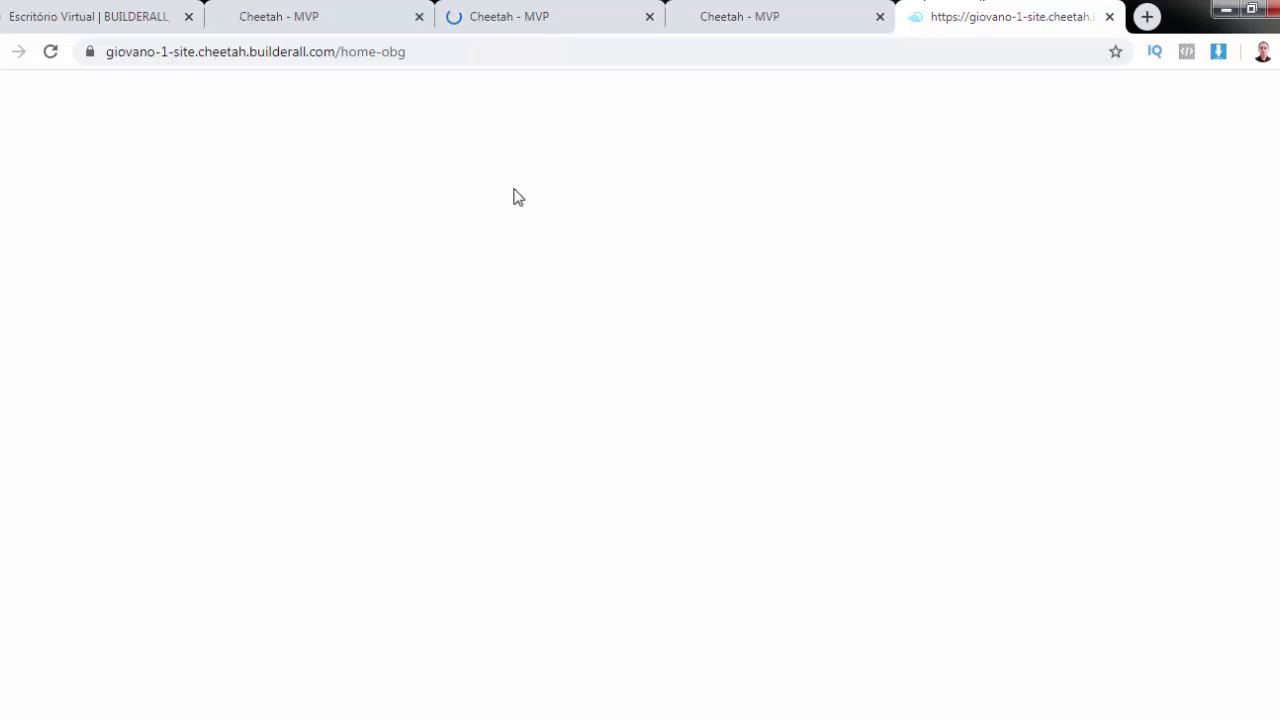
{"action": "key", "text": "ctrl+3"}
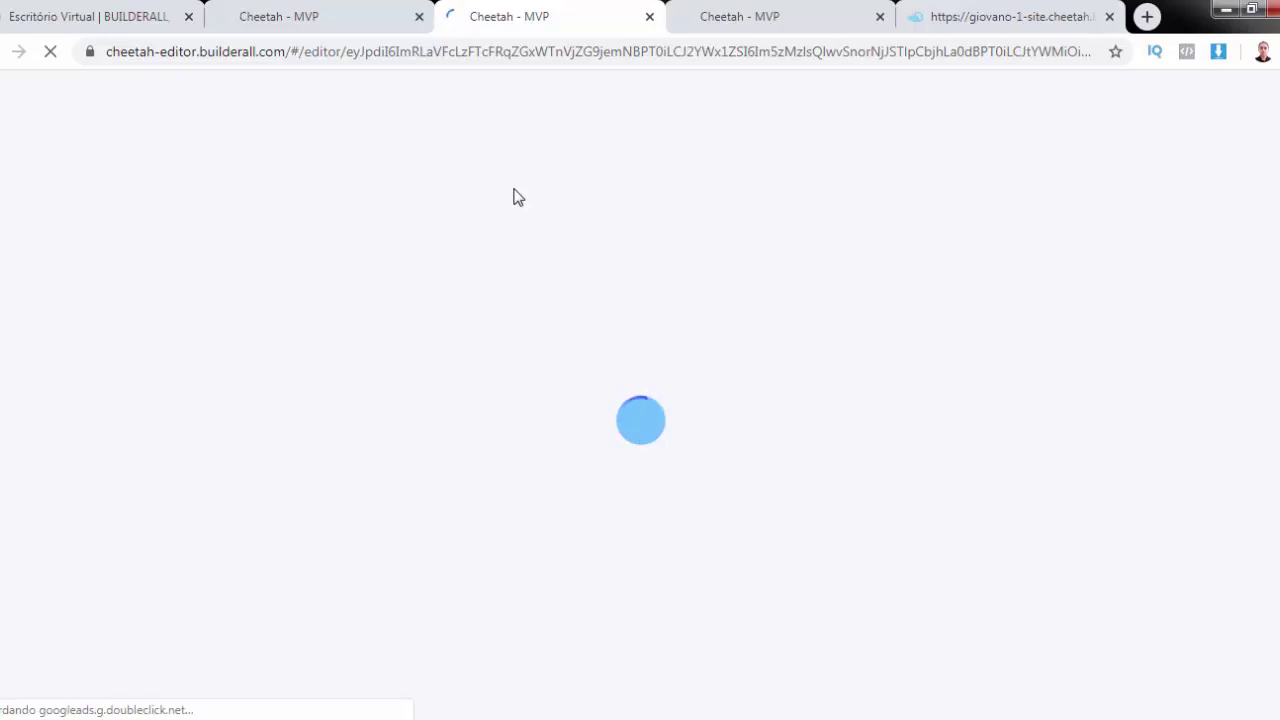
{"action": "left_click", "coordinate": [776, 14]}
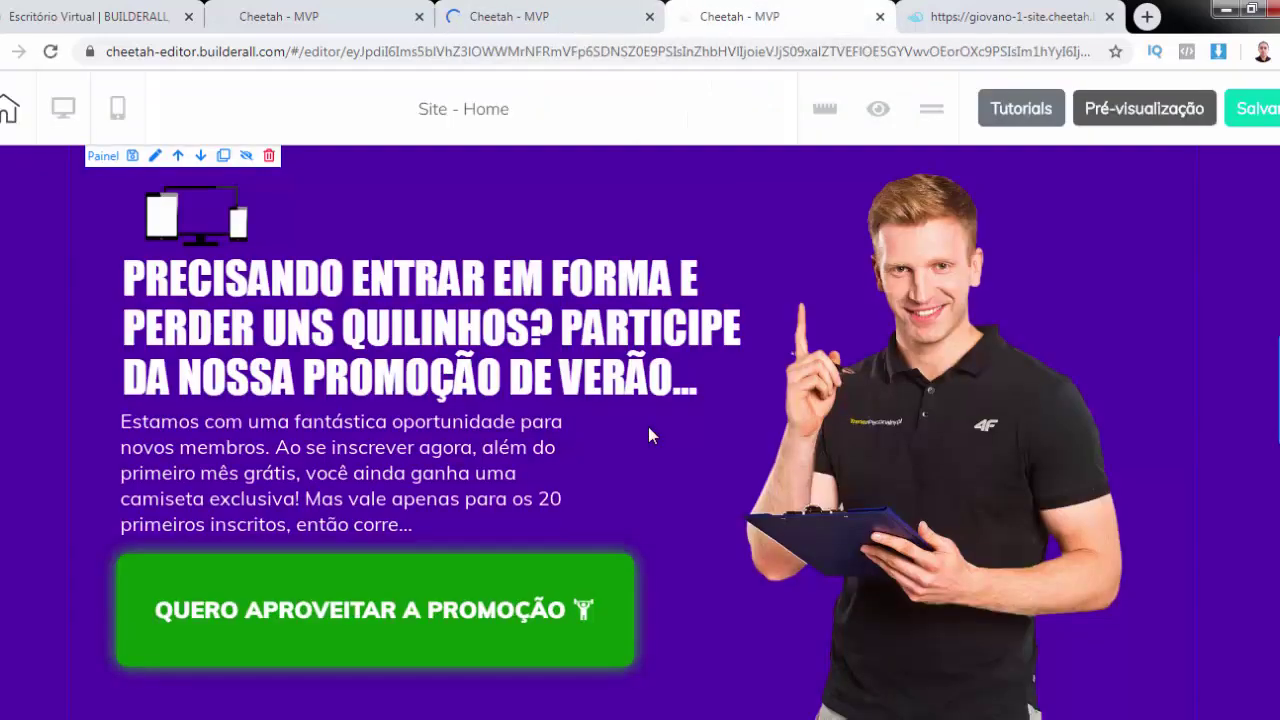
{"action": "scroll", "coordinate": [648, 426], "scroll_direction": "down", "scroll_amount": 2}
{"action": "scroll", "coordinate": [700, 400], "scroll_direction": "up", "scroll_amount": 2}
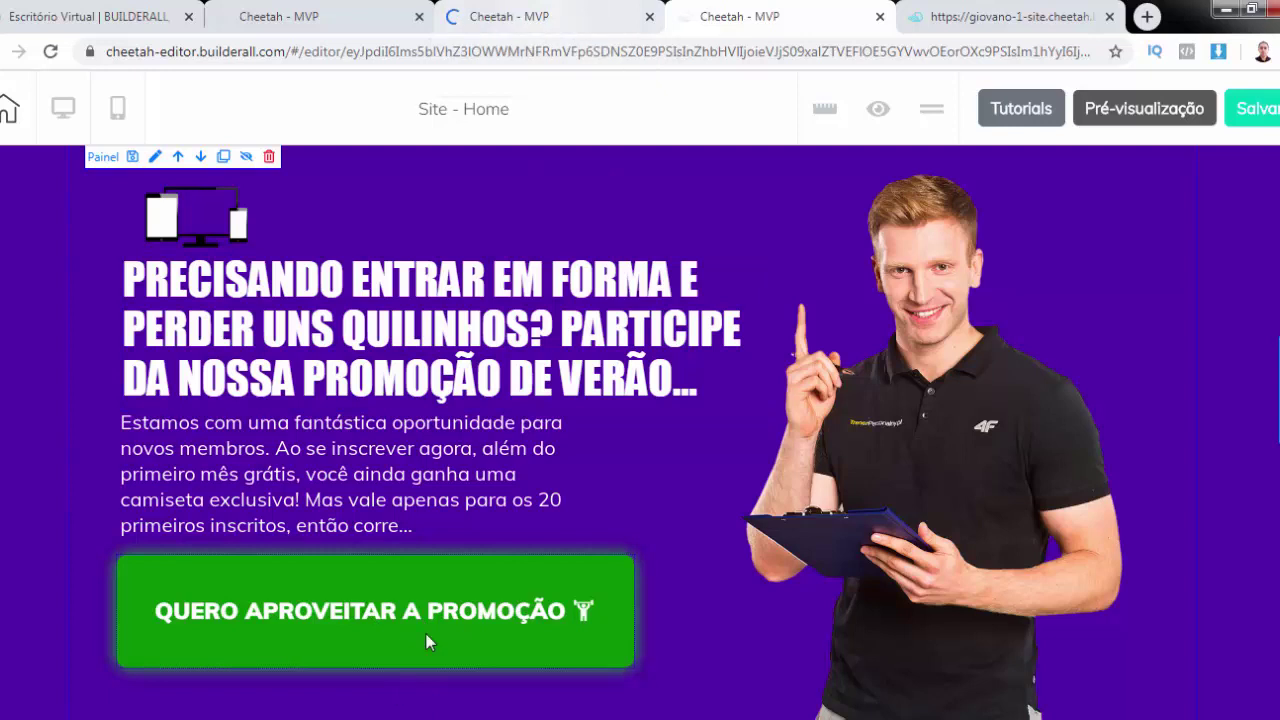
{"action": "left_click", "coordinate": [545, 18]}
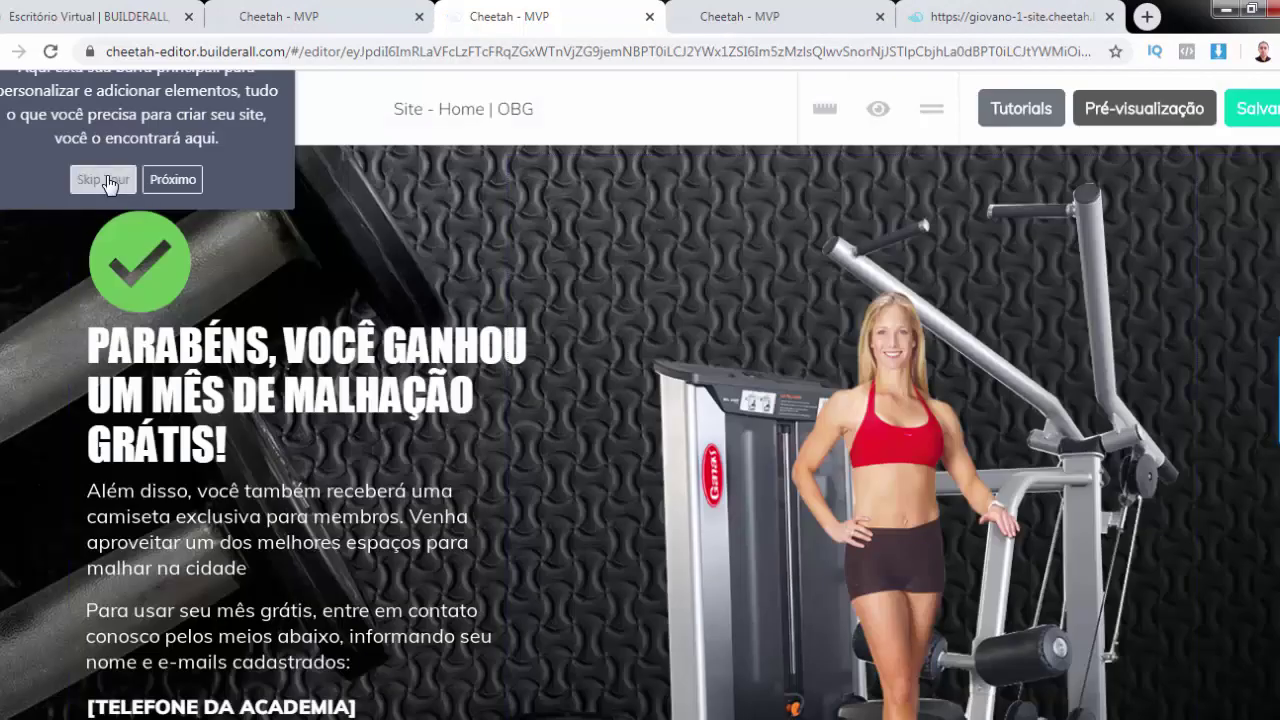
Skip the editor tour and scroll through the congratulations heading, contact placeholders and footer
{"action": "left_click", "coordinate": [104, 178]}
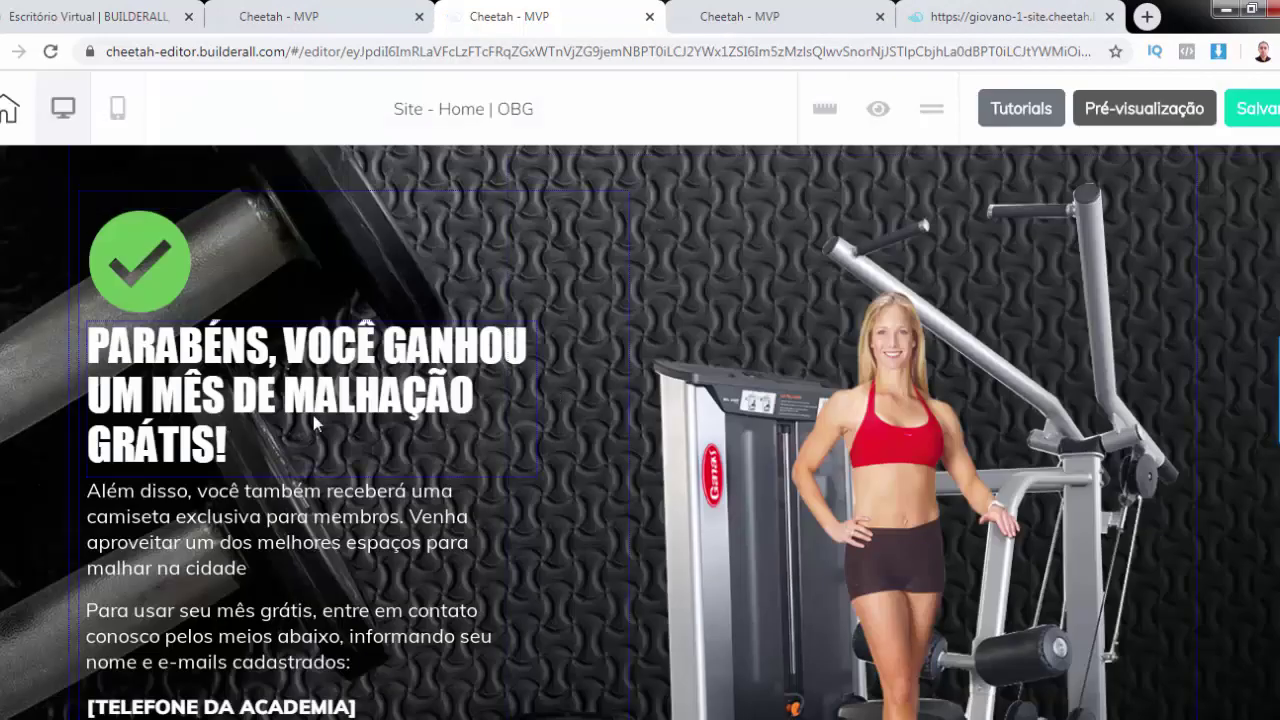
{"action": "scroll", "coordinate": [315, 415], "scroll_direction": "down", "scroll_amount": 3}
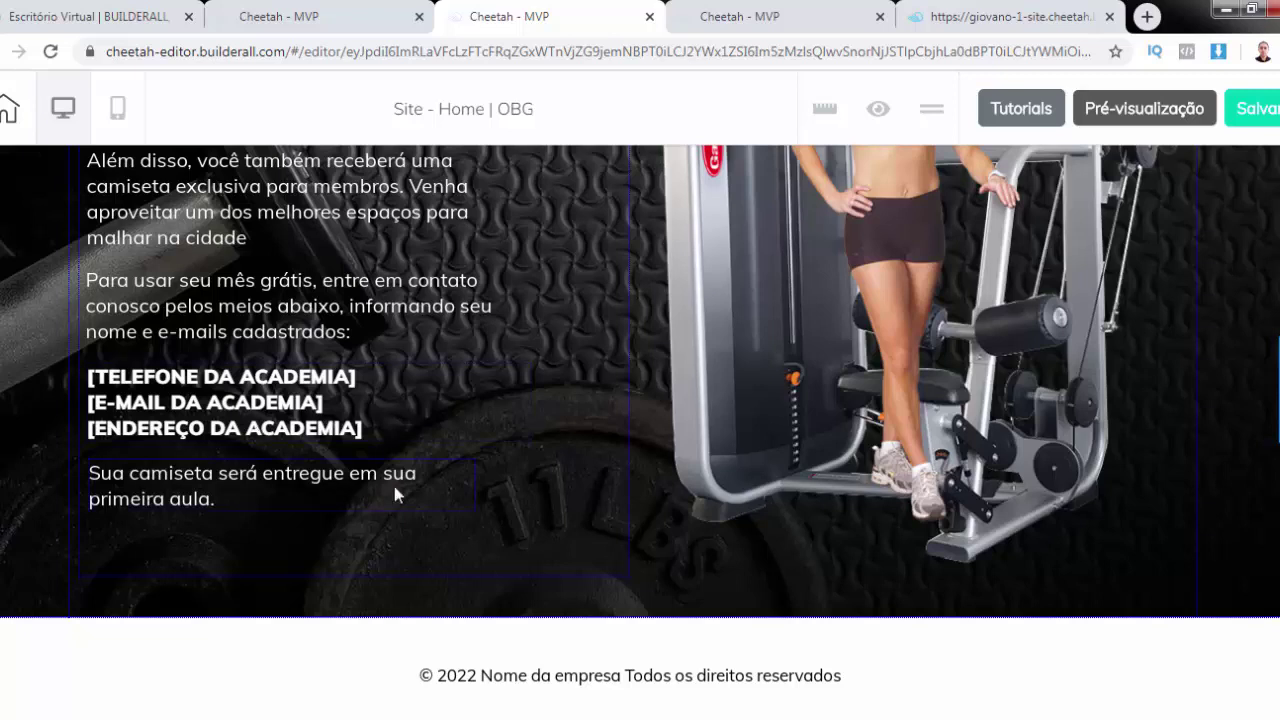
{"action": "scroll", "coordinate": [394, 486], "scroll_direction": "up", "scroll_amount": 3}
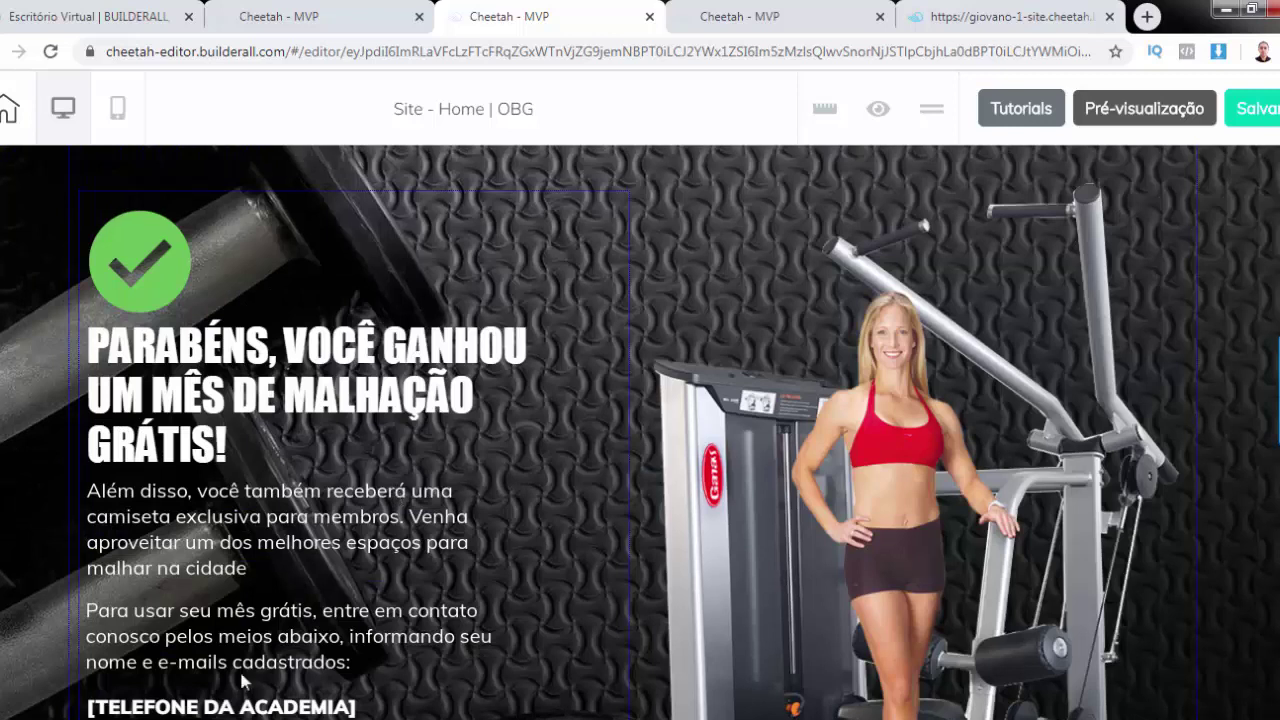
{"action": "scroll", "coordinate": [190, 335], "scroll_direction": "down", "scroll_amount": 3}
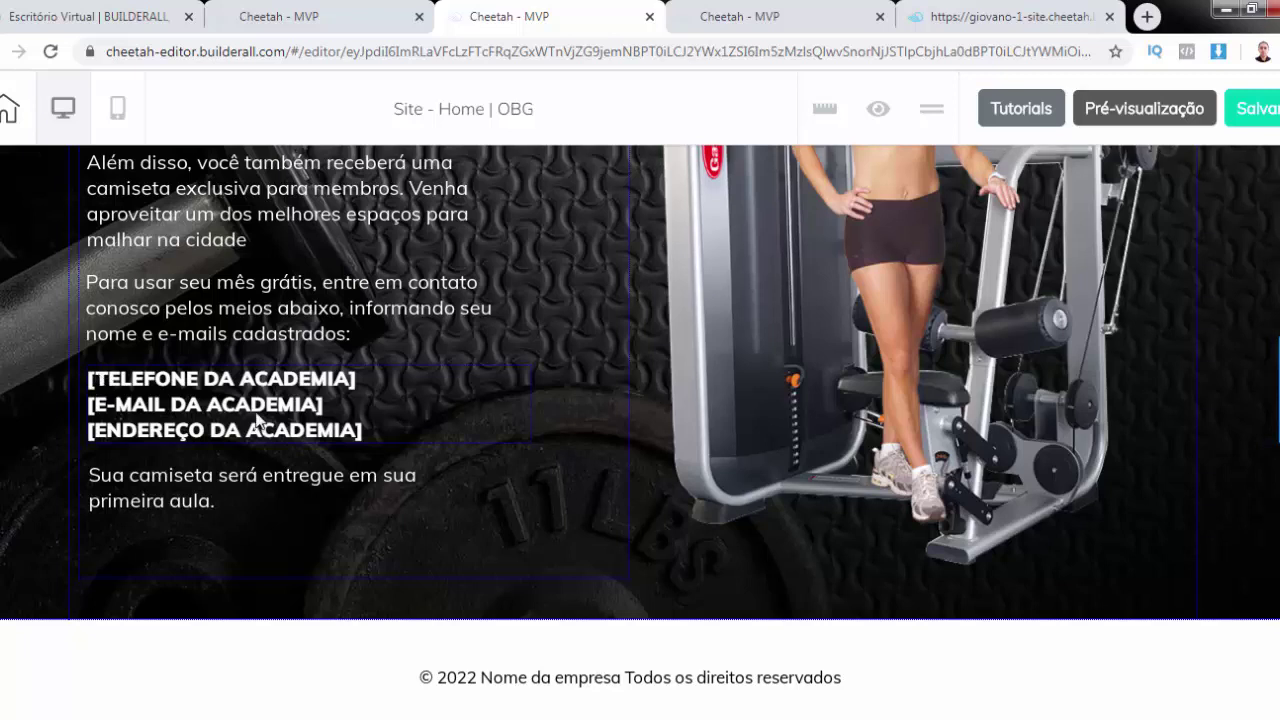
{"action": "scroll", "coordinate": [257, 418], "scroll_direction": "up", "scroll_amount": 1}
{"action": "scroll", "coordinate": [257, 418], "scroll_direction": "up", "scroll_amount": 2}
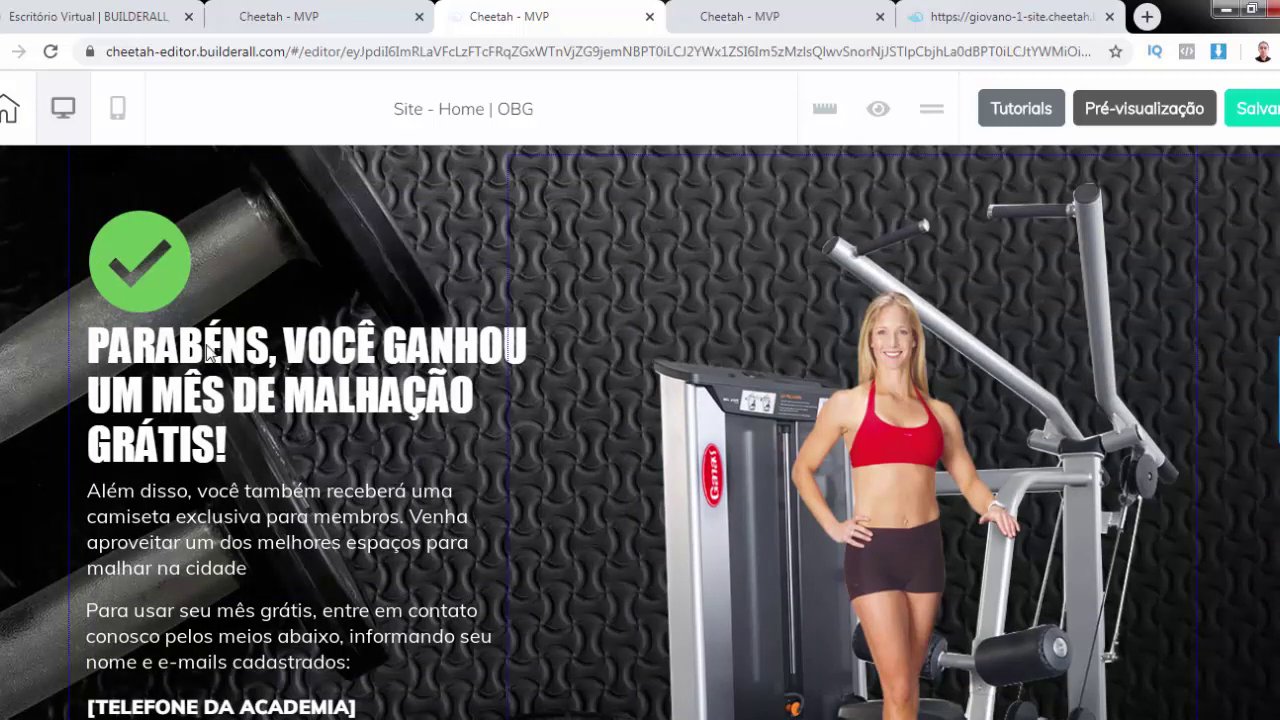
Save Home | OBG, confirm publishing with 'Sim, isso mesmo!', and go to the site
{"action": "left_click", "coordinate": [1268, 113]}
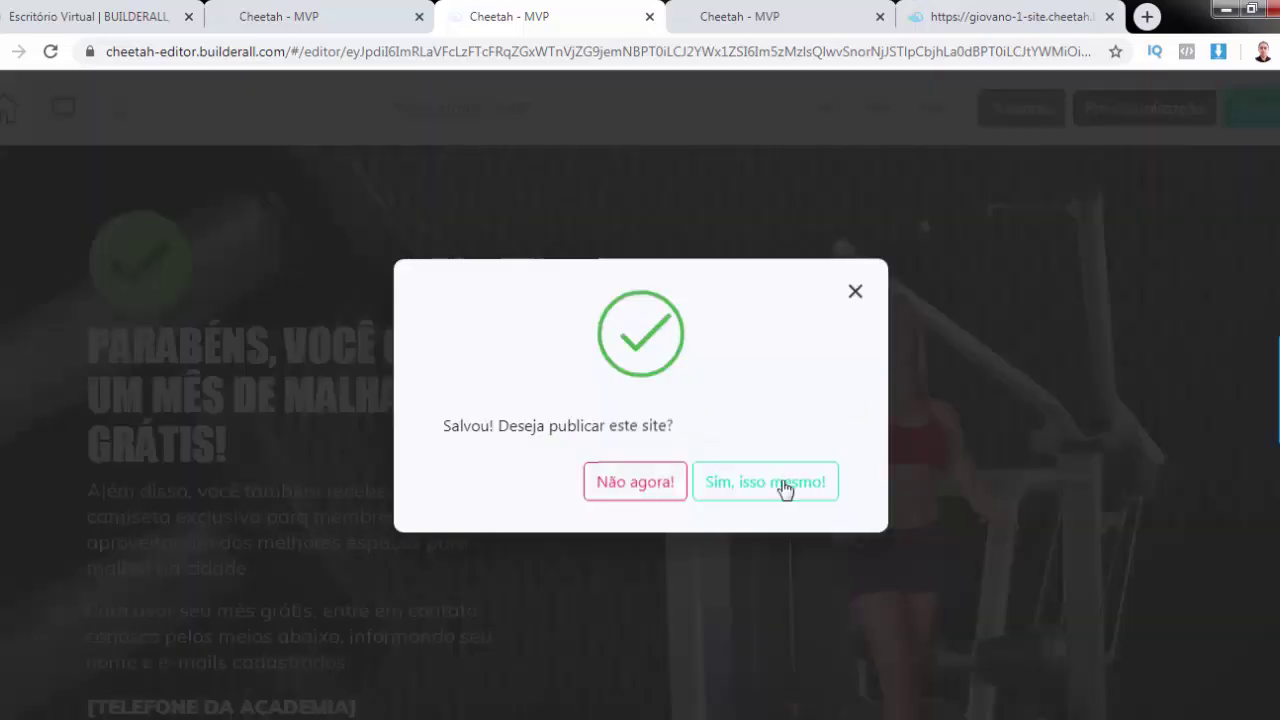
{"action": "left_click", "coordinate": [789, 487]}
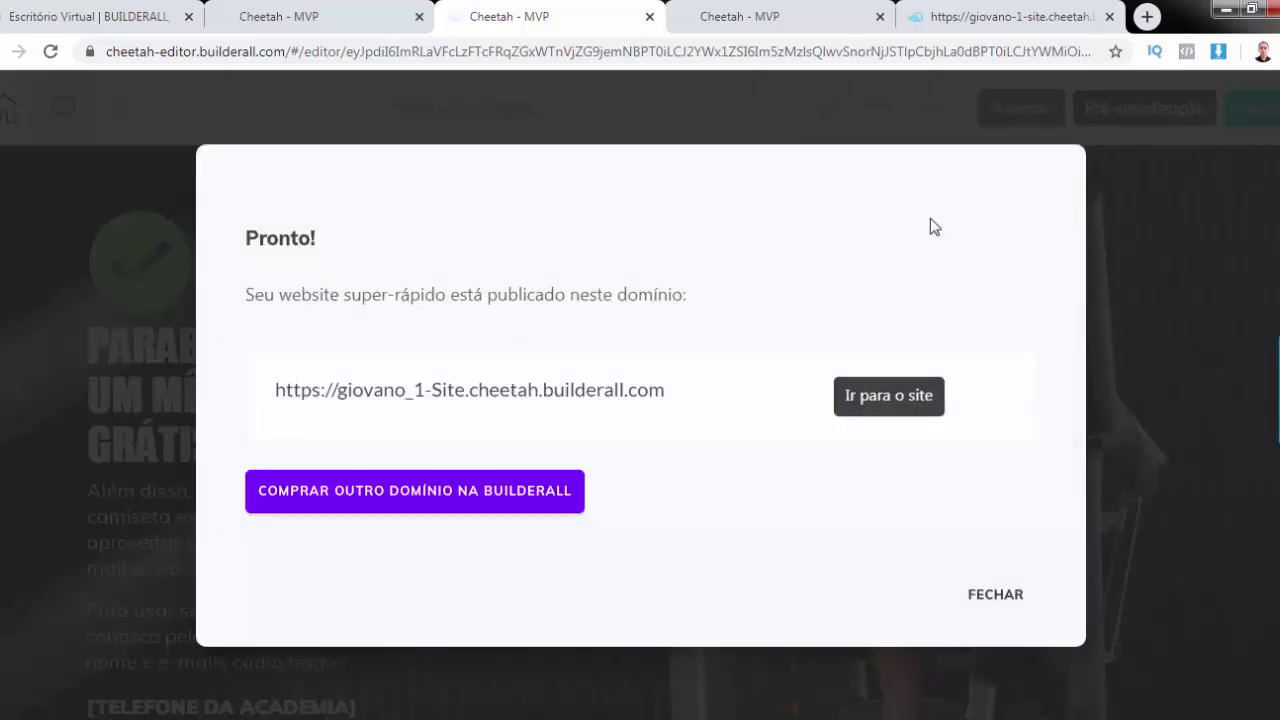
{"action": "left_click", "coordinate": [881, 406]}
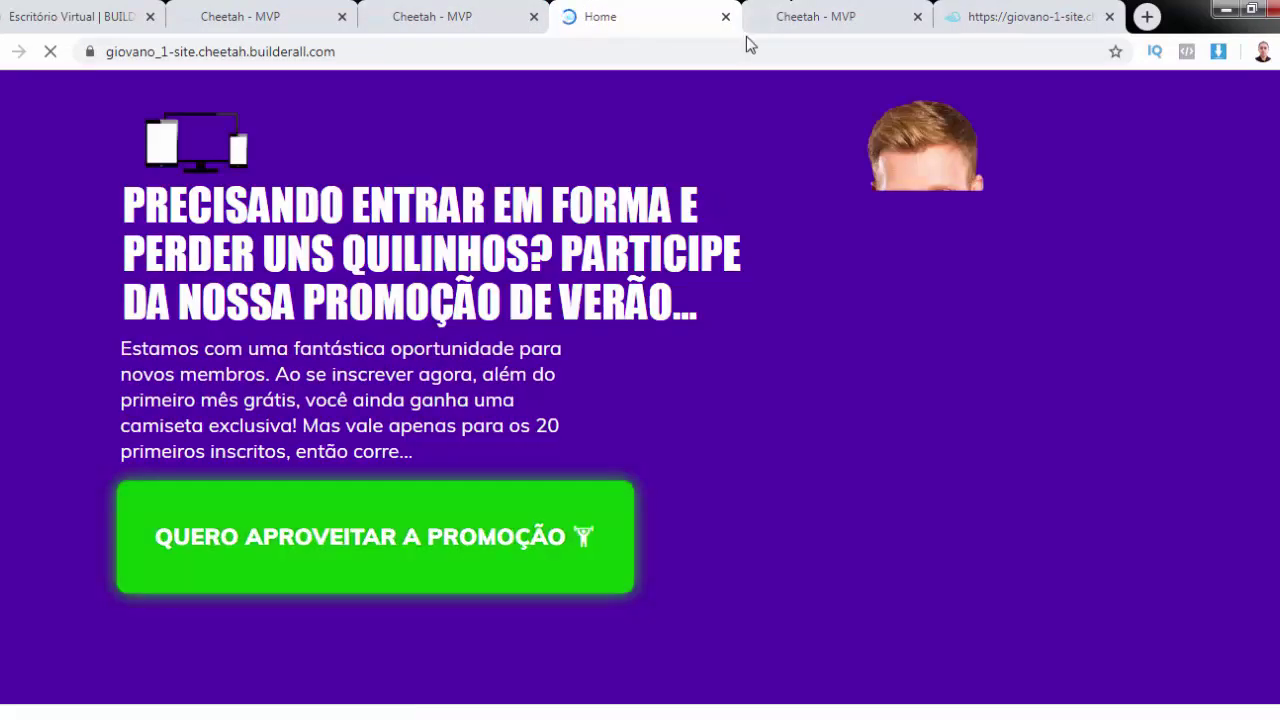
Reload and close the 'site not found' home-obg tab, then dismiss the publish confirmation
{"action": "left_click", "coordinate": [1020, 20]}
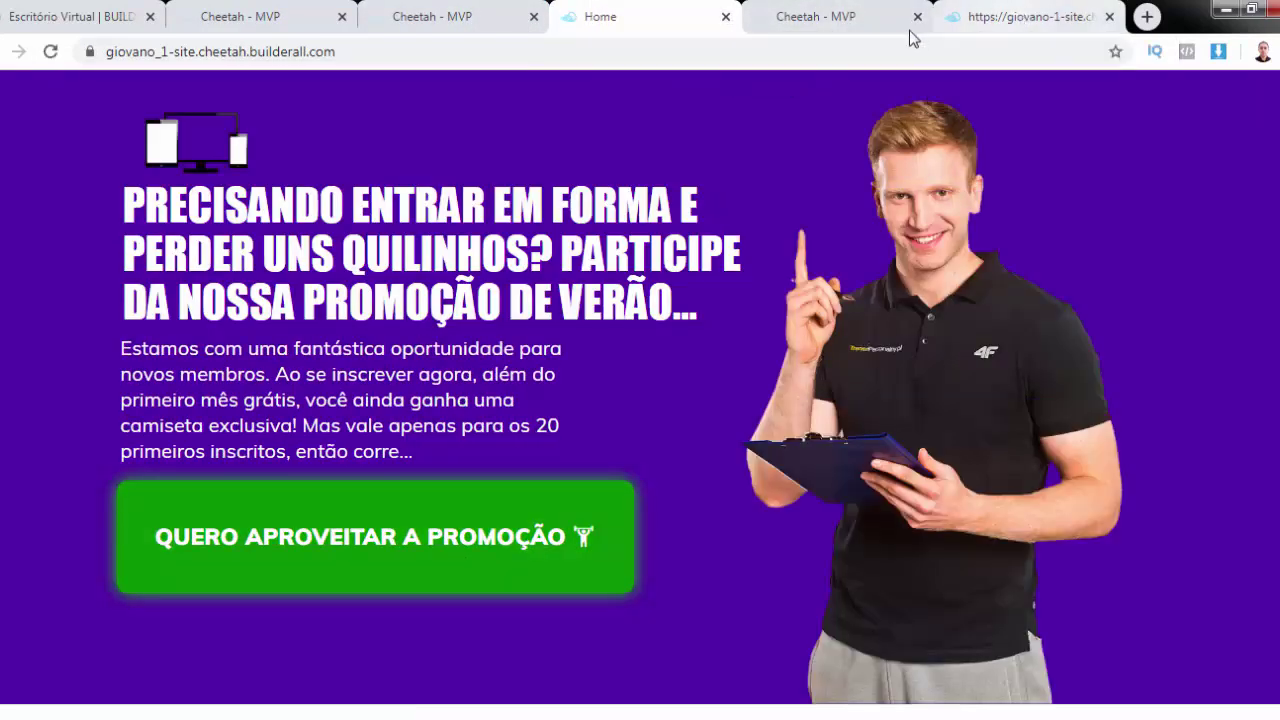
{"action": "left_click", "coordinate": [856, 54]}
{"action": "key", "text": "Return"}
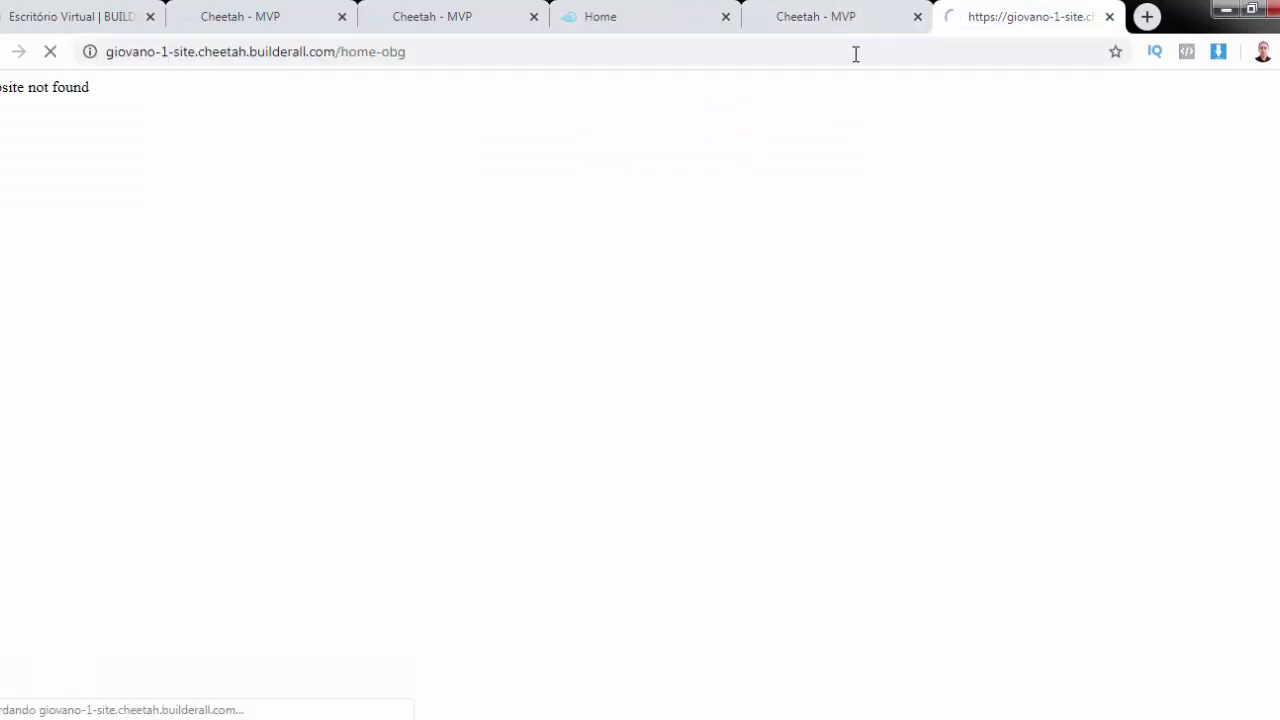
{"action": "left_click", "coordinate": [1109, 17]}
{"action": "left_click", "coordinate": [543, 21]}
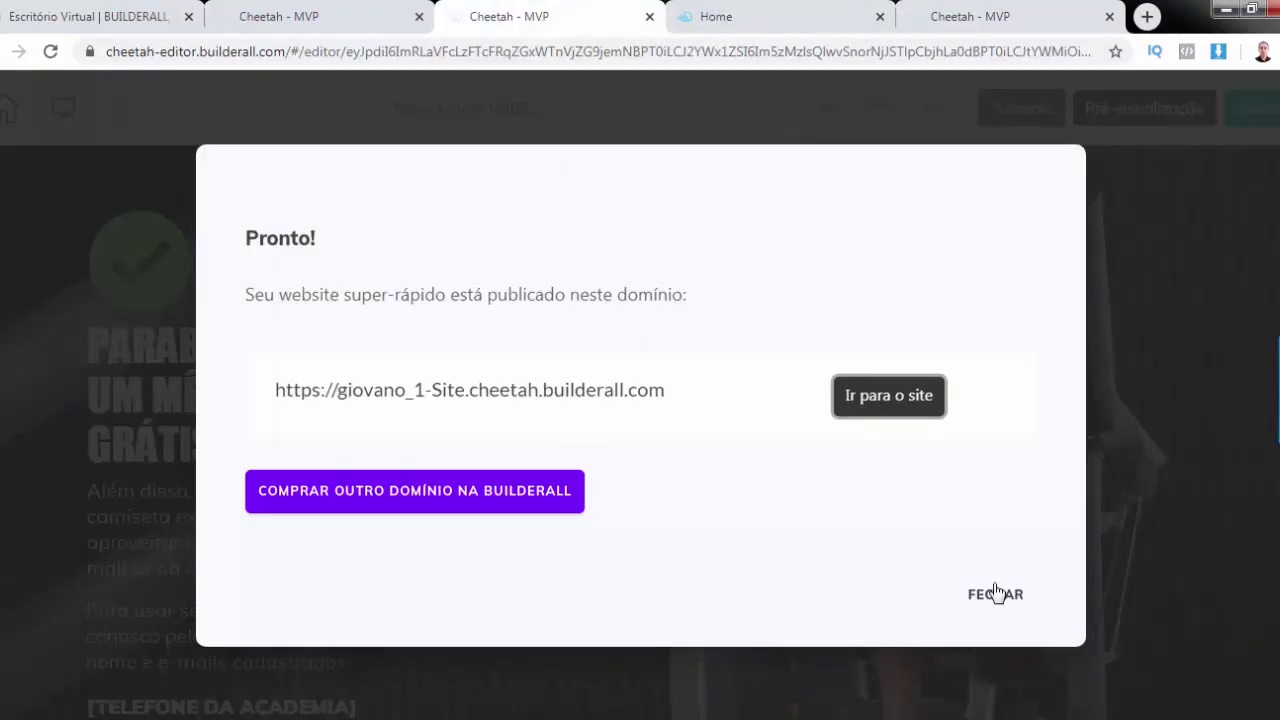
{"action": "left_click", "coordinate": [1001, 600]}
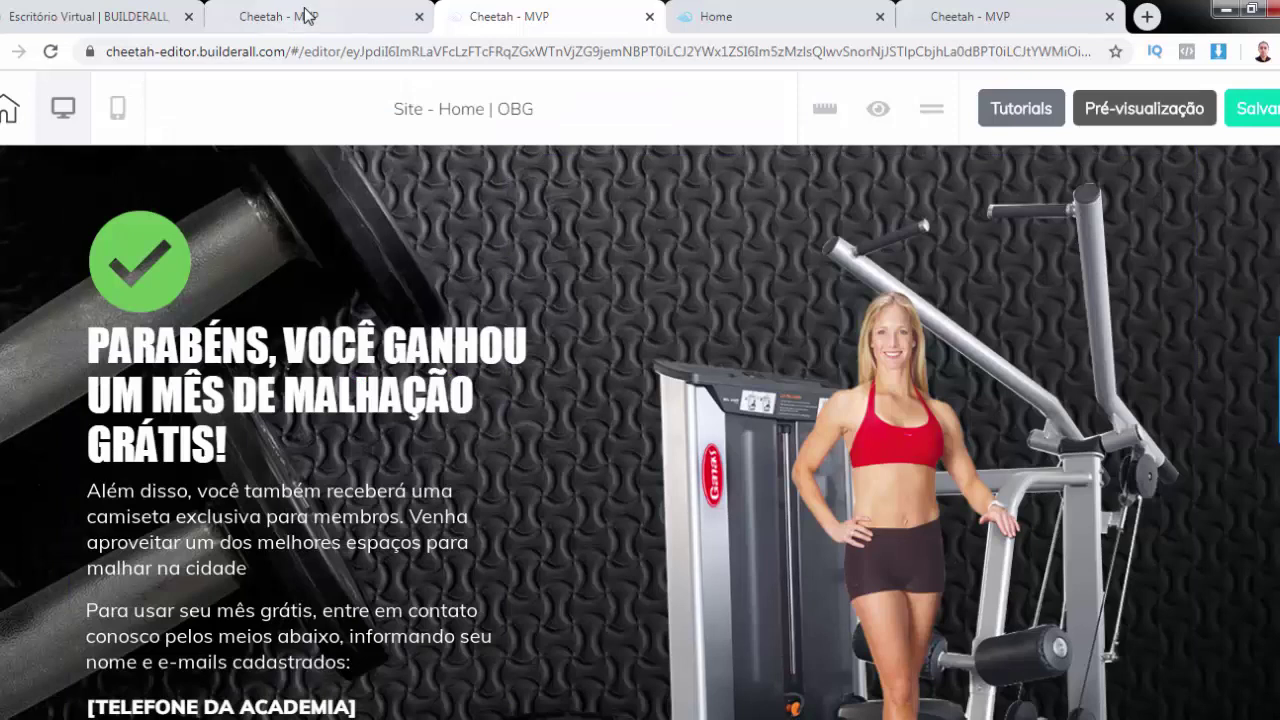
{"action": "left_click", "coordinate": [305, 16]}
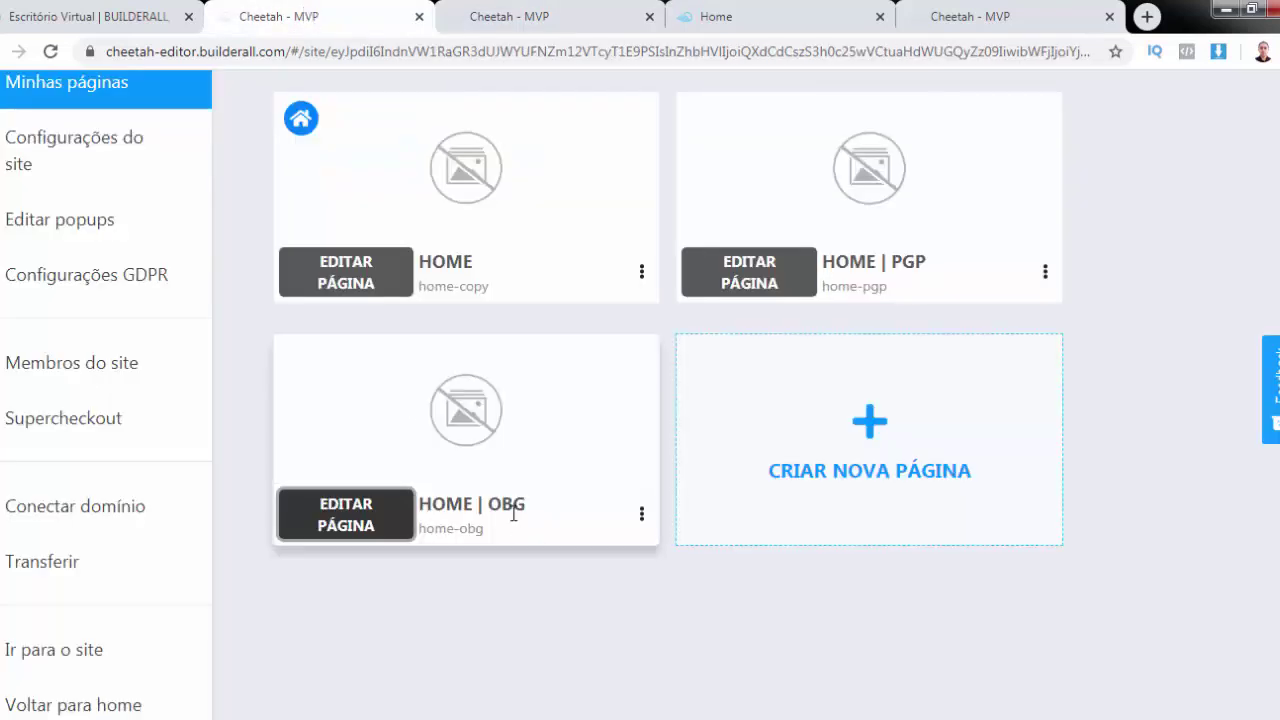
On the published Home page, submit the promo signup form with a test email and first name
{"action": "left_click", "coordinate": [993, 17]}
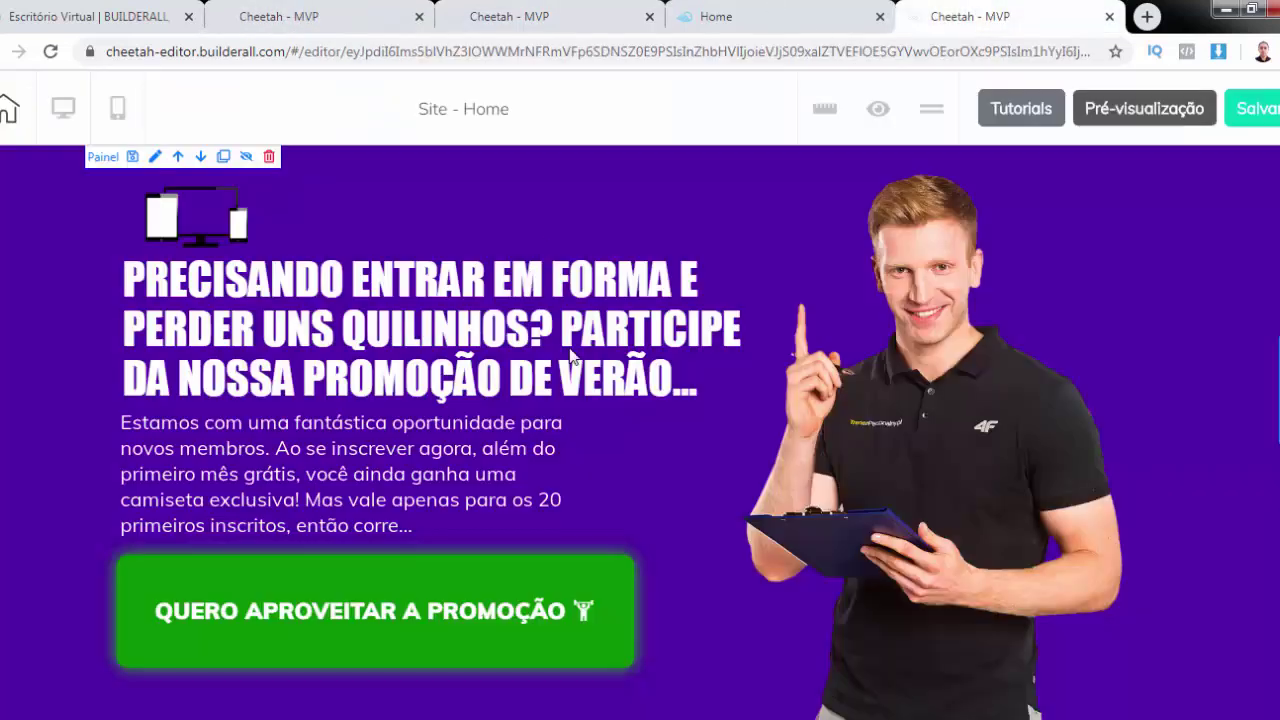
{"action": "left_click", "coordinate": [731, 21]}
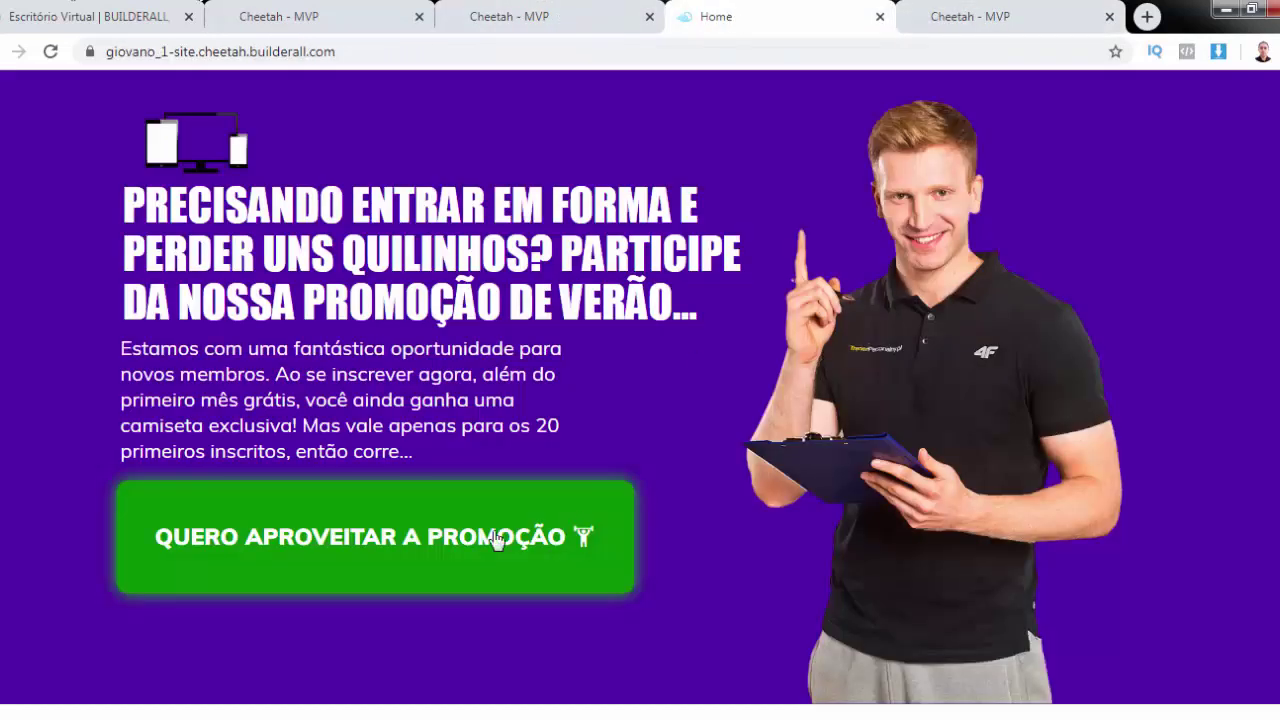
{"action": "left_click", "coordinate": [441, 540]}
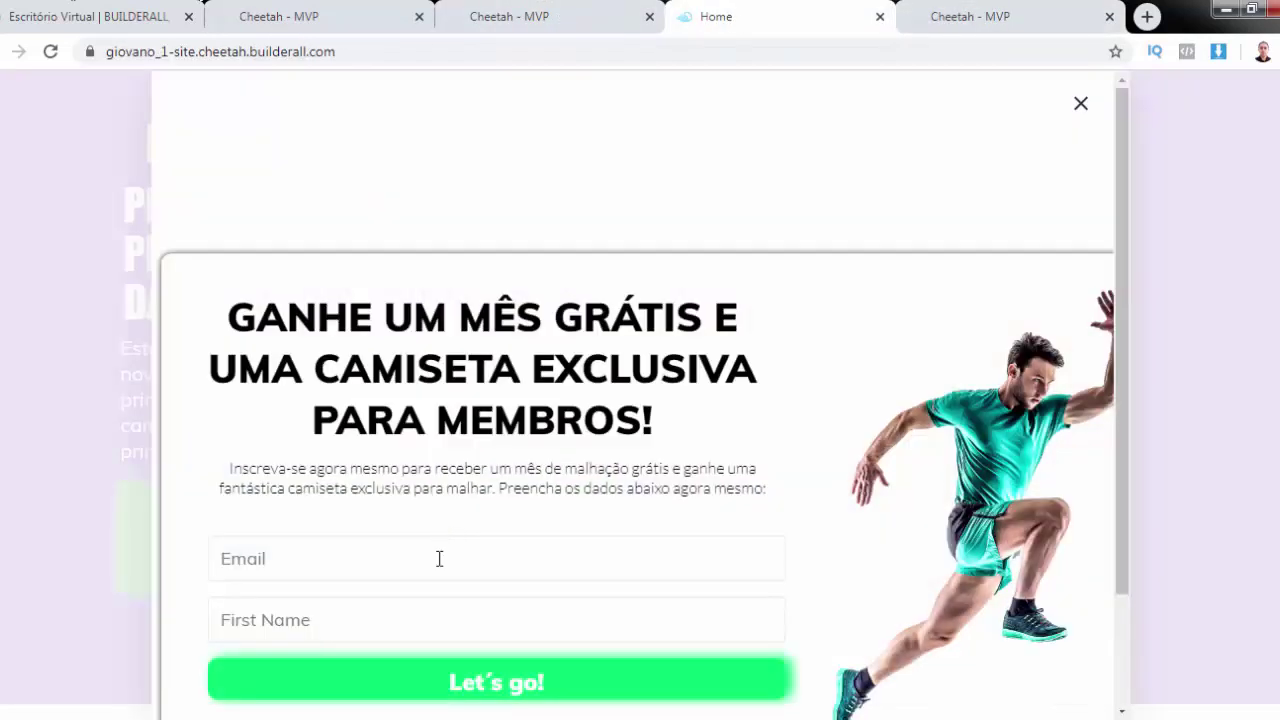
{"action": "left_click", "coordinate": [439, 559]}
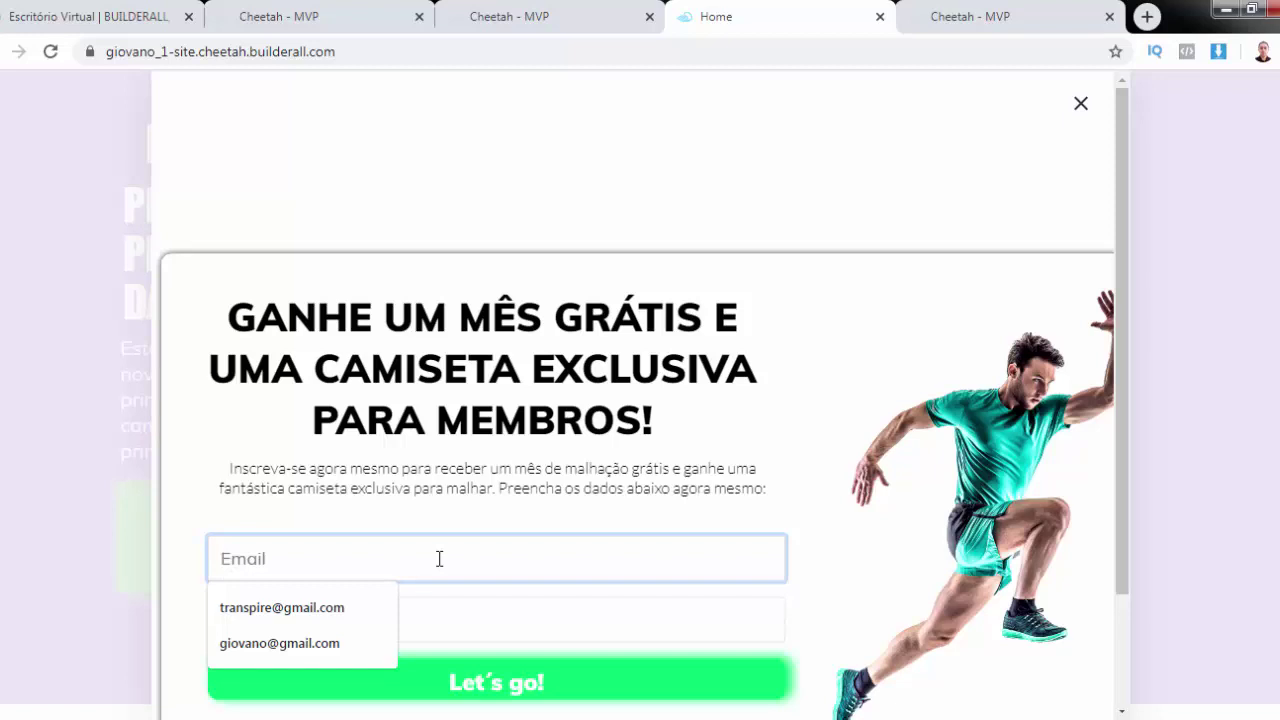
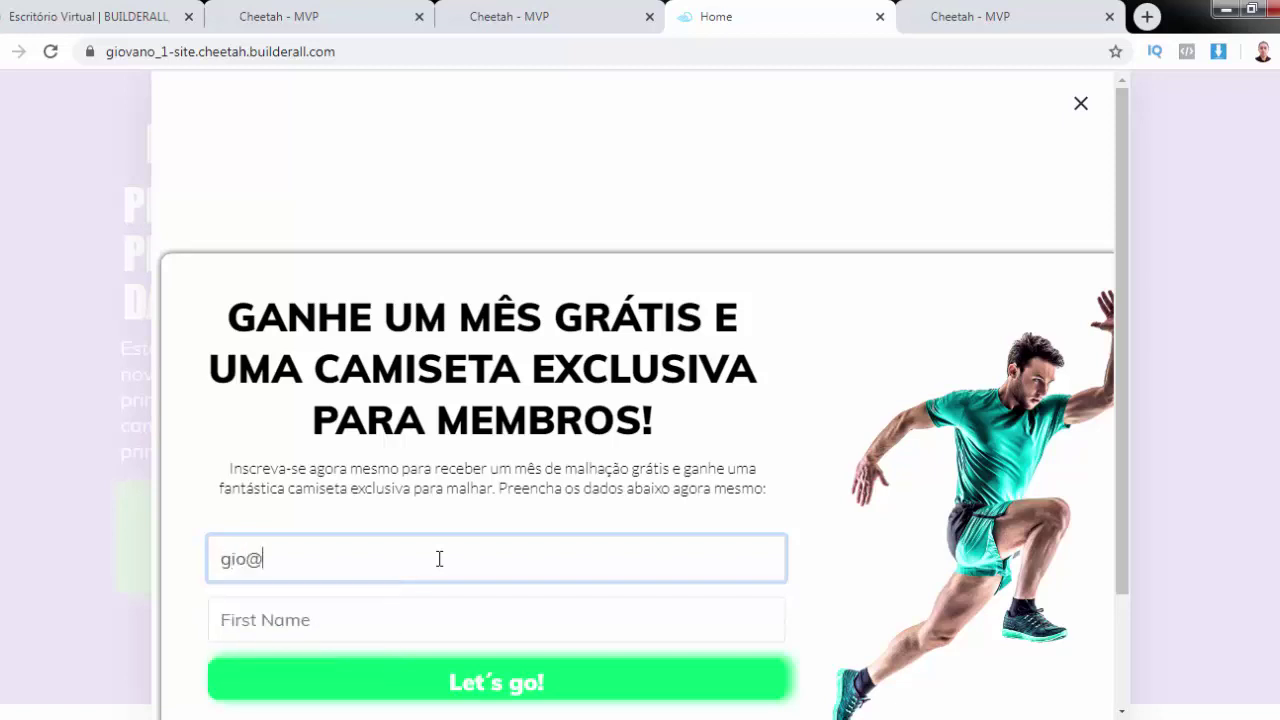
{"action": "key", "text": "Tab"}
{"action": "type", "text": "Giovano"}
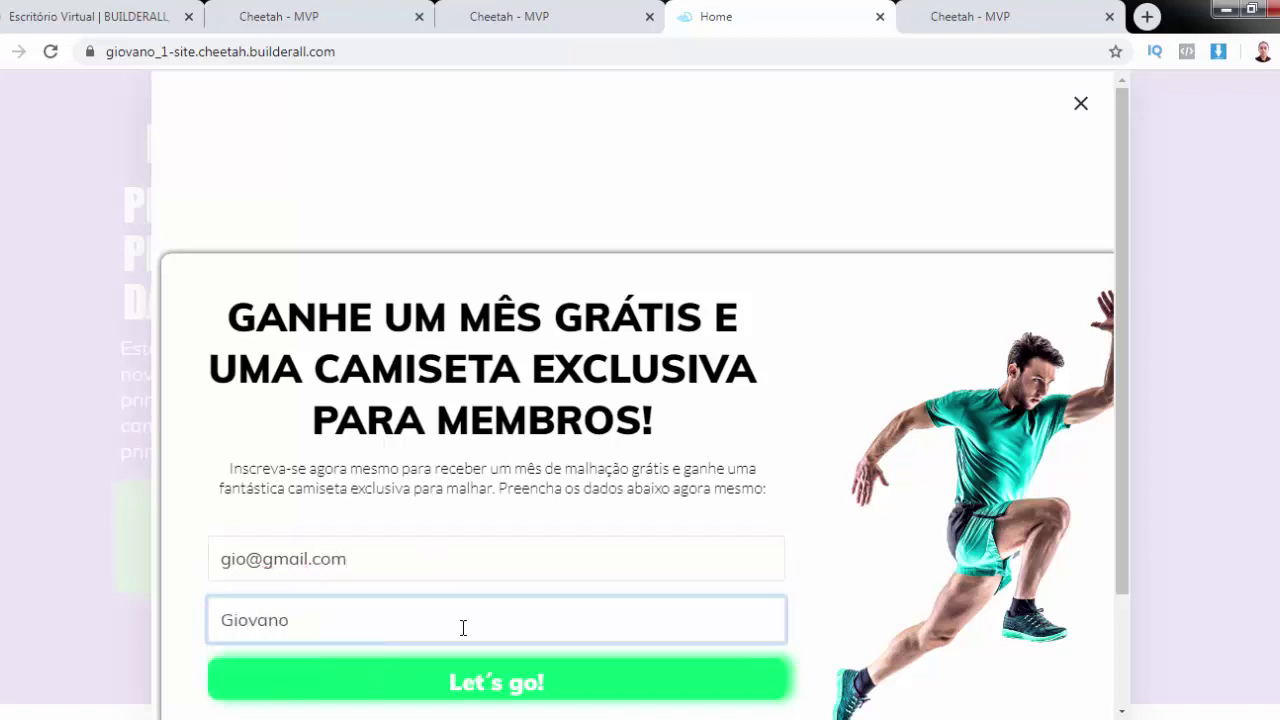
{"action": "left_click", "coordinate": [493, 683]}
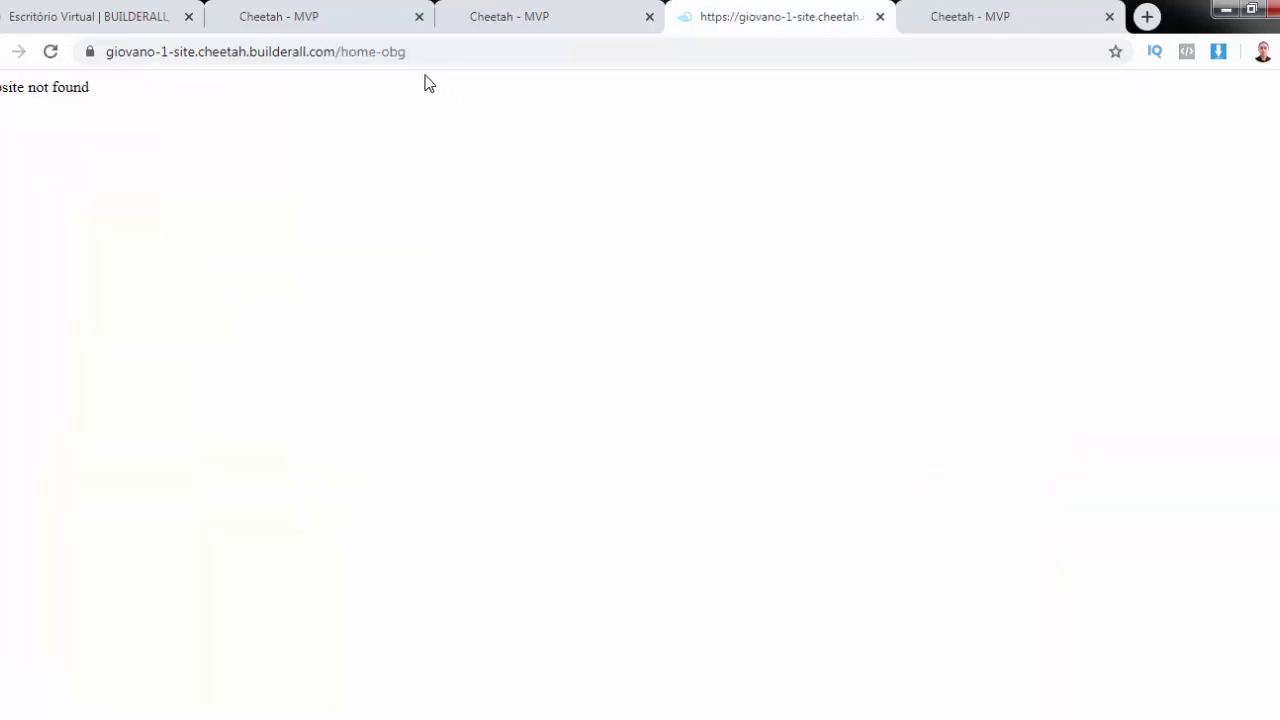
Reload the resulting address and return to the editor's page list
{"action": "left_click", "coordinate": [440, 52]}
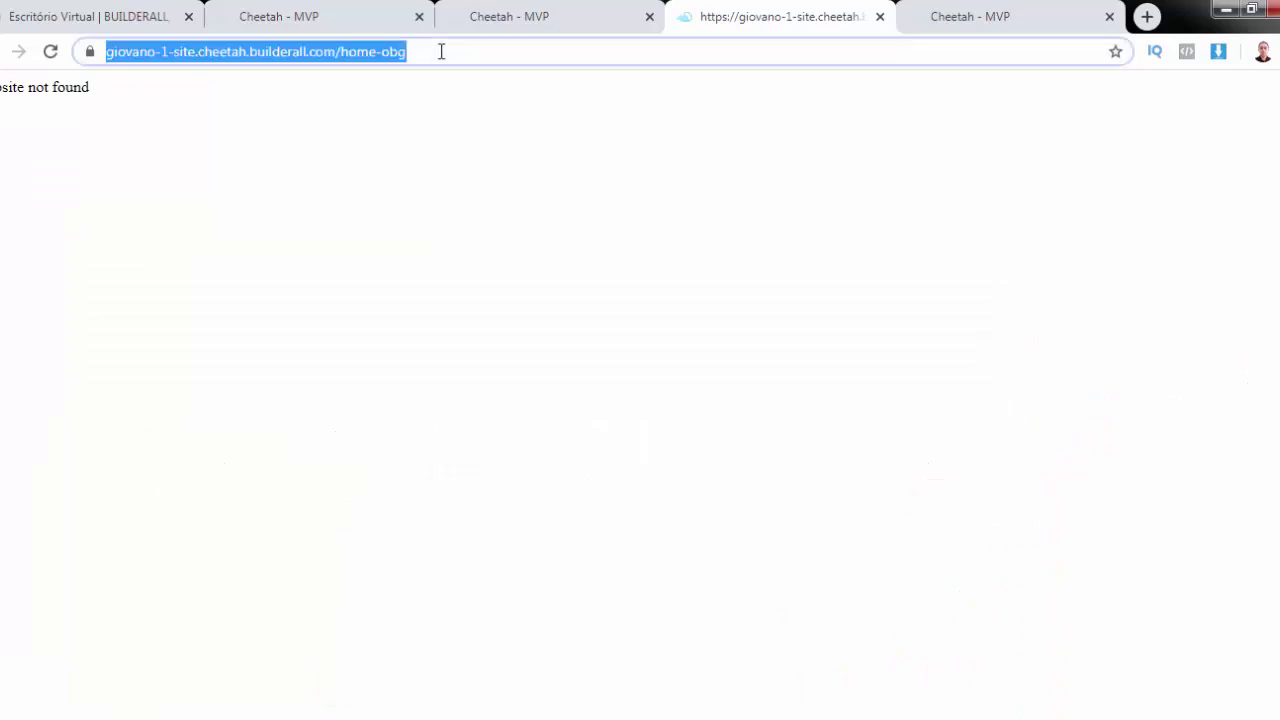
{"action": "key", "text": "Return"}
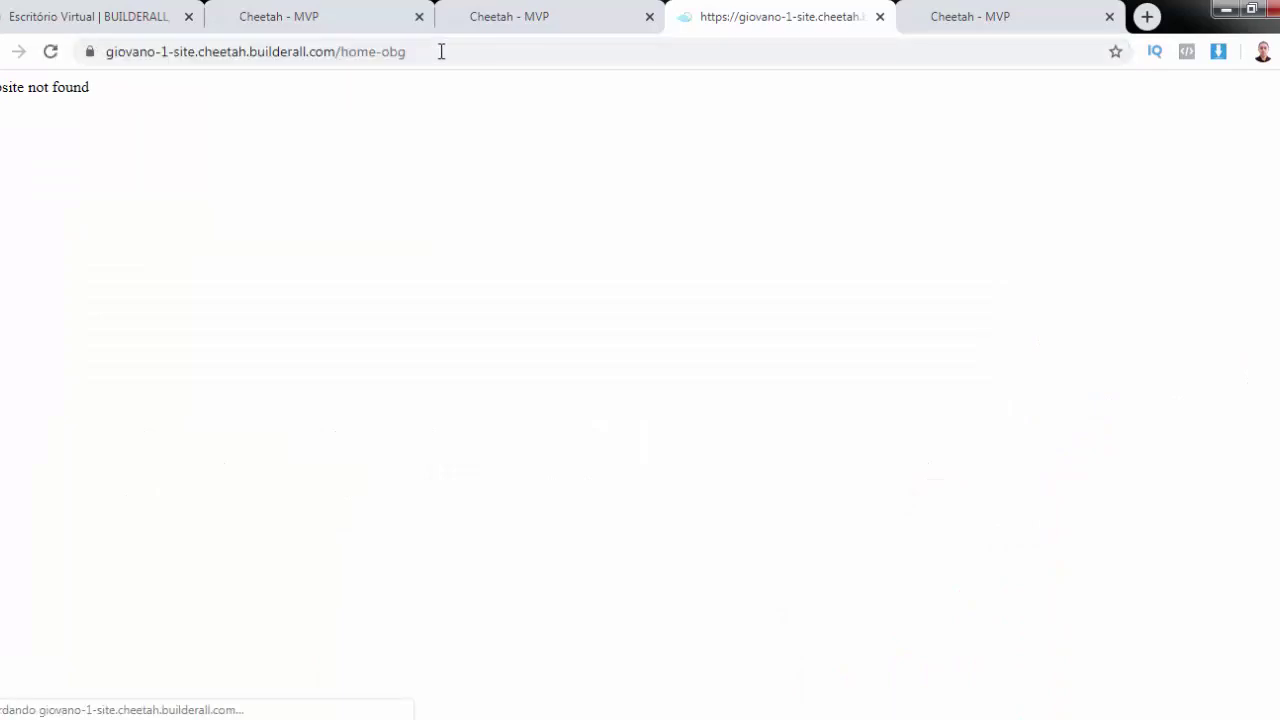
{"action": "left_click", "coordinate": [342, 23]}
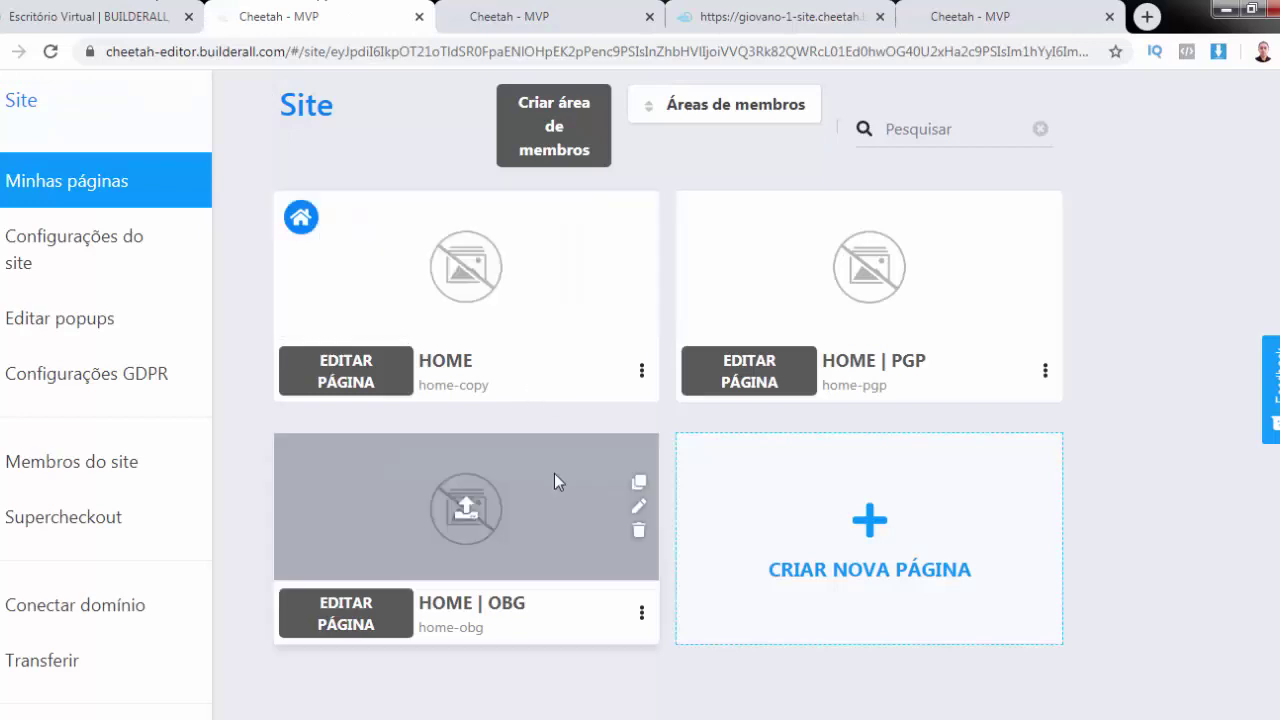
Open HOME | OBG on the live site from its ⋮ menu and scroll through it
{"action": "left_click", "coordinate": [642, 612]}
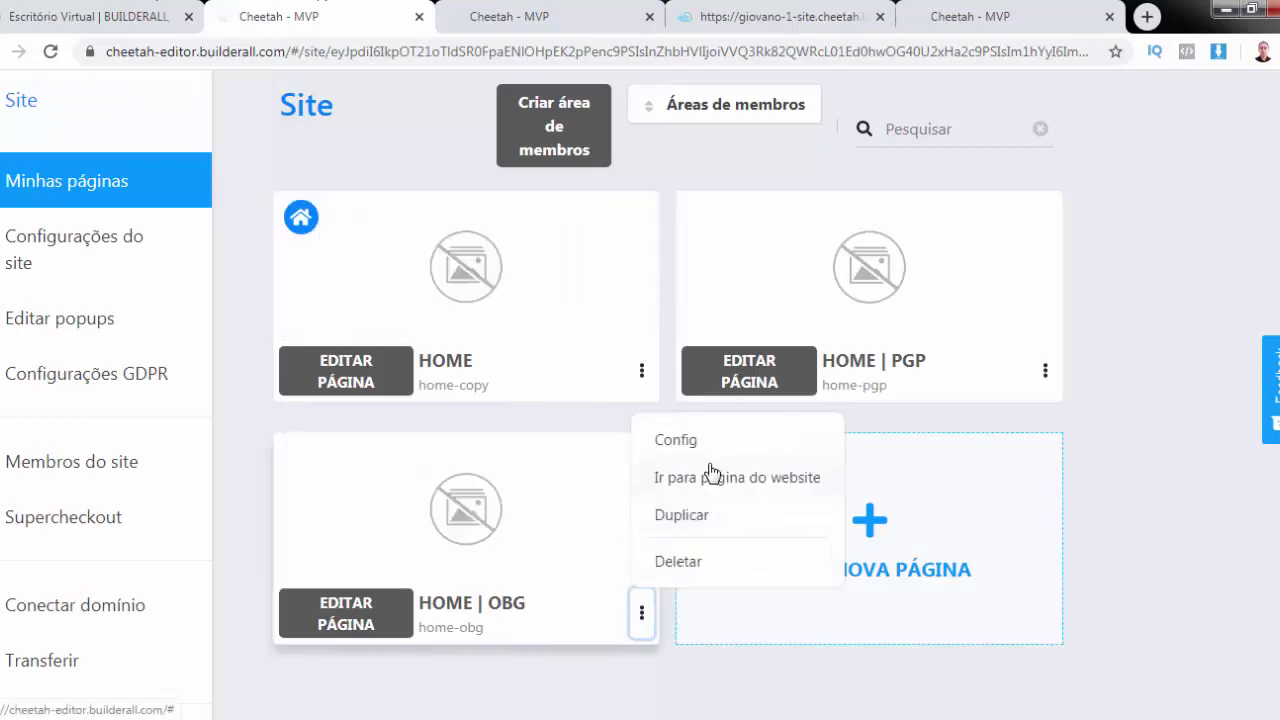
{"action": "left_click", "coordinate": [722, 480]}
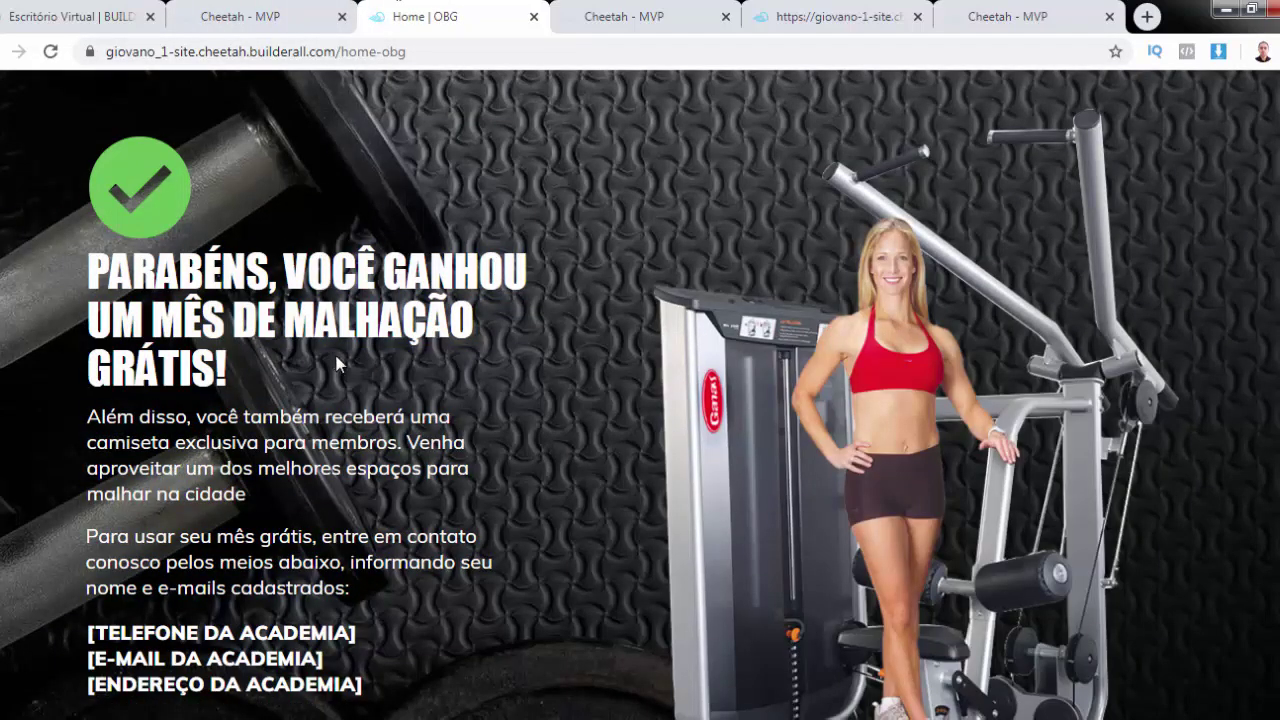
{"action": "scroll", "coordinate": [337, 364], "scroll_direction": "down", "scroll_amount": 3}
{"action": "scroll", "coordinate": [337, 364], "scroll_direction": "up", "scroll_amount": 3}
{"action": "scroll", "coordinate": [343, 393], "scroll_direction": "down", "scroll_amount": 3}
{"action": "scroll", "coordinate": [345, 376], "scroll_direction": "up", "scroll_amount": 3}
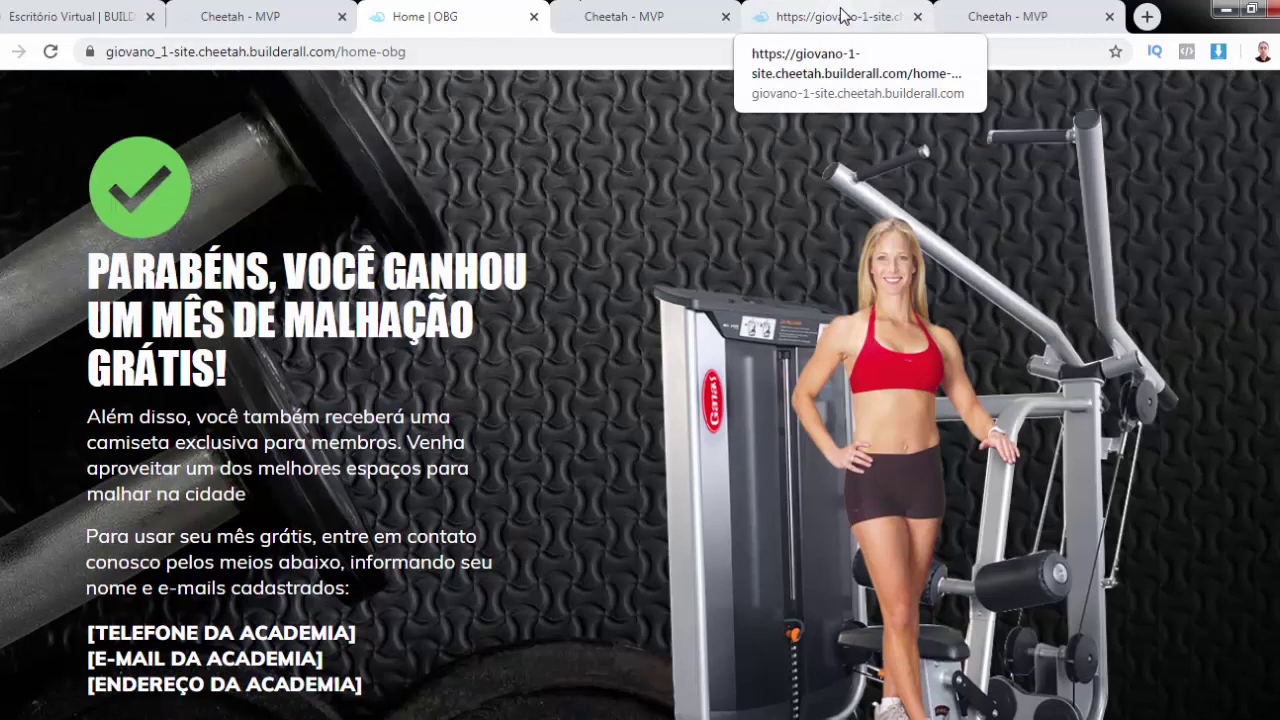
Replace the hyphen with an underscore in the 'site not found' tab's address and reload it
{"action": "left_click", "coordinate": [792, 18]}
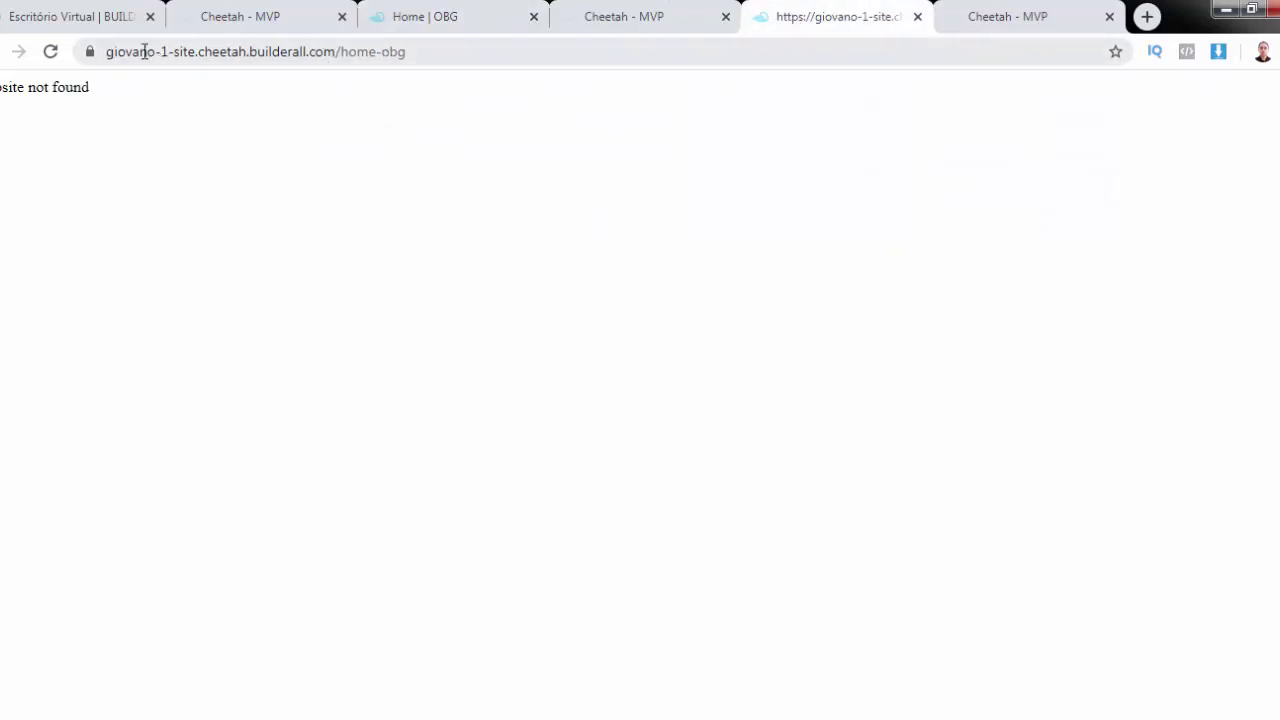
{"action": "left_click", "coordinate": [643, 16]}
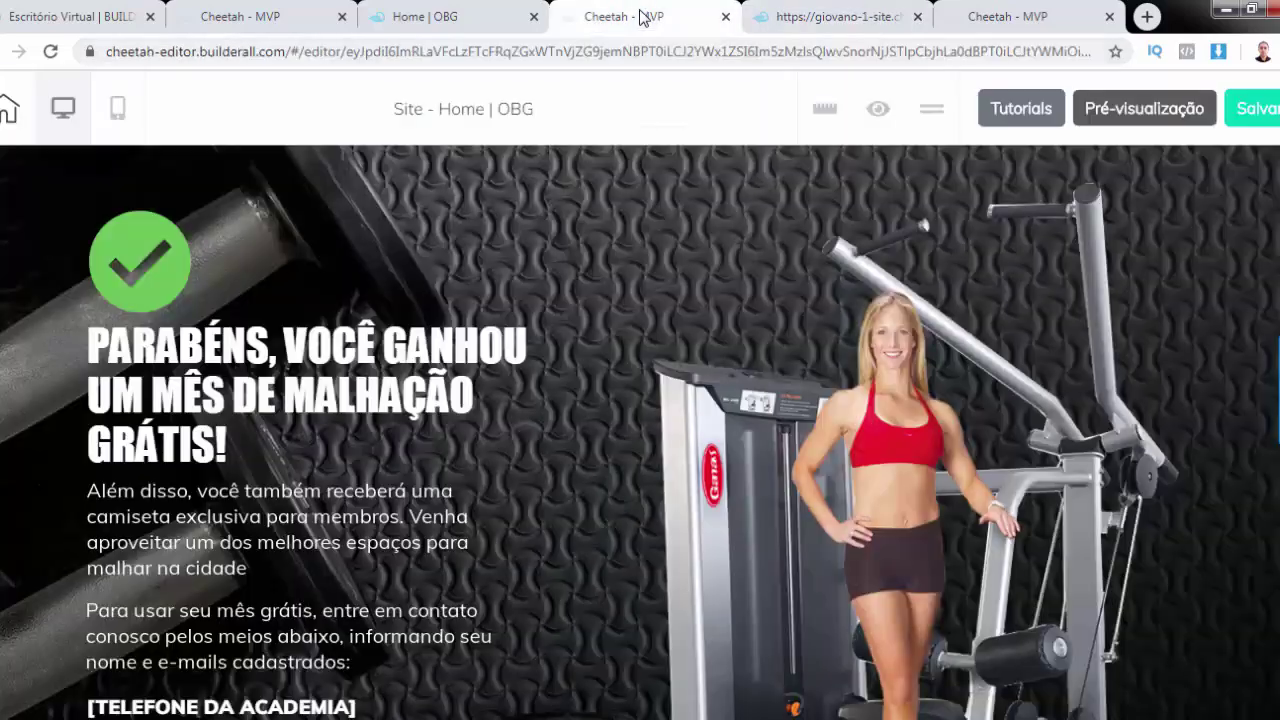
{"action": "left_click", "coordinate": [425, 18]}
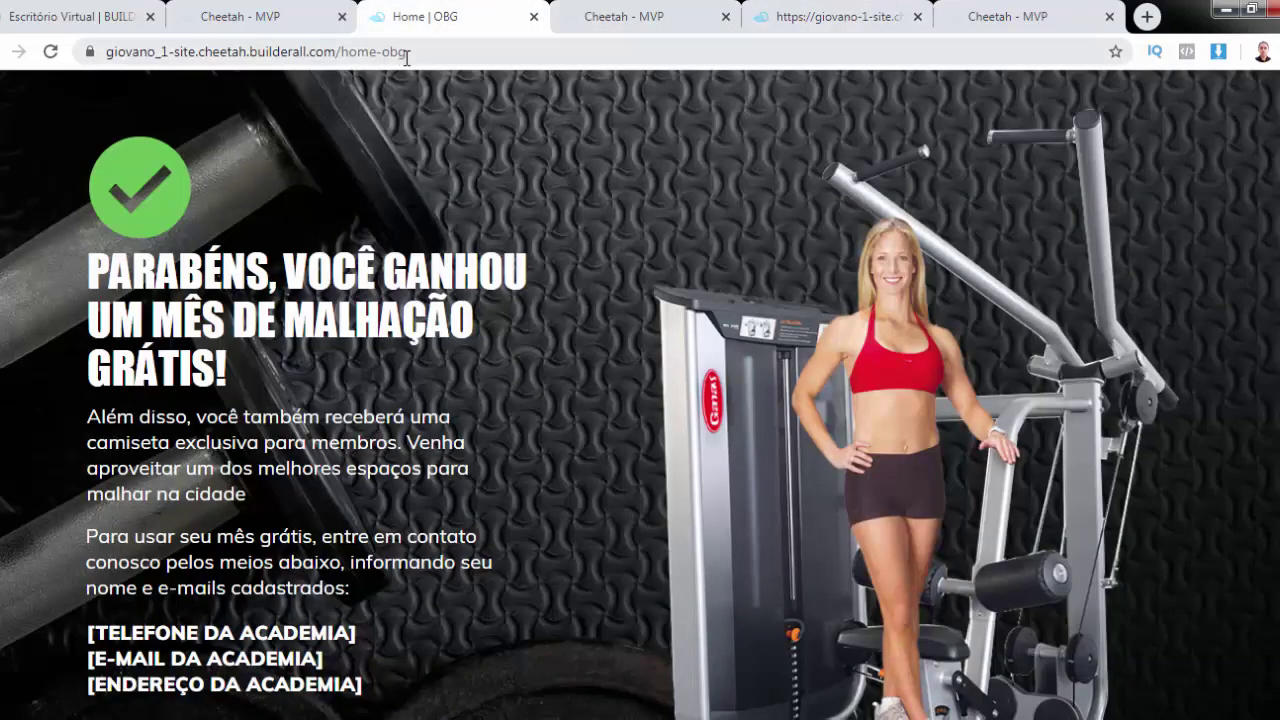
{"action": "left_click", "coordinate": [828, 18]}
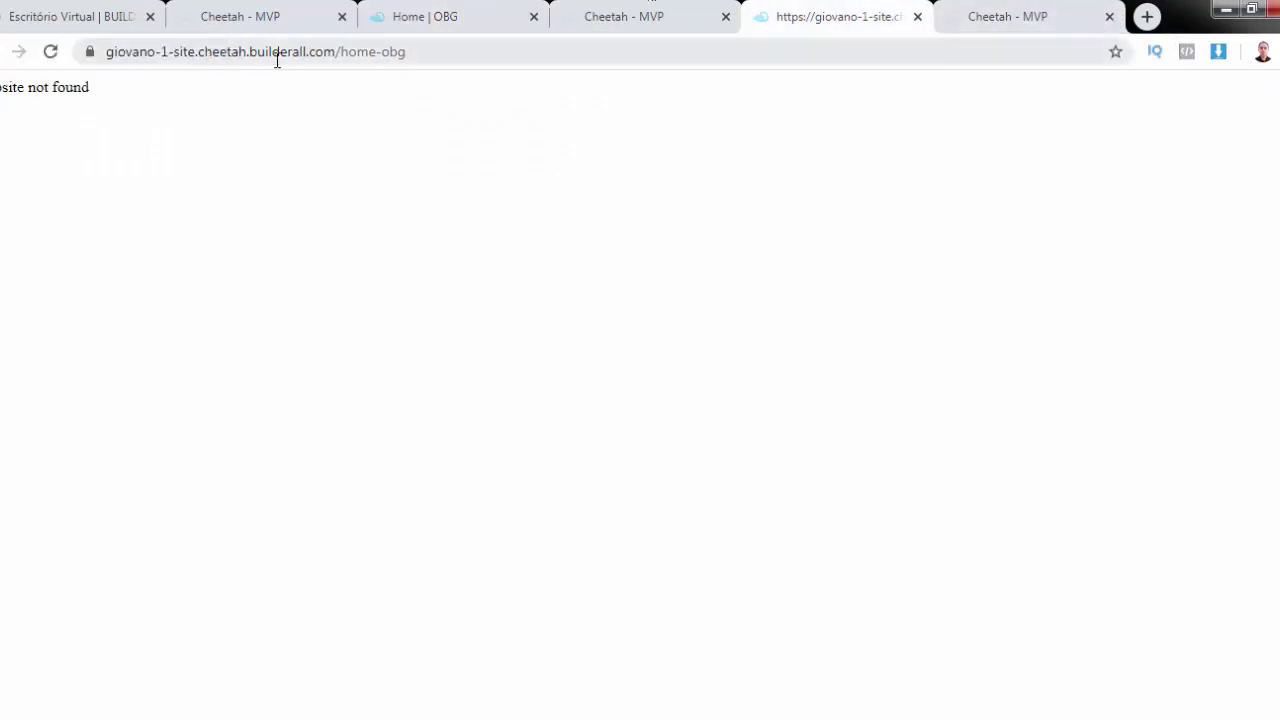
{"action": "left_click", "coordinate": [450, 15]}
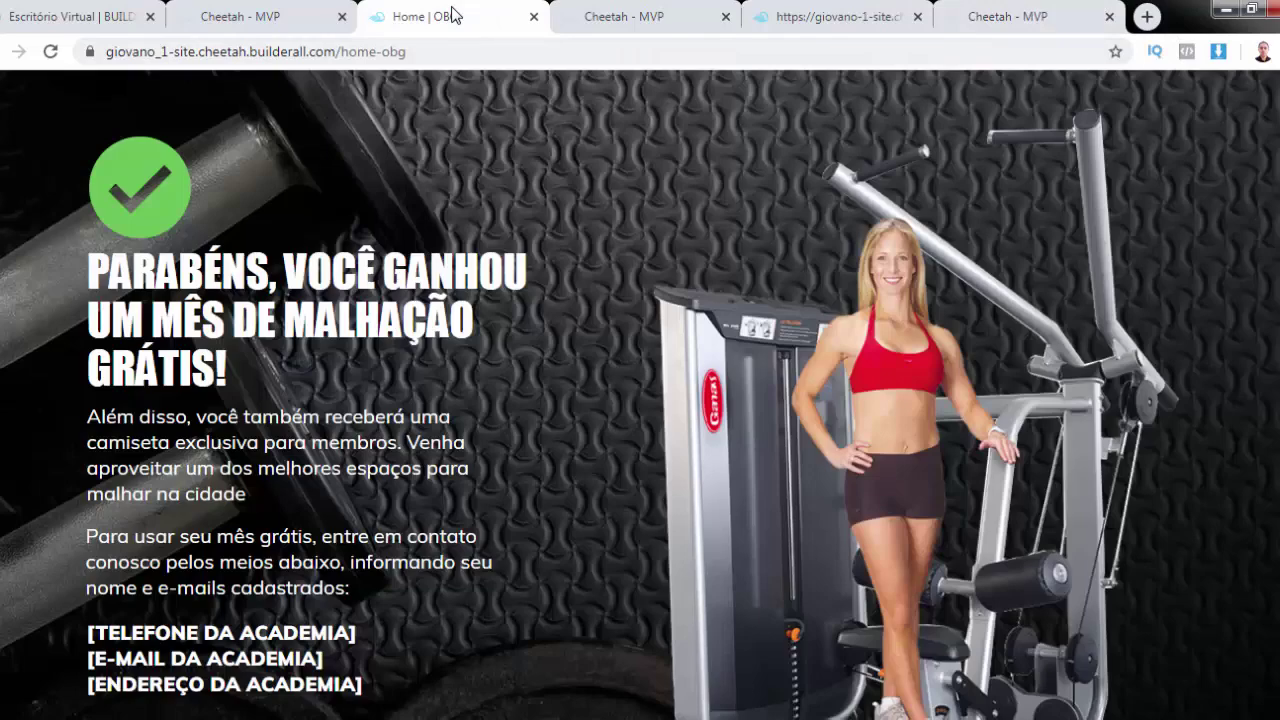
{"action": "left_click", "coordinate": [838, 20]}
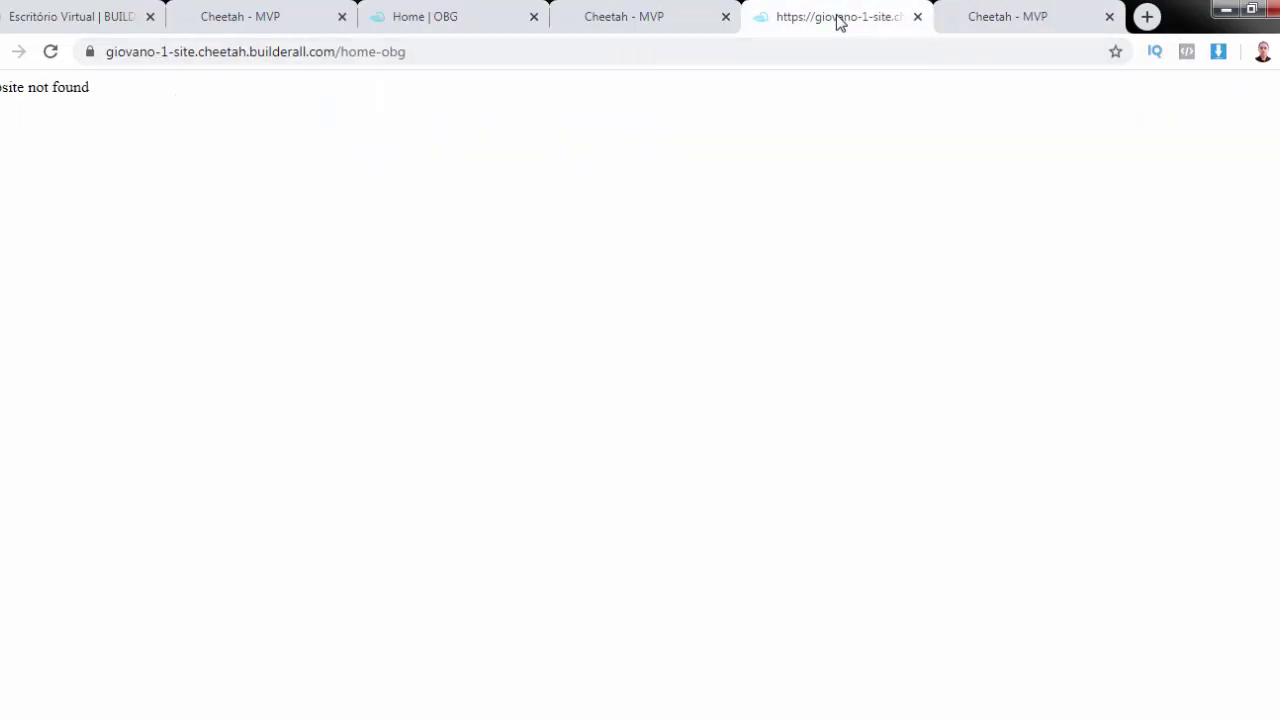
{"action": "left_click", "coordinate": [164, 56]}
{"action": "left_click", "coordinate": [164, 56]}
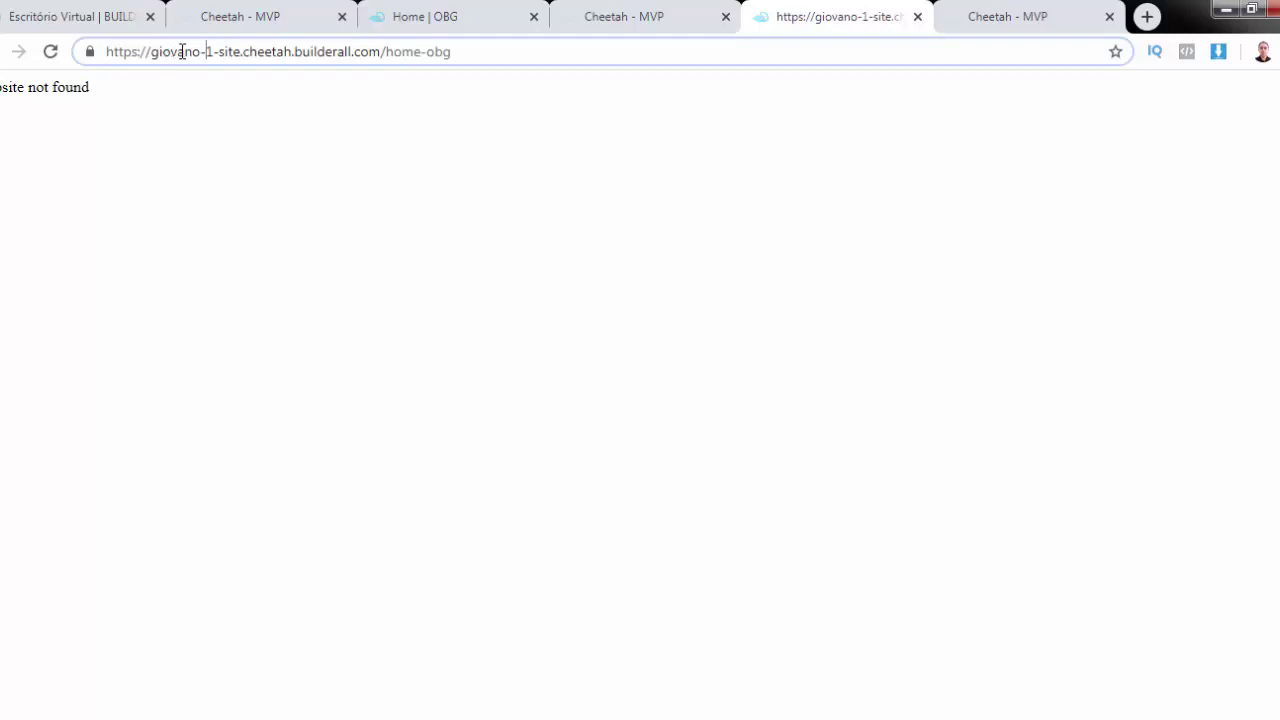
{"action": "key", "text": "BackSpace"}
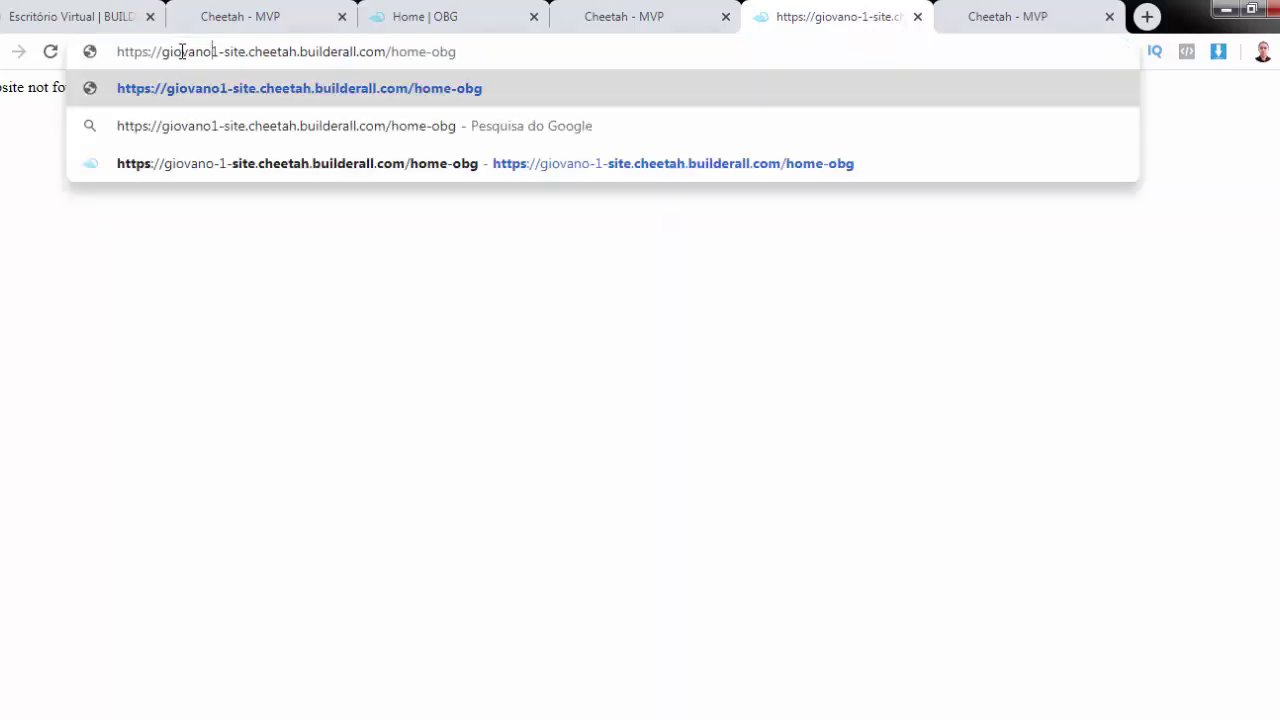
{"action": "type", "text": "_"}
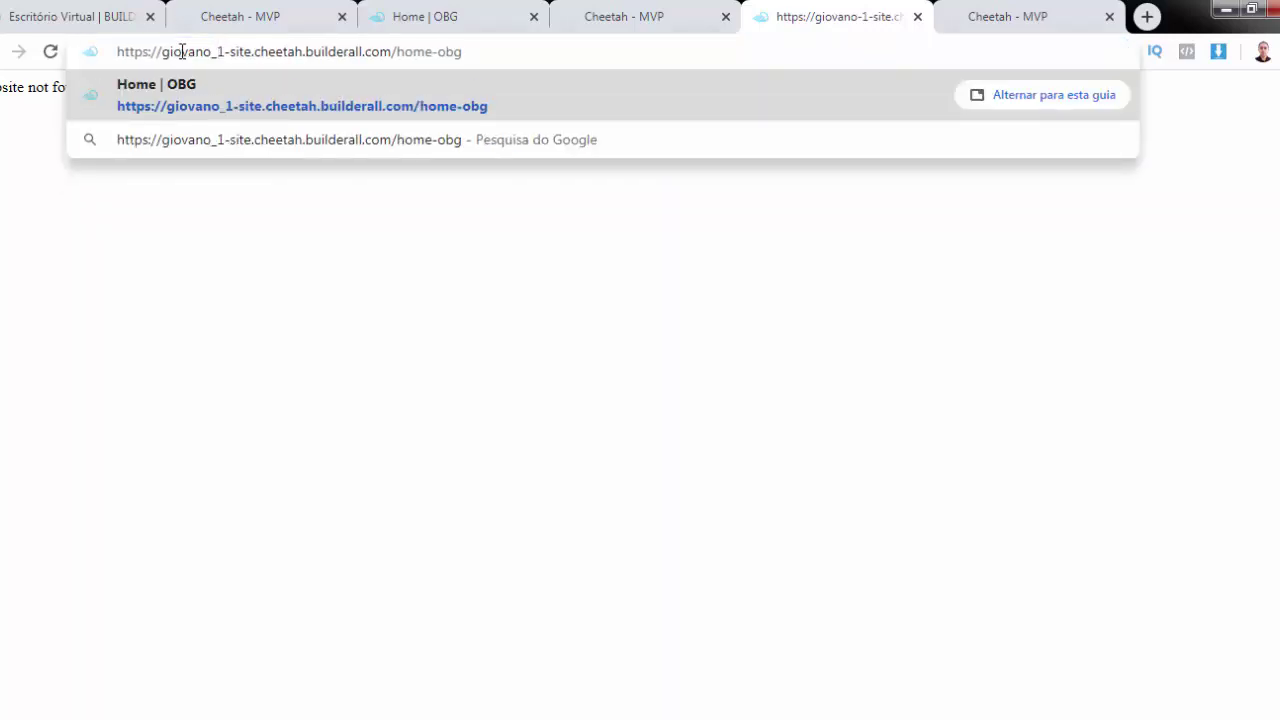
{"action": "key", "text": "Return"}
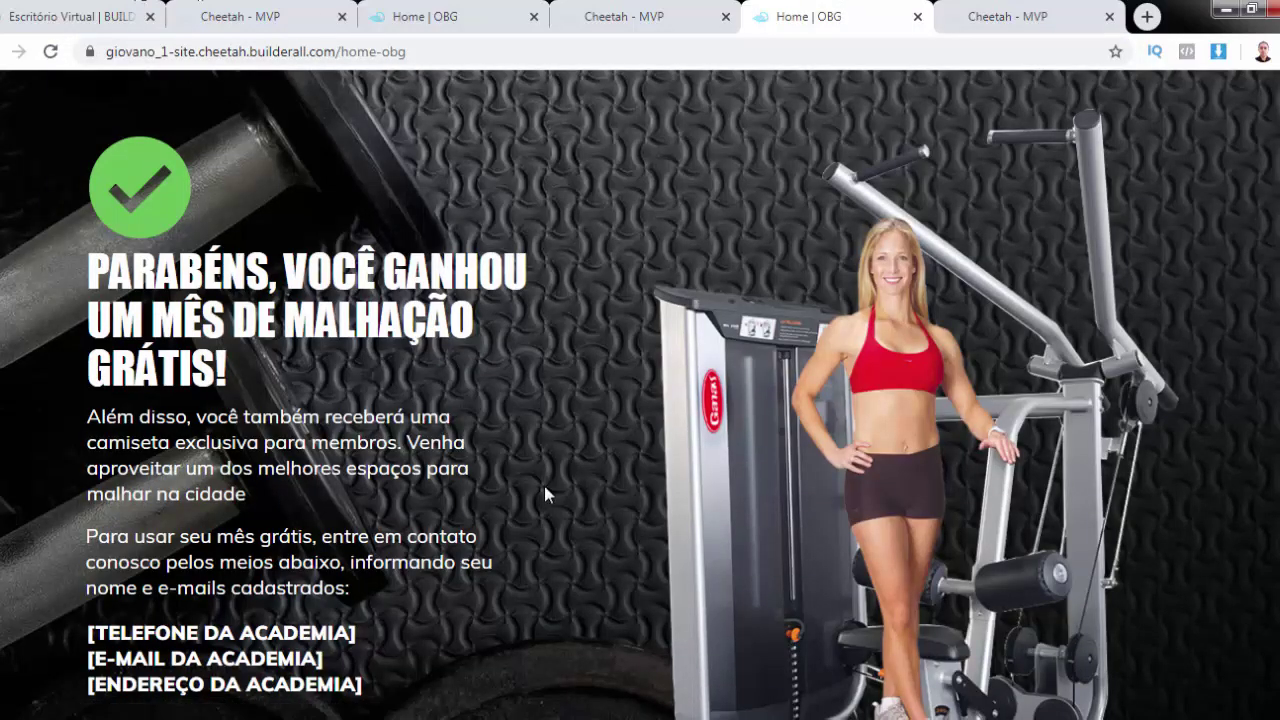
{"action": "scroll", "coordinate": [540, 494], "scroll_direction": "down", "scroll_amount": 3}
{"action": "scroll", "coordinate": [540, 491], "scroll_direction": "up", "scroll_amount": 4}
{"action": "left_click", "coordinate": [418, 14]}
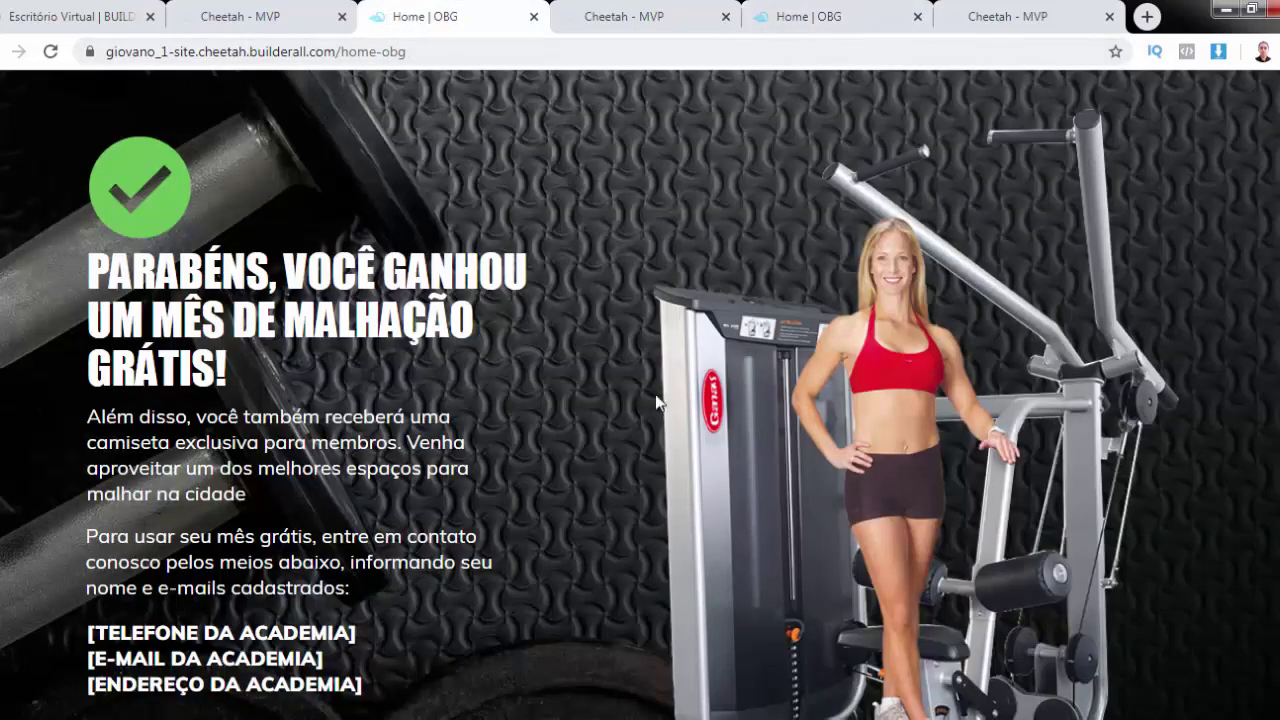
{"action": "left_click", "coordinate": [1062, 17]}
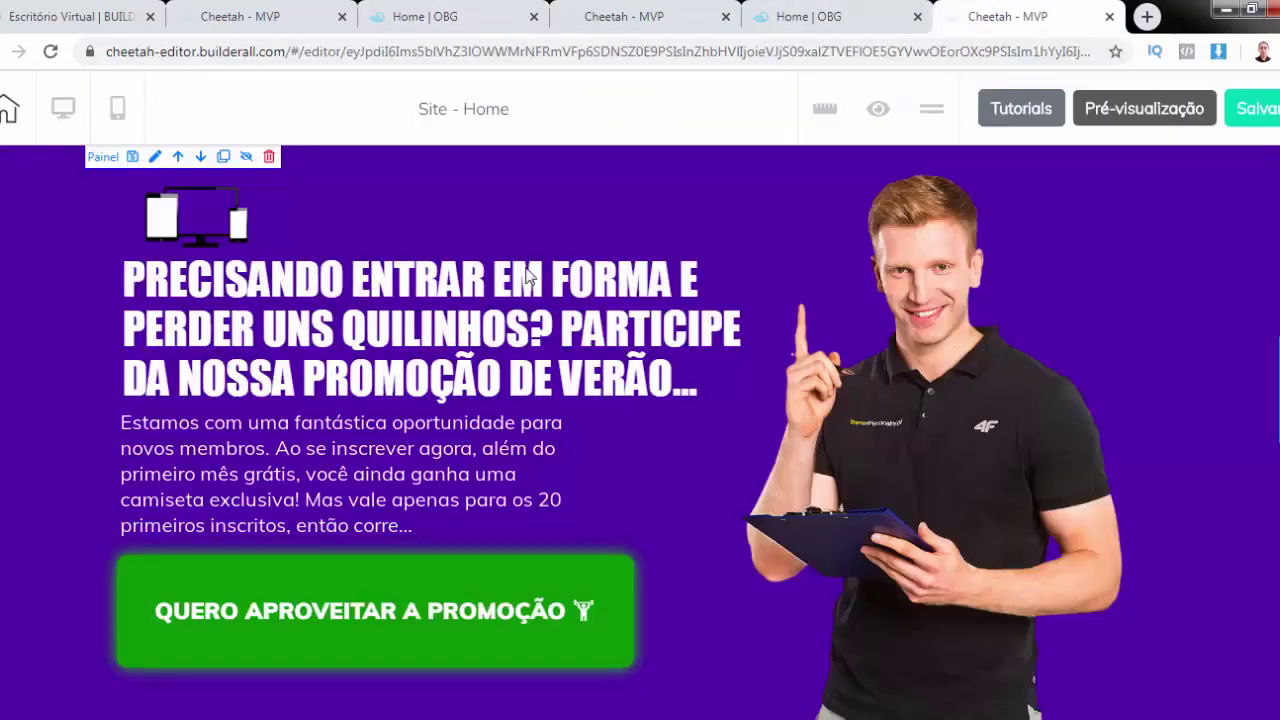
{"action": "scroll", "coordinate": [465, 289], "scroll_direction": "down", "scroll_amount": 4}
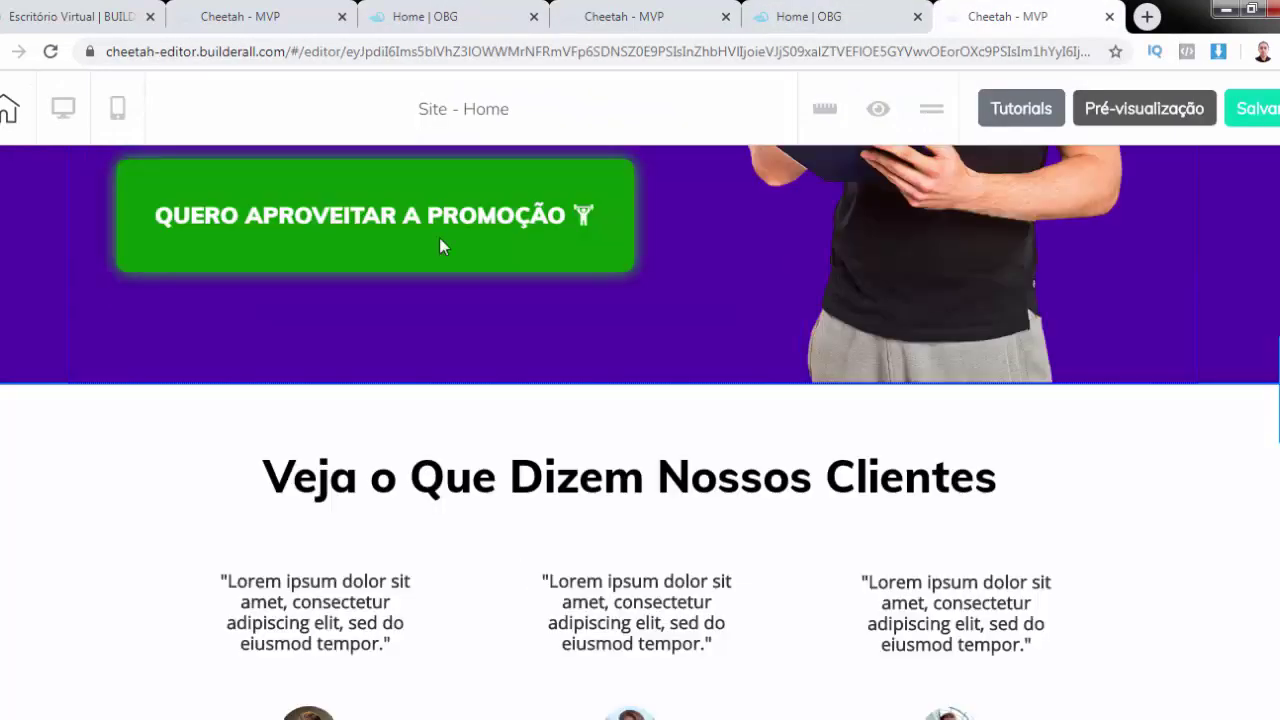
{"action": "left_click", "coordinate": [440, 22]}
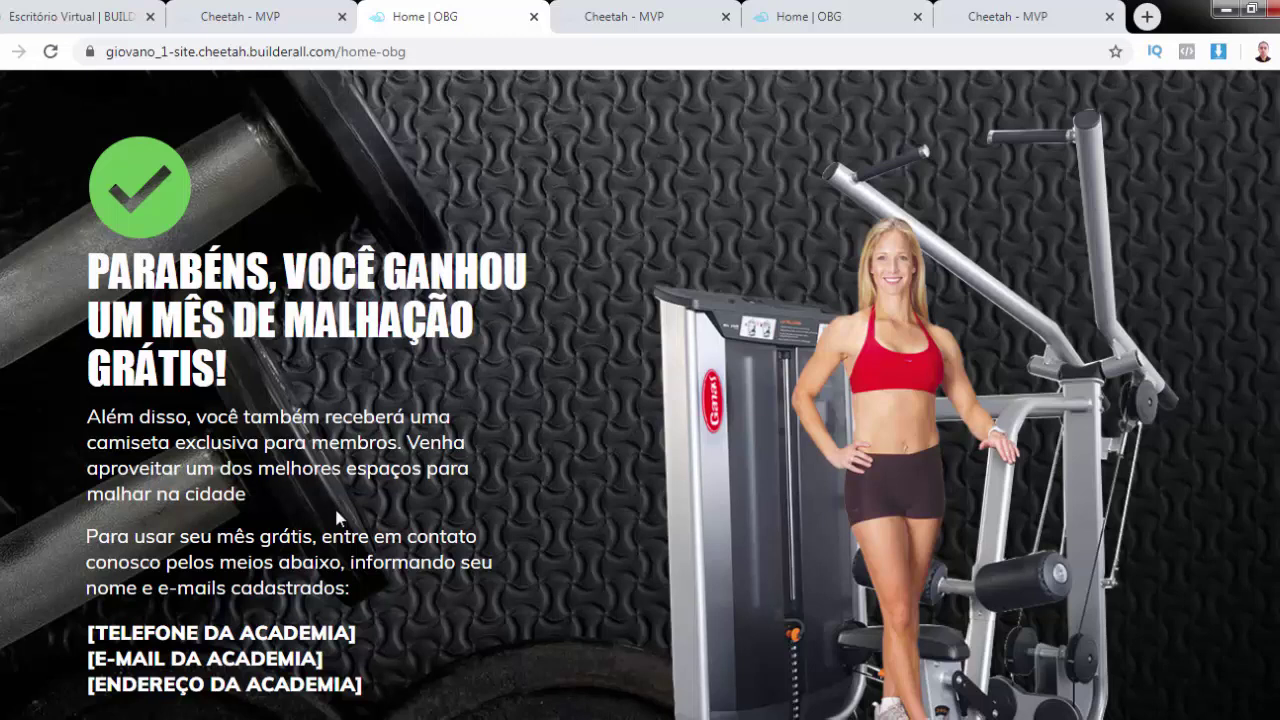
{"action": "scroll", "coordinate": [337, 517], "scroll_direction": "down", "scroll_amount": 2}
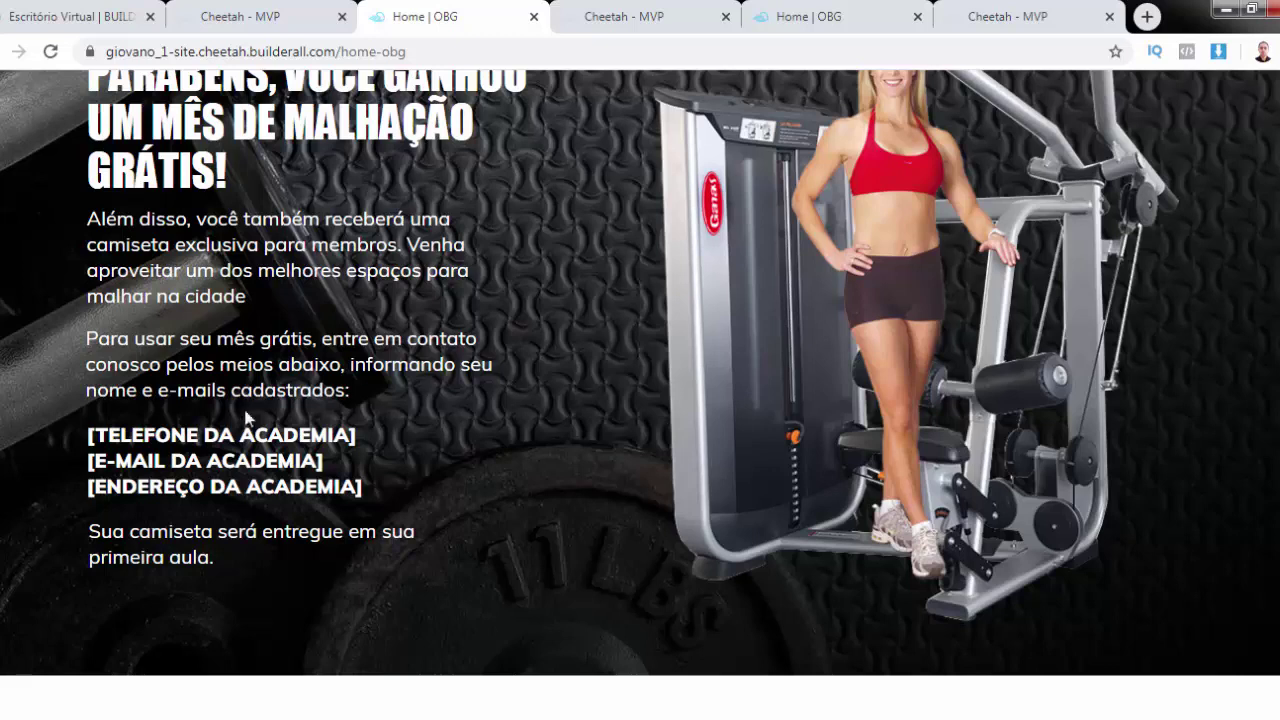
{"action": "scroll", "coordinate": [640, 377], "scroll_direction": "down", "scroll_amount": 1}
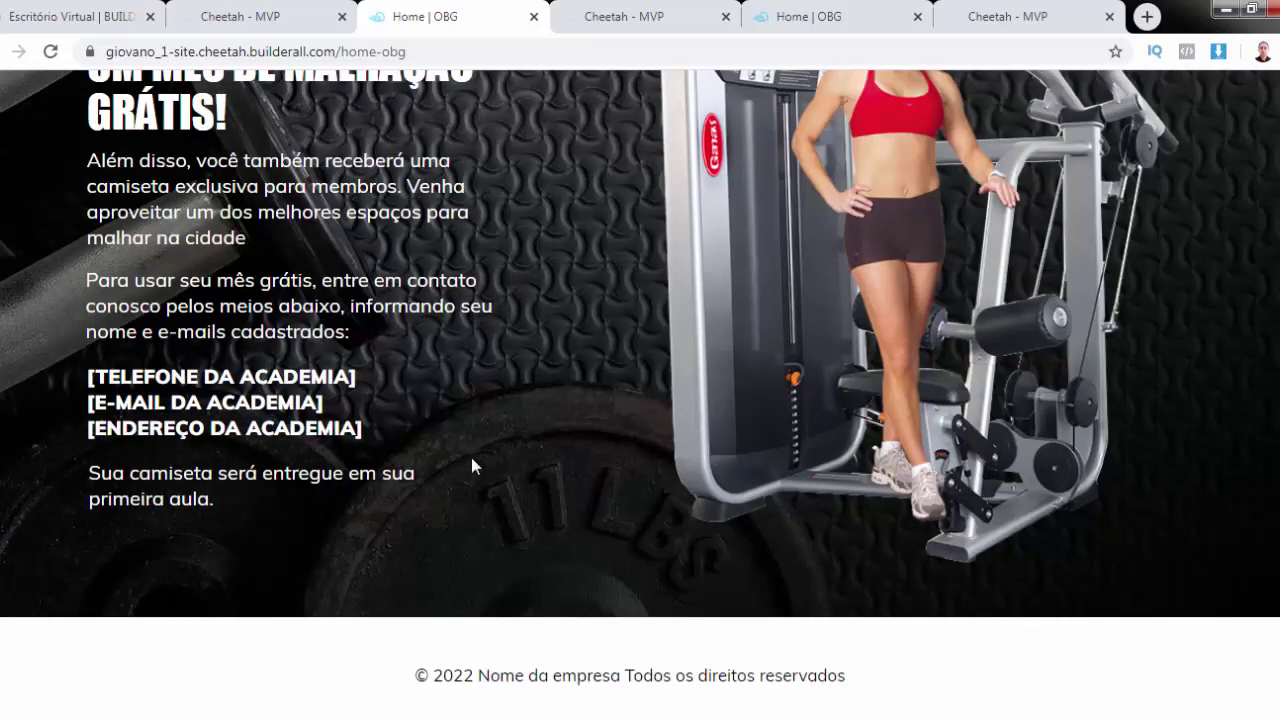
{"action": "scroll", "coordinate": [471, 457], "scroll_direction": "up", "scroll_amount": 3}
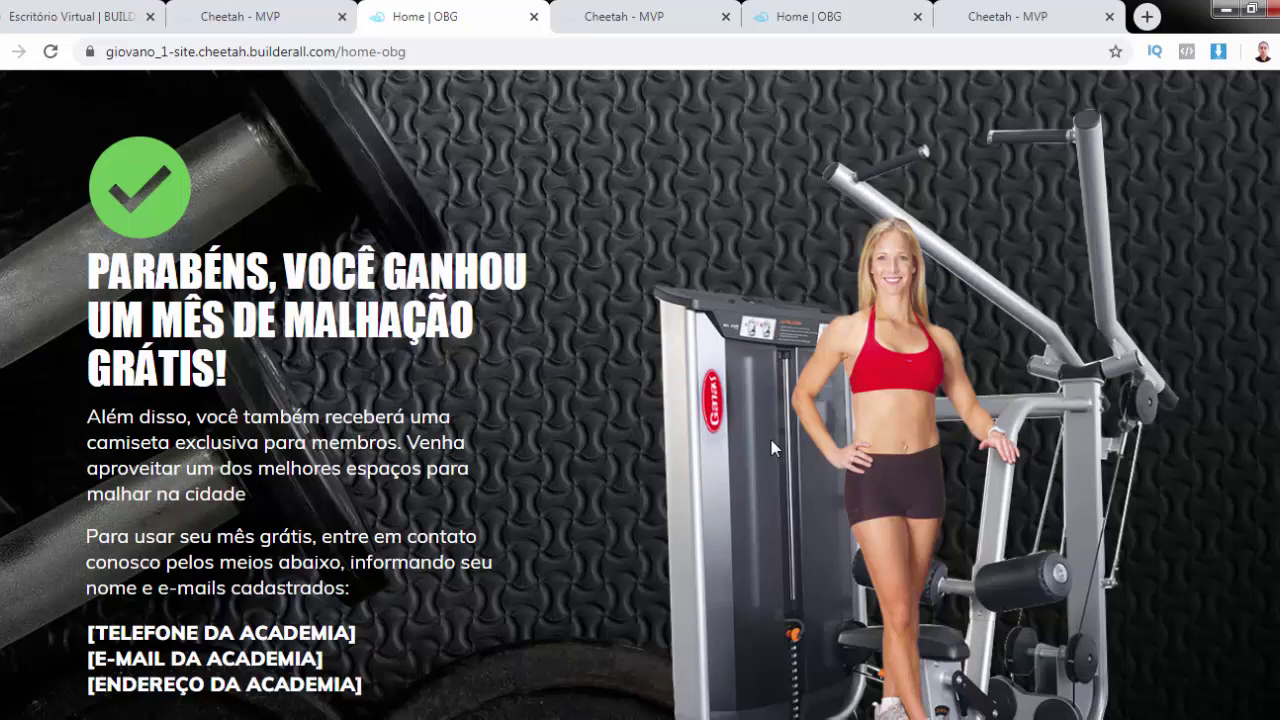
{"action": "scroll", "coordinate": [771, 440], "scroll_direction": "down", "scroll_amount": 3}
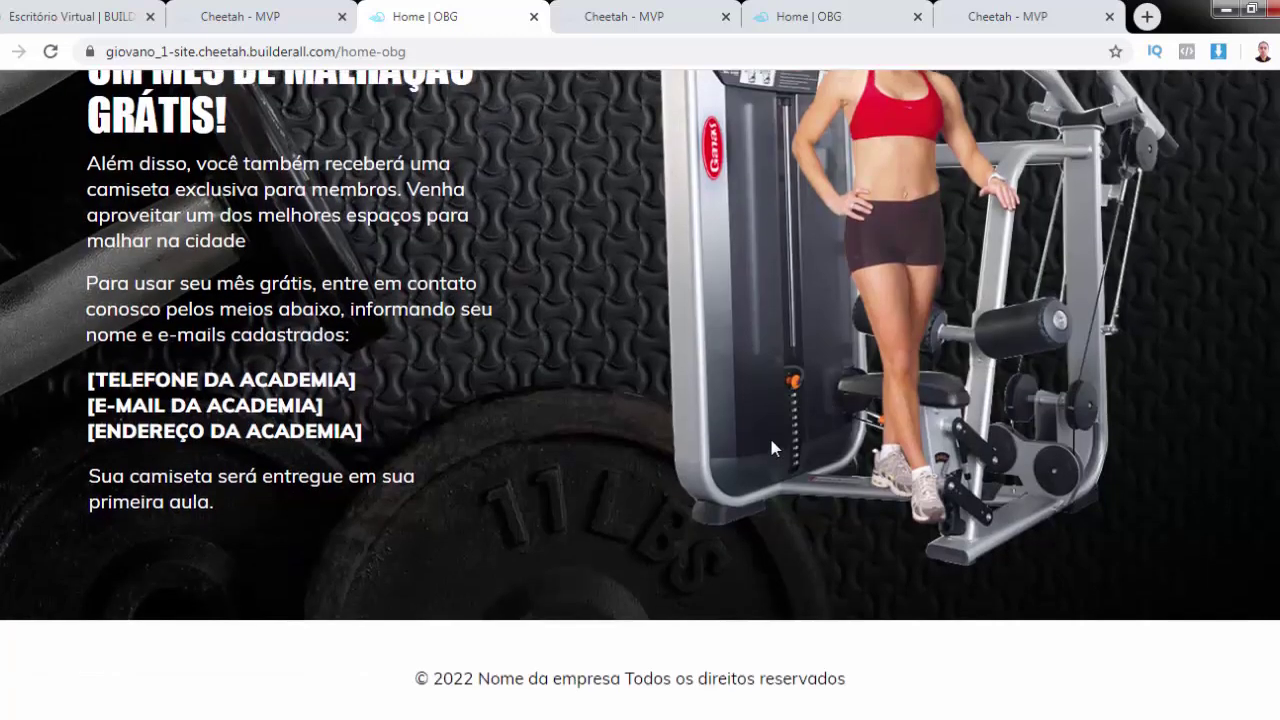
{"action": "scroll", "coordinate": [771, 441], "scroll_direction": "up", "scroll_amount": 3}
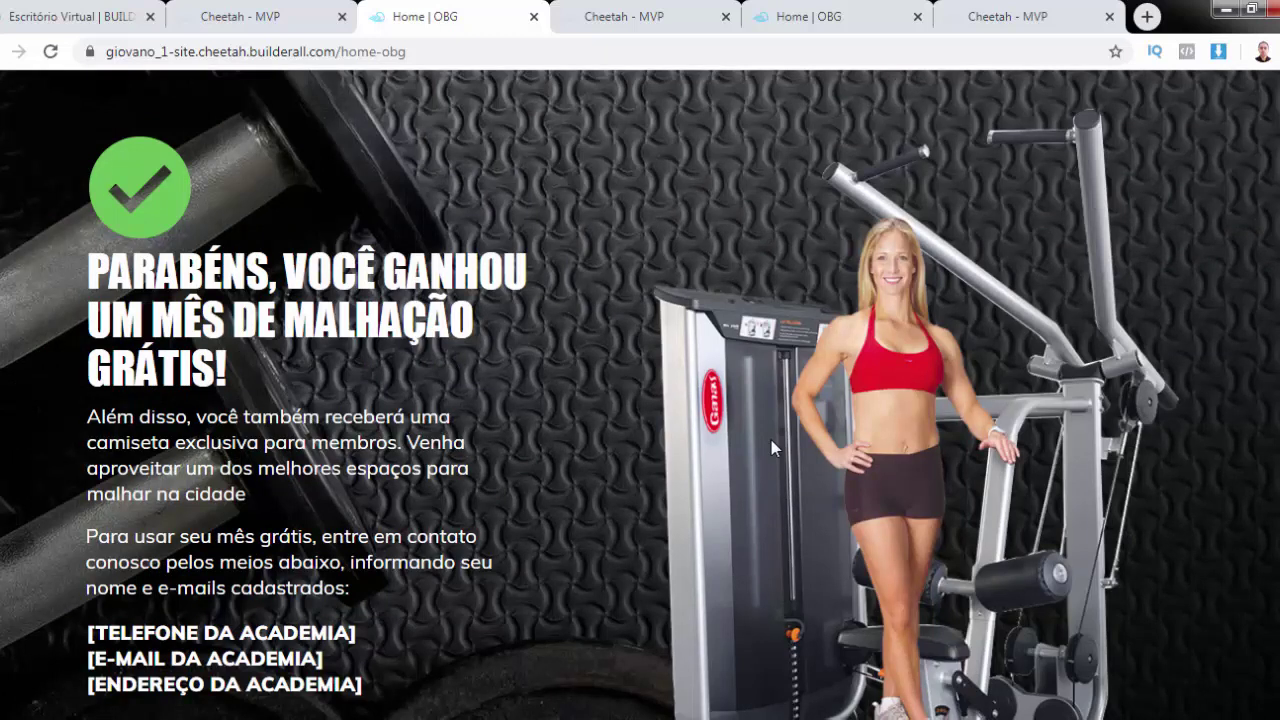
Close the duplicate OBG tab, review the live thank-you page, and return to the Home editor
{"action": "left_click", "coordinate": [534, 16]}
{"action": "left_click", "coordinate": [296, 14]}
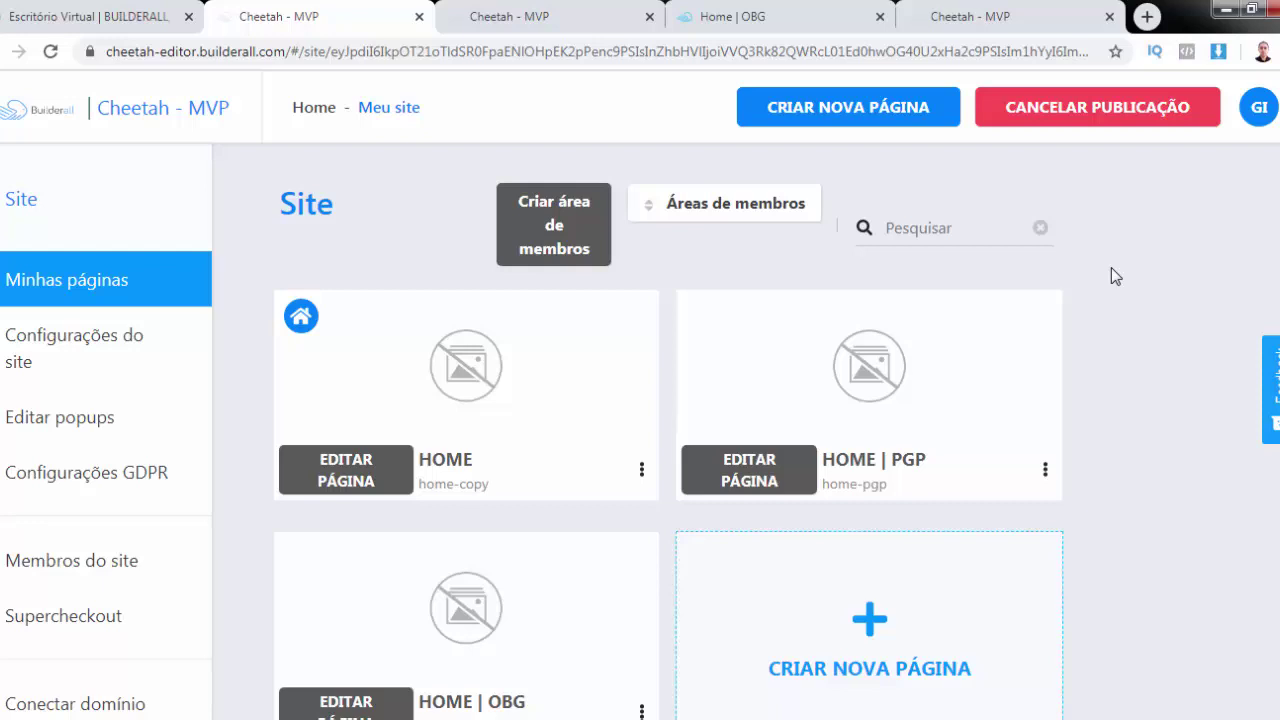
{"action": "left_click", "coordinate": [787, 24]}
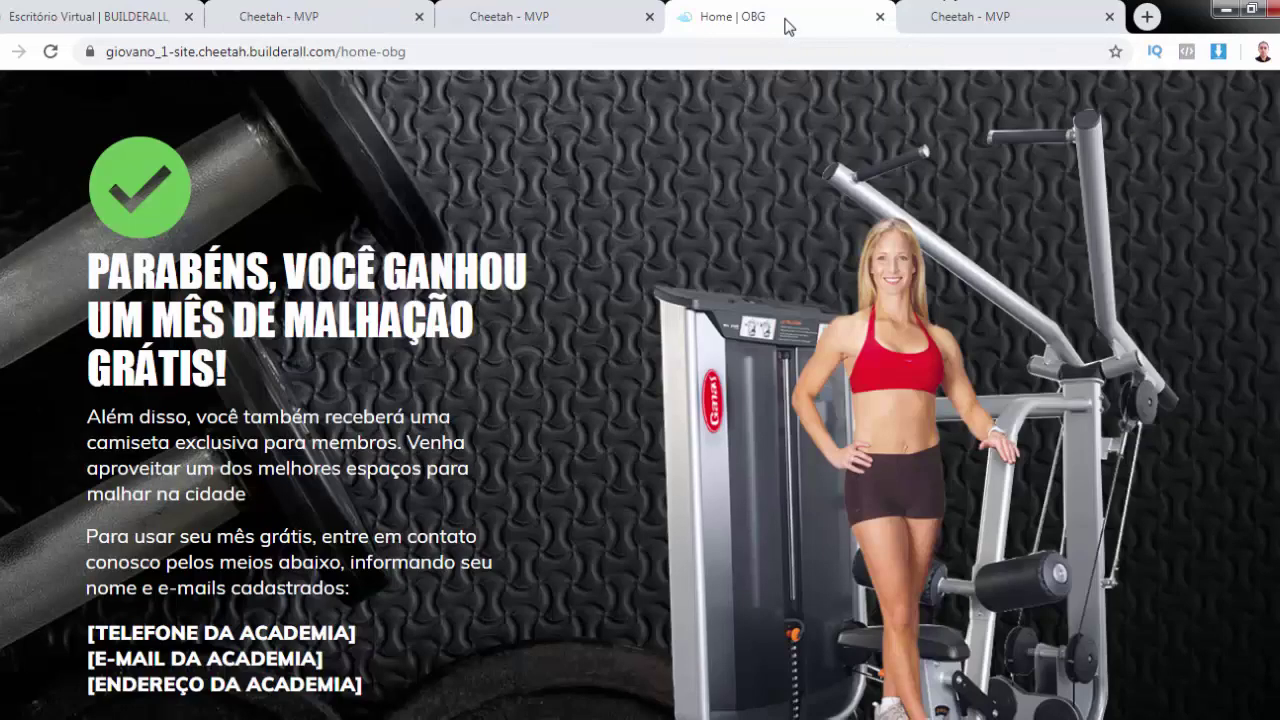
{"action": "scroll", "coordinate": [845, 412], "scroll_direction": "down", "scroll_amount": 3}
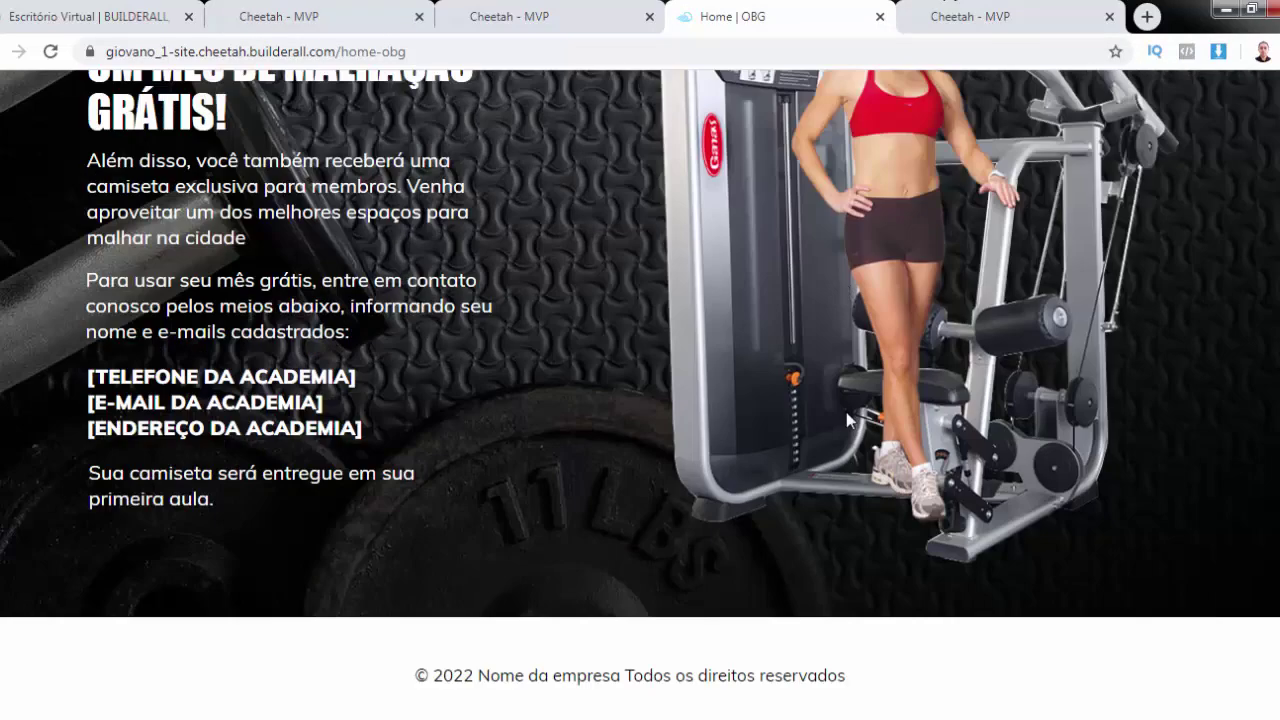
{"action": "scroll", "coordinate": [846, 412], "scroll_direction": "up", "scroll_amount": 3}
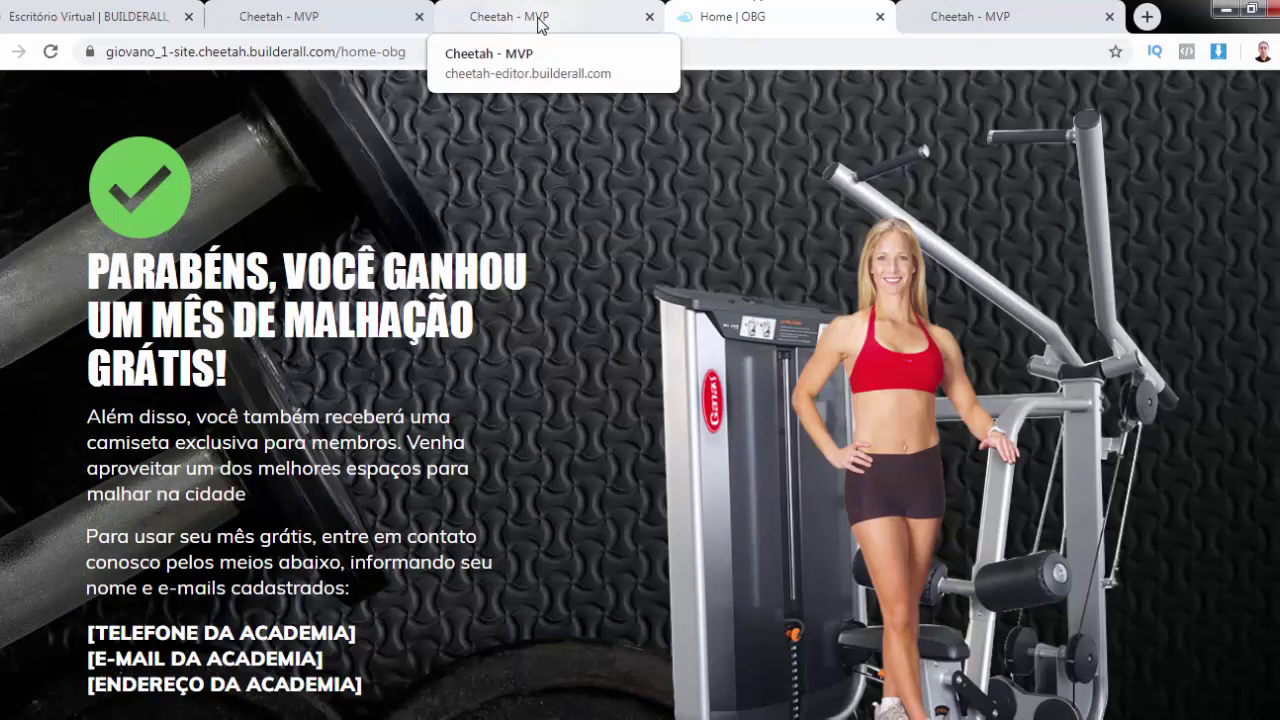
{"action": "left_click", "coordinate": [1000, 20]}
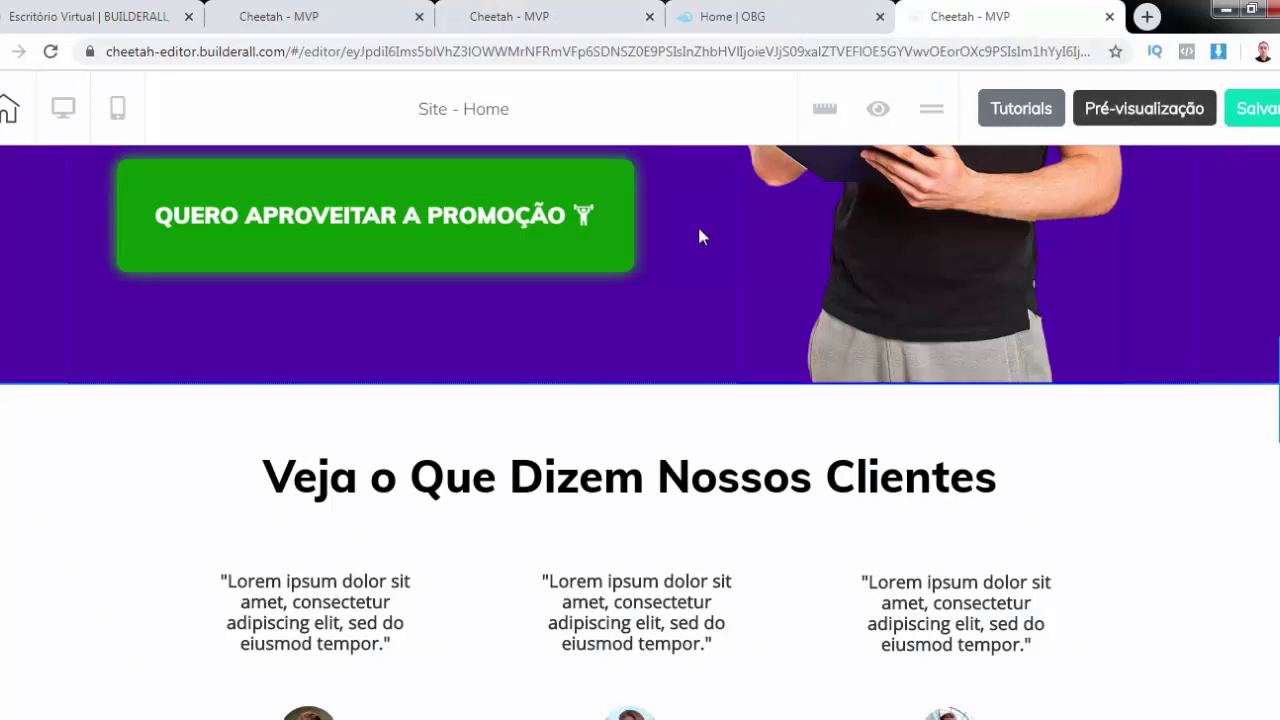
{"action": "scroll", "coordinate": [697, 225], "scroll_direction": "up", "scroll_amount": 4}
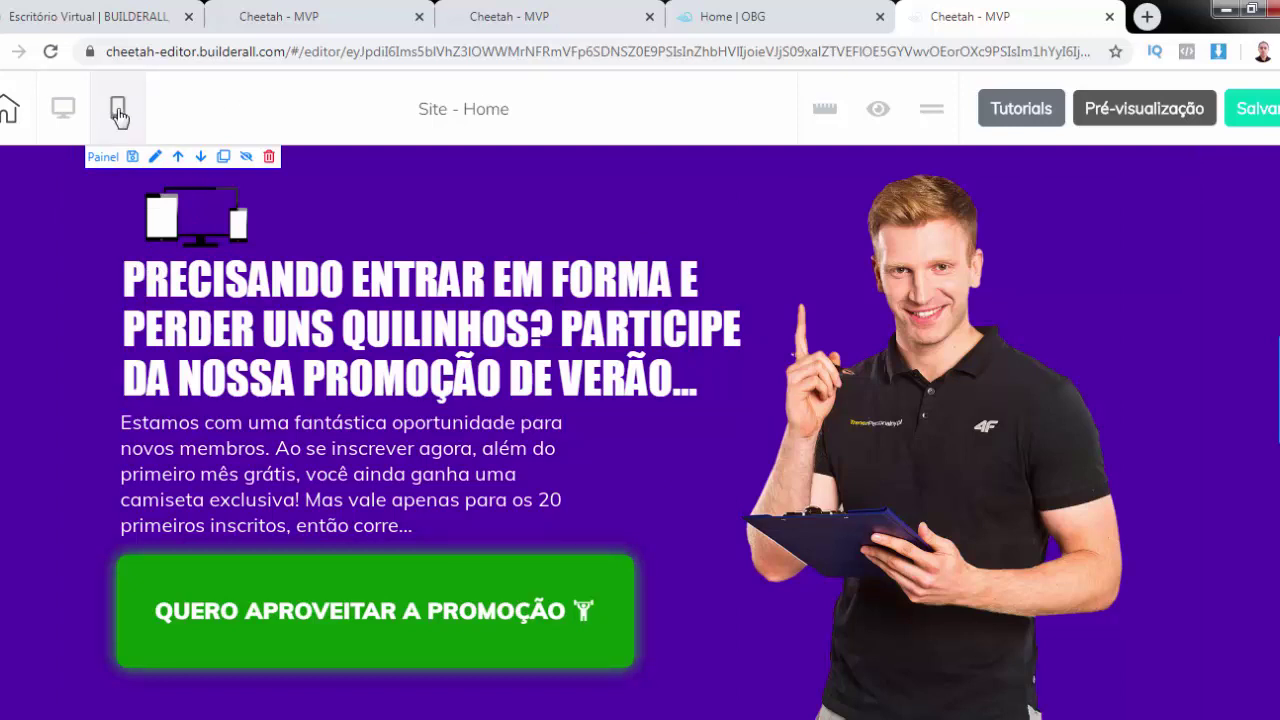
Switch to the mobile layout, scroll down to the footer, and select the 'Não perca tempo' text
{"action": "left_click", "coordinate": [118, 114]}
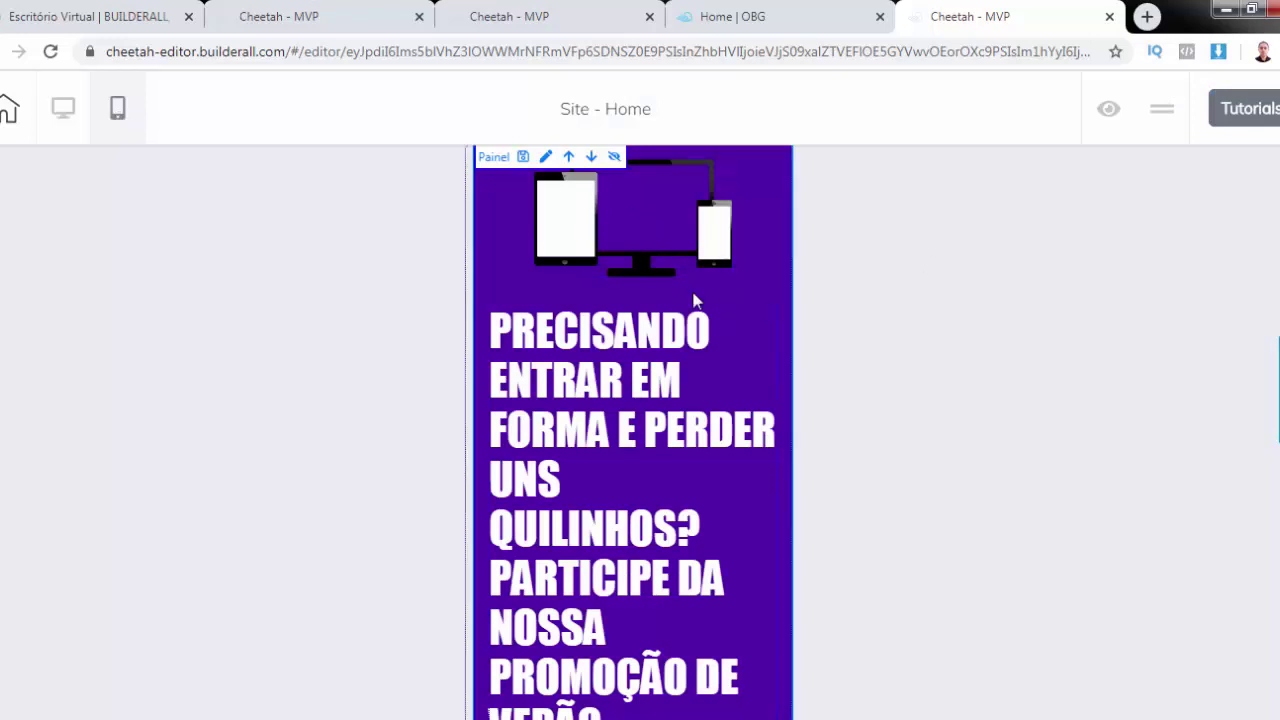
{"action": "scroll", "coordinate": [694, 300], "scroll_direction": "down", "scroll_amount": 5}
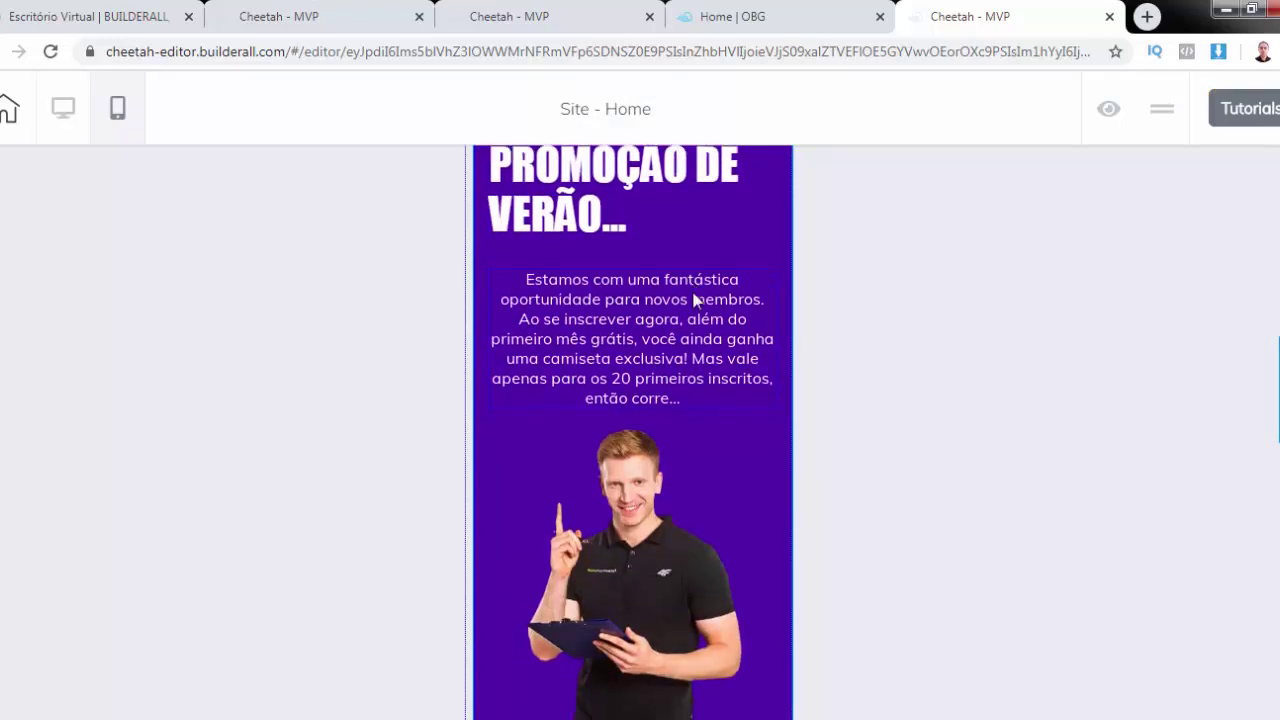
{"action": "scroll", "coordinate": [694, 300], "scroll_direction": "down", "scroll_amount": 12}
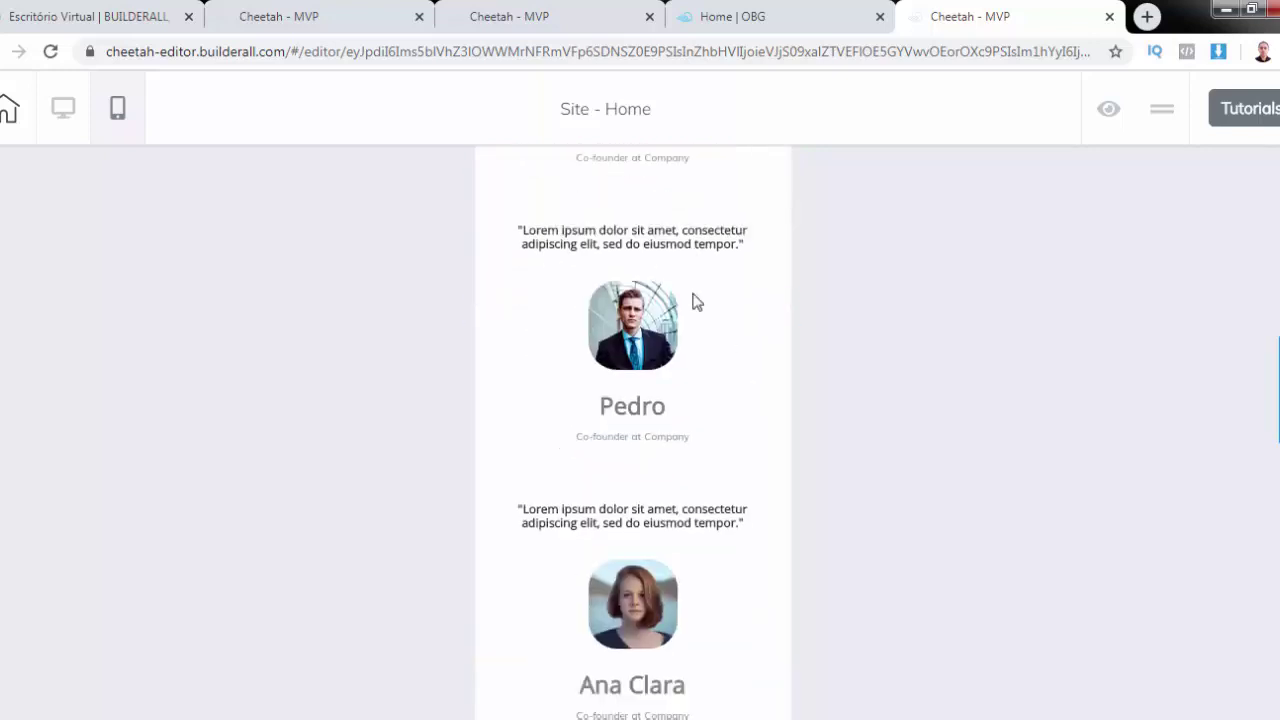
{"action": "scroll", "coordinate": [697, 302], "scroll_direction": "down", "scroll_amount": 6}
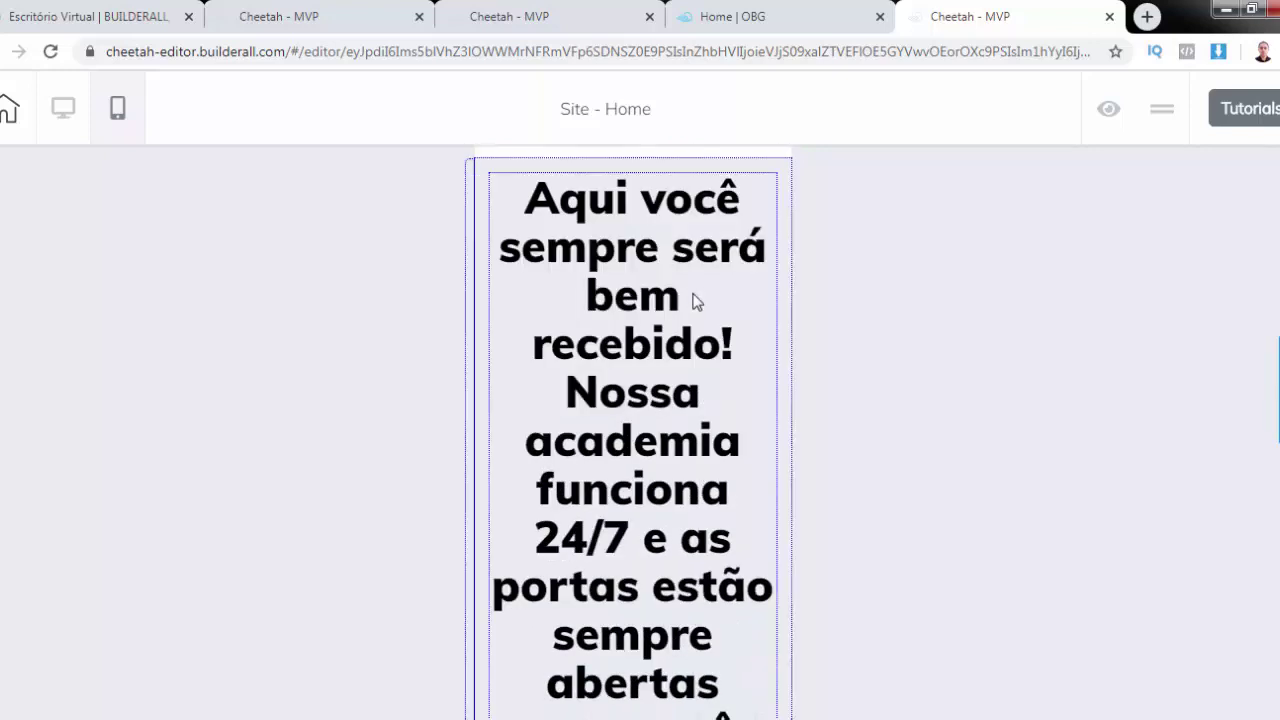
{"action": "scroll", "coordinate": [697, 302], "scroll_direction": "down", "scroll_amount": 8}
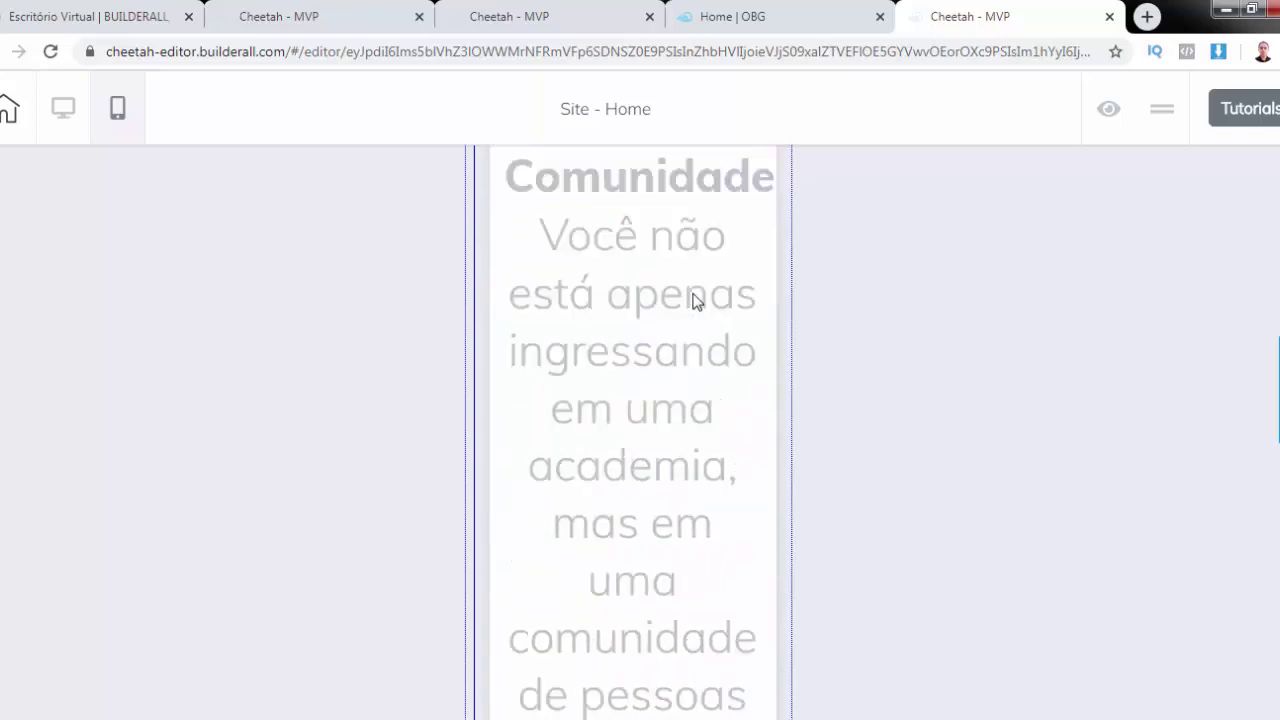
{"action": "scroll", "coordinate": [697, 302], "scroll_direction": "down", "scroll_amount": 8}
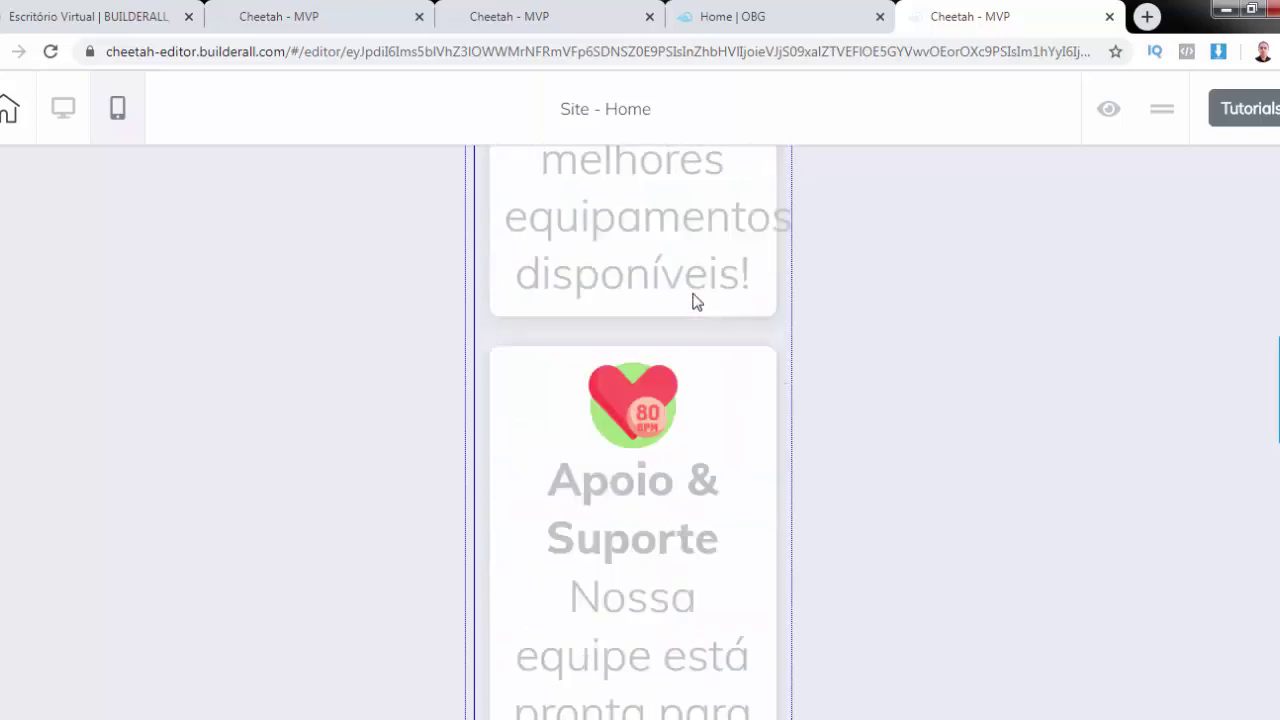
{"action": "scroll", "coordinate": [697, 302], "scroll_direction": "down", "scroll_amount": 10}
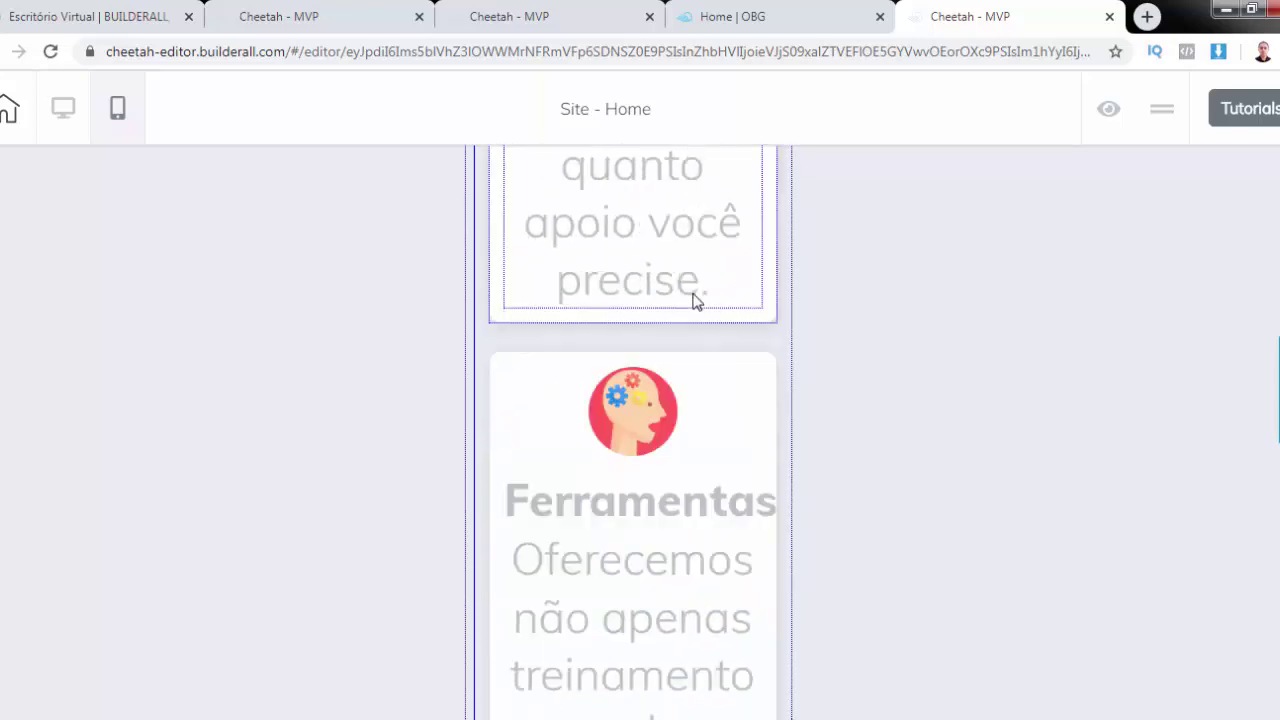
{"action": "scroll", "coordinate": [697, 302], "scroll_direction": "down", "scroll_amount": 12}
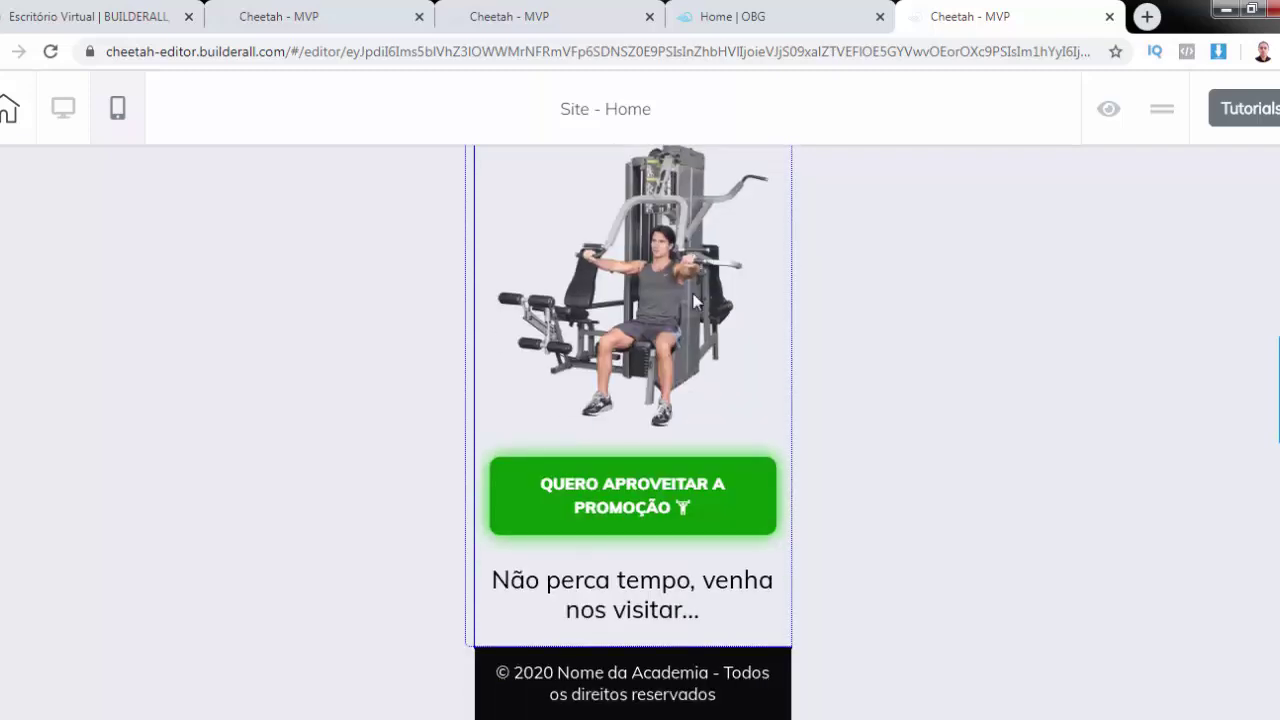
{"action": "left_click", "coordinate": [692, 603]}
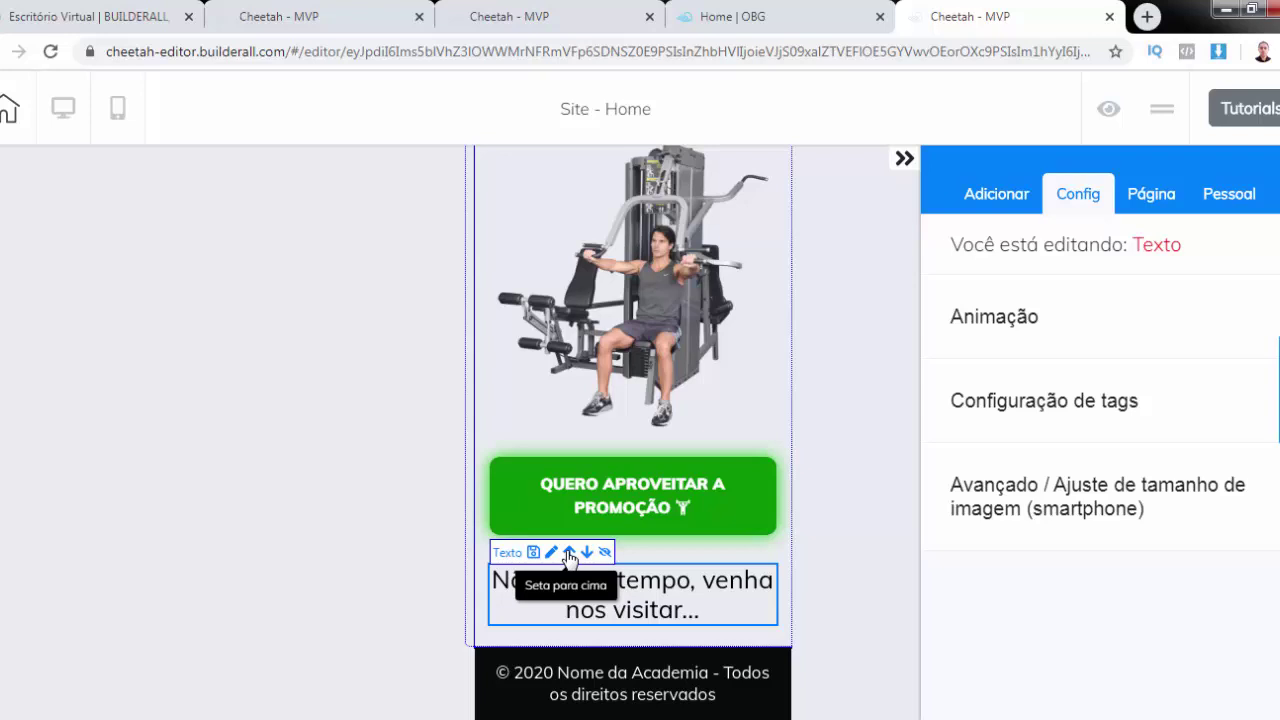
Move the 'Não perca tempo' text above the promo button with Seta para cima, then select its Painel
{"action": "left_click", "coordinate": [648, 362]}
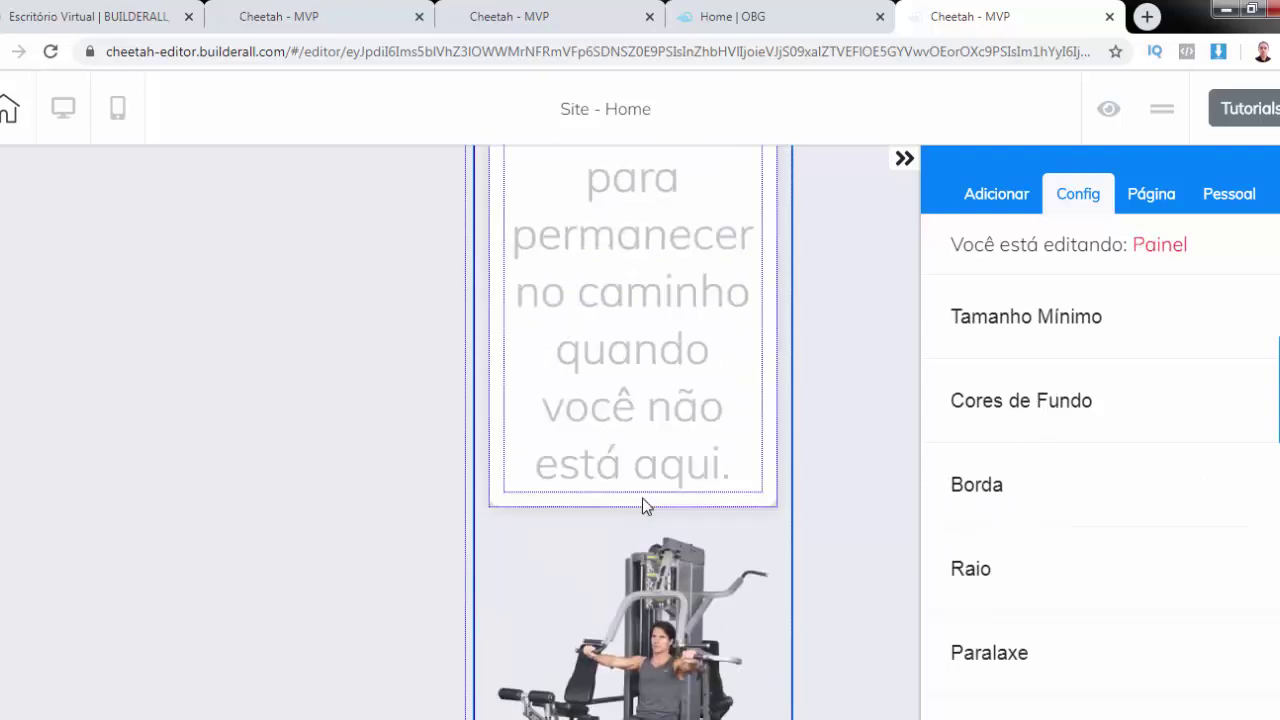
{"action": "left_click", "coordinate": [553, 476]}
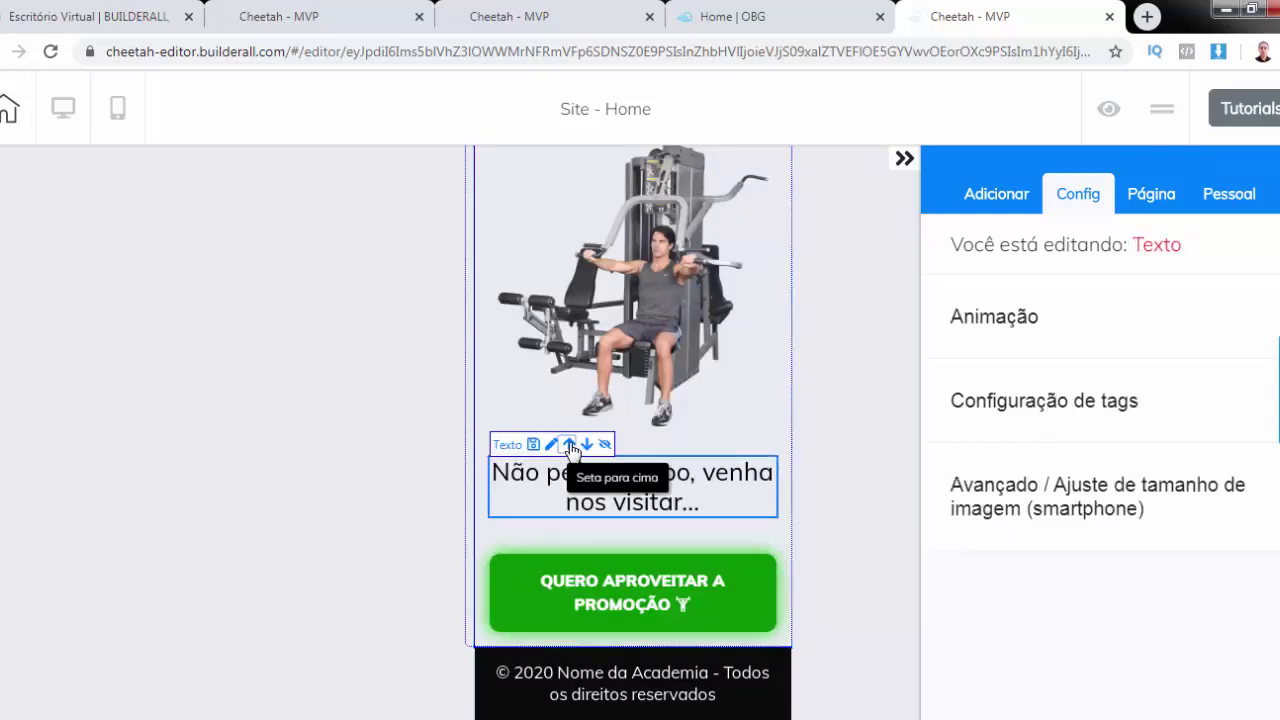
{"action": "left_click", "coordinate": [569, 445]}
{"action": "scroll", "coordinate": [720, 418], "scroll_direction": "up", "scroll_amount": 15}
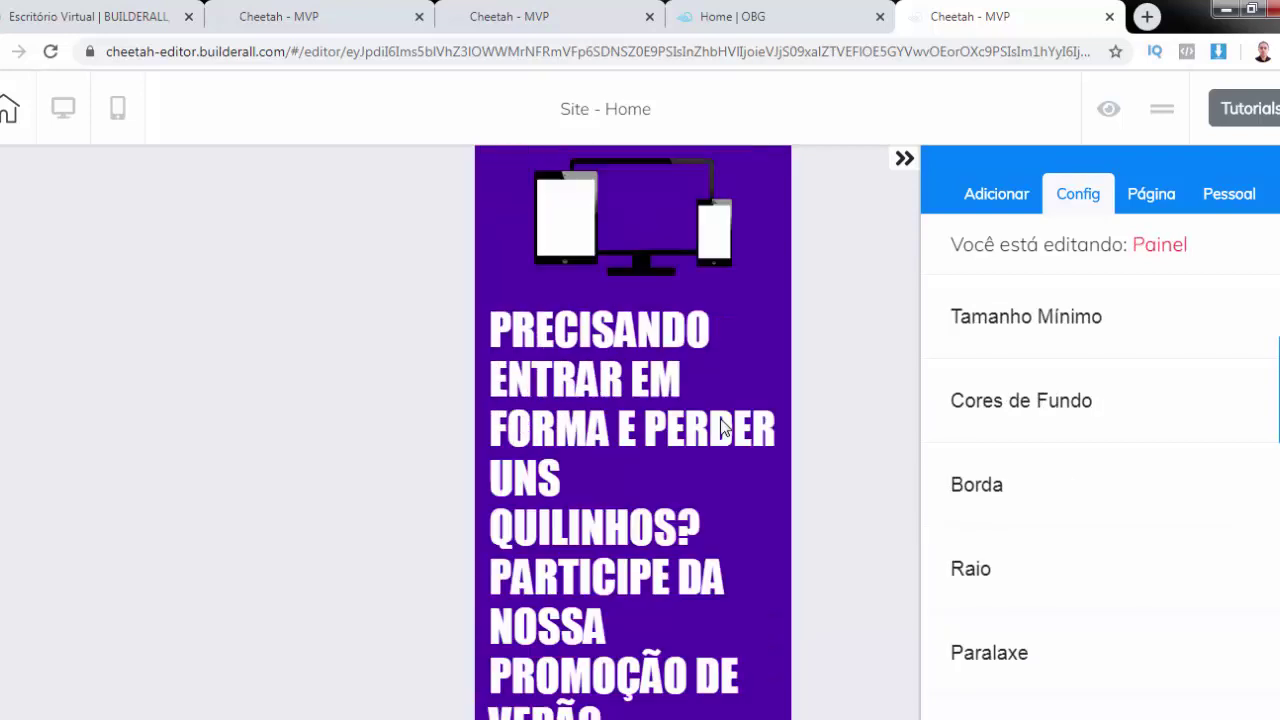
Raise the devices image's Preenchimento left/right padding under Avançado to shrink it
{"action": "left_click", "coordinate": [622, 212]}
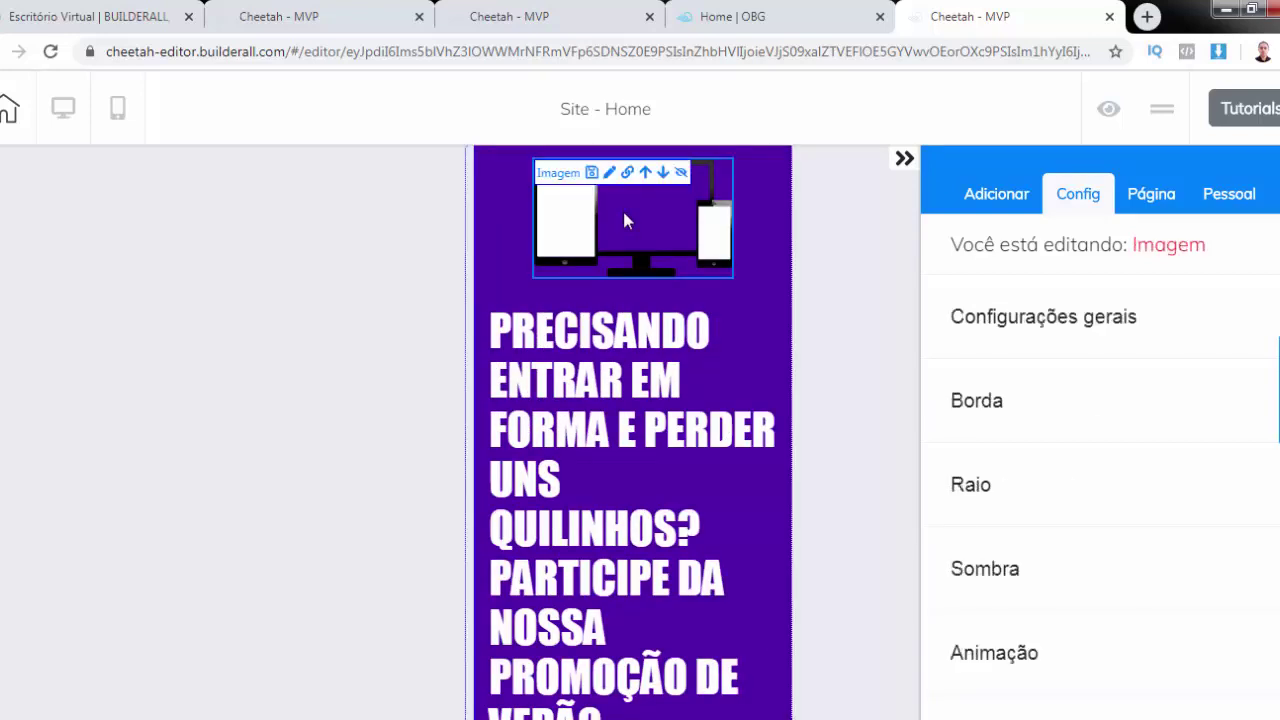
{"action": "left_click", "coordinate": [1051, 320]}
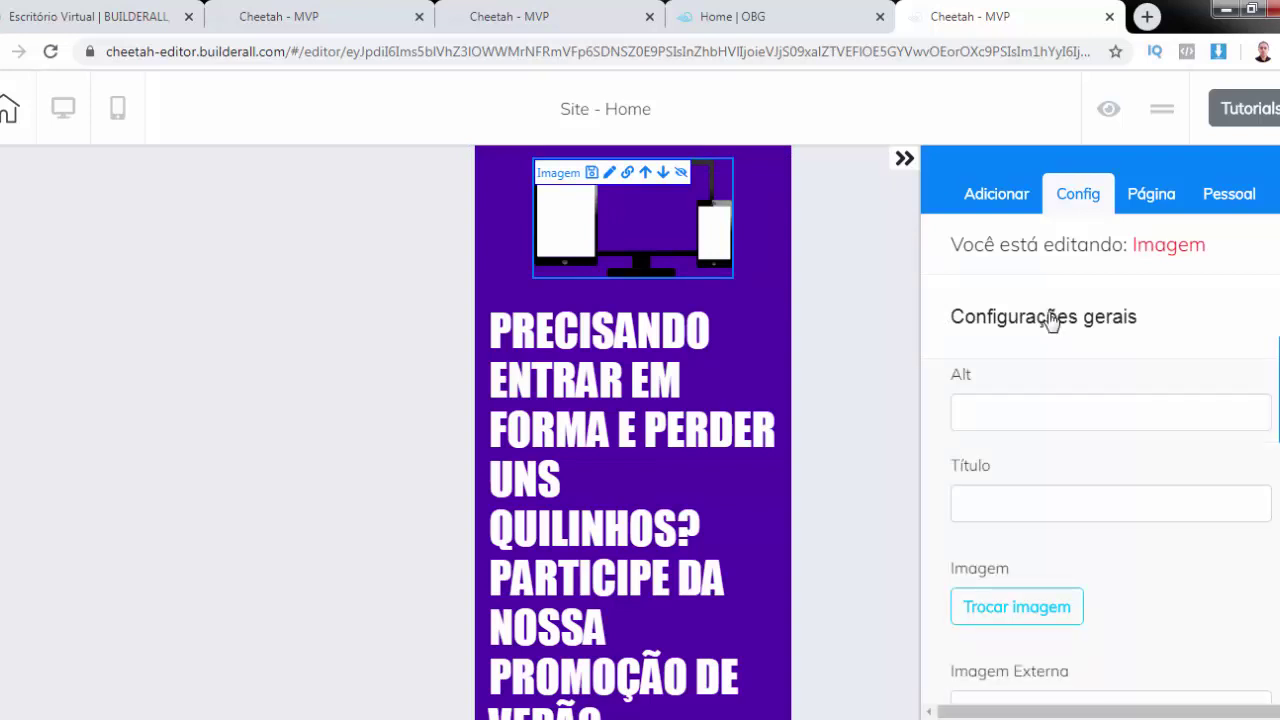
{"action": "scroll", "coordinate": [1051, 320], "scroll_direction": "down", "scroll_amount": 4}
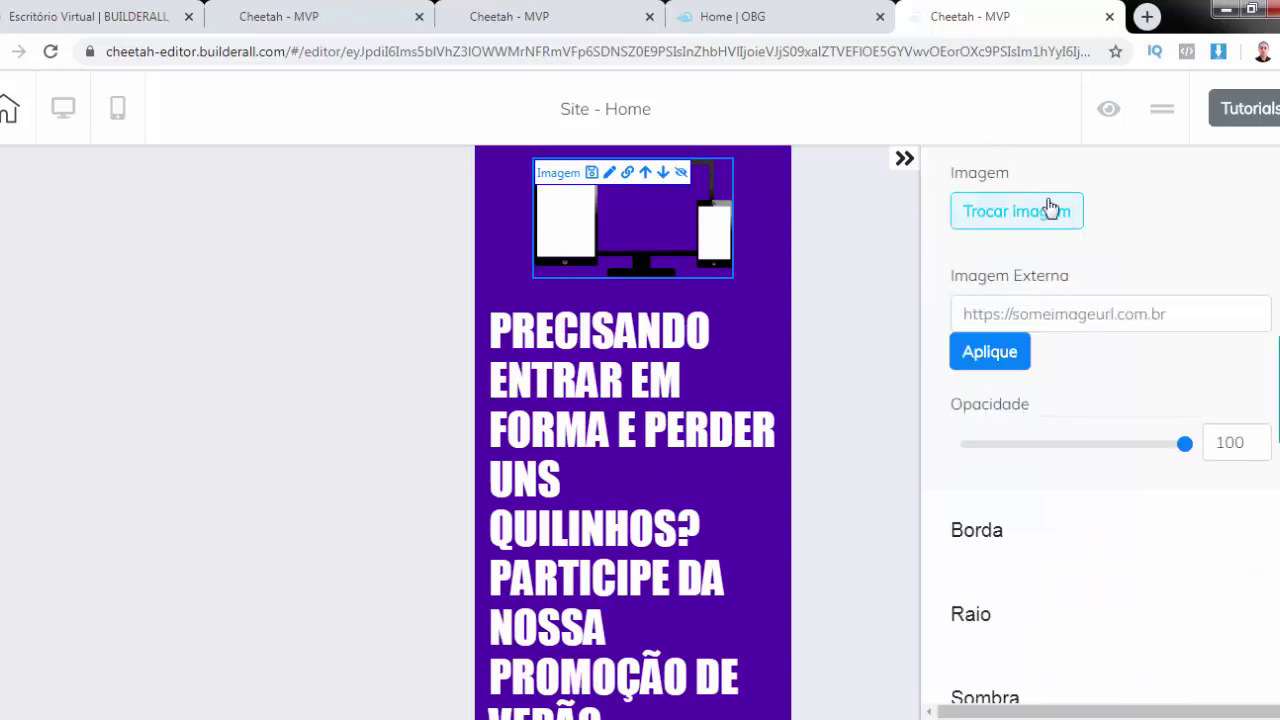
{"action": "scroll", "coordinate": [1068, 281], "scroll_direction": "up", "scroll_amount": 2}
{"action": "scroll", "coordinate": [1075, 450], "scroll_direction": "down", "scroll_amount": 5}
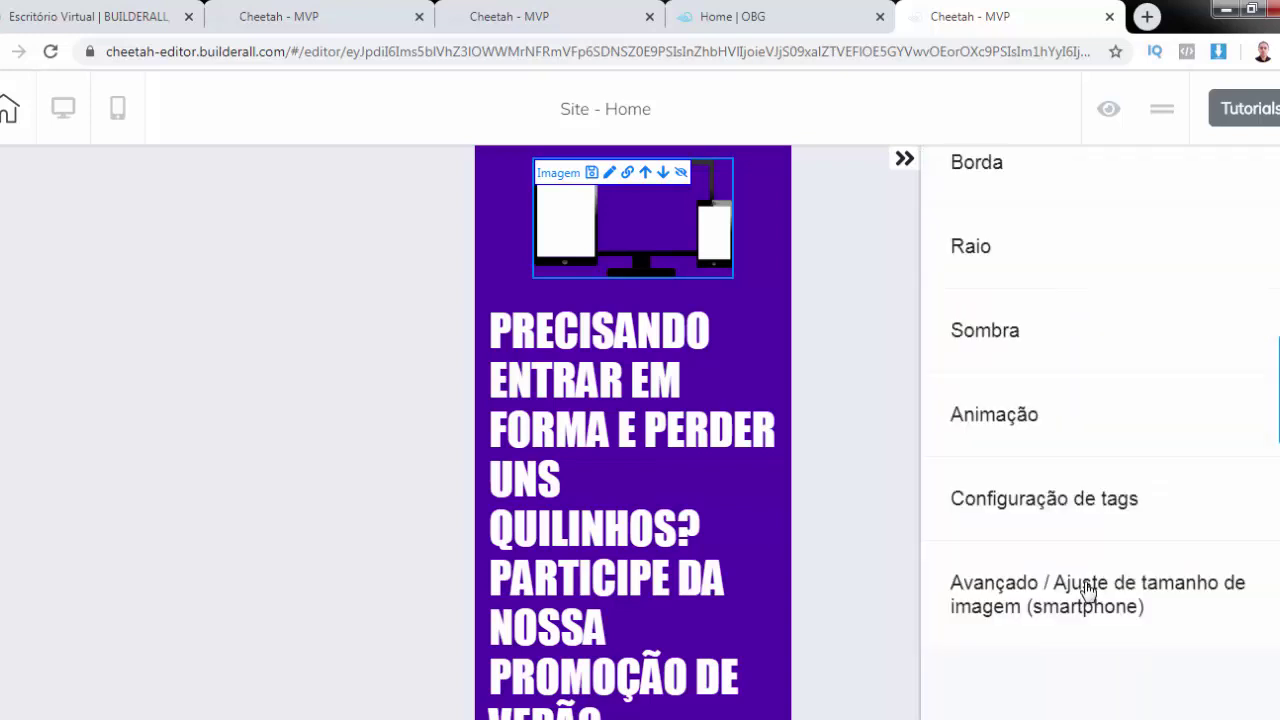
{"action": "left_click", "coordinate": [1086, 594]}
{"action": "scroll", "coordinate": [1088, 592], "scroll_direction": "down", "scroll_amount": 3}
{"action": "scroll", "coordinate": [1088, 592], "scroll_direction": "down", "scroll_amount": 2}
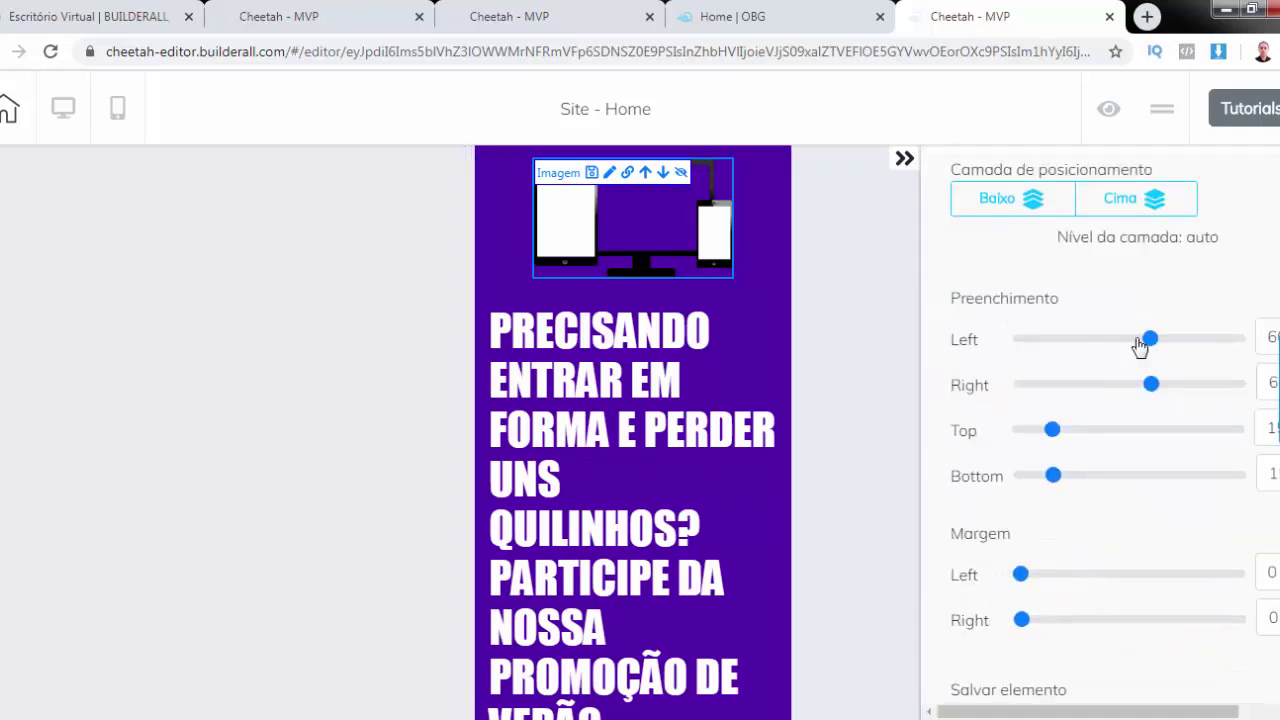
{"action": "left_click_drag", "start_coordinate": [1148, 340], "coordinate": [1177, 384]}
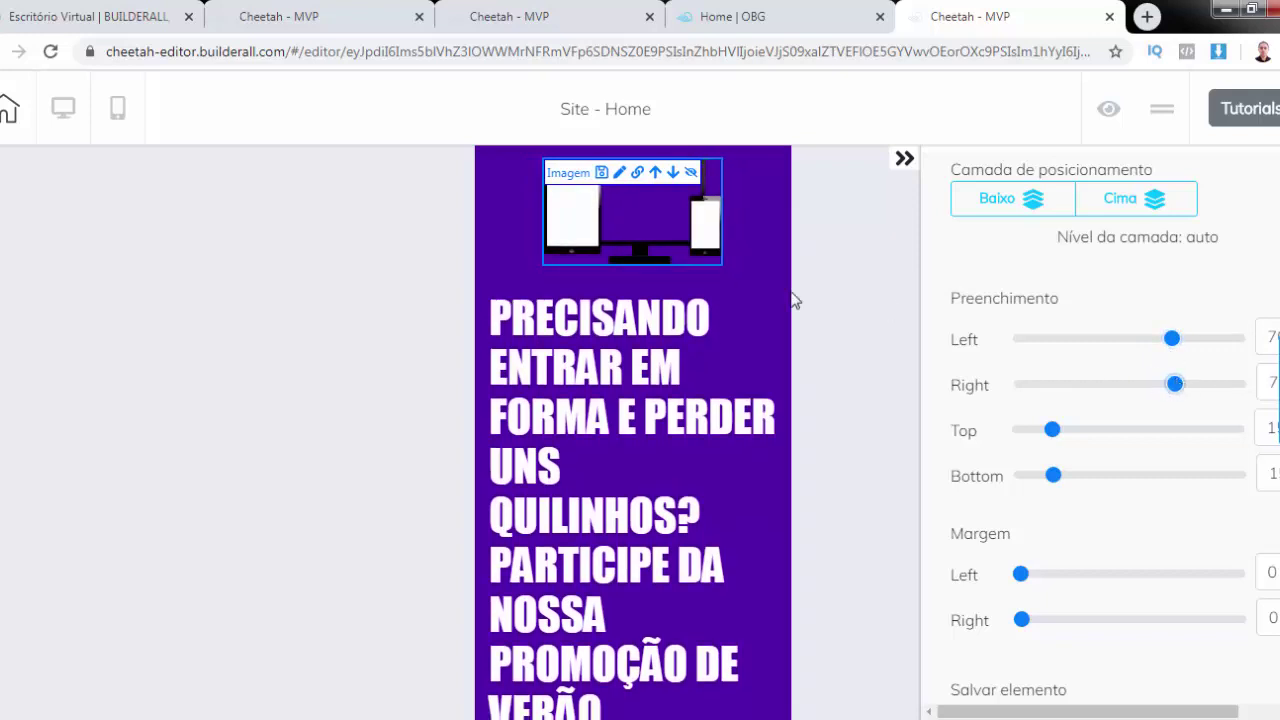
{"action": "left_click", "coordinate": [590, 360]}
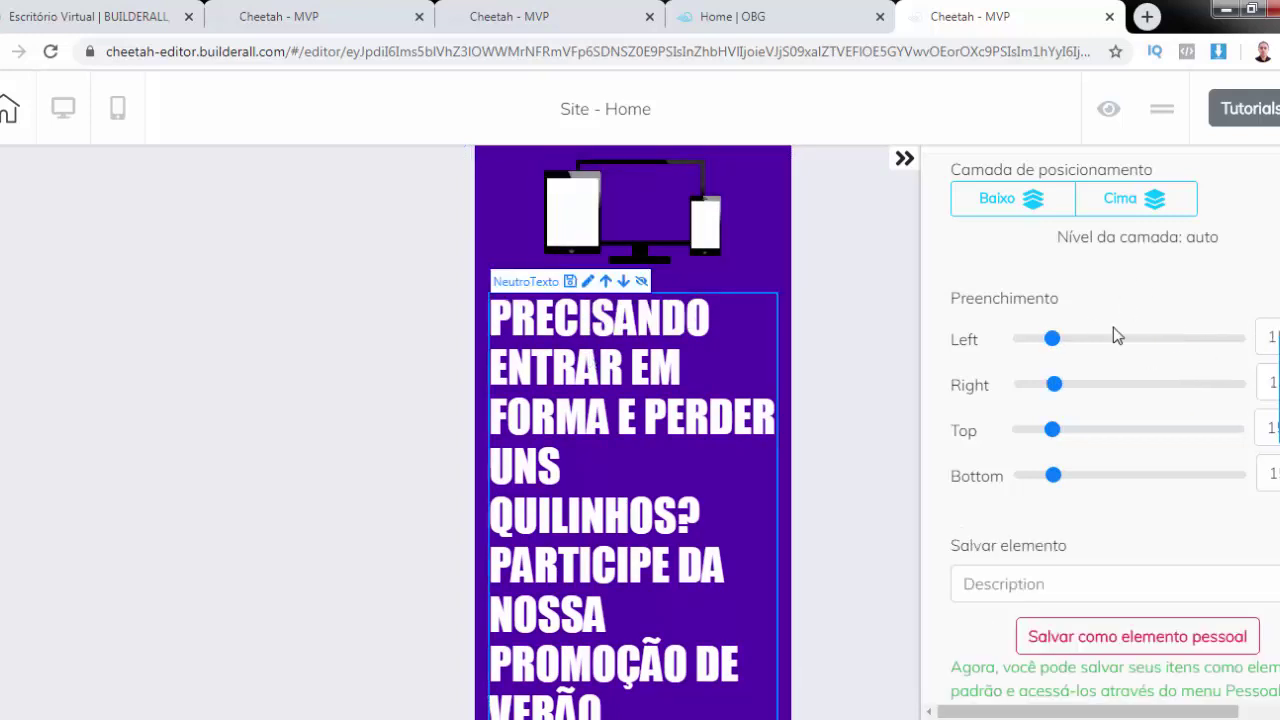
Raise the purple headline's Tamanho da fonte mobile from 30 to 38 in Configurações gerais
{"action": "scroll", "coordinate": [1113, 327], "scroll_direction": "up", "scroll_amount": 5}
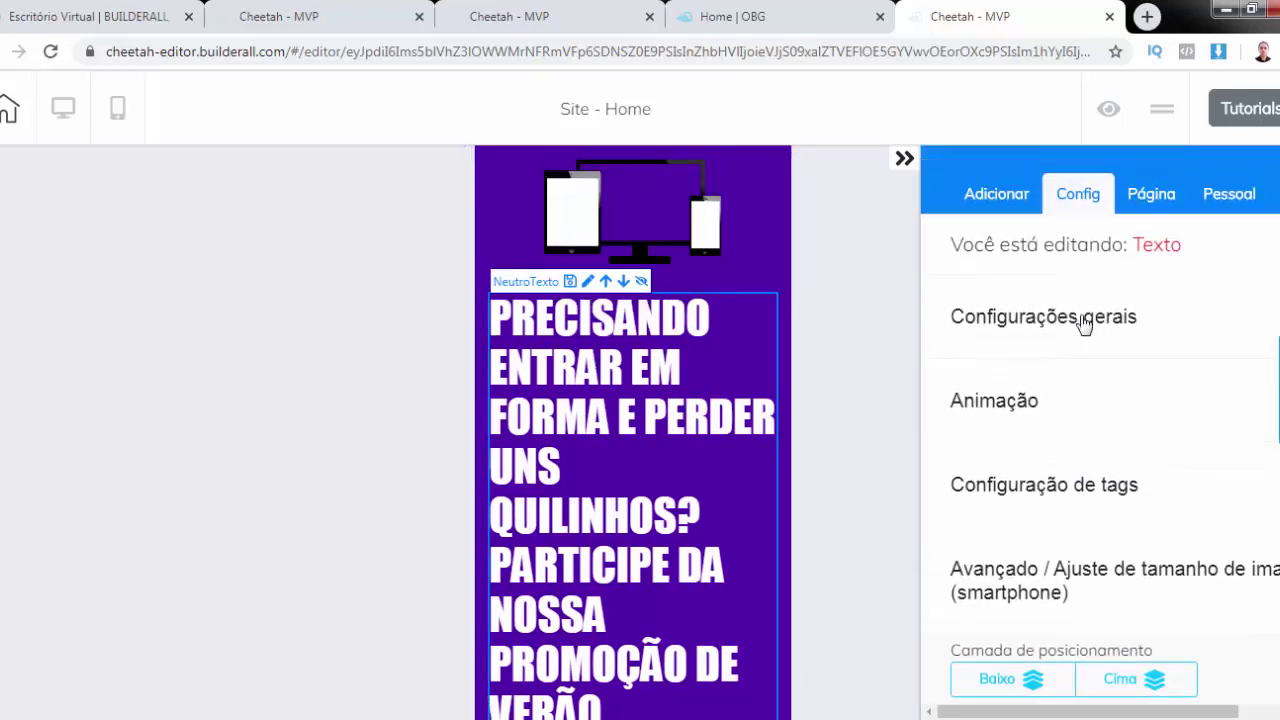
{"action": "left_click", "coordinate": [1080, 320]}
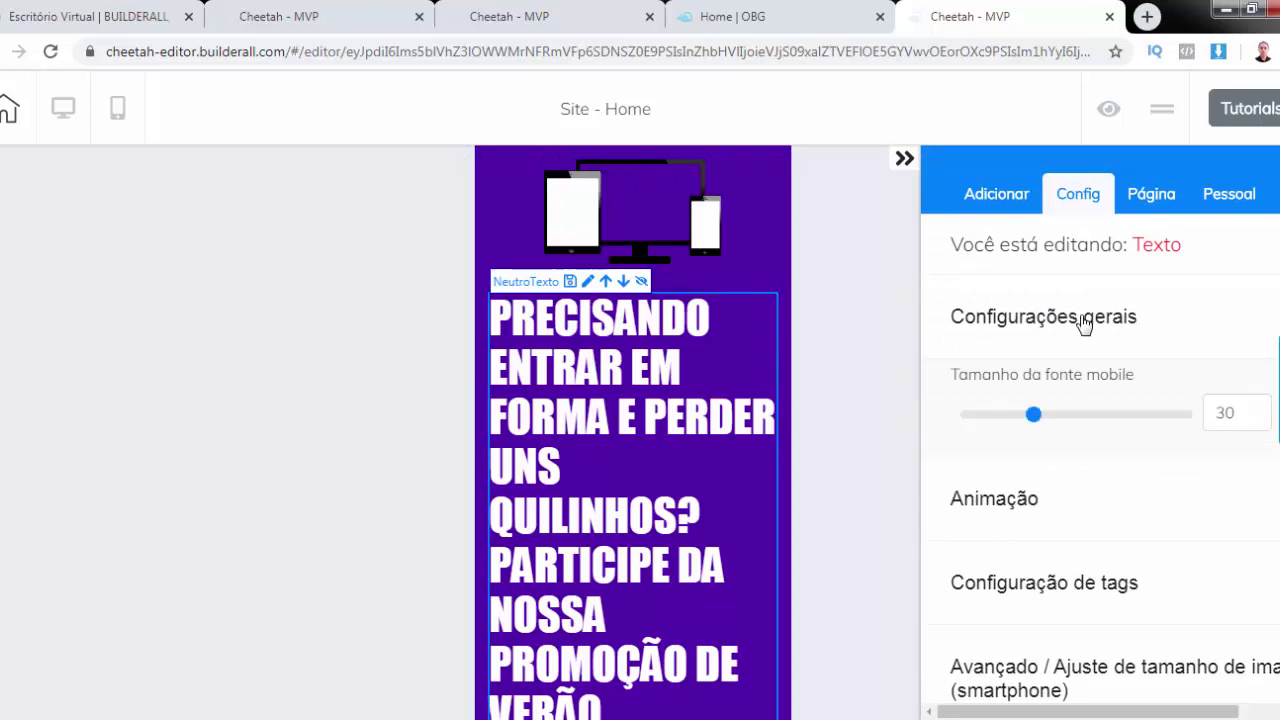
{"action": "left_click", "coordinate": [1035, 416]}
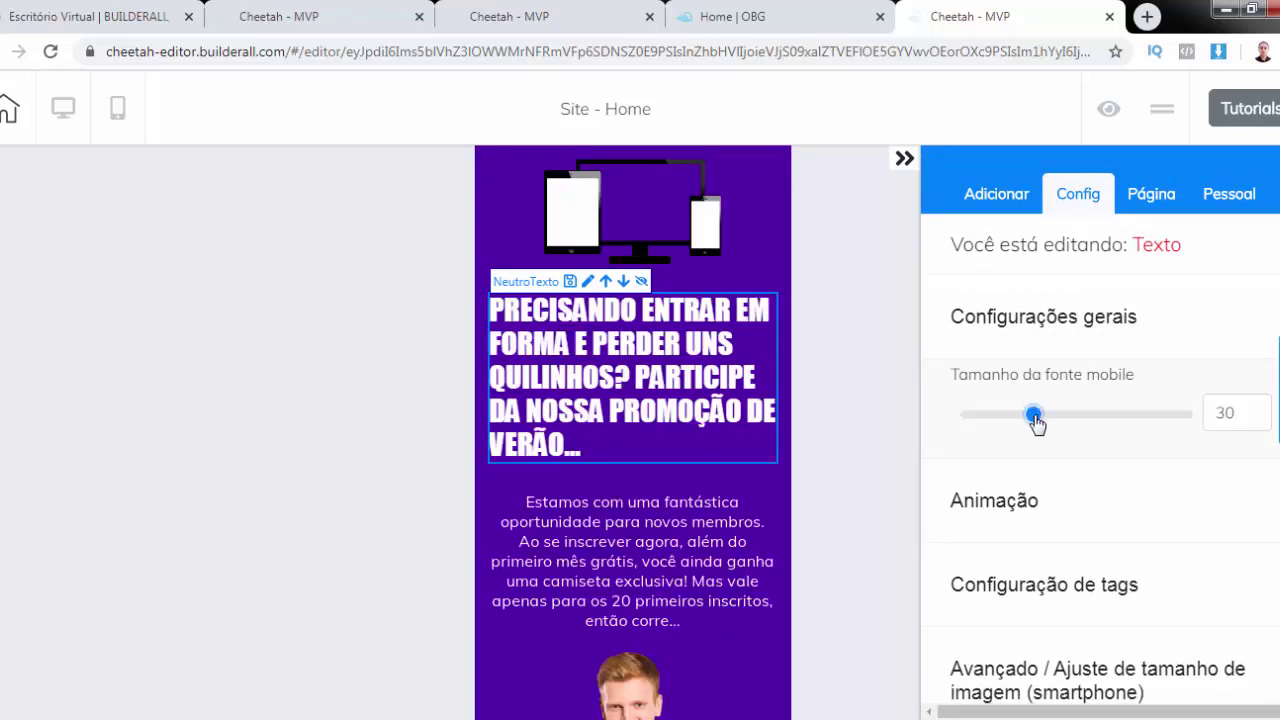
{"action": "left_click_drag", "start_coordinate": [1036, 419], "coordinate": [1050, 418]}
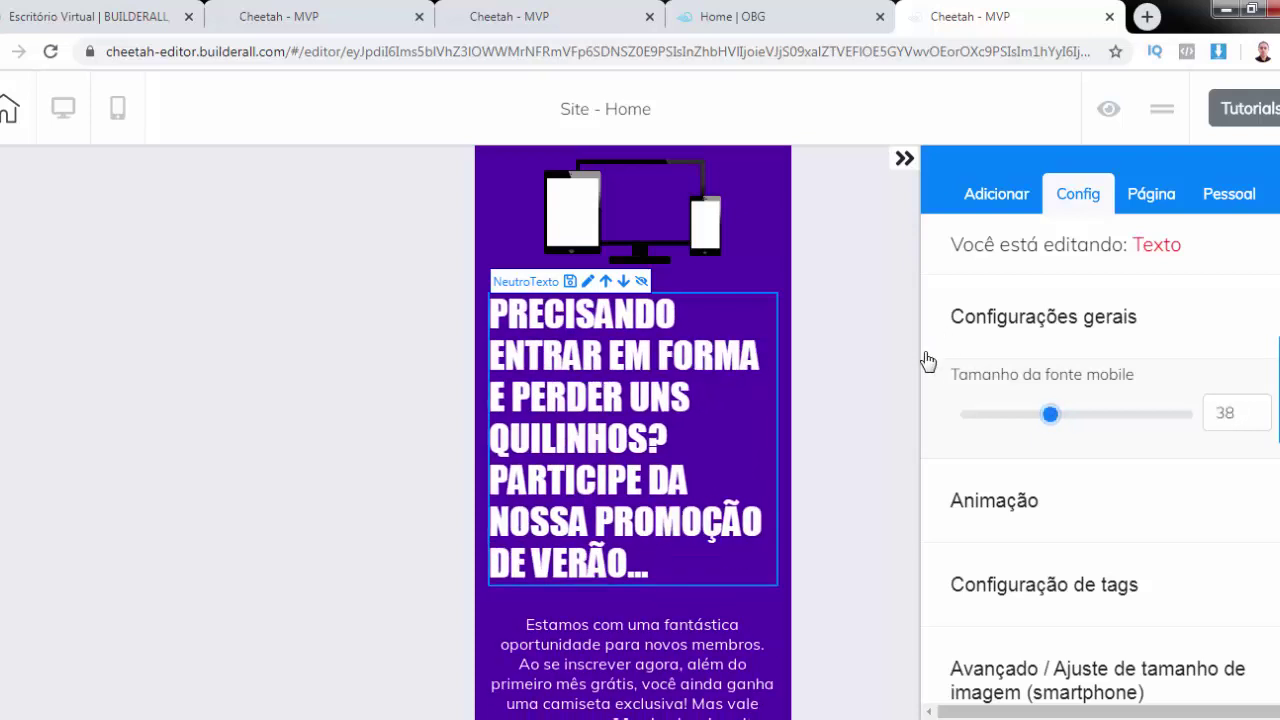
{"action": "scroll", "coordinate": [1023, 351], "scroll_direction": "down", "scroll_amount": 1}
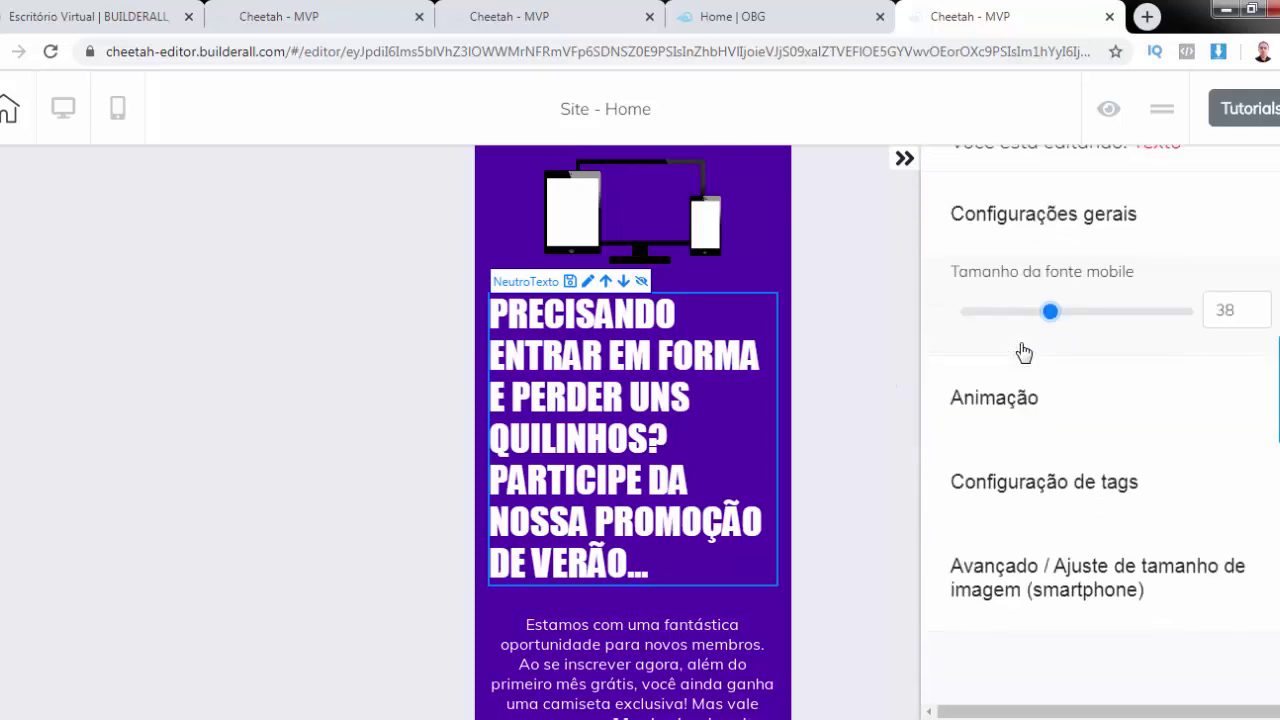
{"action": "scroll", "coordinate": [1023, 351], "scroll_direction": "up", "scroll_amount": 1}
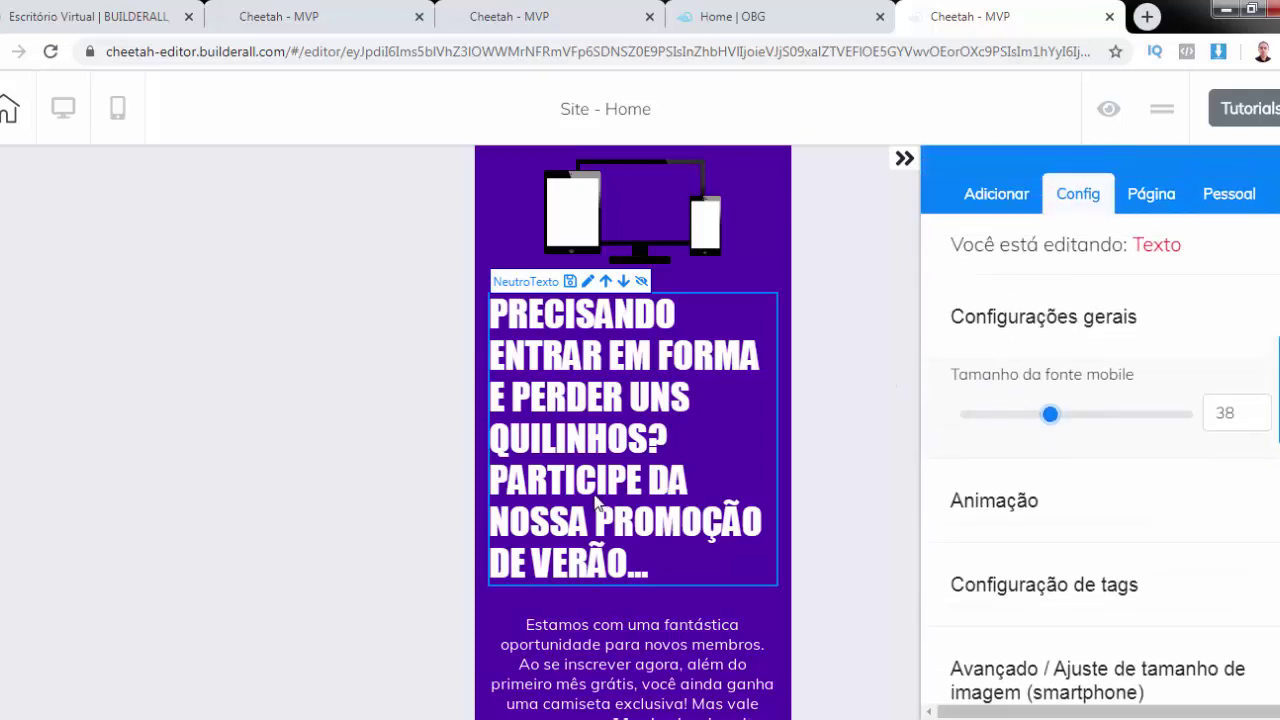
{"action": "scroll", "coordinate": [627, 517], "scroll_direction": "down", "scroll_amount": 1}
{"action": "scroll", "coordinate": [627, 517], "scroll_direction": "down", "scroll_amount": 3}
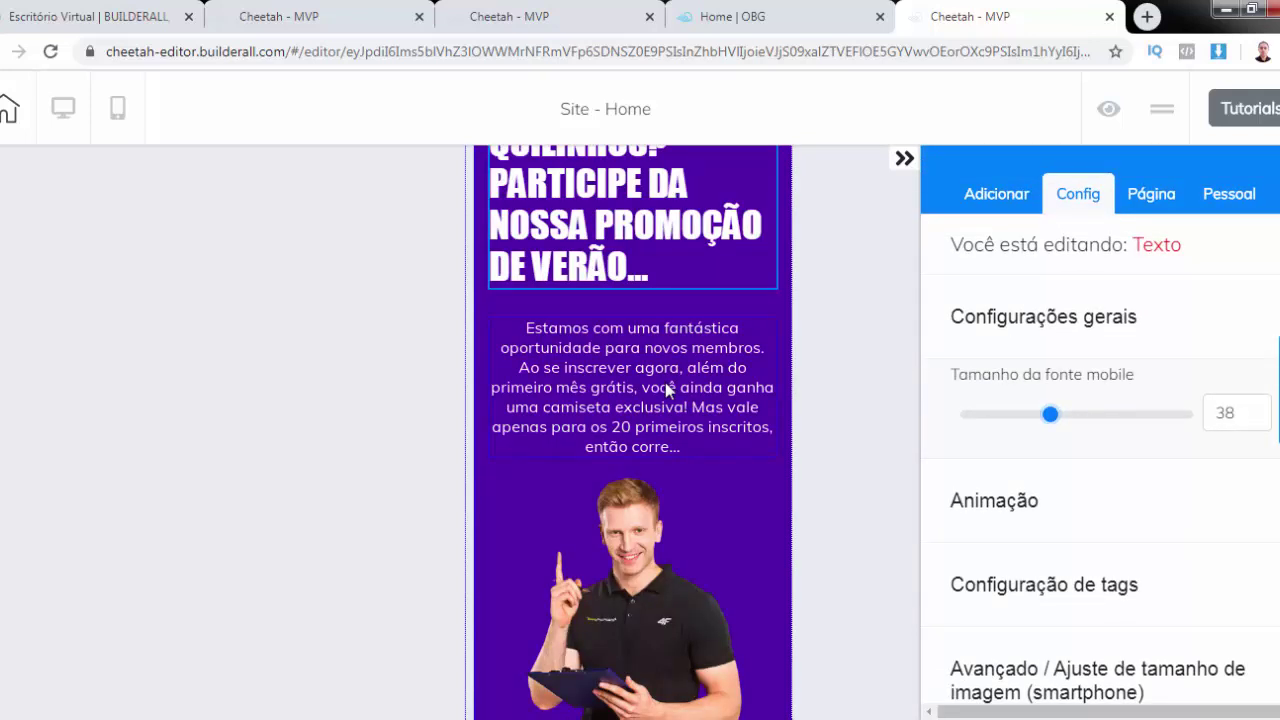
Give the green QUERO APROVEITAR A PROMOÇÃO button more left and top padding under Avançado
{"action": "left_click", "coordinate": [715, 480]}
{"action": "scroll", "coordinate": [758, 474], "scroll_direction": "down", "scroll_amount": 4}
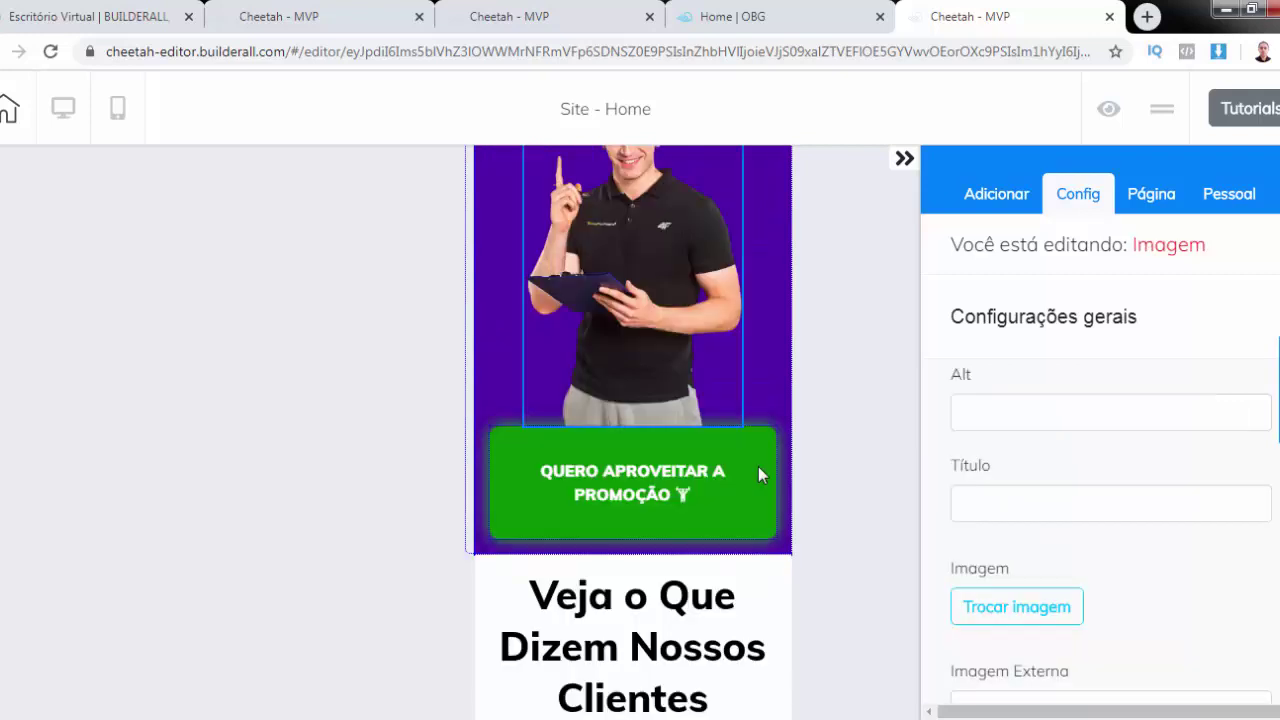
{"action": "left_click", "coordinate": [758, 474]}
{"action": "scroll", "coordinate": [1043, 417], "scroll_direction": "down", "scroll_amount": 3}
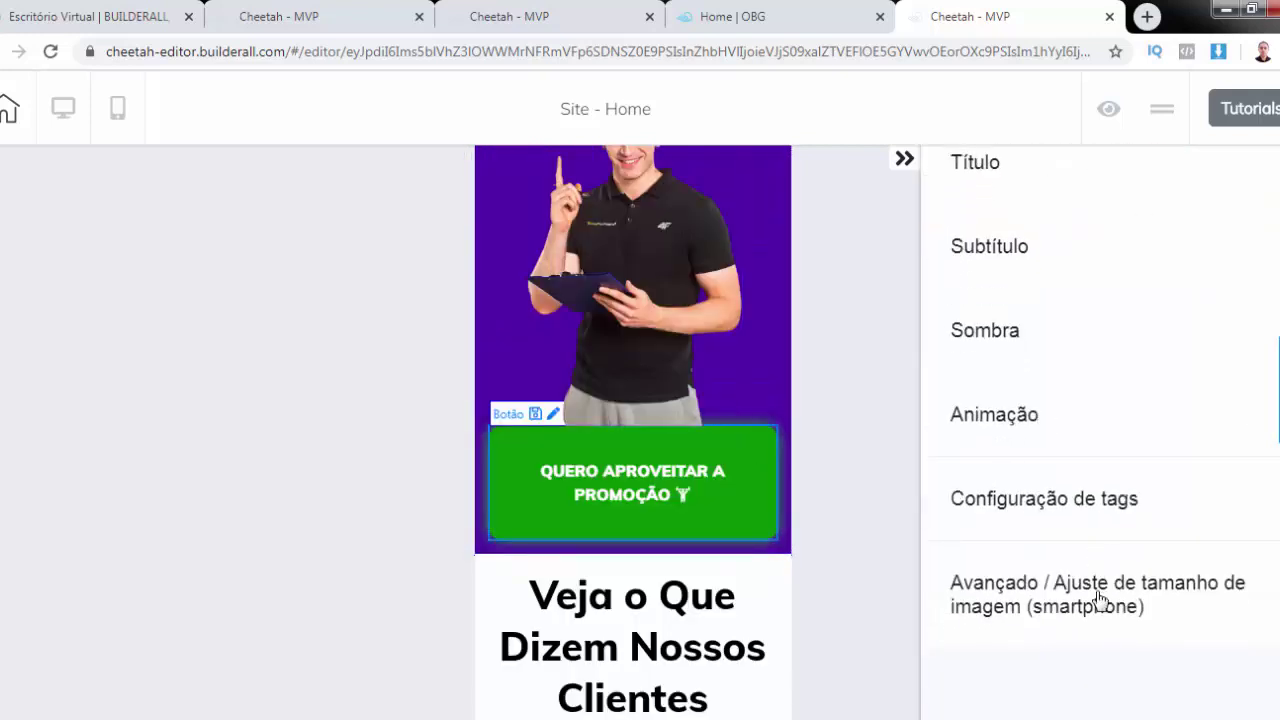
{"action": "left_click", "coordinate": [1098, 598]}
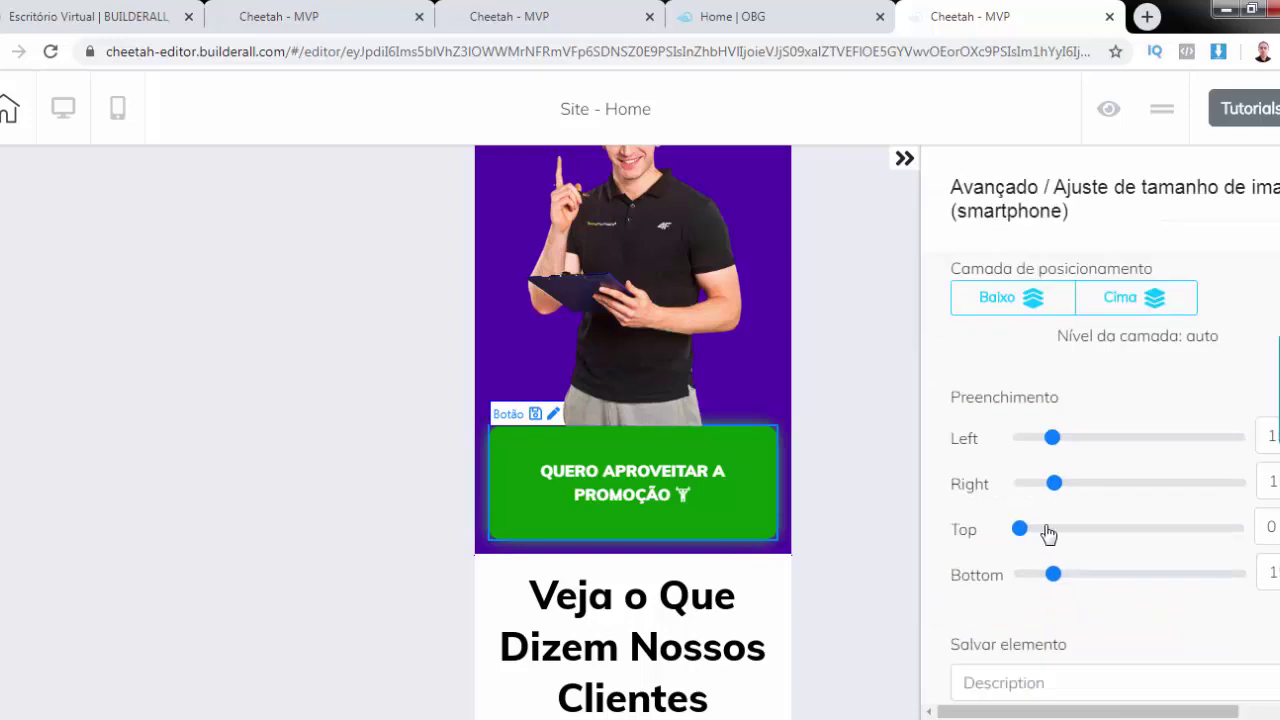
{"action": "left_click_drag", "start_coordinate": [1051, 447], "coordinate": [1062, 488]}
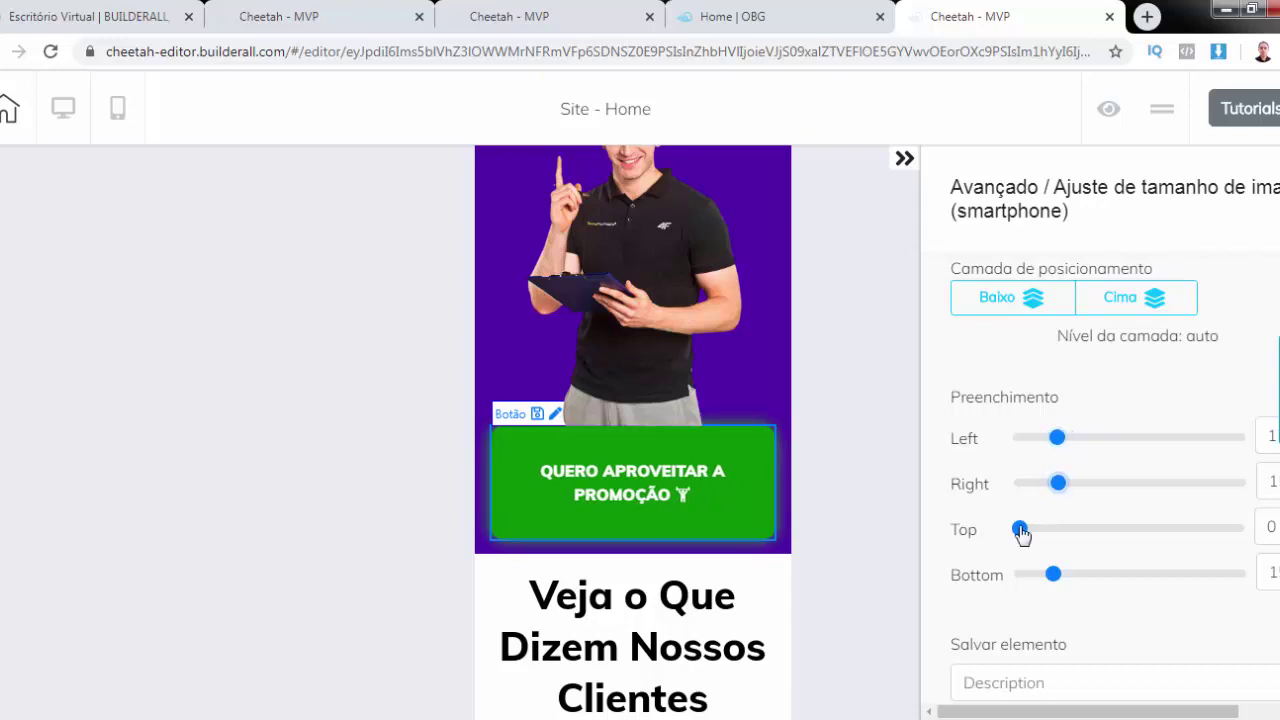
{"action": "left_click_drag", "start_coordinate": [1021, 533], "coordinate": [1060, 529]}
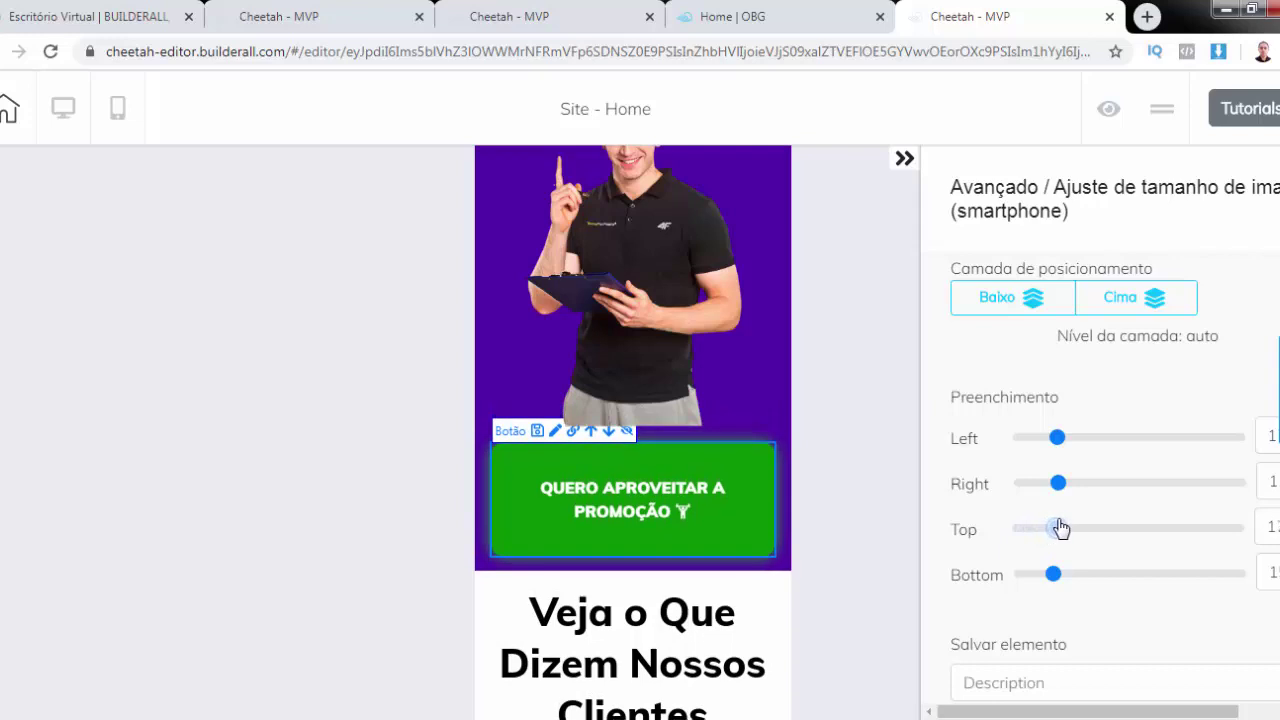
Move the button down one layer with Baixo and collapse the Avançado section
{"action": "left_click", "coordinate": [1045, 299]}
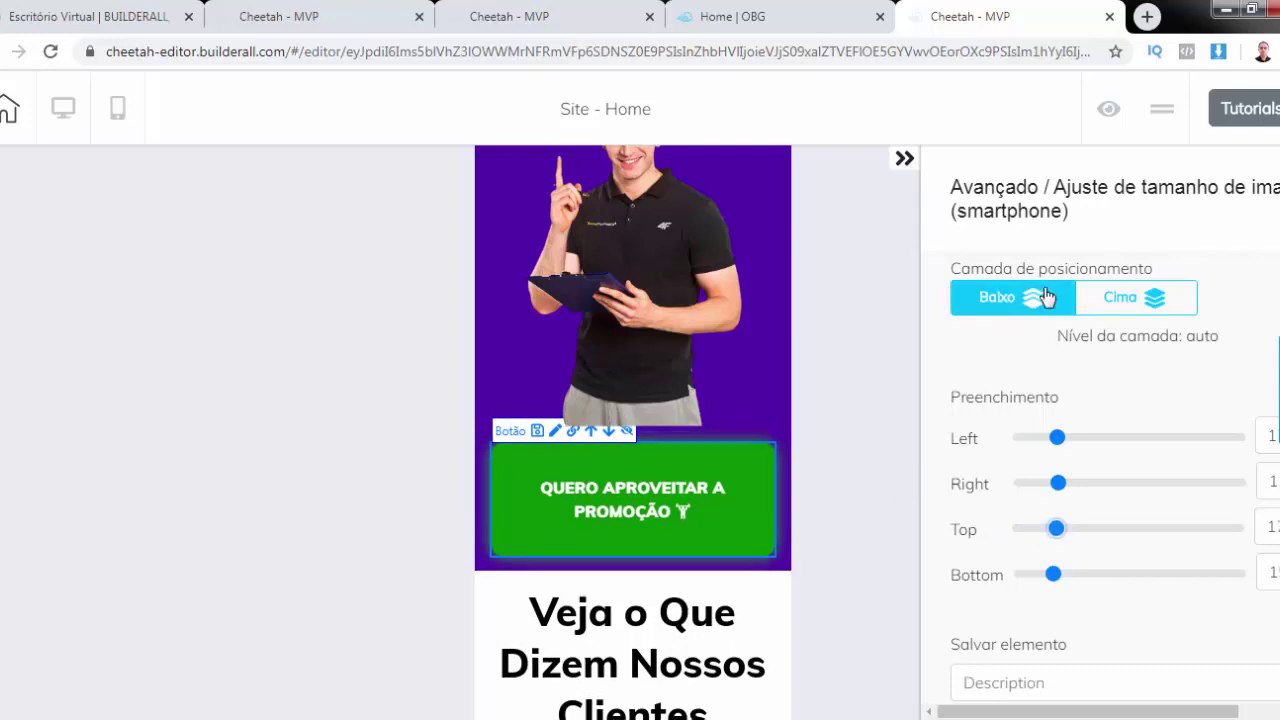
{"action": "left_click", "coordinate": [1050, 200]}
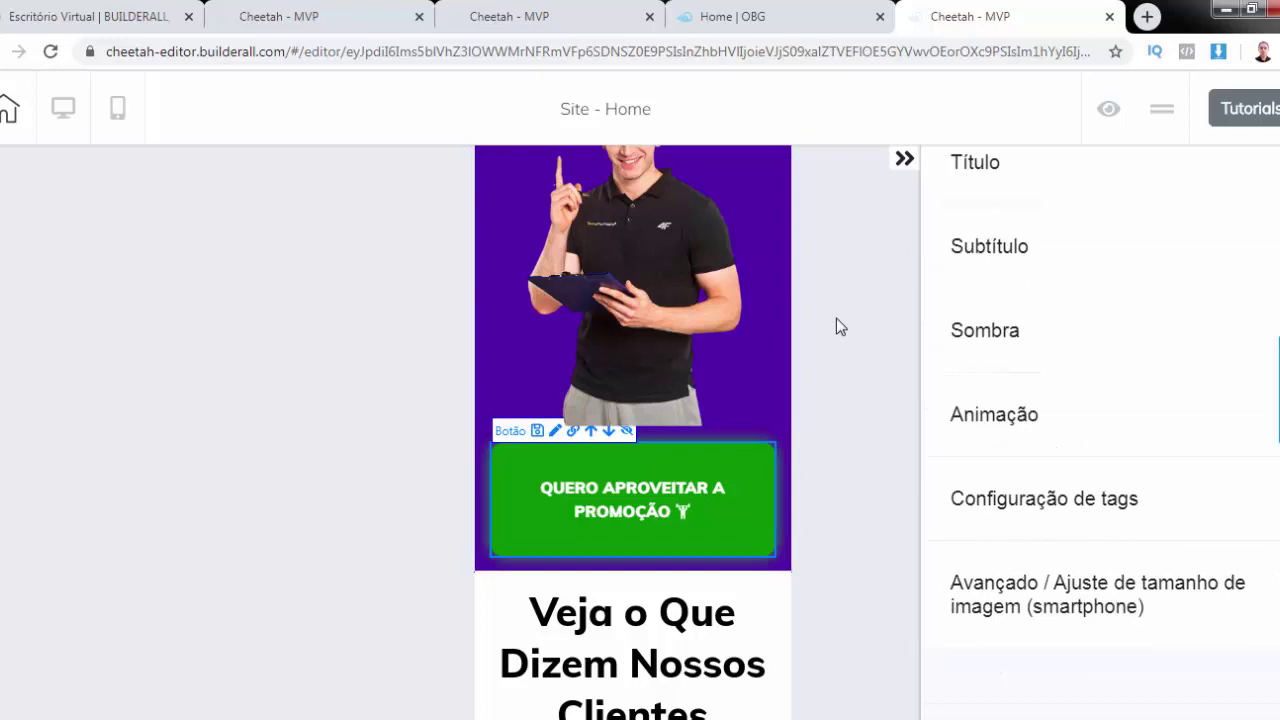
{"action": "scroll", "coordinate": [670, 335], "scroll_direction": "up", "scroll_amount": 5}
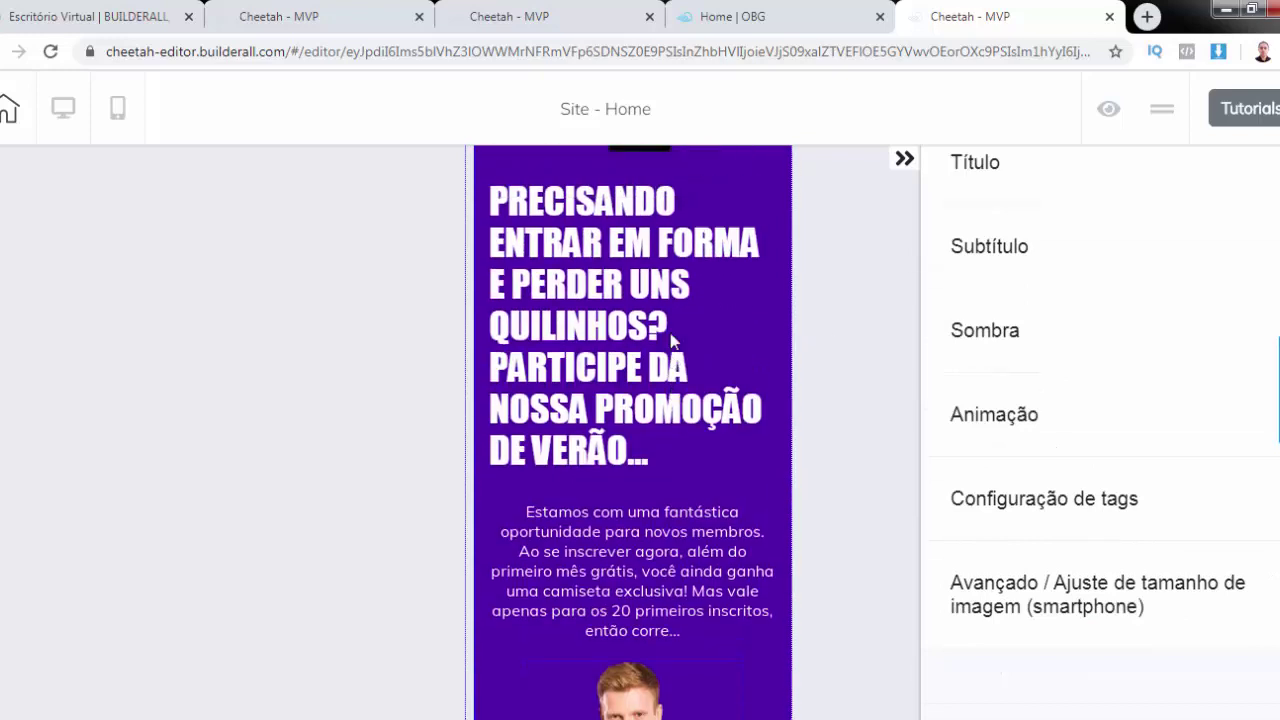
{"action": "scroll", "coordinate": [670, 340], "scroll_direction": "down", "scroll_amount": 3}
{"action": "scroll", "coordinate": [670, 340], "scroll_direction": "up", "scroll_amount": 4}
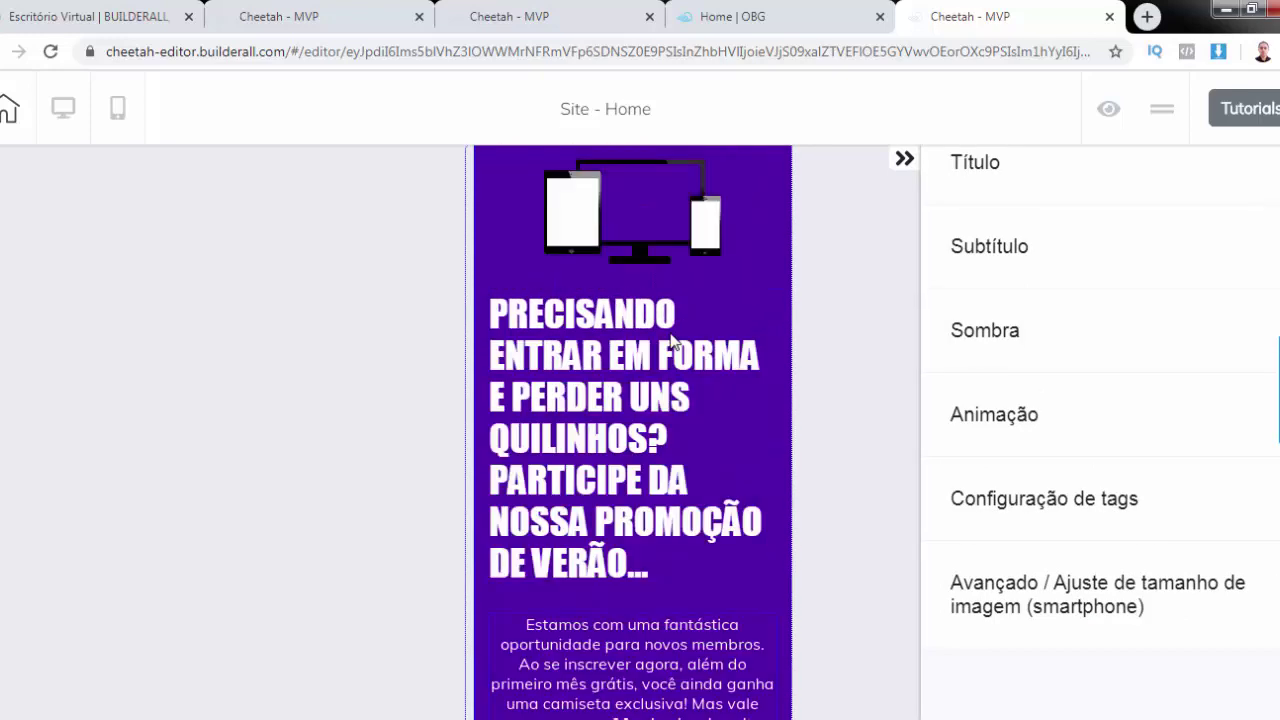
{"action": "scroll", "coordinate": [672, 340], "scroll_direction": "down", "scroll_amount": 10}
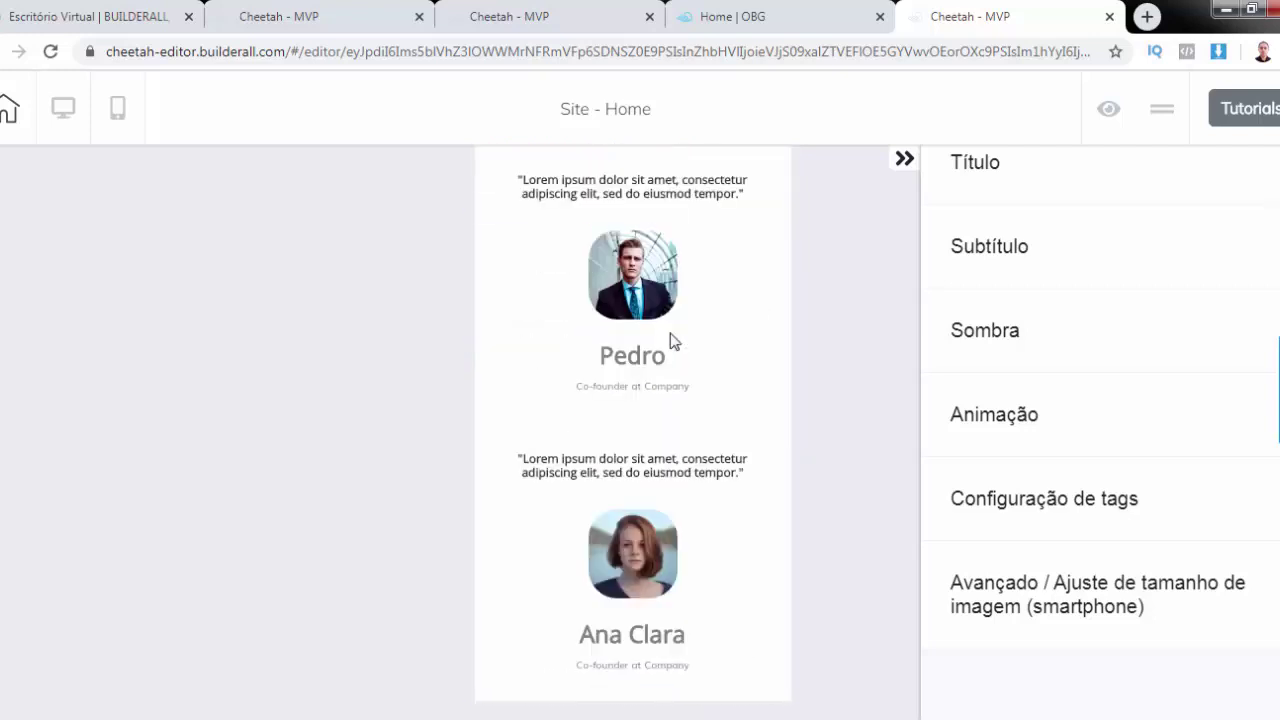
{"action": "scroll", "coordinate": [670, 340], "scroll_direction": "down", "scroll_amount": 6}
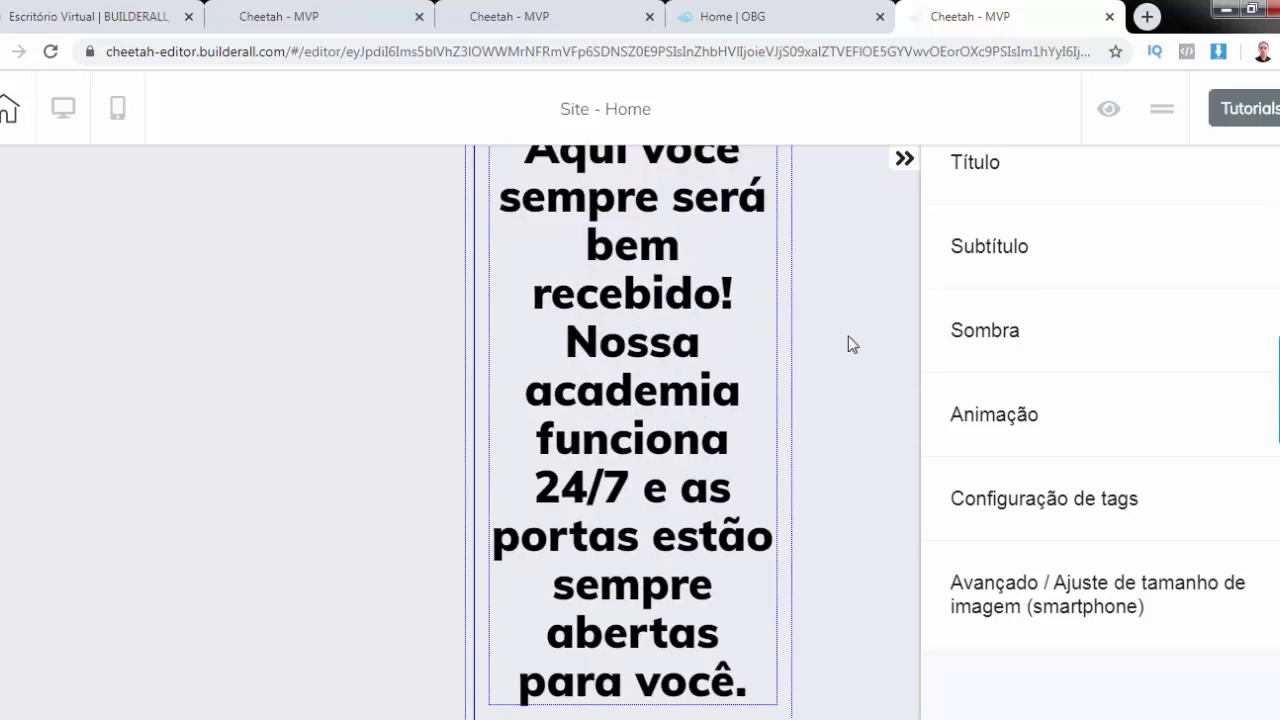
Enlarge the welcome paragraph's mobile font size in Configurações gerais
{"action": "left_click", "coordinate": [848, 344]}
{"action": "left_click", "coordinate": [1080, 320]}
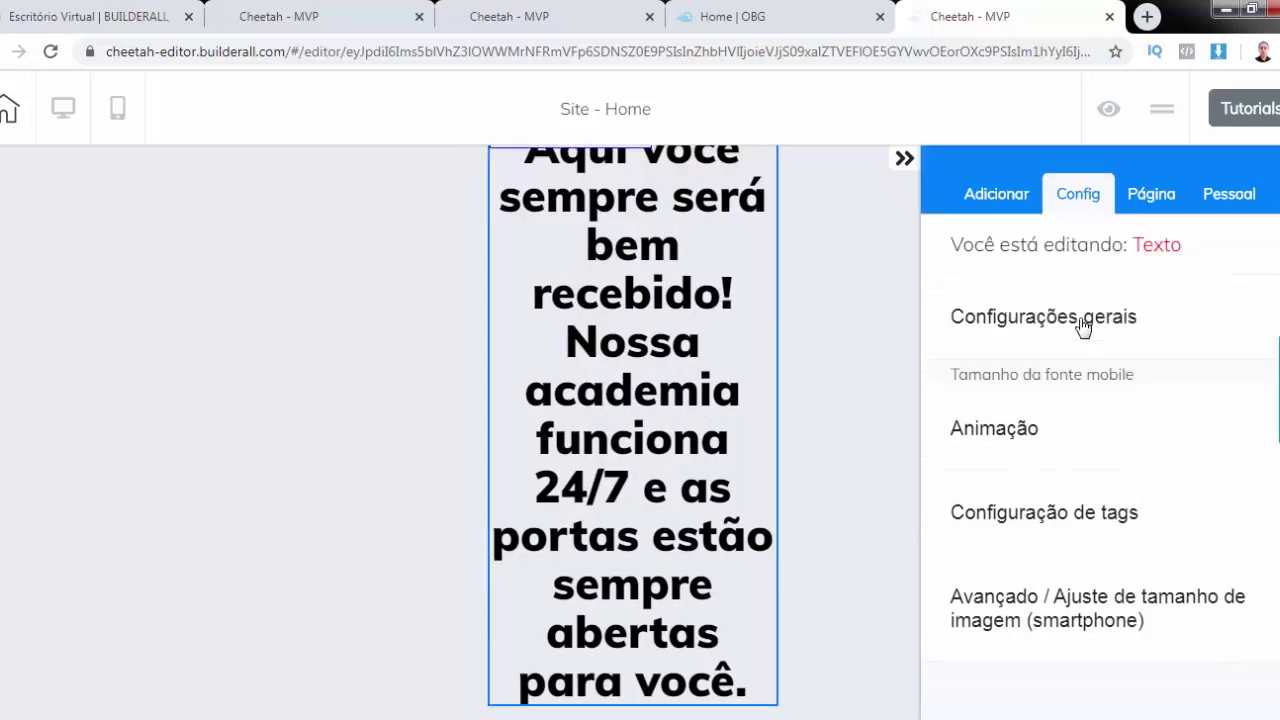
{"action": "left_click", "coordinate": [1021, 416]}
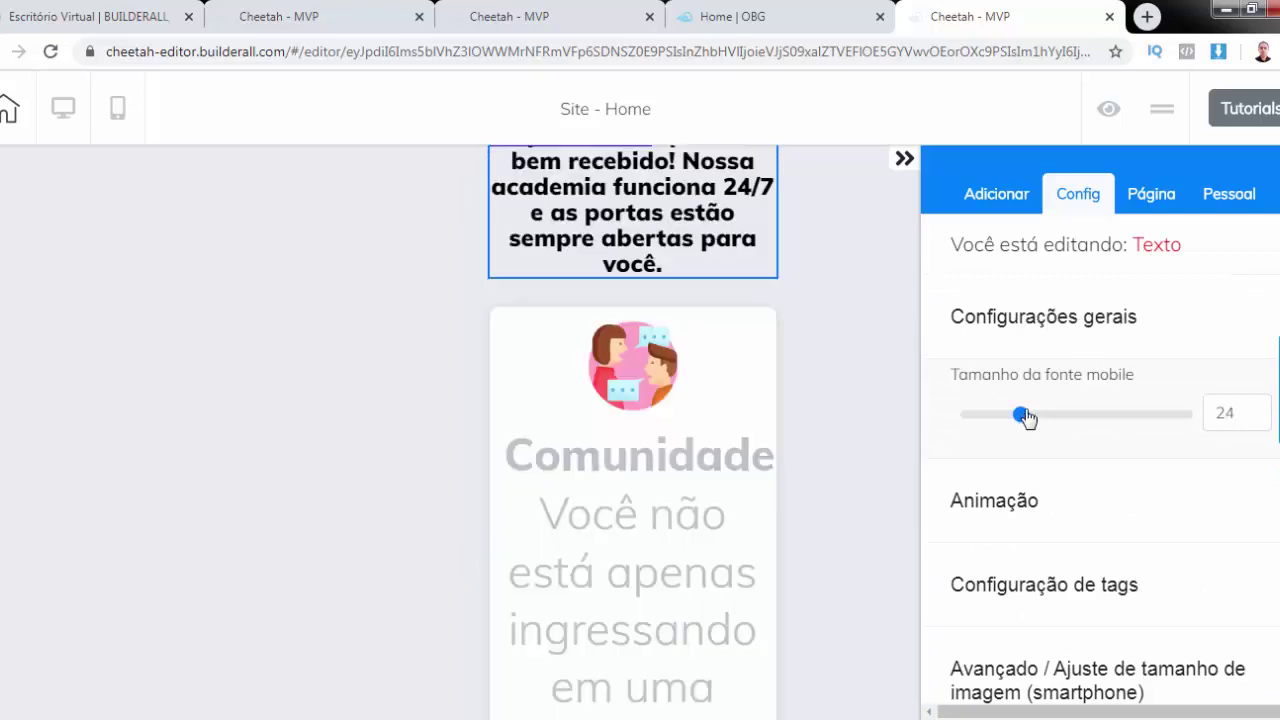
{"action": "scroll", "coordinate": [848, 355], "scroll_direction": "up", "scroll_amount": 1}
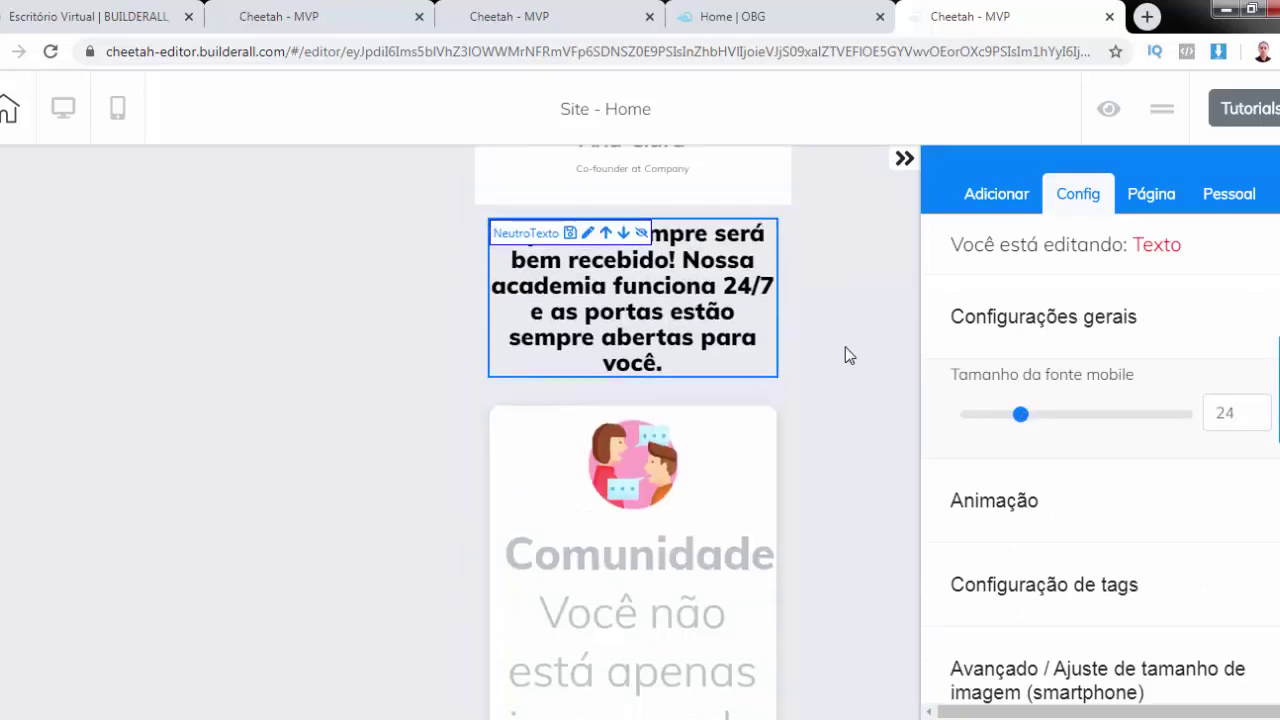
{"action": "left_click_drag", "start_coordinate": [1021, 416], "coordinate": [1037, 418]}
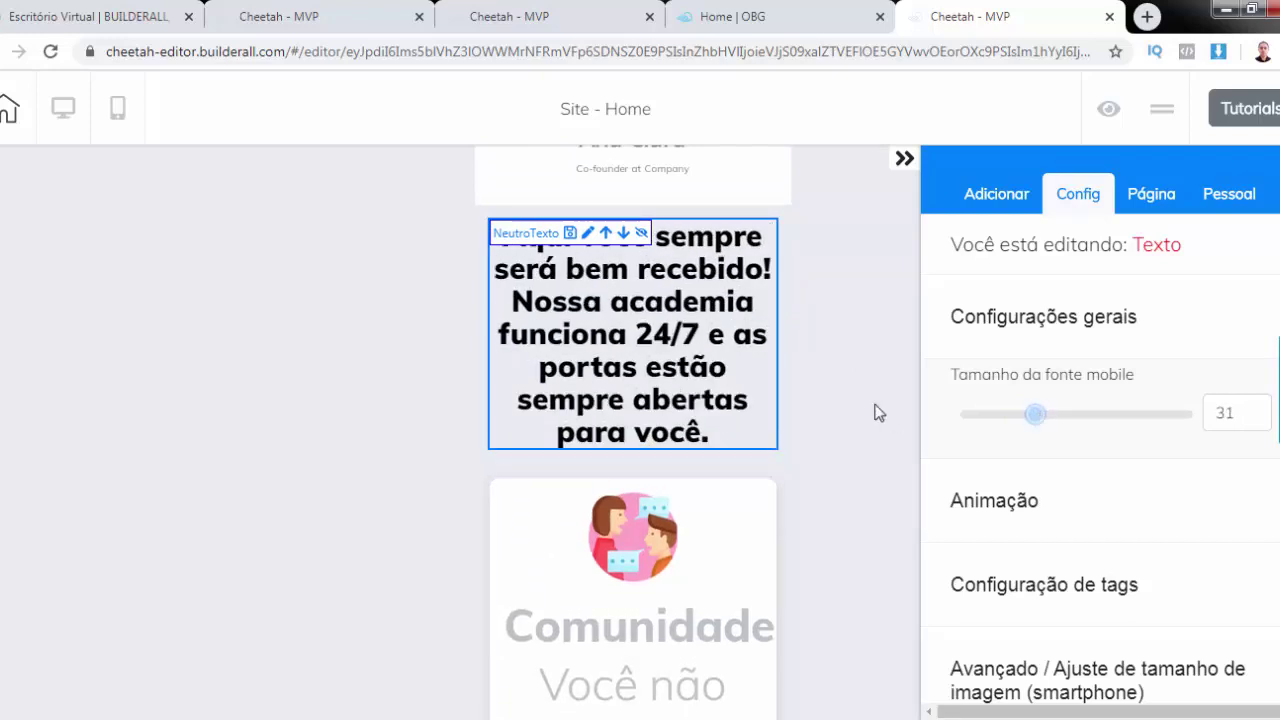
{"action": "left_click", "coordinate": [1114, 320]}
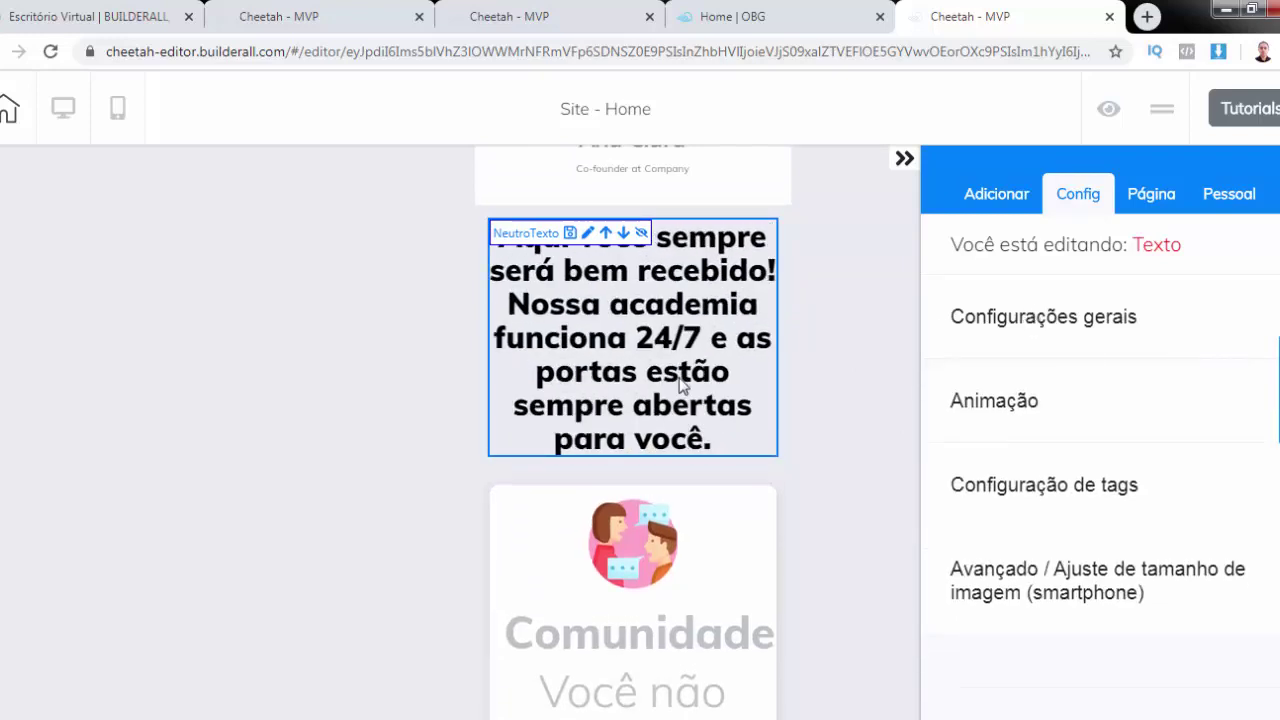
{"action": "scroll", "coordinate": [680, 385], "scroll_direction": "down", "scroll_amount": 3}
Increase the Comunidade card description's mobile font size
{"action": "left_click", "coordinate": [673, 477]}
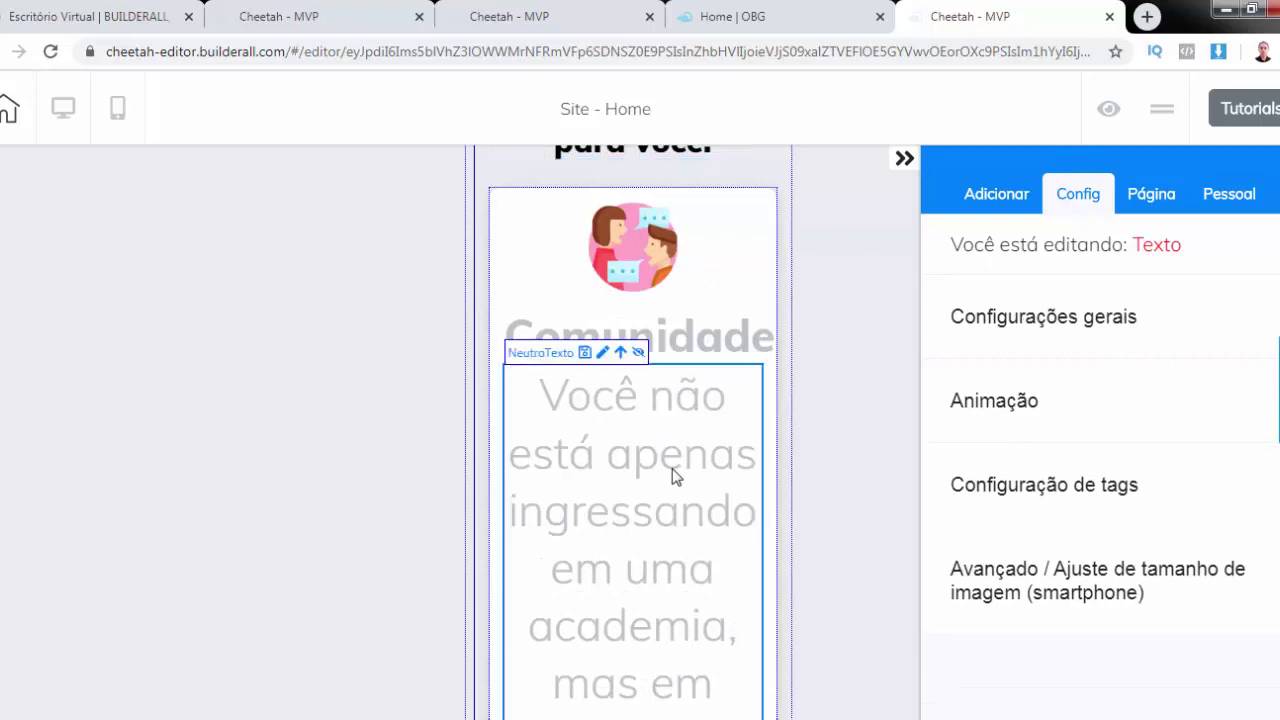
{"action": "left_click", "coordinate": [1019, 330]}
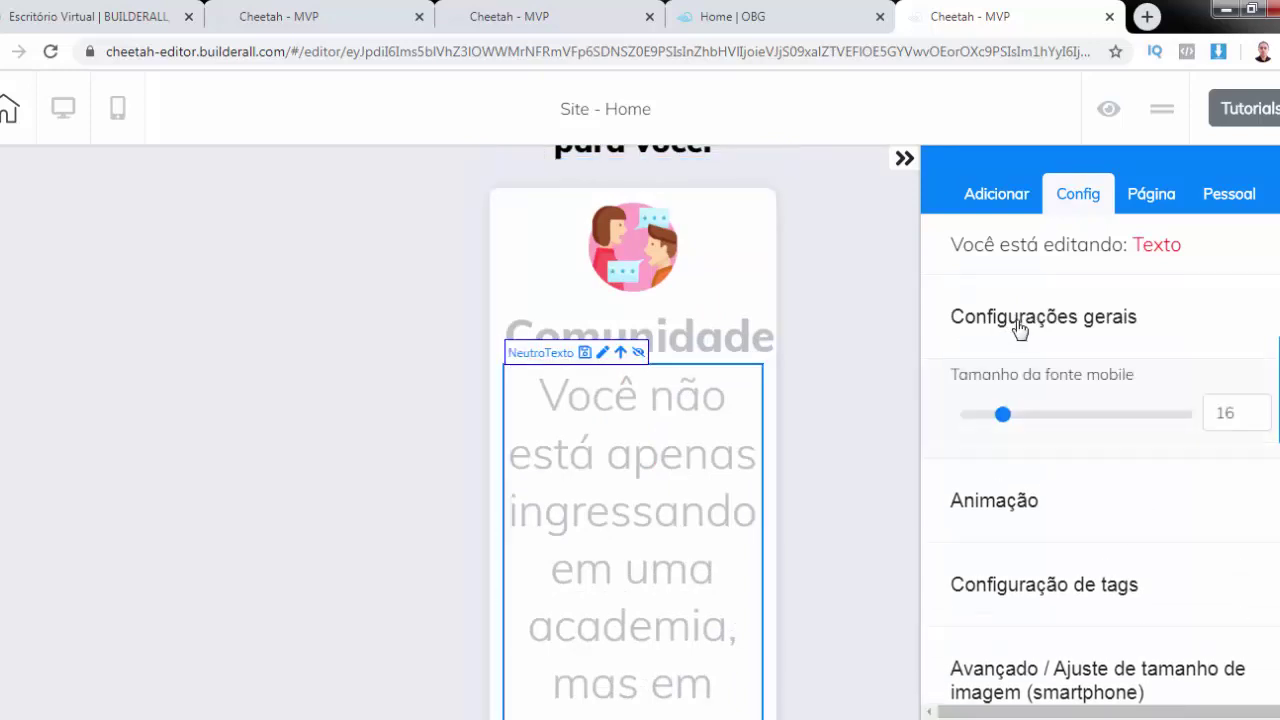
{"action": "left_click", "coordinate": [1003, 414]}
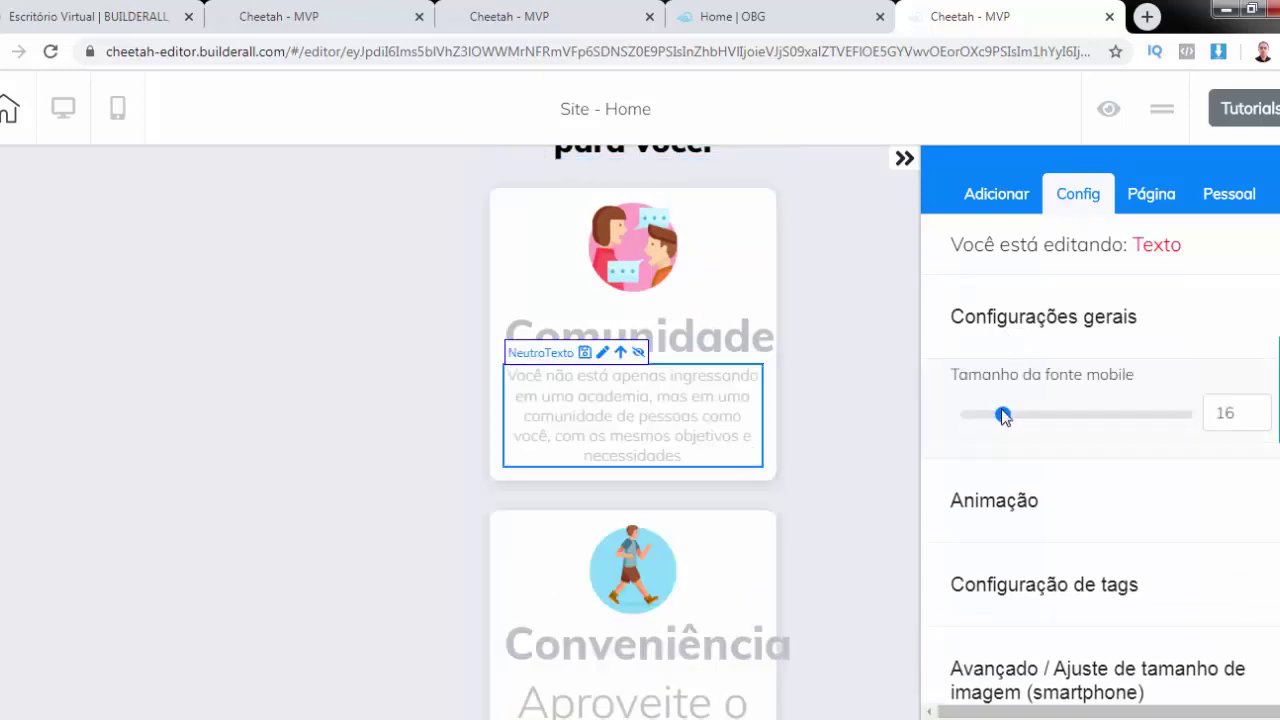
{"action": "left_click_drag", "start_coordinate": [1003, 414], "coordinate": [1021, 415]}
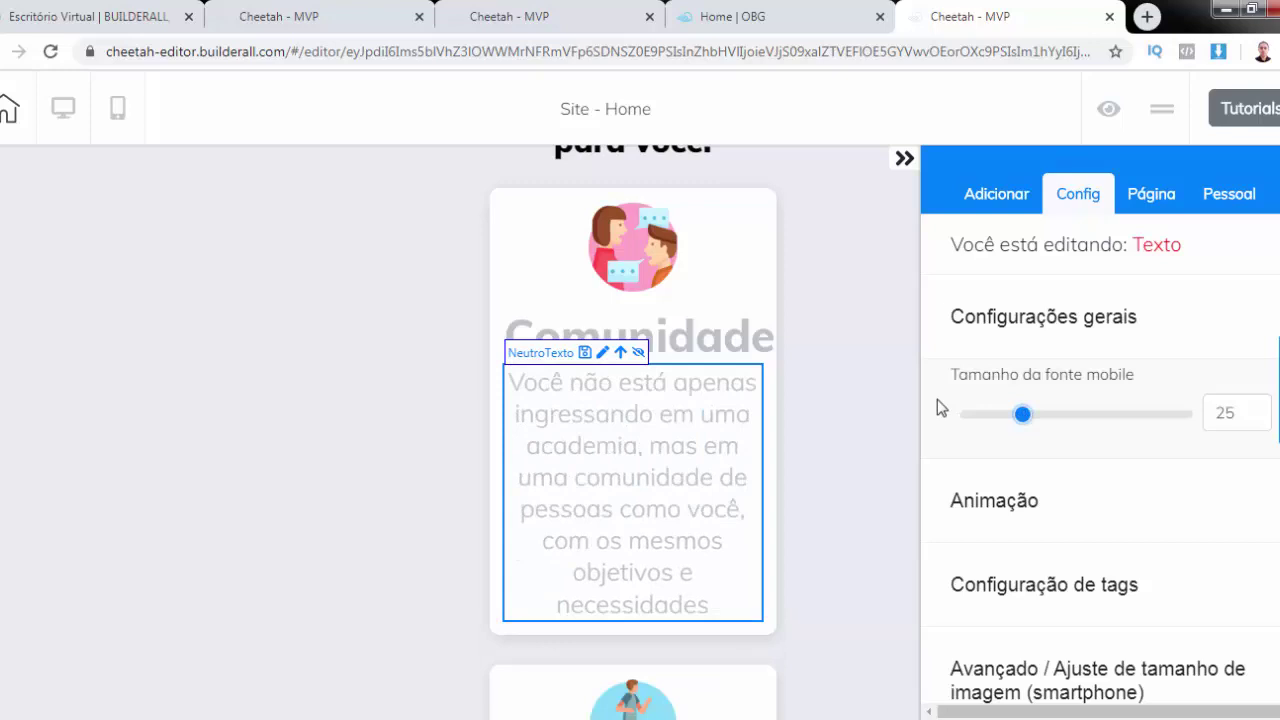
{"action": "scroll", "coordinate": [623, 517], "scroll_direction": "down", "scroll_amount": 4}
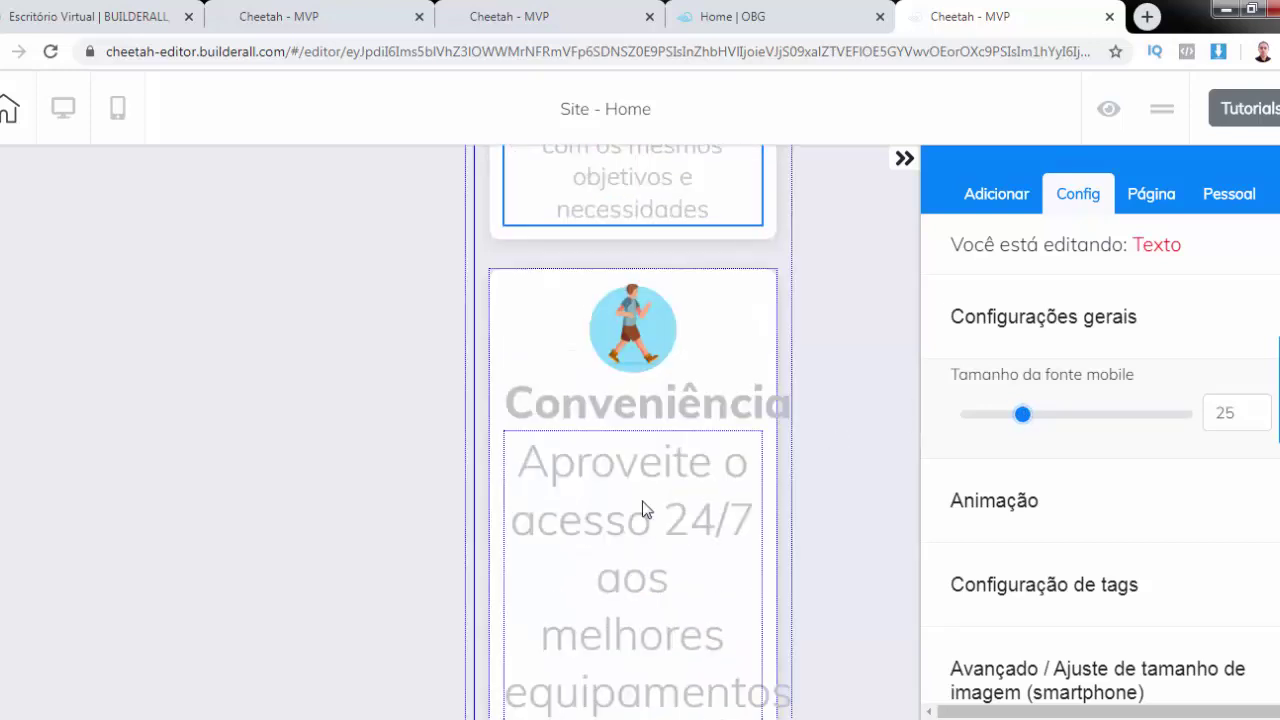
Set the Conveniência card description's mobile font size to 25 and close the settings panel
{"action": "left_click", "coordinate": [643, 510]}
{"action": "left_click", "coordinate": [1003, 416]}
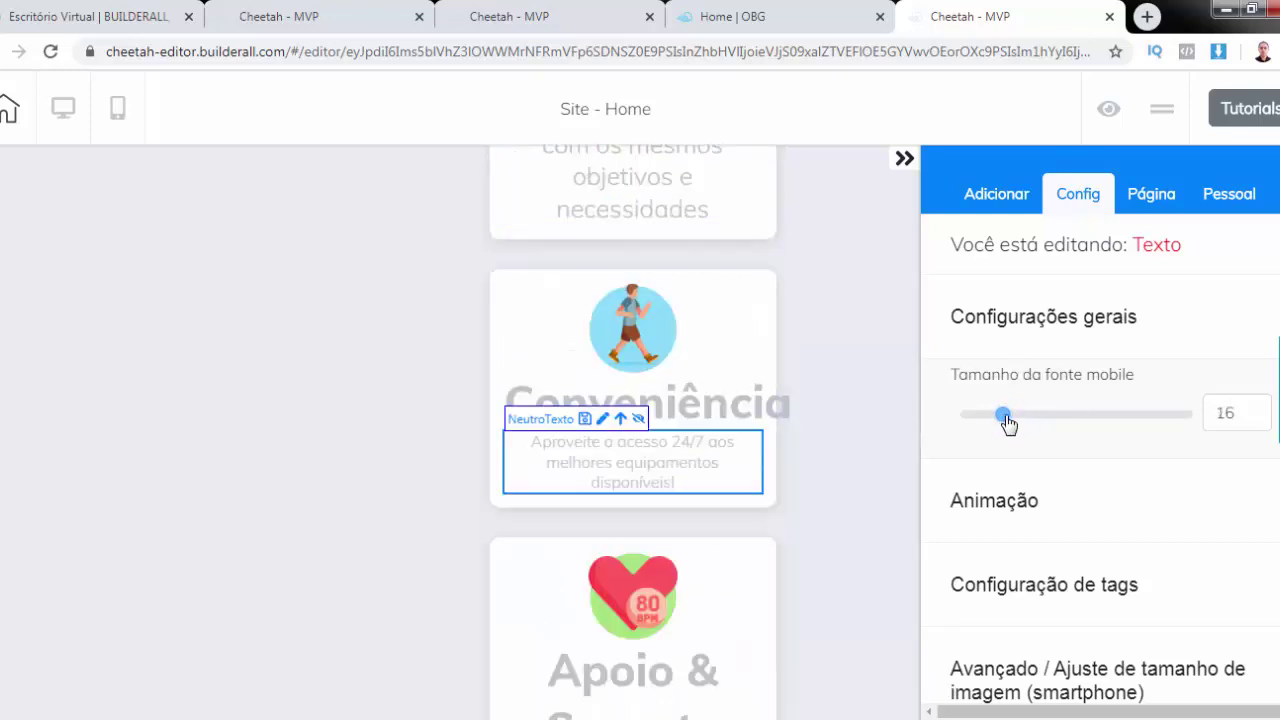
{"action": "left_click_drag", "start_coordinate": [1006, 420], "coordinate": [1026, 423]}
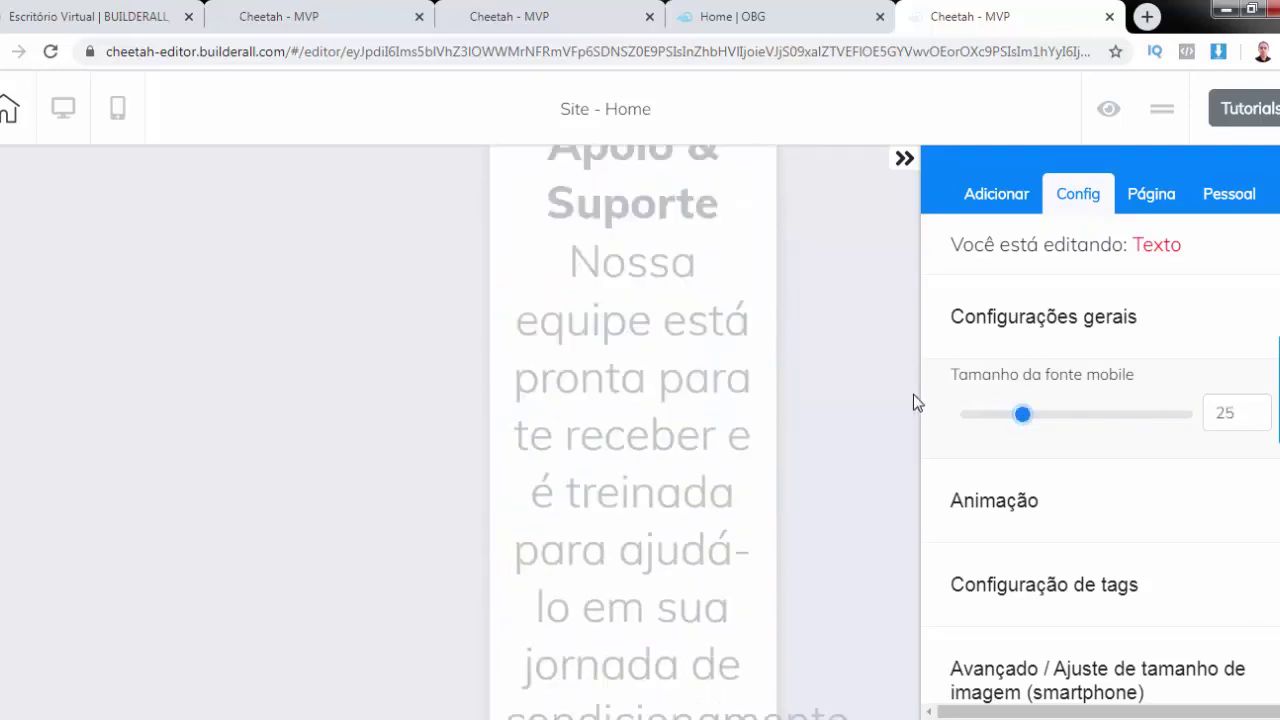
{"action": "scroll", "coordinate": [913, 395], "scroll_direction": "down", "scroll_amount": 6}
{"action": "scroll", "coordinate": [912, 396], "scroll_direction": "up", "scroll_amount": 12}
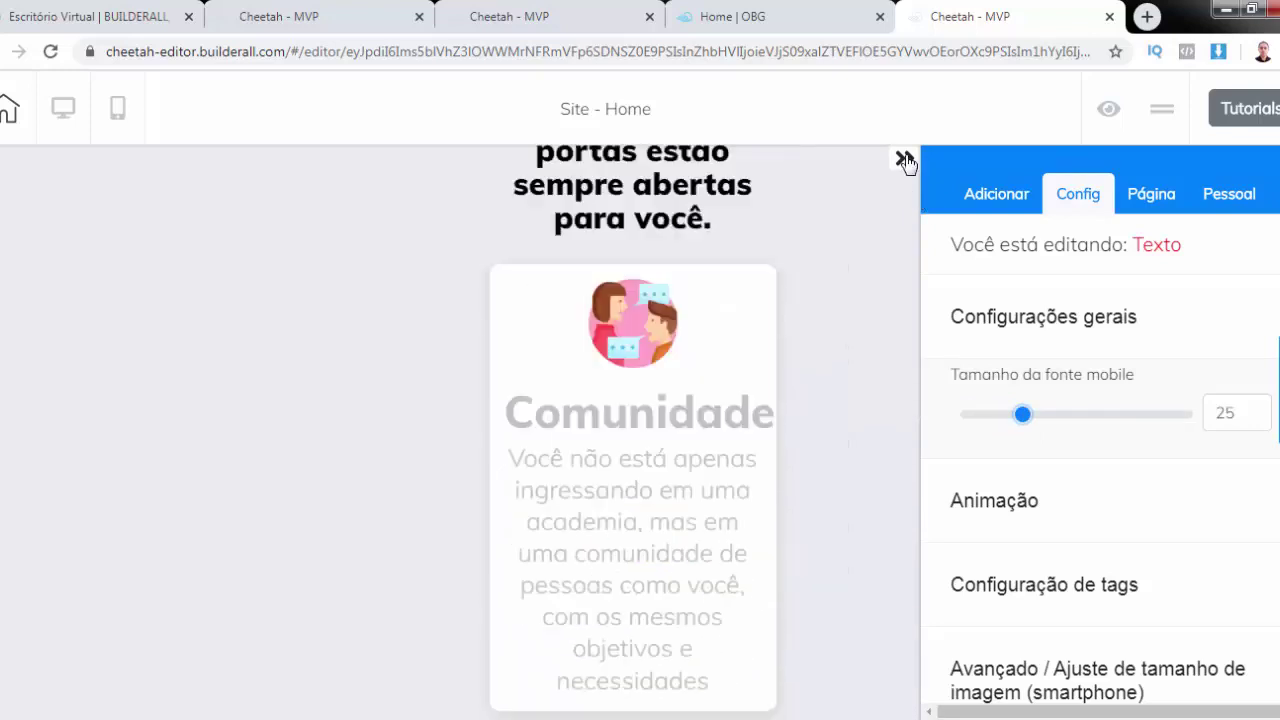
{"action": "left_click", "coordinate": [411, 403]}
{"action": "scroll", "coordinate": [493, 396], "scroll_direction": "down", "scroll_amount": 10}
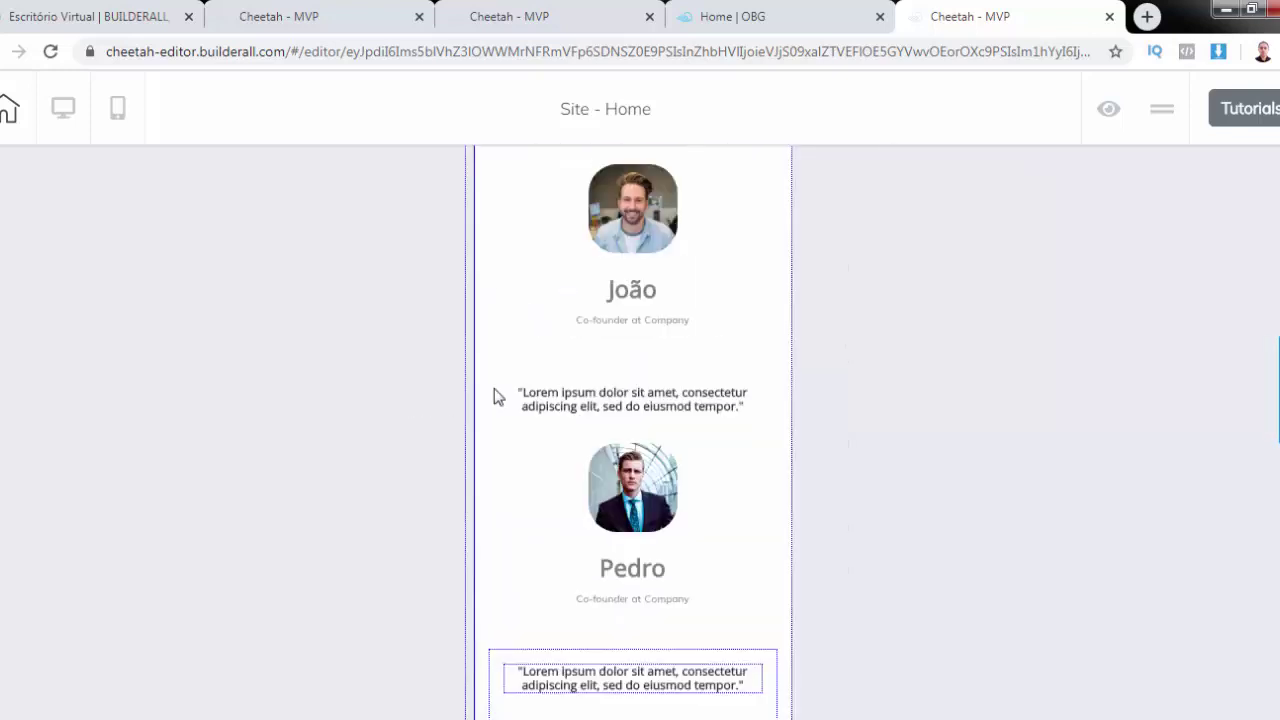
{"action": "scroll", "coordinate": [495, 396], "scroll_direction": "up", "scroll_amount": 5}
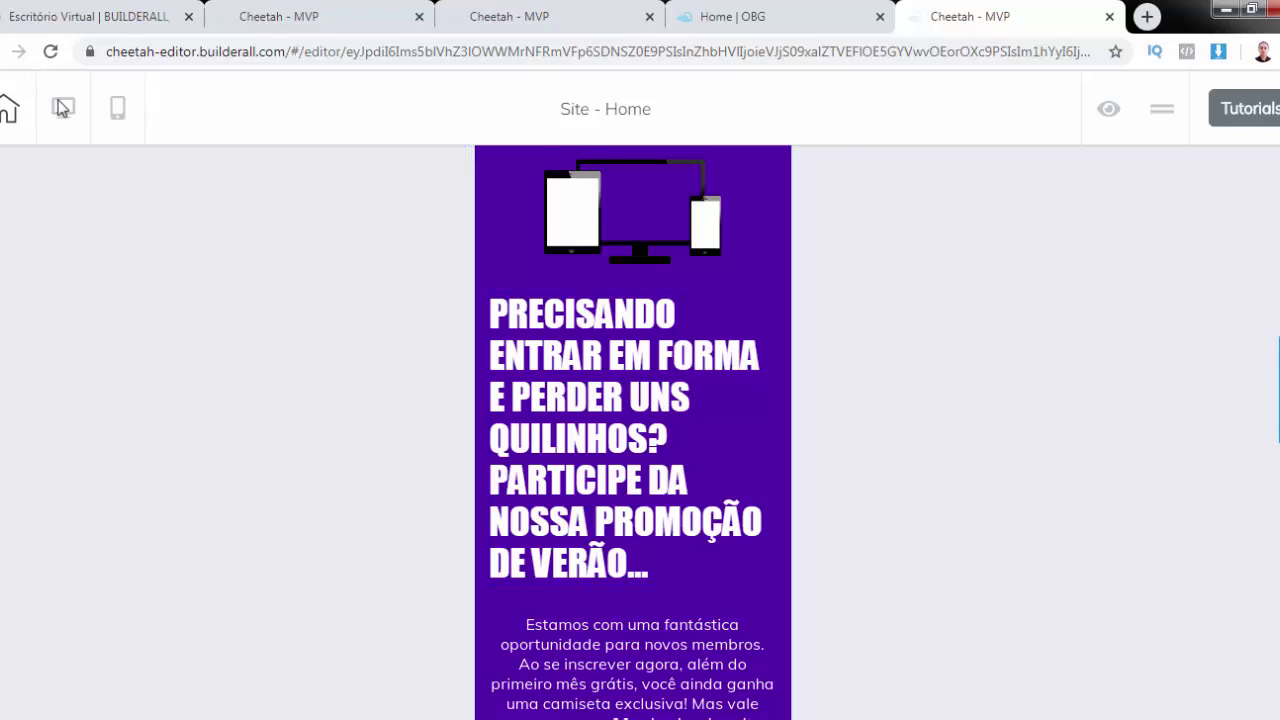
Save the Home page in desktop view, confirm publishing with Sim, and return to the pages dashboard
{"action": "left_click", "coordinate": [63, 107]}
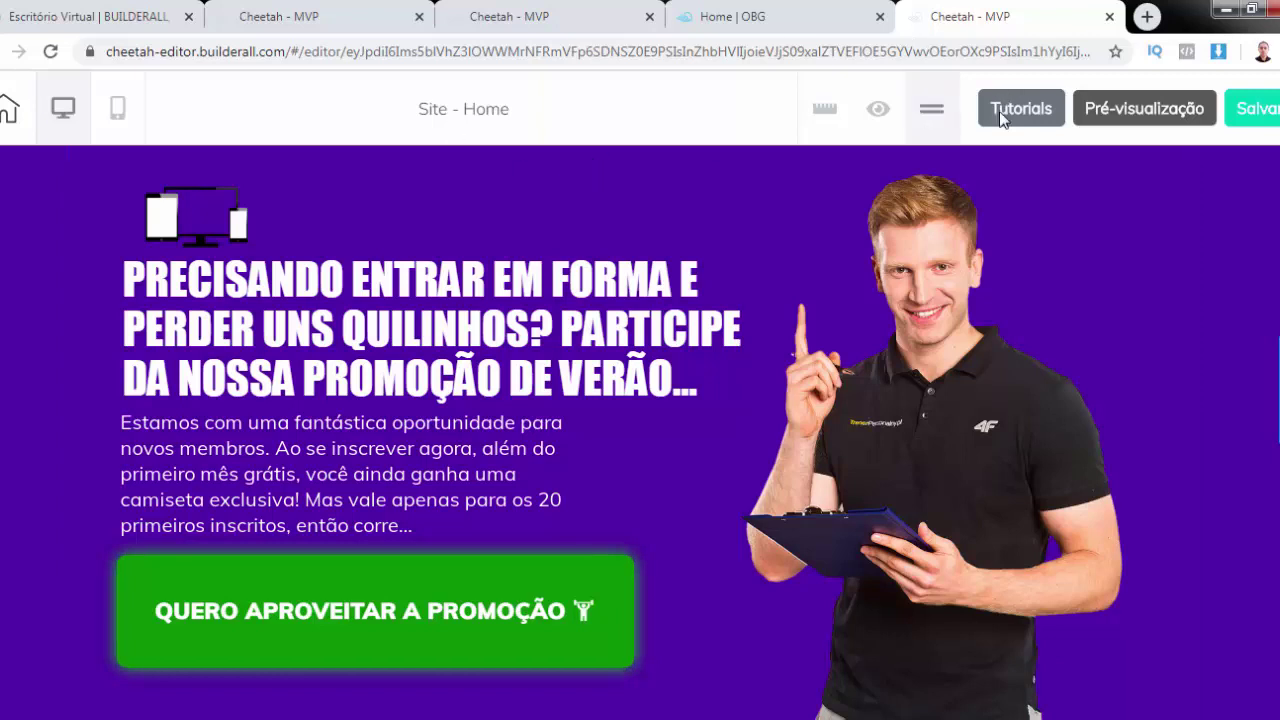
{"action": "left_click", "coordinate": [1255, 112]}
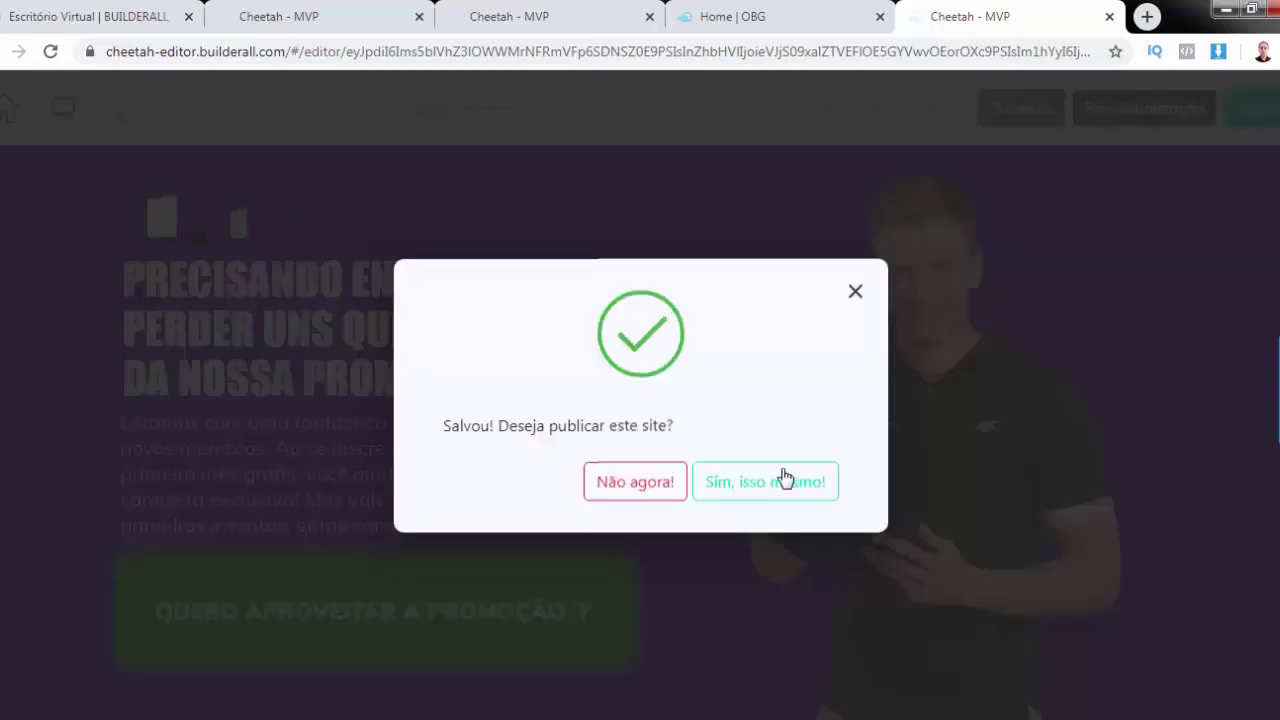
{"action": "left_click", "coordinate": [782, 476]}
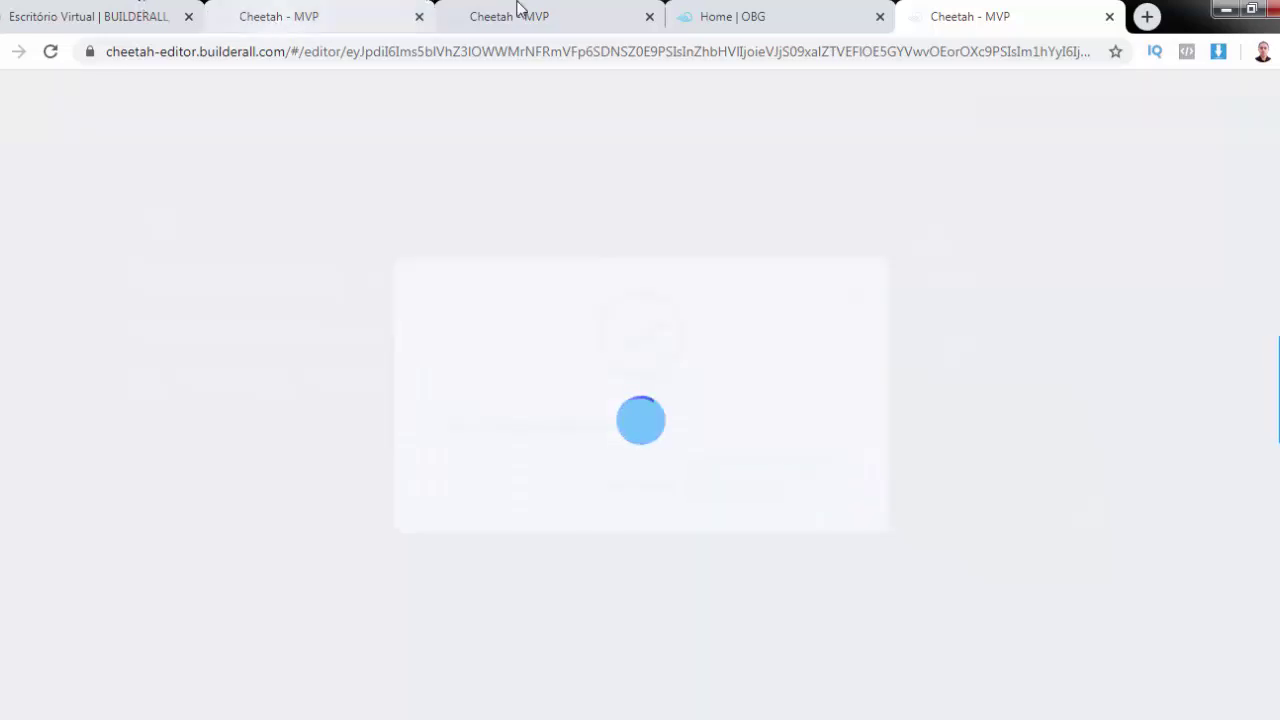
{"action": "left_click", "coordinate": [277, 20]}
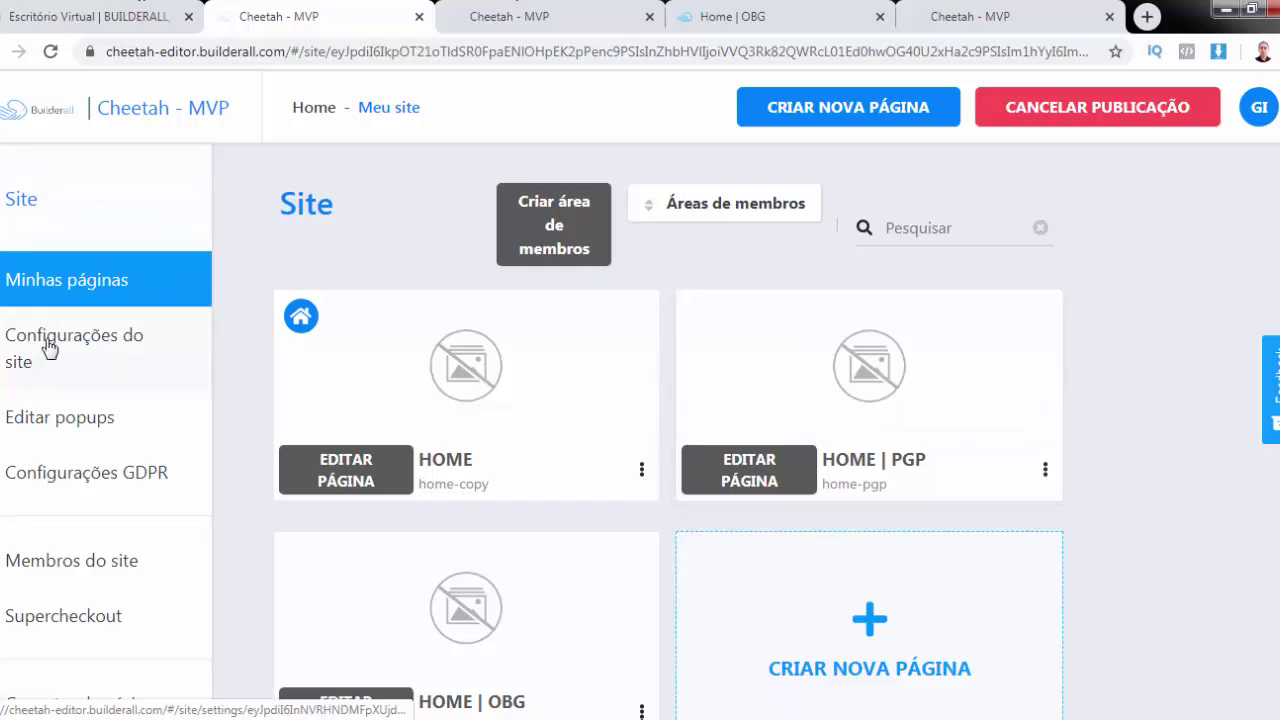
Replace the site title with 'Meu Site' in Configurações do site
{"action": "left_click", "coordinate": [49, 346]}
{"action": "double_click", "coordinate": [348, 373]}
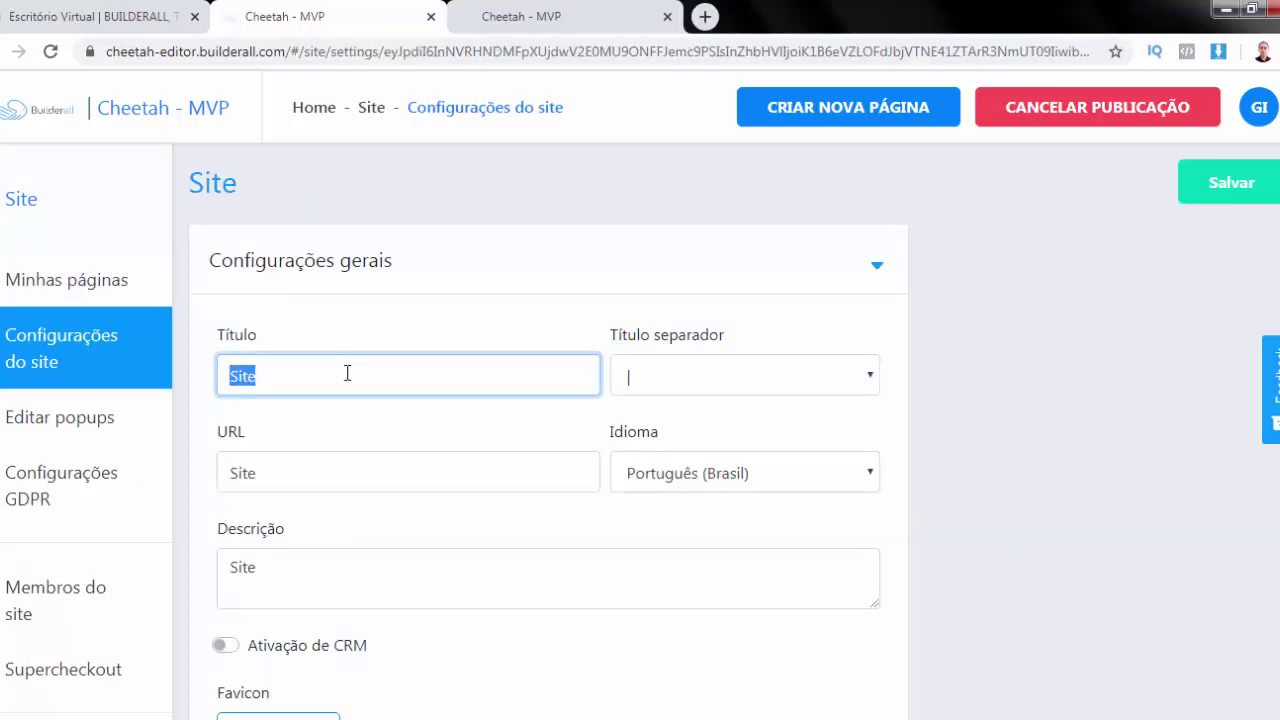
{"action": "scroll", "coordinate": [347, 373], "scroll_direction": "down", "scroll_amount": 1}
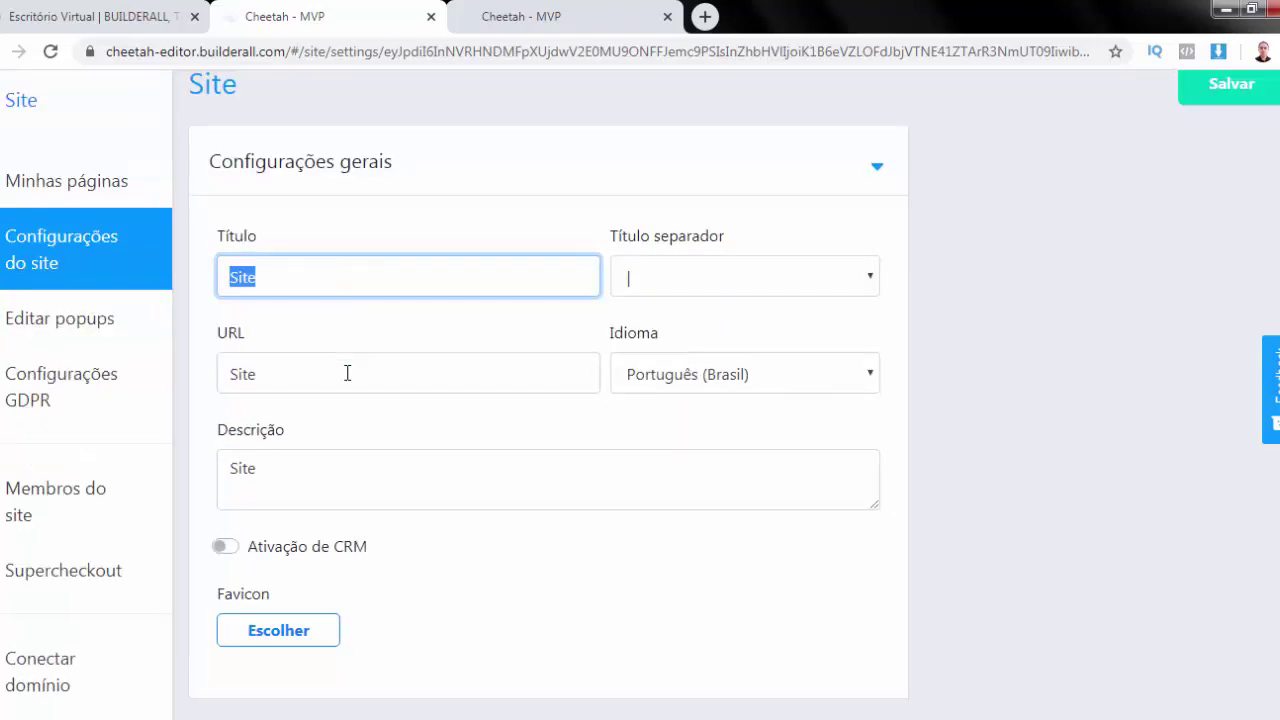
{"action": "scroll", "coordinate": [347, 373], "scroll_direction": "down", "scroll_amount": 2}
{"action": "scroll", "coordinate": [348, 380], "scroll_direction": "up", "scroll_amount": 1}
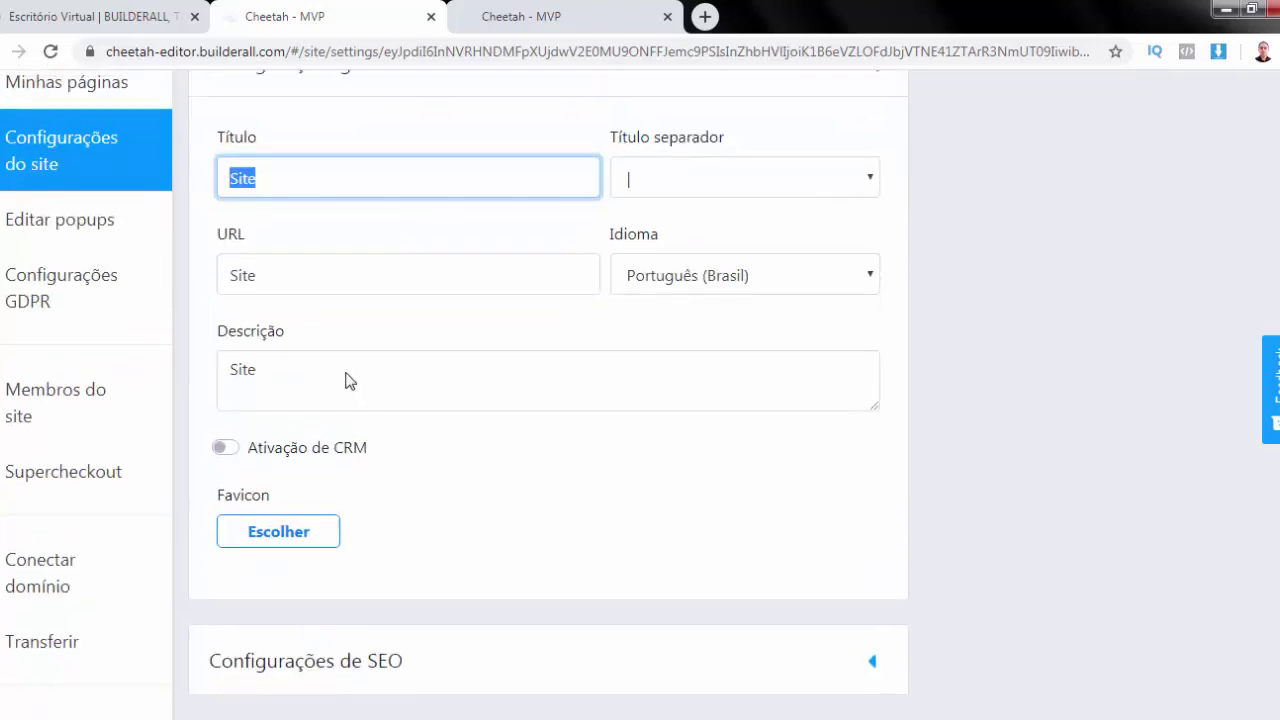
{"action": "scroll", "coordinate": [347, 373], "scroll_direction": "down", "scroll_amount": 1}
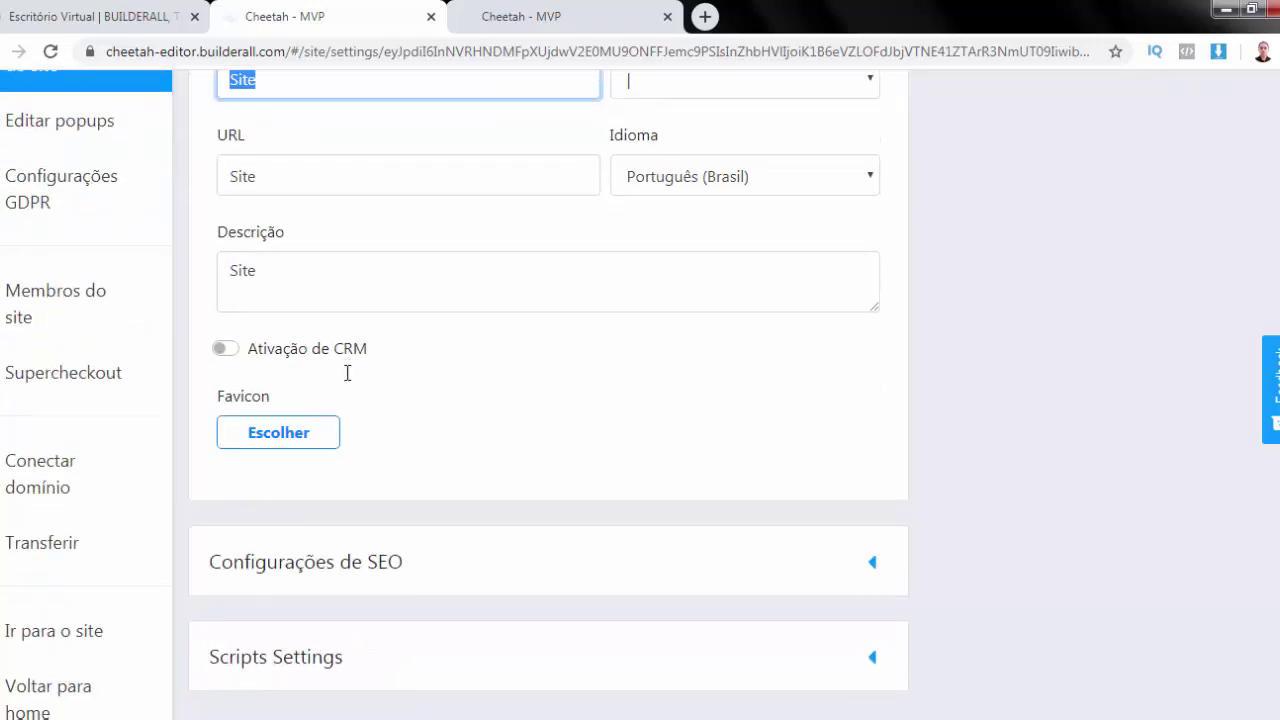
{"action": "scroll", "coordinate": [54, 502], "scroll_direction": "down", "scroll_amount": 1}
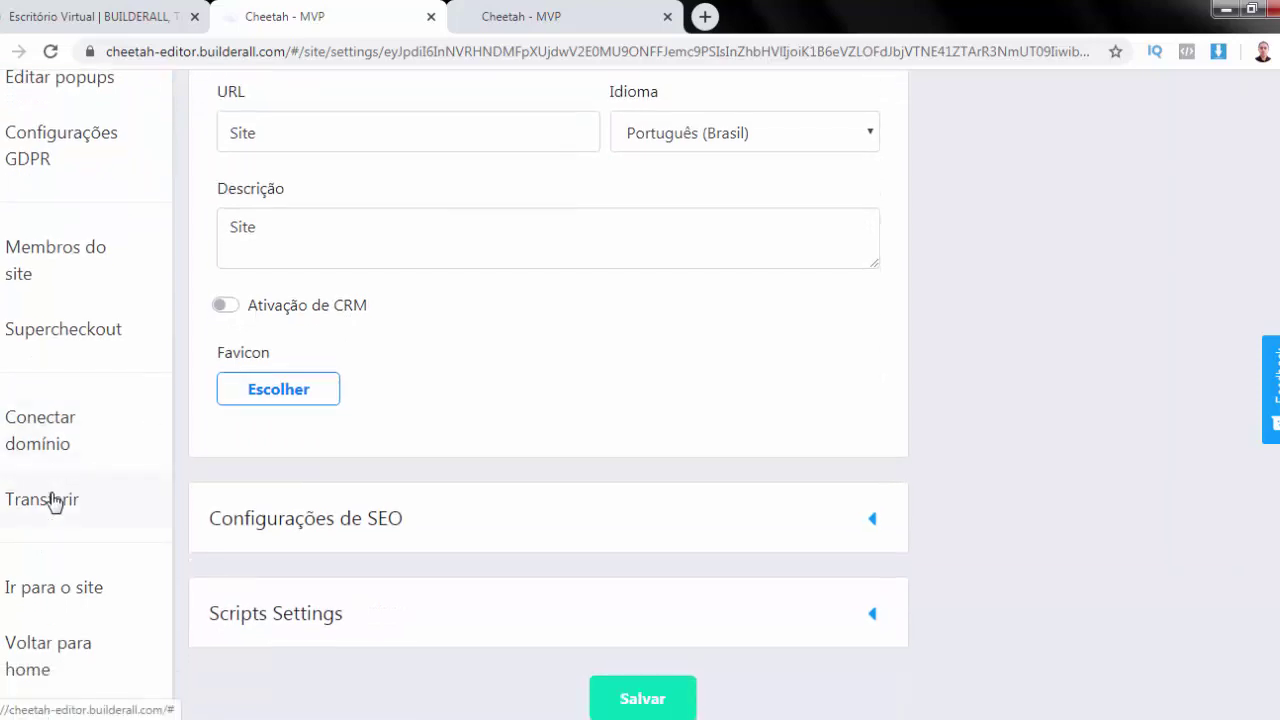
{"action": "scroll", "coordinate": [52, 502], "scroll_direction": "up", "scroll_amount": 3}
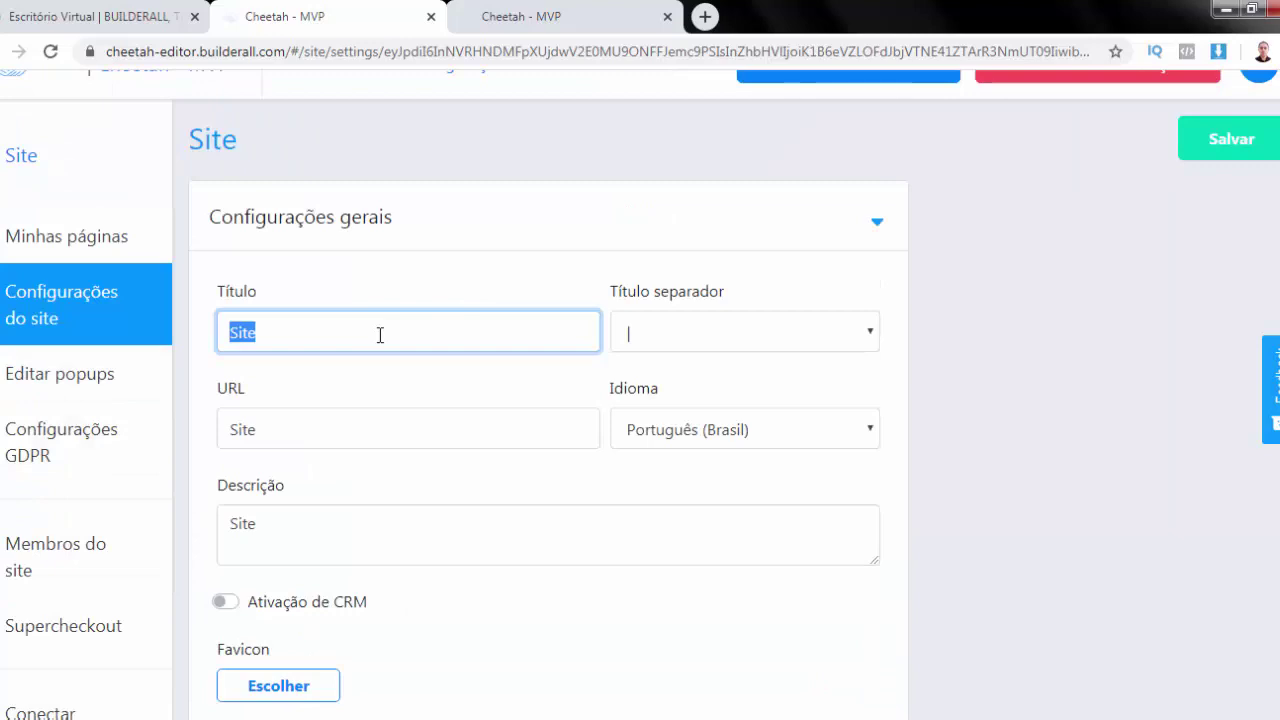
{"action": "type", "text": "Meu Site"}
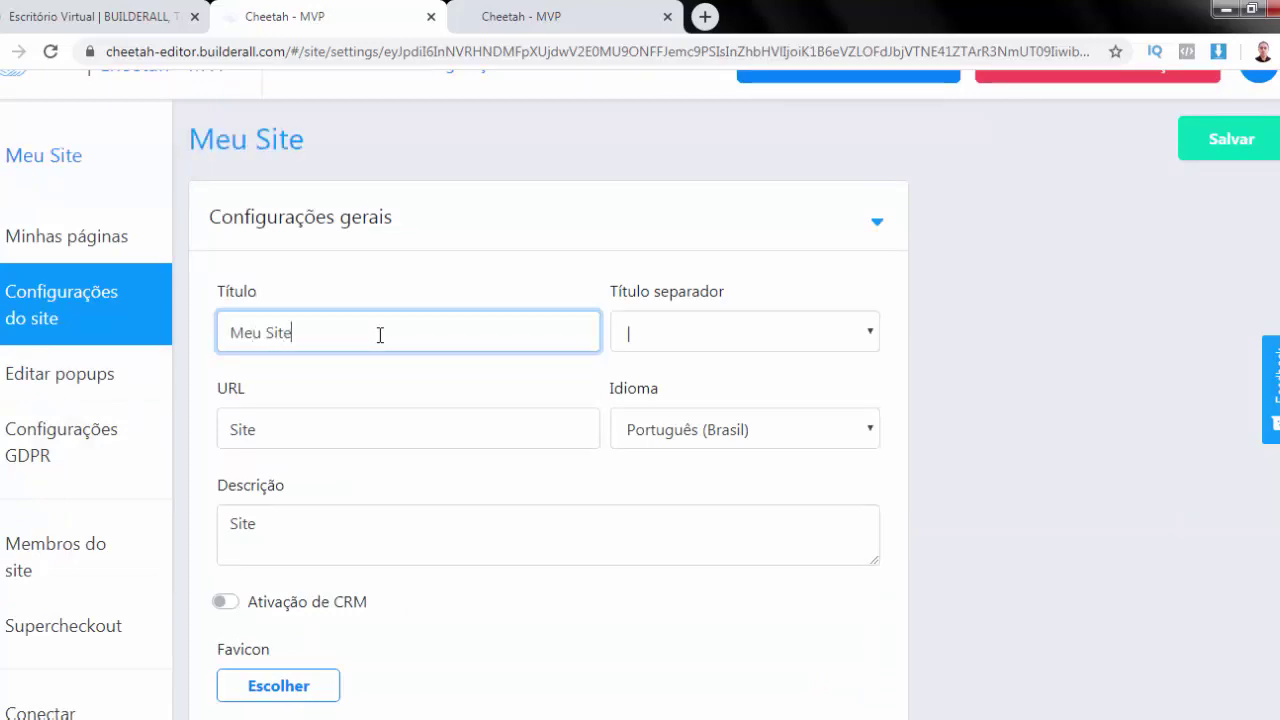
Look over the URL, SEO and scripts sections, save, then open the live home-copy page
{"action": "double_click", "coordinate": [364, 430]}
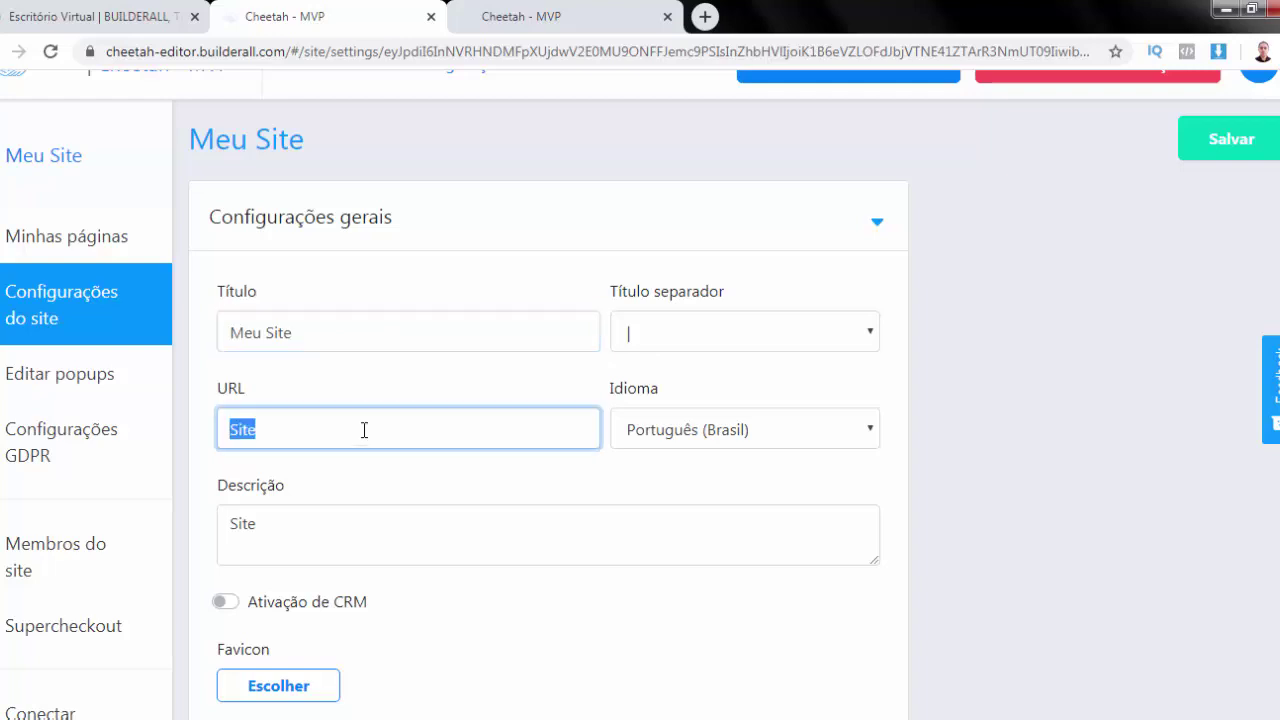
{"action": "scroll", "coordinate": [364, 429], "scroll_direction": "down", "scroll_amount": 1}
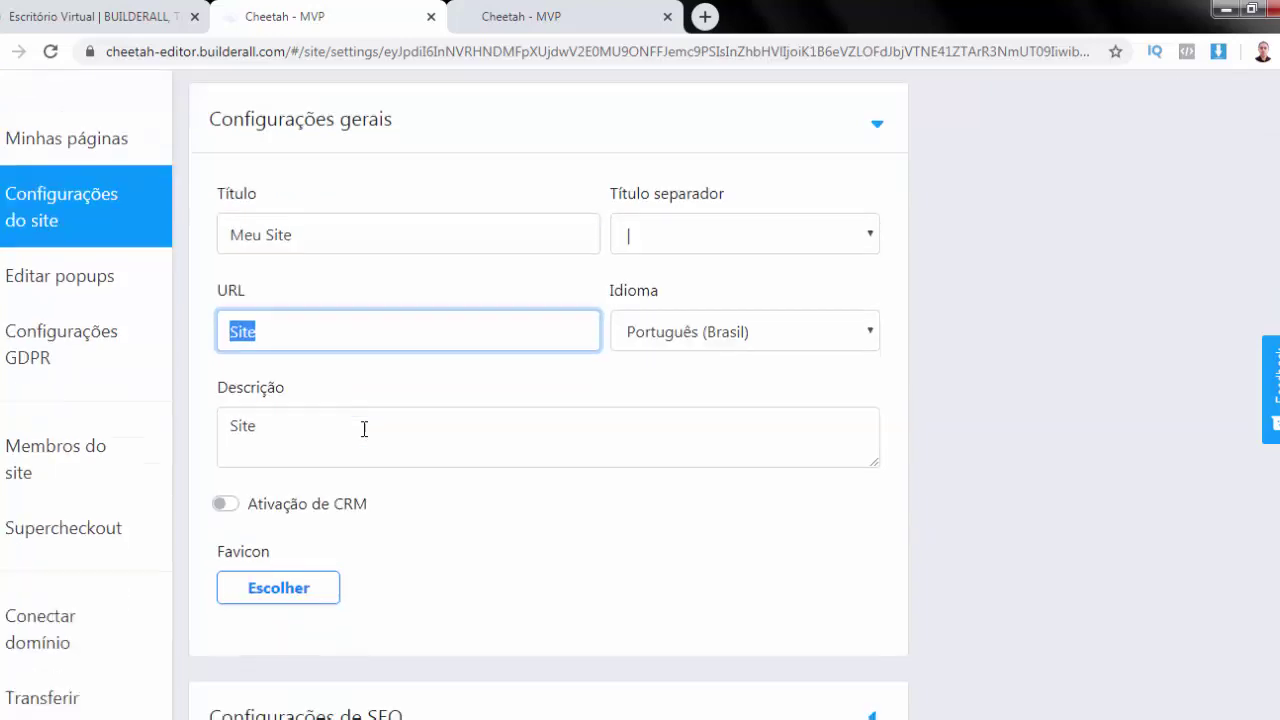
{"action": "scroll", "coordinate": [351, 411], "scroll_direction": "down", "scroll_amount": 2}
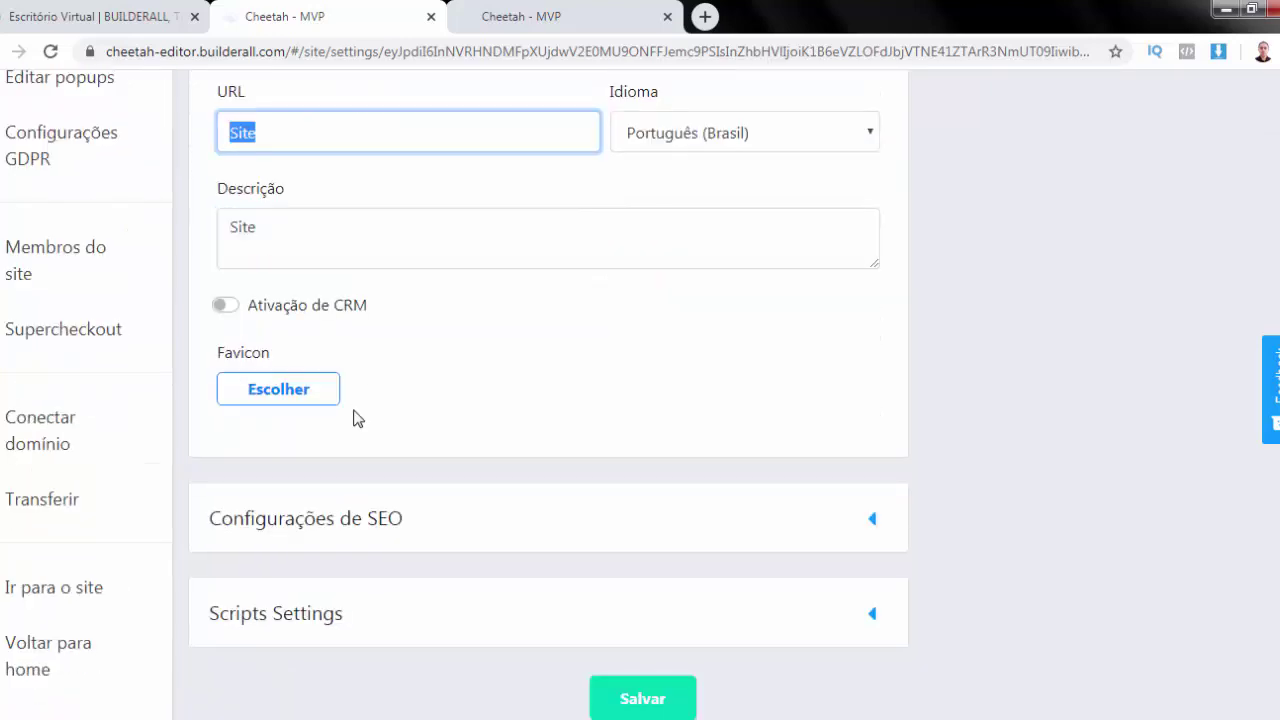
{"action": "left_click", "coordinate": [380, 518]}
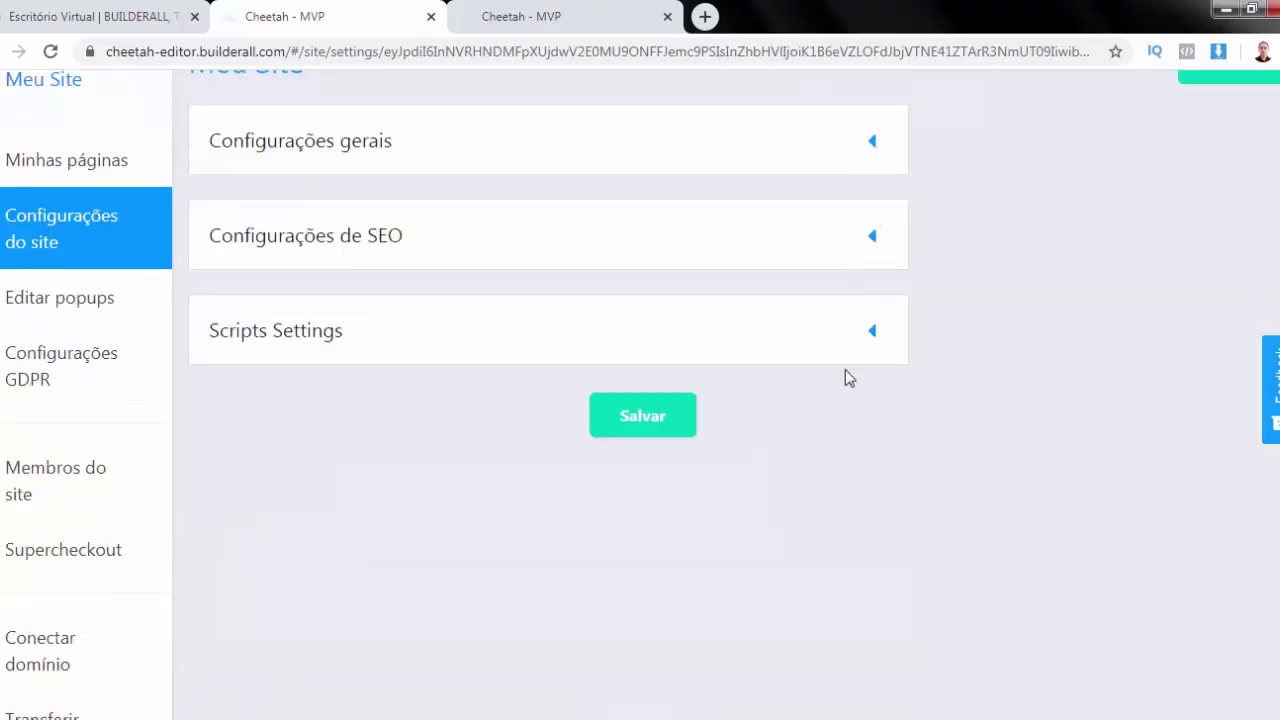
{"action": "left_click", "coordinate": [876, 338]}
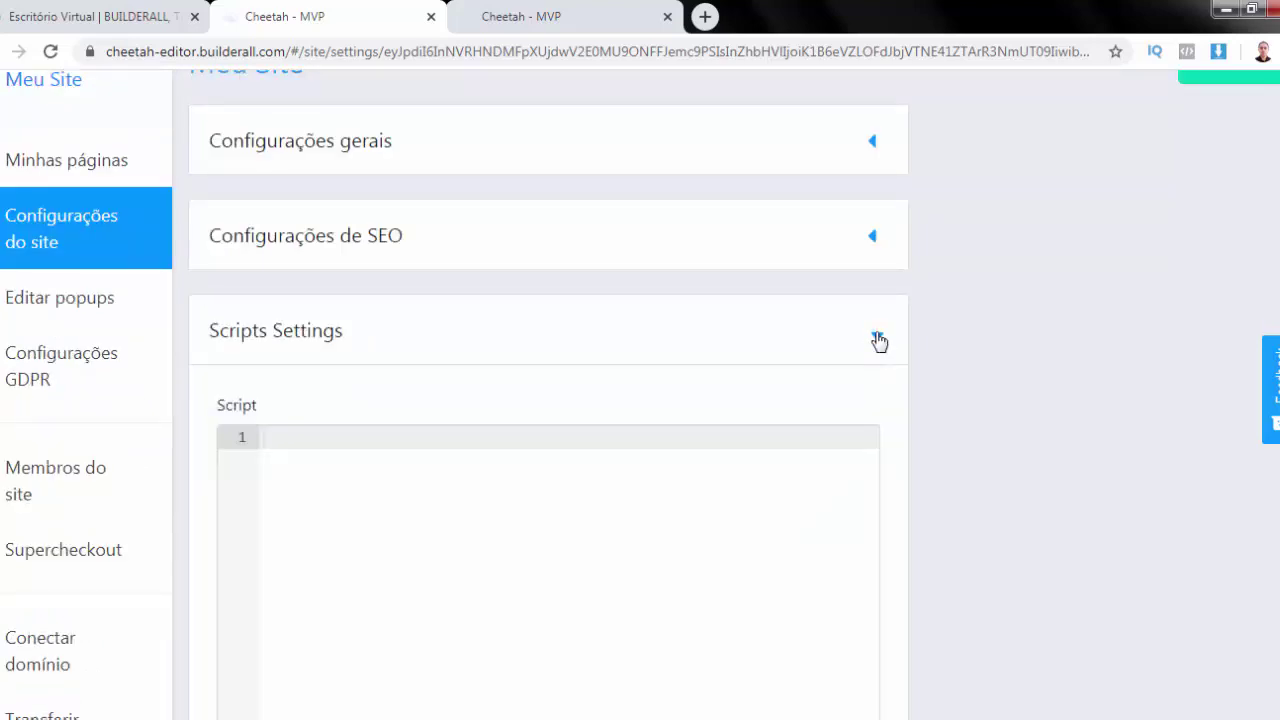
{"action": "scroll", "coordinate": [878, 340], "scroll_direction": "down", "scroll_amount": 4}
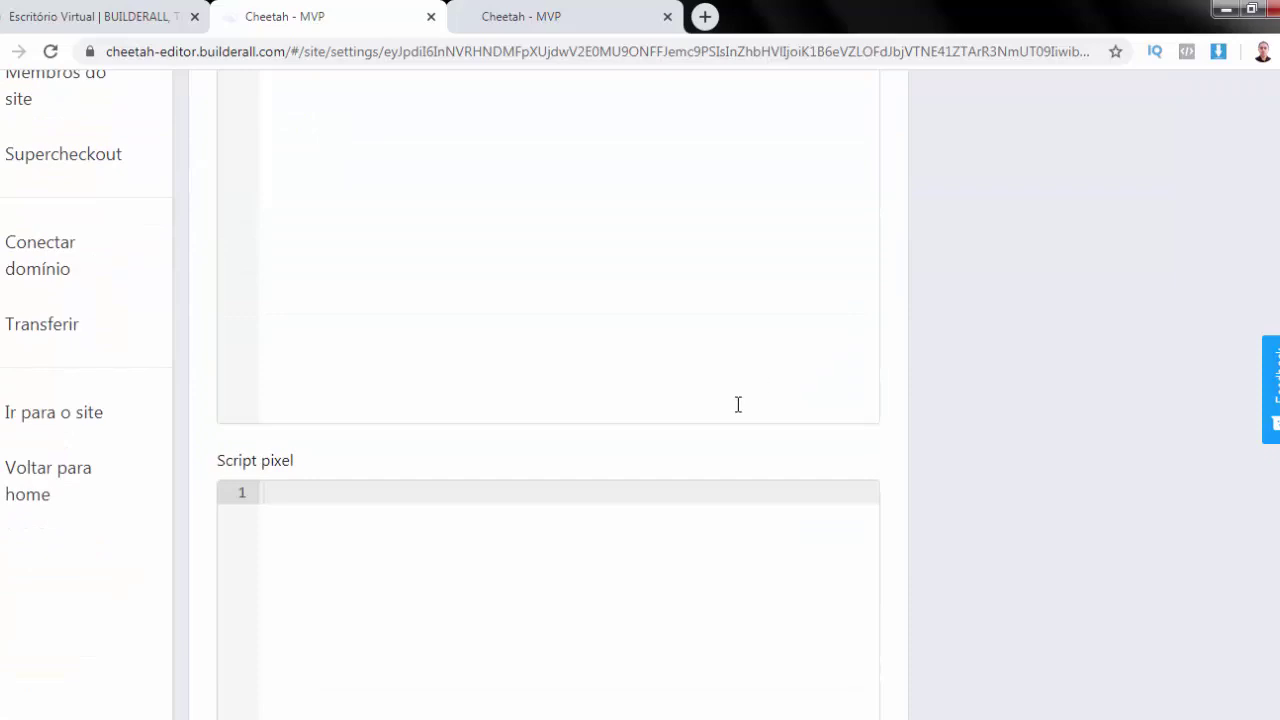
{"action": "scroll", "coordinate": [738, 406], "scroll_direction": "down", "scroll_amount": 7}
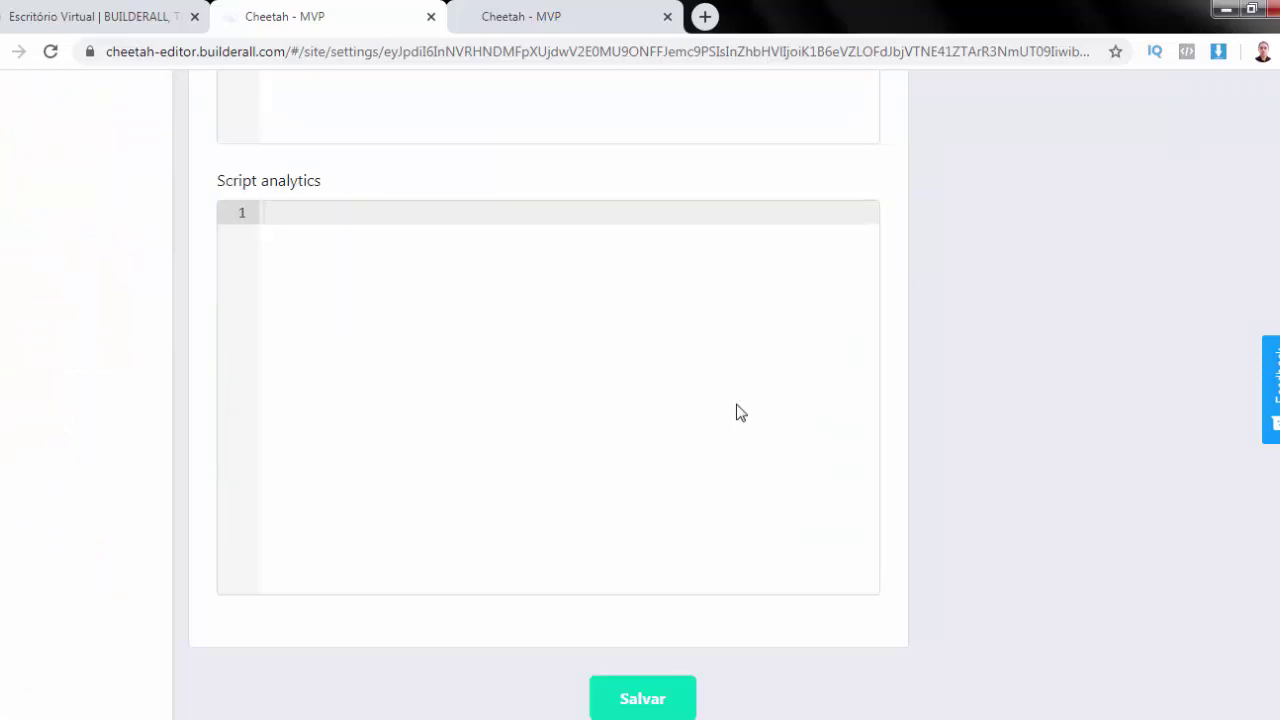
{"action": "scroll", "coordinate": [738, 404], "scroll_direction": "up", "scroll_amount": 12}
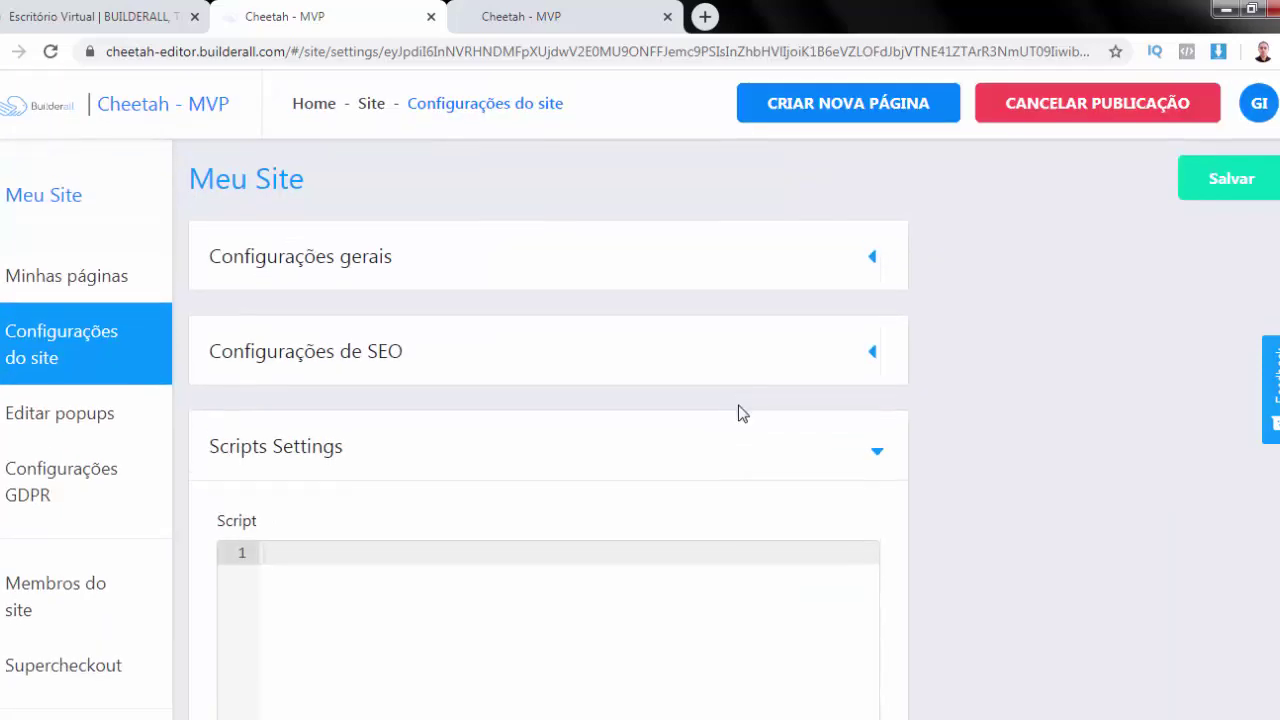
{"action": "scroll", "coordinate": [878, 237], "scroll_direction": "down", "scroll_amount": 3}
{"action": "left_click", "coordinate": [875, 157]}
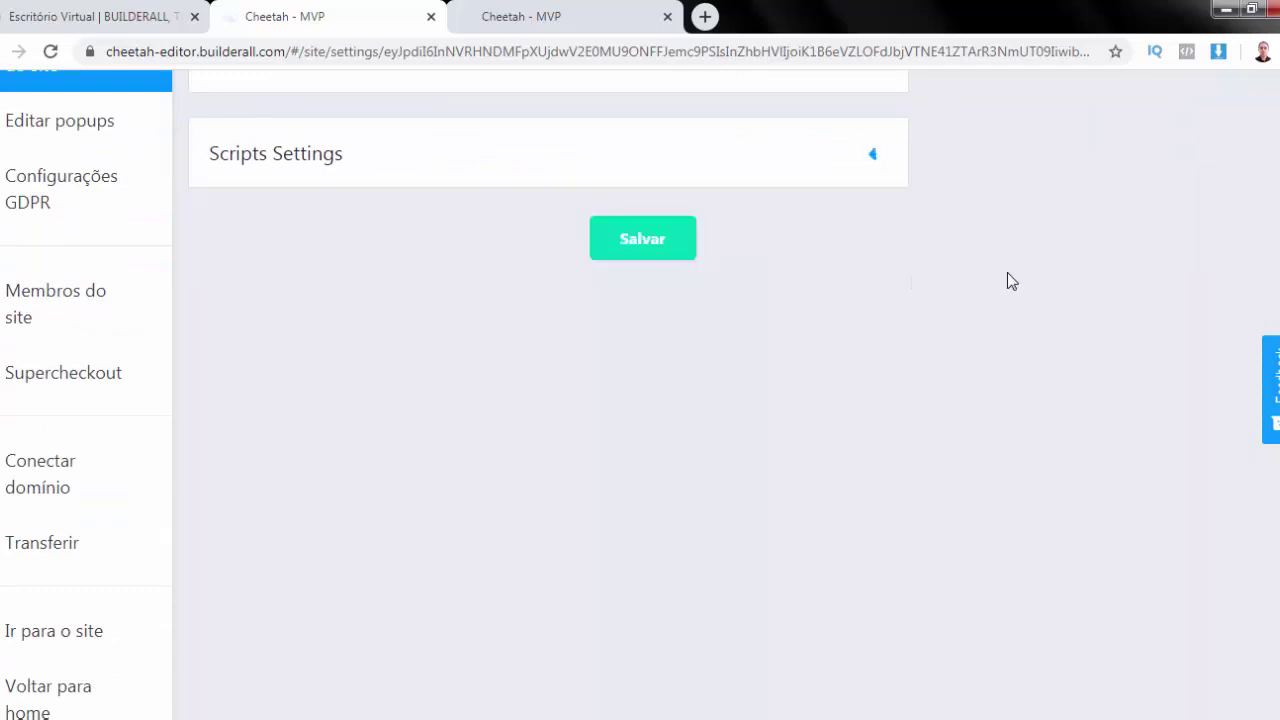
{"action": "scroll", "coordinate": [1007, 280], "scroll_direction": "up", "scroll_amount": 3}
{"action": "left_click", "coordinate": [1229, 184]}
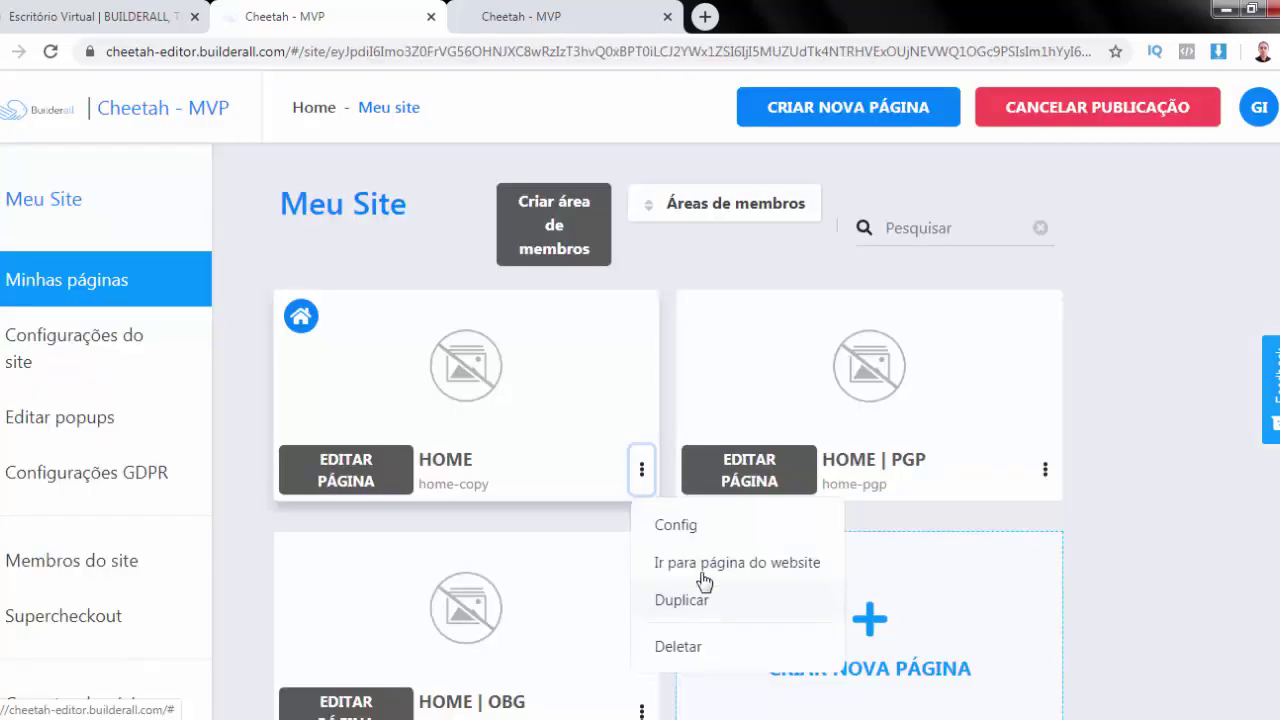
{"action": "left_click", "coordinate": [706, 574]}
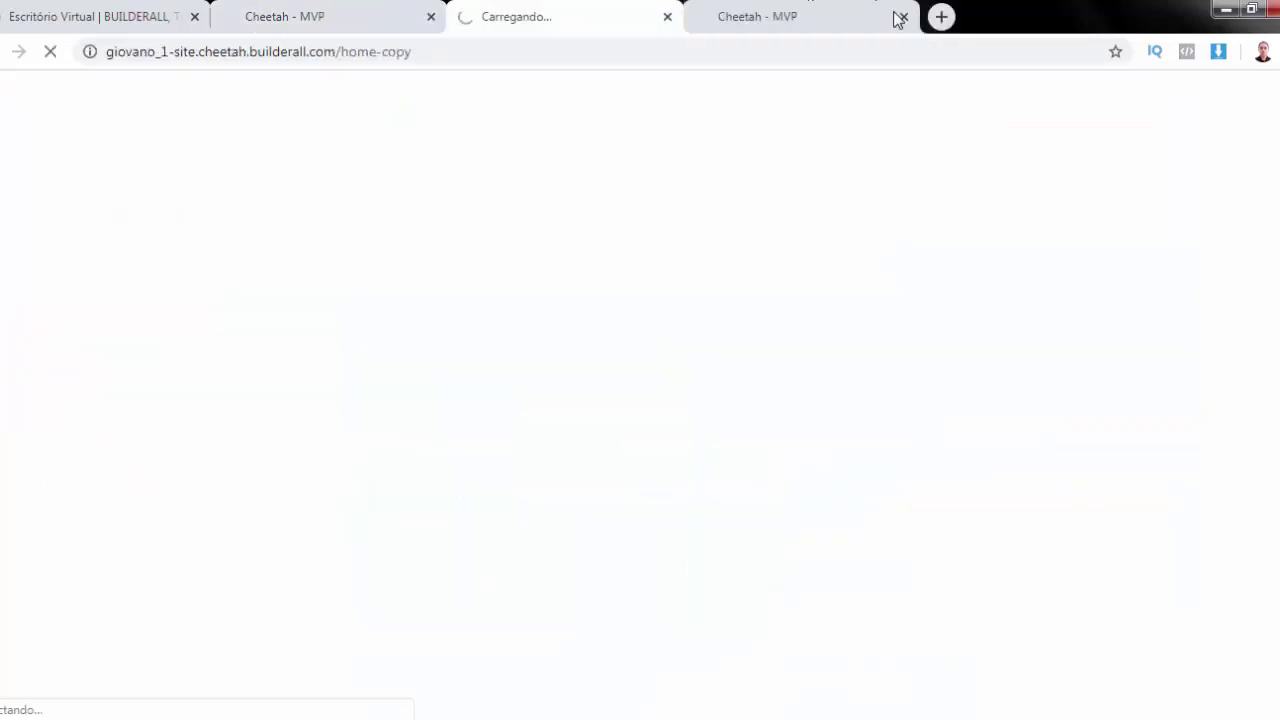
Rename the Home page to 'Promoção do Mês' and save
{"action": "left_click", "coordinate": [903, 16]}
{"action": "left_click", "coordinate": [684, 530]}
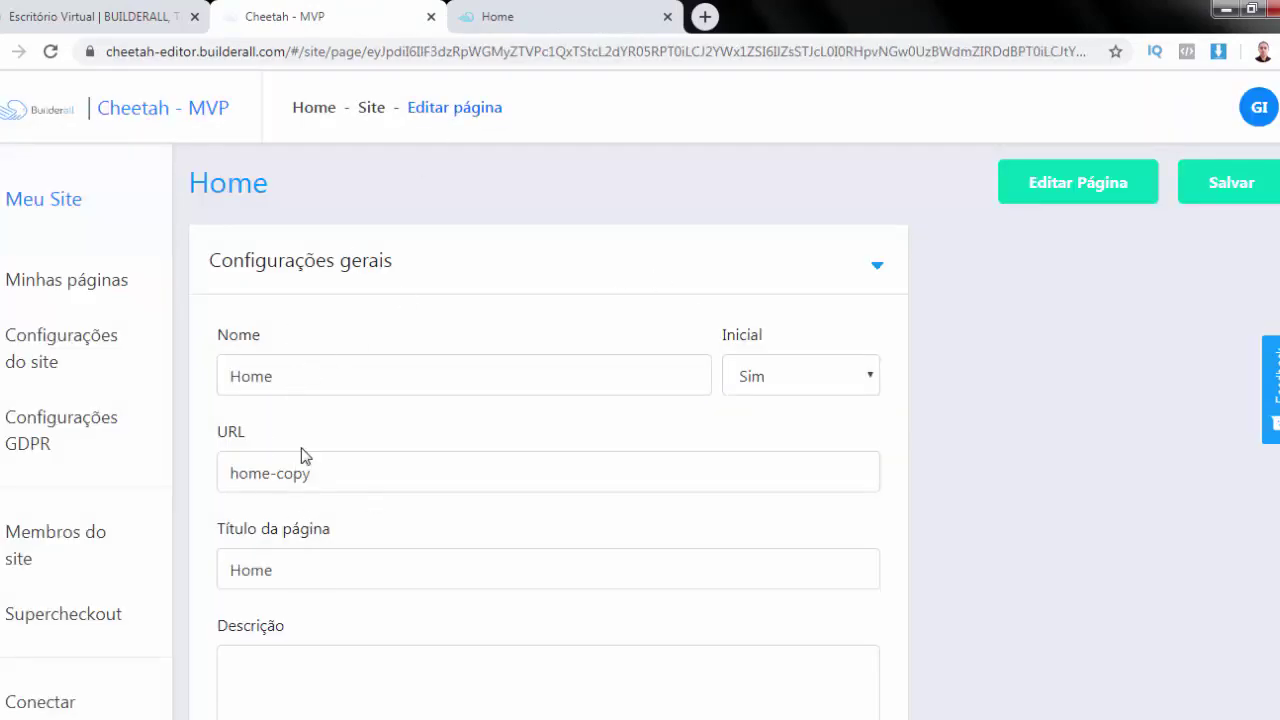
{"action": "left_click", "coordinate": [316, 377]}
{"action": "double_click", "coordinate": [316, 377]}
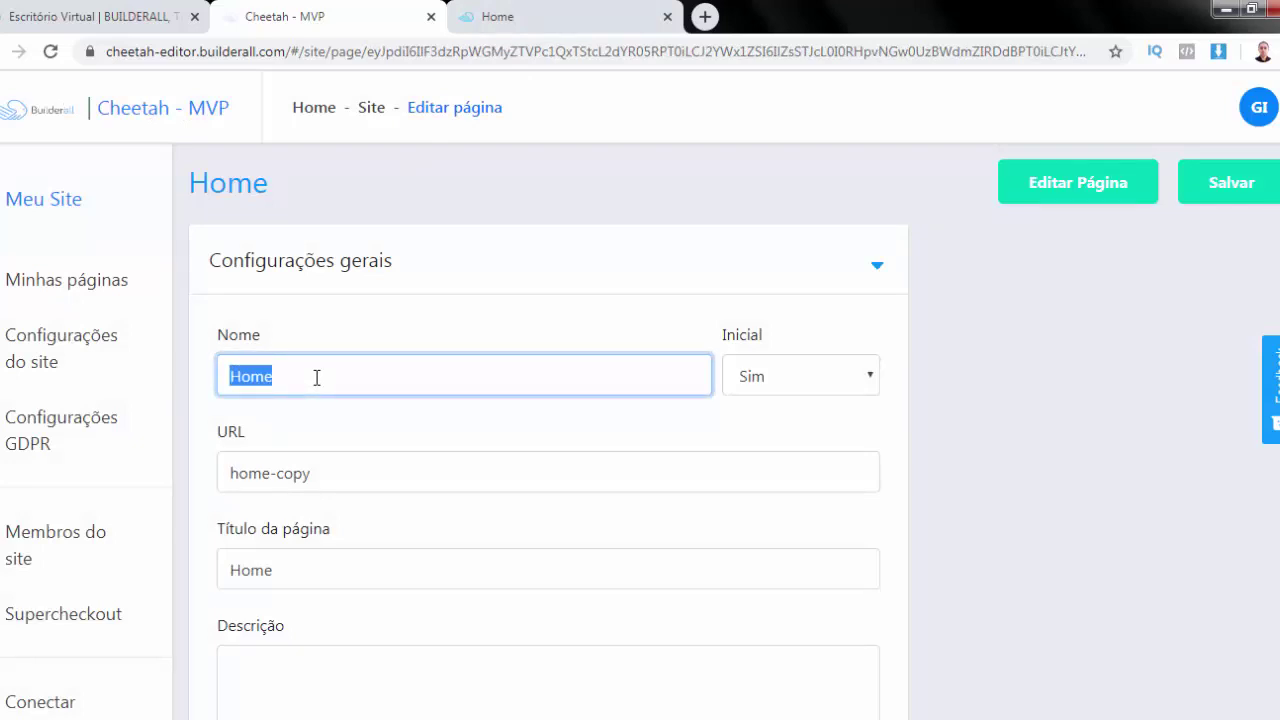
{"action": "type", "text": "Acade"}
{"action": "key", "text": "BackSpace"}
{"action": "key", "text": "BackSpace"}
{"action": "key", "text": "BackSpace"}
{"action": "key", "text": "BackSpace"}
{"action": "key", "text": "BackSpace"}
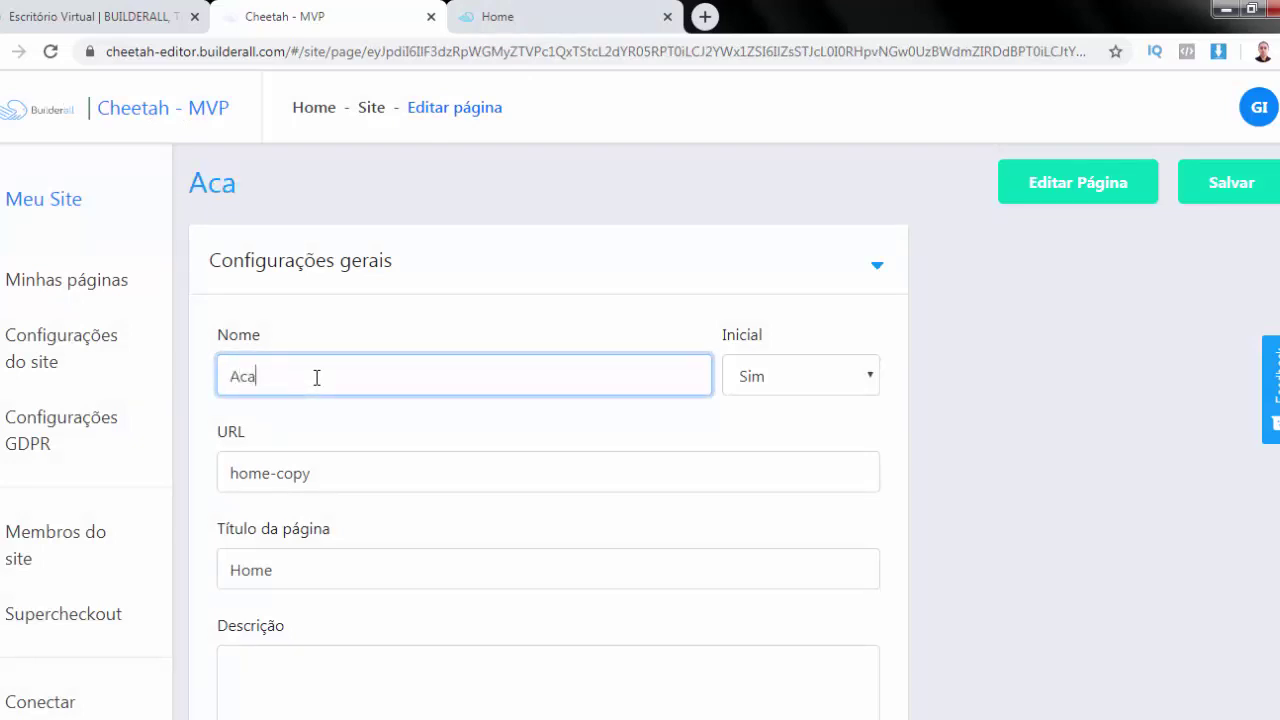
{"action": "type", "text": "Promo"}
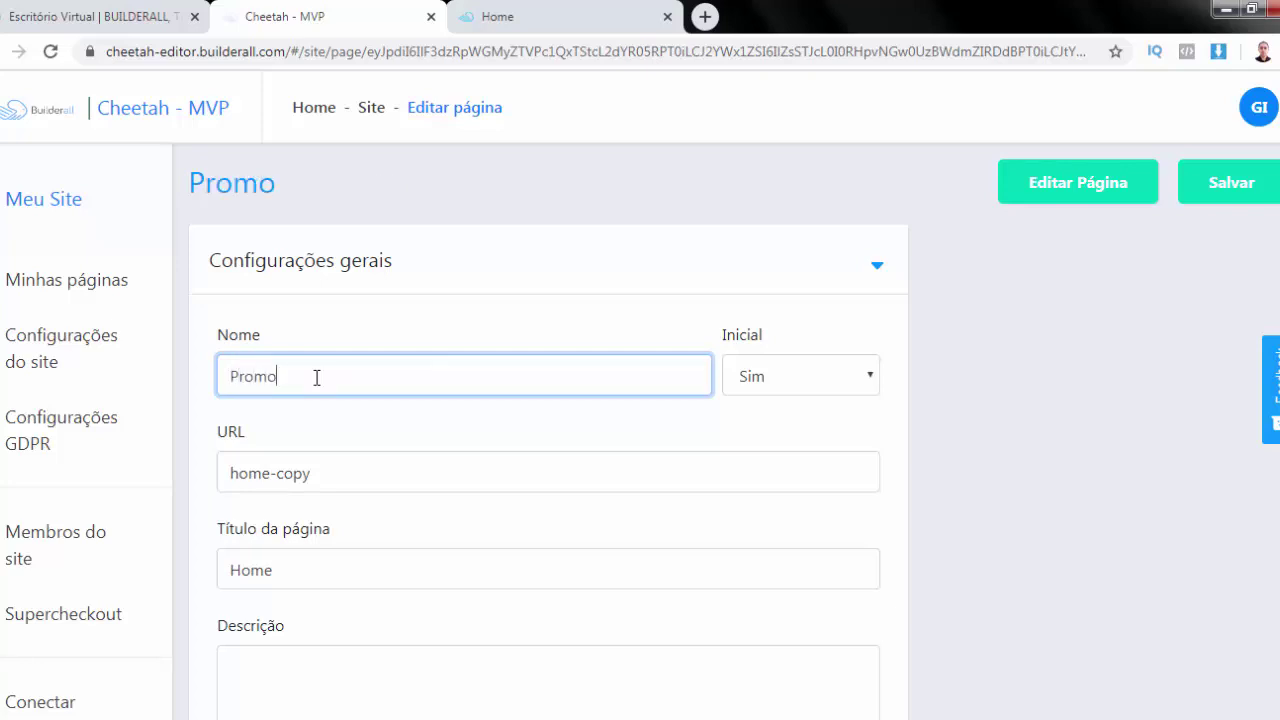
{"action": "type", "text": "ção do Mês"}
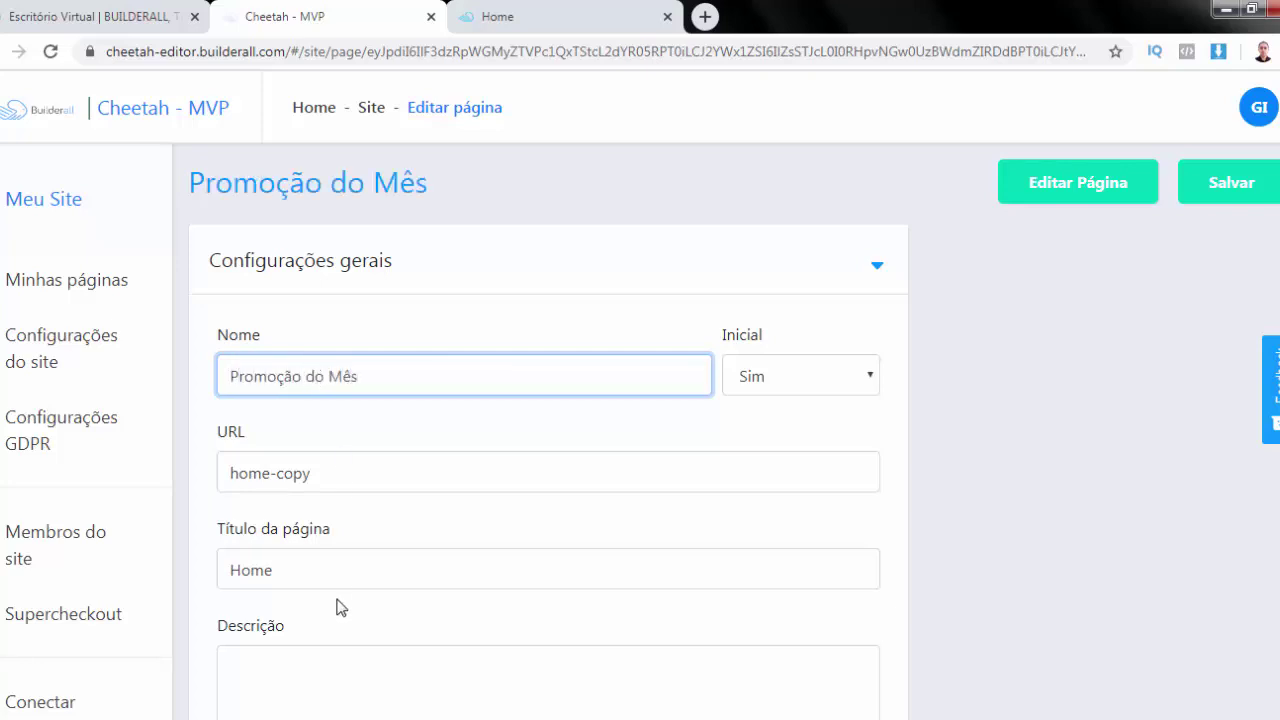
{"action": "left_click", "coordinate": [1237, 188]}
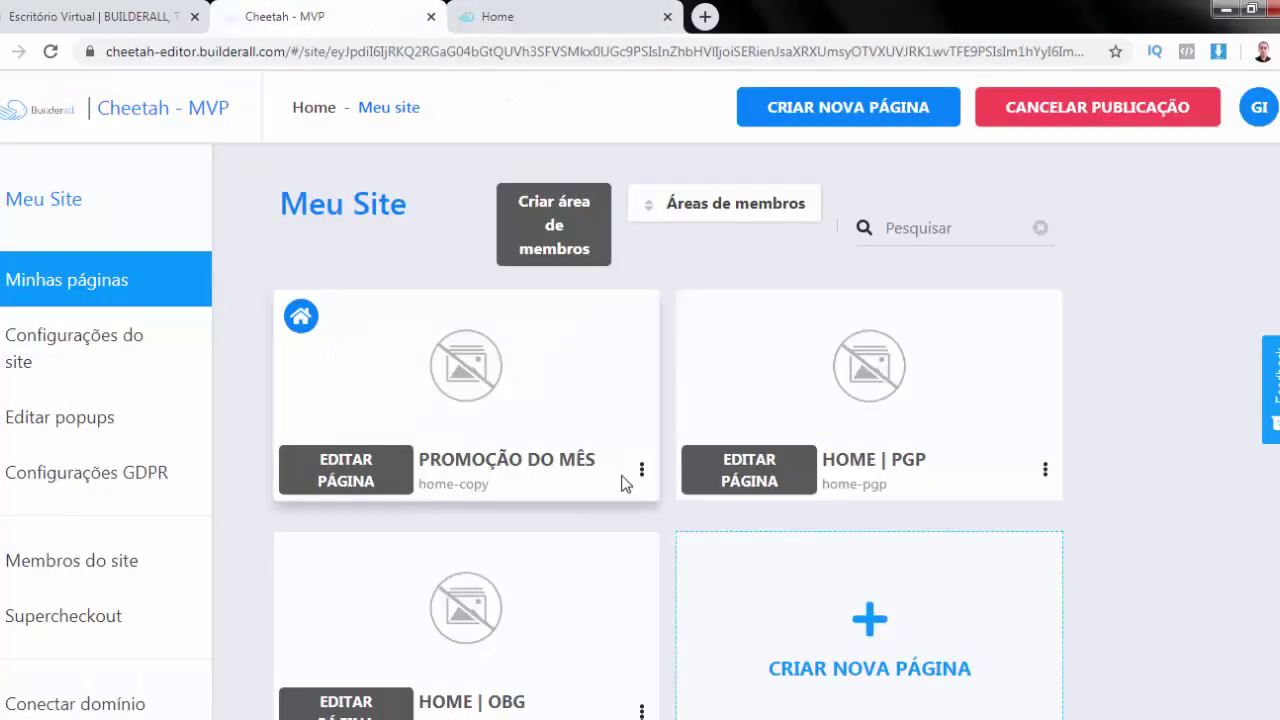
Set that page's Título da página to 'Promoção do Mês' and save
{"action": "left_click", "coordinate": [643, 476]}
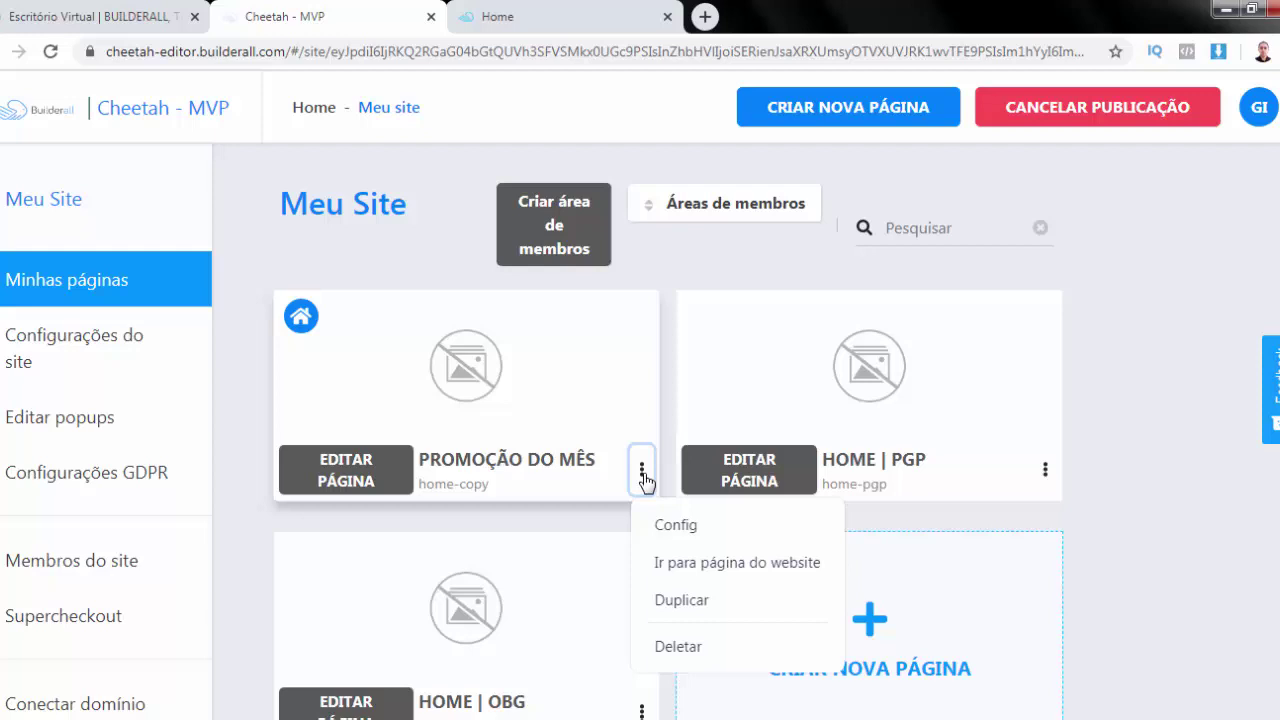
{"action": "left_click", "coordinate": [688, 528]}
{"action": "double_click", "coordinate": [448, 574]}
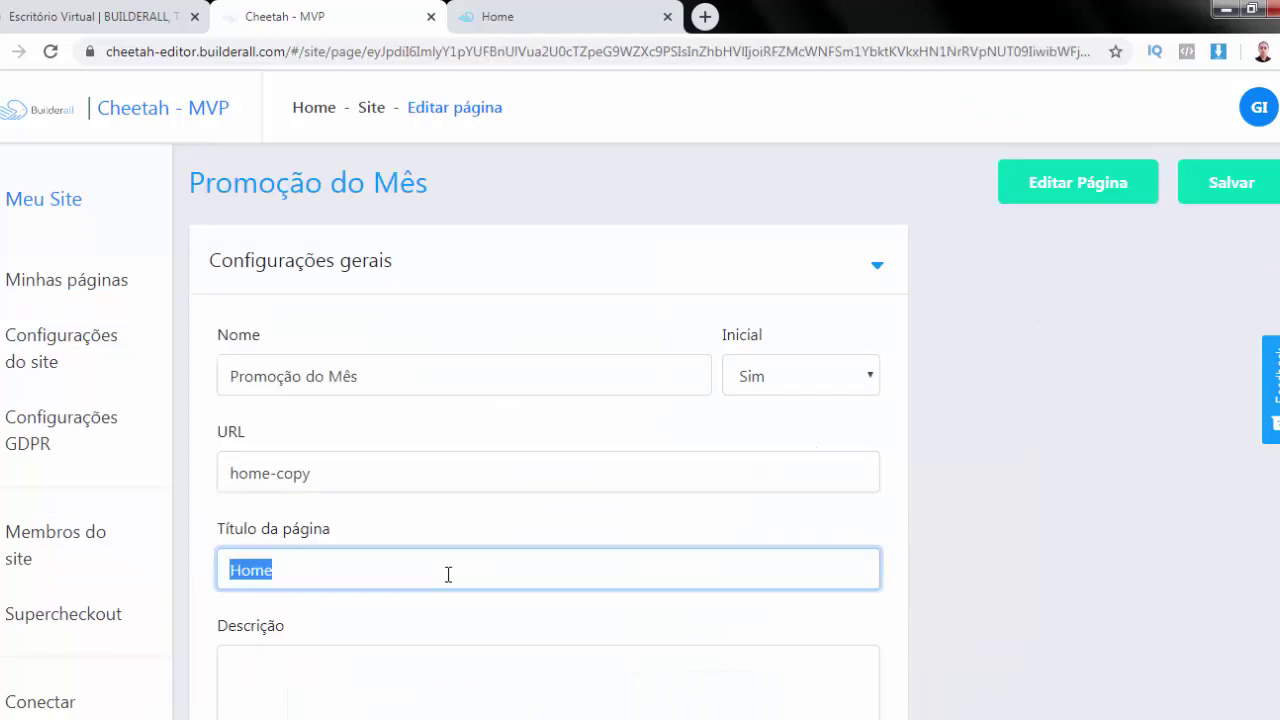
{"action": "type", "text": "Promoção do Mês"}
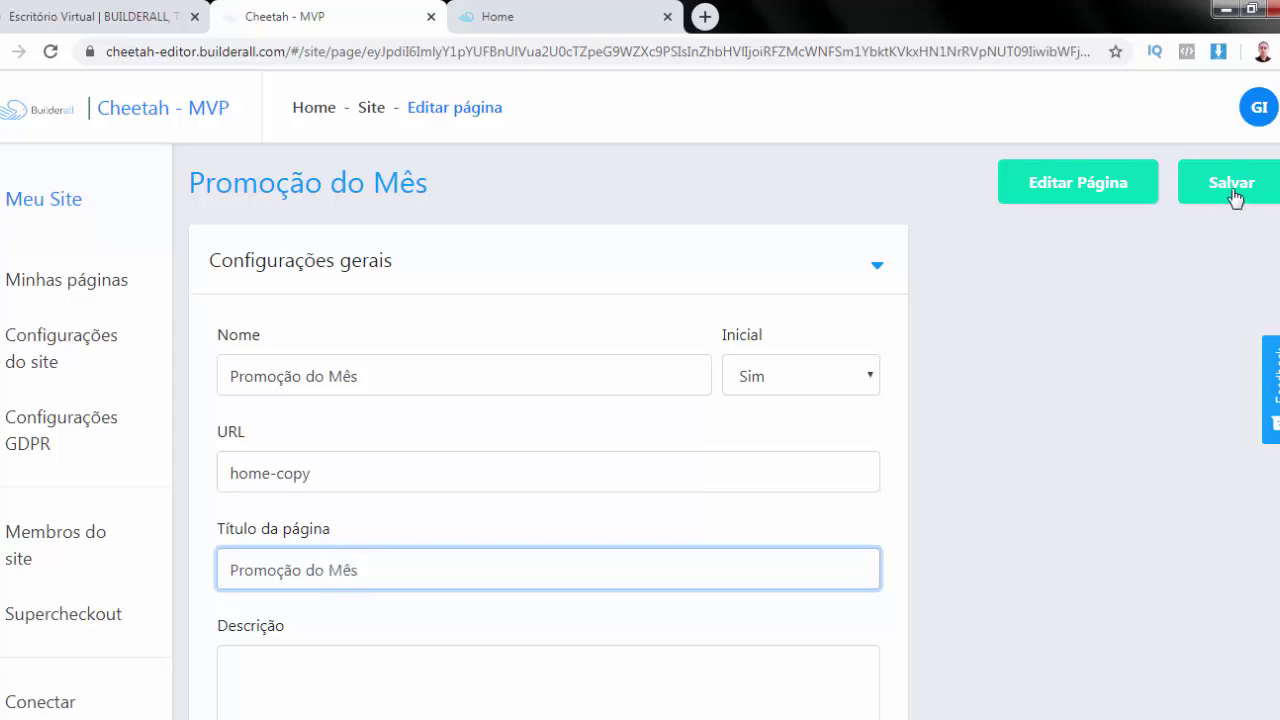
{"action": "left_click", "coordinate": [1232, 196]}
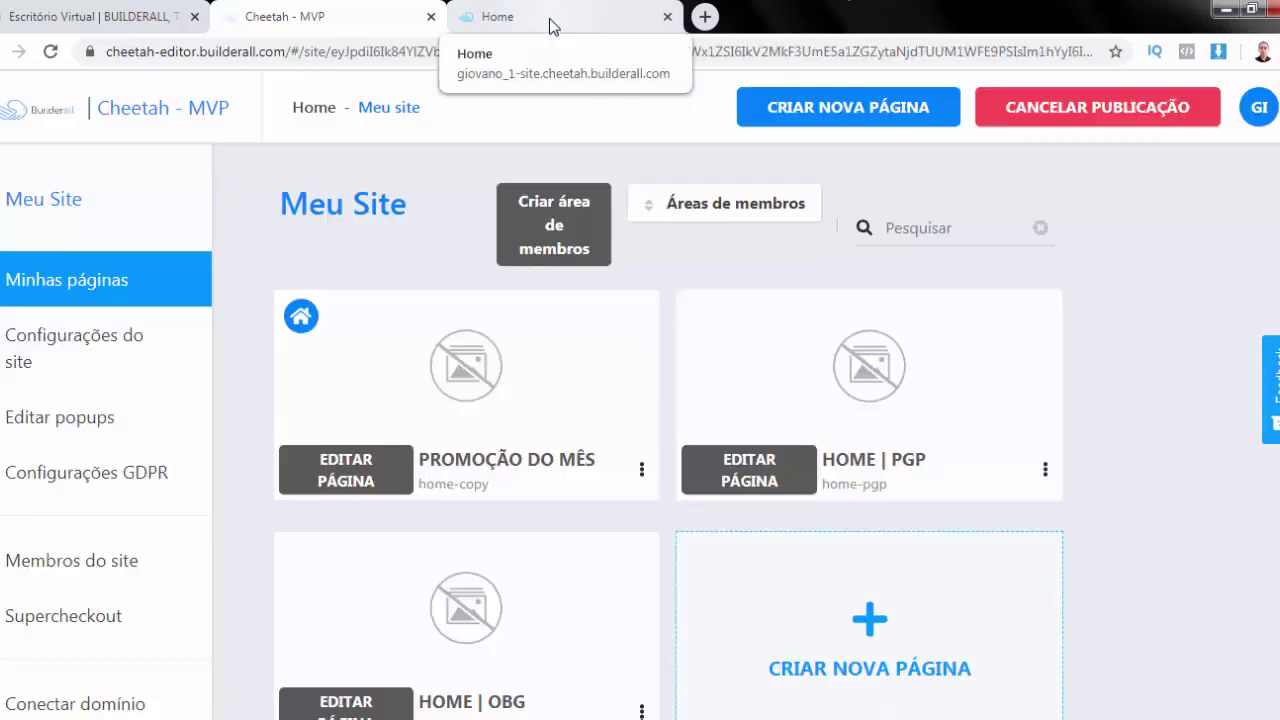
Reload the live home-copy page to confirm its new 'Promoção do Mês' title
{"action": "left_click", "coordinate": [552, 20]}
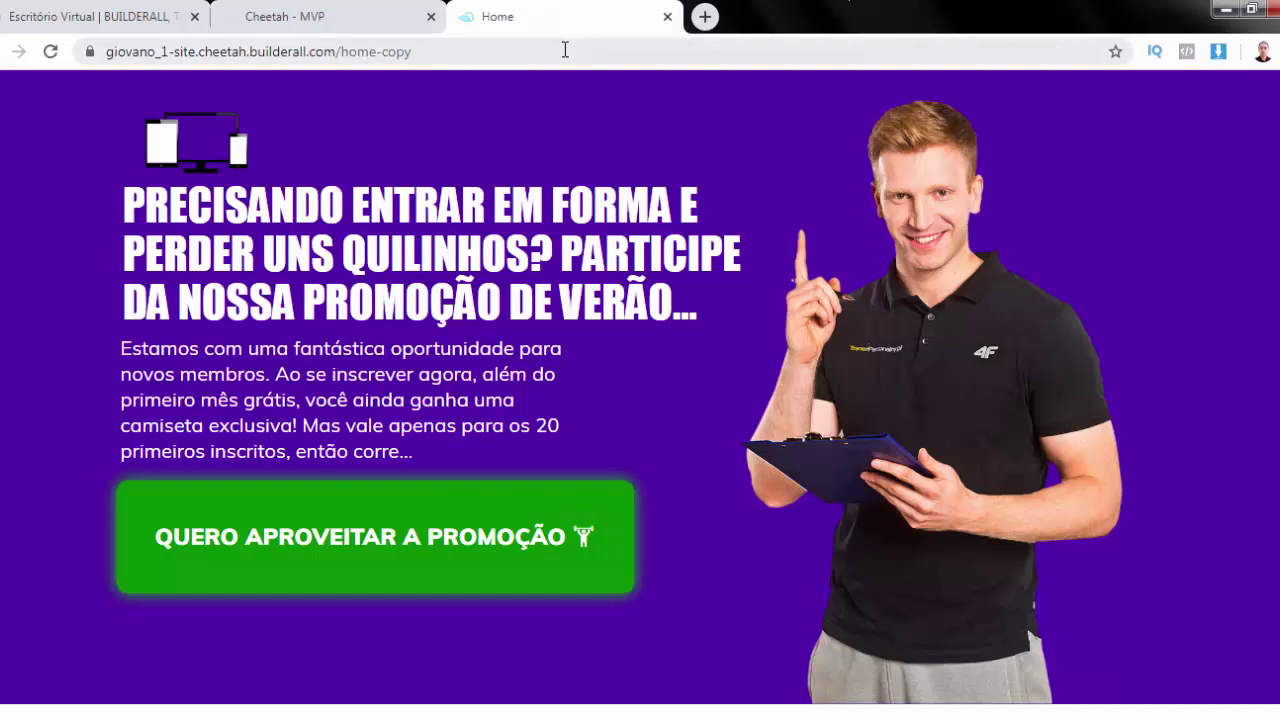
{"action": "left_click", "coordinate": [563, 50]}
{"action": "key", "text": "Return"}
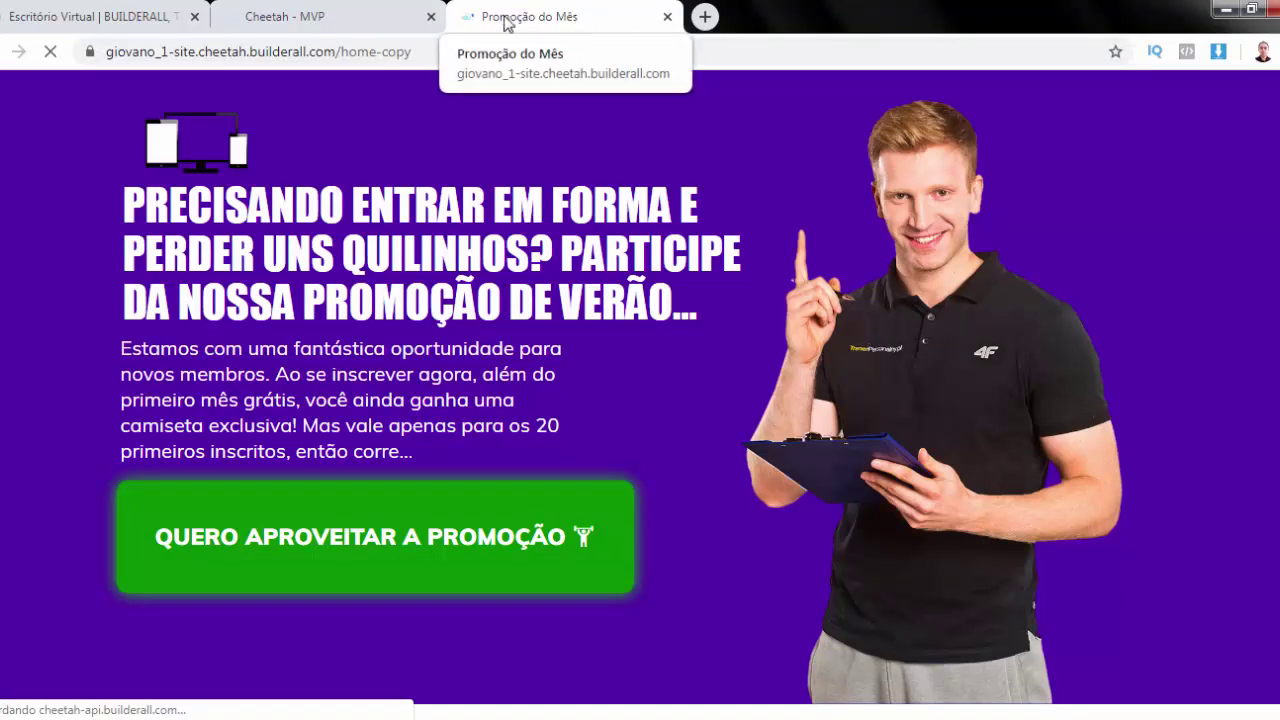
{"action": "left_click", "coordinate": [323, 16]}
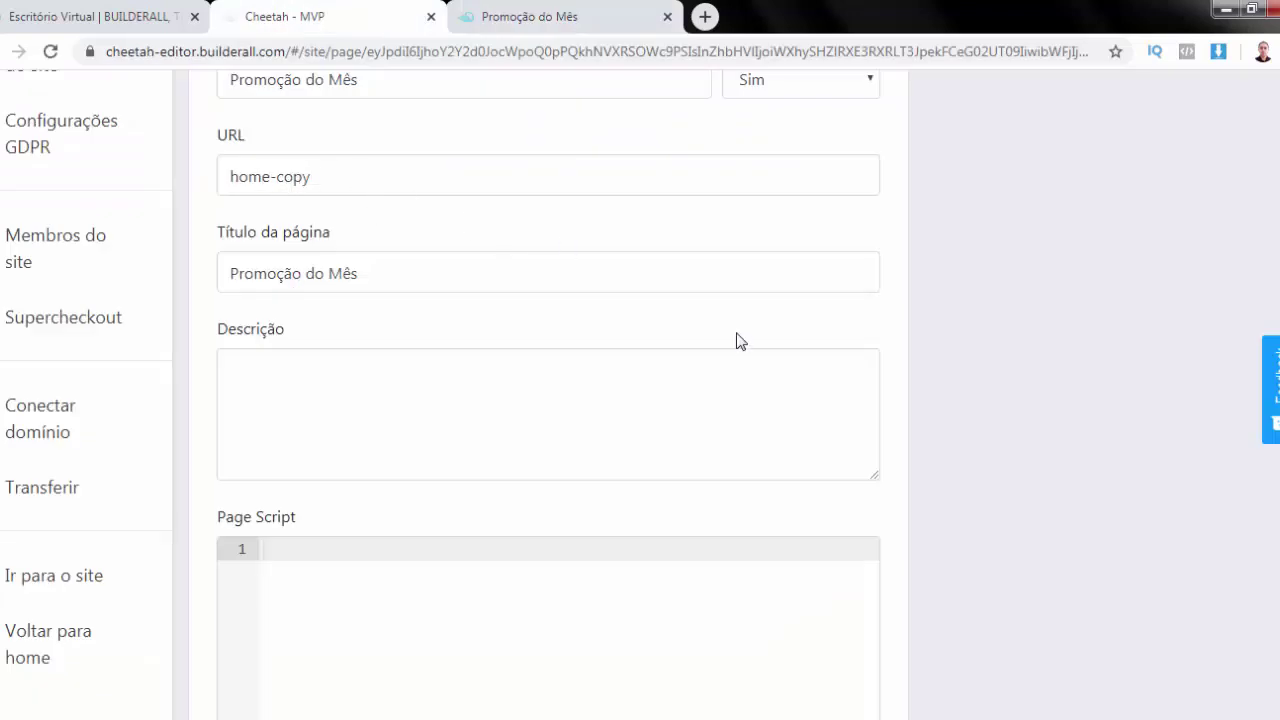
{"action": "scroll", "coordinate": [740, 341], "scroll_direction": "up", "scroll_amount": 3}
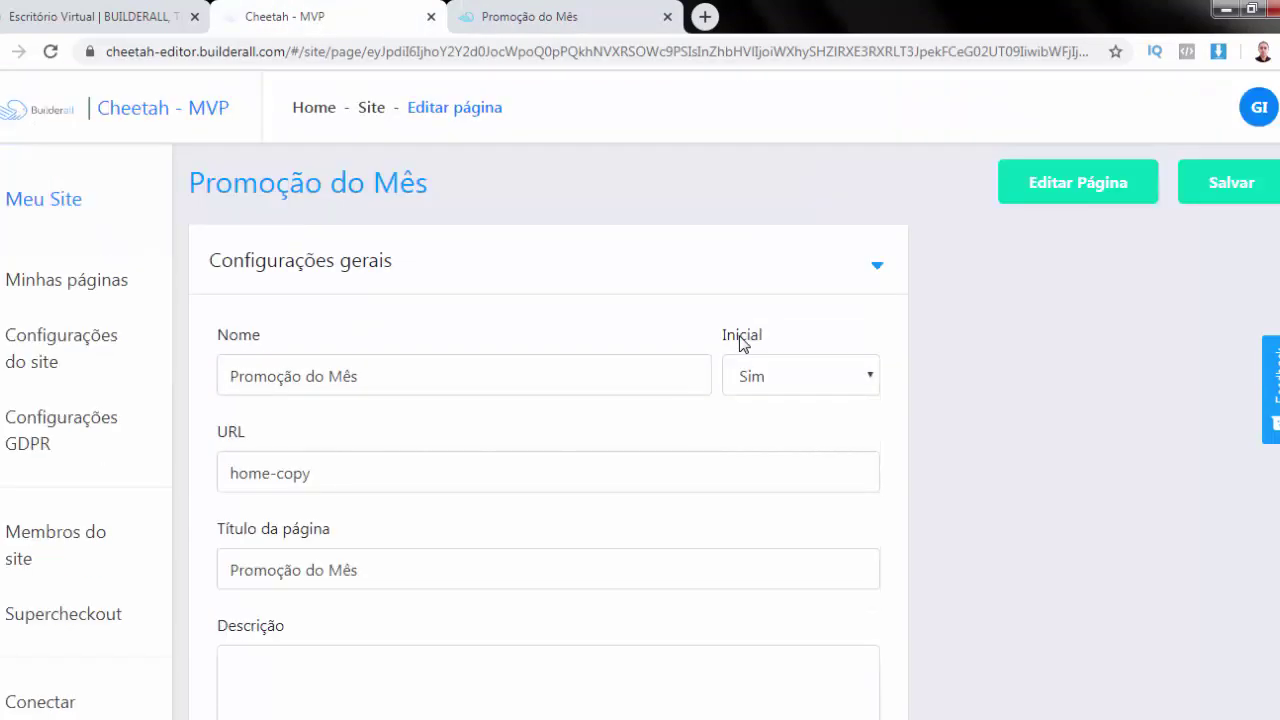
{"action": "scroll", "coordinate": [740, 341], "scroll_direction": "down", "scroll_amount": 4}
{"action": "scroll", "coordinate": [738, 337], "scroll_direction": "up", "scroll_amount": 4}
Test that the live page's promotion button opens the signup popup
{"action": "left_click", "coordinate": [530, 16]}
{"action": "scroll", "coordinate": [1104, 526], "scroll_direction": "down", "scroll_amount": 6}
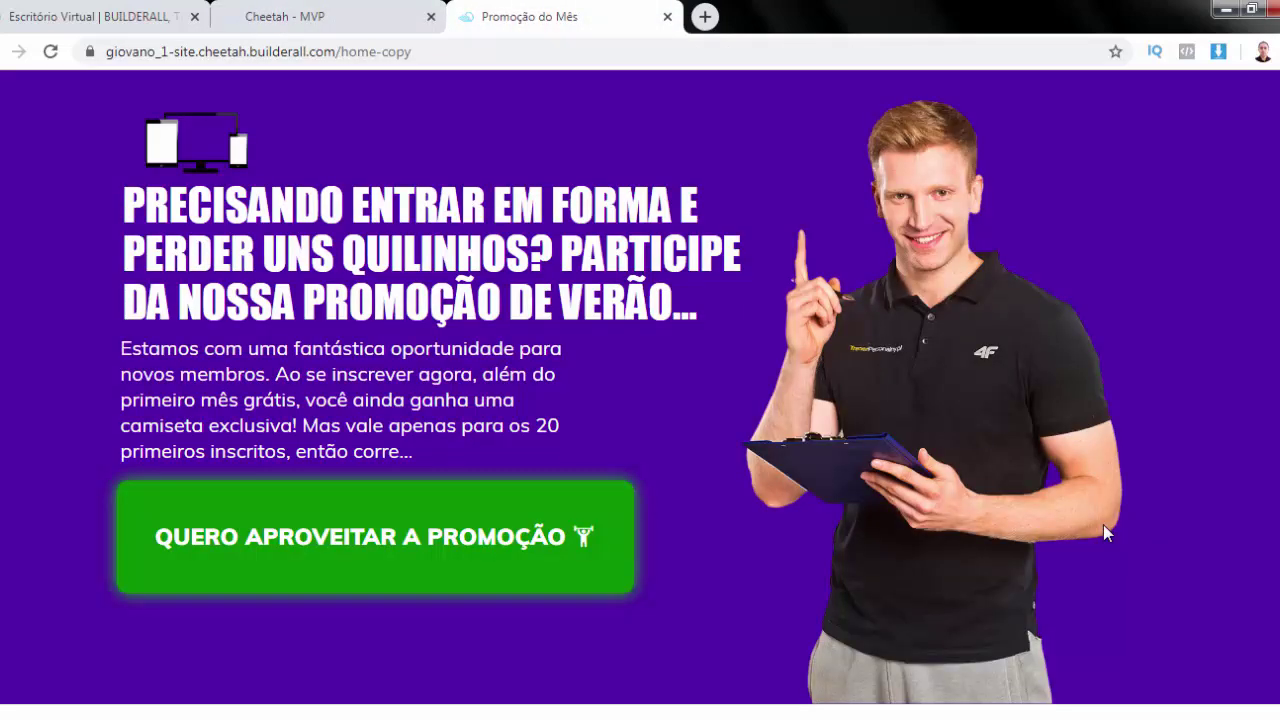
{"action": "scroll", "coordinate": [1108, 533], "scroll_direction": "down", "scroll_amount": 6}
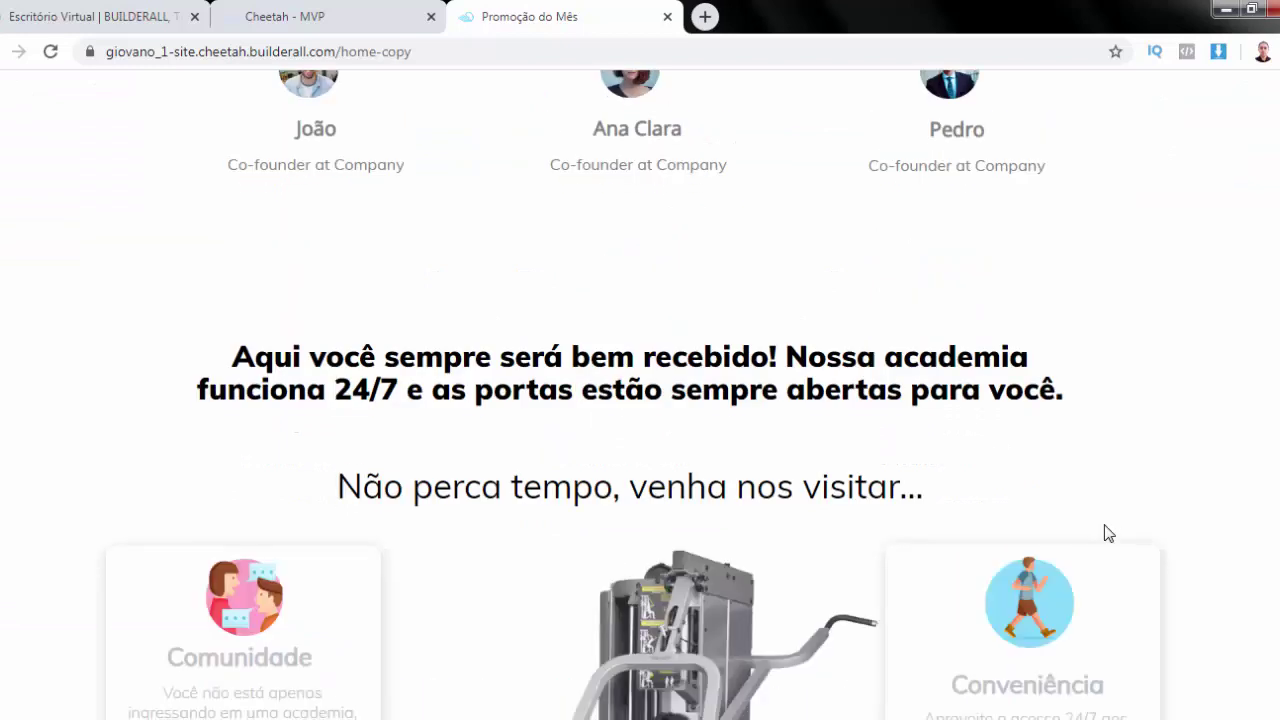
{"action": "scroll", "coordinate": [1108, 533], "scroll_direction": "down", "scroll_amount": 4}
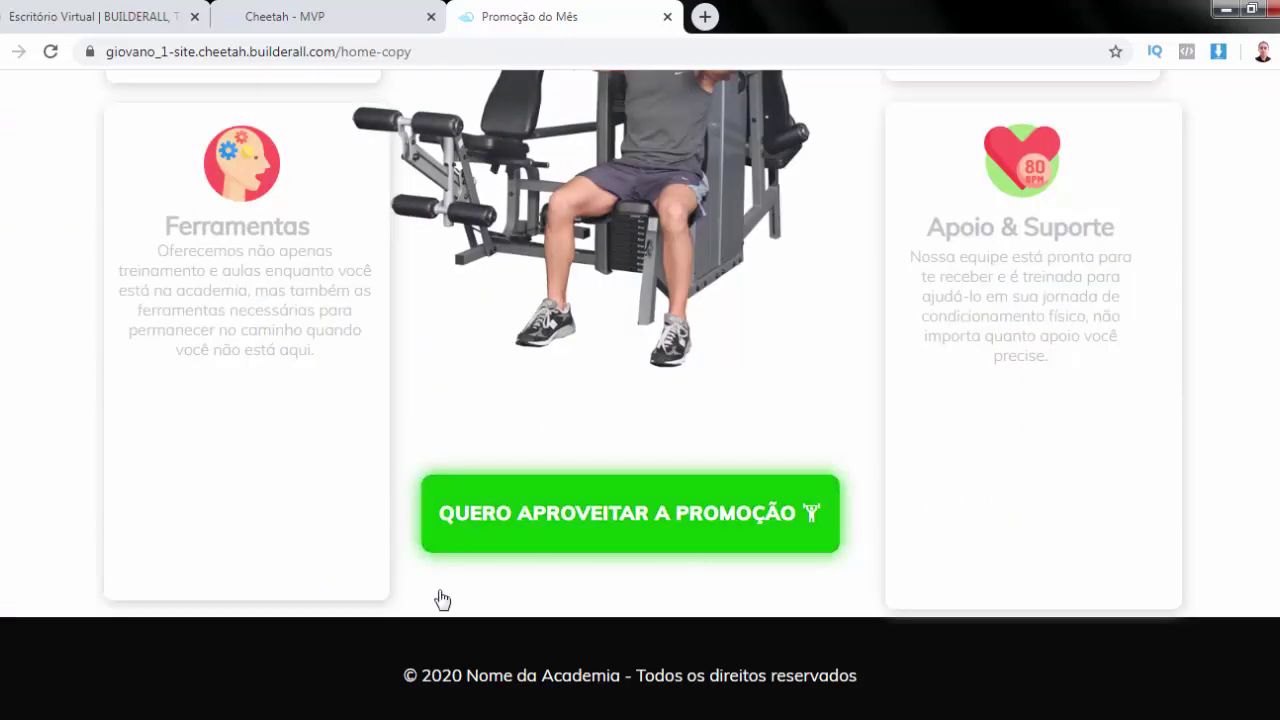
{"action": "left_click", "coordinate": [557, 520]}
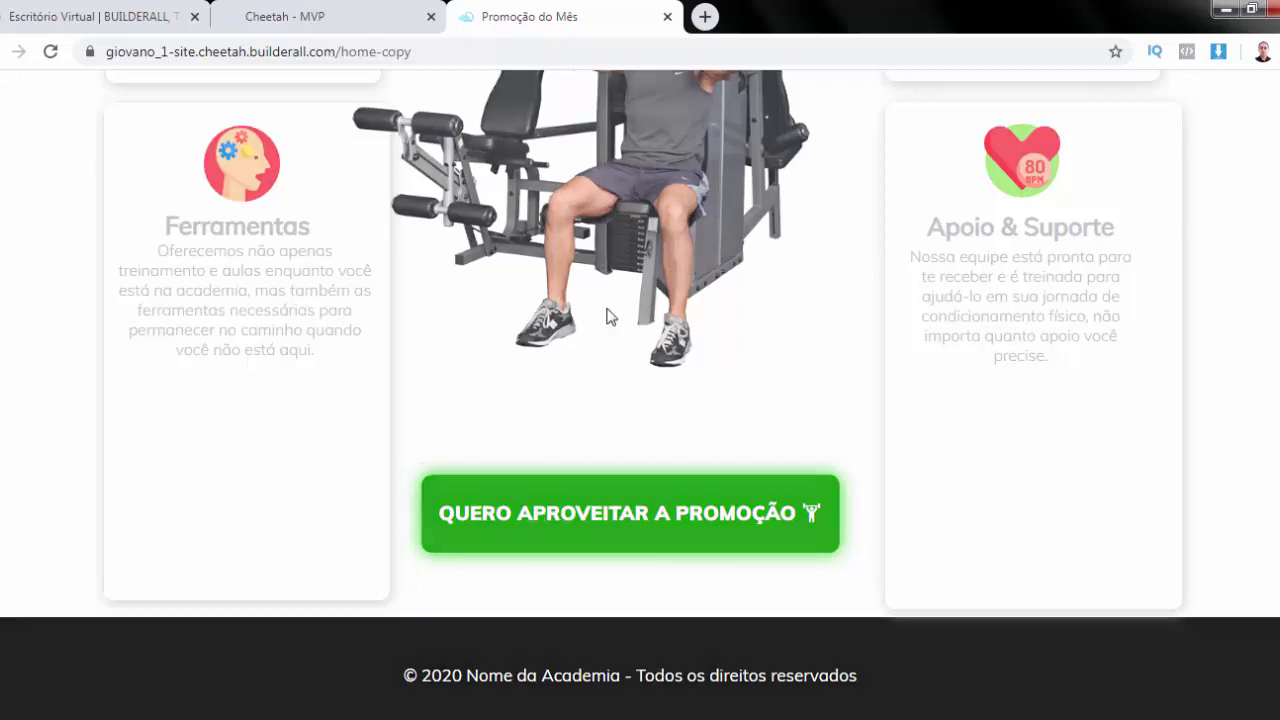
{"action": "scroll", "coordinate": [951, 320], "scroll_direction": "down", "scroll_amount": 2}
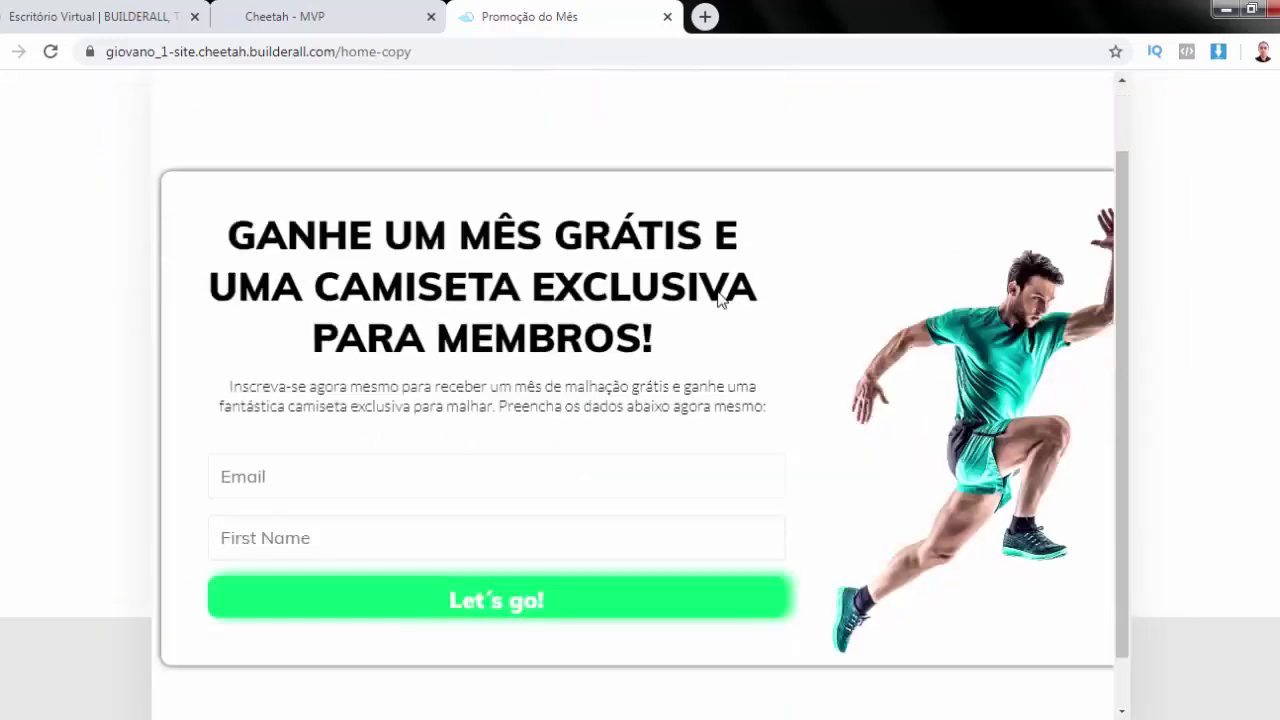
{"action": "left_click", "coordinate": [320, 14]}
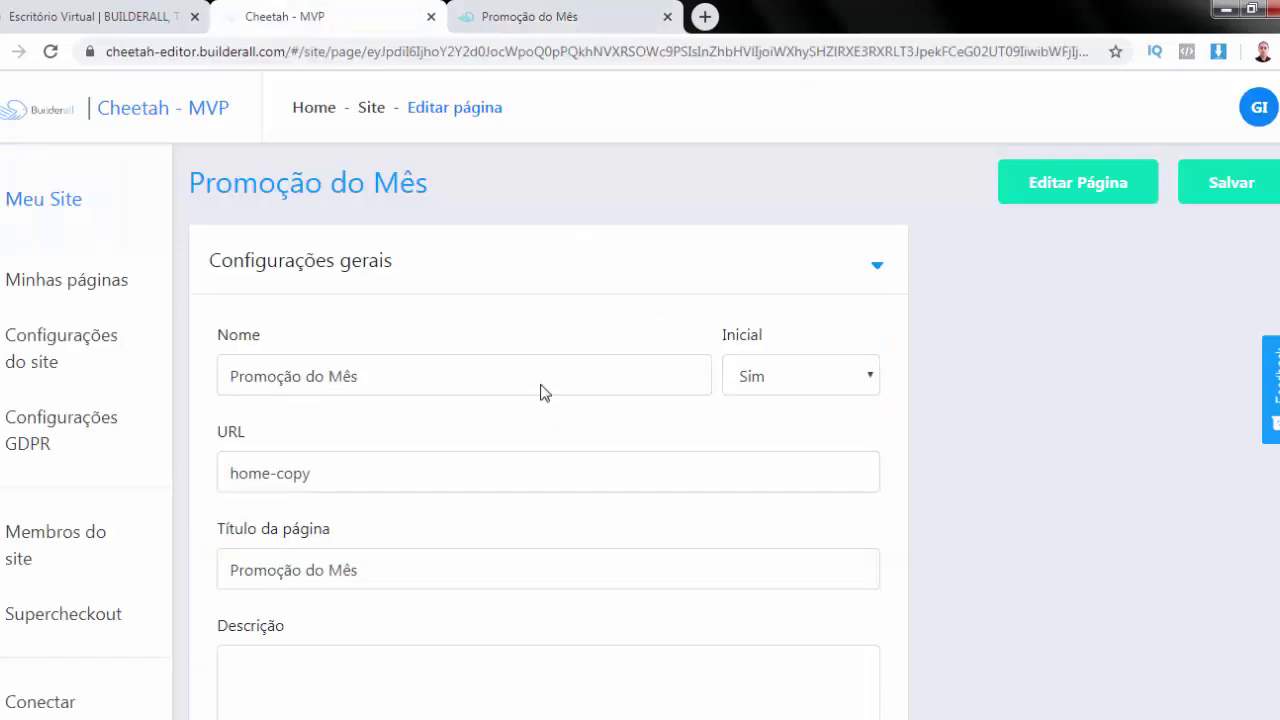
Open the live HOME | OBG page via Ir para página do website in Minhas páginas
{"action": "left_click", "coordinate": [73, 281]}
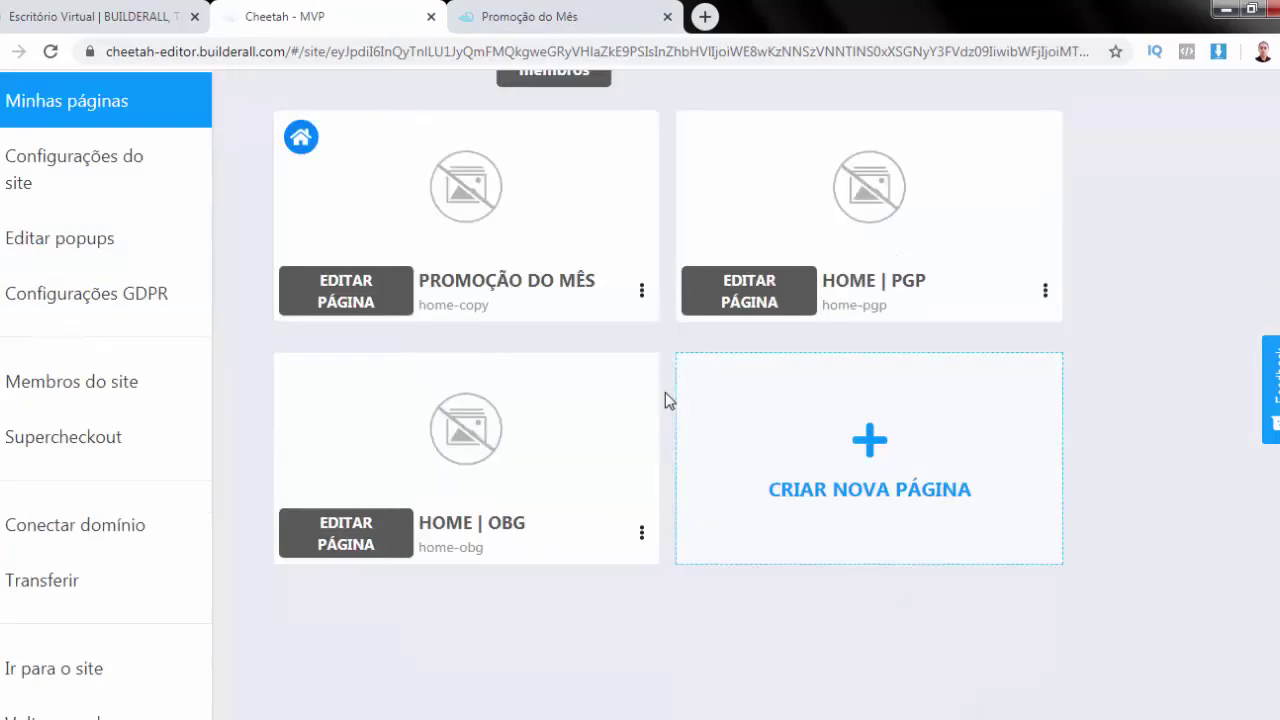
{"action": "scroll", "coordinate": [660, 420], "scroll_direction": "down", "scroll_amount": 1}
{"action": "left_click", "coordinate": [641, 505]}
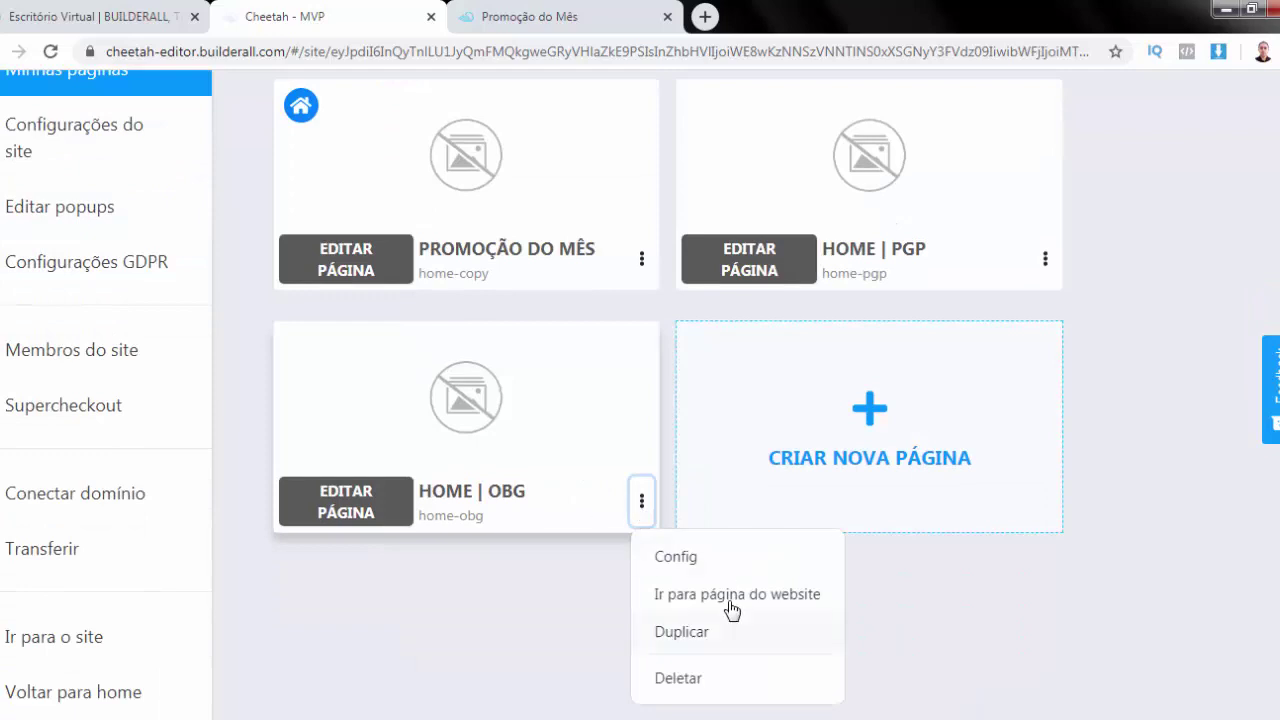
{"action": "left_click", "coordinate": [729, 607]}
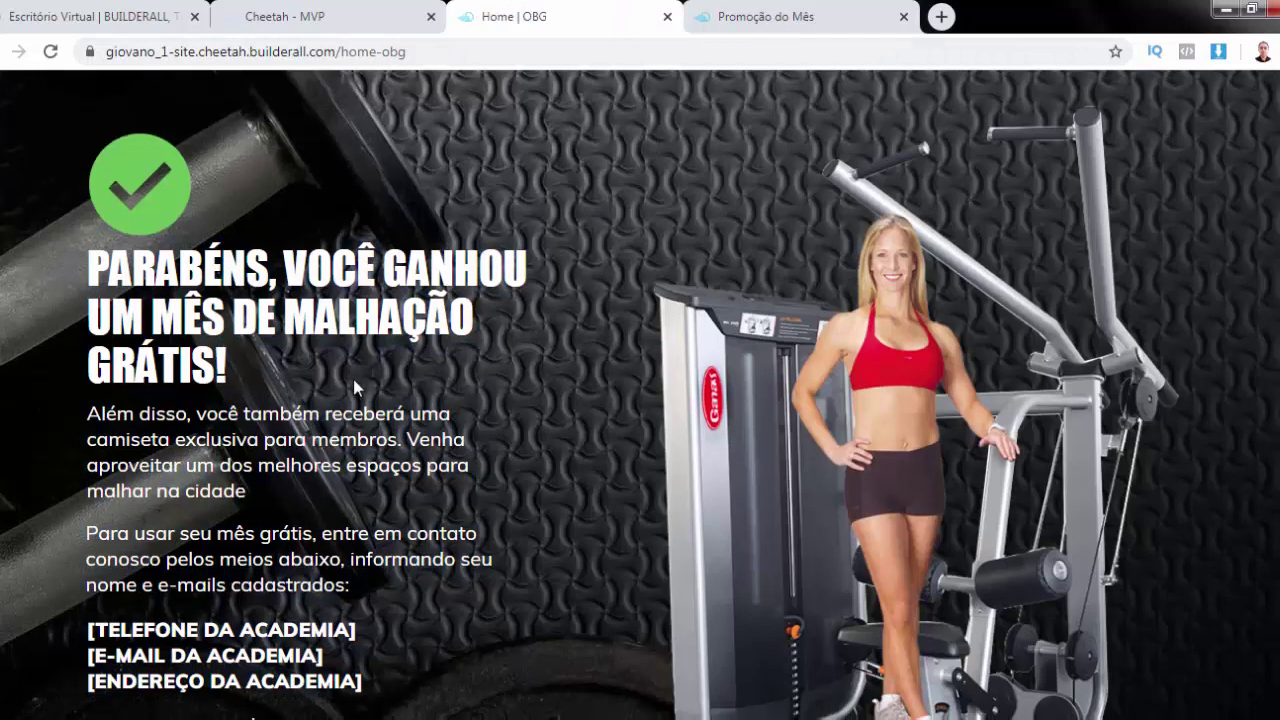
Review the live HOME | OBG page, then return to its options menu in the page list
{"action": "scroll", "coordinate": [353, 380], "scroll_direction": "down", "scroll_amount": 3}
{"action": "scroll", "coordinate": [353, 380], "scroll_direction": "up", "scroll_amount": 3}
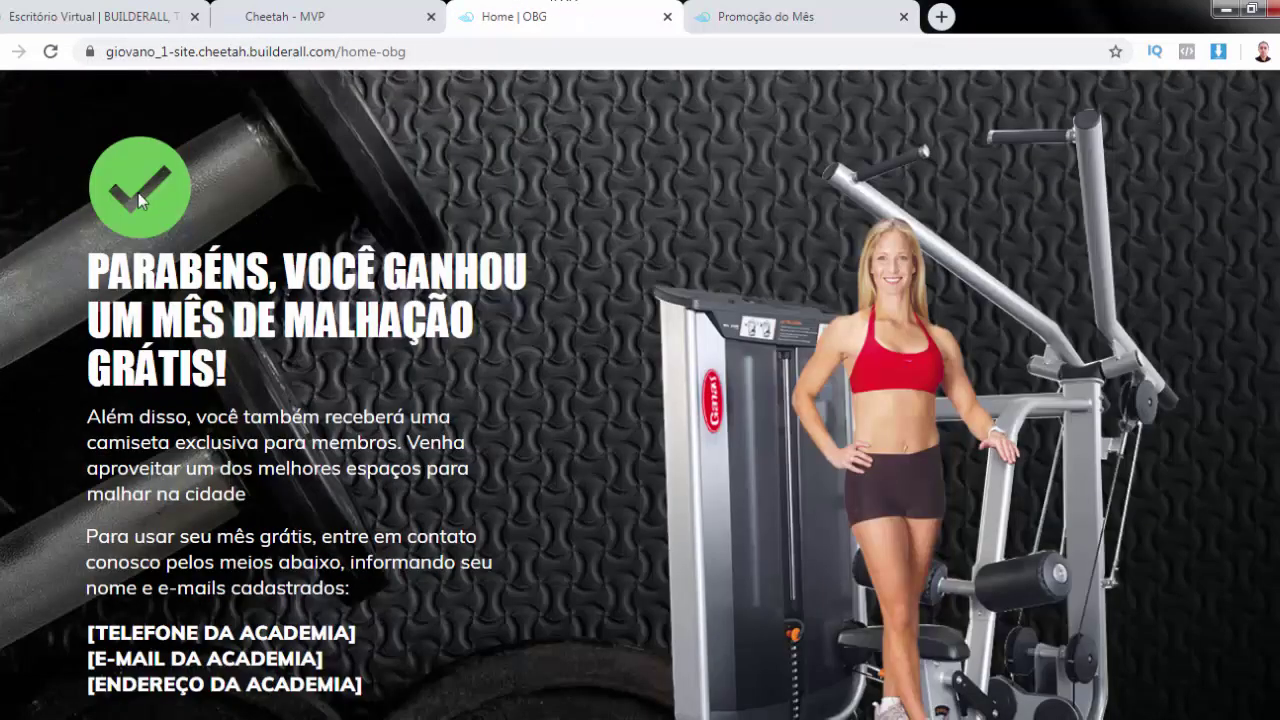
{"action": "scroll", "coordinate": [138, 192], "scroll_direction": "down", "scroll_amount": 2}
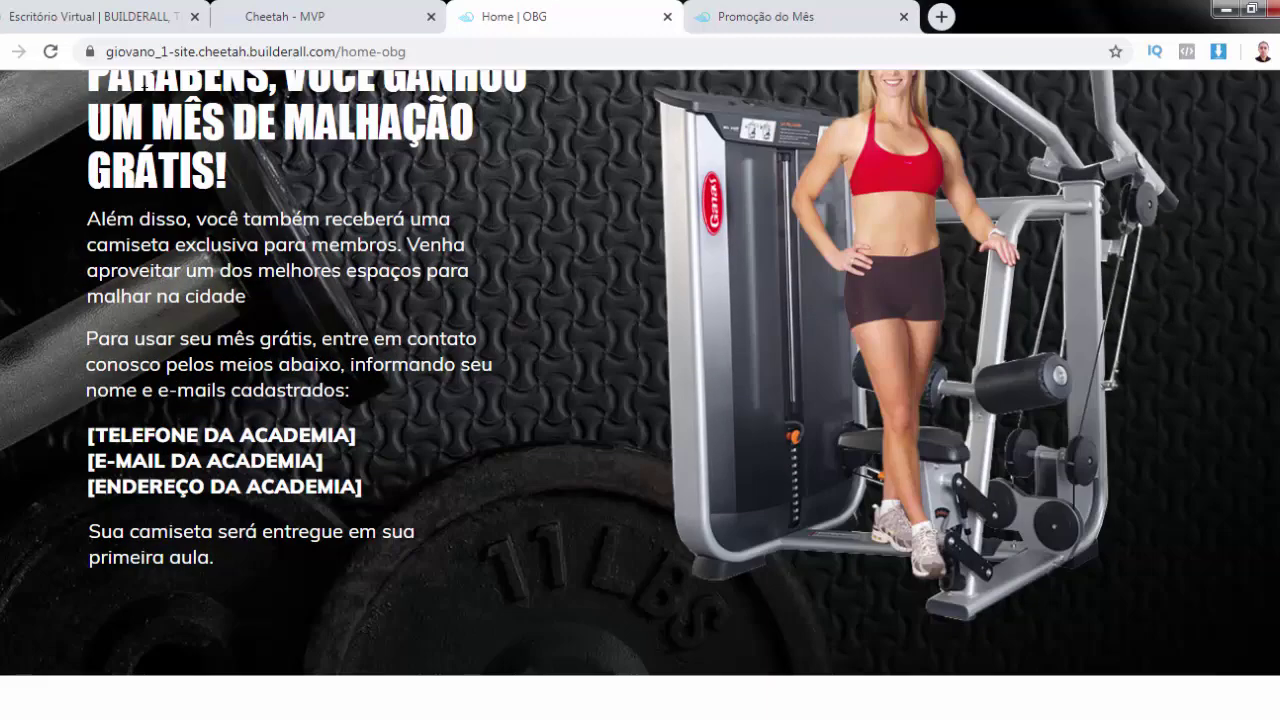
{"action": "scroll", "coordinate": [295, 162], "scroll_direction": "up", "scroll_amount": 2}
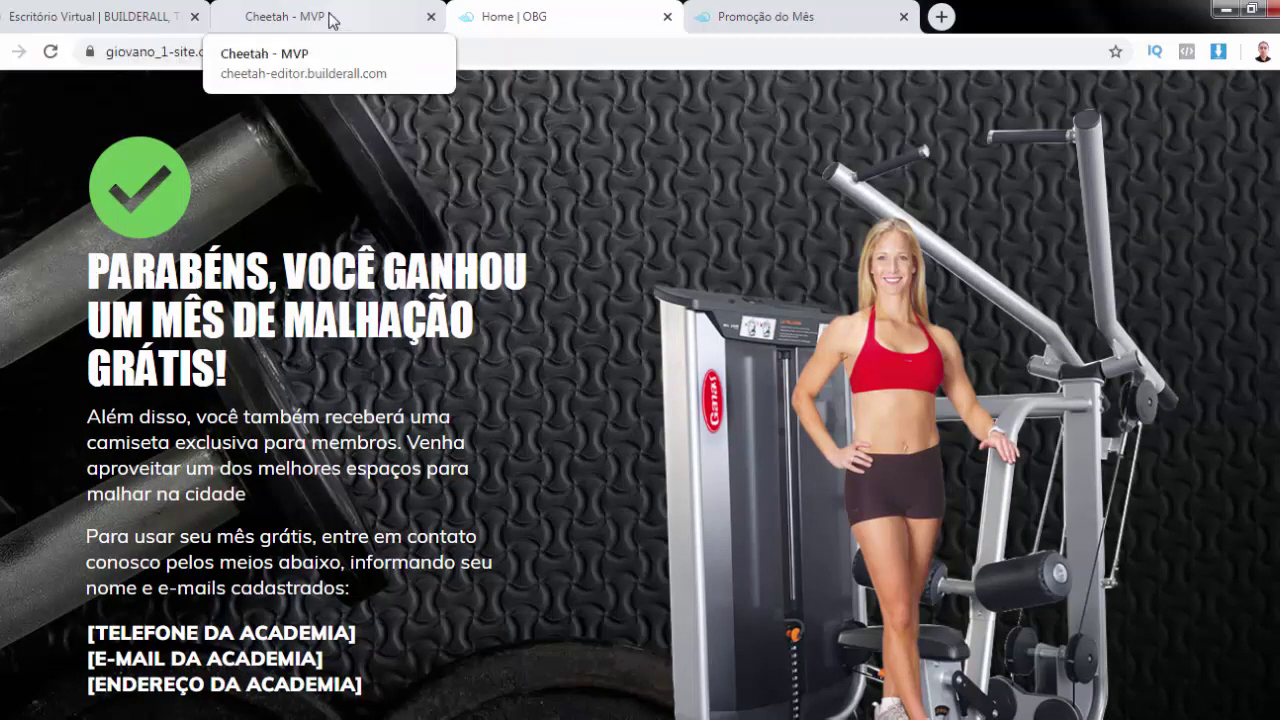
{"action": "left_click", "coordinate": [410, 18]}
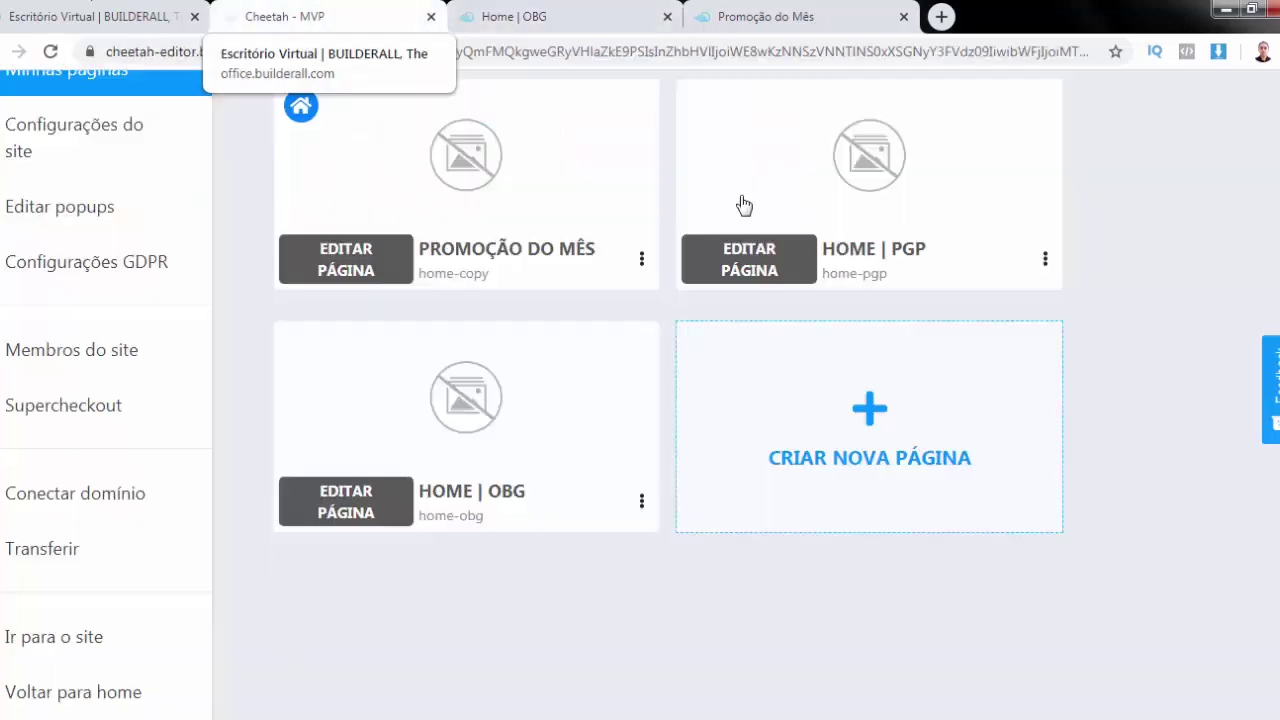
{"action": "left_click", "coordinate": [642, 503]}
Retitle Home | OBG to 'Parabêns | Você Ganhou um Mês de Academia Grátis' and save
{"action": "left_click", "coordinate": [703, 566]}
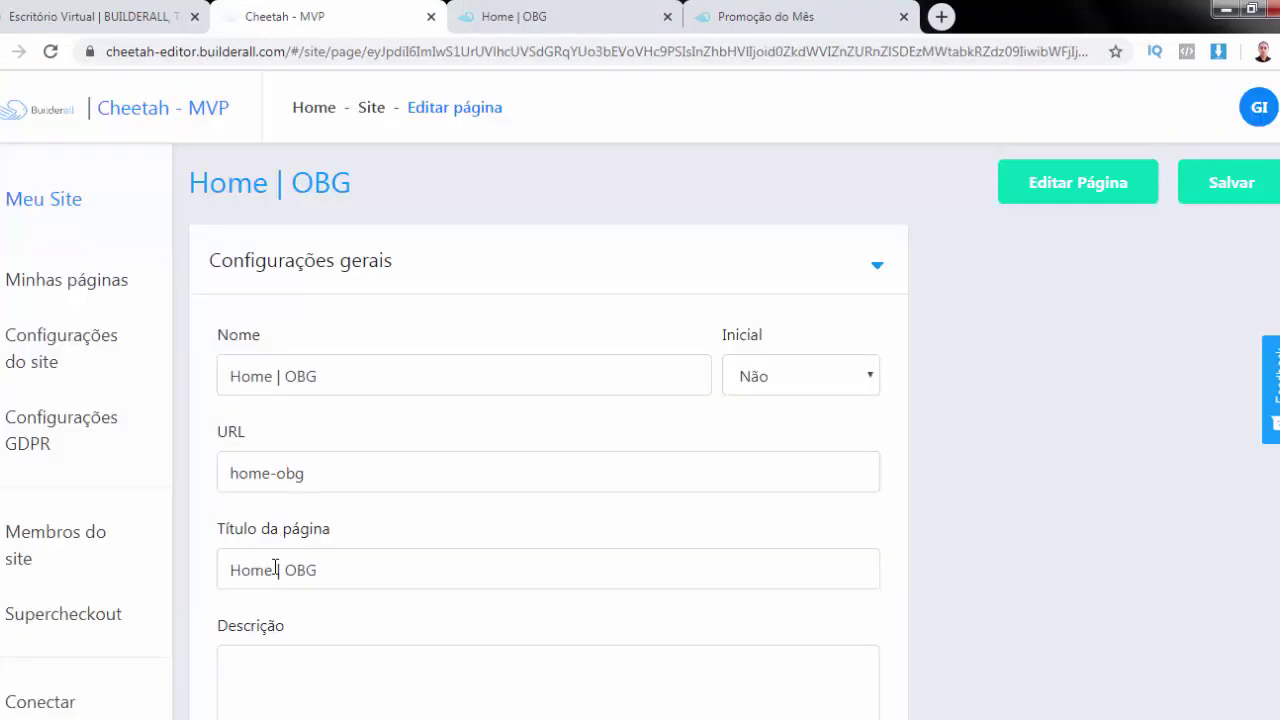
{"action": "left_click", "coordinate": [297, 567]}
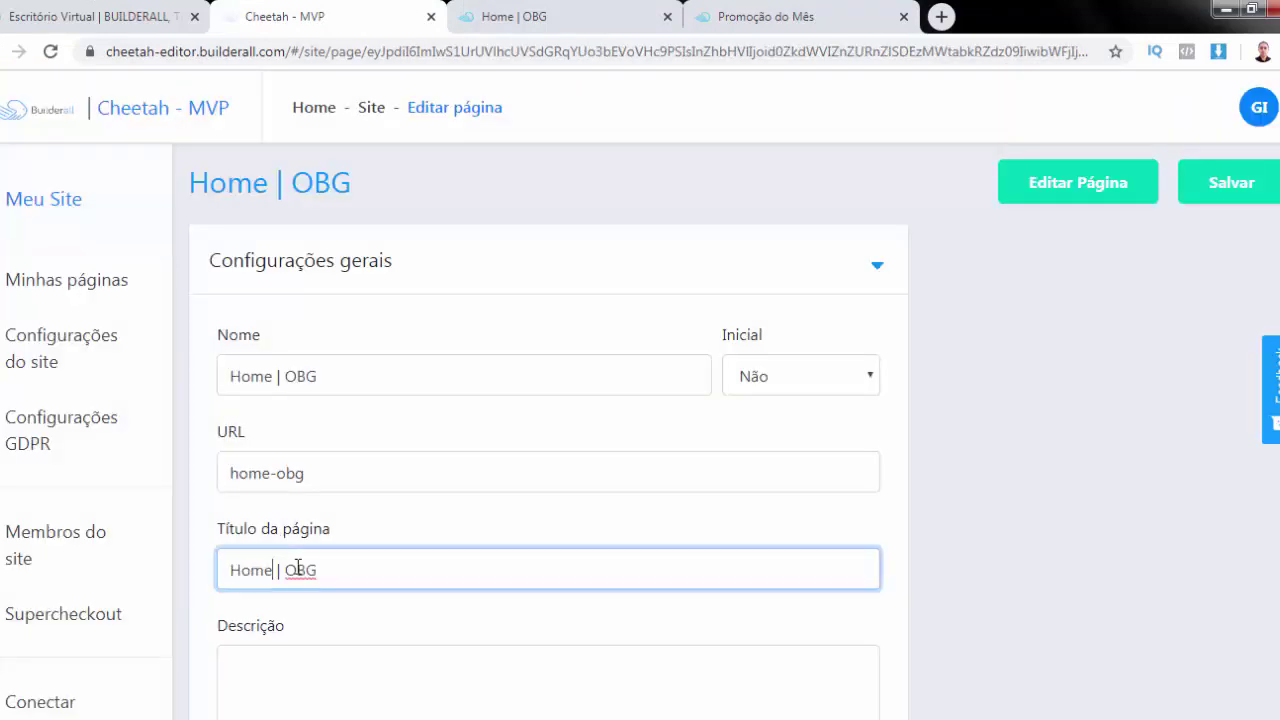
{"action": "key", "text": "Left"}
{"action": "key", "text": "Left"}
{"action": "key", "text": "Left"}
{"action": "key", "text": "BackSpace"}
{"action": "key", "text": "BackSpace"}
{"action": "key", "text": "BackSpace"}
{"action": "key", "text": "BackSpace"}
{"action": "key", "text": "BackSpace"}
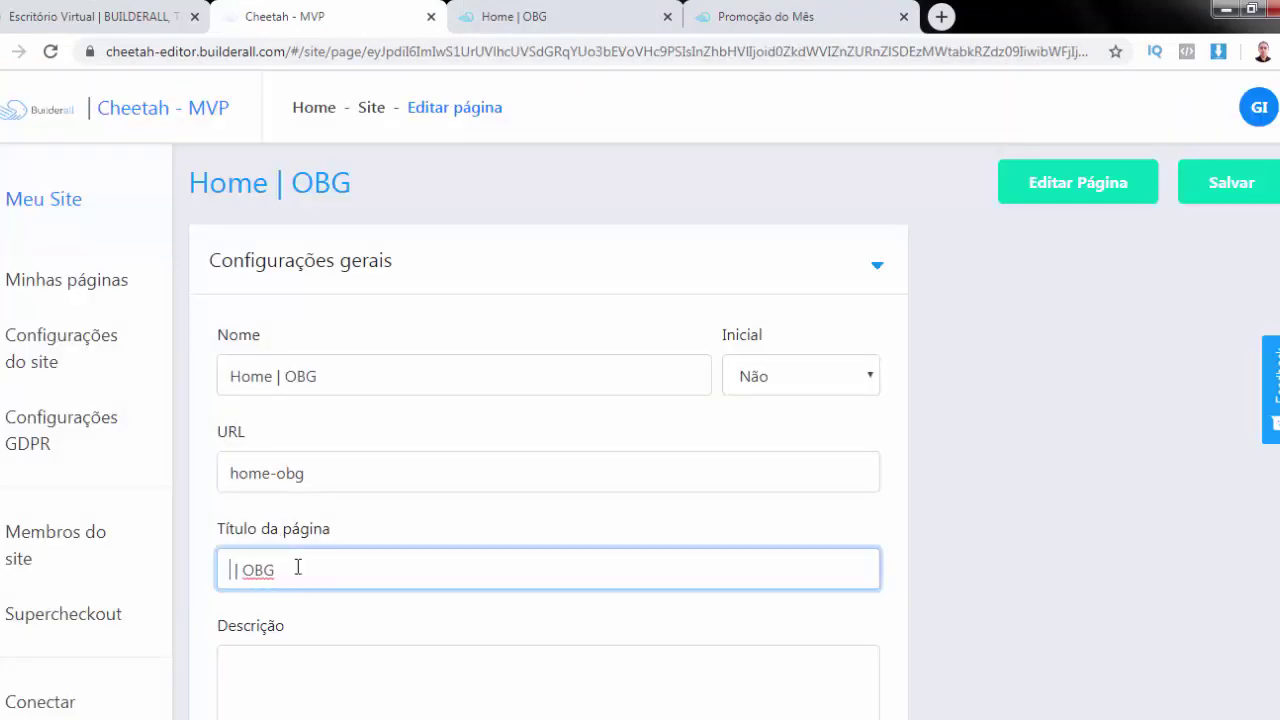
{"action": "type", "text": "Para "}
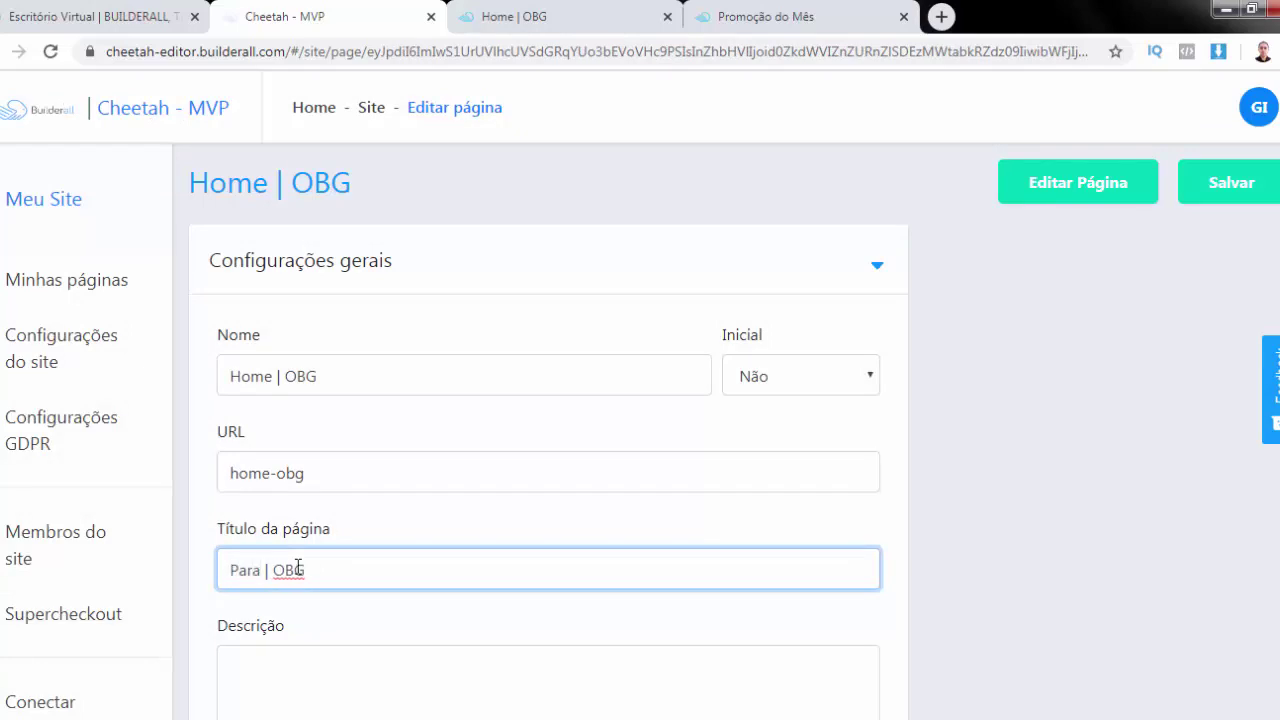
{"action": "type", "text": "bês"}
{"action": "key", "text": "BackSpace"}
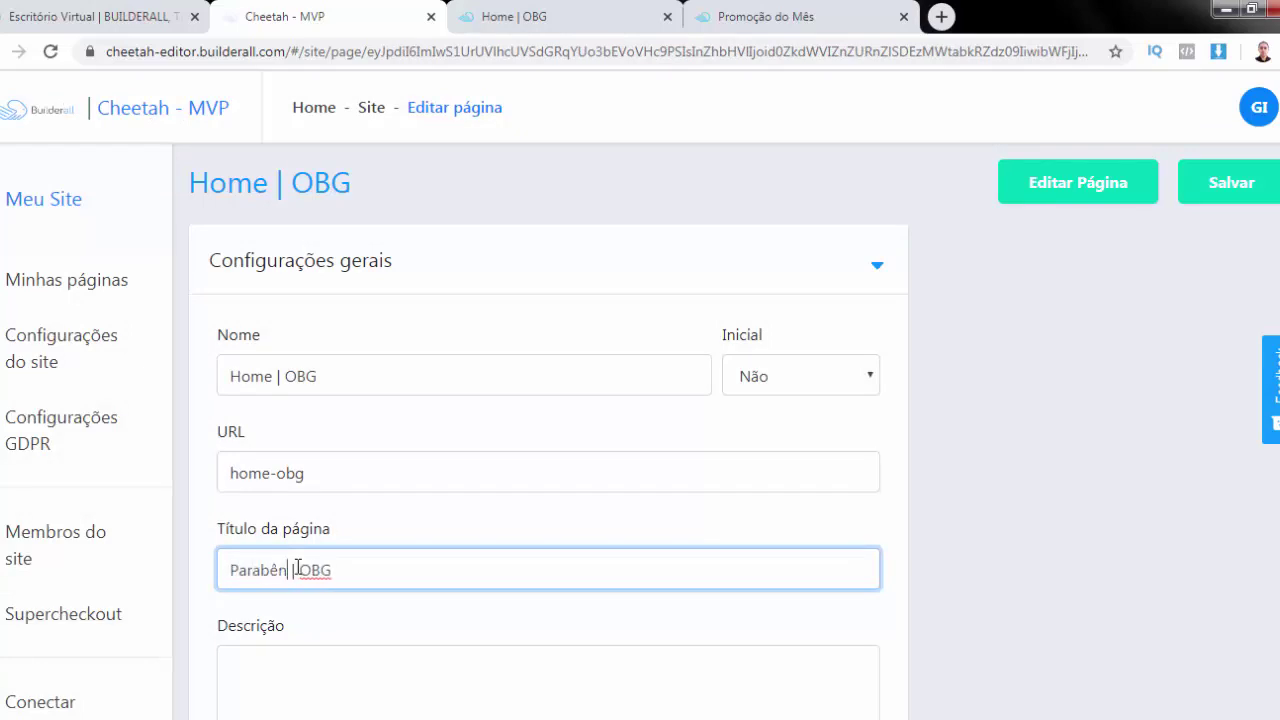
{"action": "type", "text": "ns"}
{"action": "left_click", "coordinate": [413, 571]}
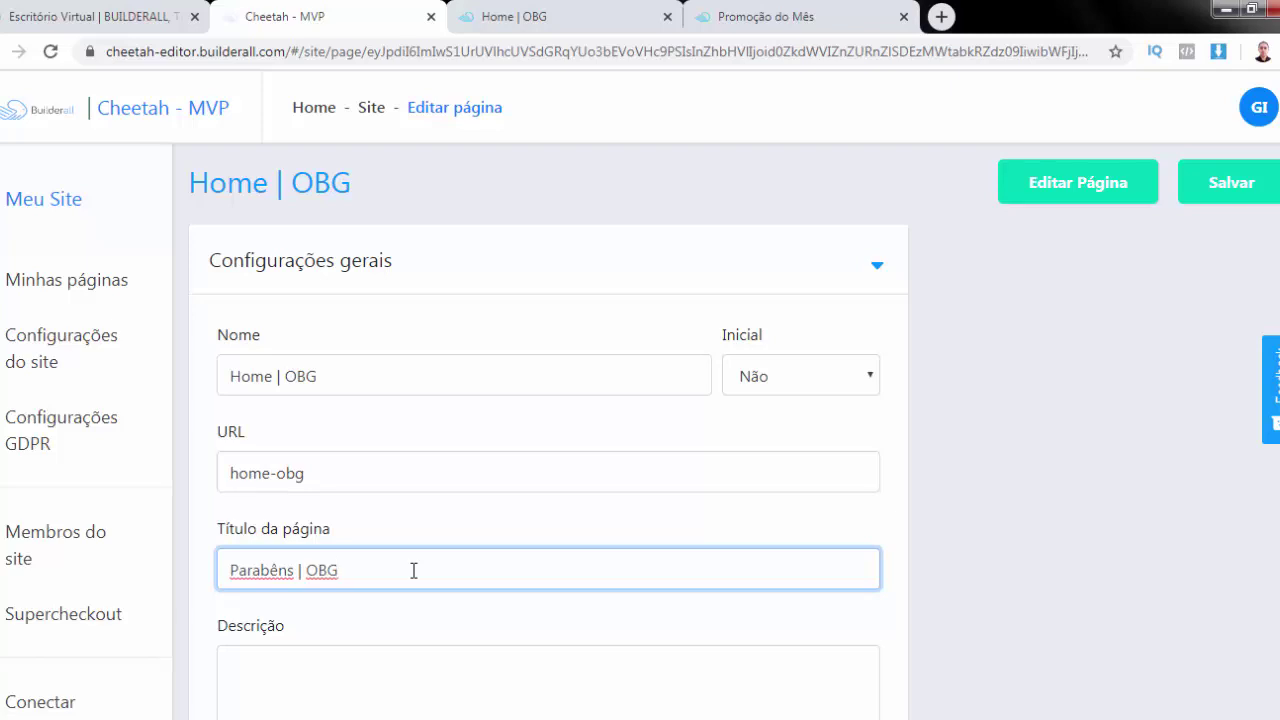
{"action": "key", "text": "BackSpace"}
{"action": "key", "text": "BackSpace"}
{"action": "key", "text": "BackSpace"}
{"action": "type", "text": "Você Ganhou um M"}
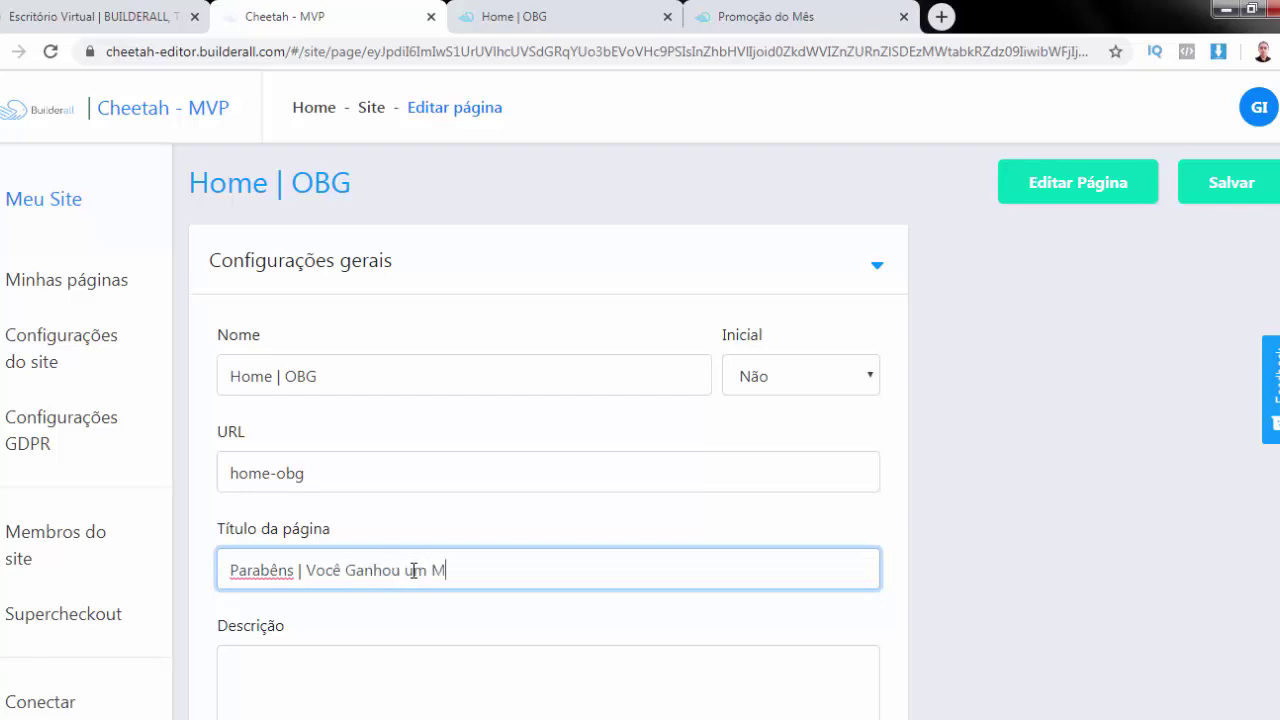
{"action": "type", "text": "ês de Academia "}
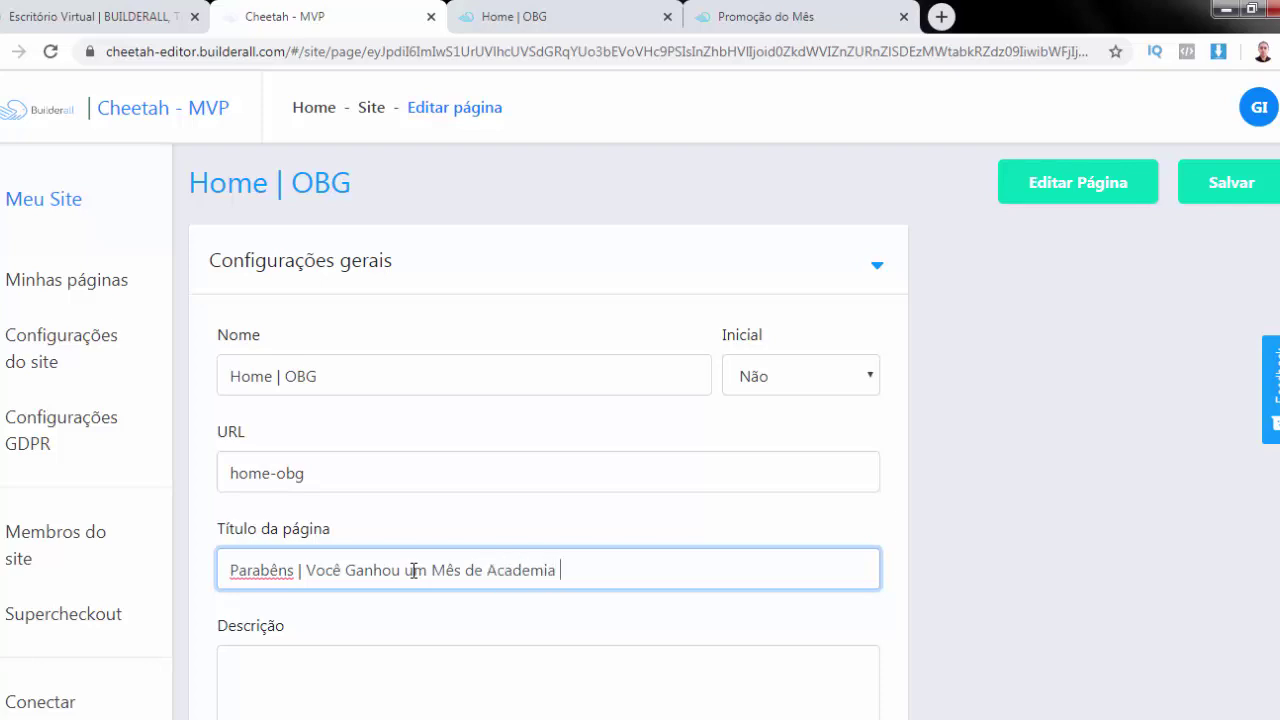
{"action": "type", "text": "Grátis"}
{"action": "left_click", "coordinate": [1232, 182]}
{"action": "left_click", "coordinate": [1232, 182]}
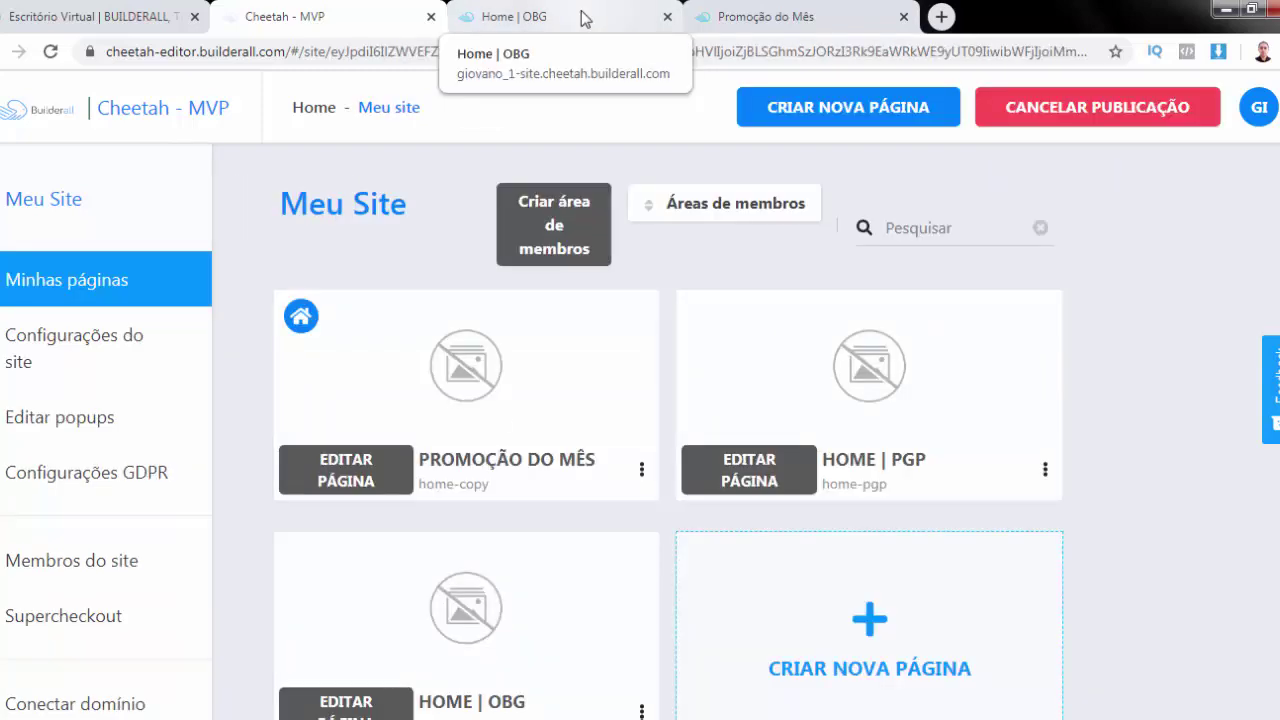
Reload the live Home | OBG page to verify the Parabêns title, then go to Escritório Virtual
{"action": "left_click", "coordinate": [586, 17]}
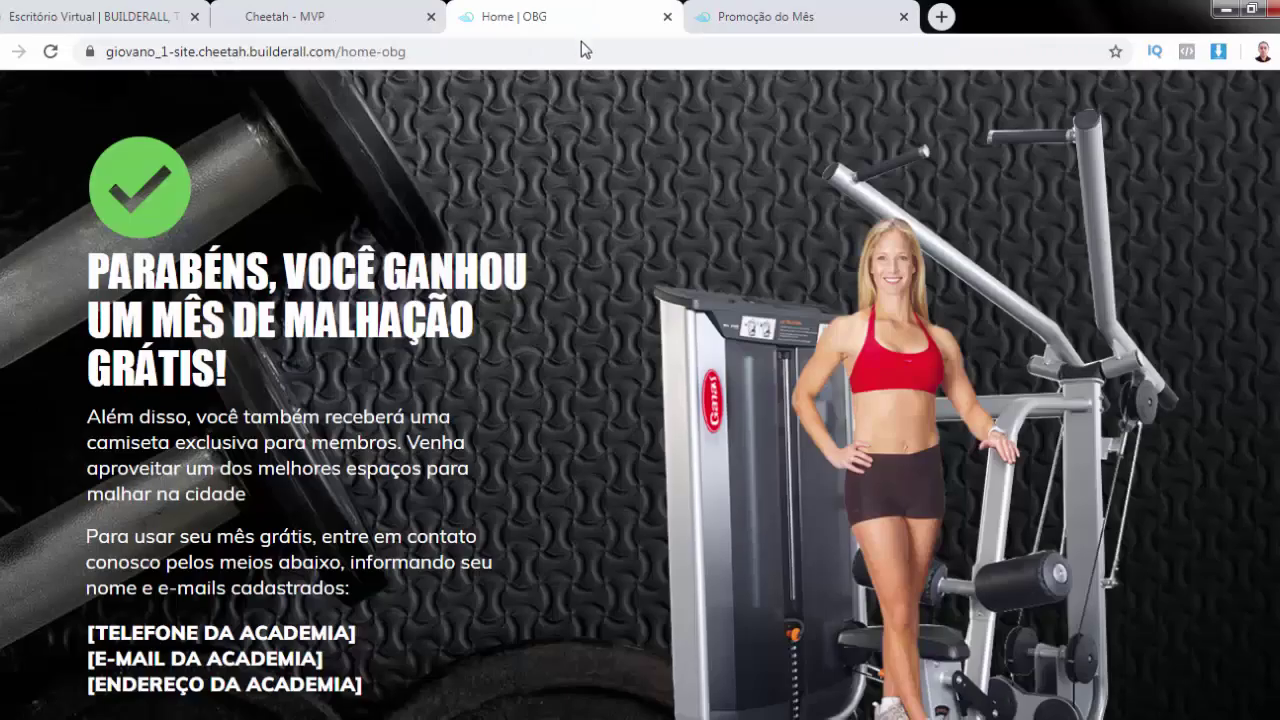
{"action": "left_click", "coordinate": [586, 51]}
{"action": "key", "text": "Return"}
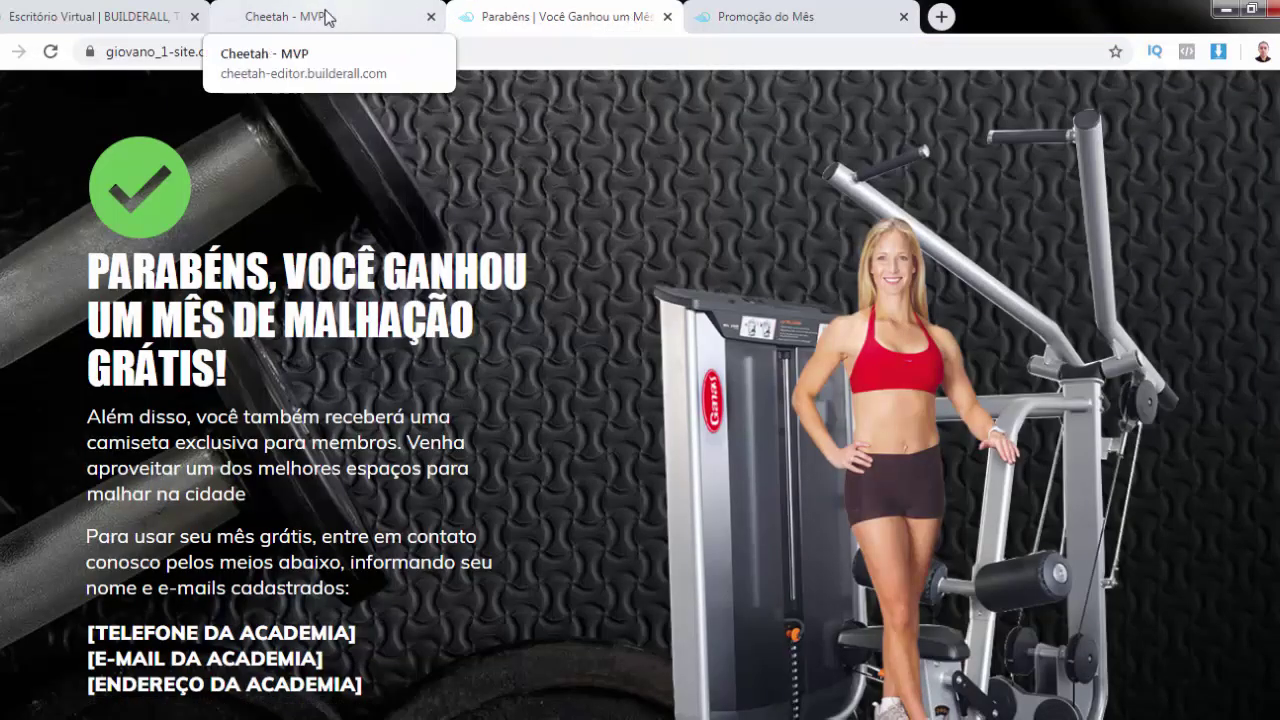
{"action": "left_click", "coordinate": [322, 16]}
{"action": "mouse_move", "coordinate": [507, 353]}
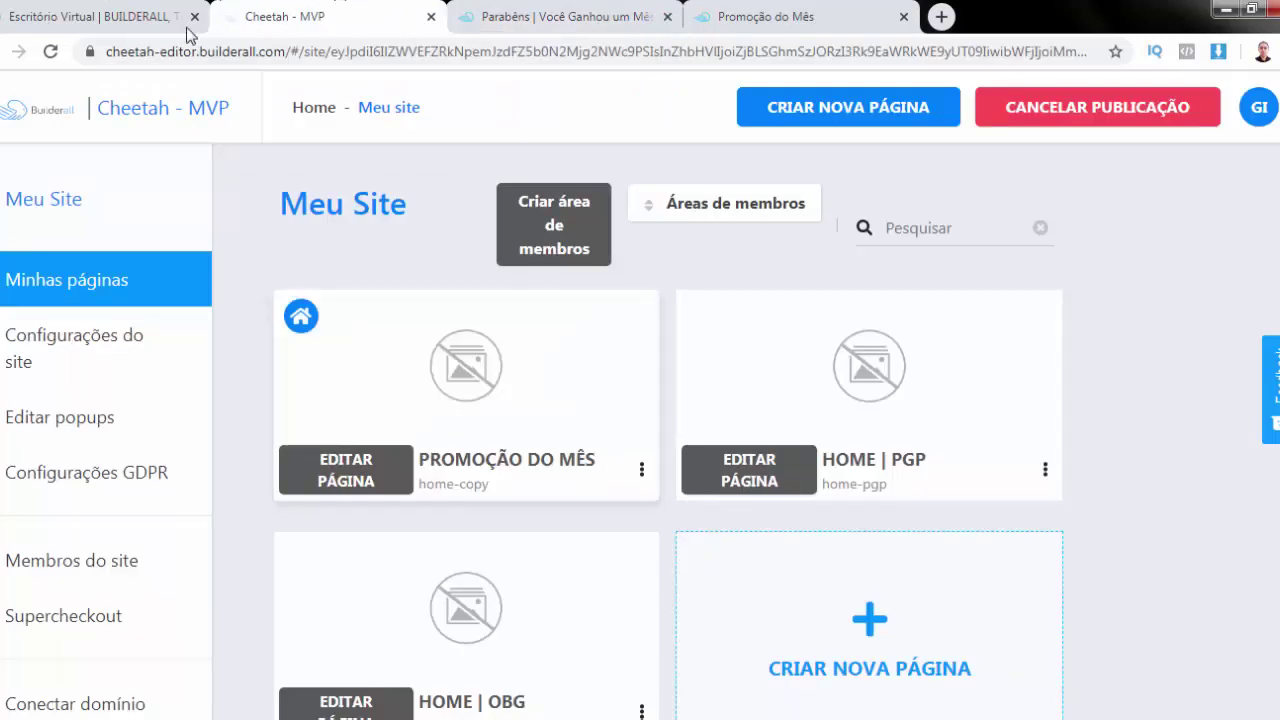
{"action": "left_click", "coordinate": [83, 17]}
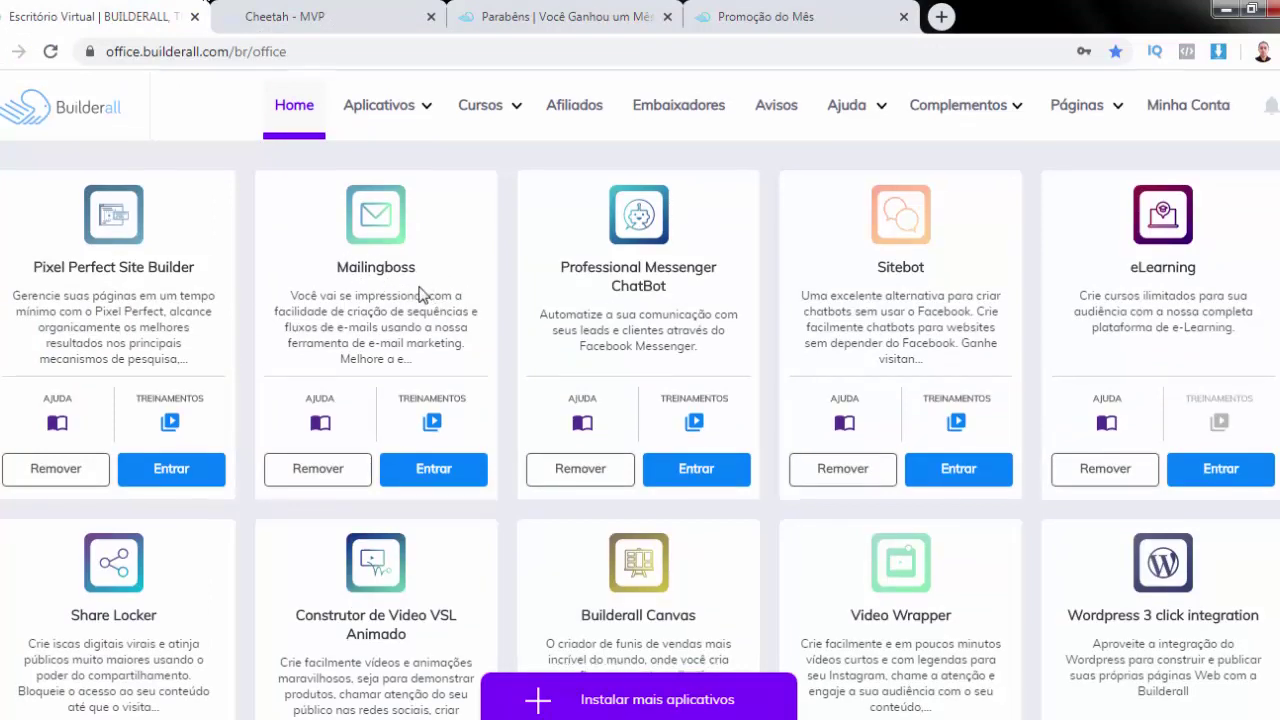
{"action": "scroll", "coordinate": [420, 293], "scroll_direction": "down", "scroll_amount": 2}
{"action": "scroll", "coordinate": [421, 290], "scroll_direction": "down", "scroll_amount": 4}
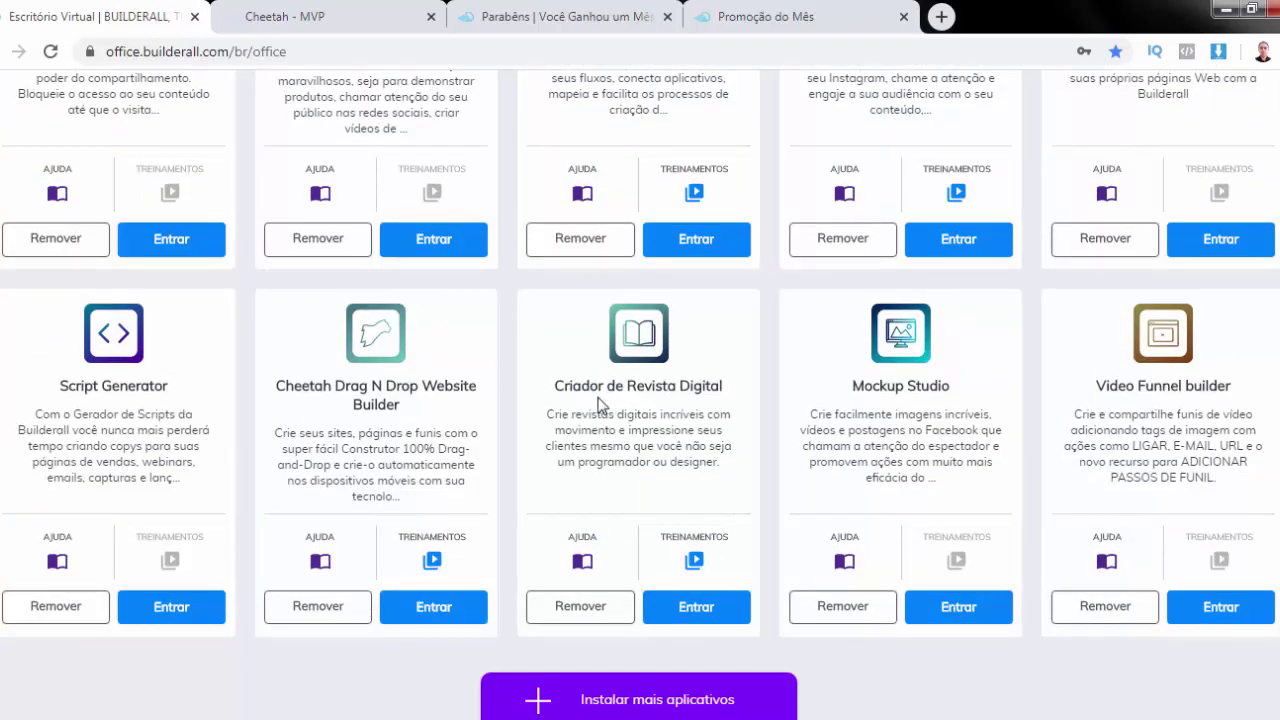
{"action": "scroll", "coordinate": [598, 403], "scroll_direction": "up", "scroll_amount": 6}
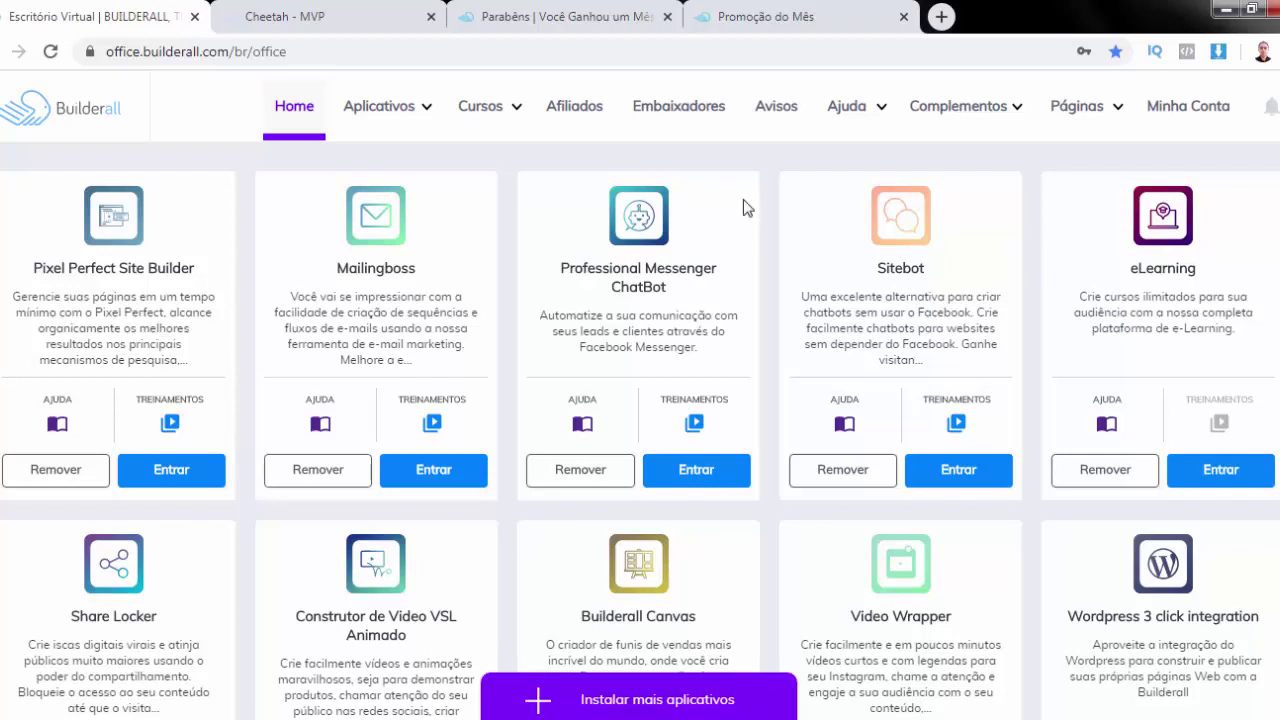
Return to the live Promoção do Mês tab, dismiss the signup popup, and view the summer-promotion hero banner
{"action": "left_click", "coordinate": [792, 12]}
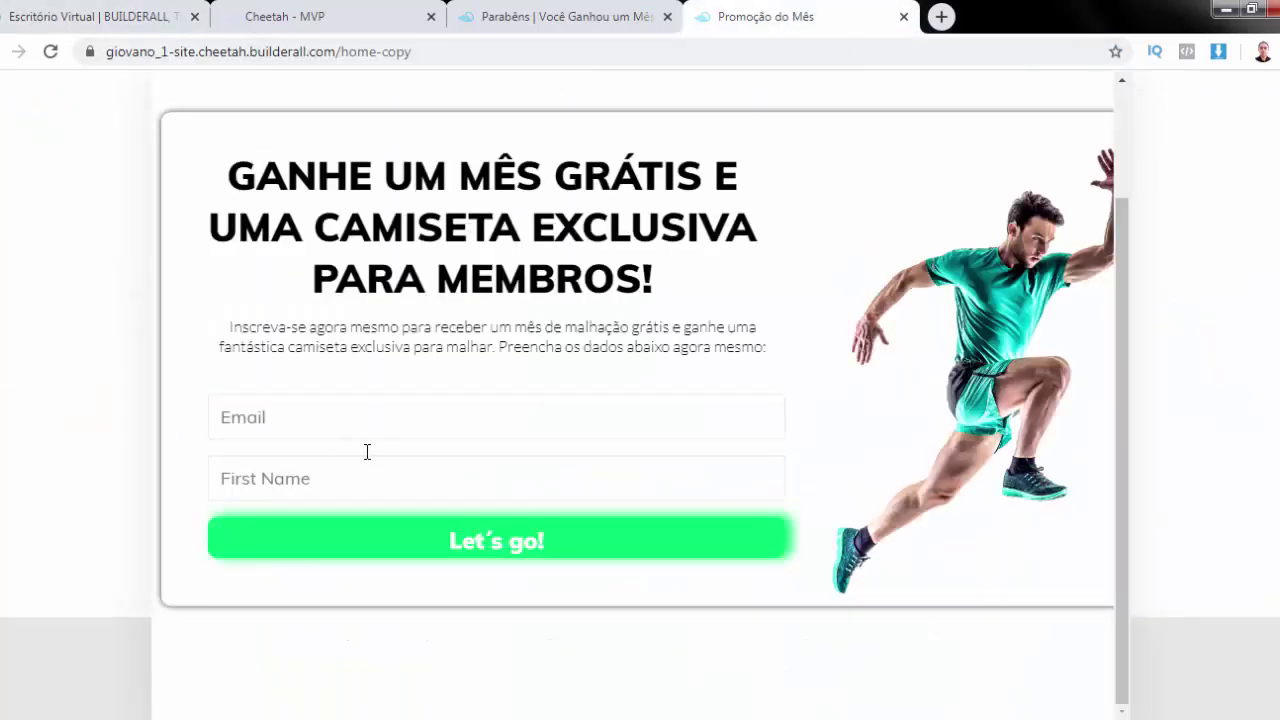
{"action": "left_click", "coordinate": [1216, 222]}
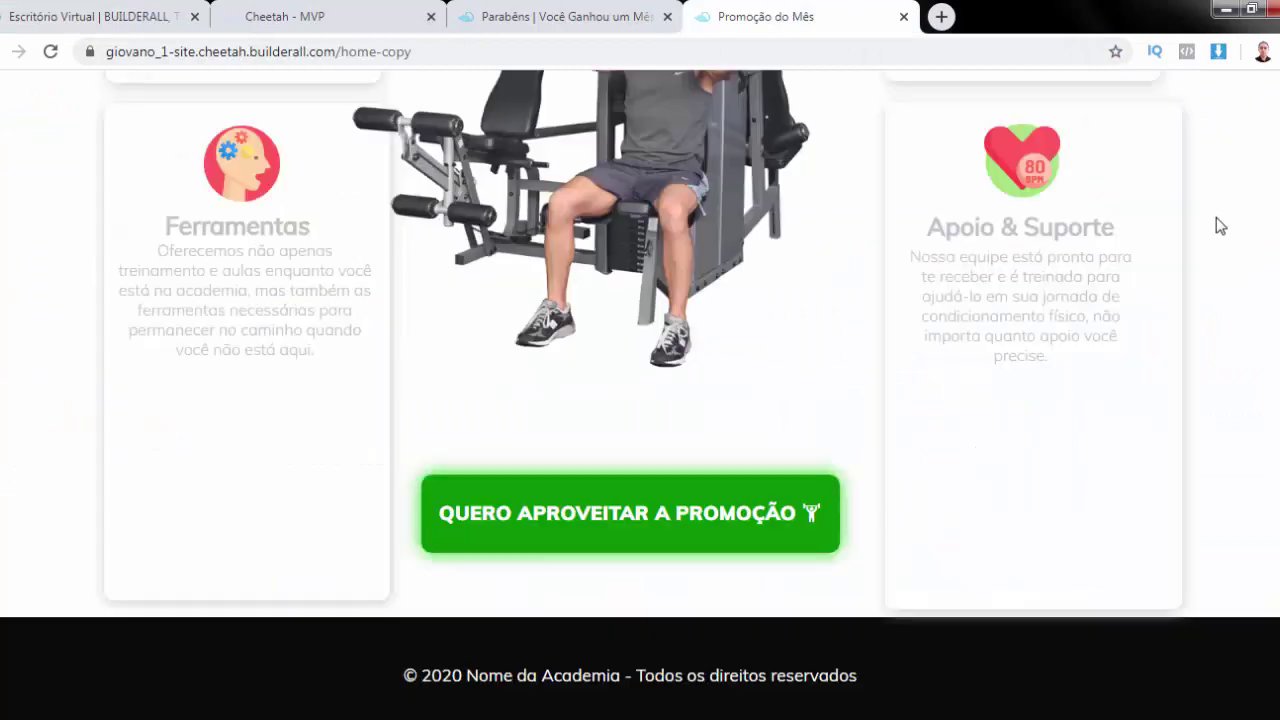
{"action": "scroll", "coordinate": [1216, 222], "scroll_direction": "up", "scroll_amount": 5}
{"action": "scroll", "coordinate": [640, 395], "scroll_direction": "up", "scroll_amount": 10}
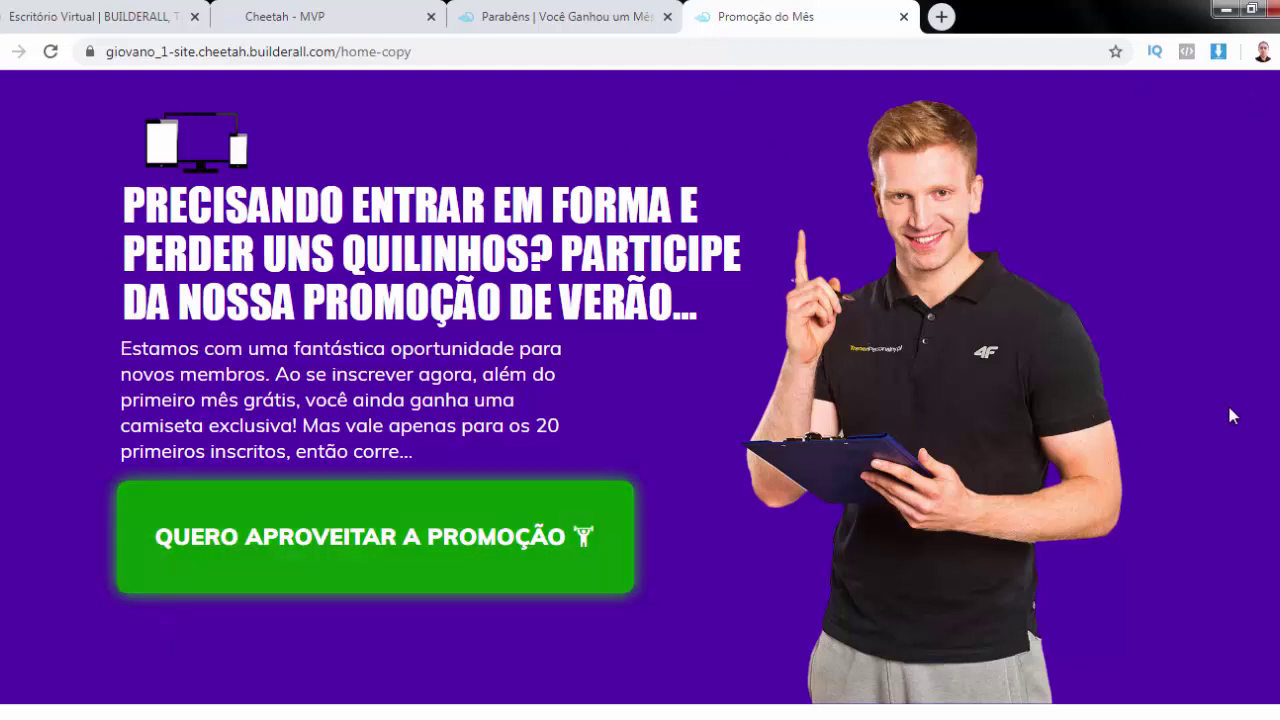
{"action": "scroll", "coordinate": [1230, 413], "scroll_direction": "down", "scroll_amount": 3}
{"action": "scroll", "coordinate": [1230, 413], "scroll_direction": "up", "scroll_amount": 3}
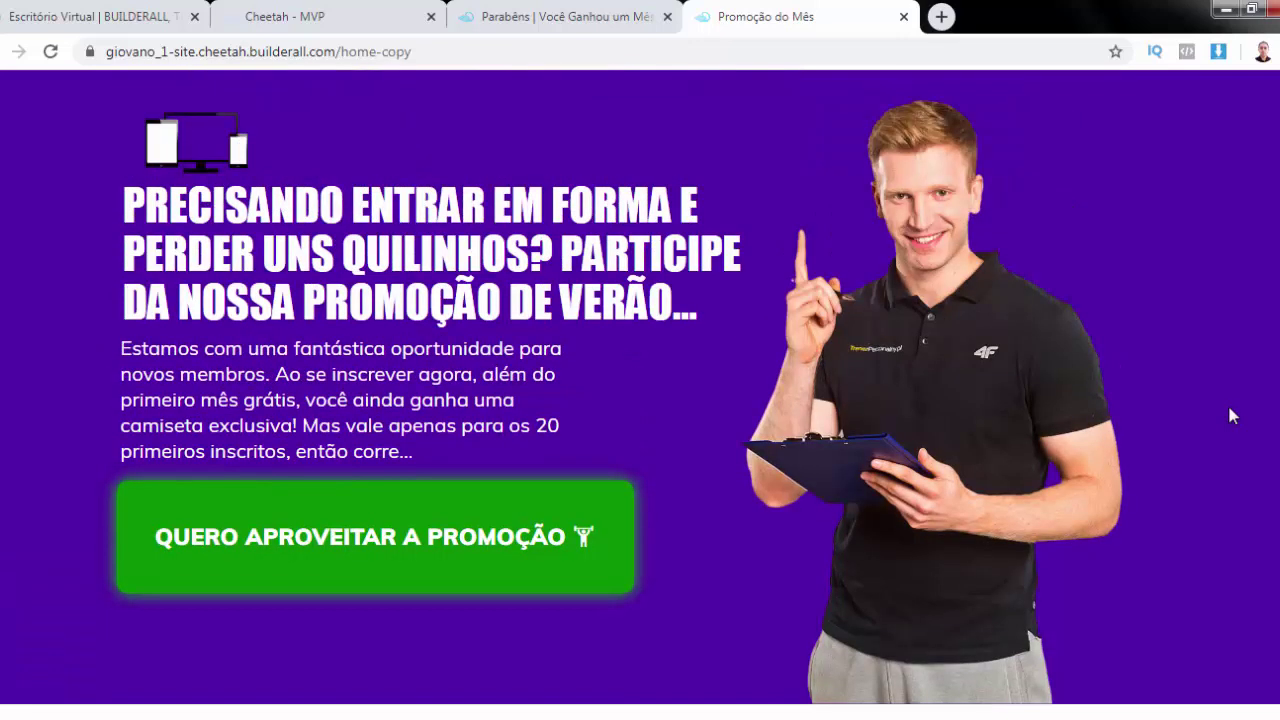